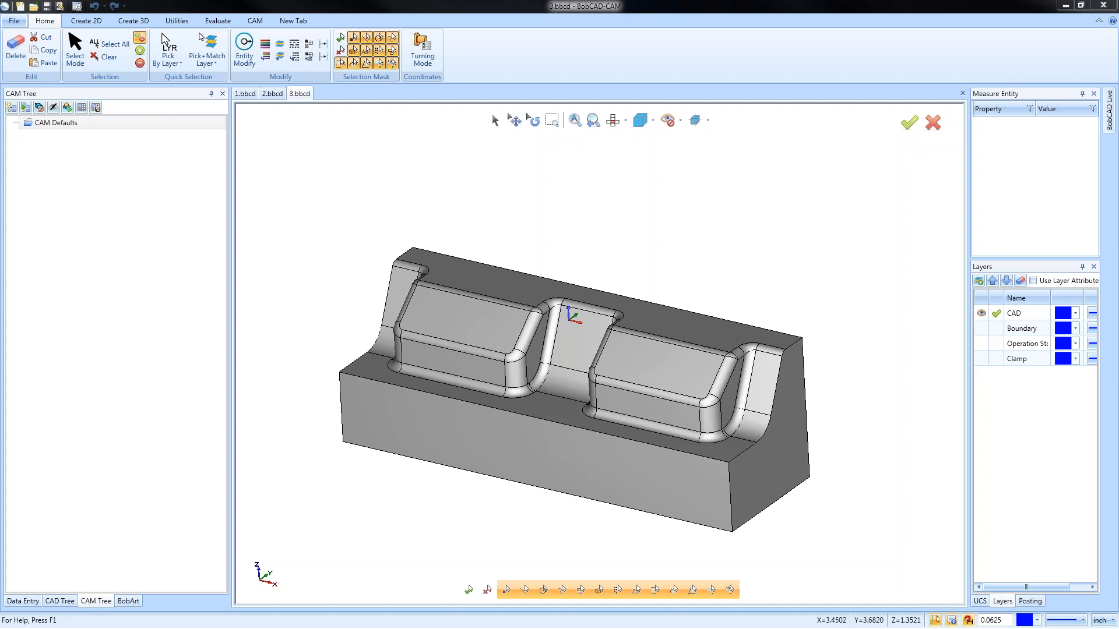
Step: Switch to the 1.bbcd part and create a milling job from the 3D Boot camp template
{"action": "left_click", "coordinate": [245, 94]}
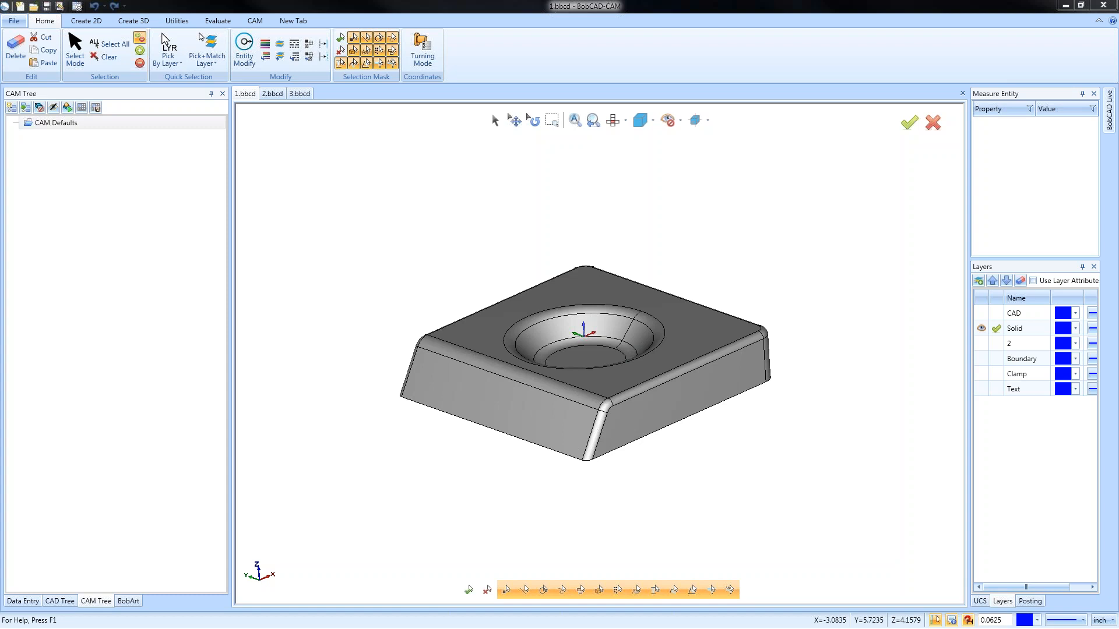
{"action": "middle_click_drag", "start_coordinate": [624, 414], "coordinate": [573, 412]}
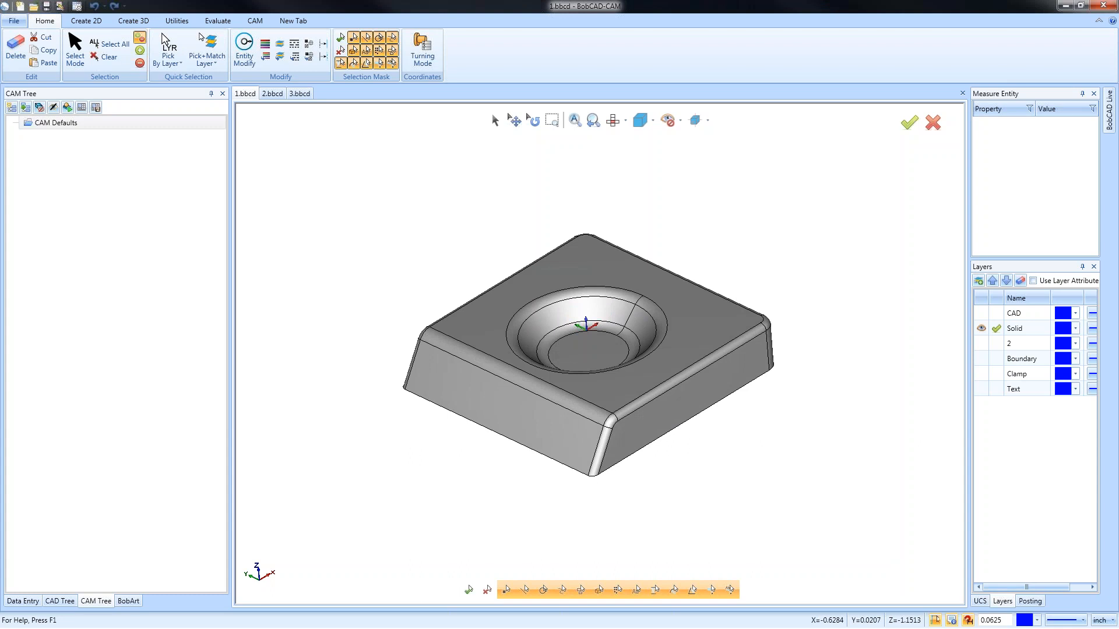
{"action": "right_click", "coordinate": [63, 125]}
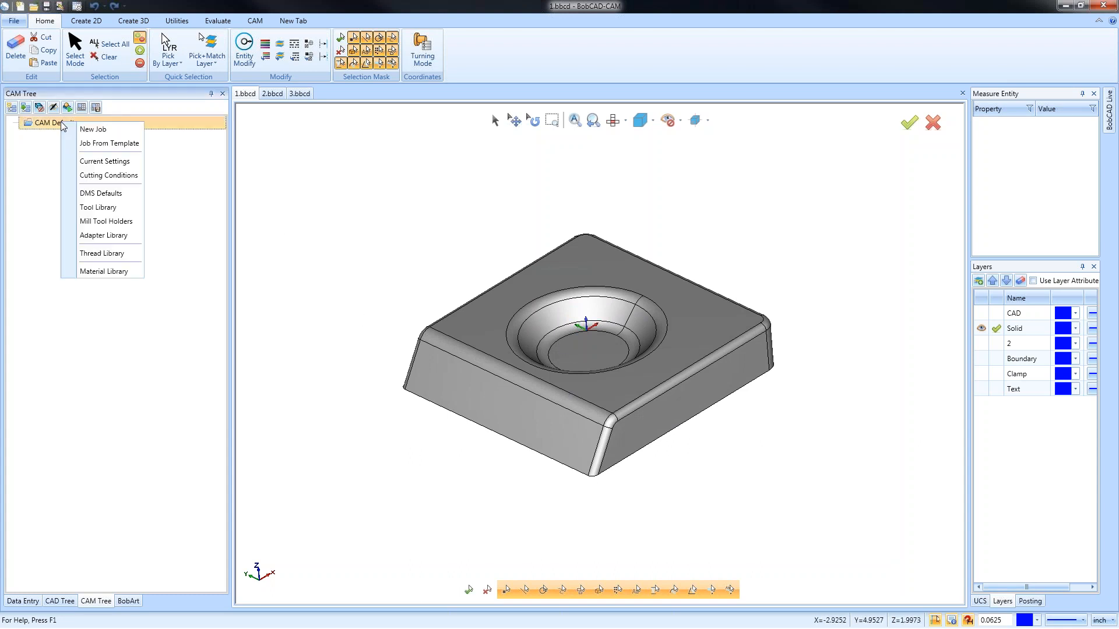
{"action": "left_click", "coordinate": [109, 142]}
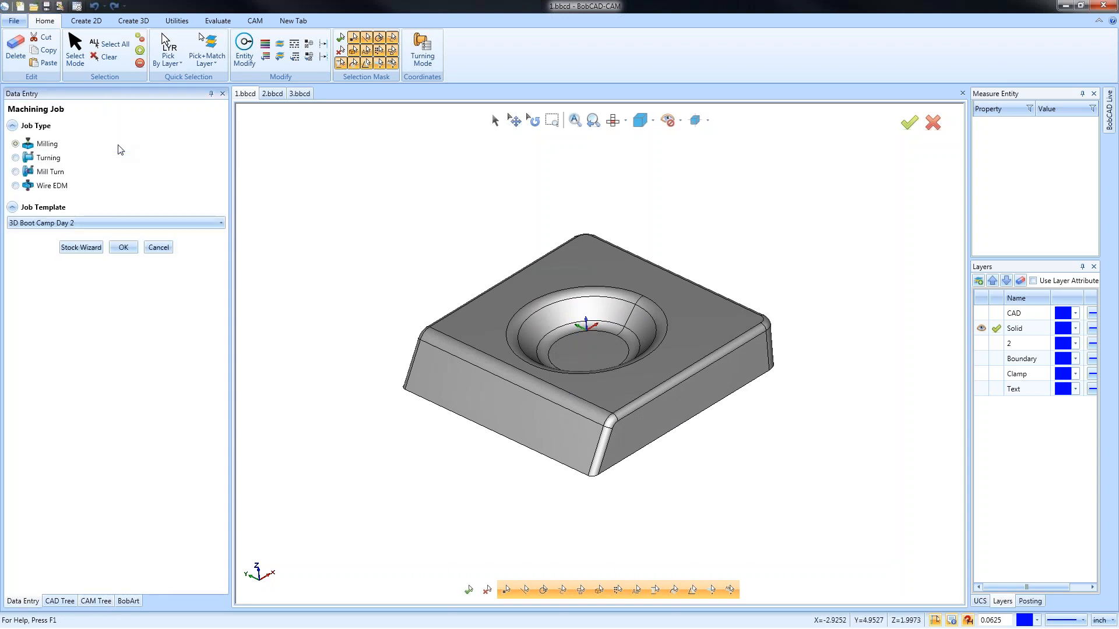
{"action": "left_click", "coordinate": [137, 226]}
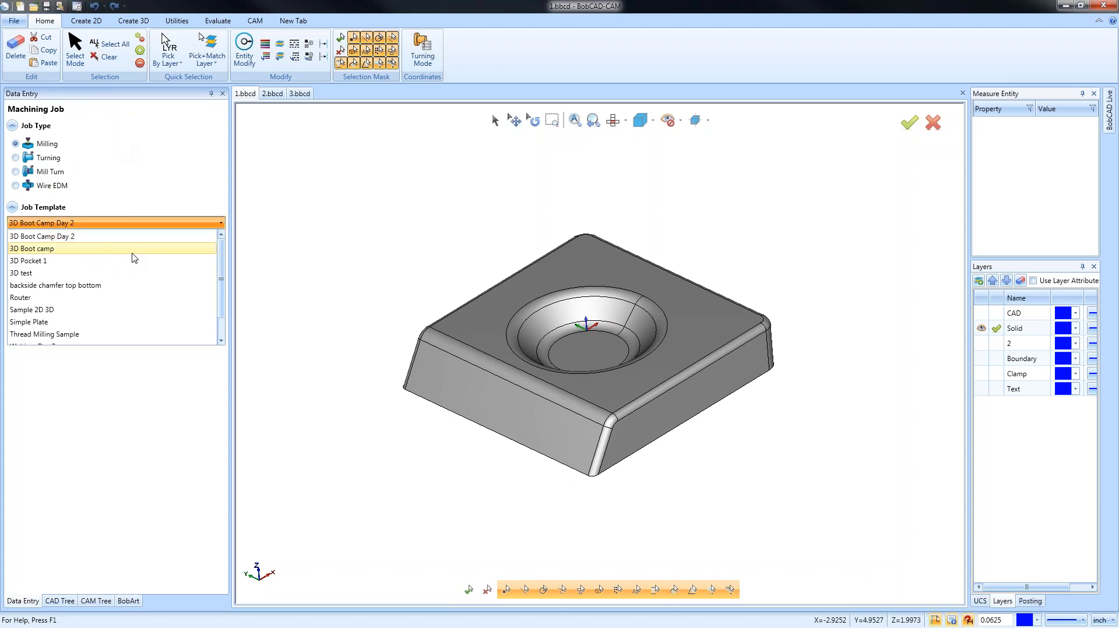
{"action": "left_click", "coordinate": [134, 249]}
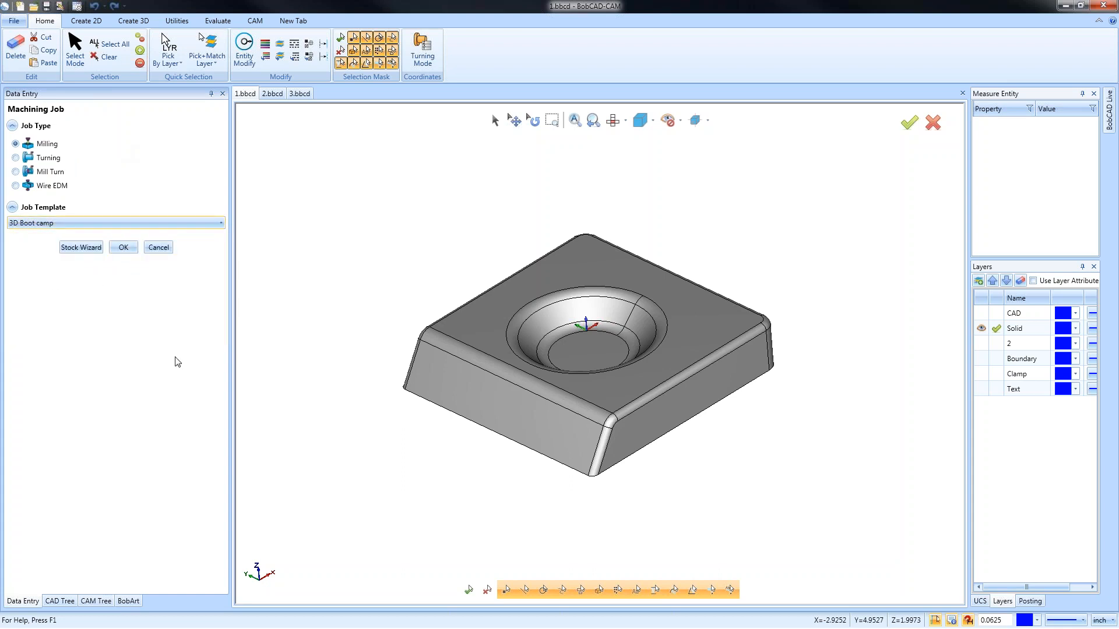
{"action": "left_click", "coordinate": [123, 247]}
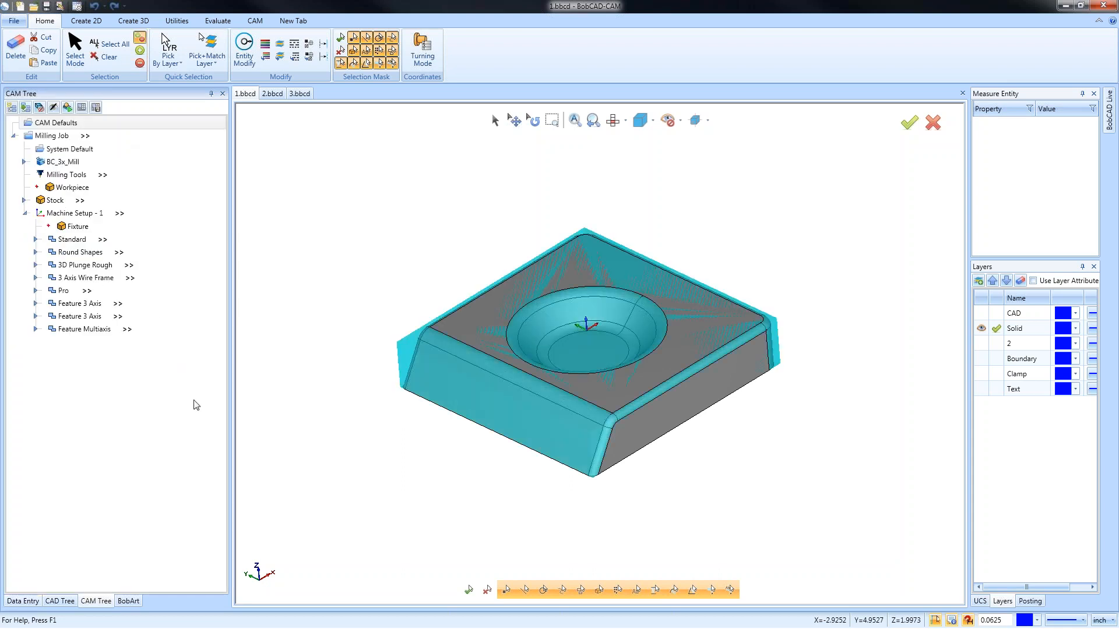
{"action": "mouse_move", "coordinate": [527, 445]}
{"action": "middle_mouse_down"}
{"action": "mouse_move", "coordinate": [544, 412]}
{"action": "mouse_move", "coordinate": [542, 452]}
{"action": "middle_mouse_up"}
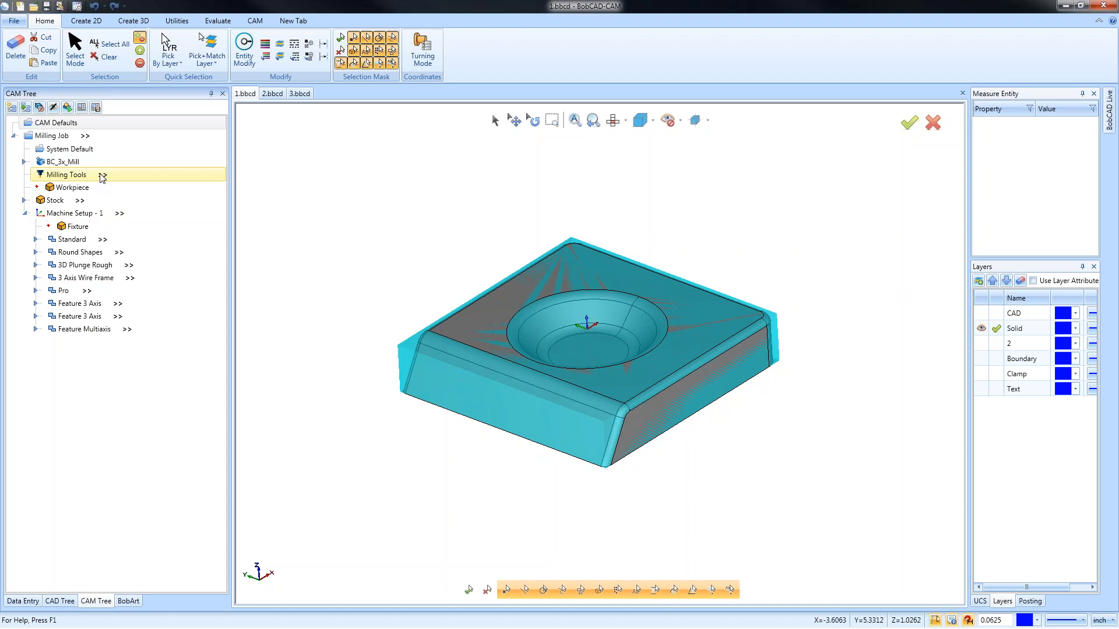
{"action": "mouse_move", "coordinate": [103, 178]}
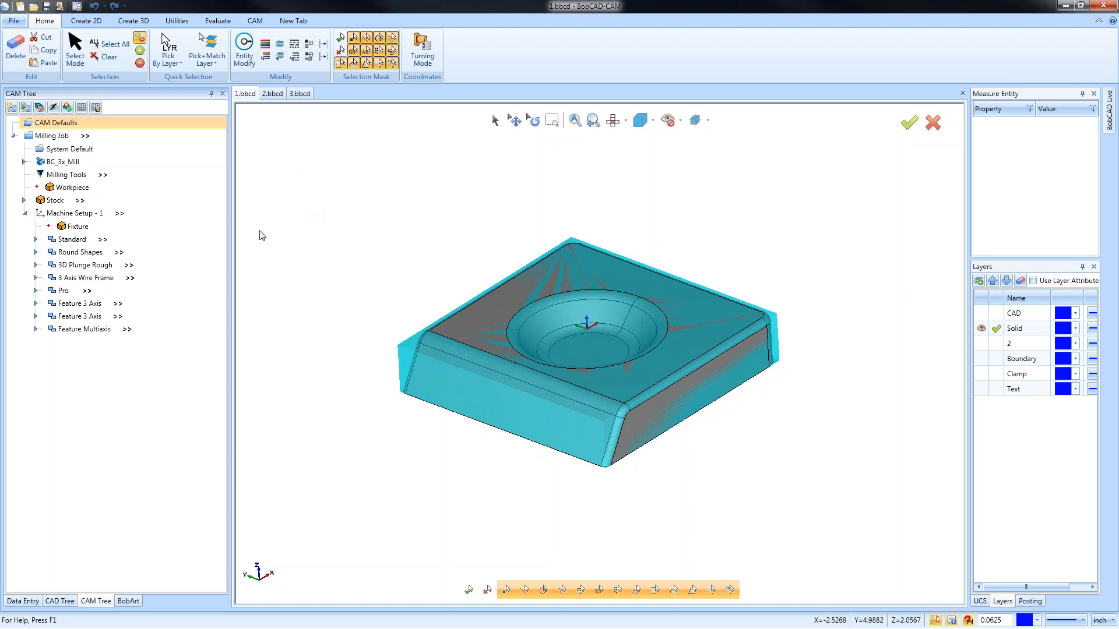
Step: Blank the stock and assign the whole solid as the geometry of the Standard feature
{"action": "right_click", "coordinate": [60, 202]}
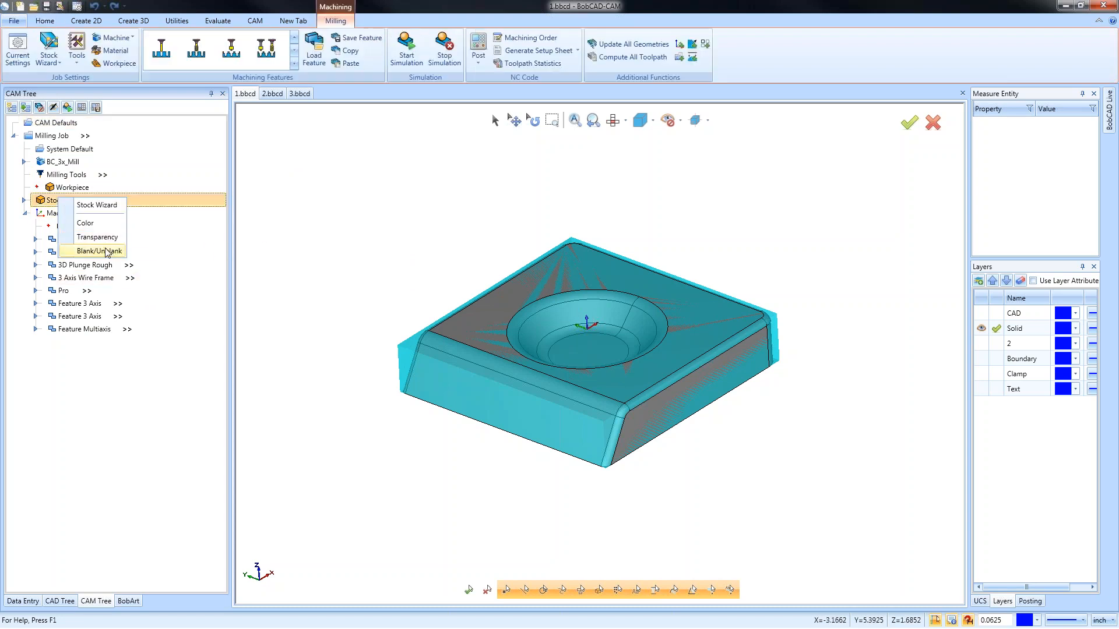
{"action": "left_click", "coordinate": [107, 251]}
{"action": "double_click", "coordinate": [71, 239]}
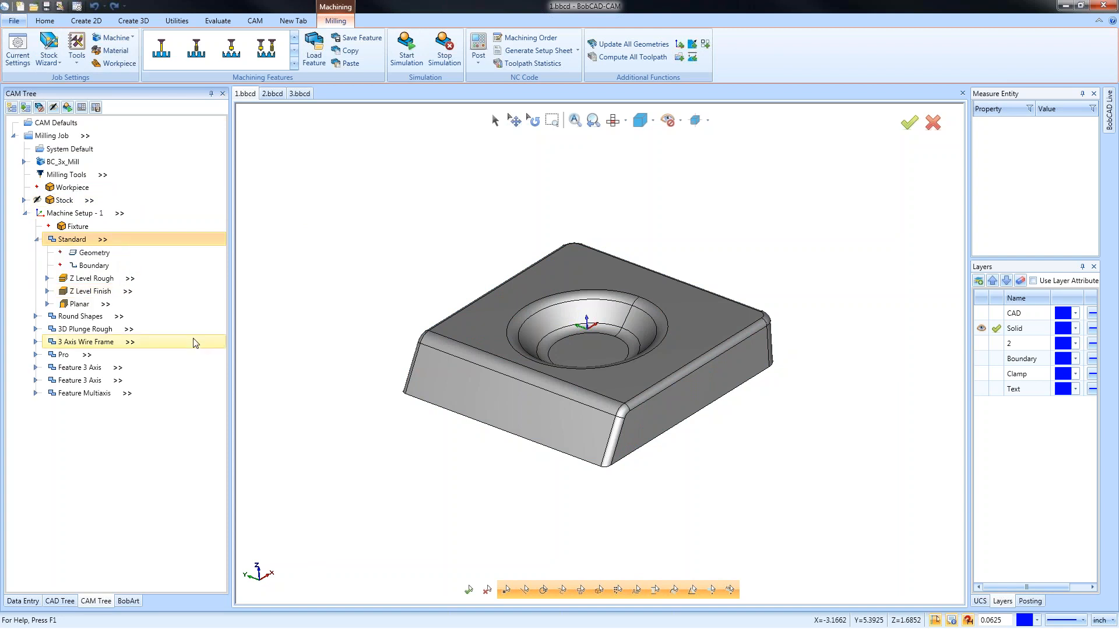
{"action": "double_click", "coordinate": [92, 253]}
{"action": "left_click_drag", "start_coordinate": [362, 204], "coordinate": [828, 519]}
{"action": "left_click", "coordinate": [60, 387]}
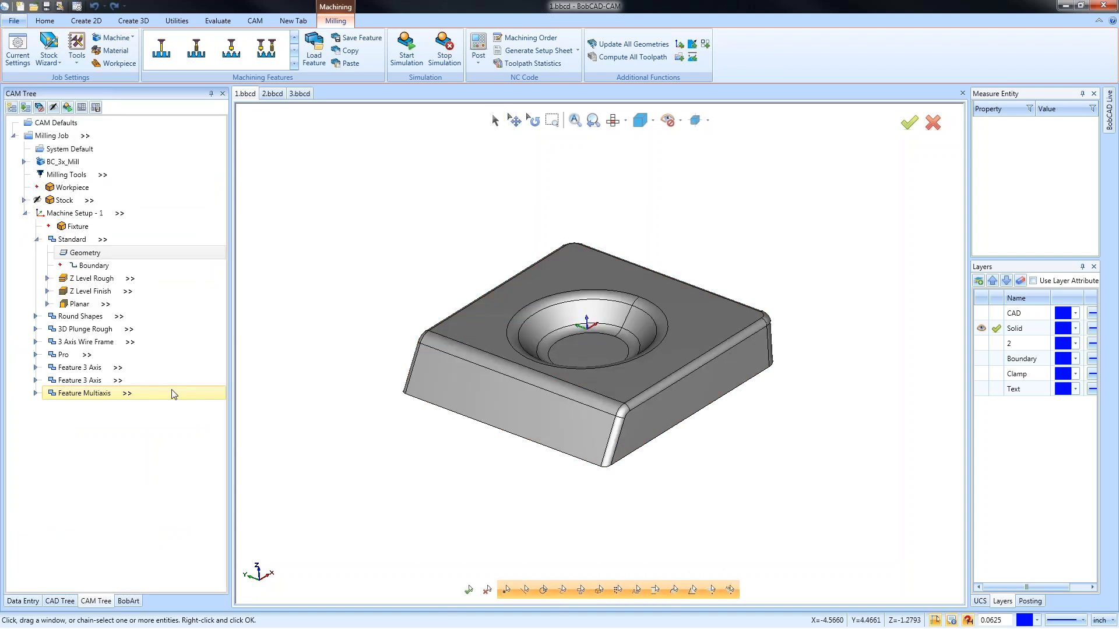
Step: Compute the Standard feature's Z Level Rough, Z Level Finish and Planar toolpaths
{"action": "right_click", "coordinate": [96, 283]}
{"action": "left_click", "coordinate": [149, 305]}
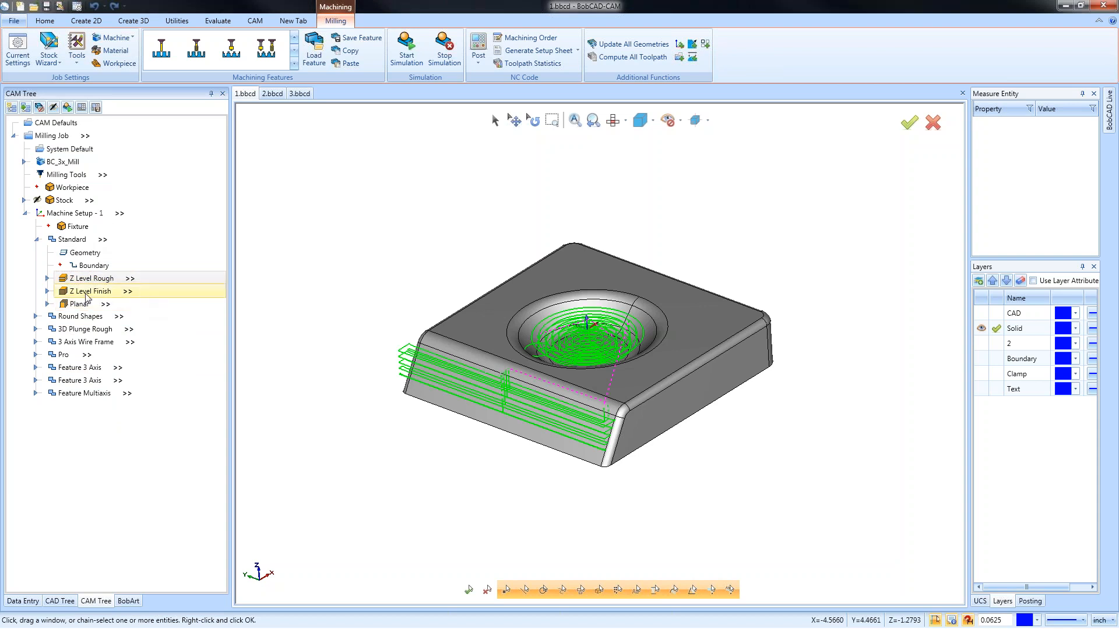
{"action": "right_click", "coordinate": [88, 292]}
{"action": "left_click", "coordinate": [155, 320]}
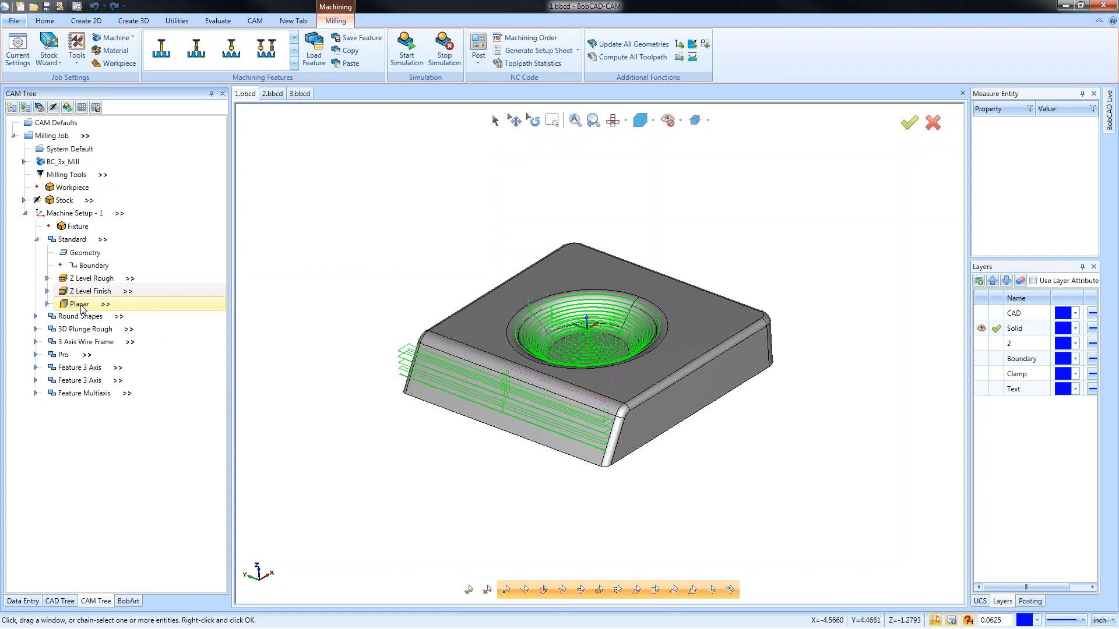
{"action": "right_click", "coordinate": [83, 307]}
{"action": "left_click", "coordinate": [141, 332]}
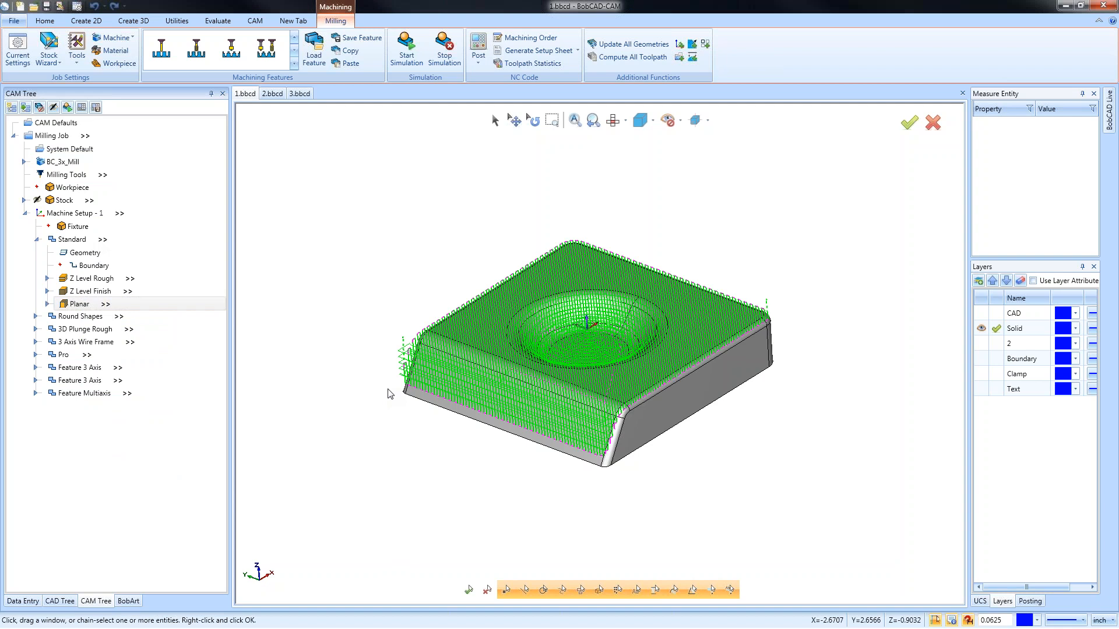
Step: Enable only the Bottom of Job depth option in the Z Level Rough parameters, leaving Top of Job off
{"action": "right_click", "coordinate": [109, 279]}
{"action": "left_click", "coordinate": [126, 286]}
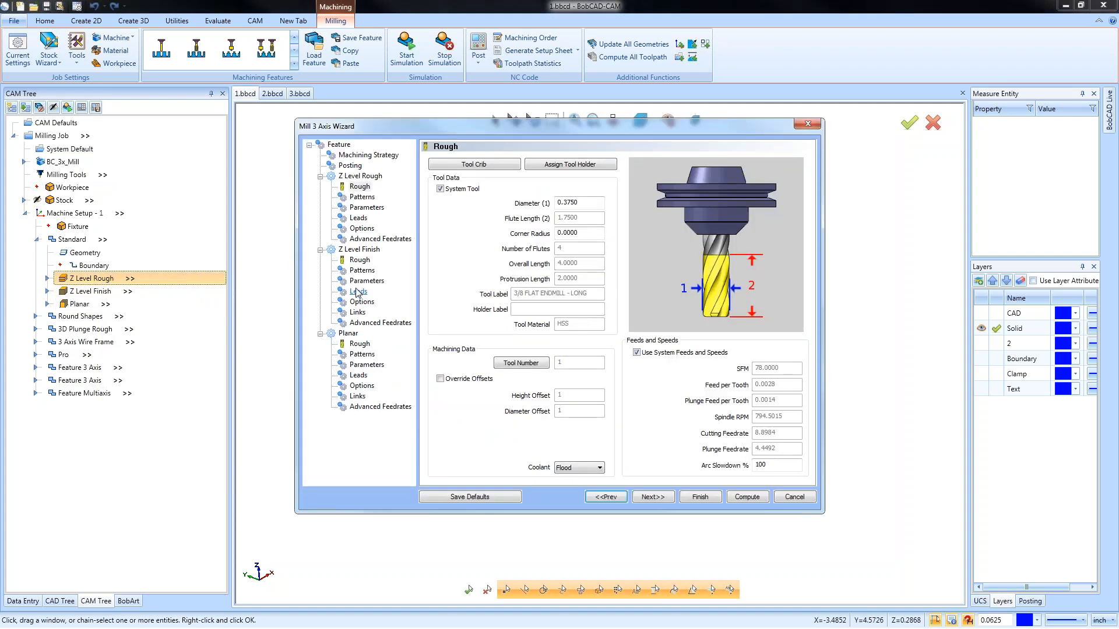
{"action": "left_click", "coordinate": [366, 208]}
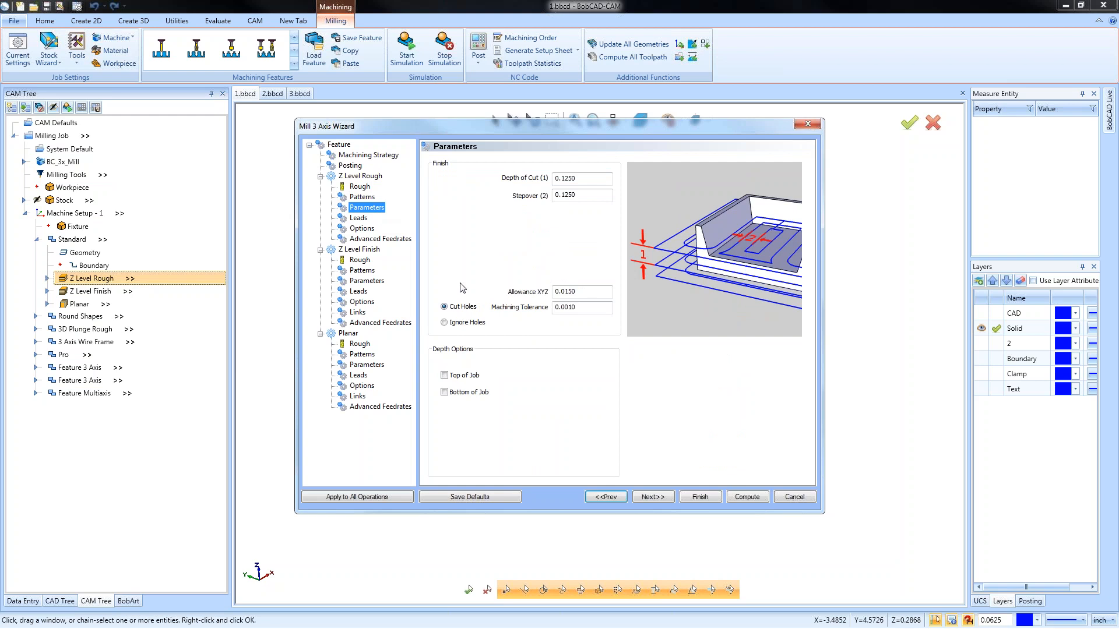
{"action": "left_click", "coordinate": [444, 376]}
{"action": "left_click", "coordinate": [444, 375]}
{"action": "left_click", "coordinate": [444, 392]}
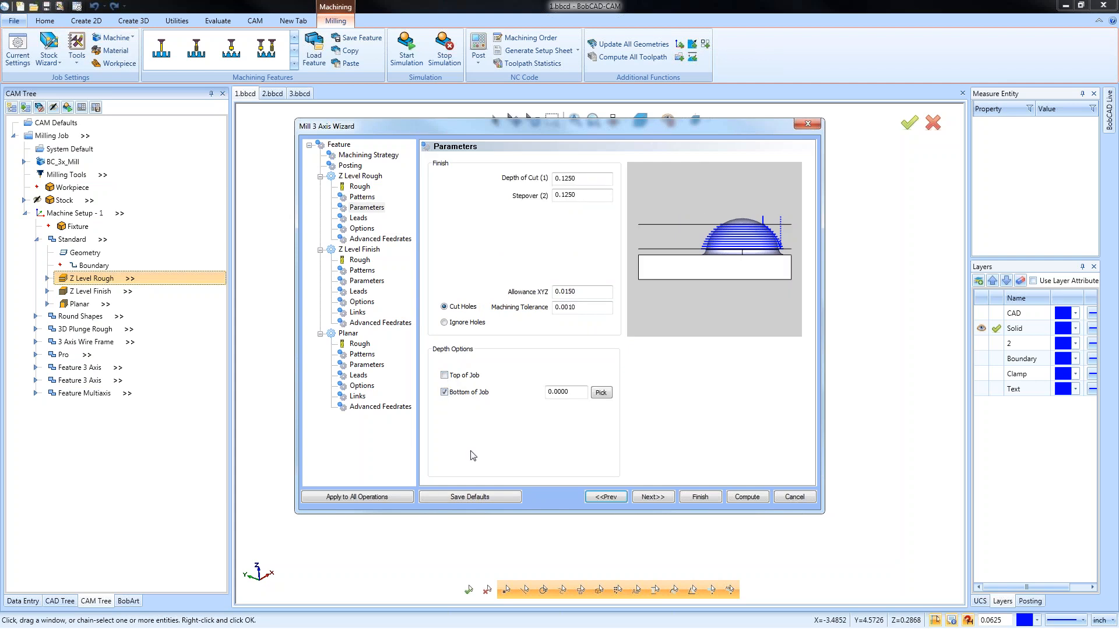
{"action": "left_click", "coordinate": [445, 376]}
{"action": "left_click", "coordinate": [446, 375]}
Step: Pick the lower end point of the sloped face's bottom edge as the Z Level Rough bottom depth
{"action": "left_click", "coordinate": [607, 394]}
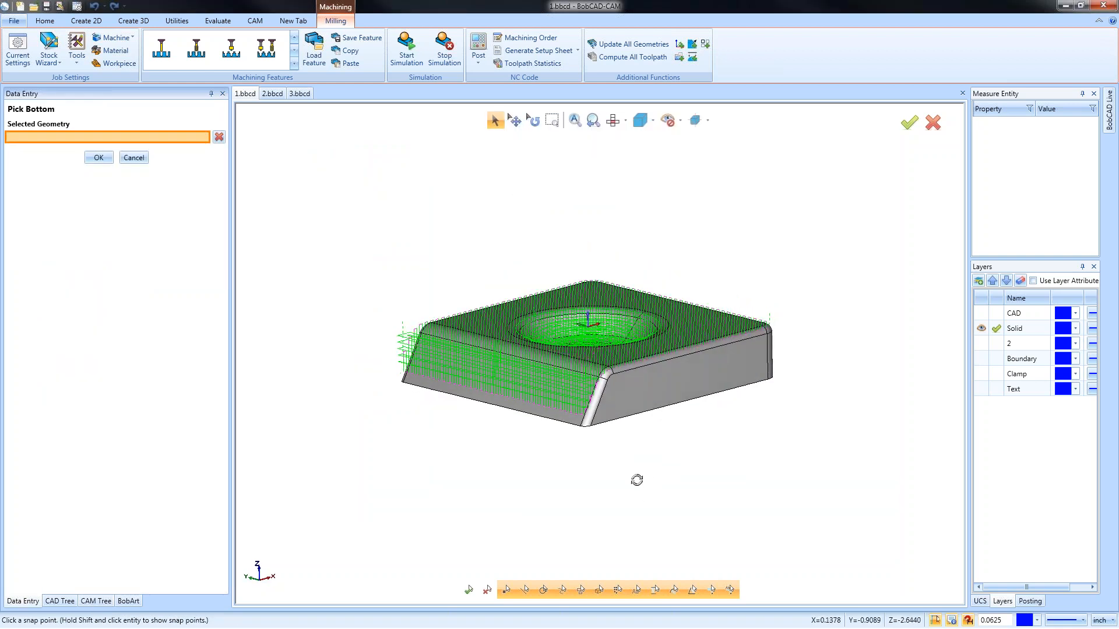
{"action": "scroll", "coordinate": [595, 444], "scroll_direction": "up", "scroll_amount": 2}
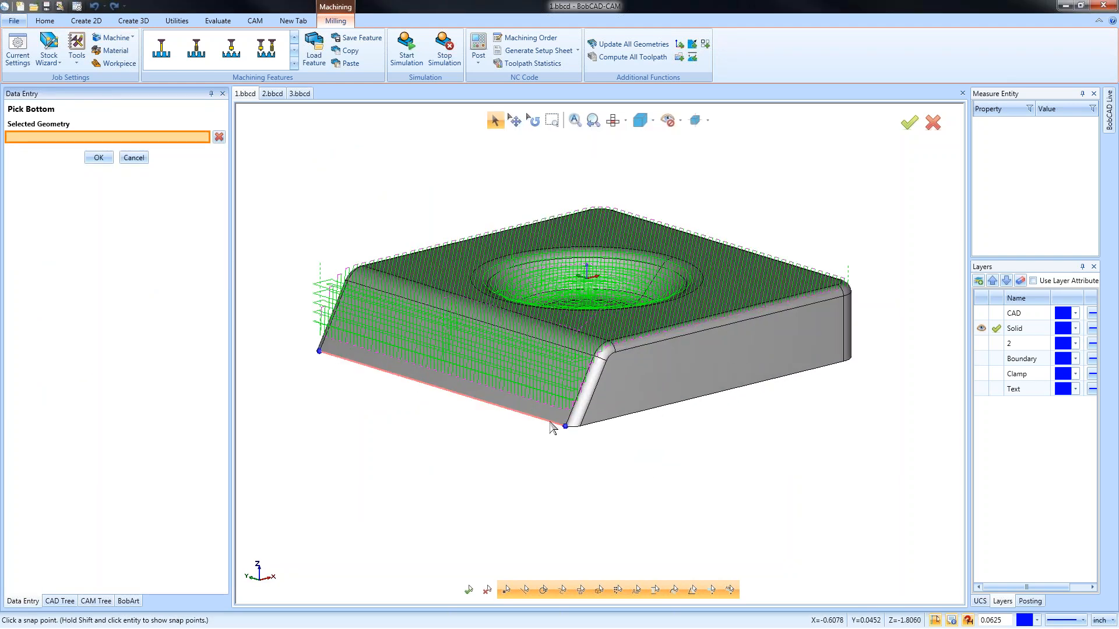
{"action": "left_click", "coordinate": [552, 429]}
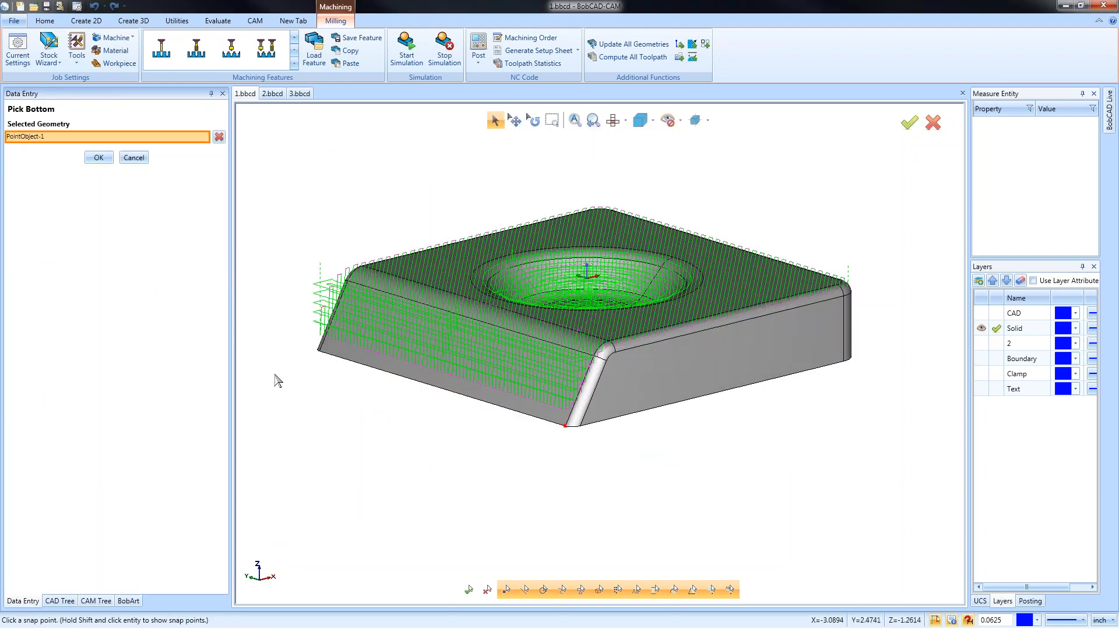
{"action": "left_click", "coordinate": [99, 157]}
Step: Set the Z Level Rough Bottom of Job depth to -0.375 and finish editing the feature
{"action": "left_click", "coordinate": [564, 392]}
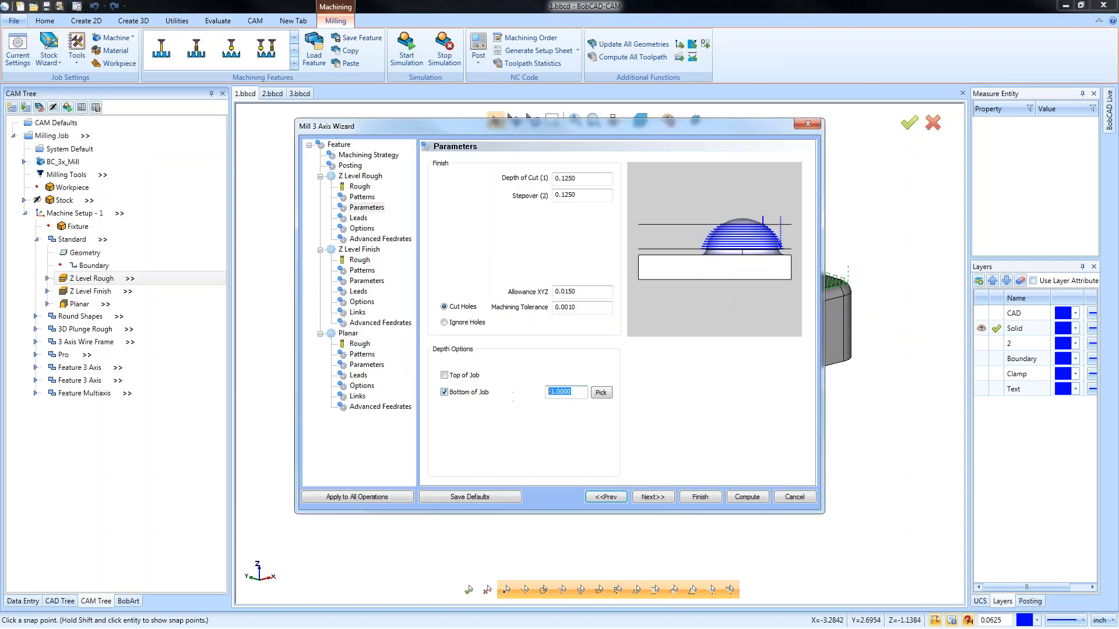
{"action": "type", "text": "-.375"}
{"action": "key", "text": "Tab"}
{"action": "left_click_drag", "start_coordinate": [572, 393], "coordinate": [567, 445]}
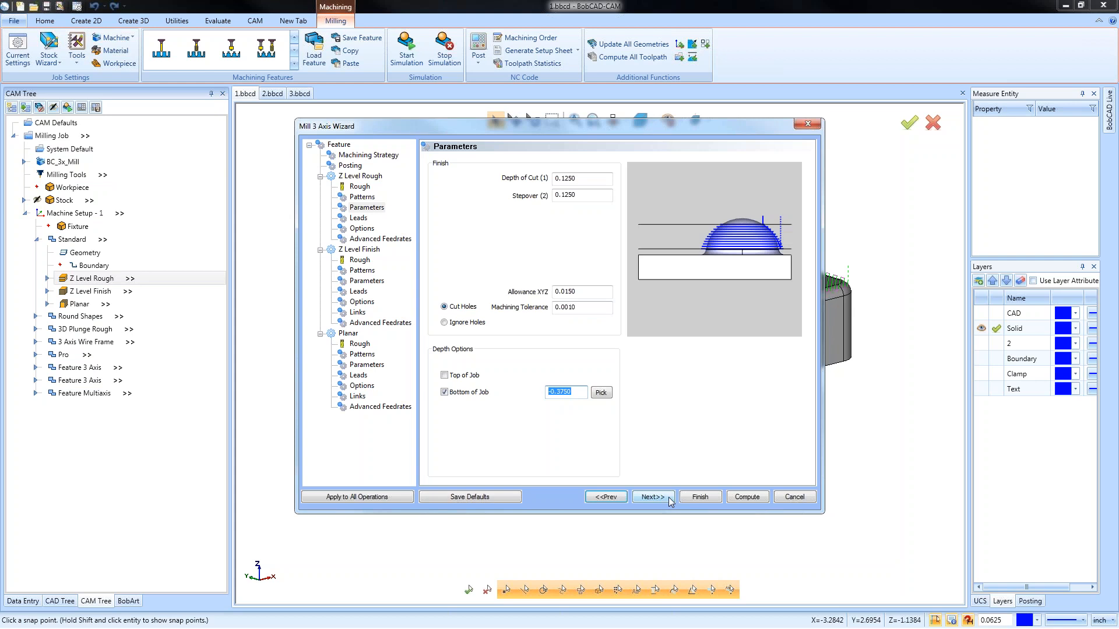
{"action": "left_click", "coordinate": [700, 496]}
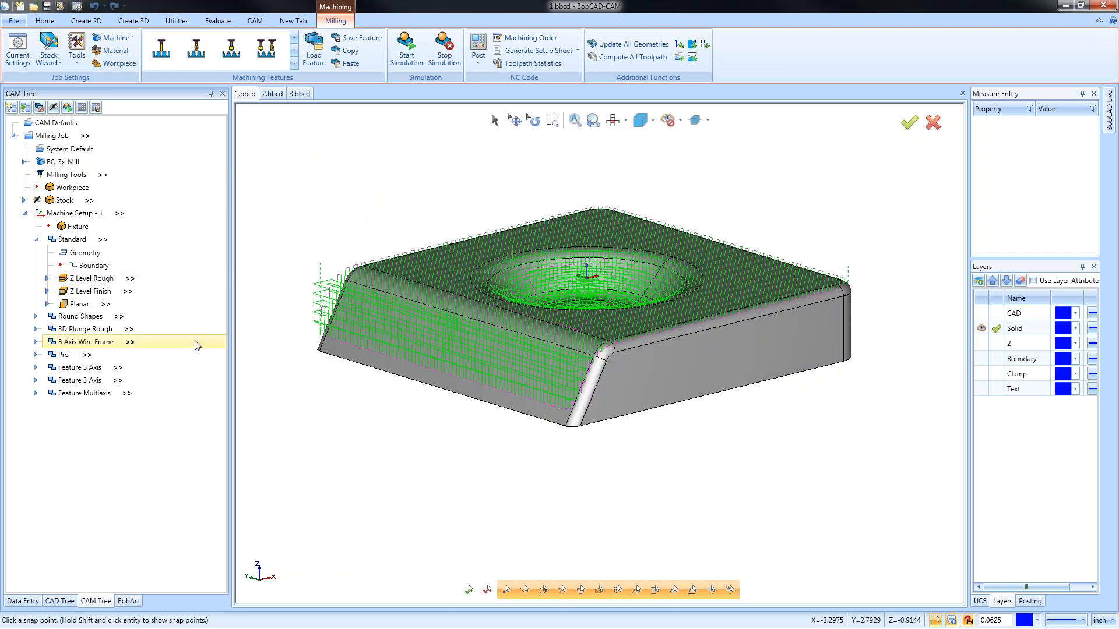
Step: Blank the Standard feature's toolpaths and display only its Z Level Rough toolpath on the part
{"action": "right_click", "coordinate": [74, 239]}
{"action": "left_click", "coordinate": [132, 571]}
{"action": "left_click", "coordinate": [101, 278]}
{"action": "middle_click_drag", "start_coordinate": [587, 424], "coordinate": [637, 397]}
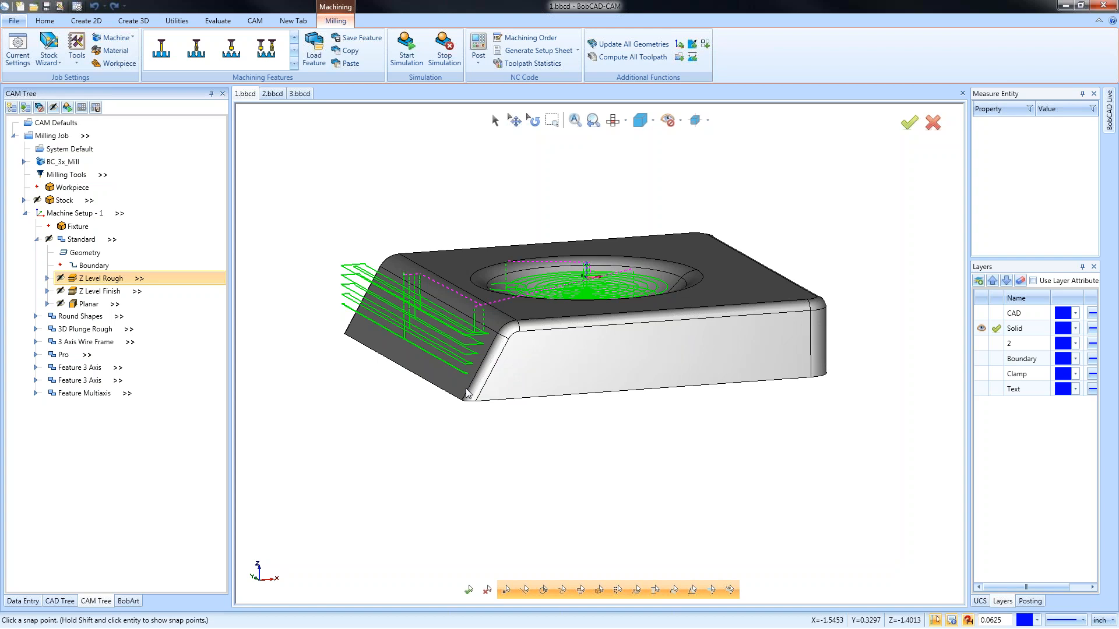
Step: Recompute the Z Level Rough toolpath and inspect its depth on the sloped face and in the bowl
{"action": "right_click", "coordinate": [104, 279]}
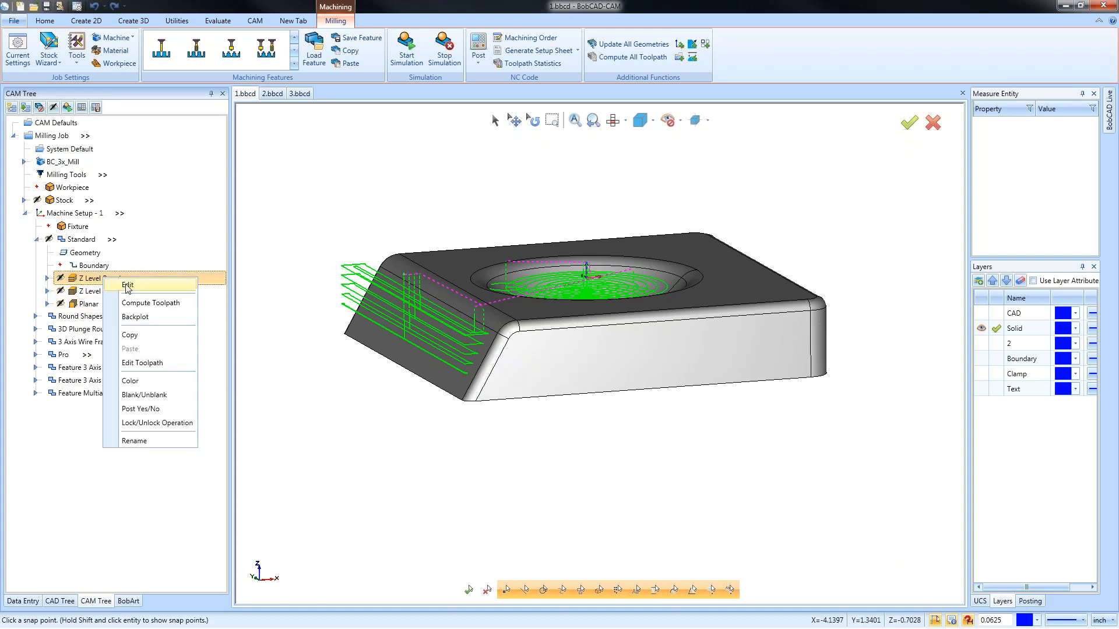
{"action": "left_click", "coordinate": [166, 302]}
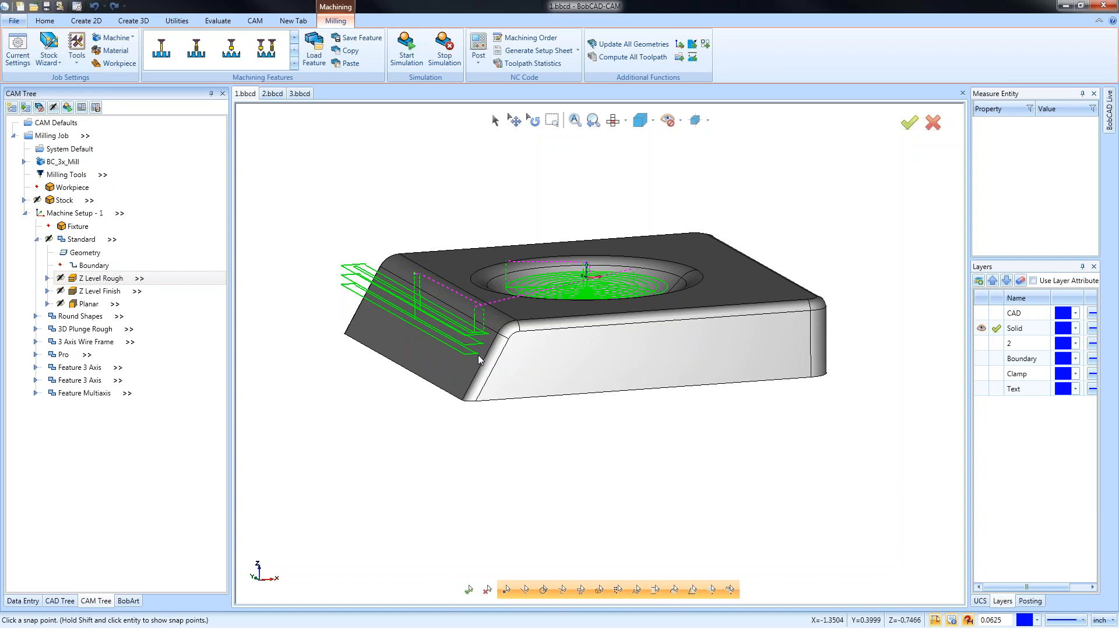
{"action": "middle_click_drag", "start_coordinate": [481, 364], "coordinate": [523, 424]}
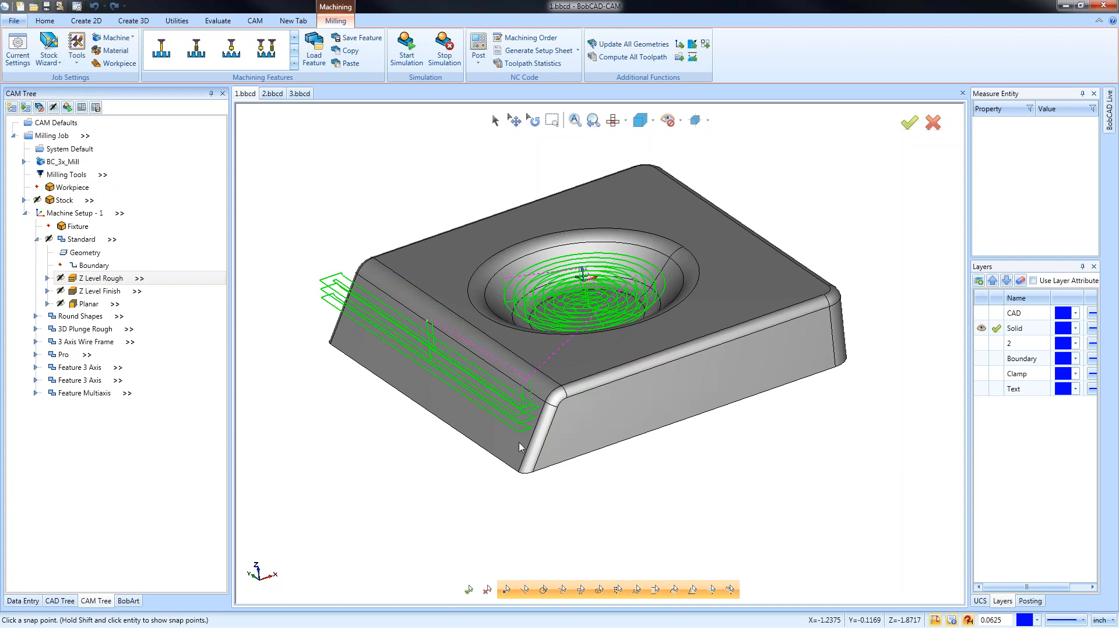
Step: Display the Z Level Finish and Planar toolpaths one at a time to inspect them
{"action": "left_click", "coordinate": [97, 292]}
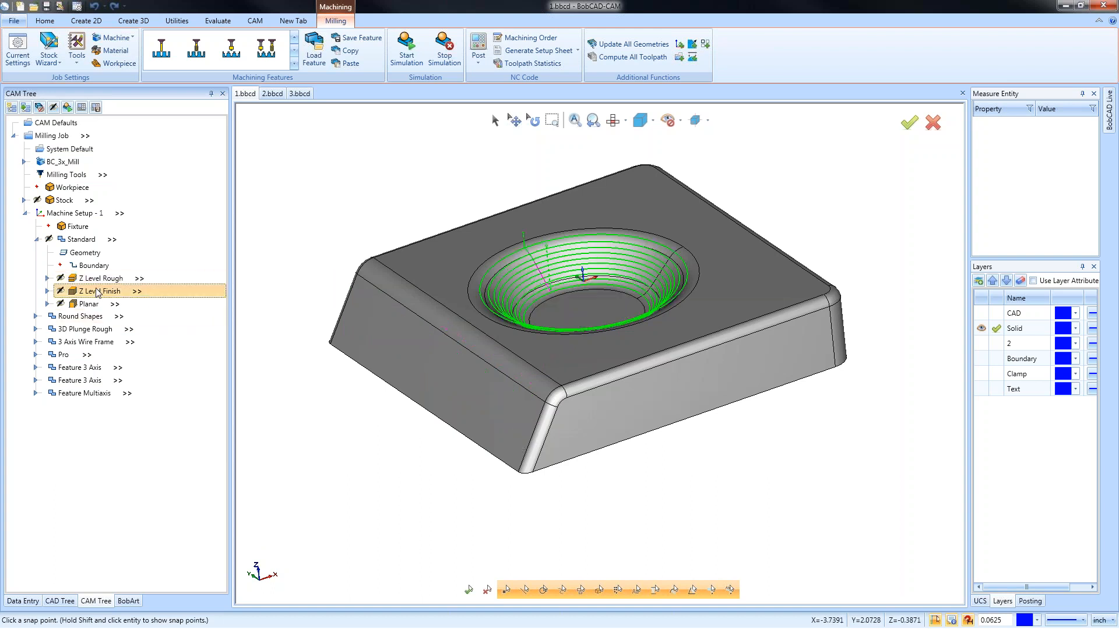
{"action": "left_click", "coordinate": [88, 304]}
{"action": "left_click", "coordinate": [88, 241]}
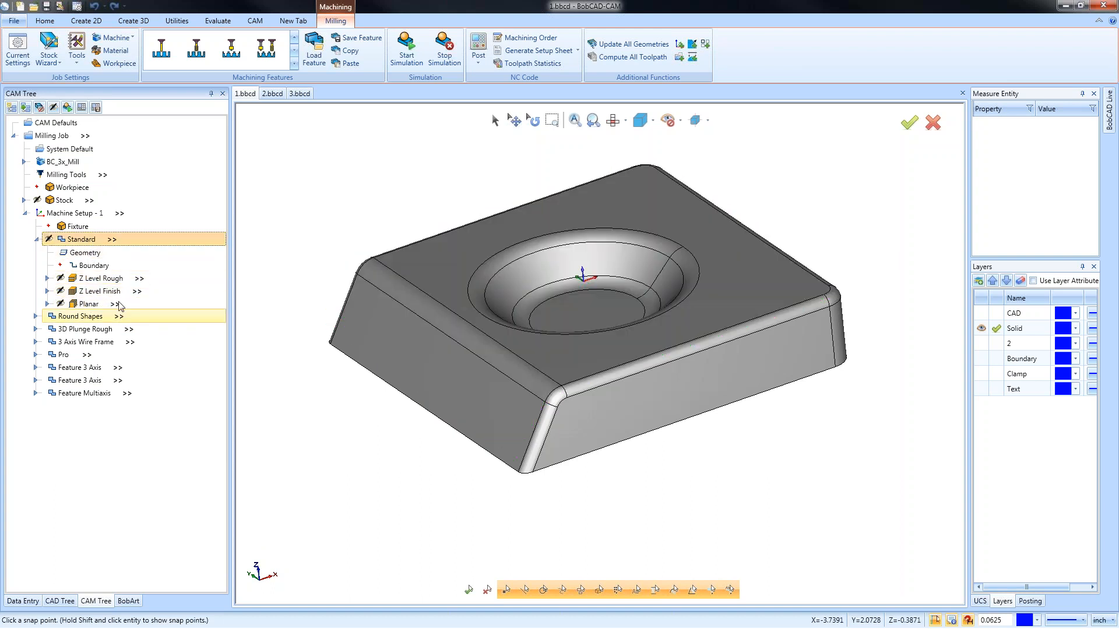
{"action": "left_click", "coordinate": [119, 304]}
Step: Open the Standard feature for editing and compare the depth options of the Z Level Rough, Z Level Finish and Planar operations
{"action": "right_click", "coordinate": [107, 279]}
{"action": "left_click", "coordinate": [149, 284]}
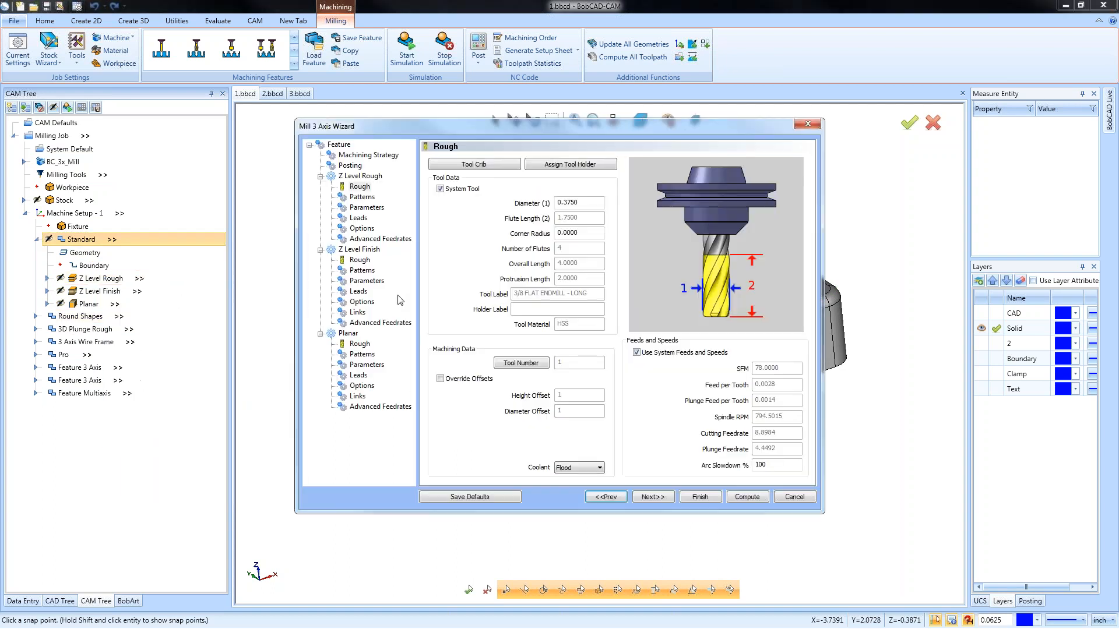
{"action": "left_click", "coordinate": [367, 208]}
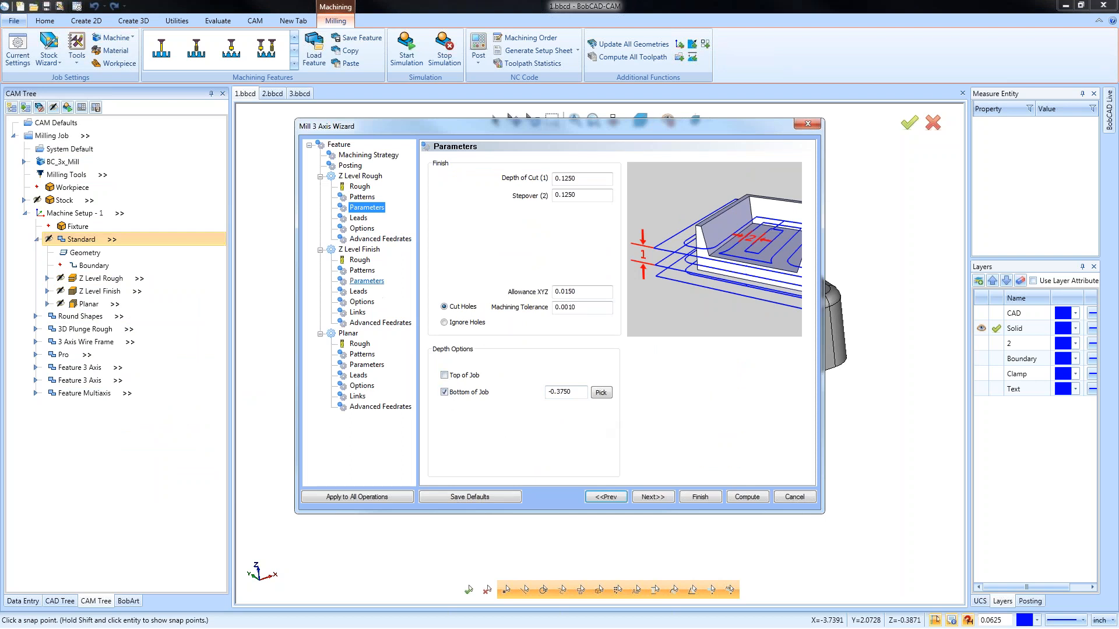
{"action": "left_click", "coordinate": [367, 281]}
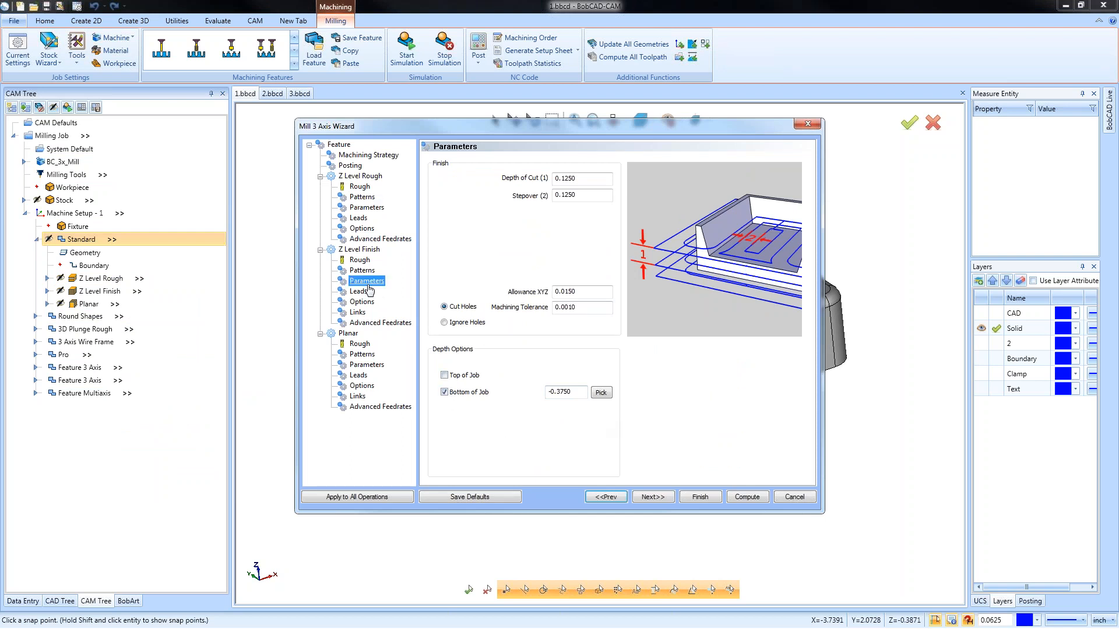
{"action": "left_click", "coordinate": [367, 366]}
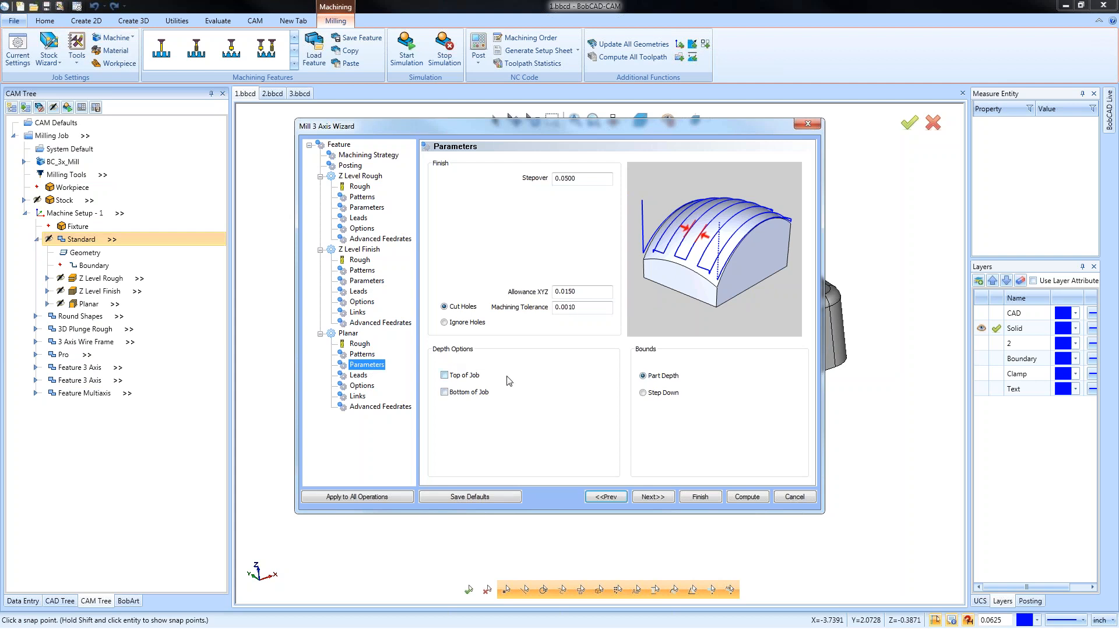
{"action": "left_click", "coordinate": [367, 281]}
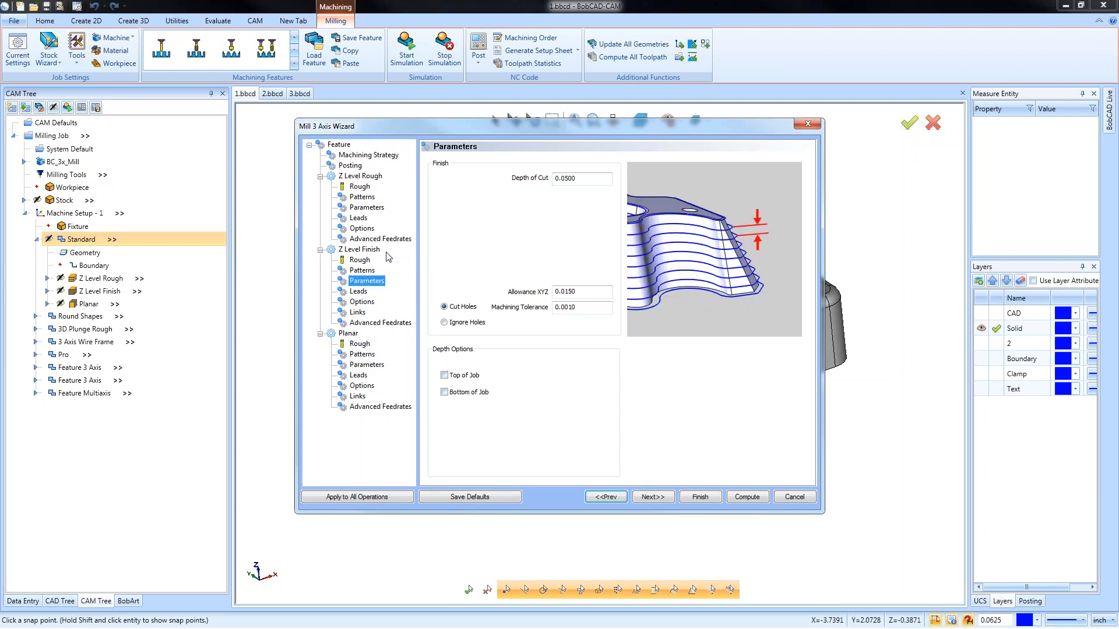
Step: Try to apply the Z Level Rough parameters to all operations and finish editing the feature
{"action": "left_click", "coordinate": [366, 207]}
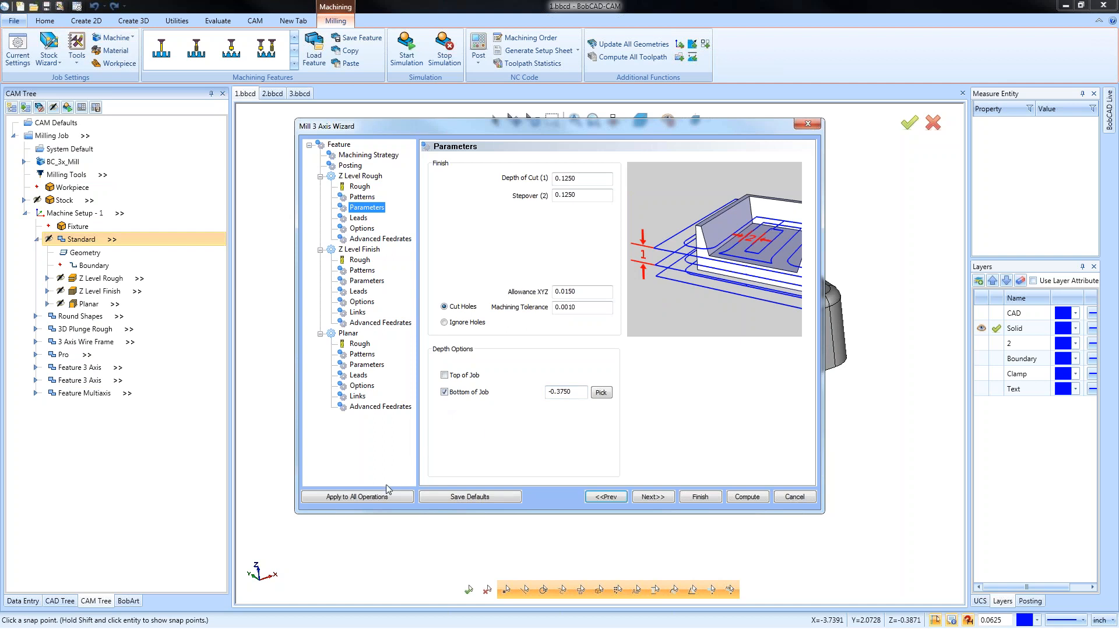
{"action": "left_click", "coordinate": [373, 497]}
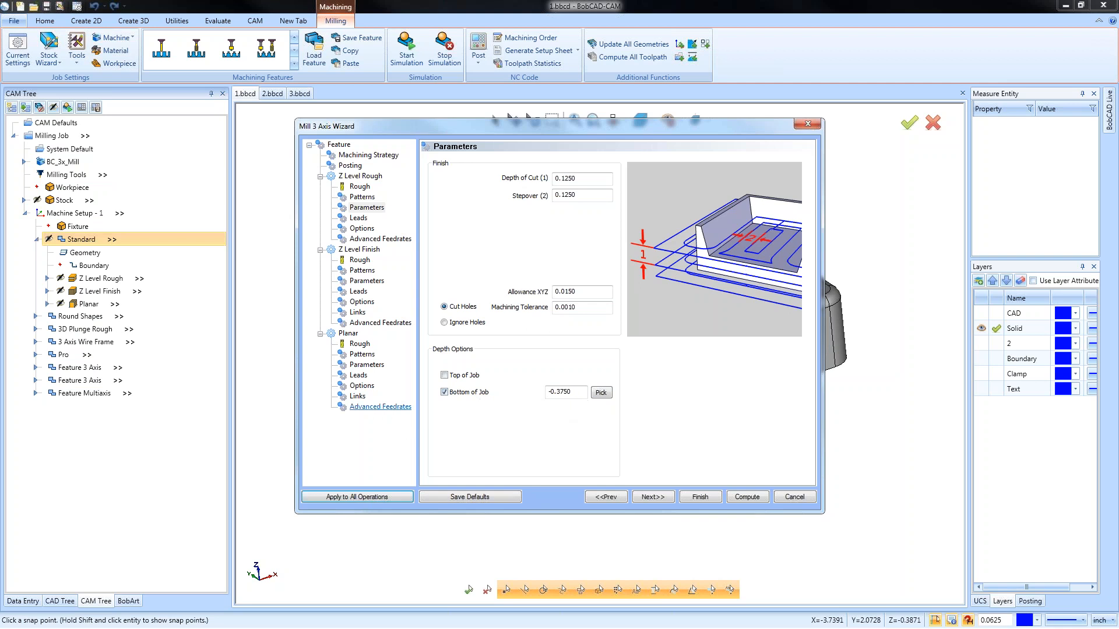
{"action": "left_click", "coordinate": [694, 497]}
Step: Recompute the Z Level Rough toolpath and inspect its depth against the part in a front wireframe view
{"action": "left_click", "coordinate": [102, 279]}
{"action": "right_click", "coordinate": [105, 278]}
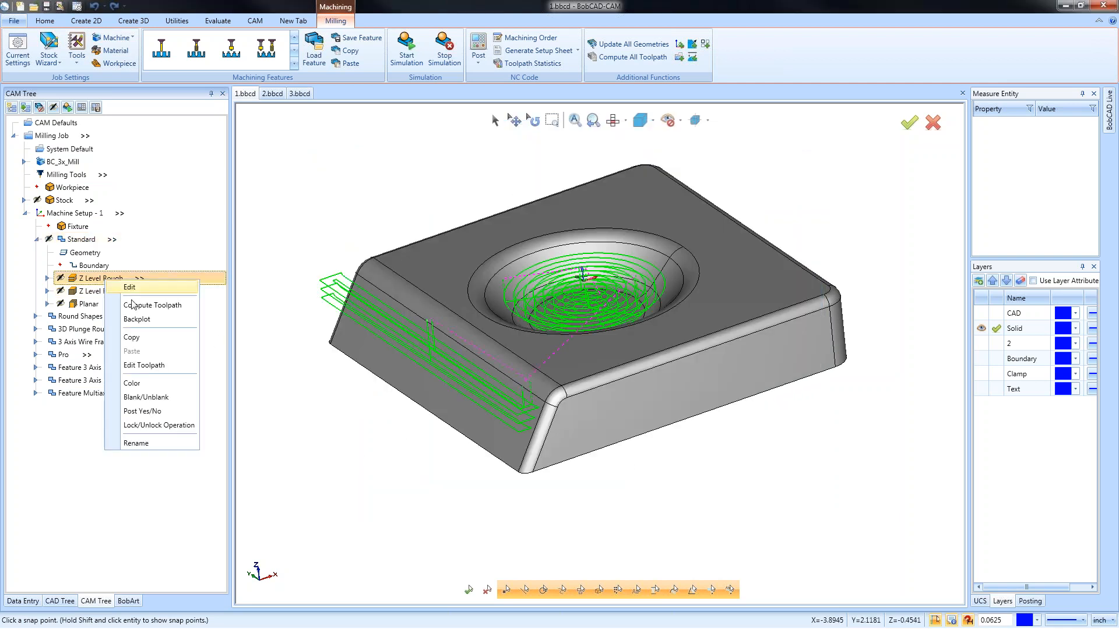
{"action": "left_click", "coordinate": [133, 304]}
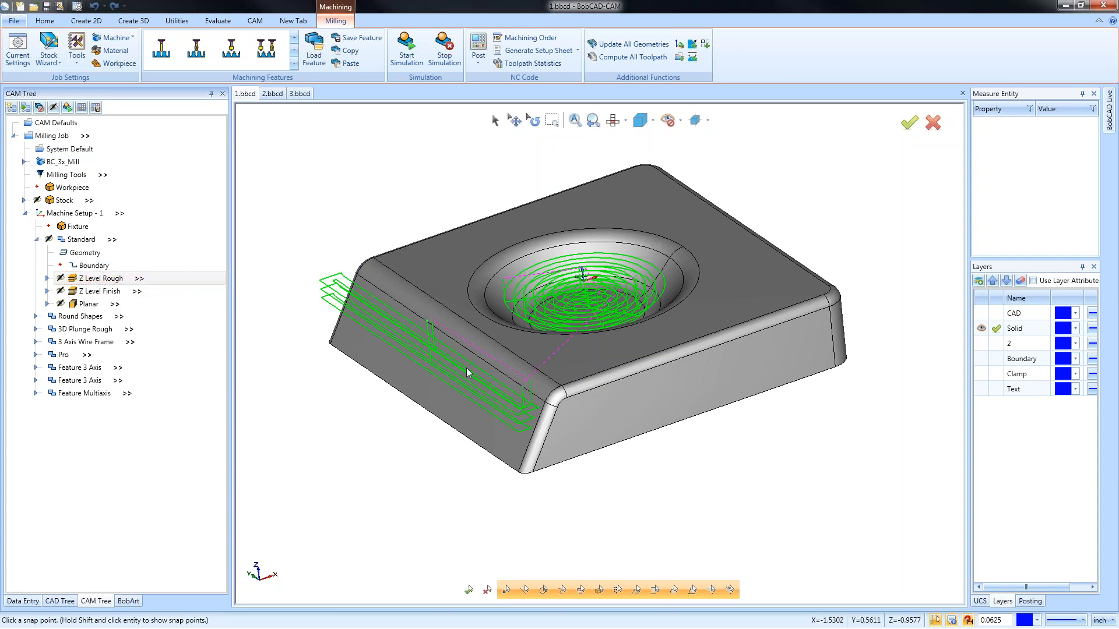
{"action": "middle_click_drag", "start_coordinate": [655, 501], "coordinate": [630, 473]}
{"action": "key", "text": "t"}
{"action": "key", "text": "f"}
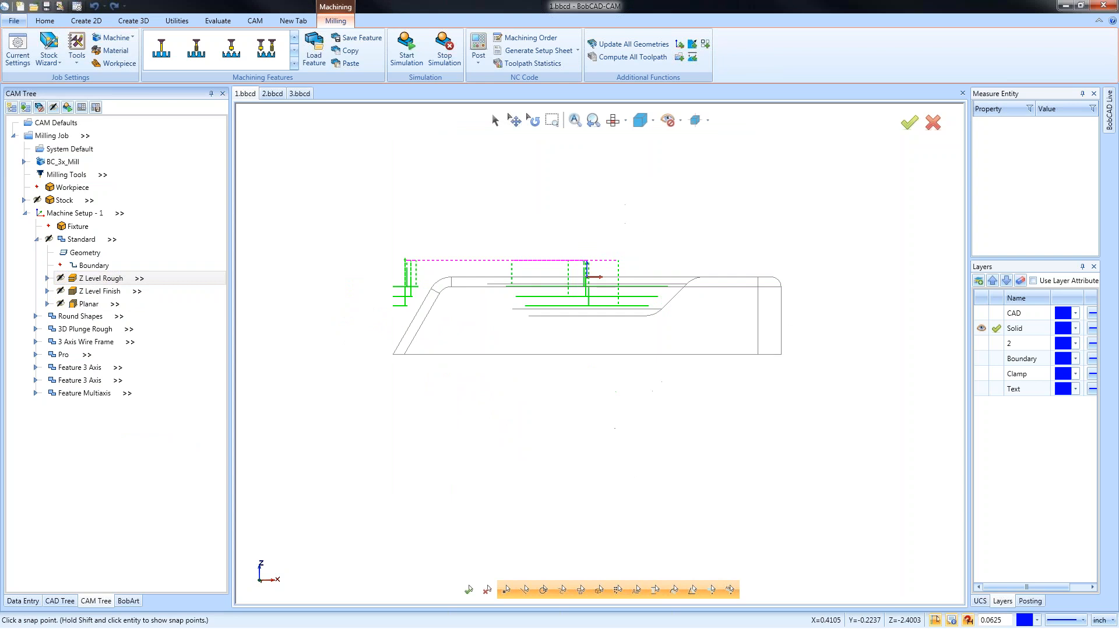
{"action": "scroll", "coordinate": [540, 385], "scroll_direction": "down", "scroll_amount": 2}
{"action": "middle_click_drag", "start_coordinate": [540, 385], "coordinate": [609, 435]}
Step: Recompute the Z Level Finish and Planar toolpaths one after the other
{"action": "left_click", "coordinate": [100, 294]}
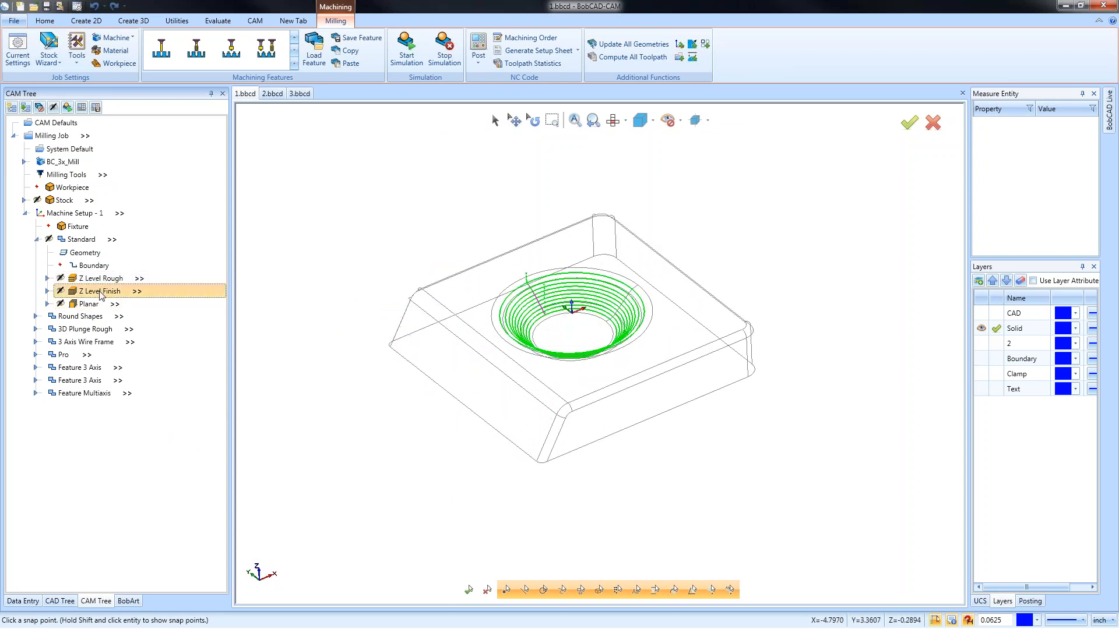
{"action": "right_click", "coordinate": [101, 295]}
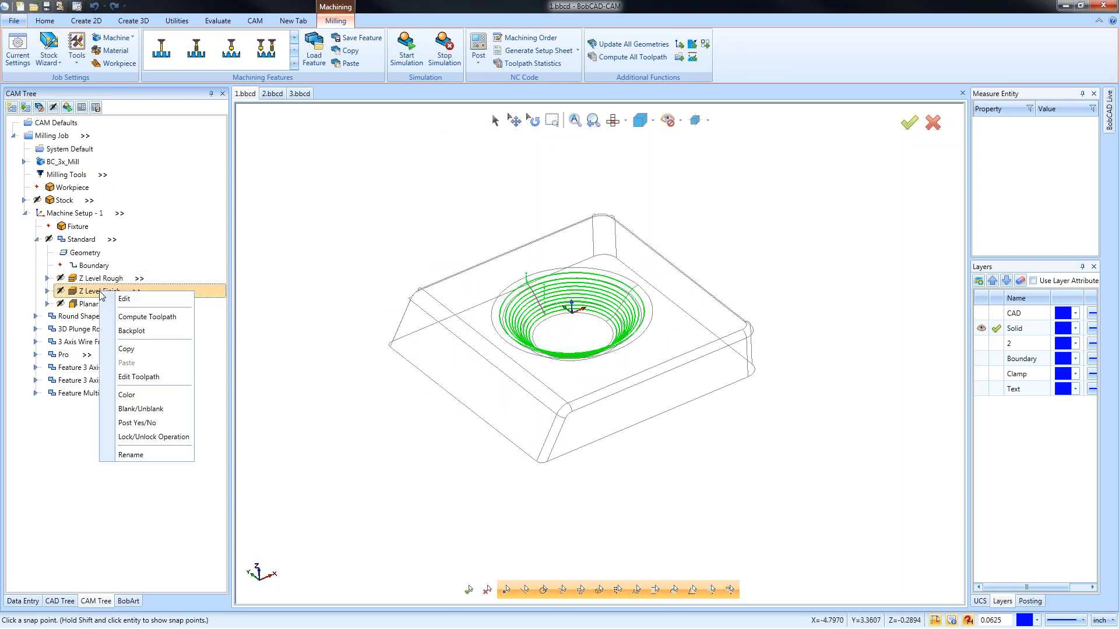
{"action": "left_click", "coordinate": [173, 318]}
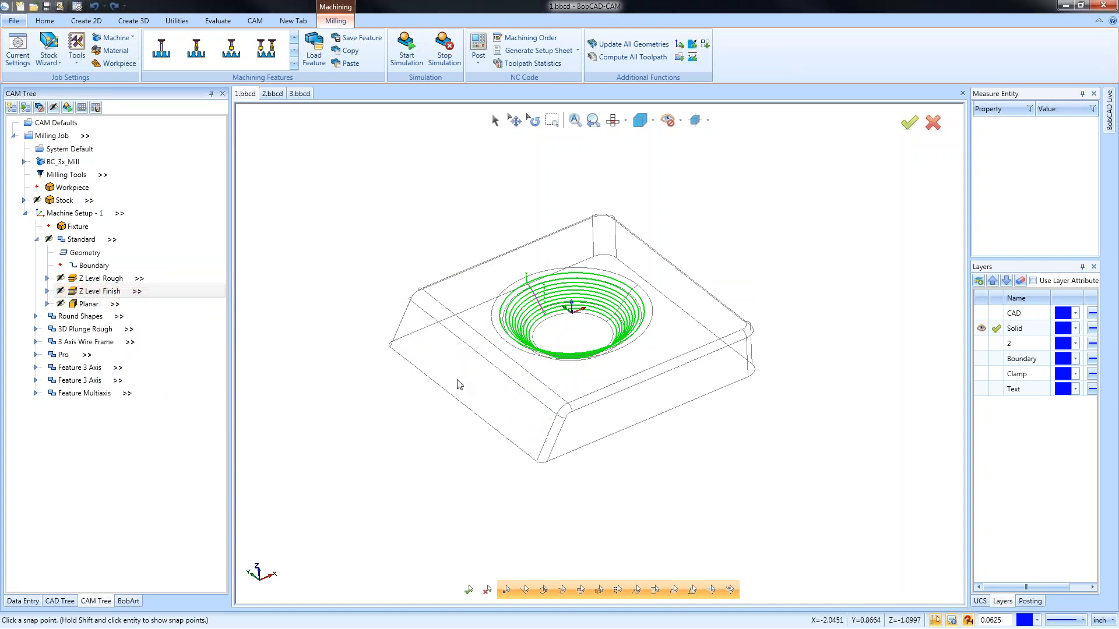
{"action": "left_click", "coordinate": [87, 305]}
{"action": "right_click", "coordinate": [88, 309]}
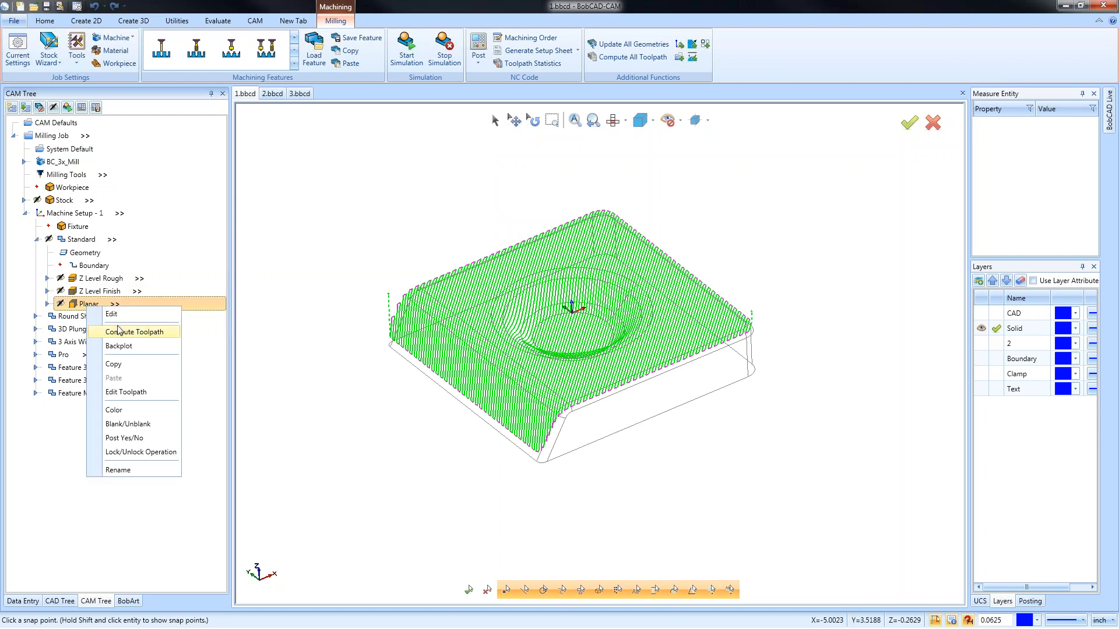
{"action": "left_click", "coordinate": [138, 332]}
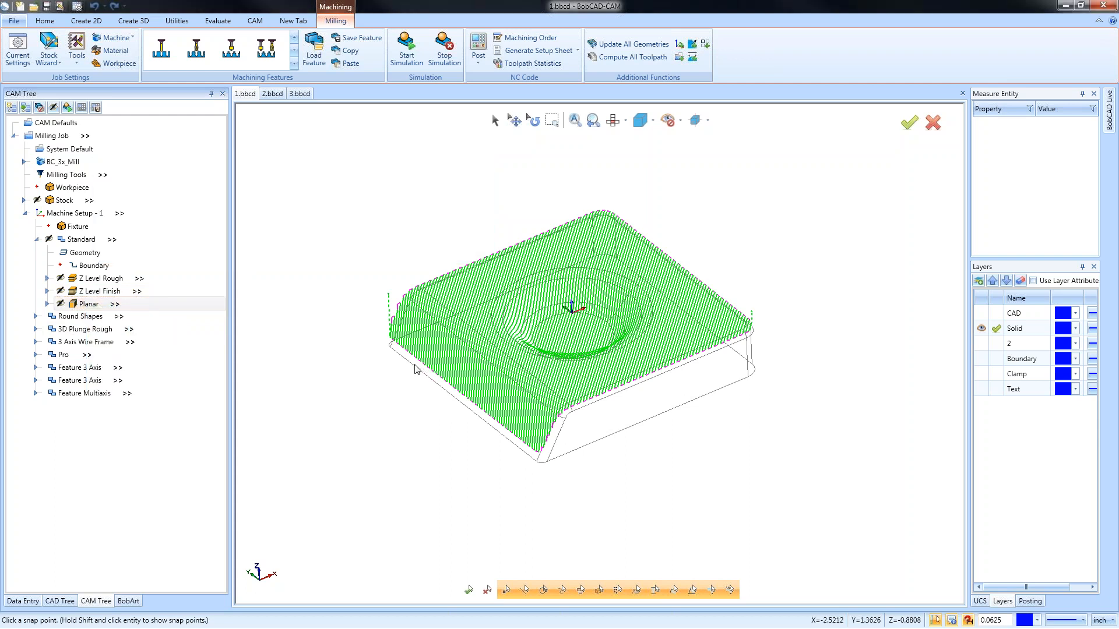
Step: Edit the feature again and enable Bottom of Job for Z Level Finish with a depth of -0.375
{"action": "right_click", "coordinate": [93, 304]}
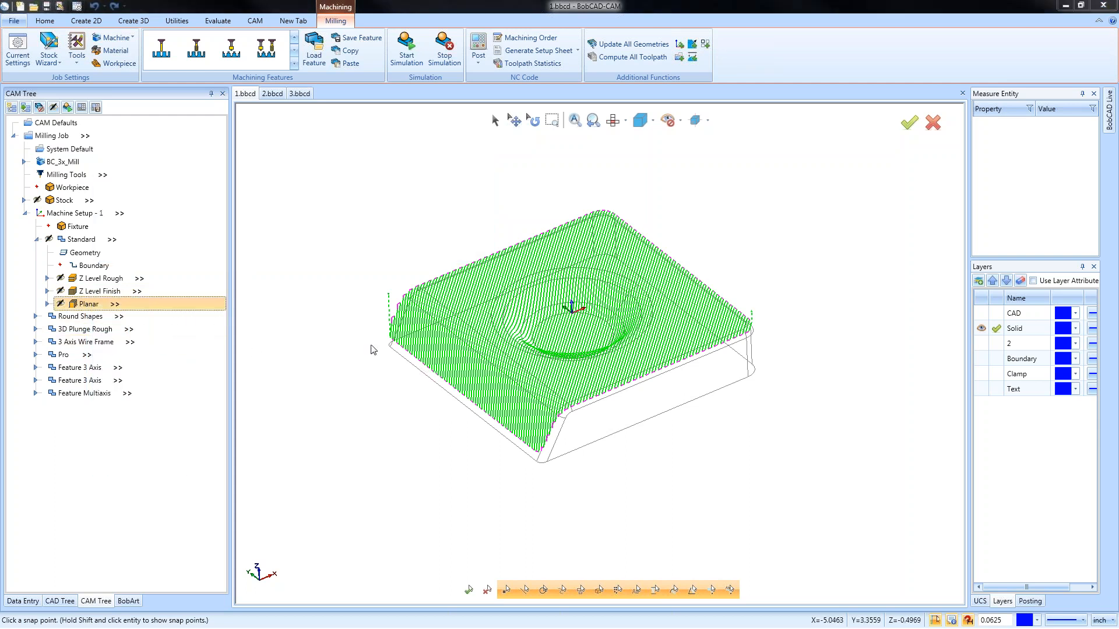
{"action": "left_click", "coordinate": [368, 282]}
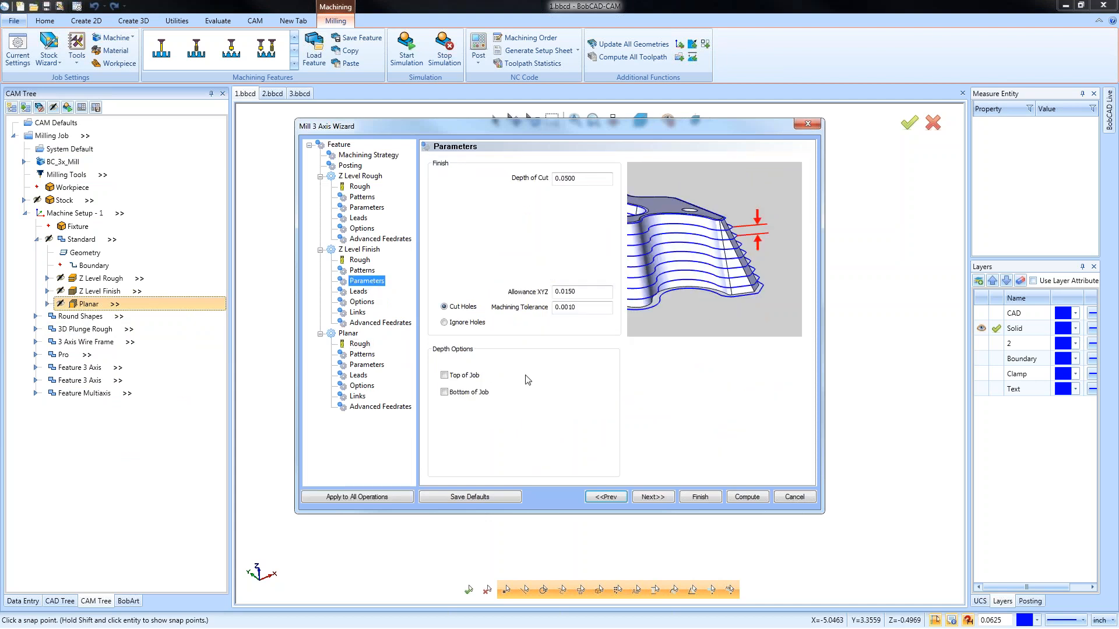
{"action": "left_click", "coordinate": [445, 392]}
{"action": "double_click", "coordinate": [585, 392]}
{"action": "type", "text": "-.375"}
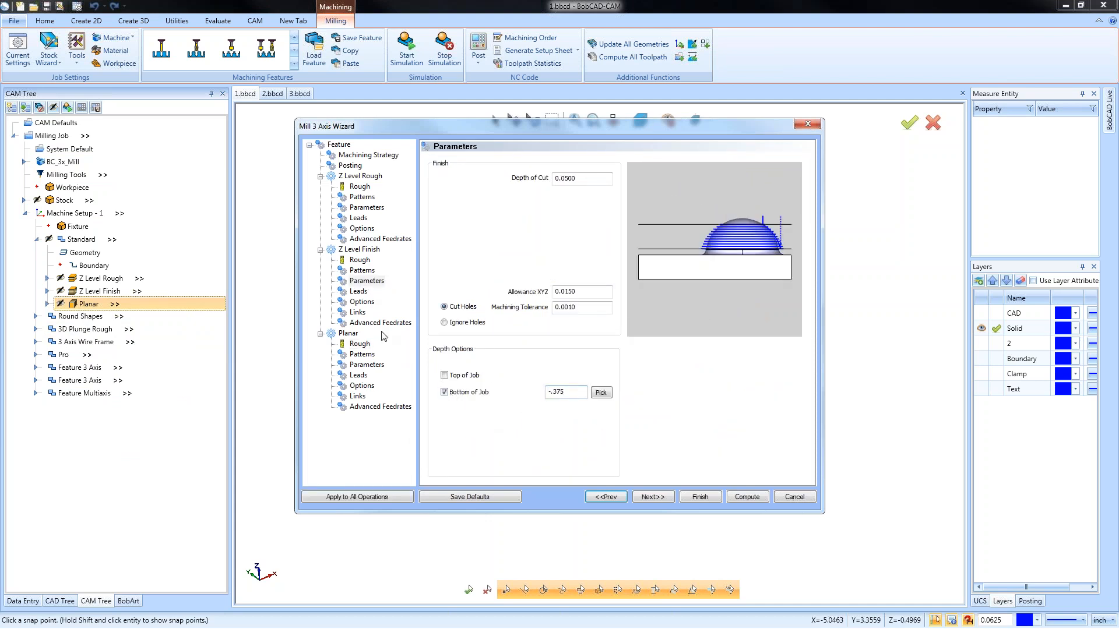
Step: Enable Bottom of Job for the Planar operation at -0.375 and finish editing the feature
{"action": "left_click", "coordinate": [367, 366]}
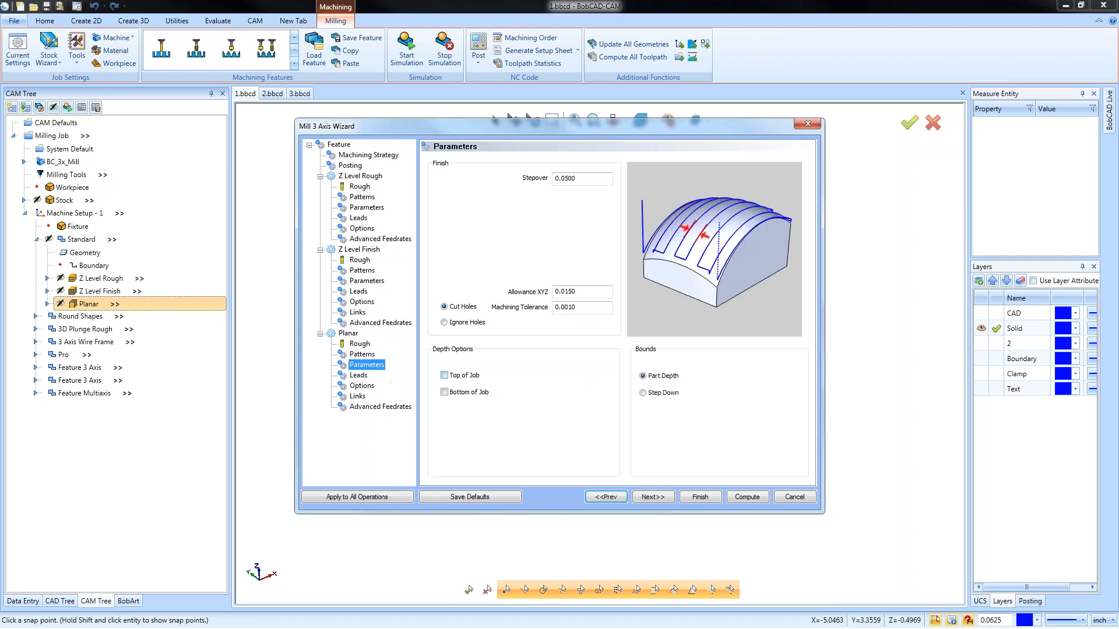
{"action": "double_click", "coordinate": [570, 393]}
{"action": "type", "text": "-.375"}
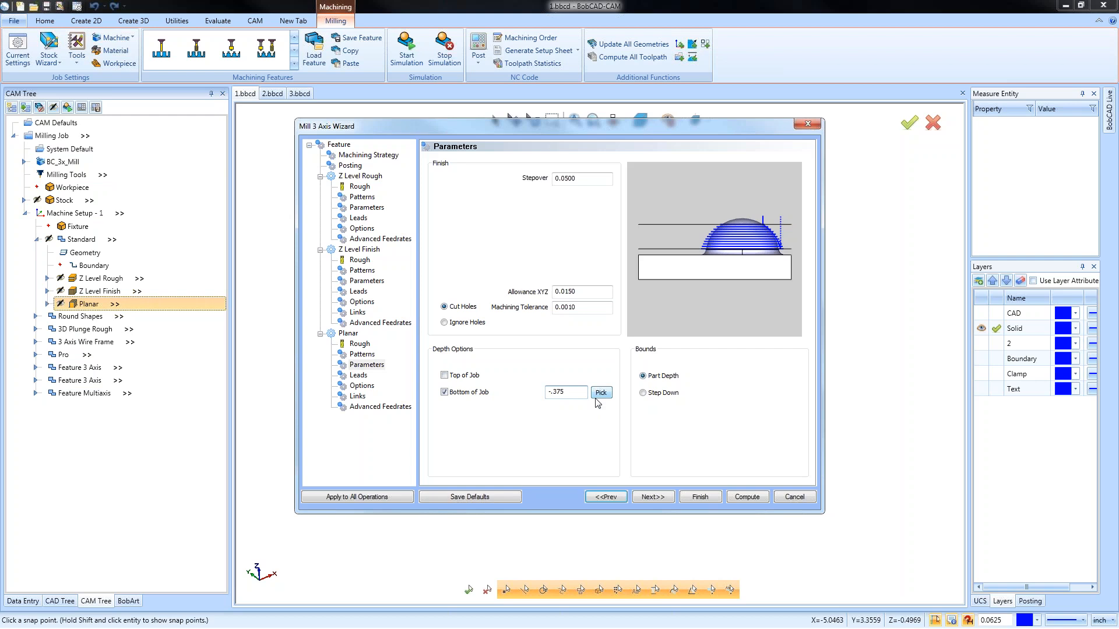
{"action": "left_click", "coordinate": [699, 497]}
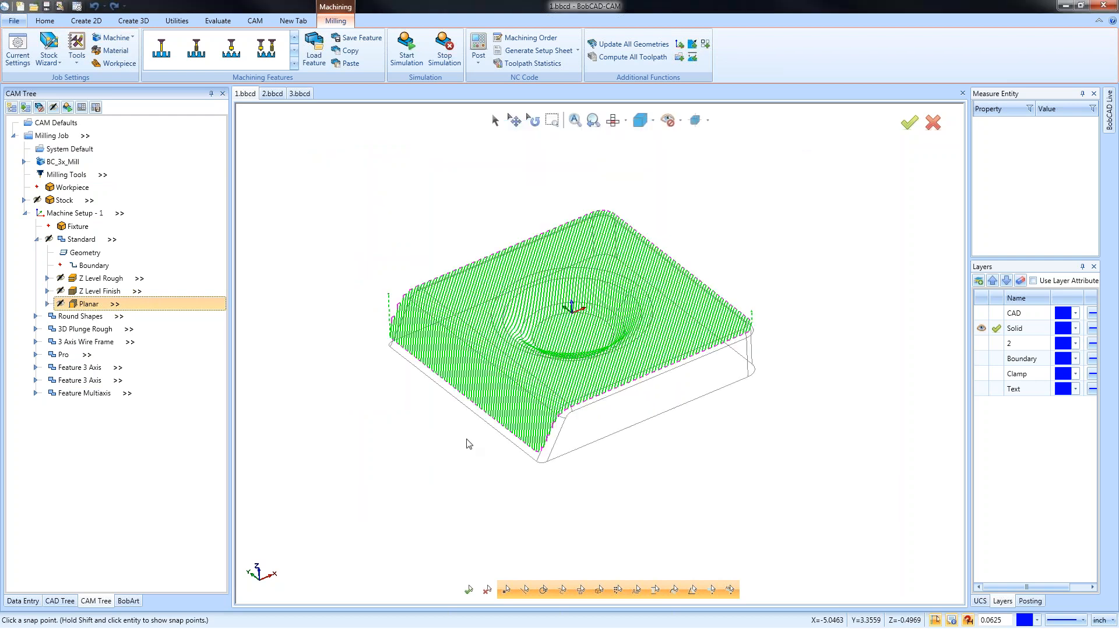
Step: Recompute the Planar, Z Level Finish and Z Level Rough toolpaths individually
{"action": "right_click", "coordinate": [93, 304]}
{"action": "left_click", "coordinate": [135, 330]}
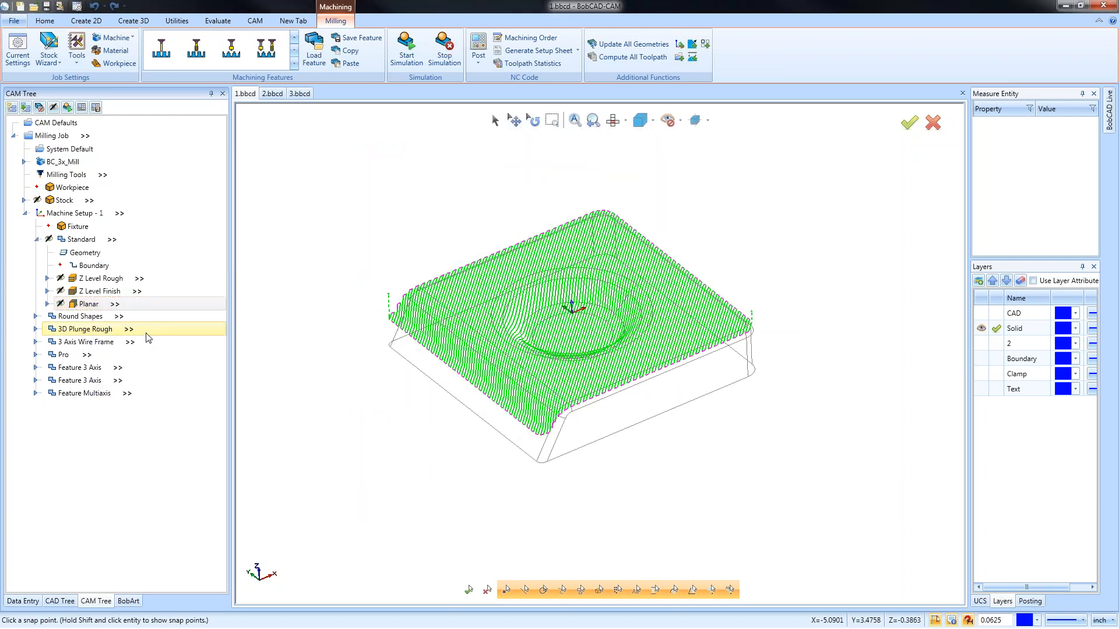
{"action": "right_click", "coordinate": [96, 292]}
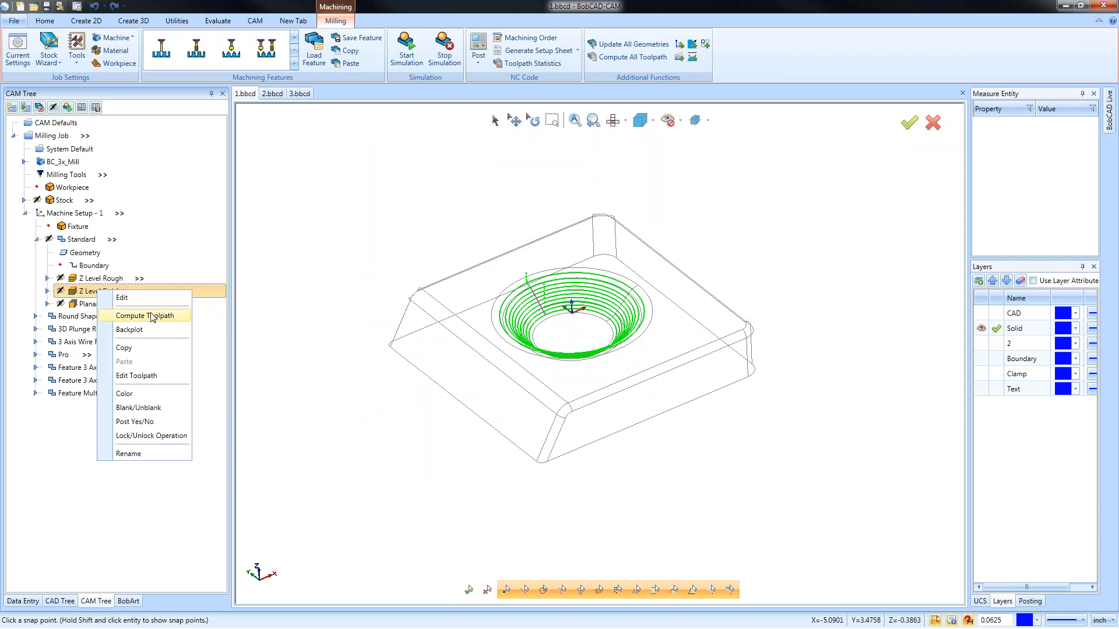
{"action": "left_click", "coordinate": [146, 316]}
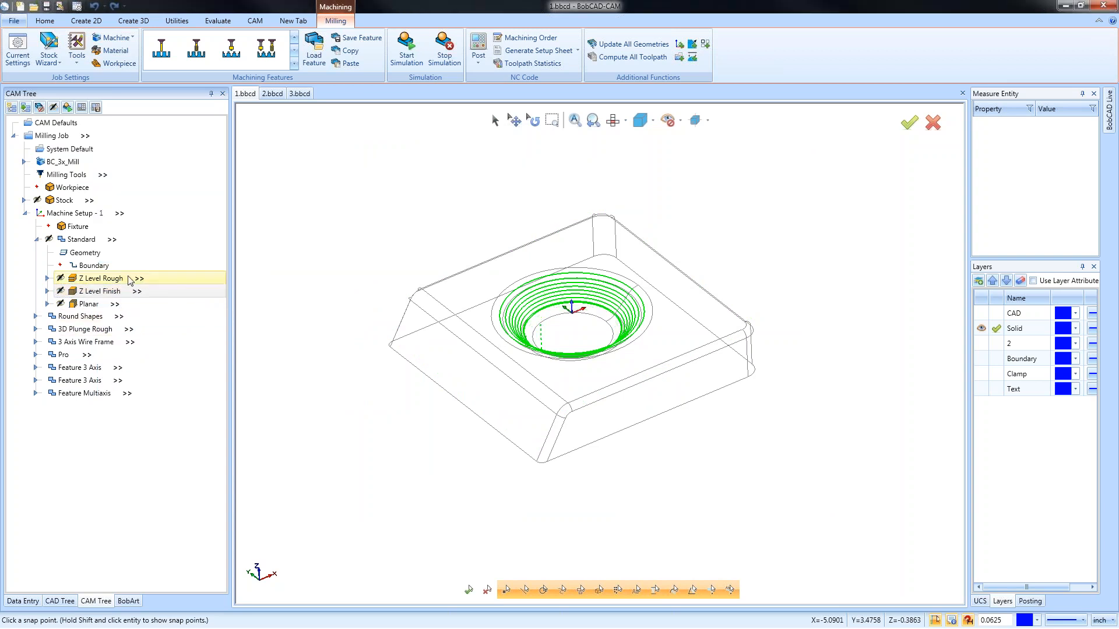
{"action": "right_click", "coordinate": [102, 284]}
{"action": "left_click", "coordinate": [146, 309]}
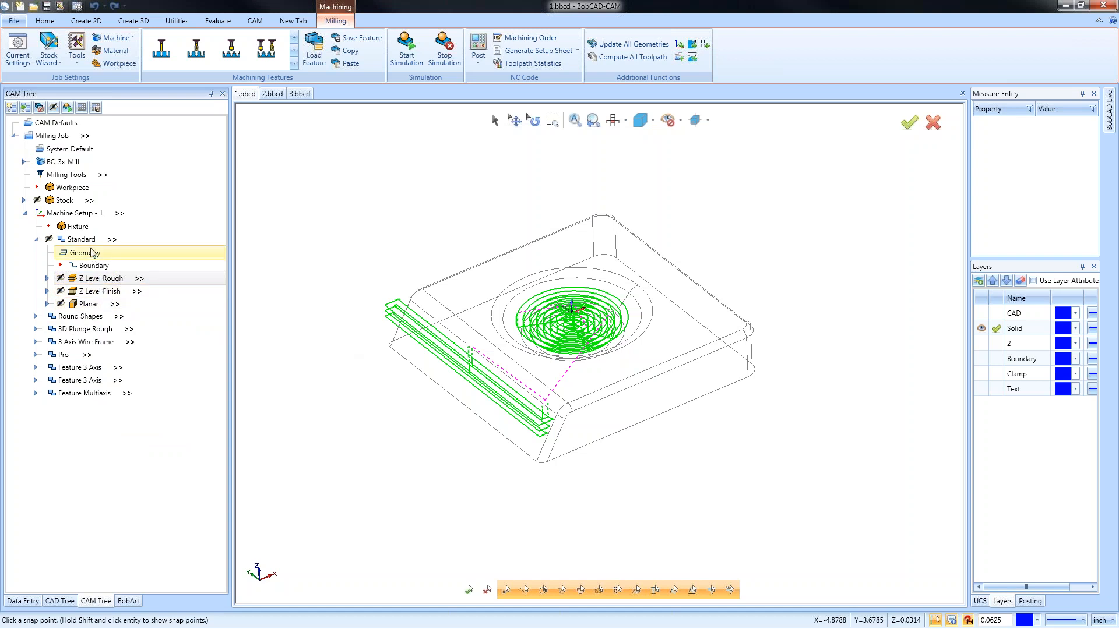
Step: Set the Z Level Rough Bottom of Job depth to -0.5 and apply its parameters to all operations of the Standard feature
{"action": "right_click", "coordinate": [88, 239]}
{"action": "left_click", "coordinate": [147, 219]}
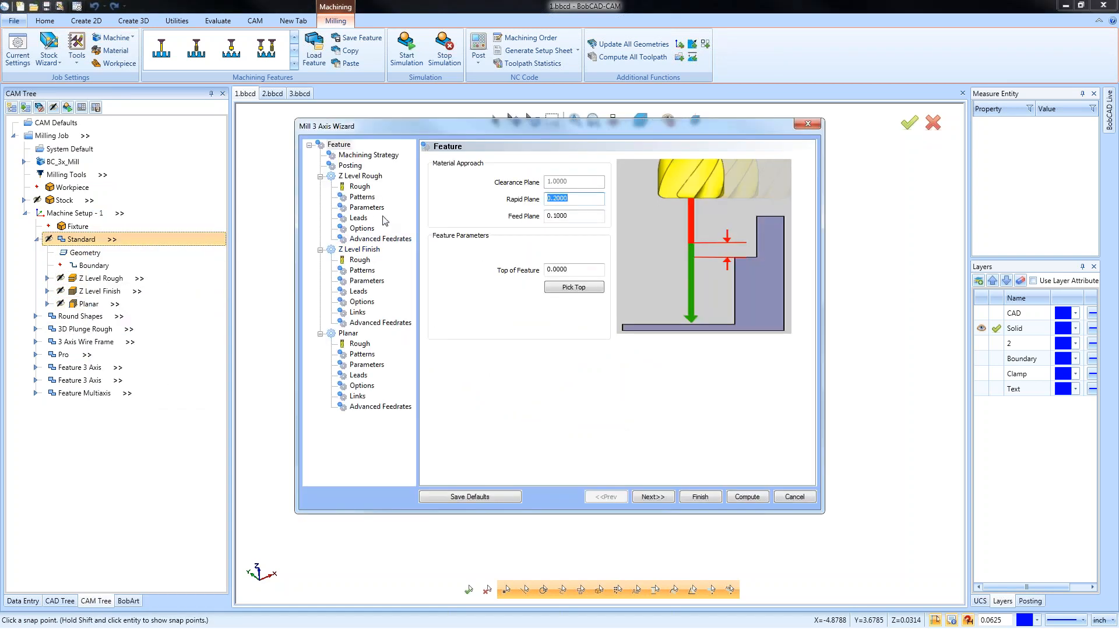
{"action": "left_click", "coordinate": [366, 207]}
{"action": "left_click", "coordinate": [565, 391]}
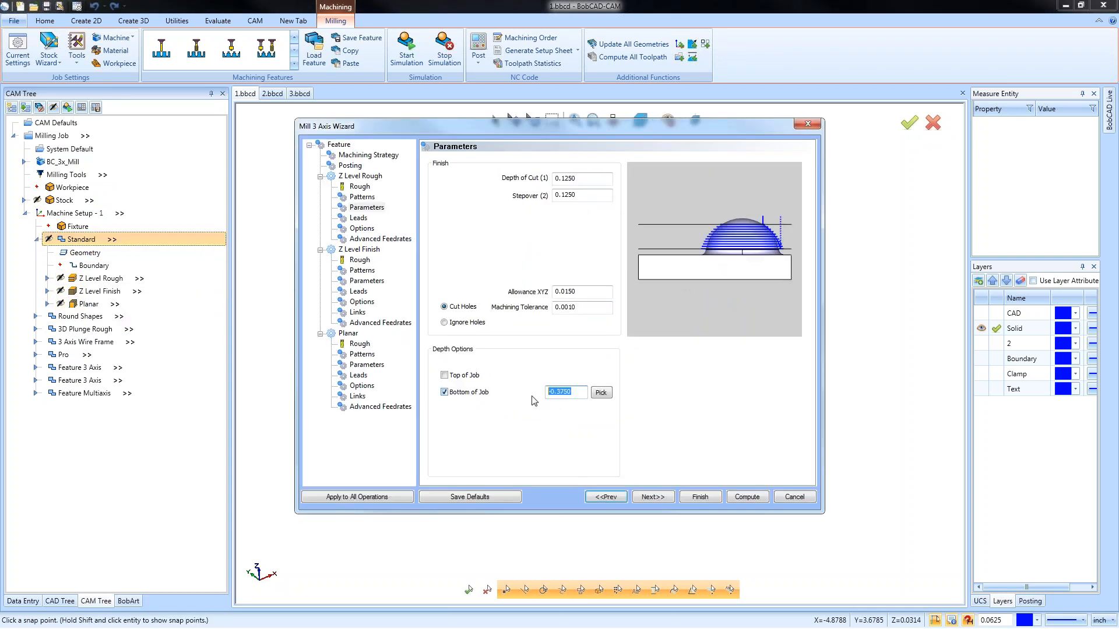
{"action": "type", "text": "-.5"}
{"action": "key", "text": "Tab"}
{"action": "left_click", "coordinate": [387, 495]}
Step: Check the Z Level Finish and Planar parameters, and compute all toolpaths of the feature
{"action": "left_click", "coordinate": [366, 280]}
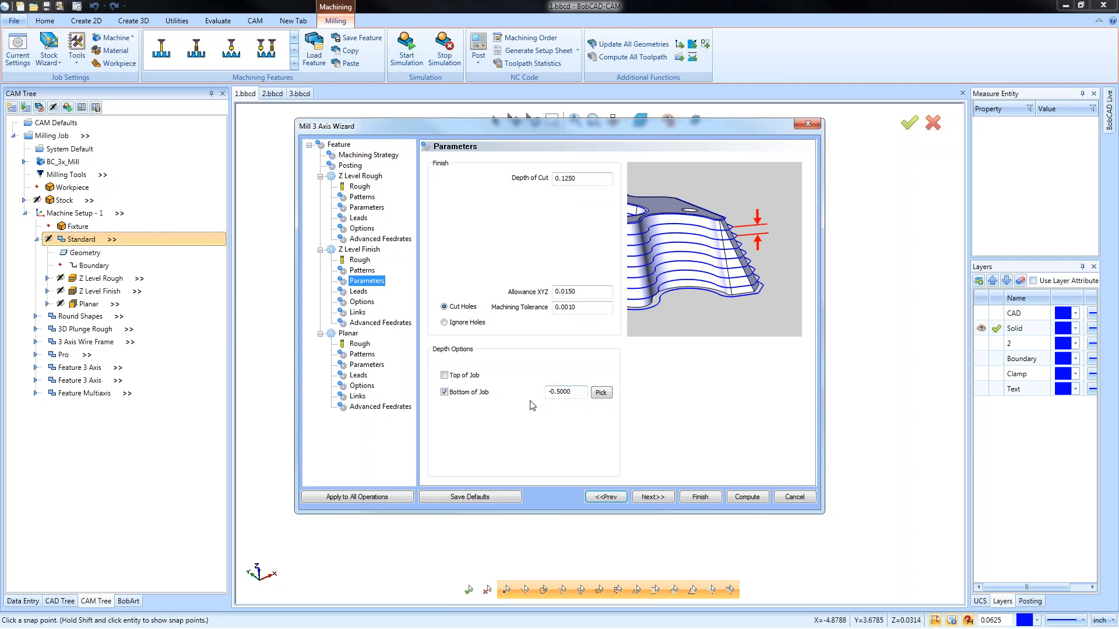
{"action": "left_click", "coordinate": [367, 365]}
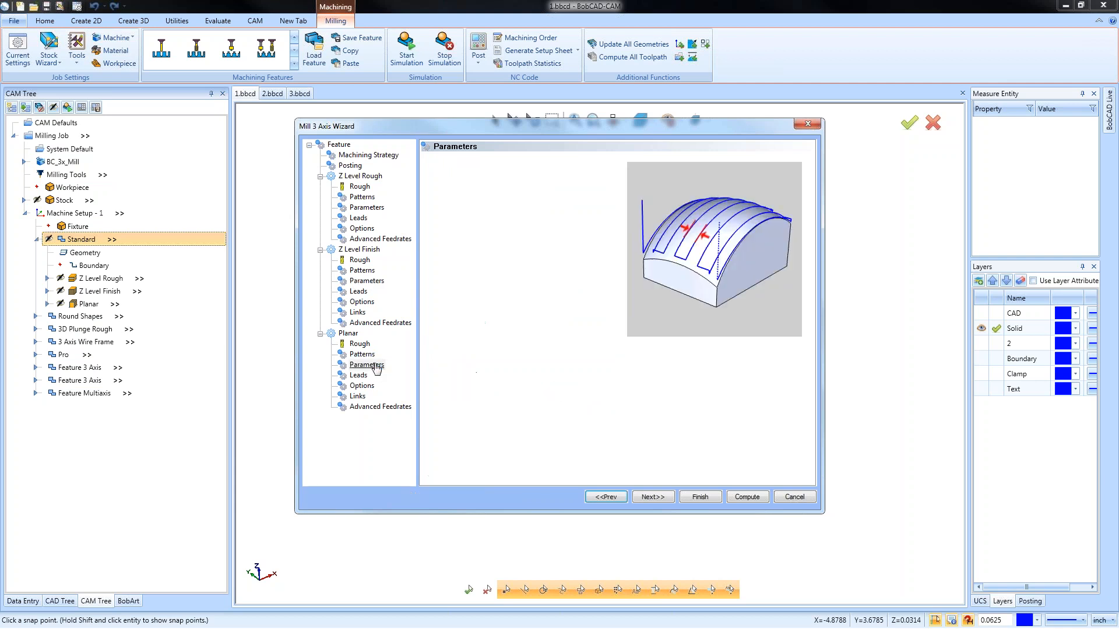
{"action": "left_click", "coordinate": [745, 498]}
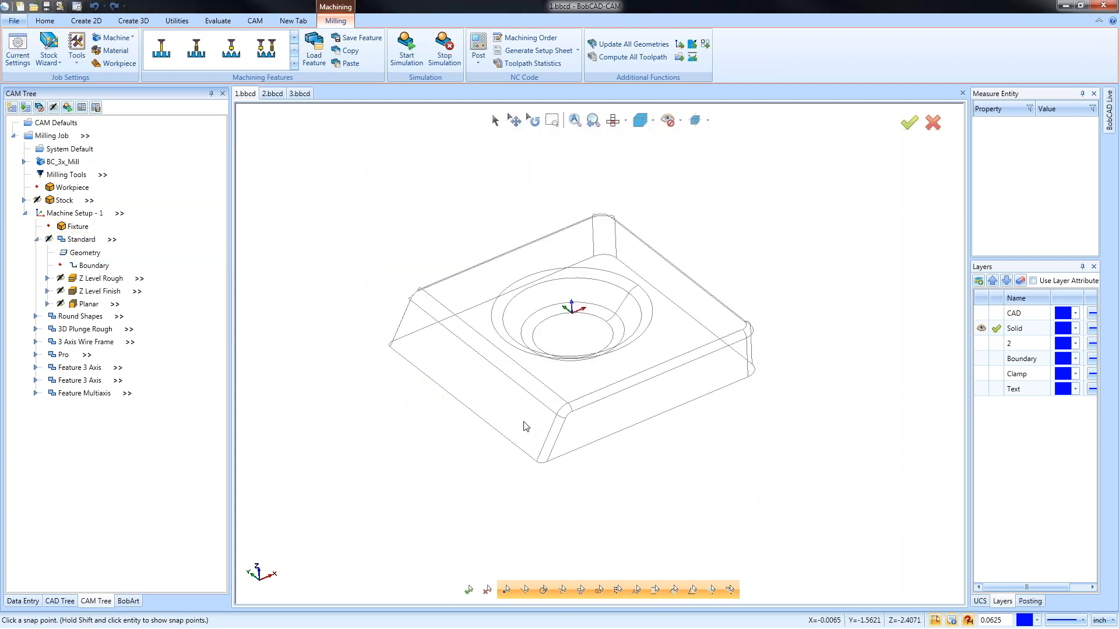
Step: Display the Z Level Rough, Z Level Finish and Planar toolpaths in turn and inspect the Planar depth from a low angle
{"action": "left_click", "coordinate": [91, 280]}
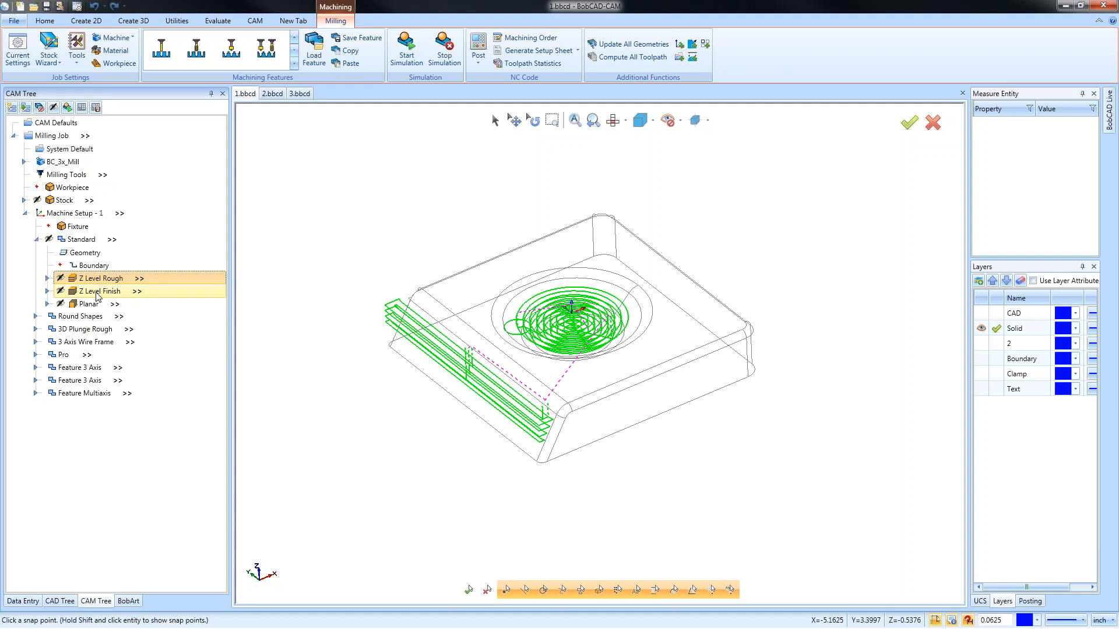
{"action": "left_click", "coordinate": [97, 293]}
{"action": "left_click", "coordinate": [92, 303]}
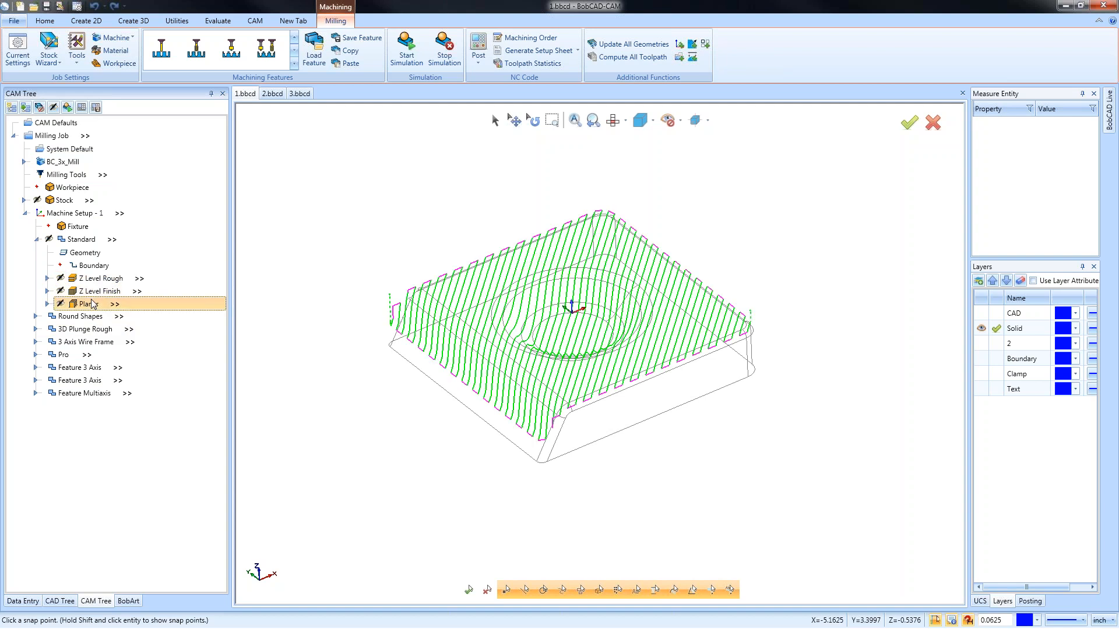
{"action": "middle_click_drag", "start_coordinate": [629, 326], "coordinate": [628, 386]}
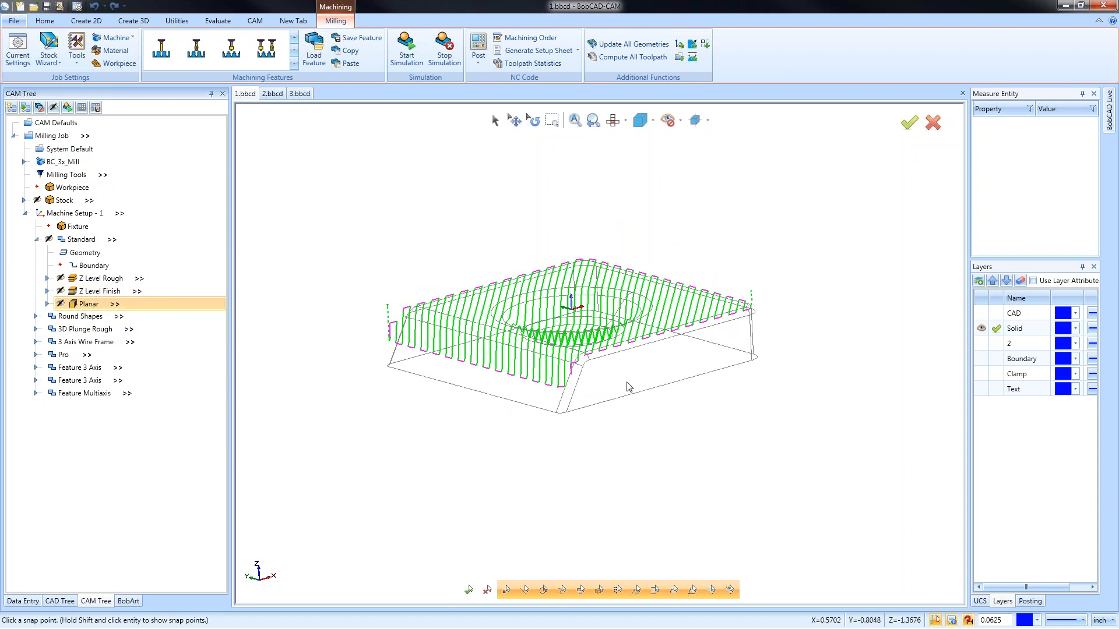
Step: Edit the Planar operation's parameters, enabling Top of Job with a depth of -0.25
{"action": "right_click", "coordinate": [96, 308]}
{"action": "left_click", "coordinate": [175, 313]}
{"action": "left_click", "coordinate": [361, 355]}
{"action": "left_click", "coordinate": [366, 365]}
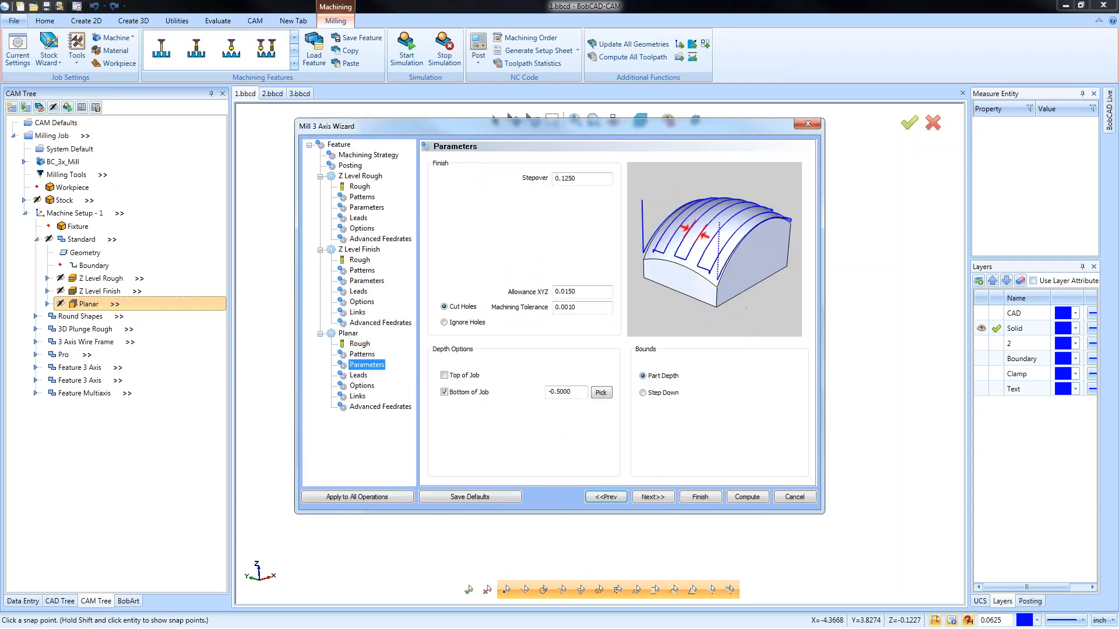
{"action": "left_click", "coordinate": [448, 376]}
{"action": "double_click", "coordinate": [566, 376]}
{"action": "type", "text": "-0"}
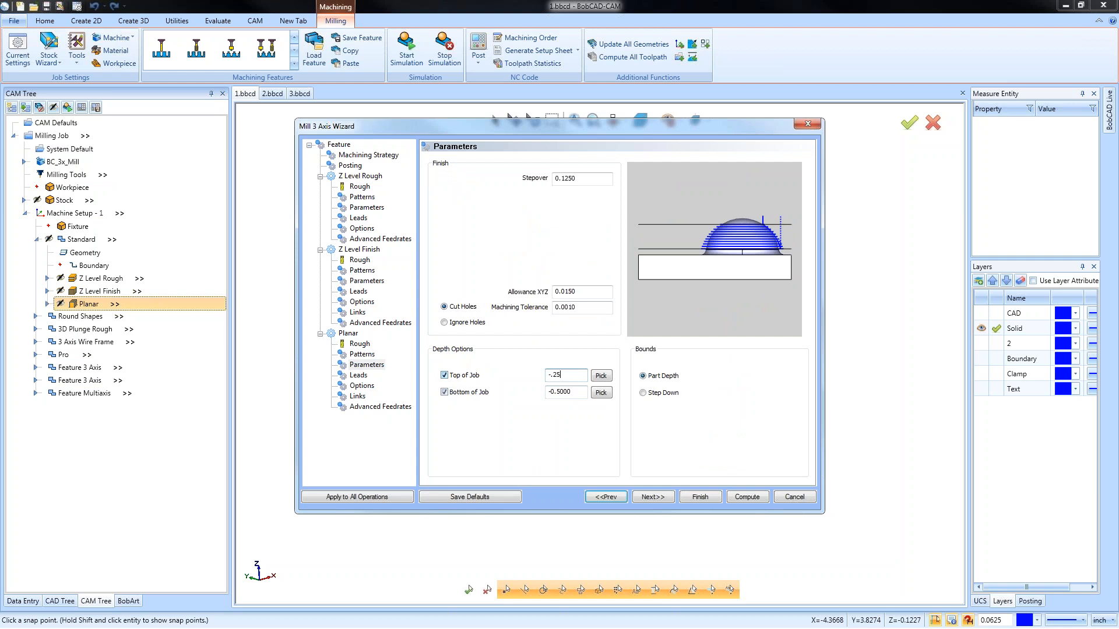
Step: Set the Planar Top of Job depth to -0.25 and Bottom of Job to -1, and compute its toolpath
{"action": "type", "text": ".25"}
{"action": "double_click", "coordinate": [565, 391]}
{"action": "type", "text": "-1"}
{"action": "left_click", "coordinate": [695, 498]}
{"action": "right_click", "coordinate": [89, 303]}
{"action": "left_click", "coordinate": [138, 331]}
{"action": "middle_click_drag", "start_coordinate": [608, 368], "coordinate": [632, 383]}
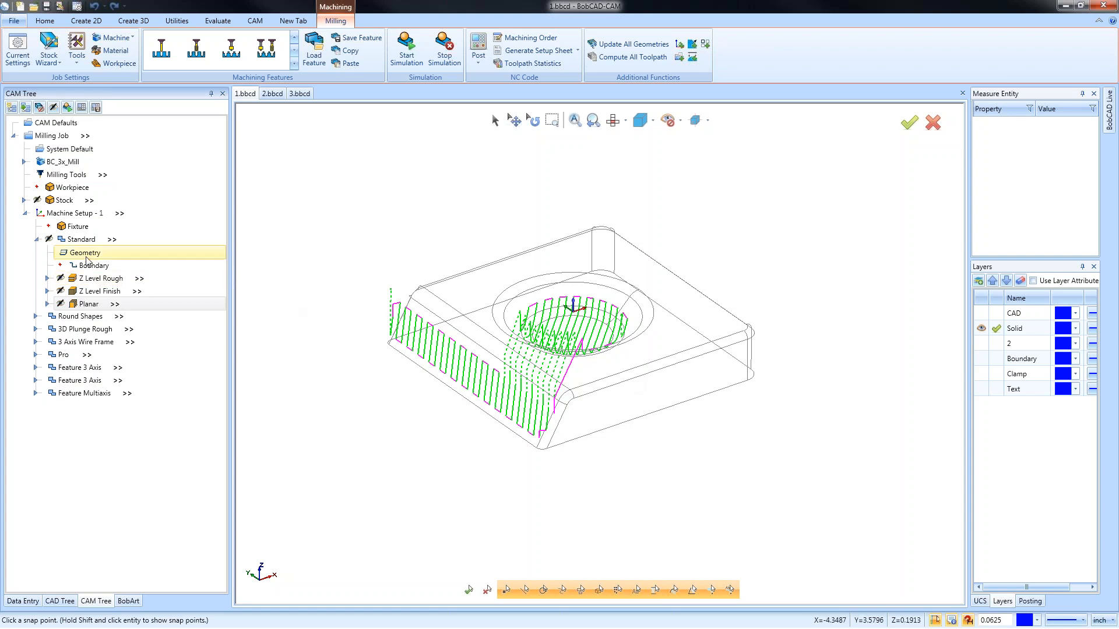
Step: Show all toolpaths of the Standard feature, hide them again and collapse the feature
{"action": "left_click", "coordinate": [35, 242]}
{"action": "right_click", "coordinate": [90, 244]}
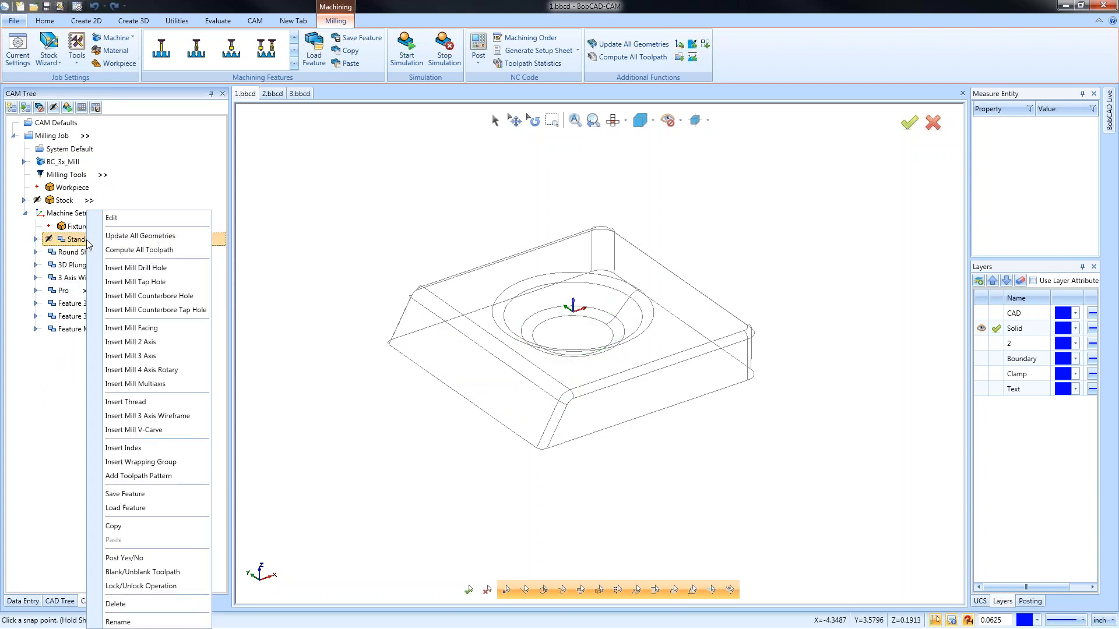
{"action": "left_click", "coordinate": [170, 572]}
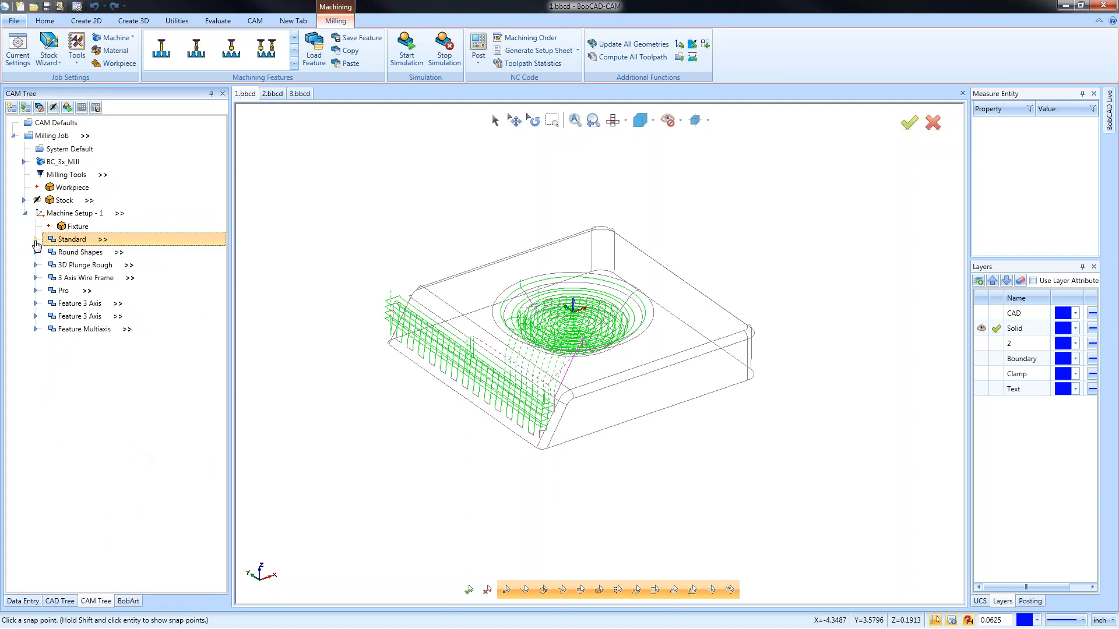
{"action": "left_click", "coordinate": [36, 239]}
{"action": "right_click", "coordinate": [82, 243]}
{"action": "left_click", "coordinate": [151, 572]}
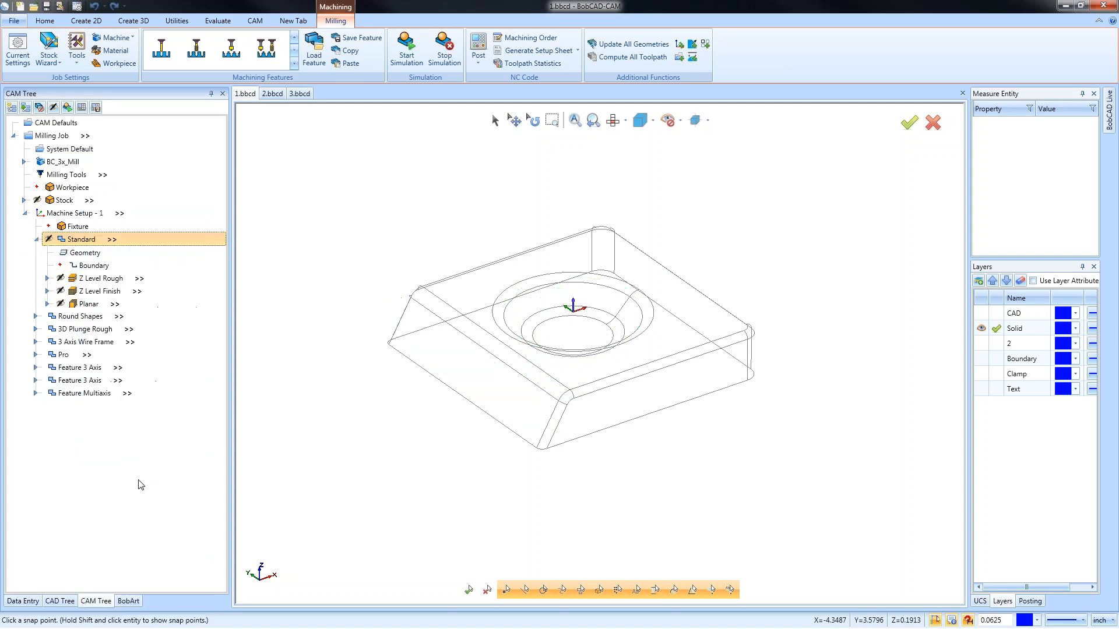
{"action": "left_click", "coordinate": [36, 239]}
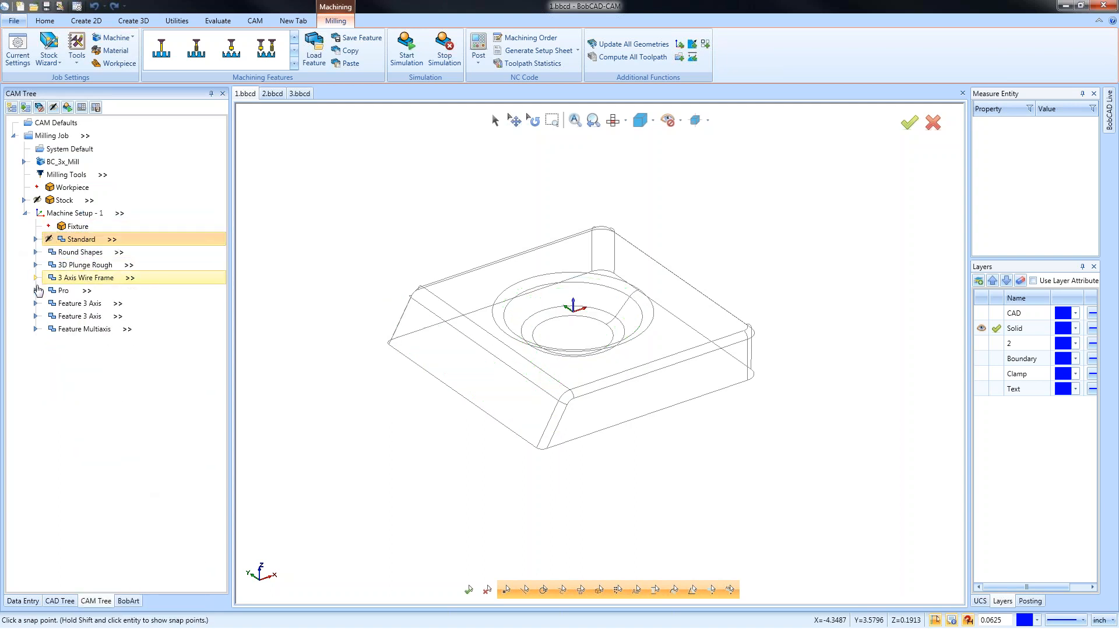
Step: Assign the whole solid body as the machining geometry of the Pro feature
{"action": "left_click", "coordinate": [35, 291]}
{"action": "double_click", "coordinate": [94, 303]}
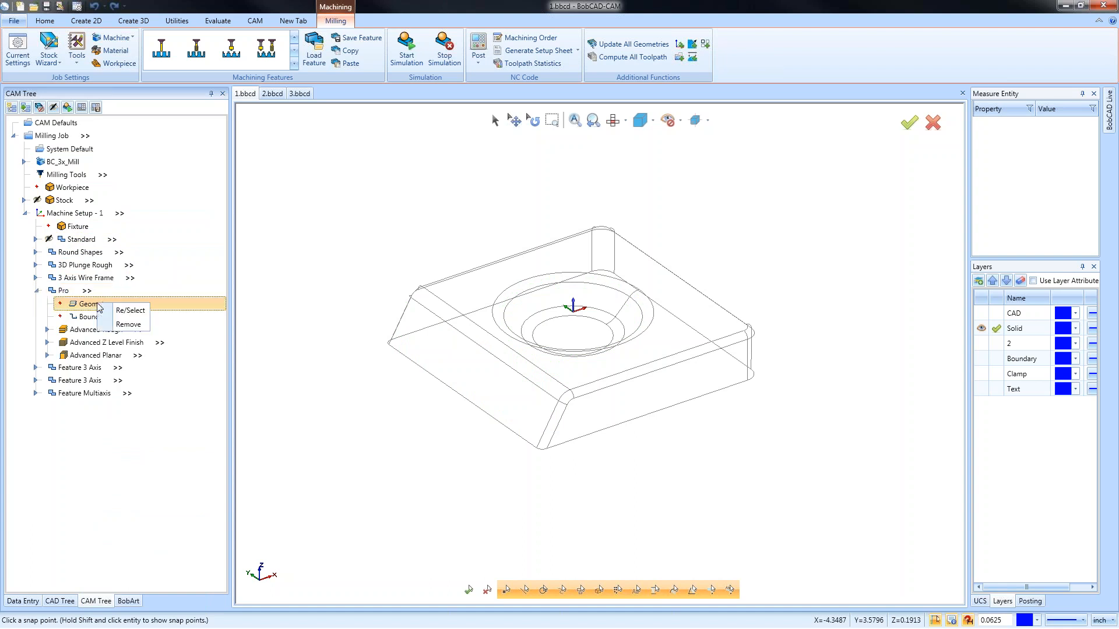
{"action": "left_click_drag", "start_coordinate": [344, 183], "coordinate": [830, 519]}
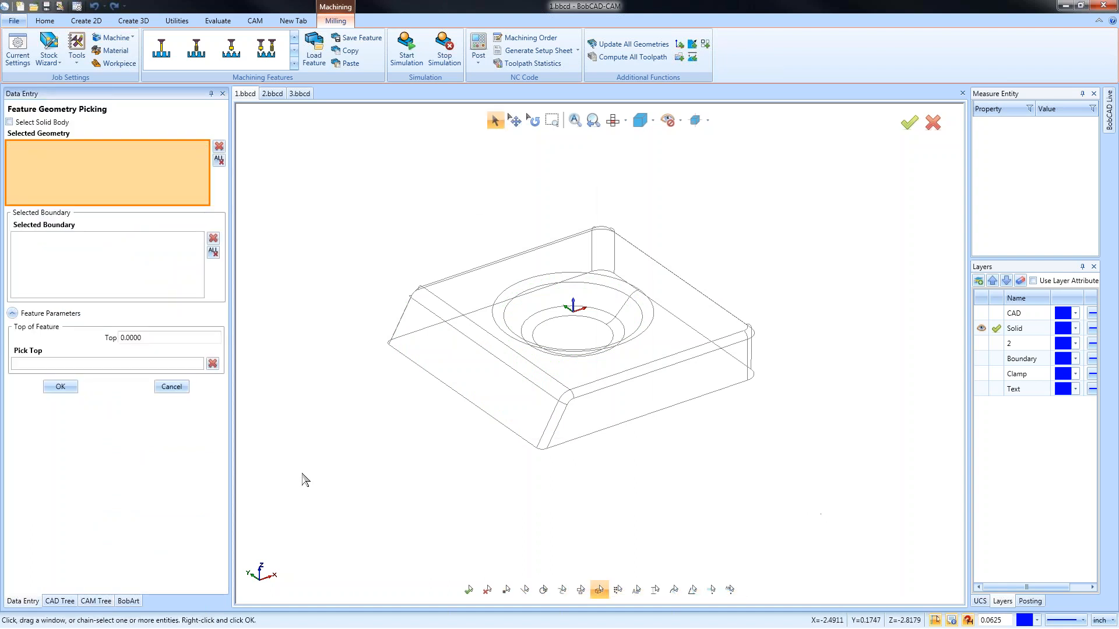
{"action": "left_click", "coordinate": [9, 122]}
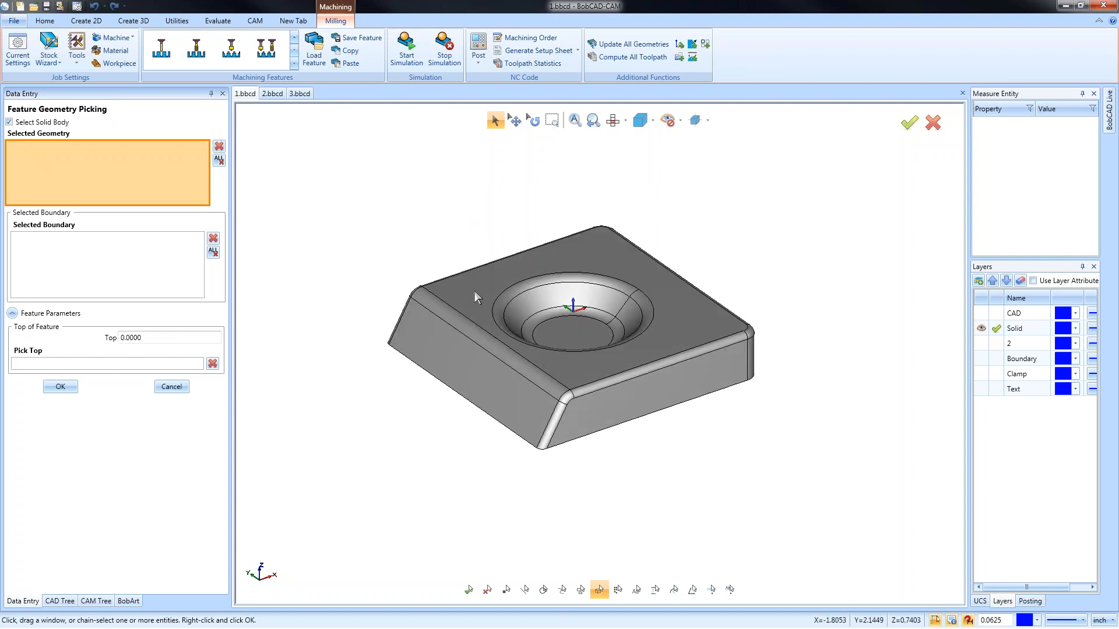
{"action": "left_click", "coordinate": [472, 327]}
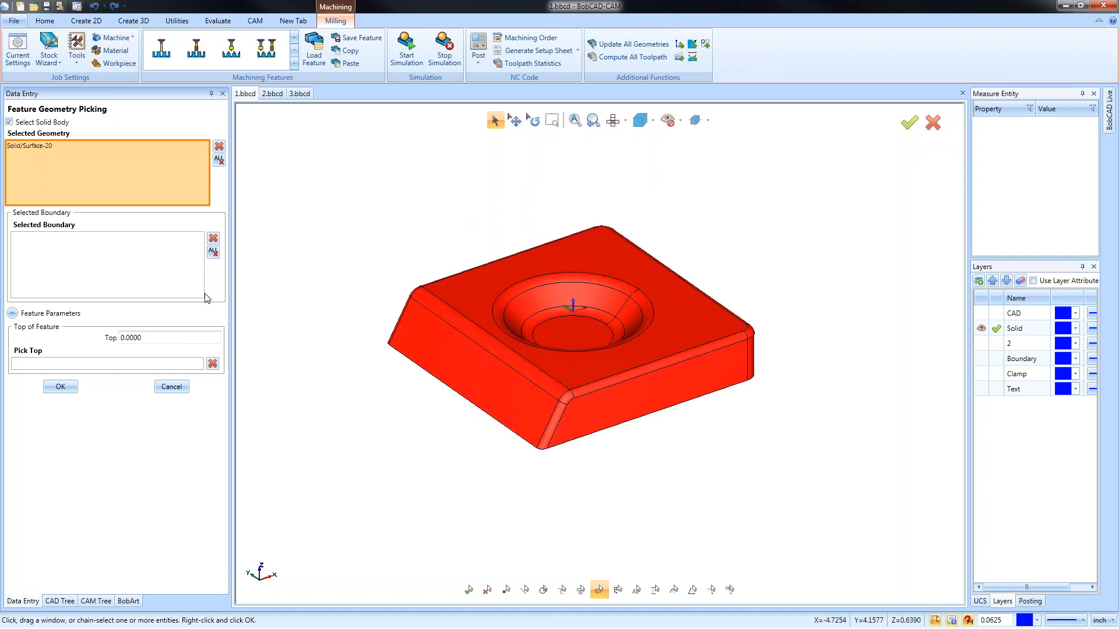
{"action": "left_click", "coordinate": [58, 386]}
Step: Compute the Advanced Rough, Advanced Z Level Finish and Advanced Planar toolpaths of the Pro feature
{"action": "left_click", "coordinate": [87, 330]}
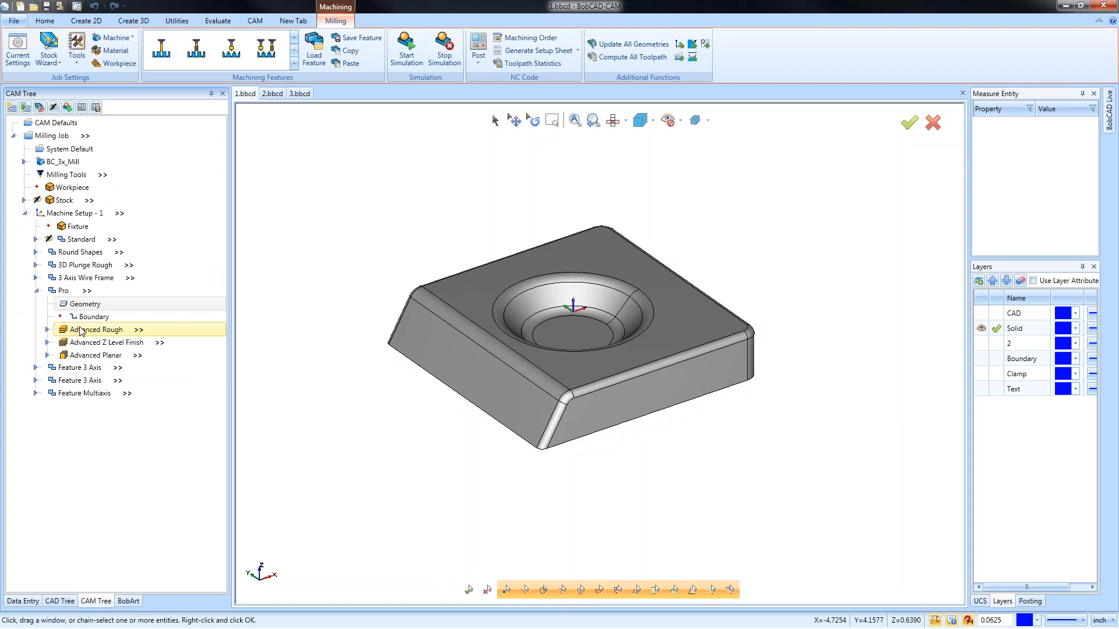
{"action": "right_click", "coordinate": [88, 330]}
{"action": "left_click", "coordinate": [142, 355]}
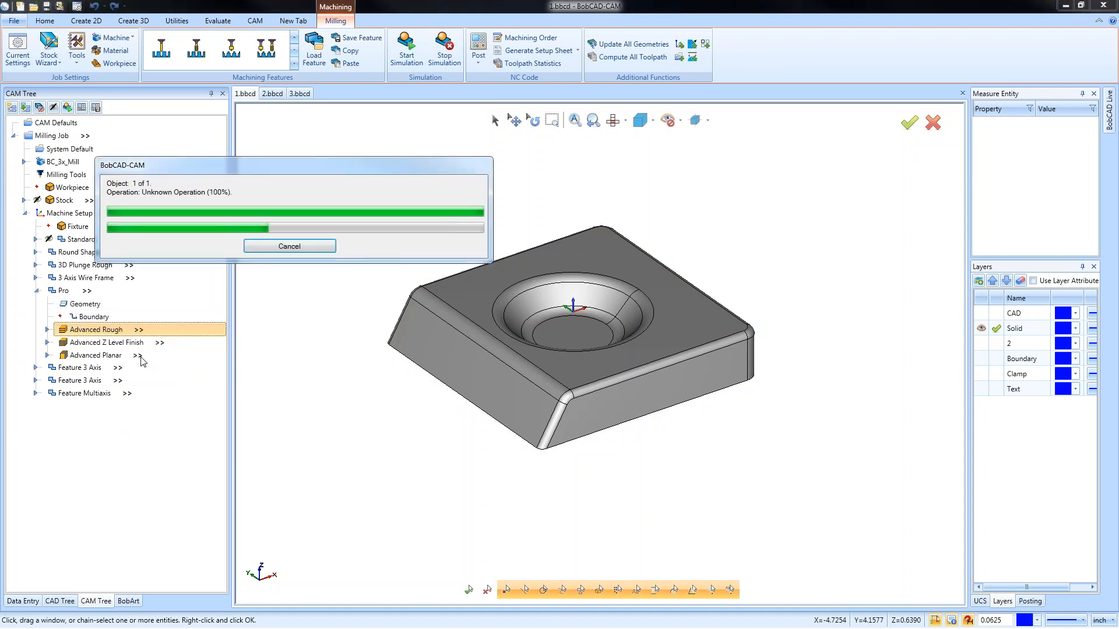
{"action": "mouse_move", "coordinate": [142, 357]}
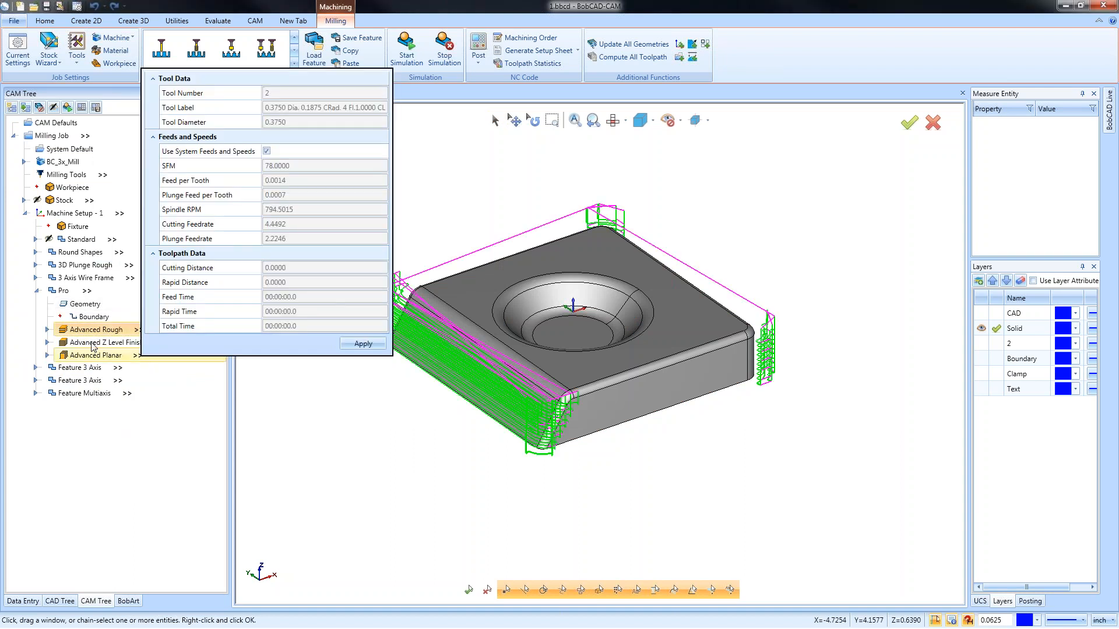
{"action": "right_click", "coordinate": [107, 343]}
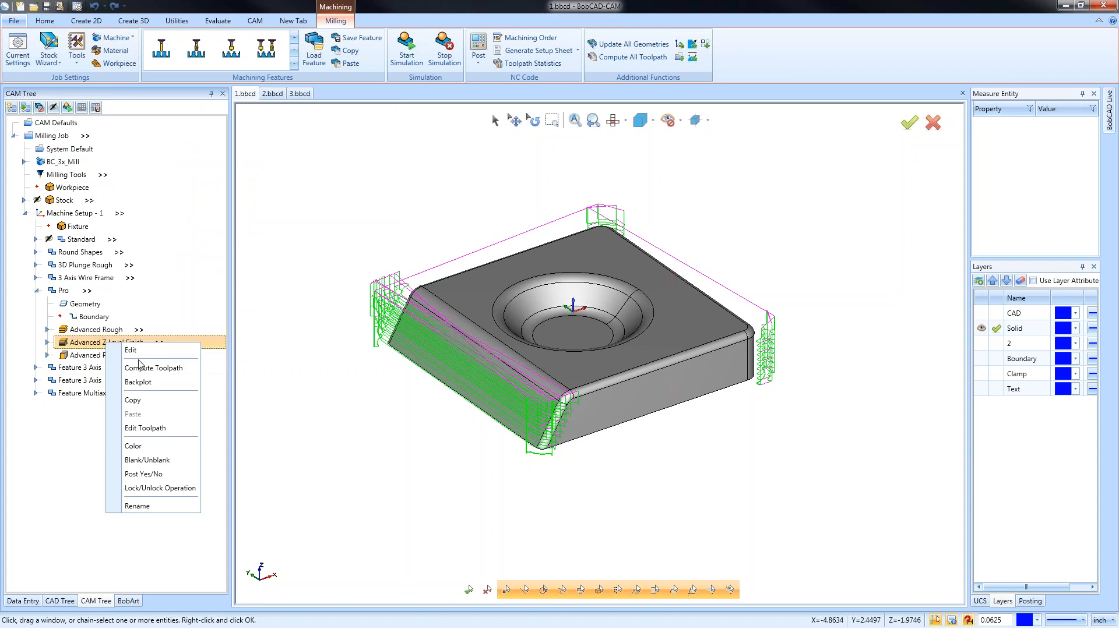
{"action": "left_click", "coordinate": [180, 369]}
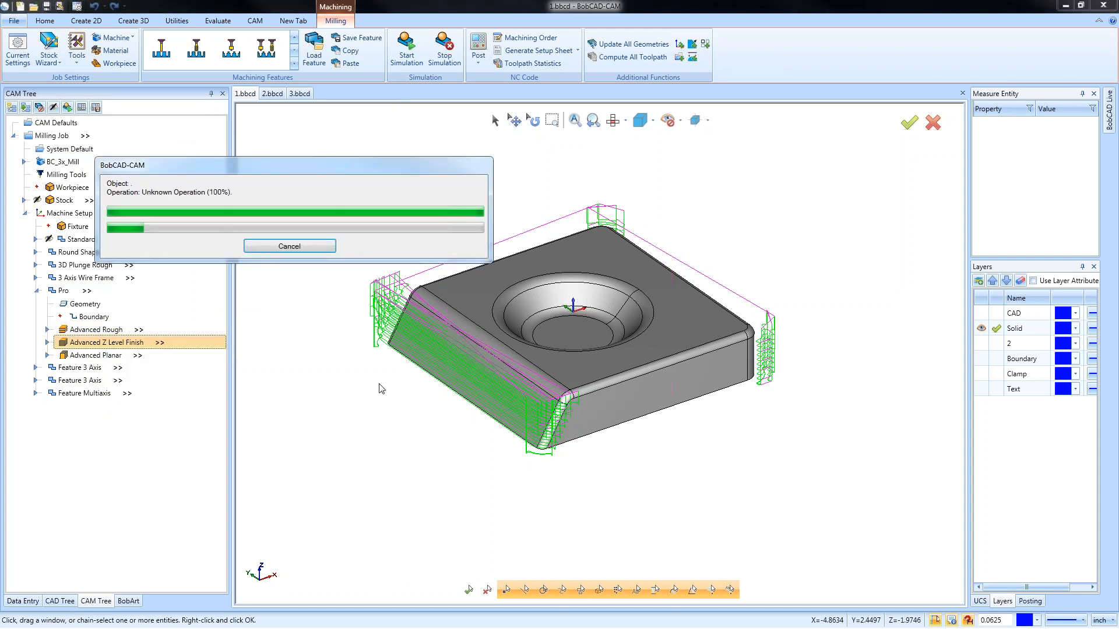
{"action": "right_click", "coordinate": [96, 356]}
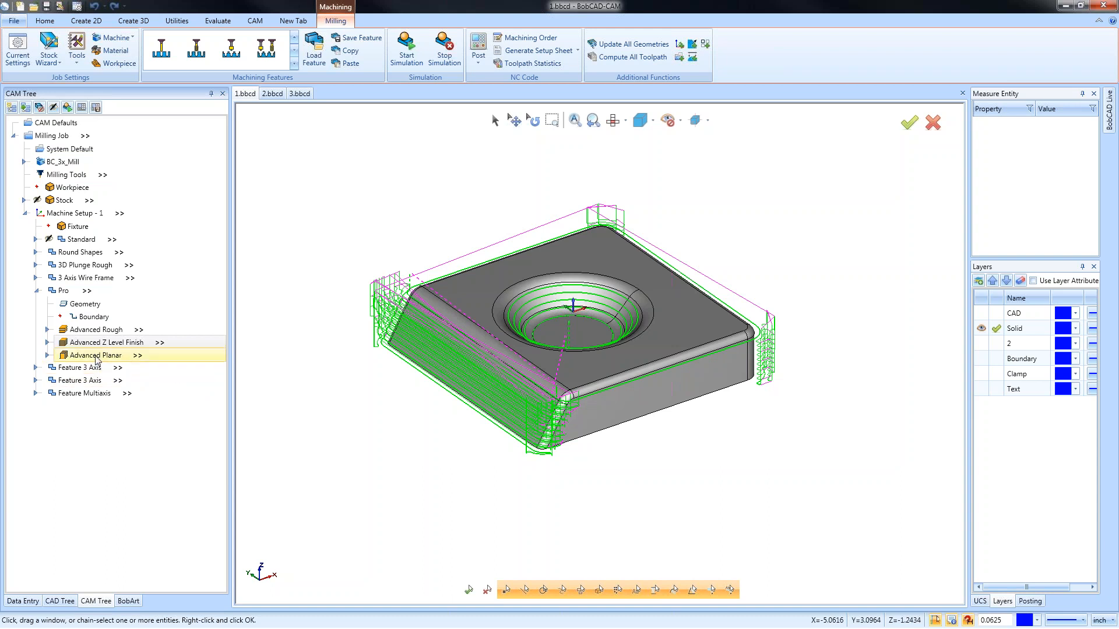
{"action": "left_click", "coordinate": [158, 382]}
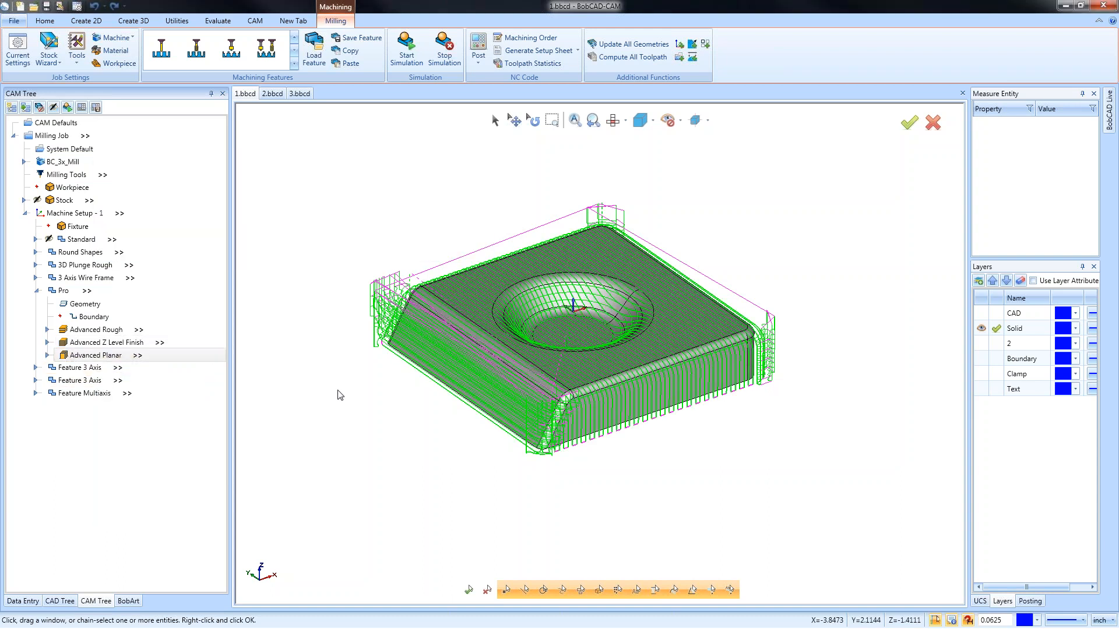
{"action": "mouse_move", "coordinate": [627, 377]}
{"action": "middle_mouse_down"}
{"action": "mouse_move", "coordinate": [635, 391]}
{"action": "mouse_move", "coordinate": [644, 365]}
{"action": "middle_mouse_up"}
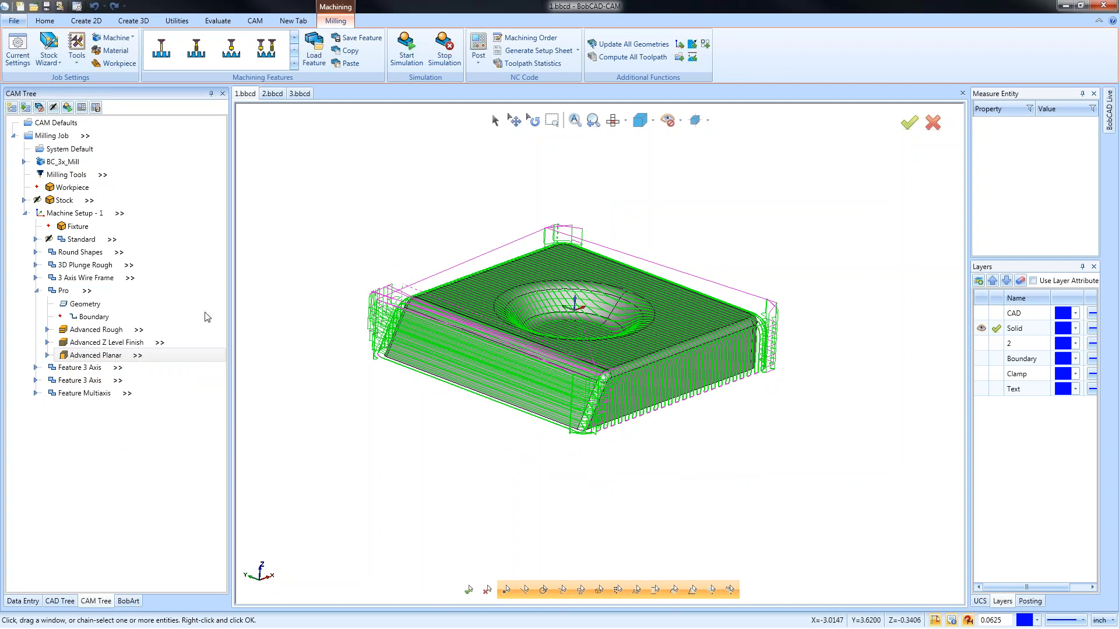
Step: Review the Advanced Rough depth options of the Pro feature, comparing User Defined with Automatic
{"action": "right_click", "coordinate": [70, 291]}
{"action": "left_click", "coordinate": [108, 219]}
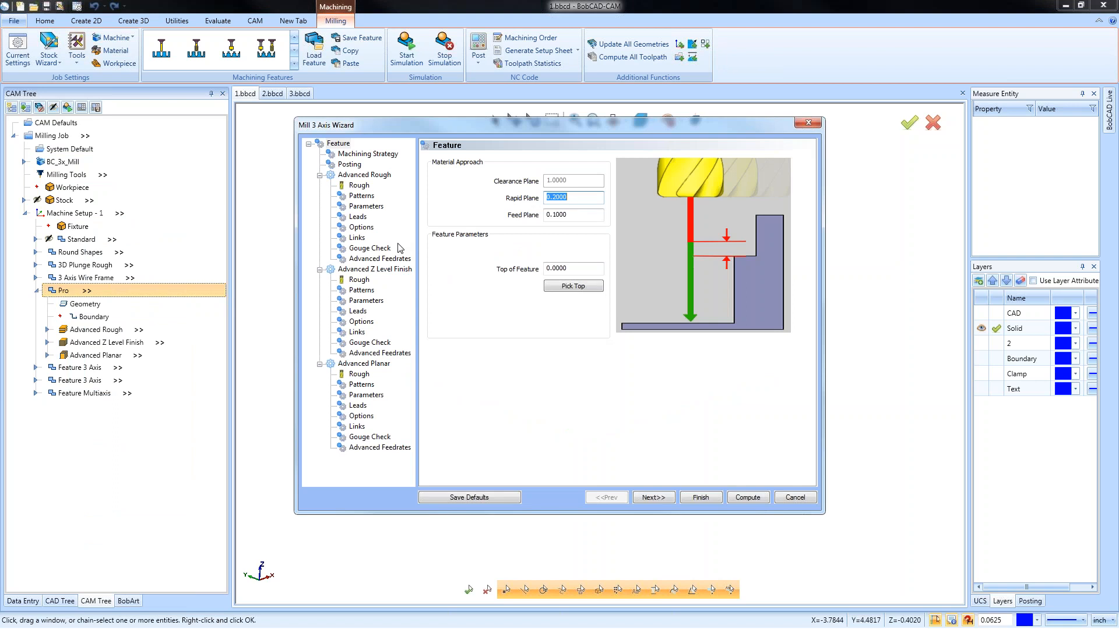
{"action": "left_click", "coordinate": [366, 207]}
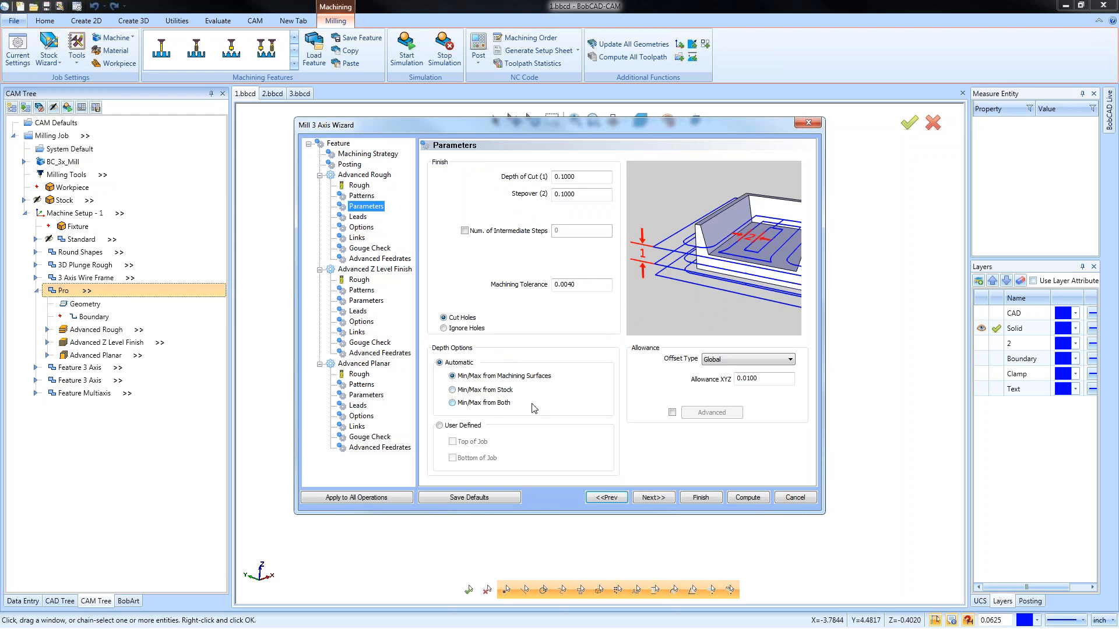
{"action": "left_click", "coordinate": [440, 425]}
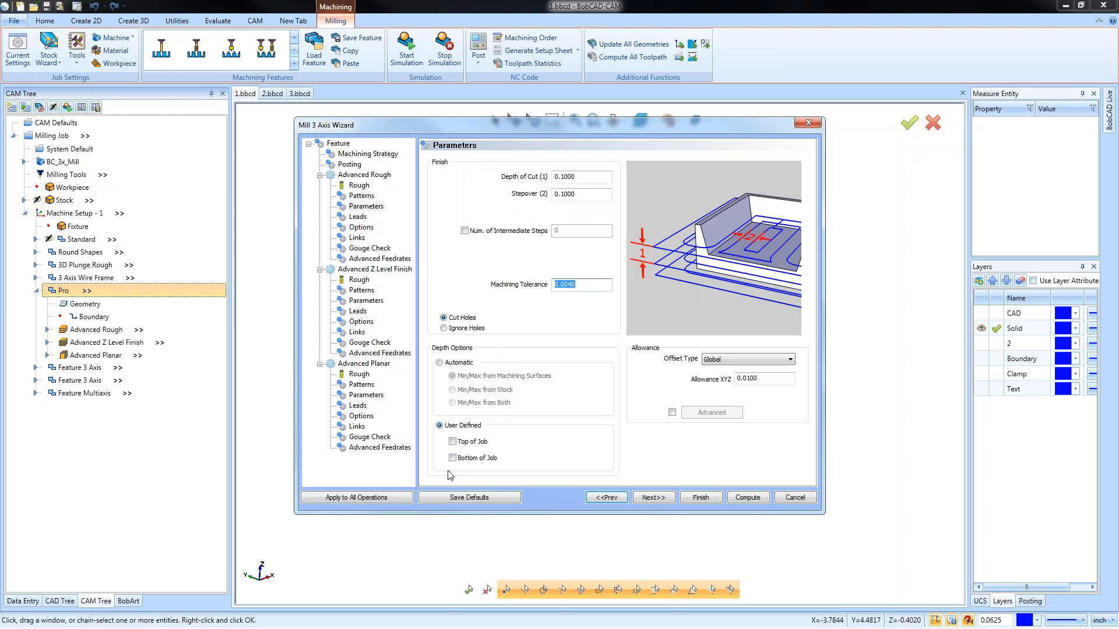
{"action": "left_click", "coordinate": [439, 362]}
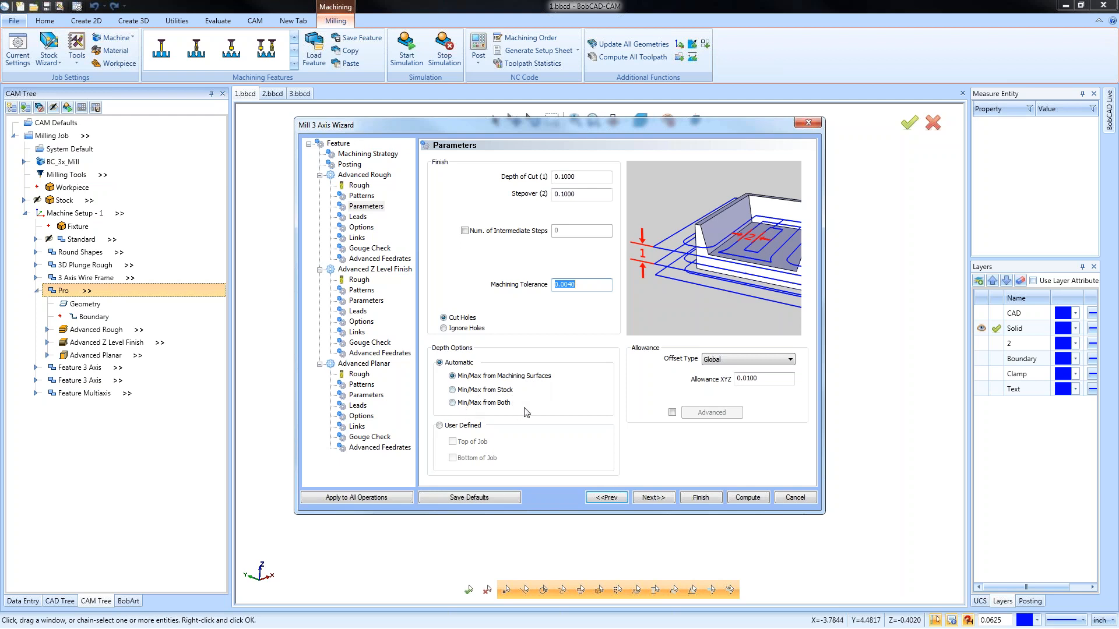
{"action": "left_click", "coordinate": [700, 499]}
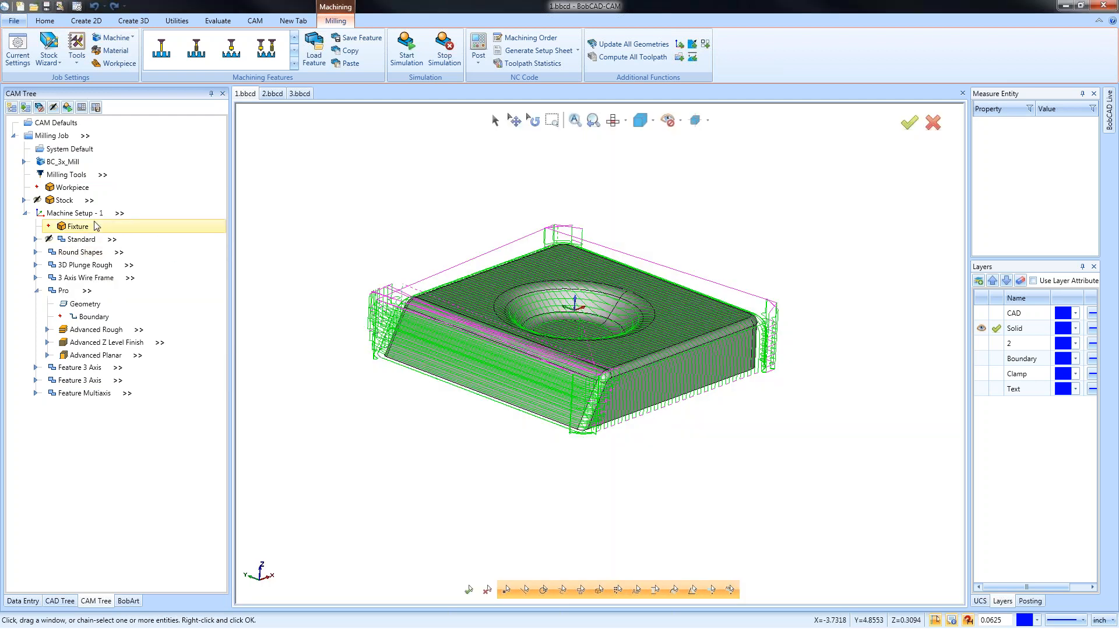
Step: Hide the toolpaths of the Pro feature and collapse it in the CAM tree
{"action": "left_click", "coordinate": [38, 292]}
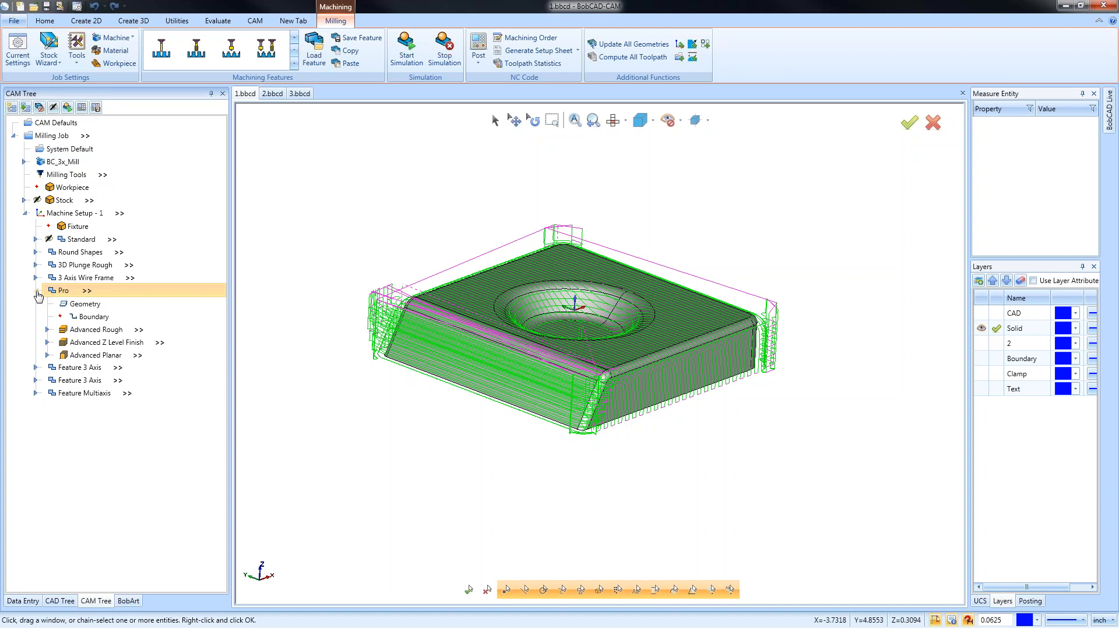
{"action": "right_click", "coordinate": [74, 293]}
{"action": "left_click", "coordinate": [153, 574]}
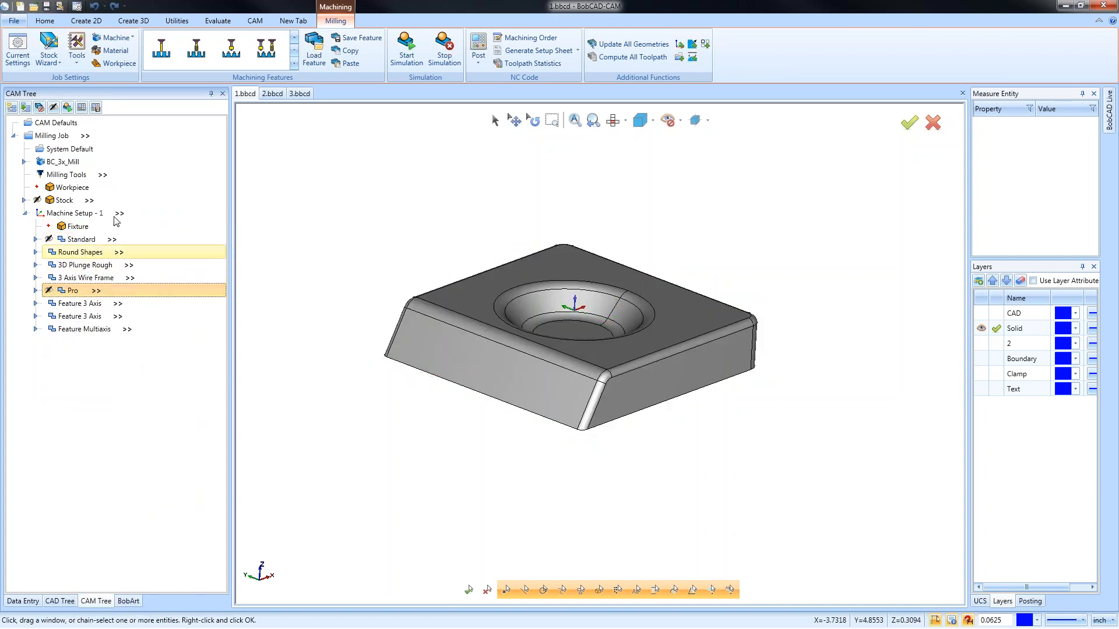
Step: Edit the stock definition and set the positive X and Y offsets to 0.25
{"action": "left_click", "coordinate": [68, 202]}
{"action": "middle_click_drag", "start_coordinate": [632, 376], "coordinate": [595, 367]}
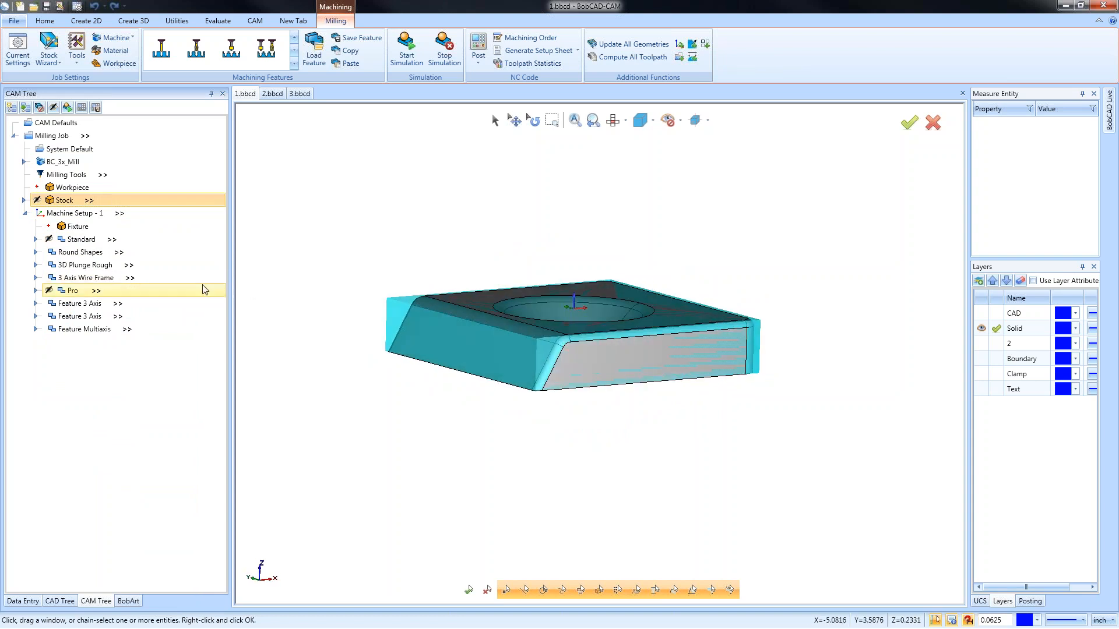
{"action": "right_click", "coordinate": [72, 202]}
{"action": "left_click", "coordinate": [109, 212]}
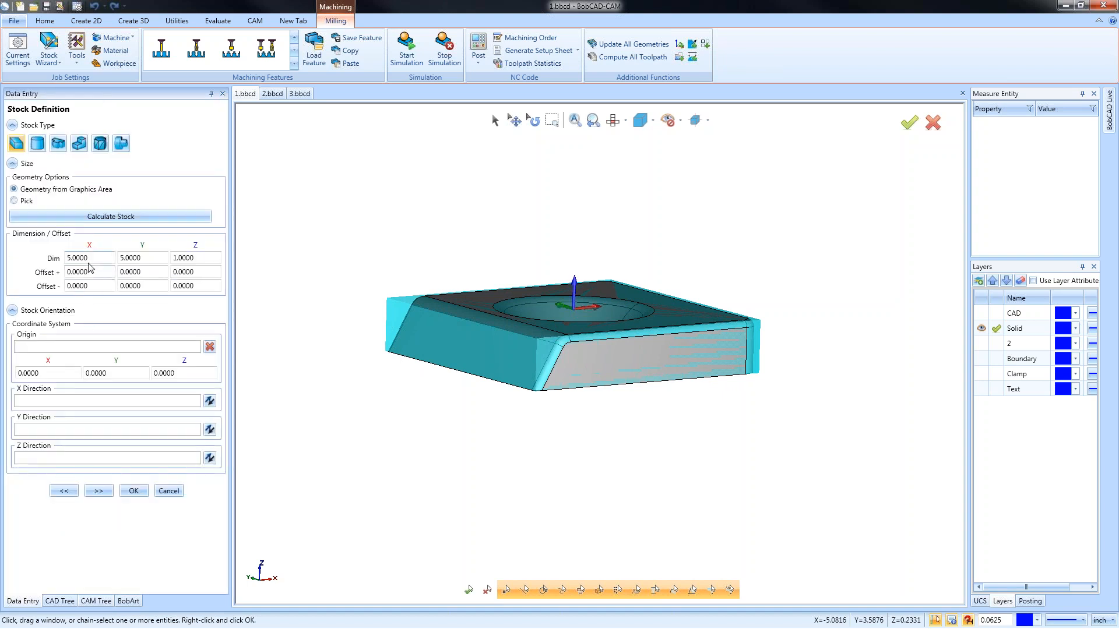
{"action": "left_click_drag", "start_coordinate": [90, 272], "coordinate": [18, 271]}
{"action": "type", "text": ".25"}
{"action": "key", "text": "Tab"}
{"action": "type", "text": ".20"}
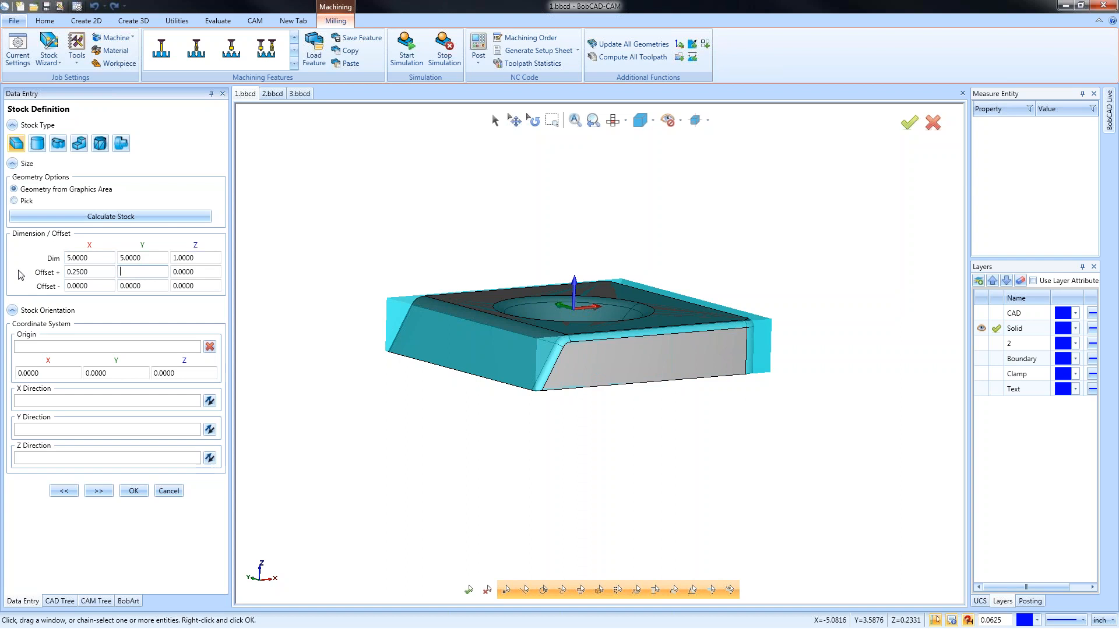
{"action": "key", "text": "Tab"}
Step: Set the negative stock offsets to 0.25 in X, 0.25 in Y and 1 in Z, and accept the stock definition
{"action": "left_click", "coordinate": [182, 285]}
{"action": "left_click", "coordinate": [93, 285]}
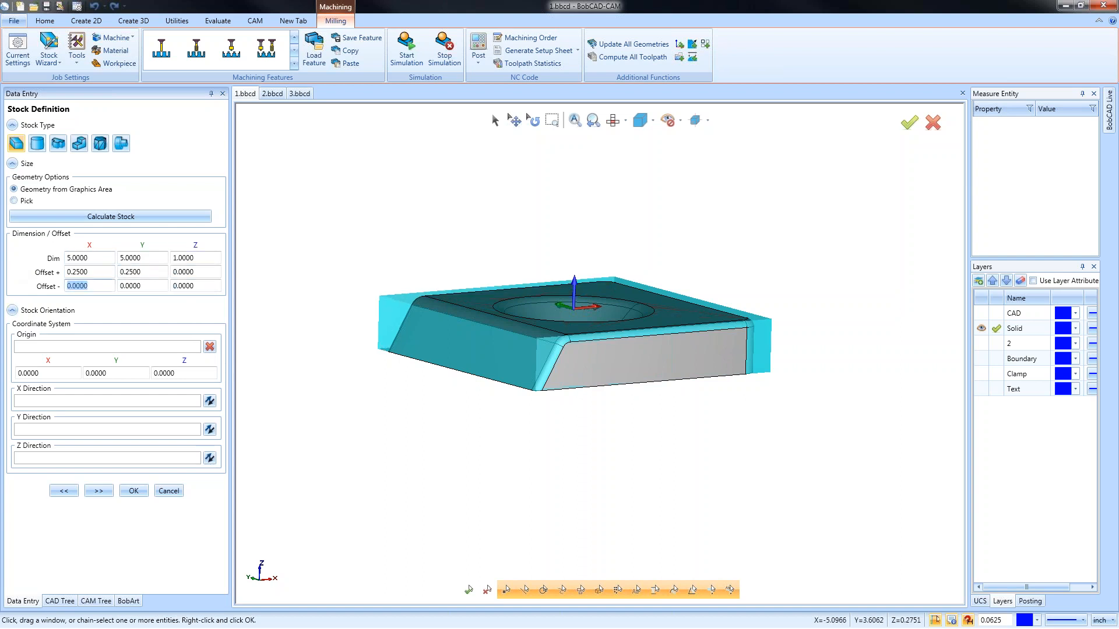
{"action": "type", "text": ".25"}
{"action": "key", "text": "Tab"}
{"action": "type", "text": ".205"}
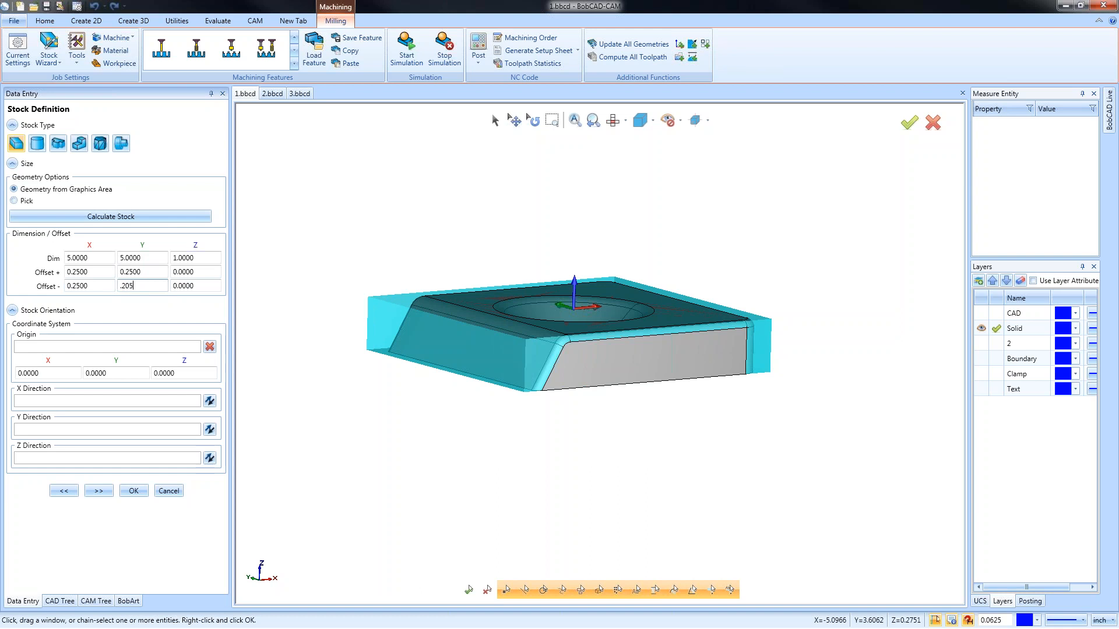
{"action": "double_click", "coordinate": [127, 287]}
{"action": "type", "text": ".25"}
{"action": "key", "text": "Tab"}
{"action": "type", "text": "1"}
{"action": "key", "text": "Tab"}
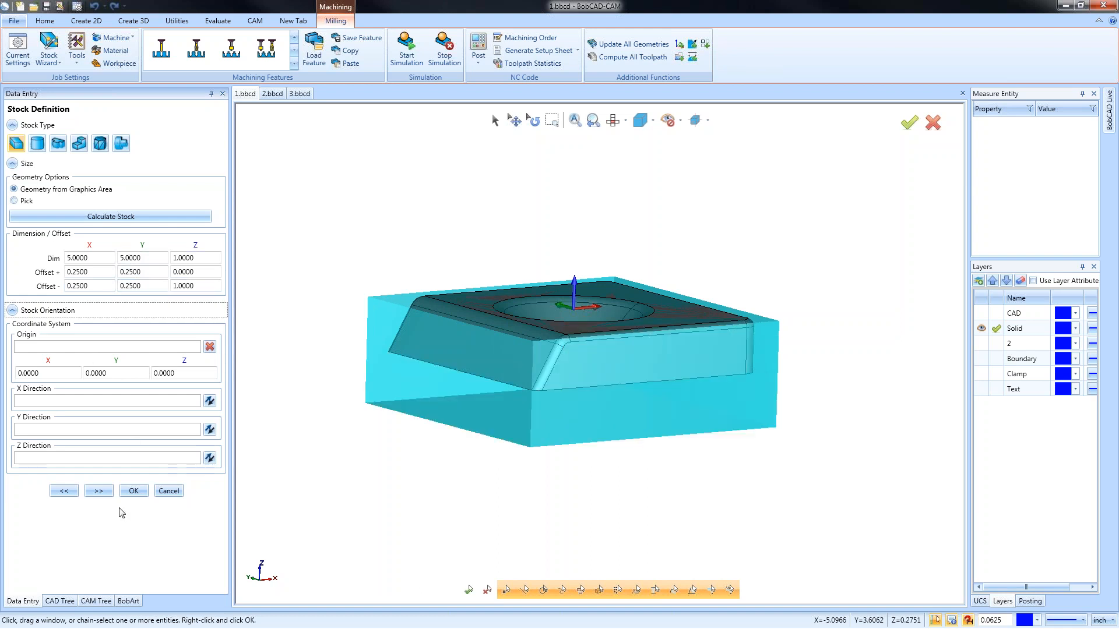
{"action": "left_click", "coordinate": [134, 491]}
Step: Recompute the Advanced Rough toolpath of the Pro feature with the enlarged stock and inspect it
{"action": "middle_click_drag", "start_coordinate": [291, 417], "coordinate": [490, 409]}
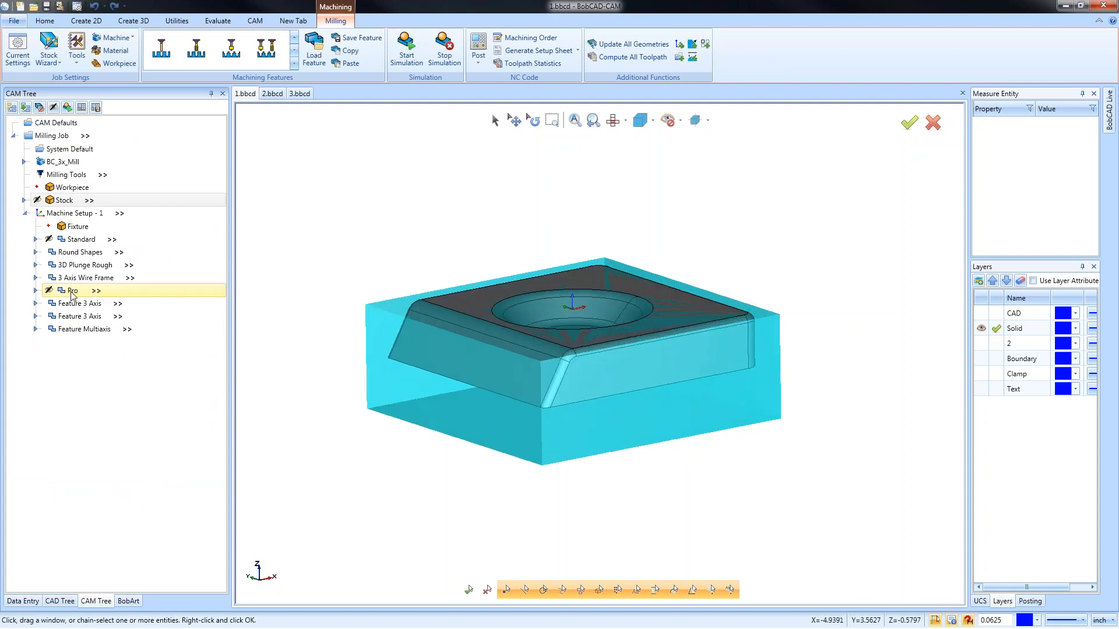
{"action": "left_click", "coordinate": [36, 290]}
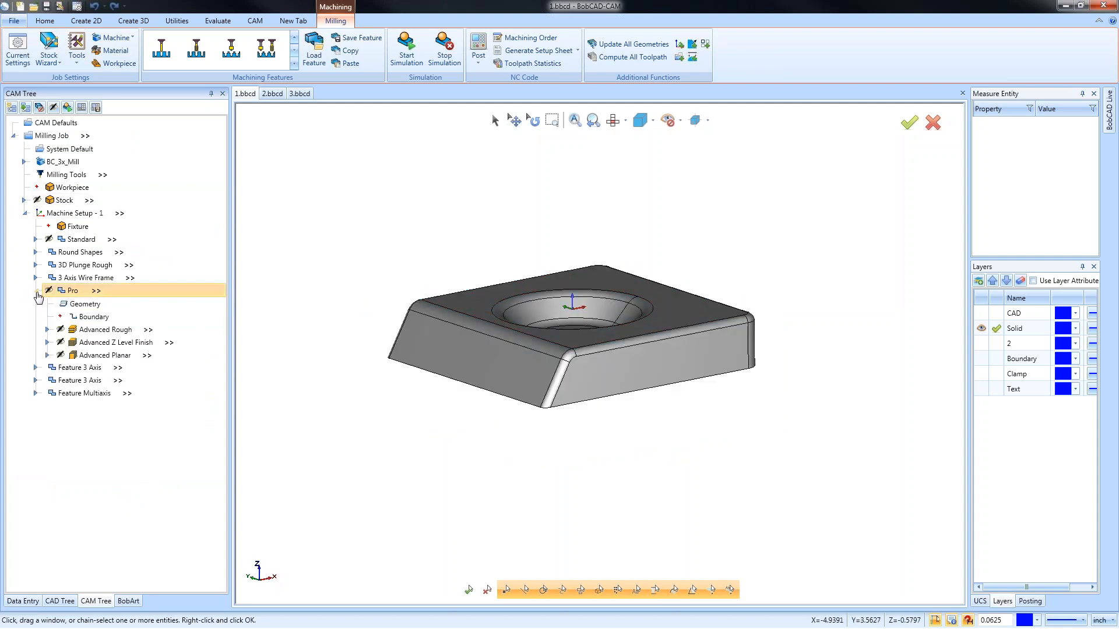
{"action": "right_click", "coordinate": [96, 334]}
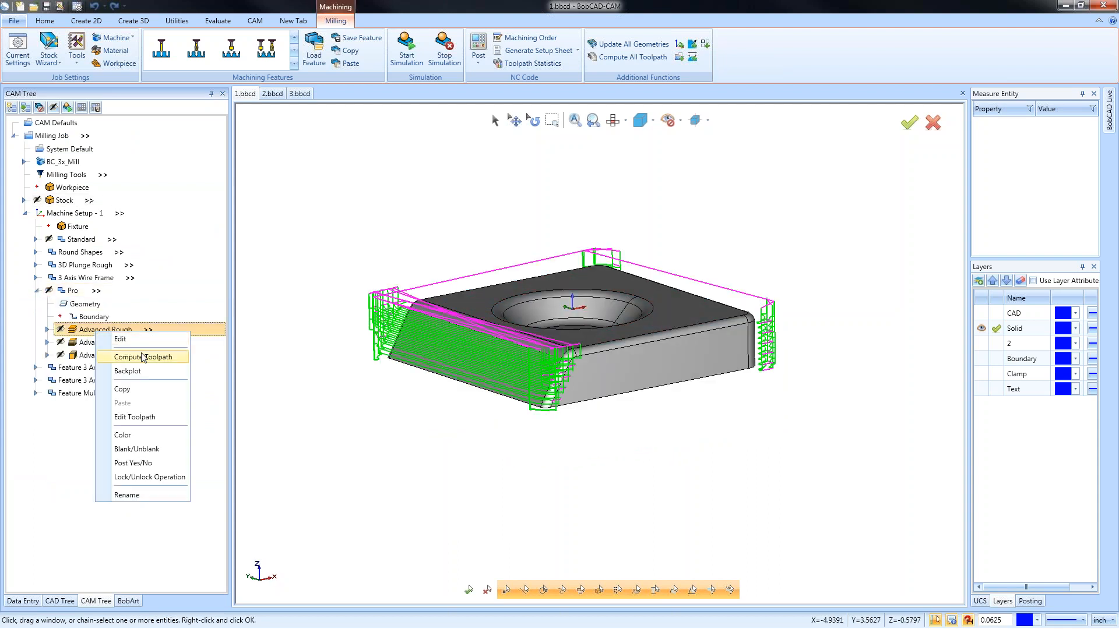
{"action": "left_click", "coordinate": [155, 357]}
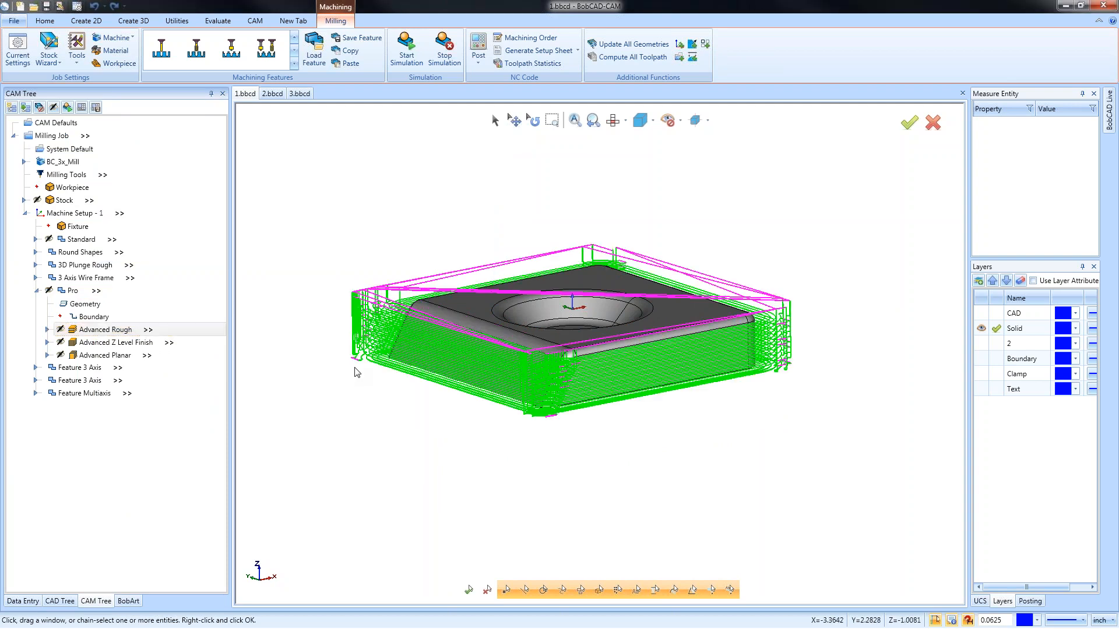
{"action": "middle_click_drag", "start_coordinate": [518, 325], "coordinate": [606, 373]}
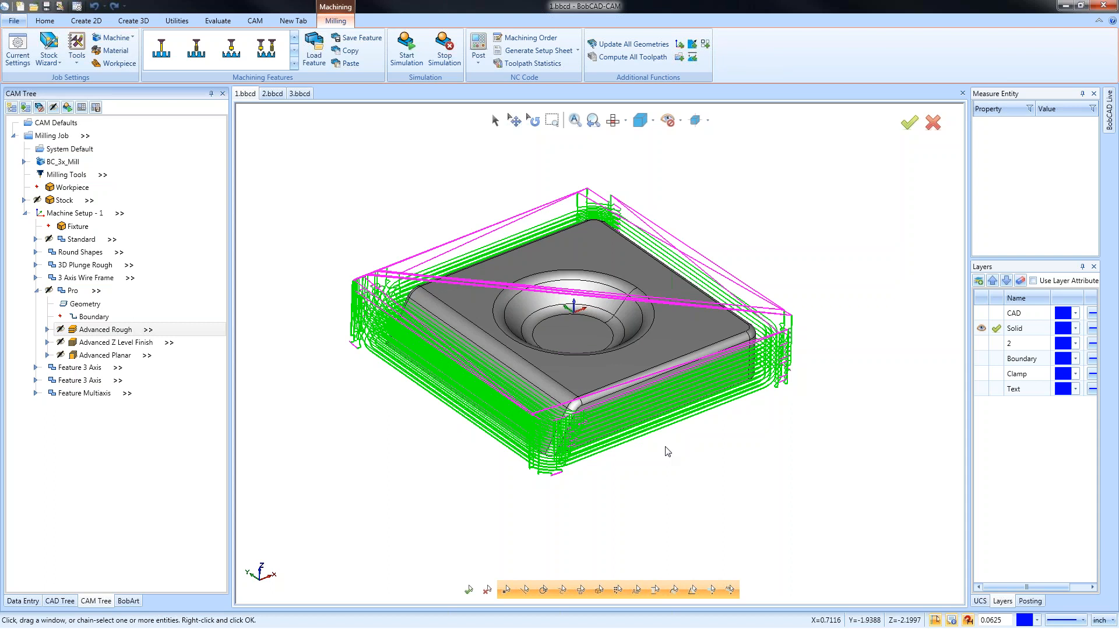
Step: Compare the depth of the Advanced Rough toolpath with the stock in a front view
{"action": "key", "text": "t"}
{"action": "key", "text": "f"}
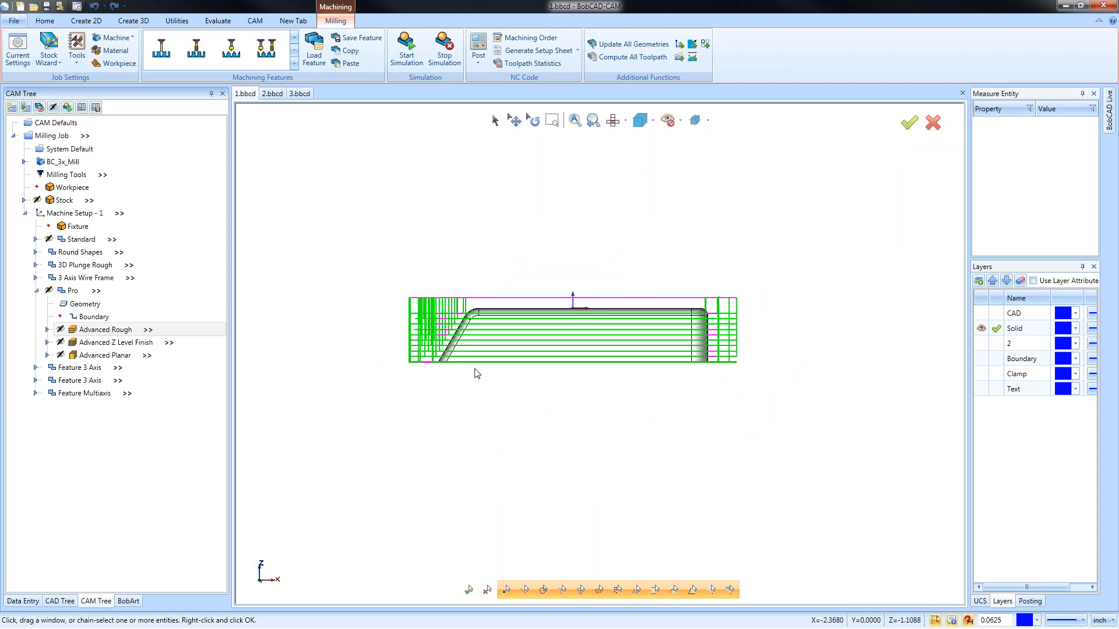
{"action": "left_click", "coordinate": [66, 200]}
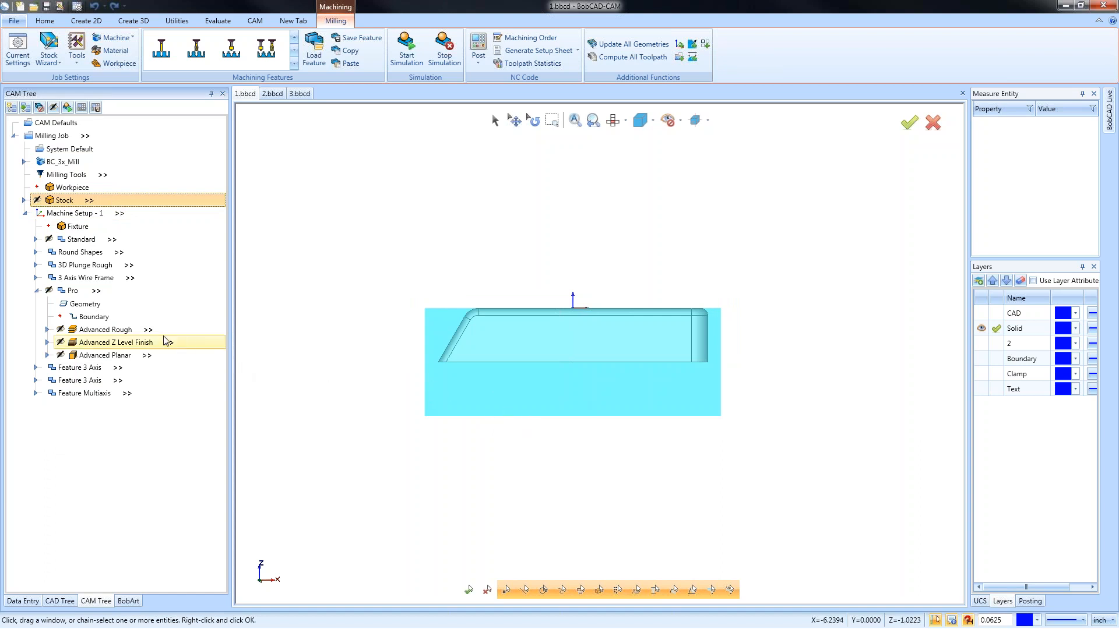
Step: Set the automatic depth option of the Pro feature's Advanced Rough operation to Min/Max from Stock and accept the parameters
{"action": "right_click", "coordinate": [112, 330]}
{"action": "left_click", "coordinate": [162, 337]}
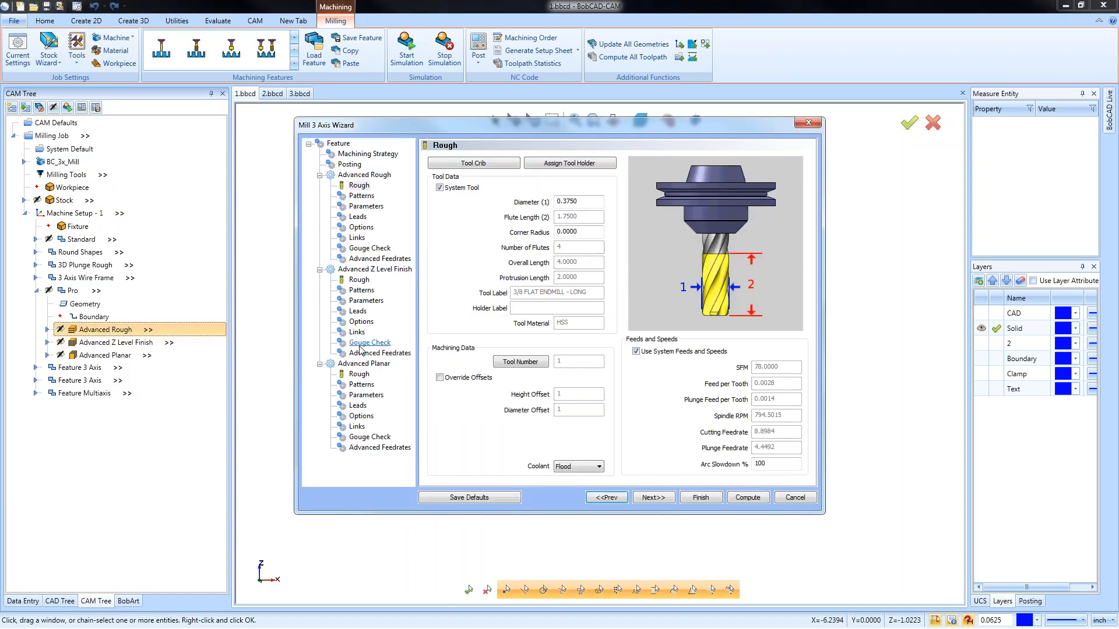
{"action": "left_click", "coordinate": [366, 206]}
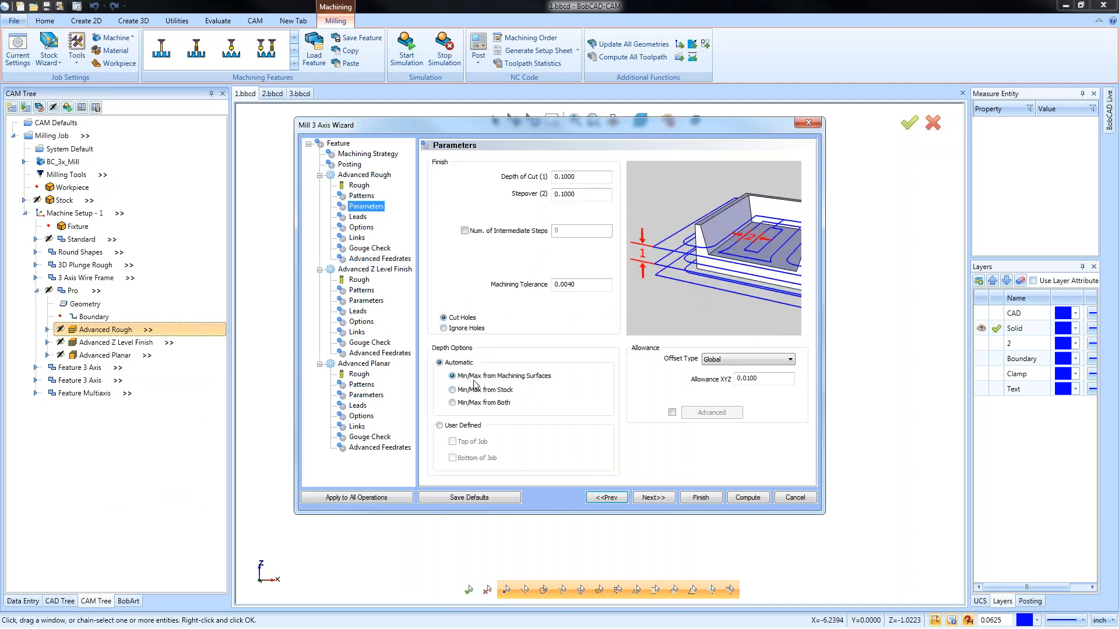
{"action": "left_click_drag", "start_coordinate": [548, 134], "coordinate": [849, 130]}
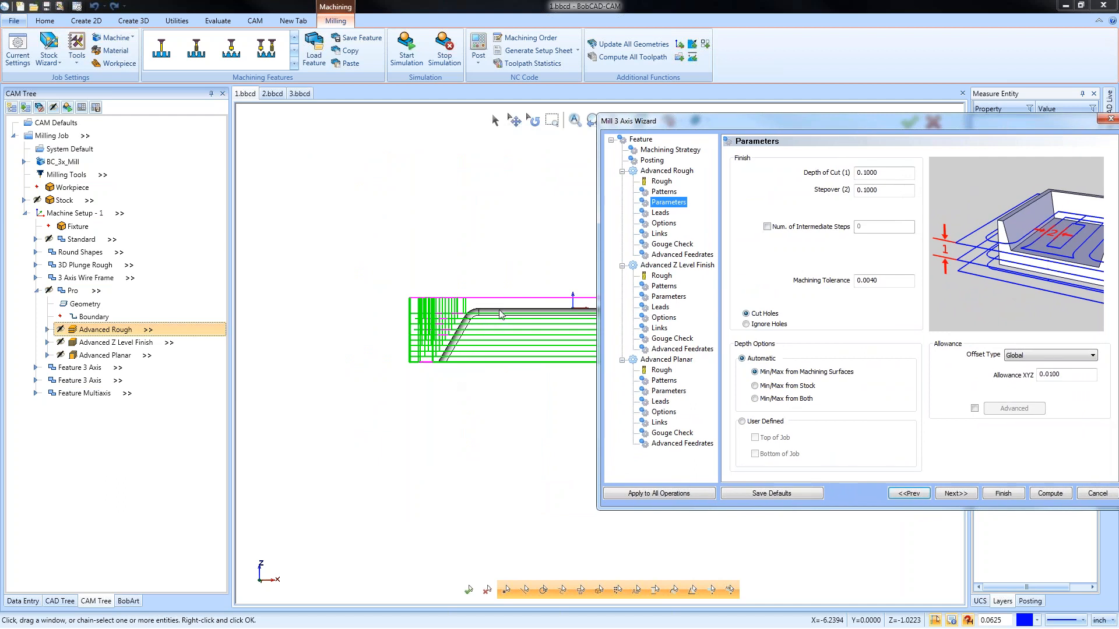
{"action": "left_click_drag", "start_coordinate": [773, 123], "coordinate": [501, 122]}
{"action": "left_click", "coordinate": [483, 387]}
{"action": "left_click", "coordinate": [732, 495]}
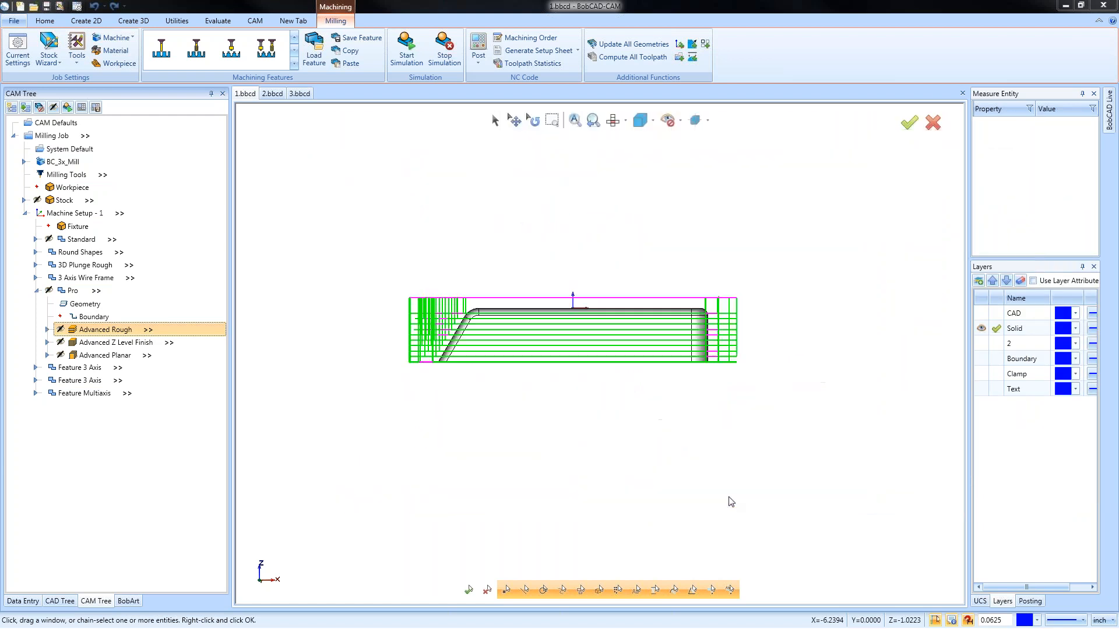
Step: Recompute the Advanced Rough toolpath using the stock depth and inspect it from the front and in 3D
{"action": "left_click", "coordinate": [105, 330]}
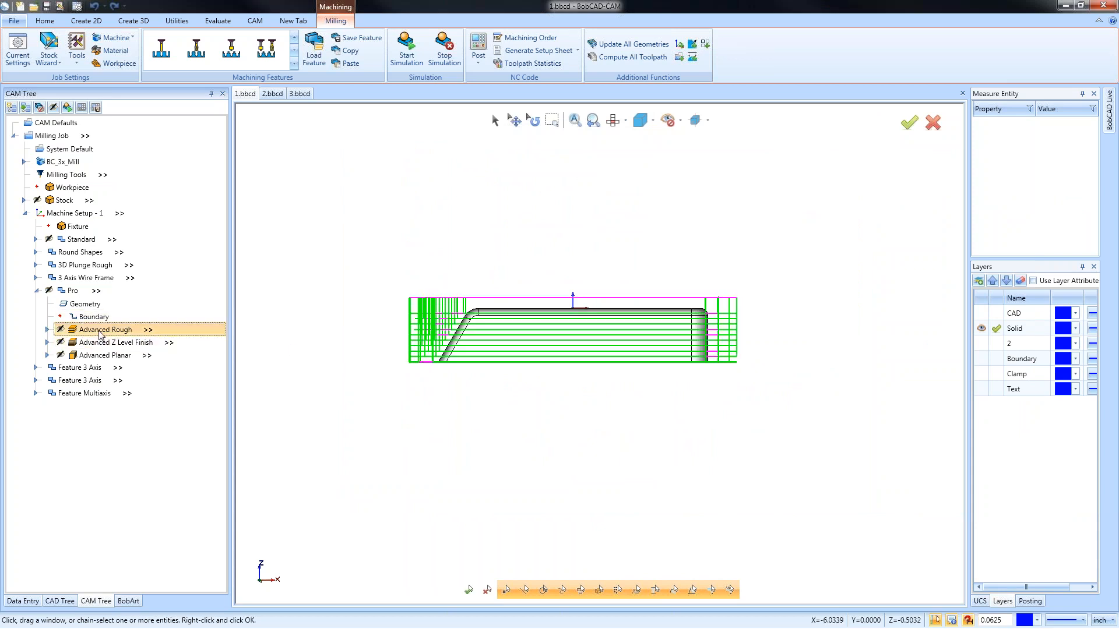
{"action": "right_click", "coordinate": [99, 331]}
{"action": "left_click", "coordinate": [157, 355]}
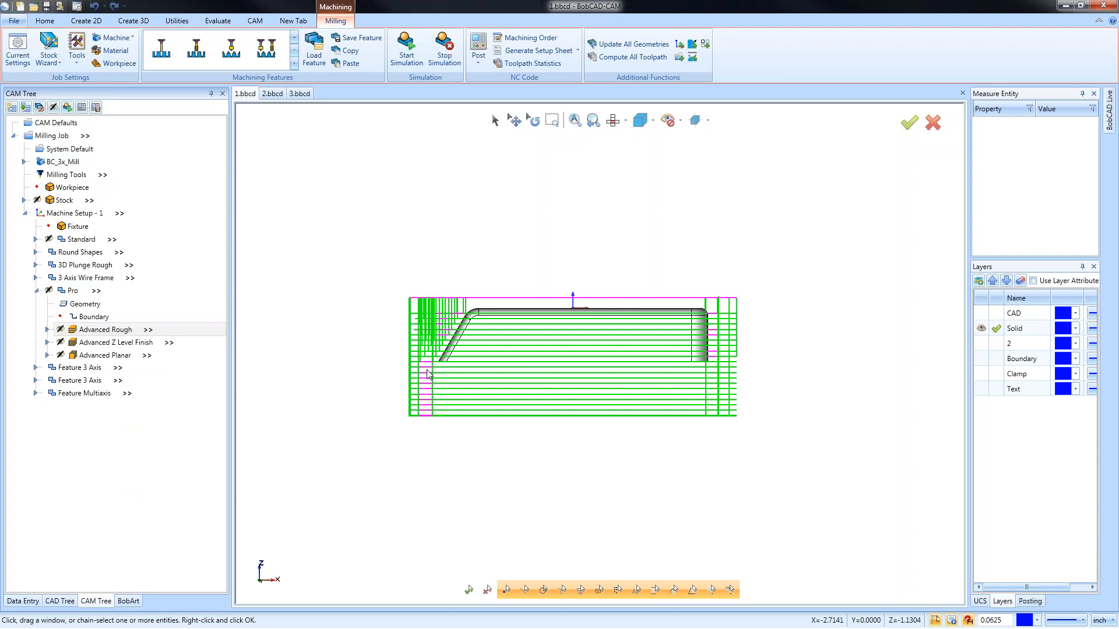
{"action": "middle_click_drag", "start_coordinate": [501, 376], "coordinate": [614, 418]}
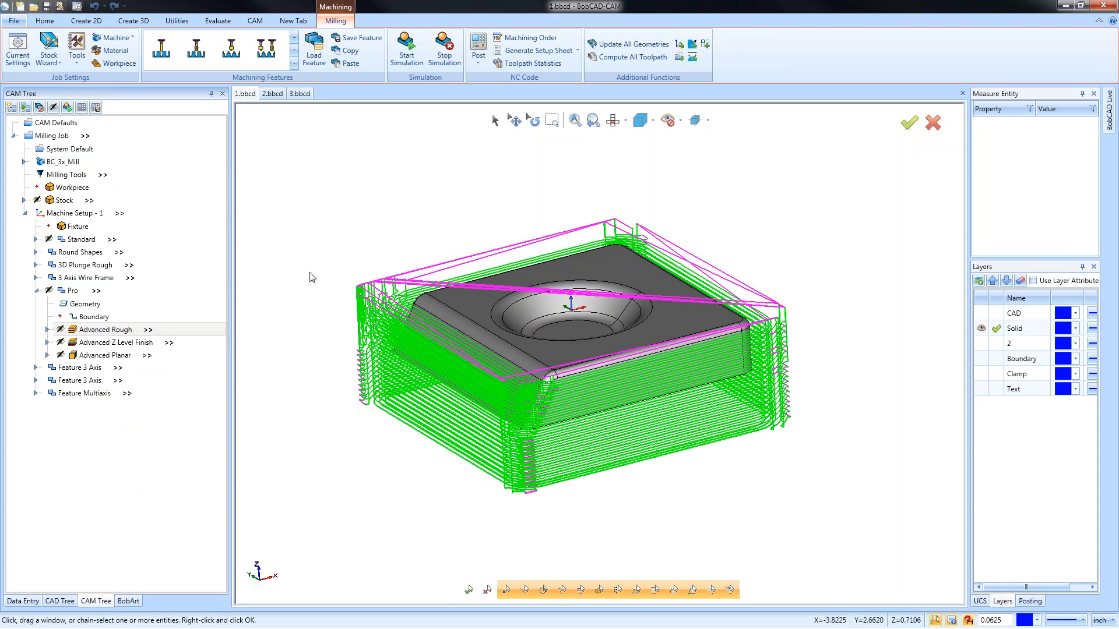
Step: Expand the Standard feature and review the depth options in its Z Level Rough parameters
{"action": "left_click", "coordinate": [35, 239]}
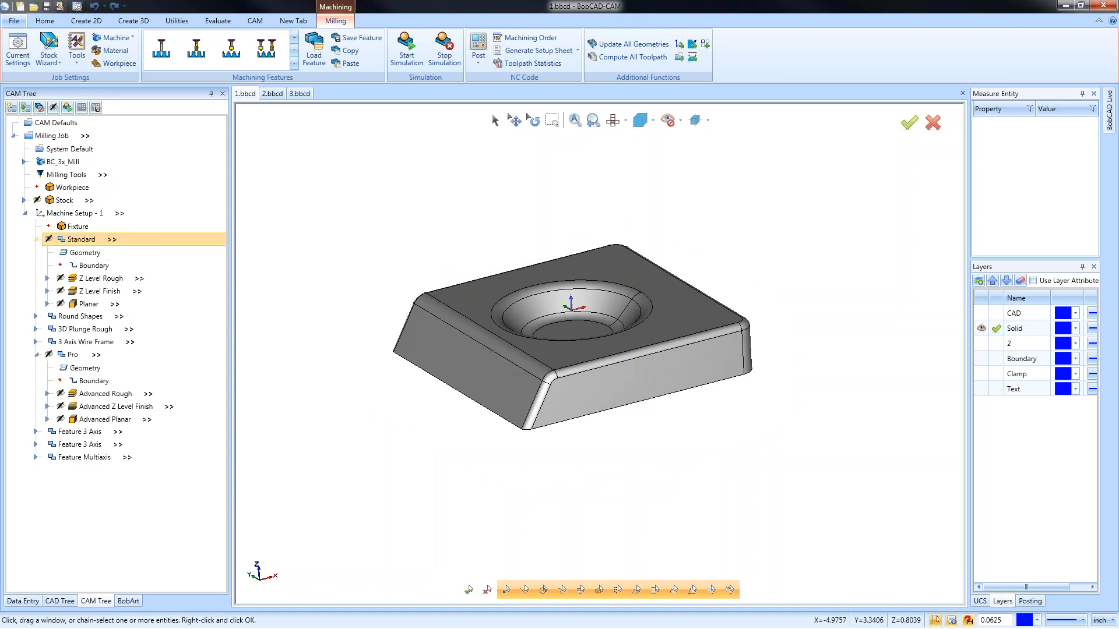
{"action": "right_click", "coordinate": [93, 279]}
{"action": "left_click", "coordinate": [152, 291]}
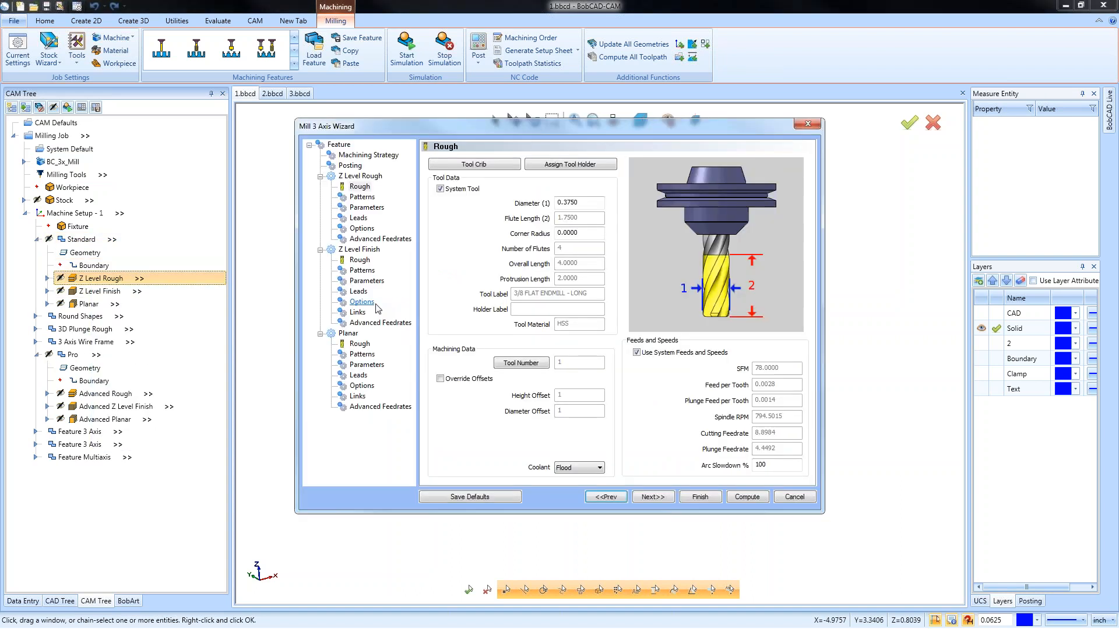
{"action": "left_click", "coordinate": [367, 208]}
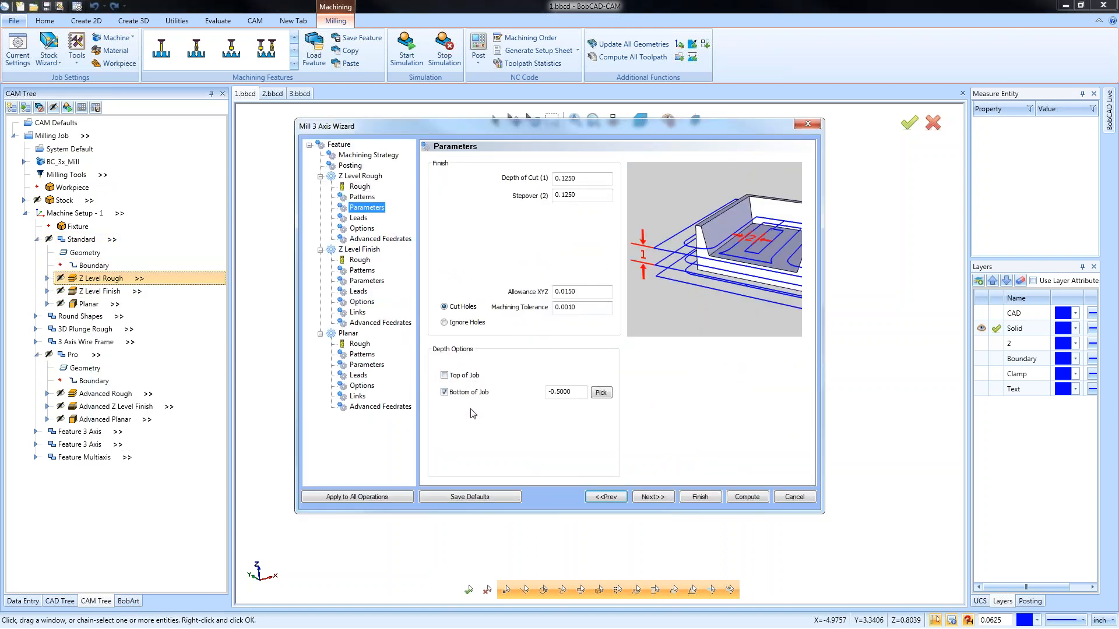
{"action": "left_click", "coordinate": [701, 498]}
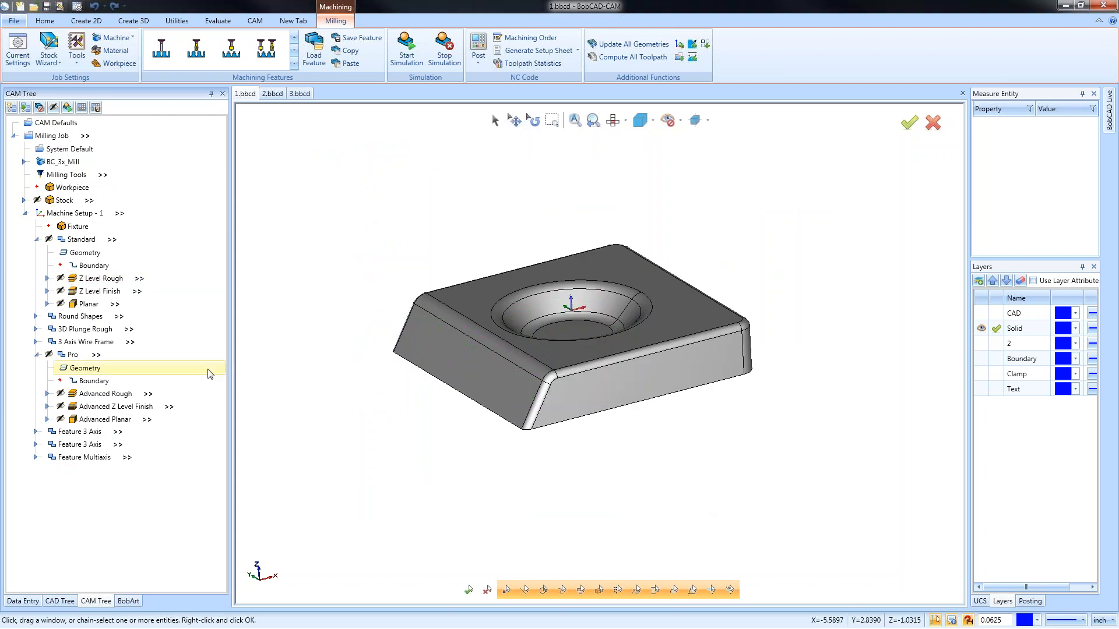
Step: Open the Advanced Rough parameters, go through the three automatic depth options, and select Min/Max from Machining Surfaces
{"action": "right_click", "coordinate": [110, 394]}
{"action": "left_click", "coordinate": [131, 403]}
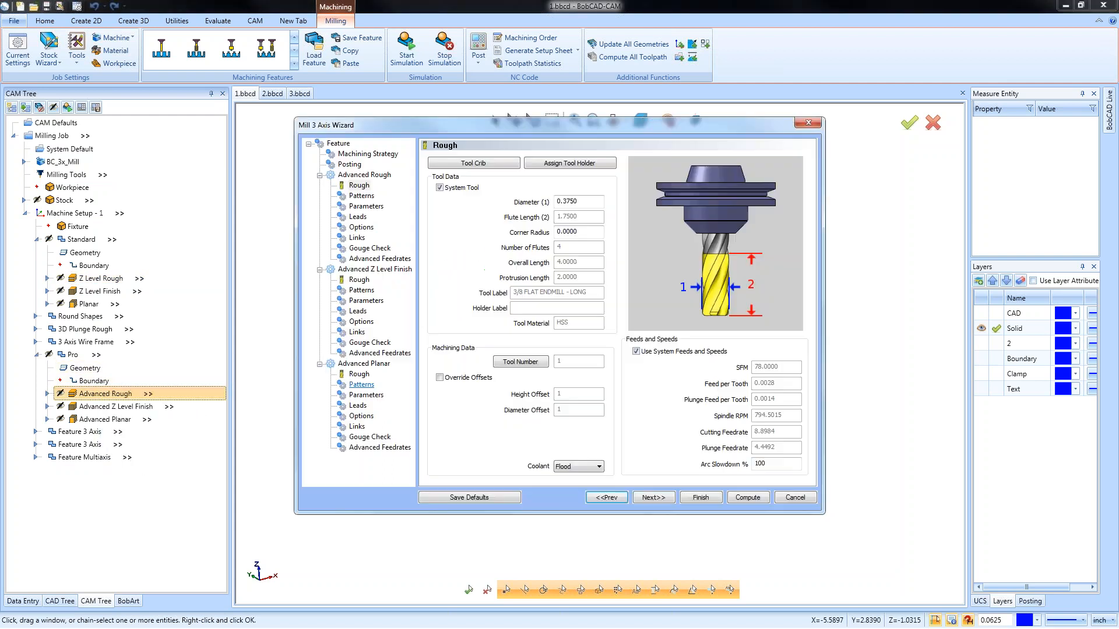
{"action": "left_click", "coordinate": [376, 208]}
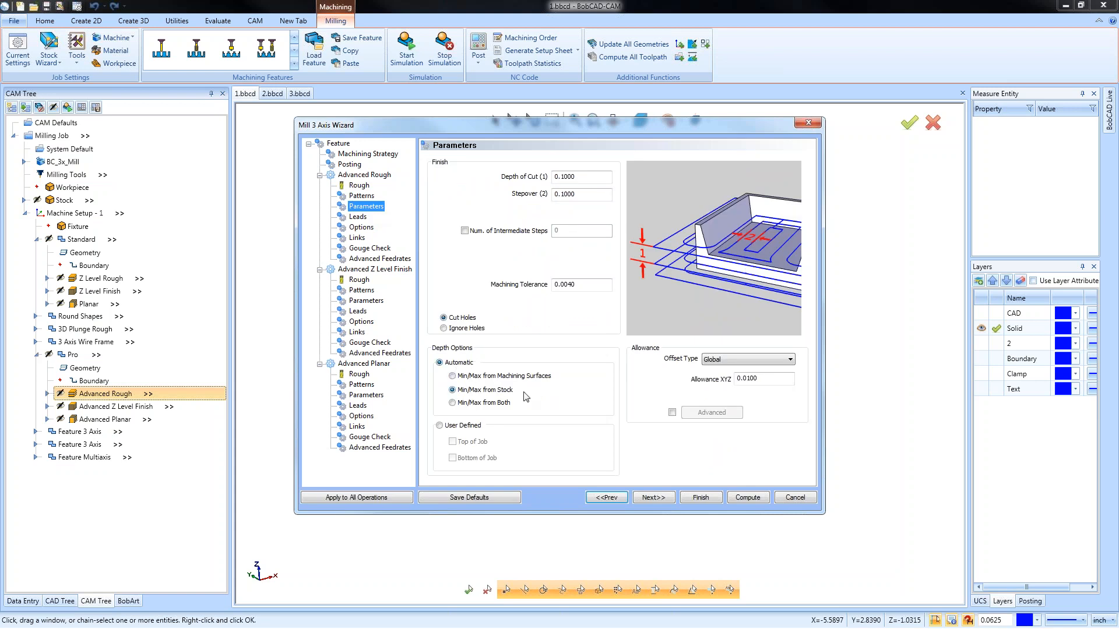
{"action": "left_click", "coordinate": [459, 377]}
{"action": "left_click", "coordinate": [453, 390]}
{"action": "left_click", "coordinate": [462, 403]}
{"action": "left_click", "coordinate": [453, 376]}
Step: Examine the current, new and existing template choices for saving the feature defaults, without saving
{"action": "left_click", "coordinate": [485, 499]}
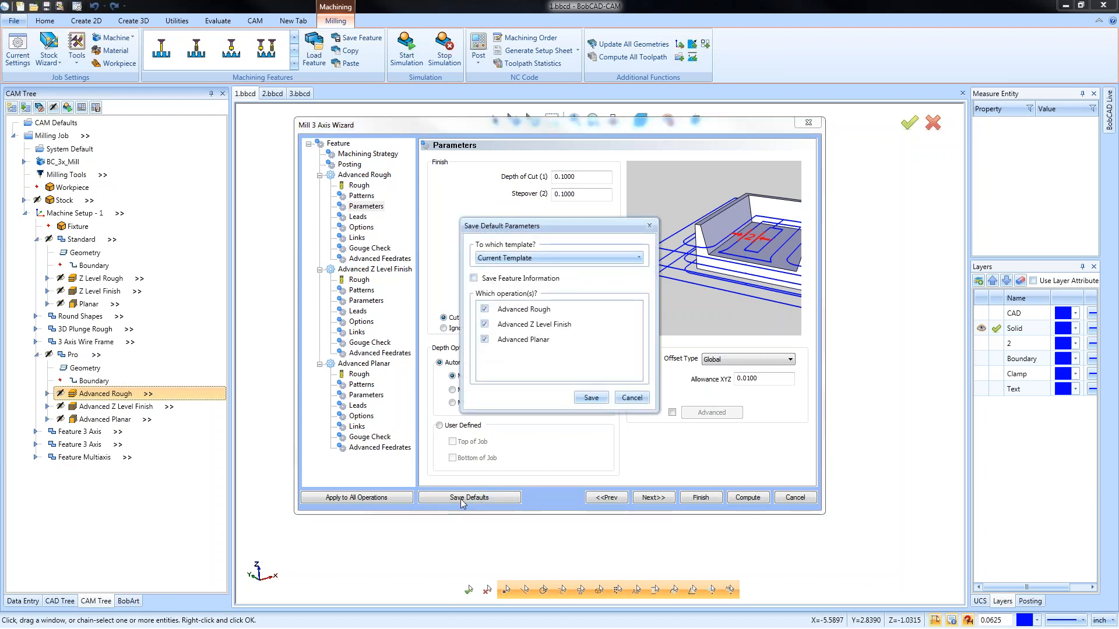
{"action": "left_click", "coordinate": [568, 260]}
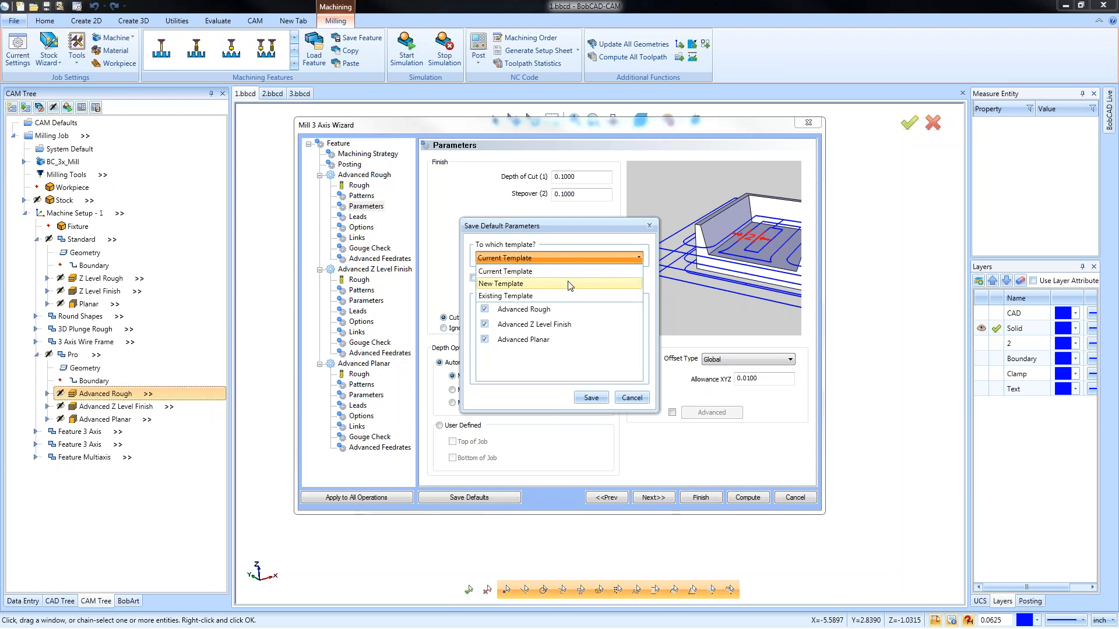
{"action": "left_click", "coordinate": [569, 239]}
{"action": "left_click", "coordinate": [559, 260]}
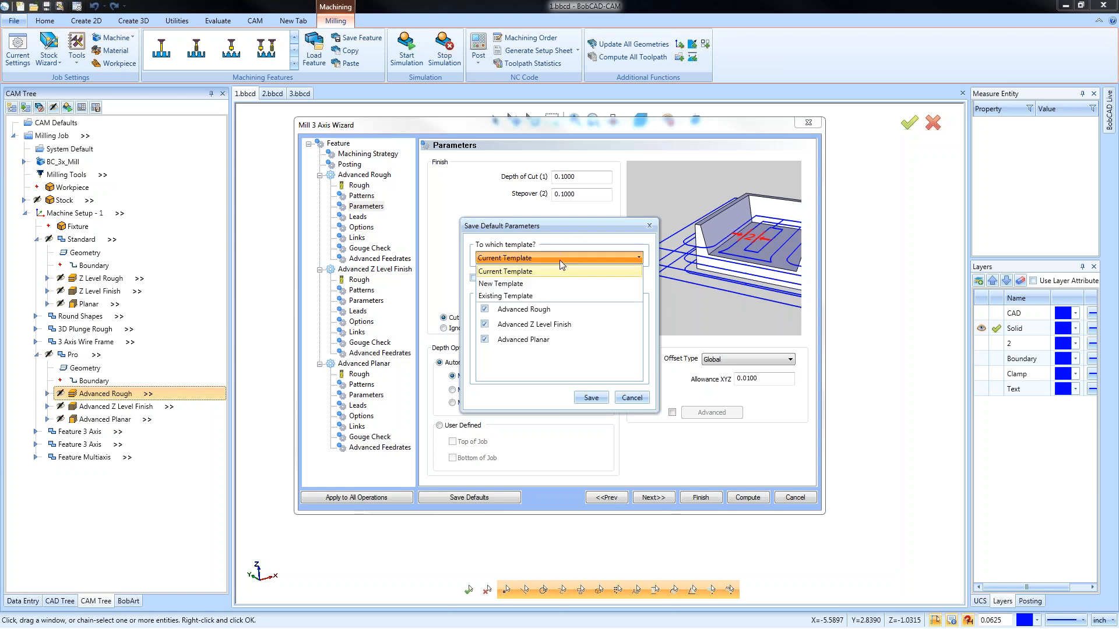
{"action": "left_click", "coordinate": [553, 295]}
{"action": "left_click_drag", "start_coordinate": [639, 289], "coordinate": [643, 262]}
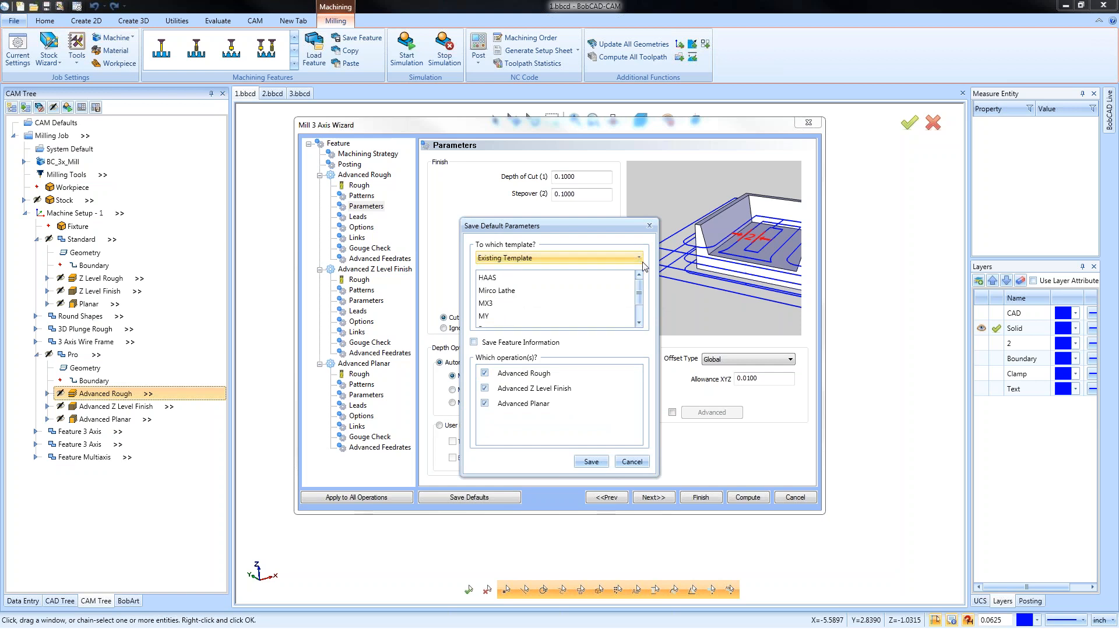
{"action": "left_click", "coordinate": [633, 462]}
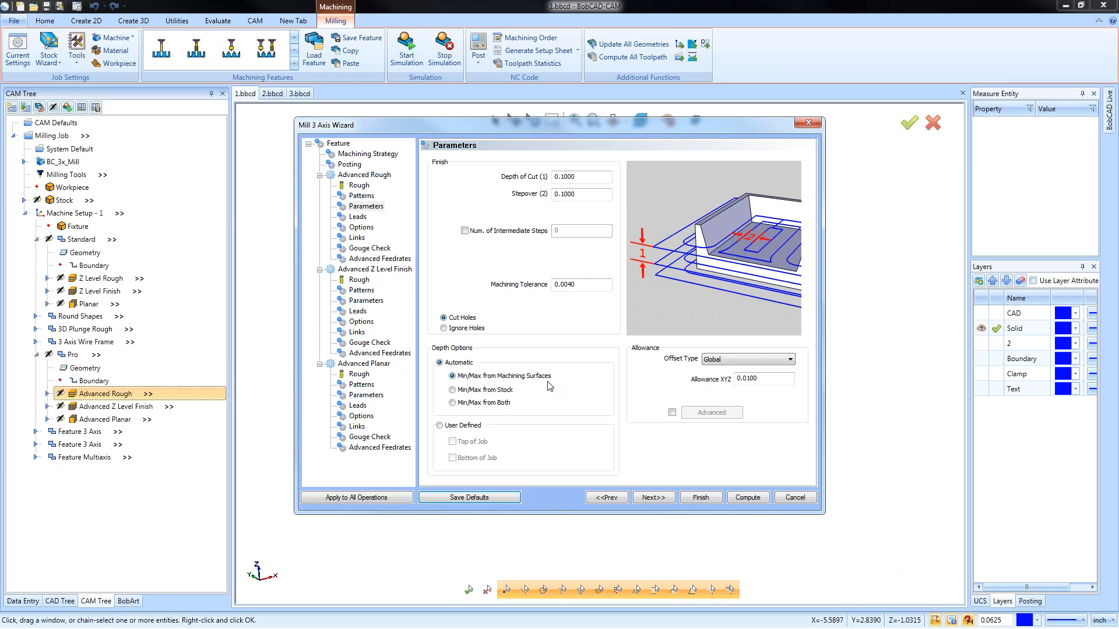
Step: Set the automatic depth option of Advanced Rough to Min/Max from Both
{"action": "left_click", "coordinate": [462, 390]}
{"action": "left_click", "coordinate": [454, 402]}
Step: Try user-defined depths for Advanced Rough, toggling the Bottom of Job and Top of Job limits on and off
{"action": "left_click", "coordinate": [440, 426]}
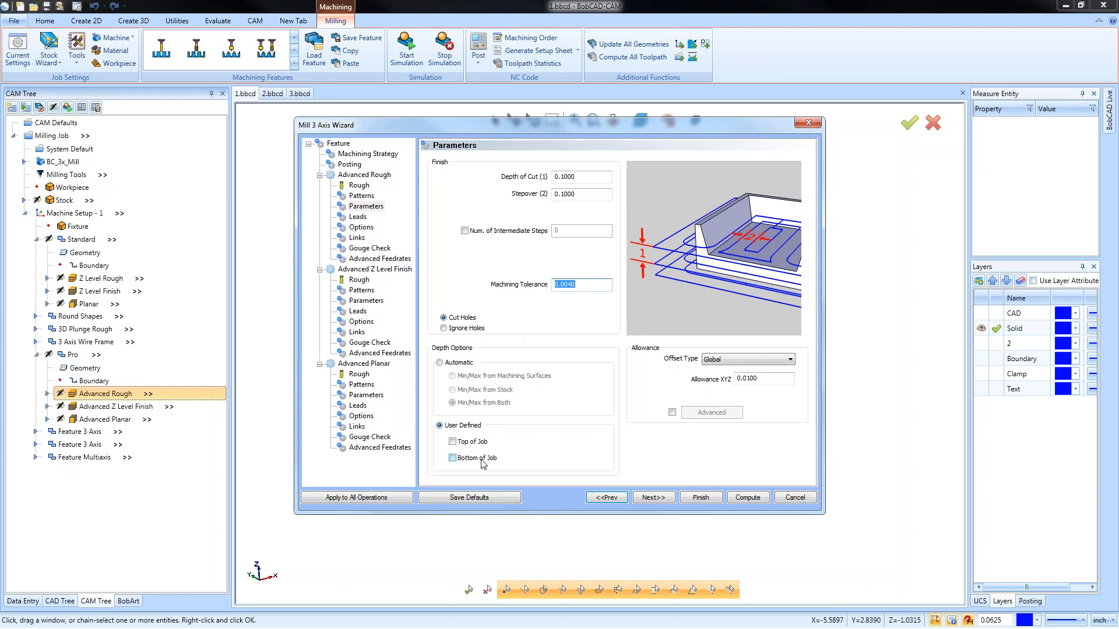
{"action": "left_click", "coordinate": [453, 459]}
{"action": "left_click", "coordinate": [452, 458]}
{"action": "left_click", "coordinate": [452, 442]}
{"action": "left_click", "coordinate": [569, 441]}
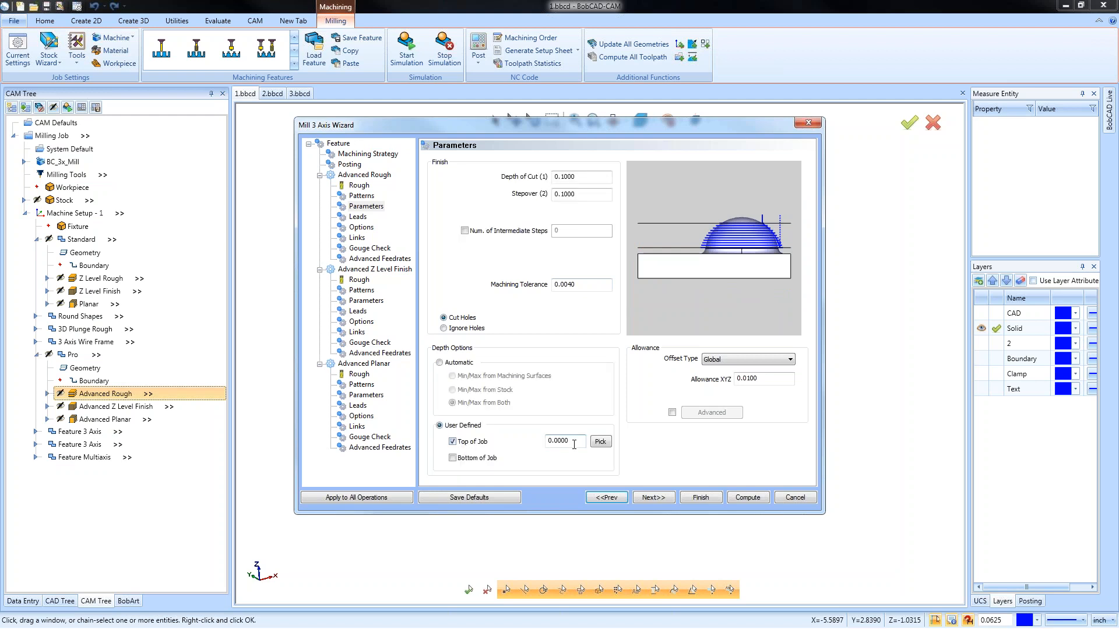
{"action": "left_click", "coordinate": [453, 442]}
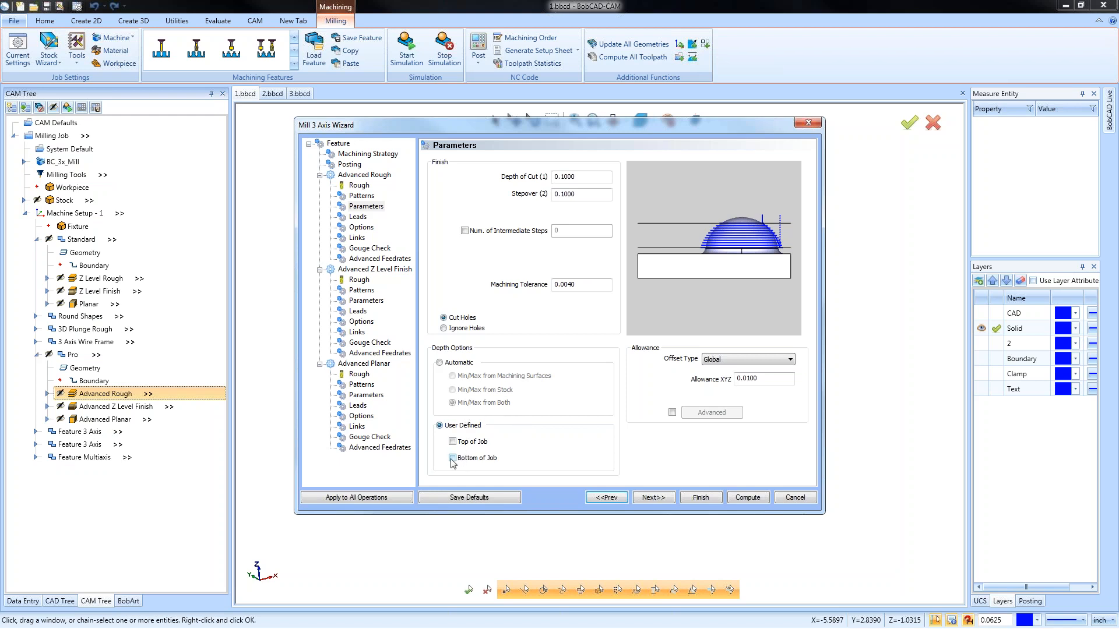
Step: Return Advanced Rough to automatic depth with Min/Max from Both and accept the parameters
{"action": "left_click", "coordinate": [443, 364]}
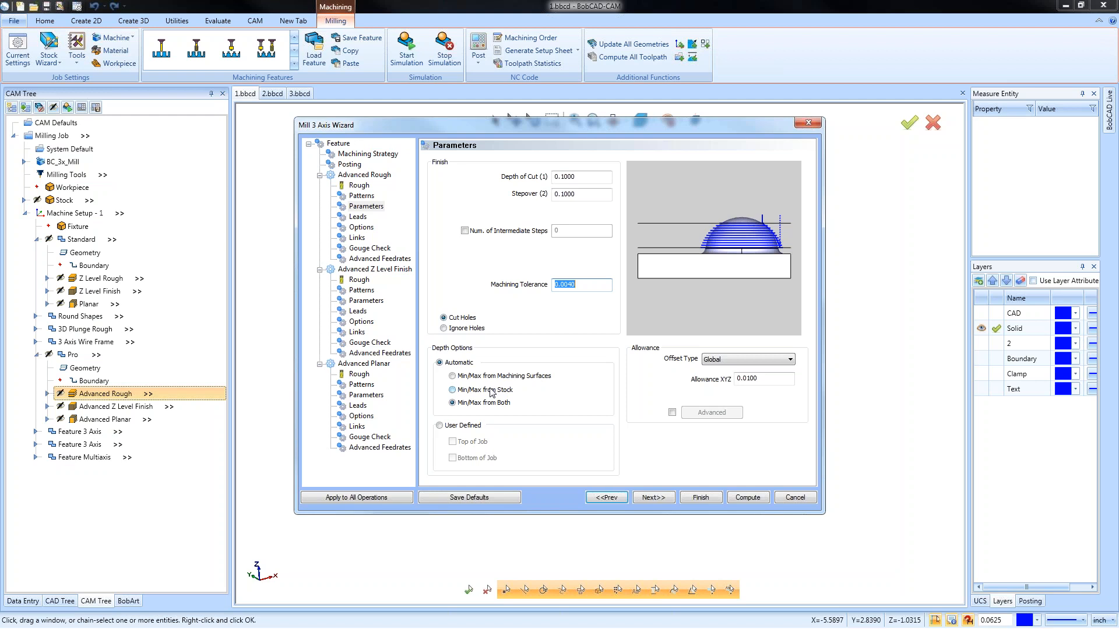
{"action": "left_click", "coordinate": [705, 500]}
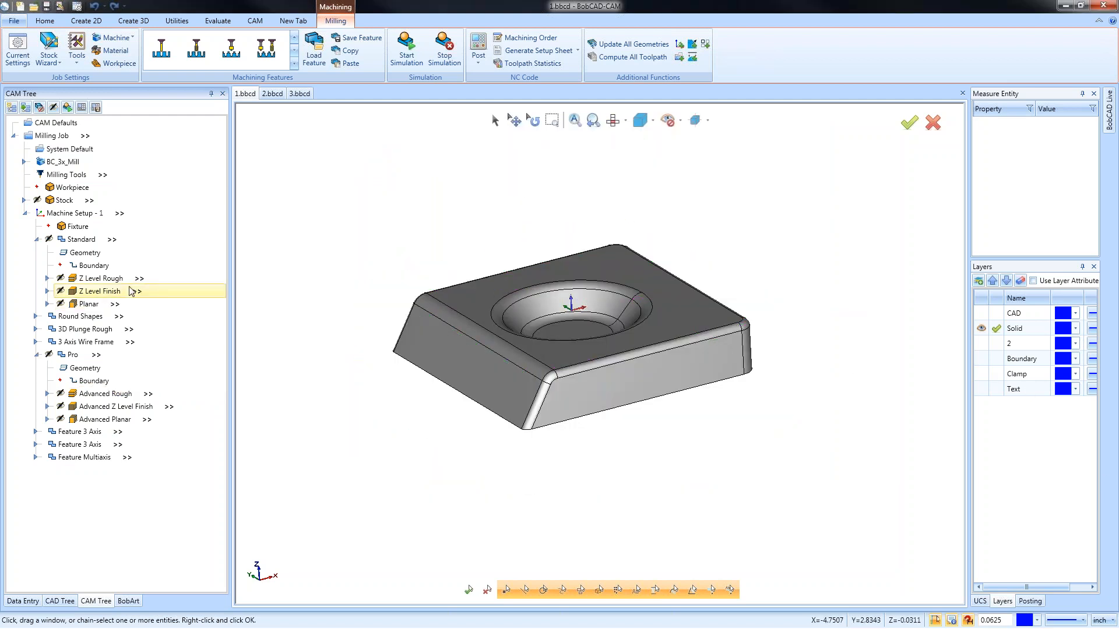
Step: Inspect the Z Level Rough, Z Level Finish and Planar toolpaths of the Standard feature
{"action": "left_click", "coordinate": [106, 279]}
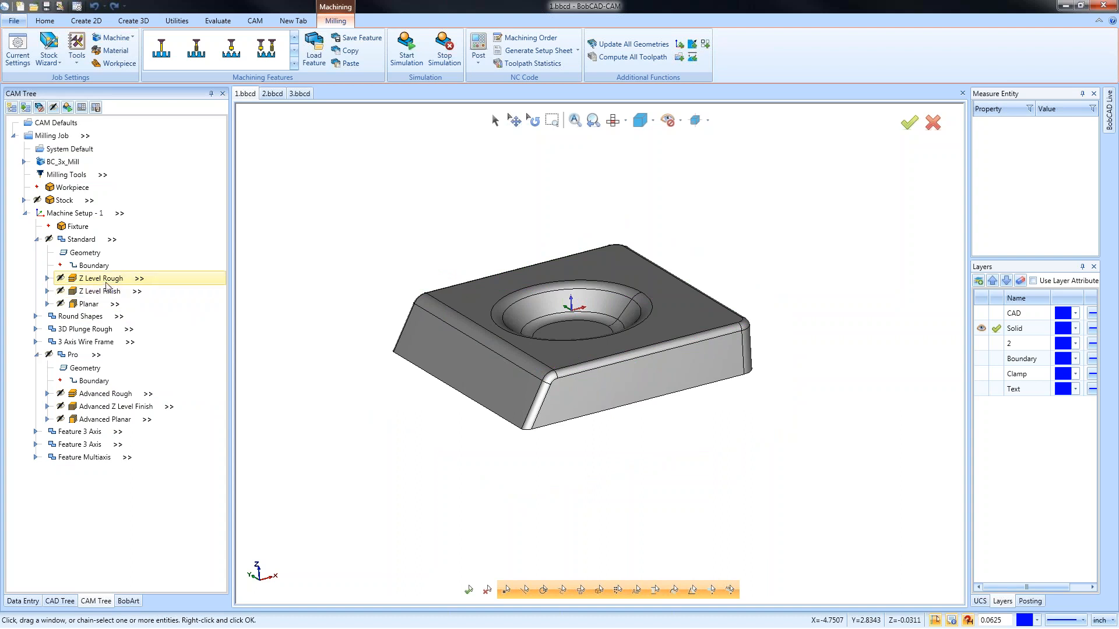
{"action": "left_click", "coordinate": [96, 291]}
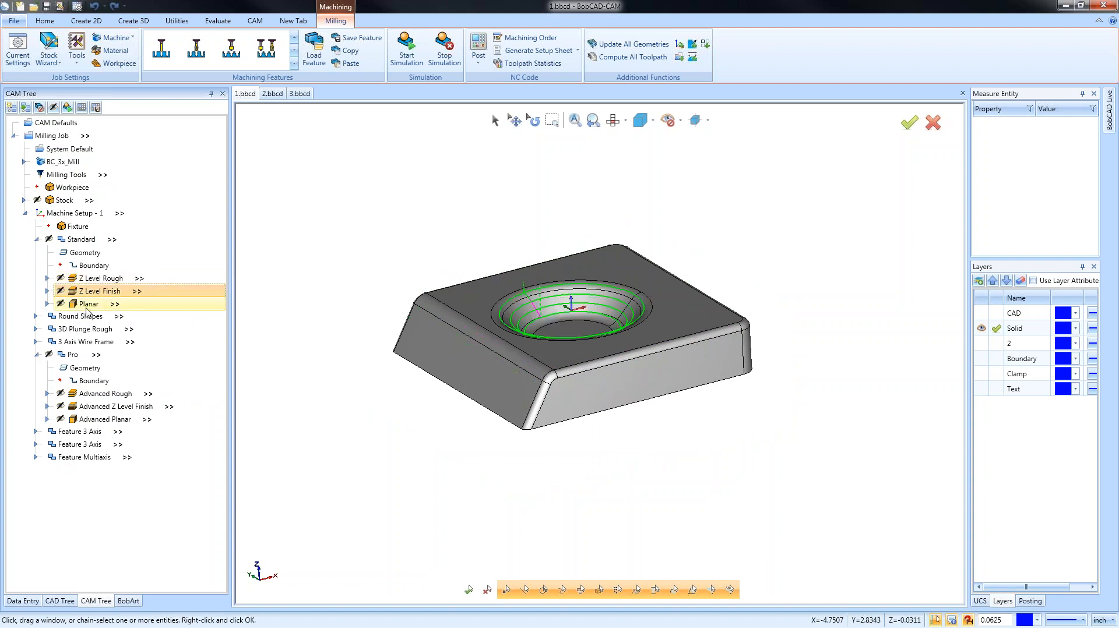
{"action": "left_click", "coordinate": [86, 305]}
Step: Turn off Bottom of Job for the Standard feature's Z Level Rough, check the Z Level Finish and Planar parameters, and compute the feature
{"action": "right_click", "coordinate": [79, 239]}
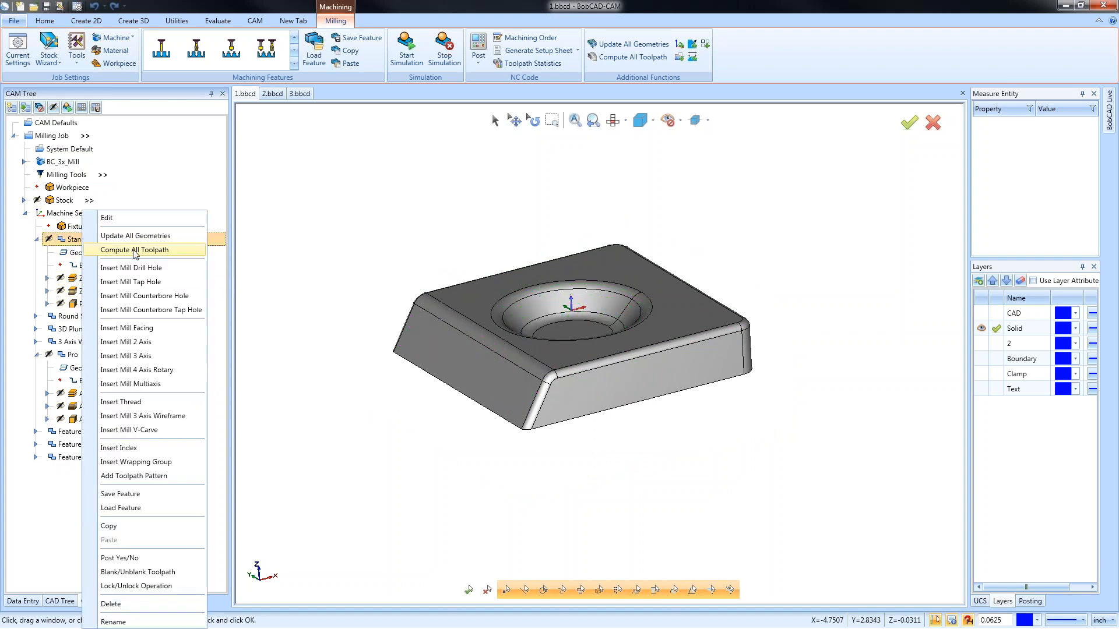
{"action": "left_click", "coordinate": [165, 223]}
{"action": "left_click", "coordinate": [366, 207]}
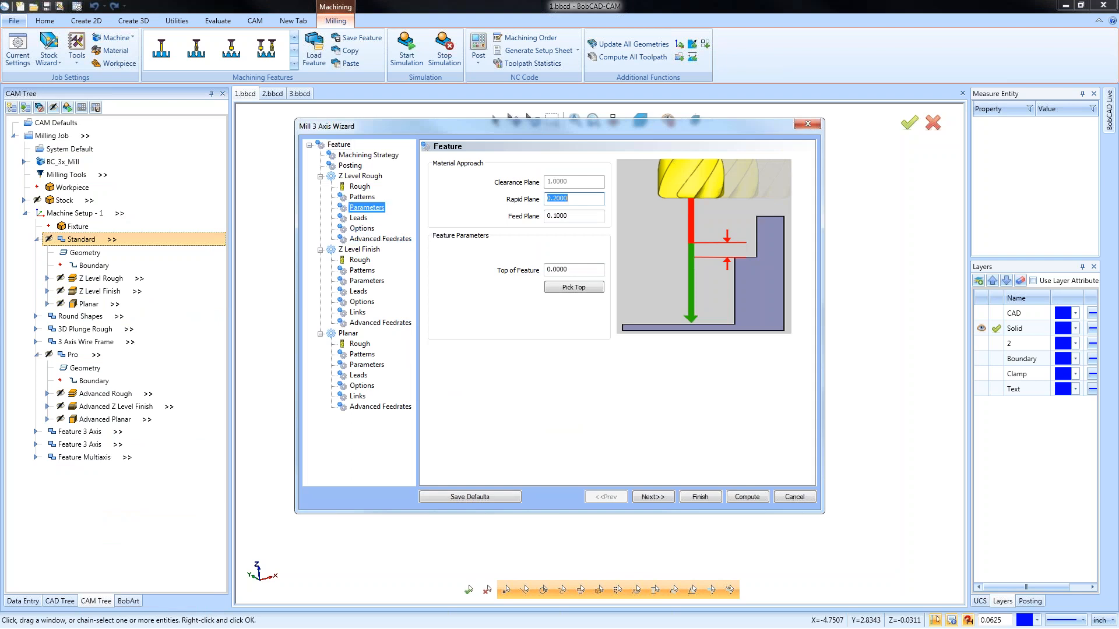
{"action": "left_click", "coordinate": [445, 393]}
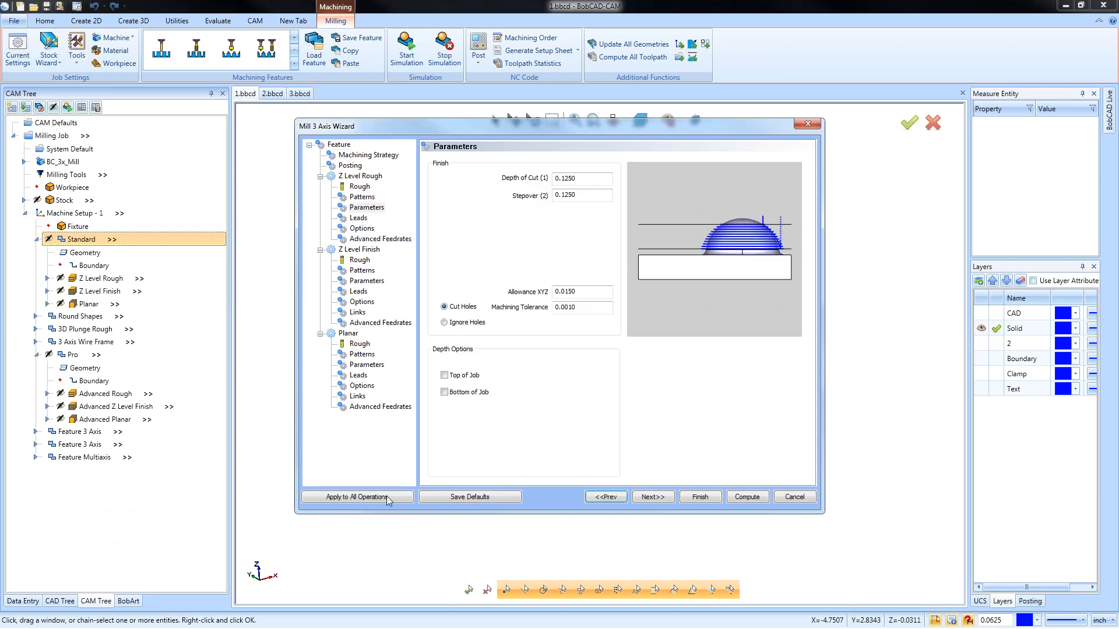
{"action": "left_click", "coordinate": [369, 281]}
{"action": "left_click", "coordinate": [364, 365]}
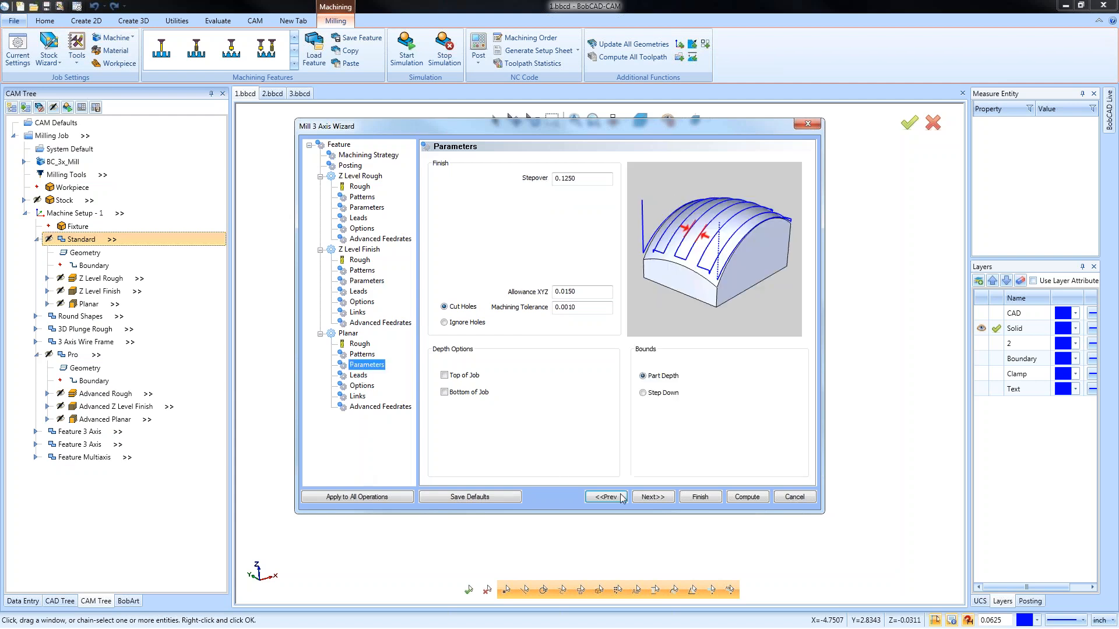
{"action": "left_click", "coordinate": [743, 500]}
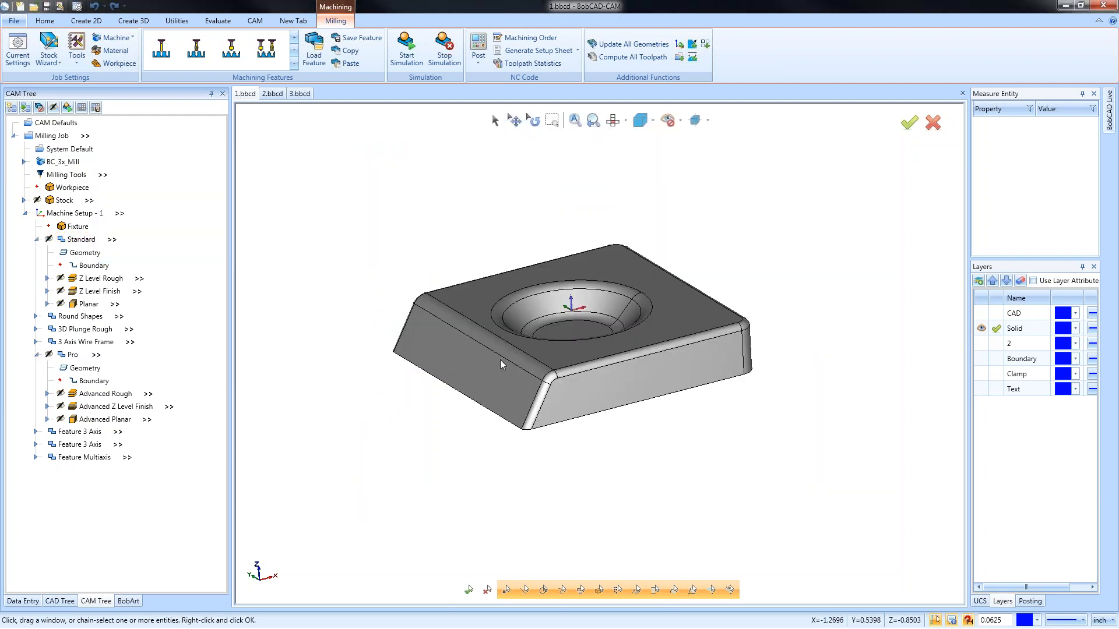
Step: Inspect the recomputed Z Level Rough and Z Level Finish toolpaths of the Standard feature
{"action": "left_click", "coordinate": [104, 279]}
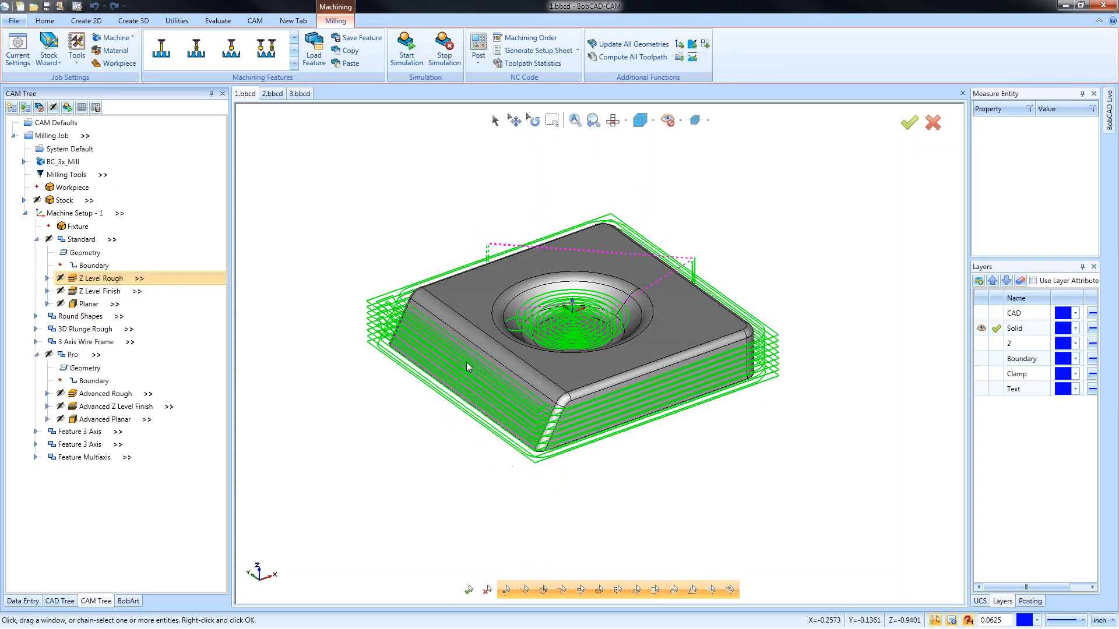
{"action": "left_click", "coordinate": [99, 291]}
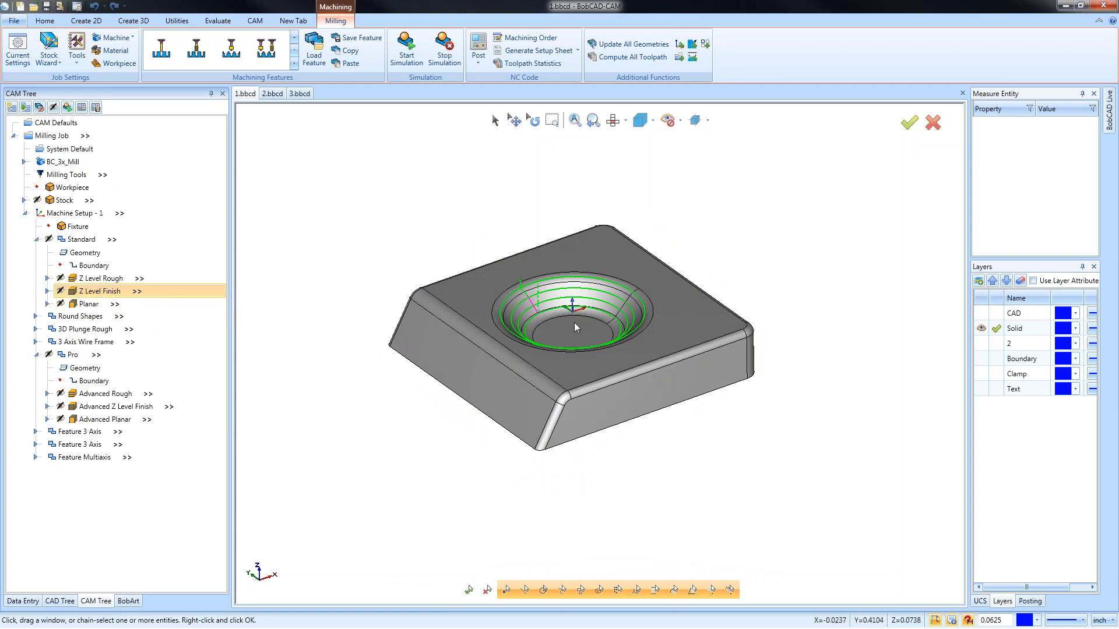
Step: Try the cutting extents options of the Standard feature's Z Level Finish, set them to All, and recompute its toolpath
{"action": "right_click", "coordinate": [102, 291]}
{"action": "key", "text": "Return"}
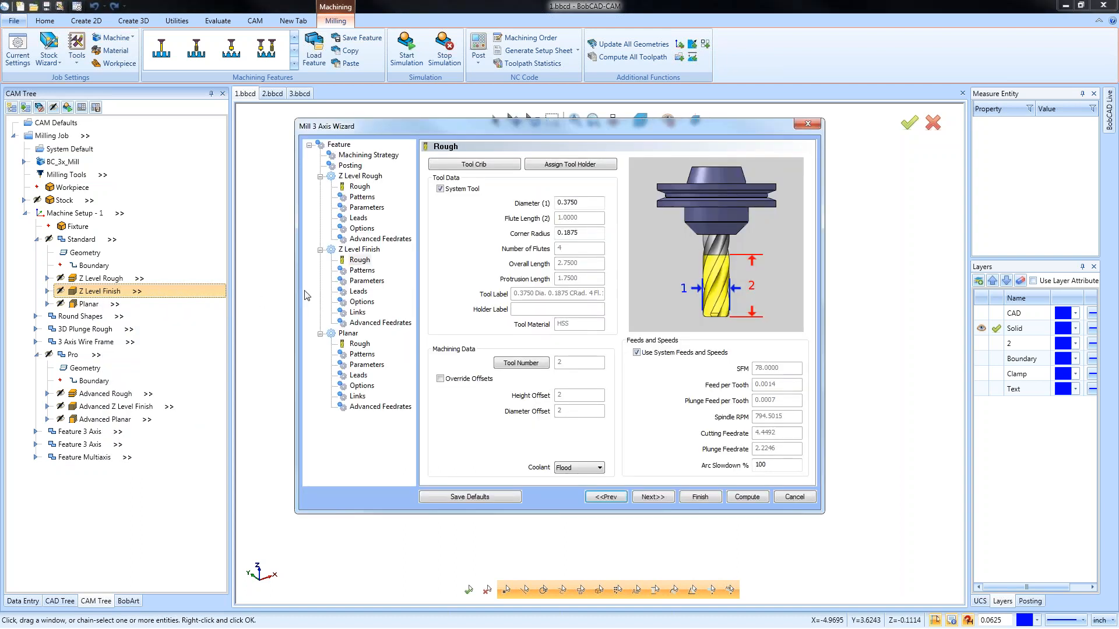
{"action": "left_click", "coordinate": [367, 308]}
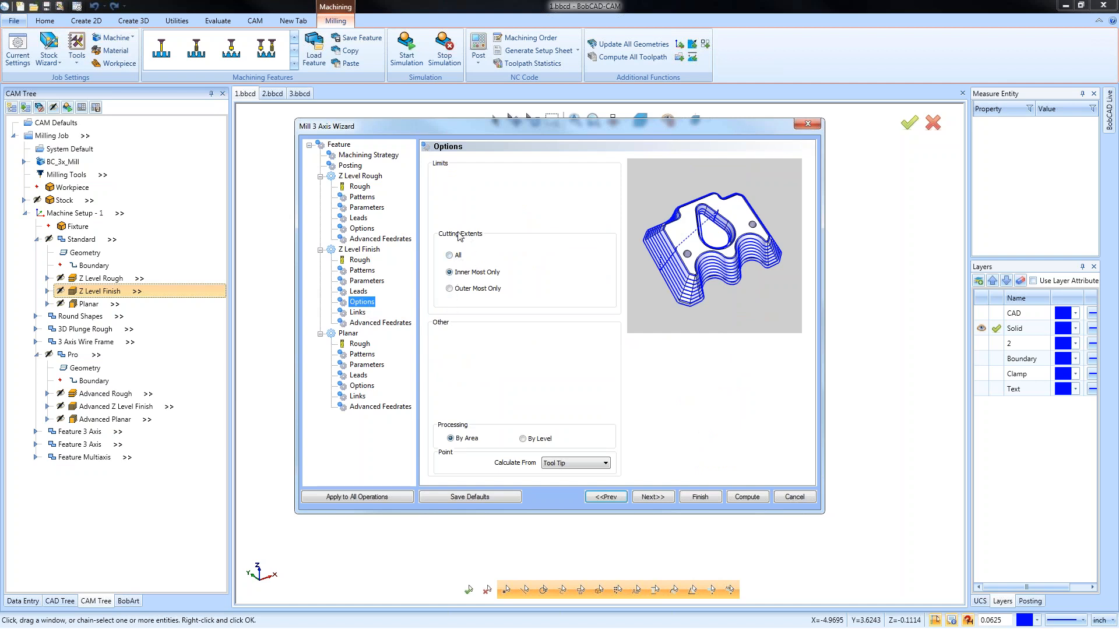
{"action": "left_click", "coordinate": [453, 258]}
{"action": "left_click", "coordinate": [450, 273]}
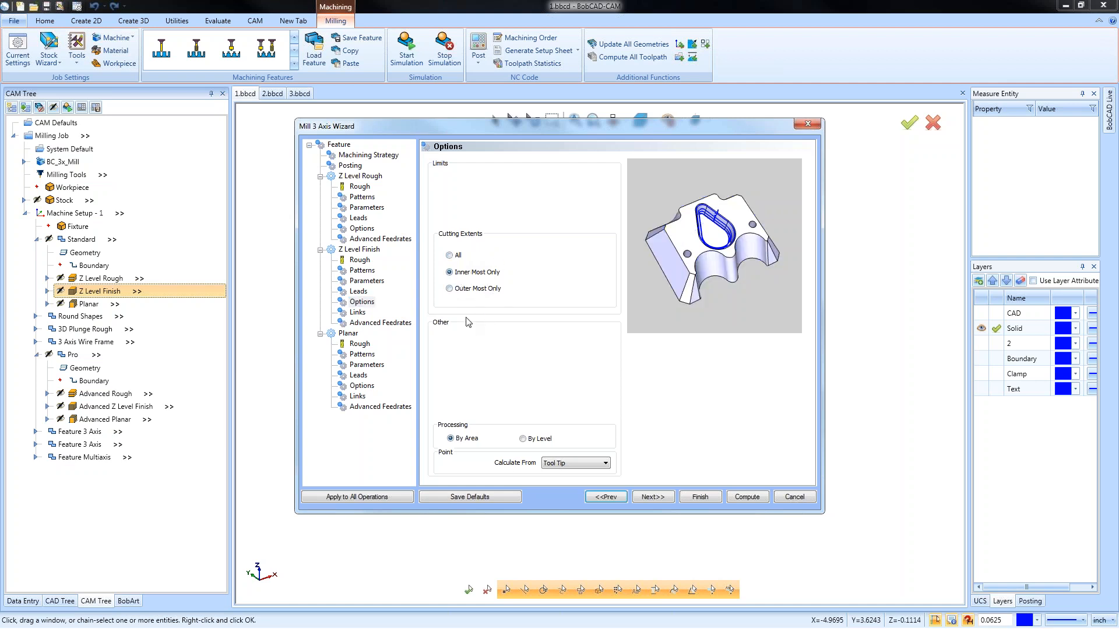
{"action": "left_click", "coordinate": [450, 288]}
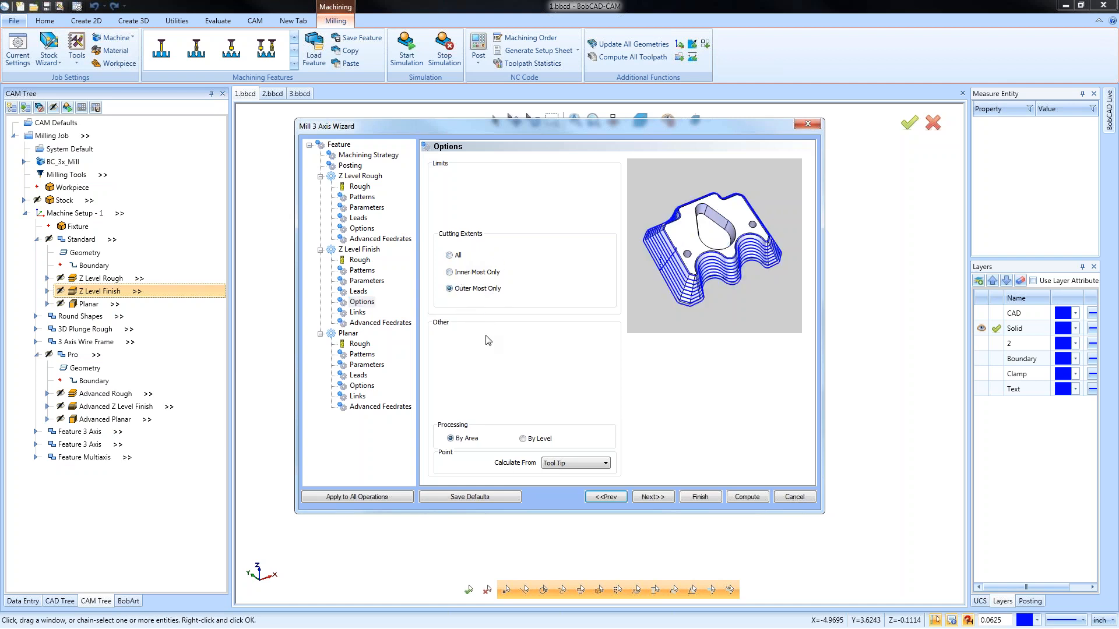
{"action": "left_click", "coordinate": [449, 255]}
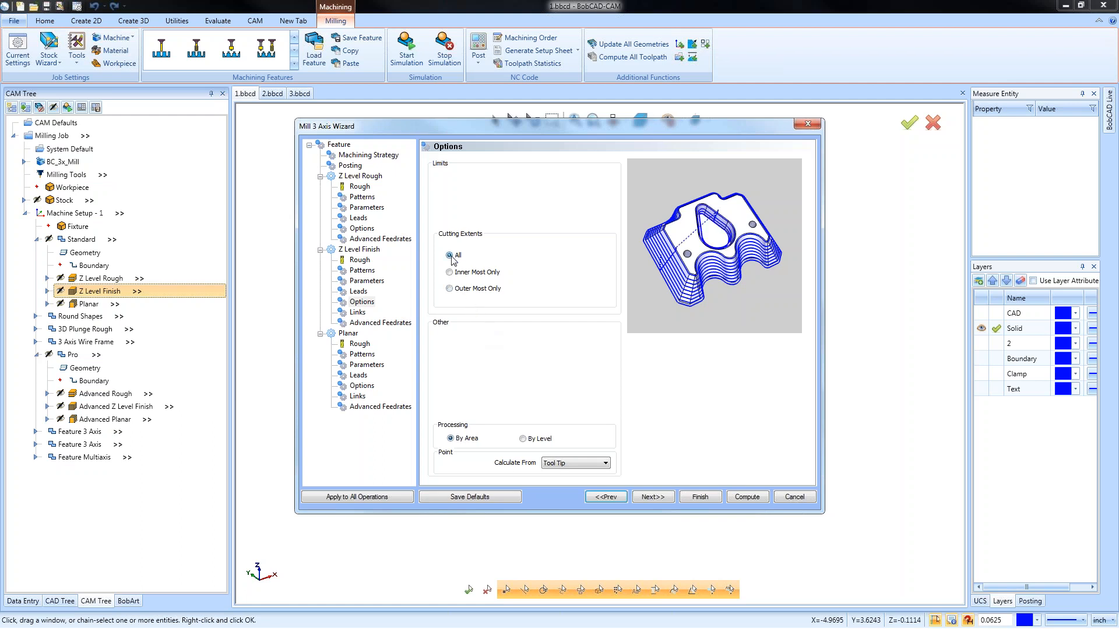
{"action": "left_click", "coordinate": [700, 497]}
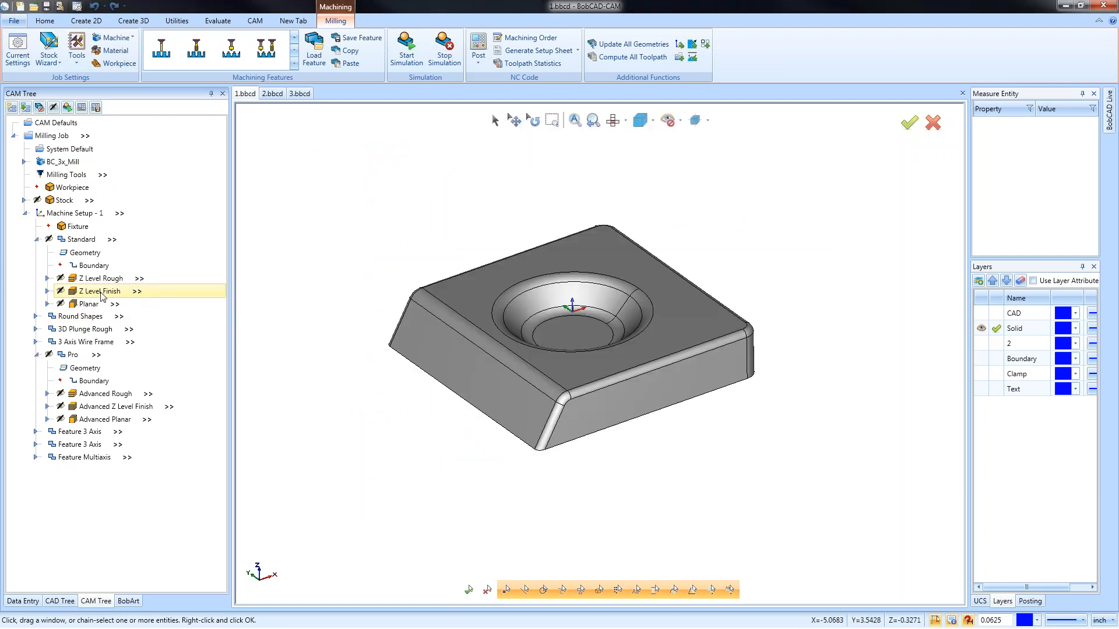
{"action": "right_click", "coordinate": [108, 296]}
{"action": "left_click", "coordinate": [152, 318]}
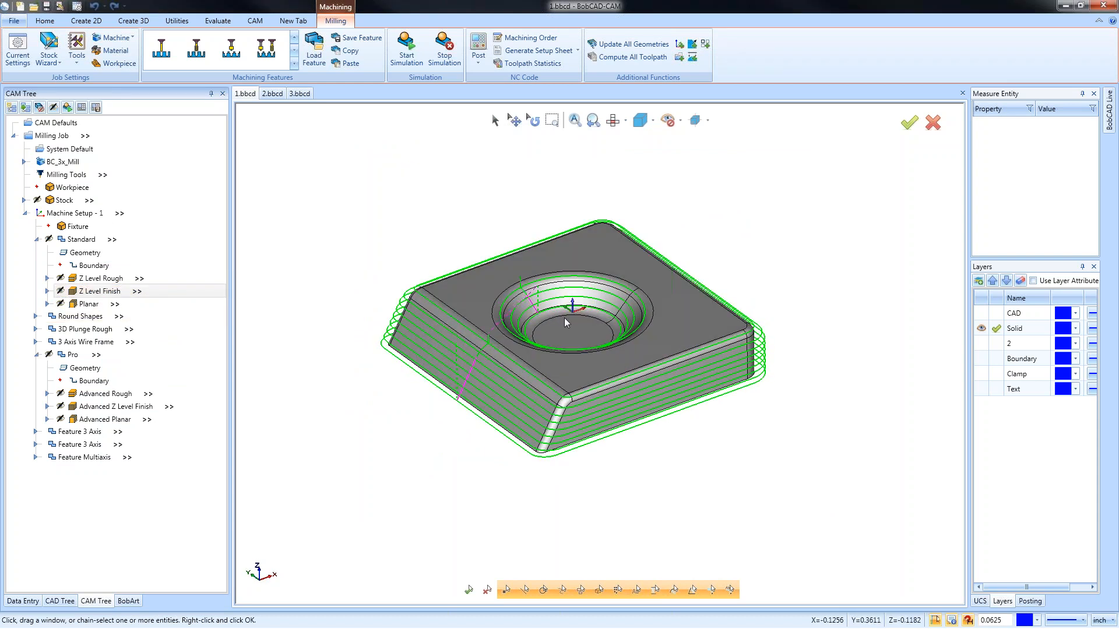
Step: Set the cutting extents of the Standard feature's Z Level Finish to Outer Most Only and recompute its toolpath
{"action": "right_click", "coordinate": [106, 294]}
{"action": "left_click", "coordinate": [131, 298]}
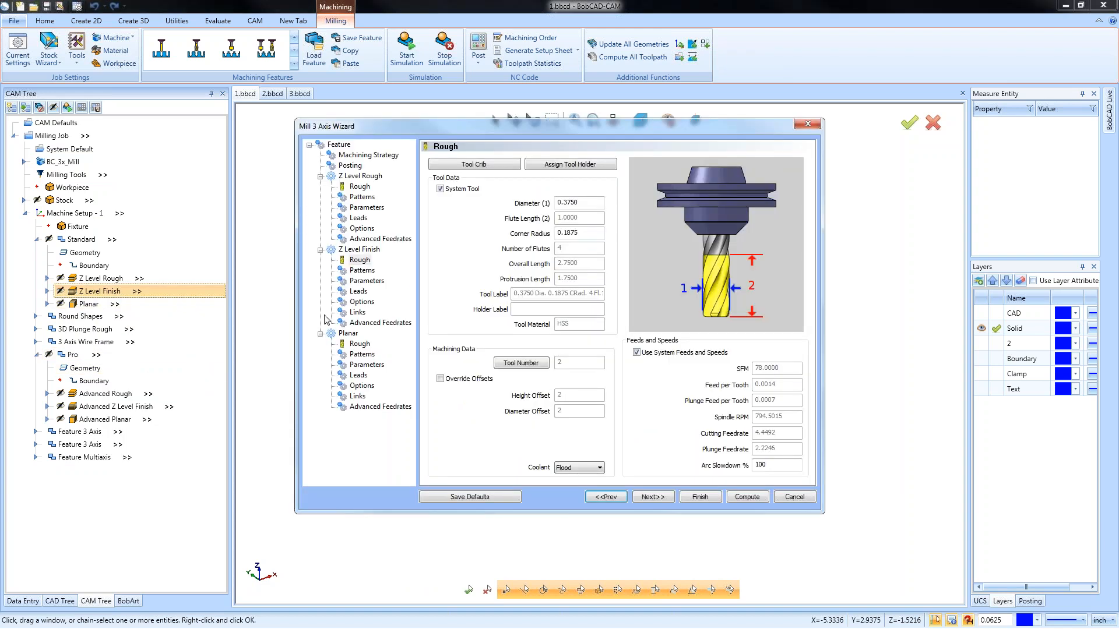
{"action": "left_click", "coordinate": [362, 301]}
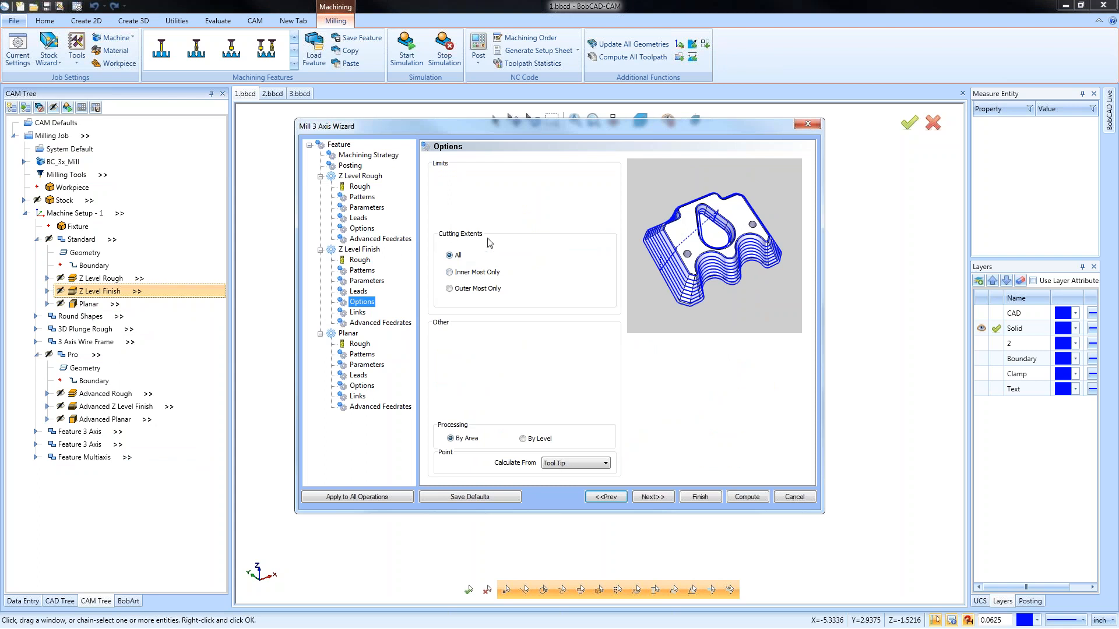
{"action": "left_click", "coordinate": [449, 288]}
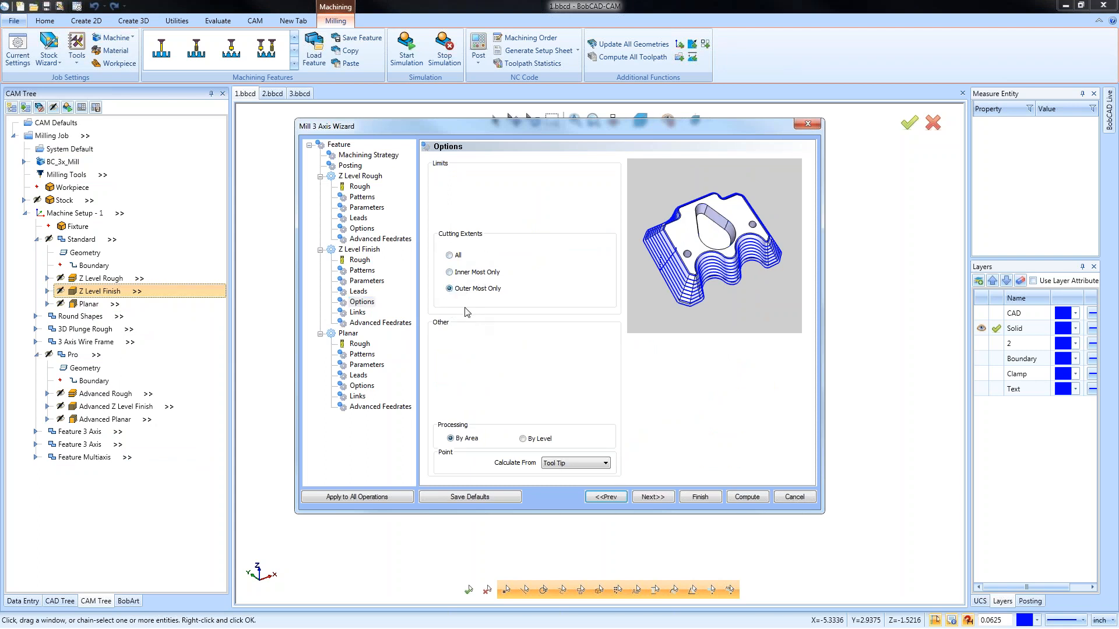
{"action": "left_click", "coordinate": [698, 496]}
{"action": "right_click", "coordinate": [104, 290]}
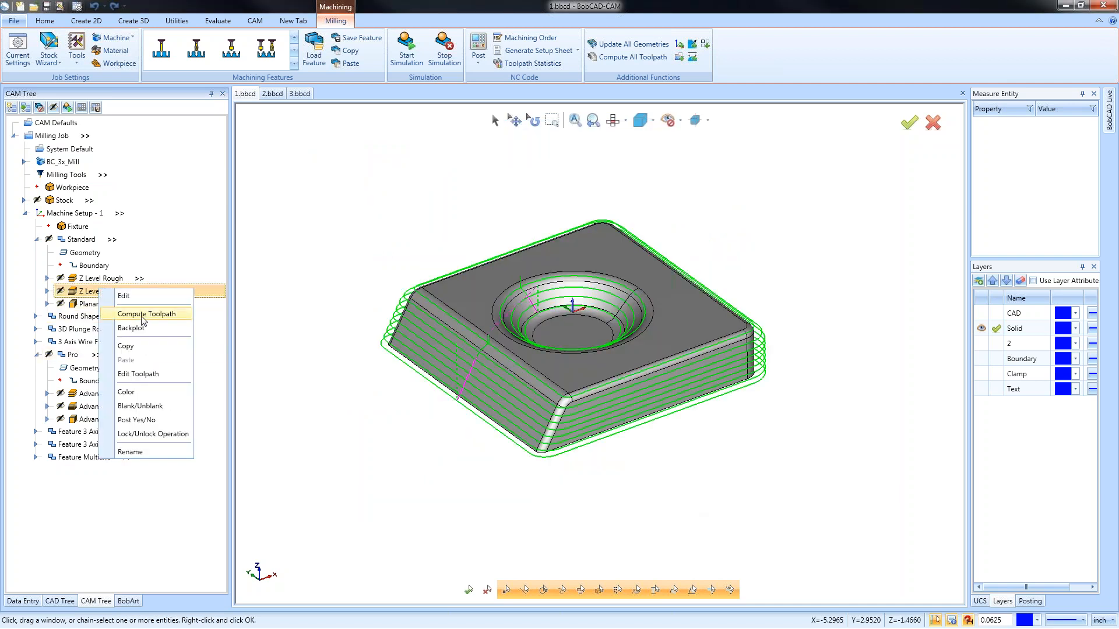
{"action": "left_click", "coordinate": [150, 315]}
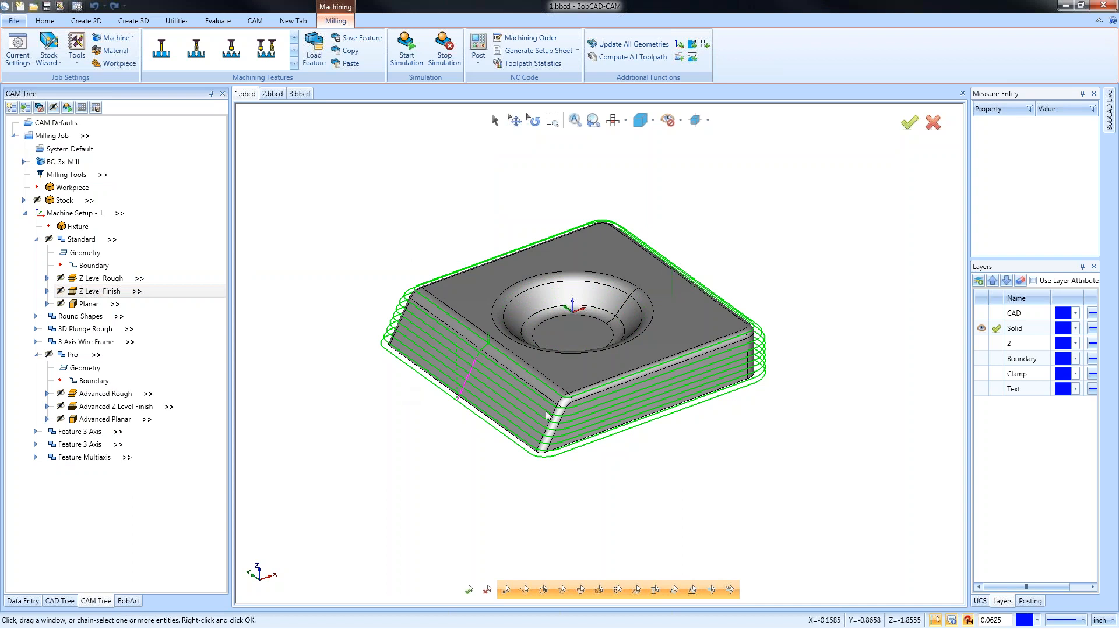
Step: Set the cutting extents of the Standard feature's Planar operation to Part Bottom and recompute its toolpath
{"action": "left_click", "coordinate": [92, 305]}
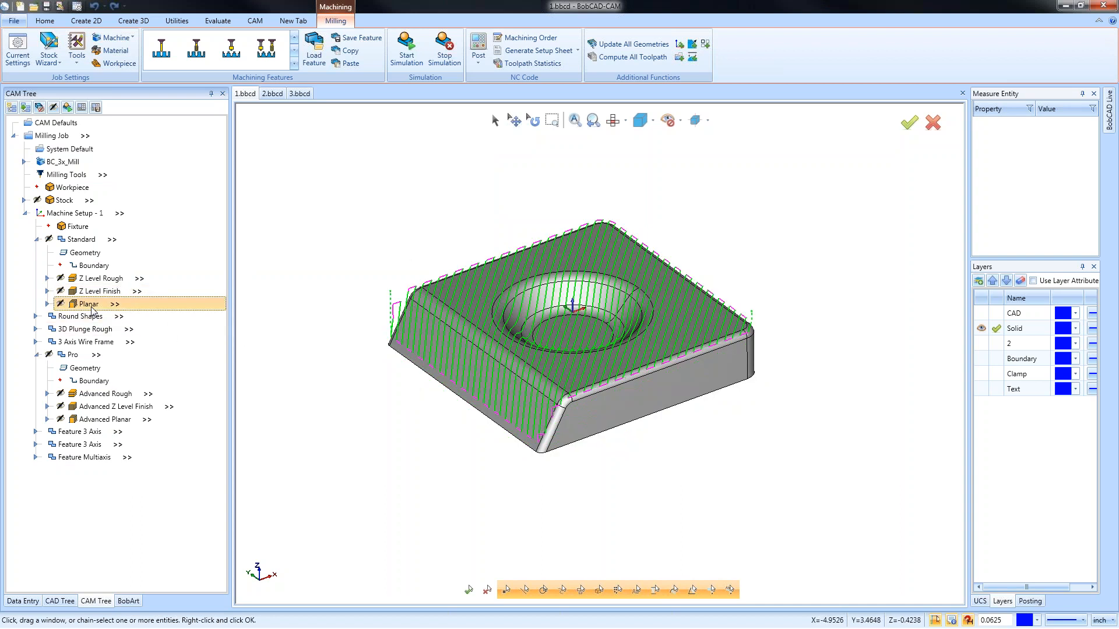
{"action": "right_click", "coordinate": [92, 311]}
{"action": "left_click", "coordinate": [126, 319]}
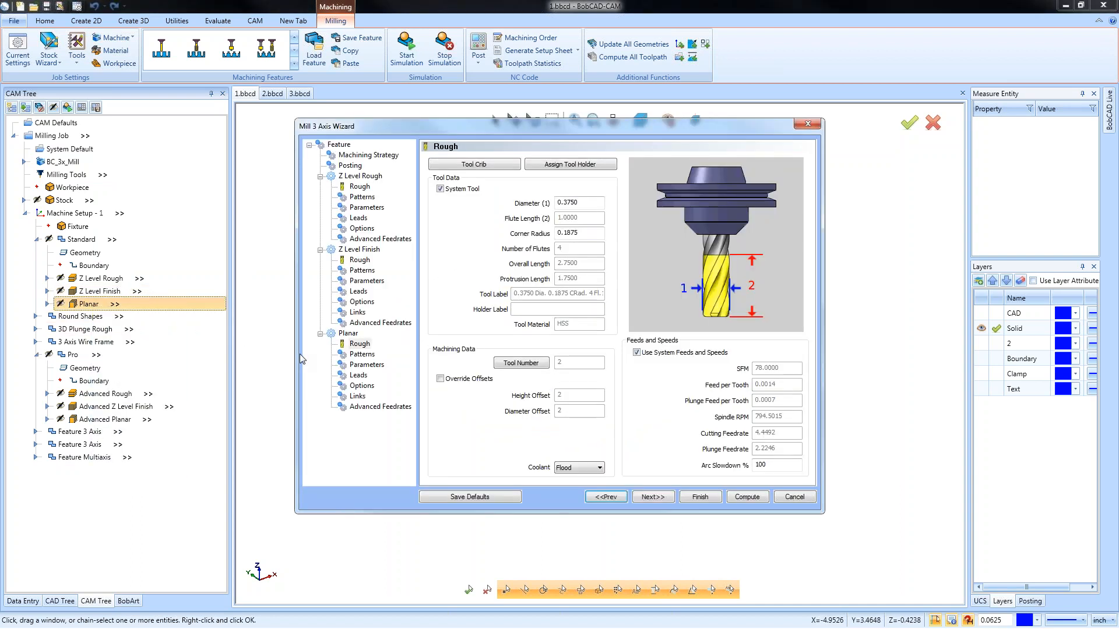
{"action": "left_click", "coordinate": [361, 385]}
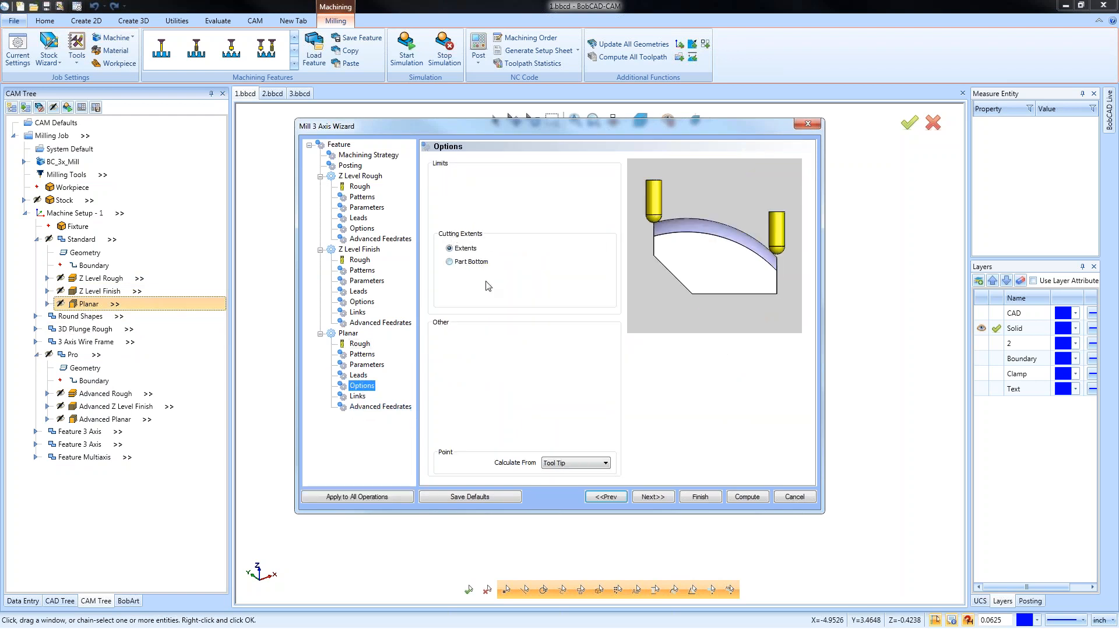
{"action": "left_click", "coordinate": [457, 263]}
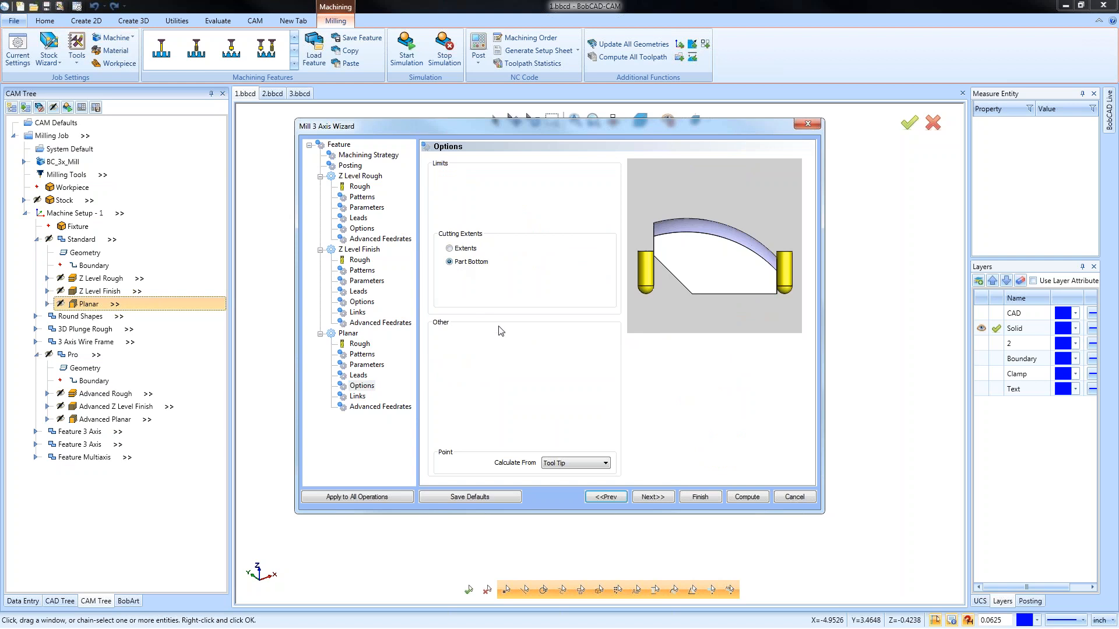
{"action": "left_click", "coordinate": [451, 248]}
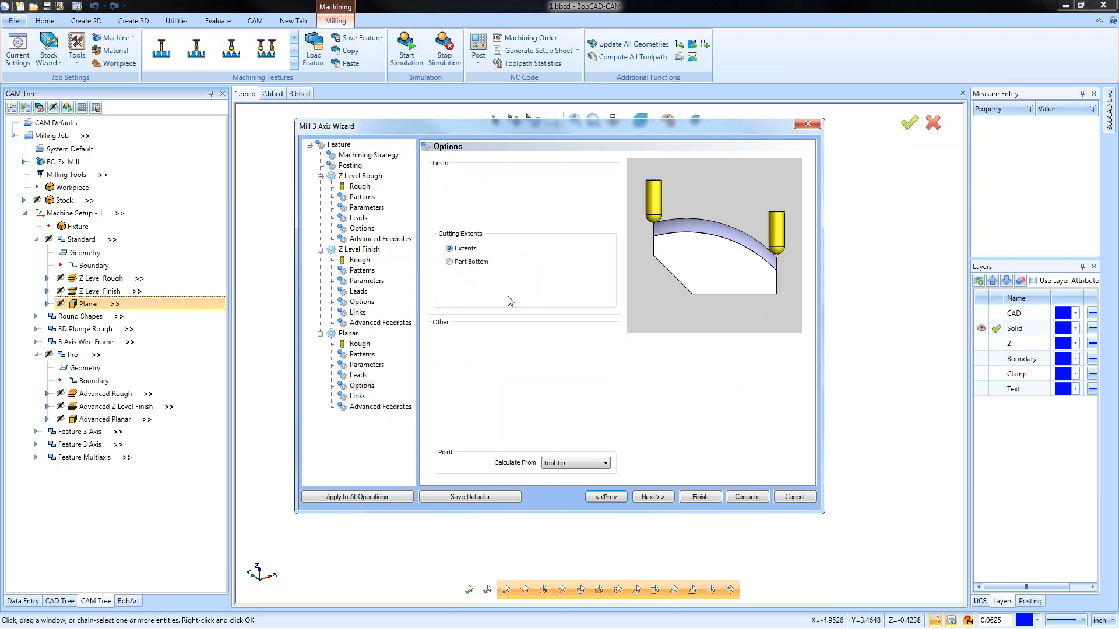
{"action": "left_click", "coordinate": [450, 262]}
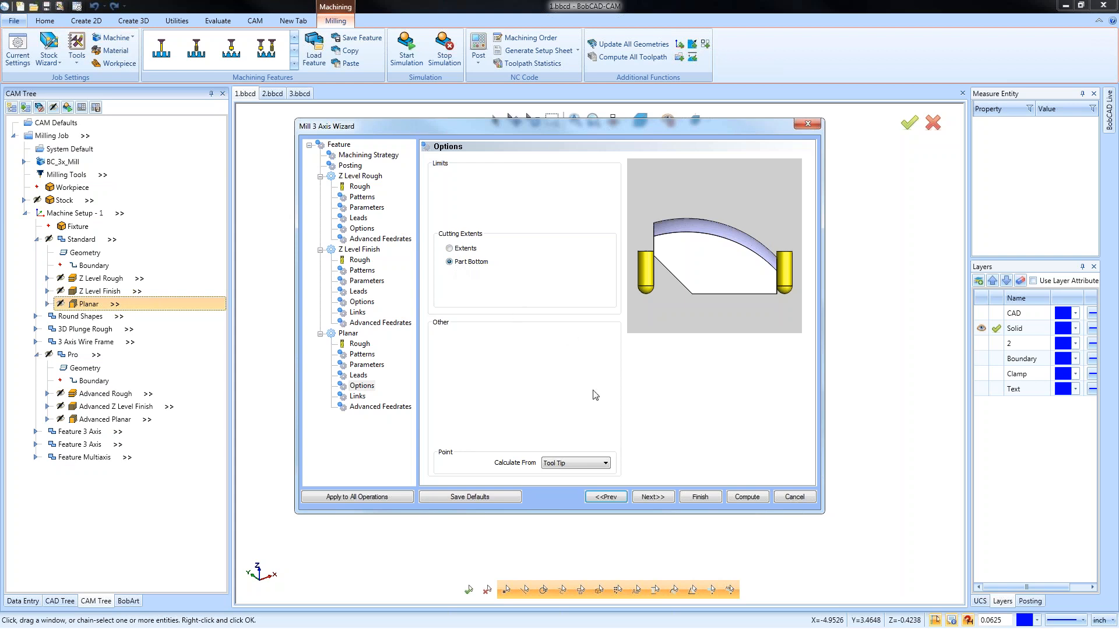
{"action": "left_click", "coordinate": [700, 497]}
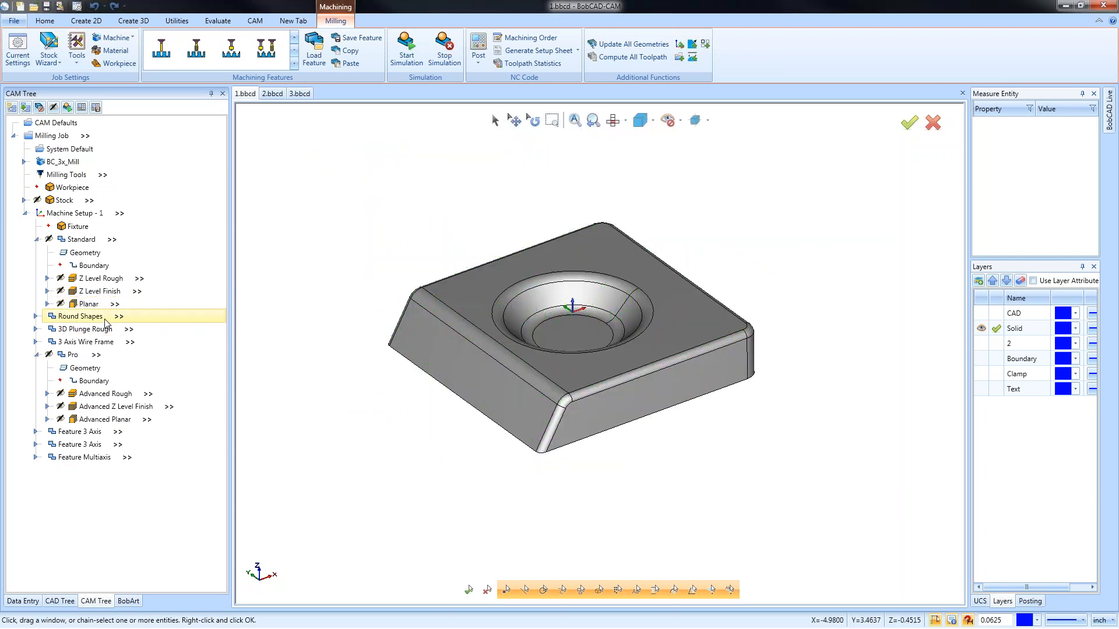
{"action": "right_click", "coordinate": [158, 303]}
{"action": "left_click", "coordinate": [174, 328]}
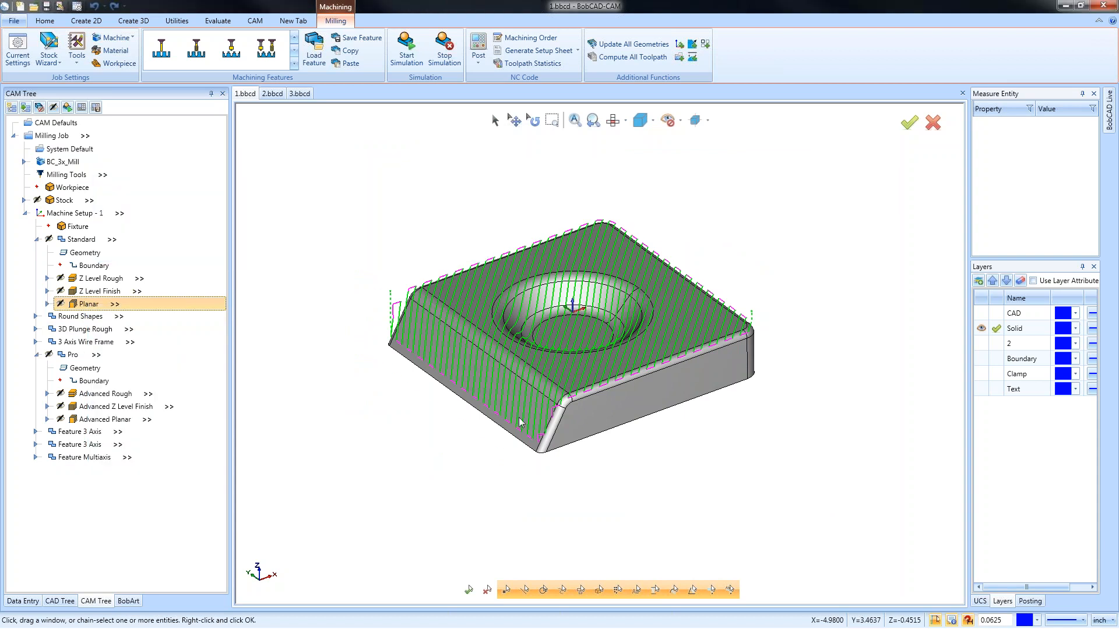
{"action": "middle_click_drag", "start_coordinate": [599, 424], "coordinate": [635, 425]}
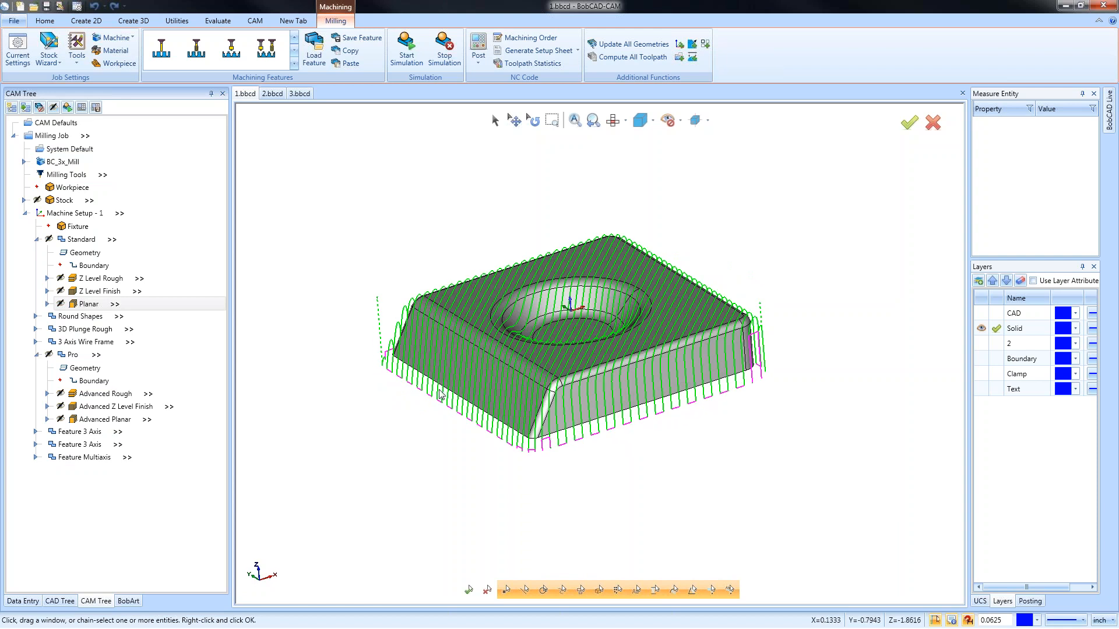
Step: Turn on Bottom of Job at -0.5000 in the Standard feature's Planar depth options and recompute its toolpath
{"action": "right_click", "coordinate": [91, 309]}
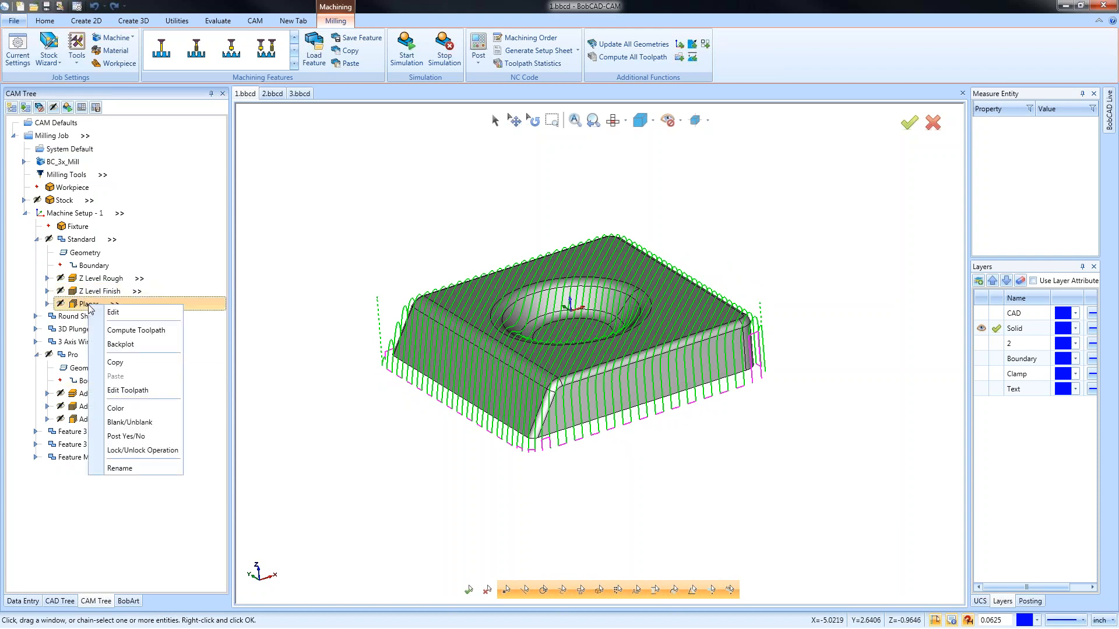
{"action": "left_click", "coordinate": [122, 315]}
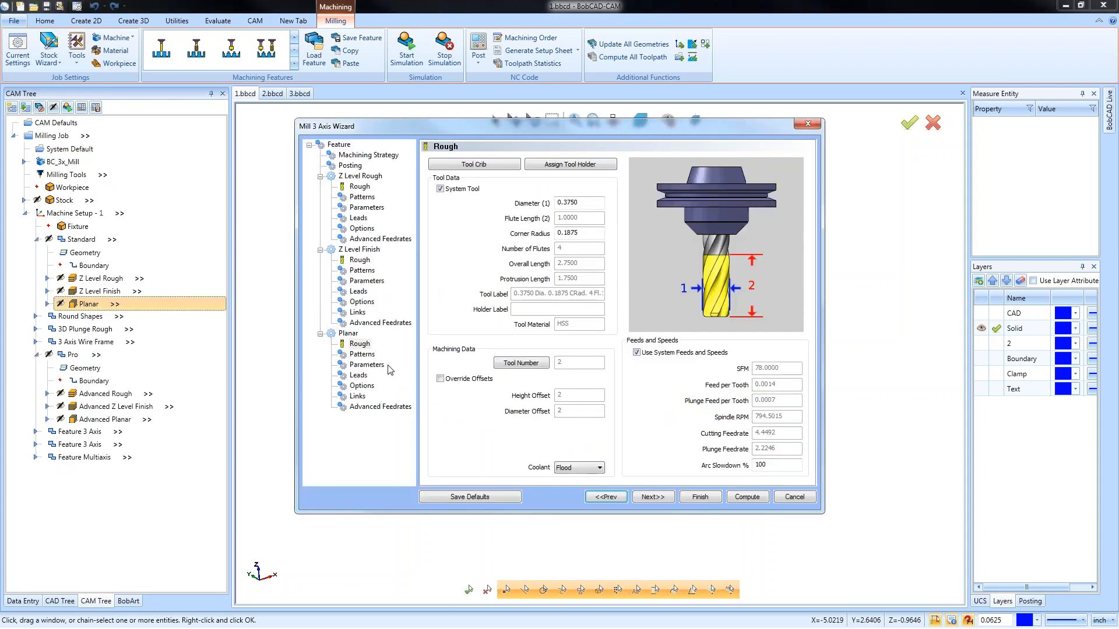
{"action": "left_click", "coordinate": [366, 365]}
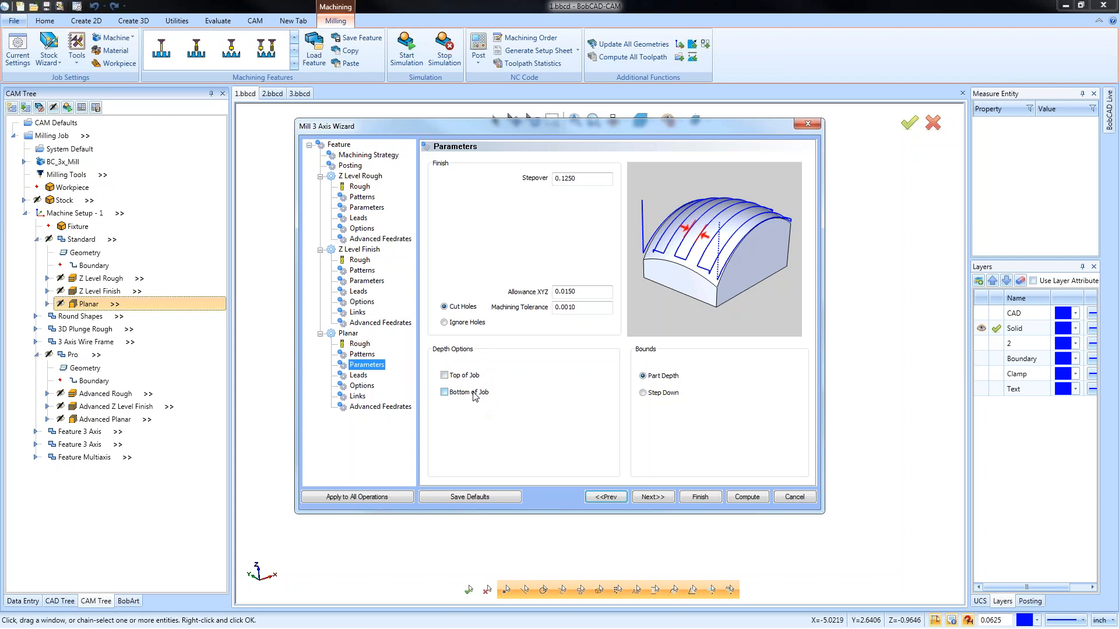
{"action": "left_click", "coordinate": [361, 386]}
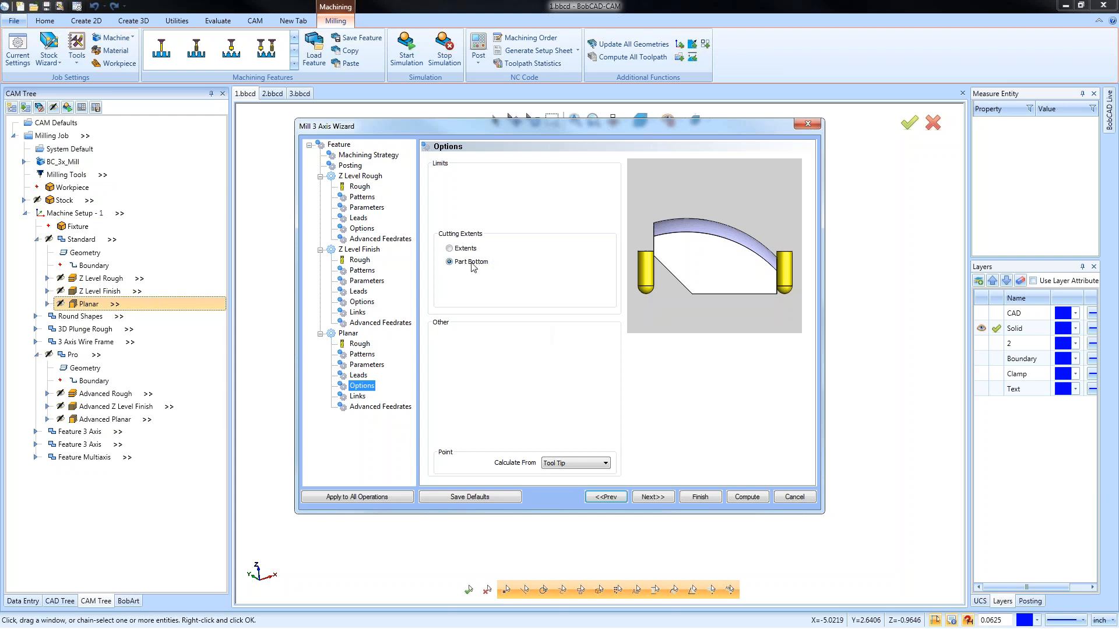
{"action": "left_click", "coordinate": [367, 365]}
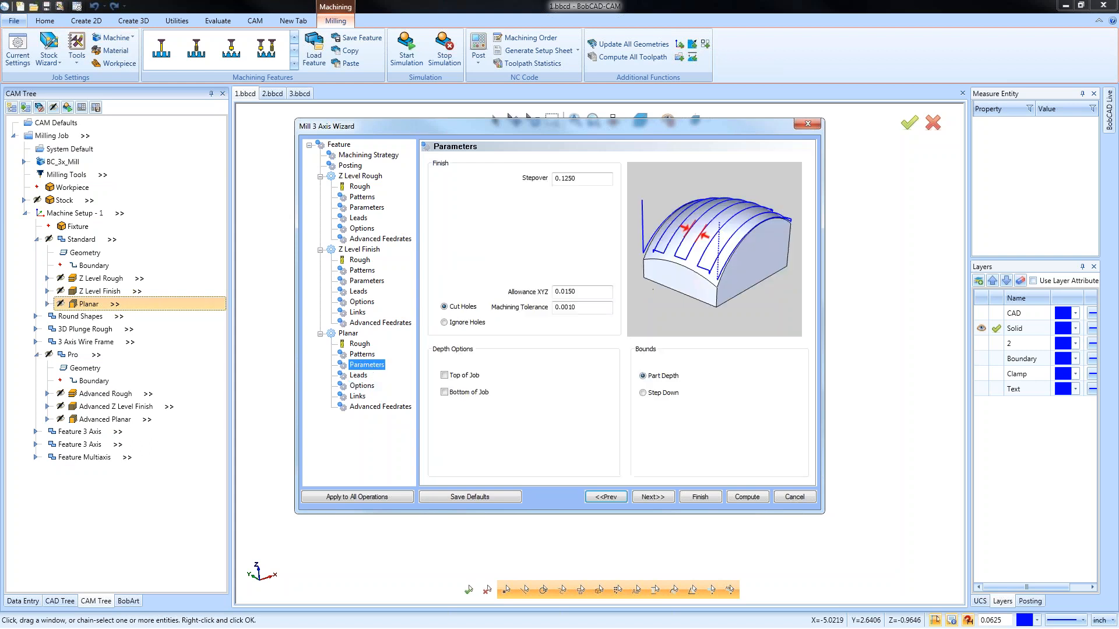
{"action": "left_click", "coordinate": [444, 392]}
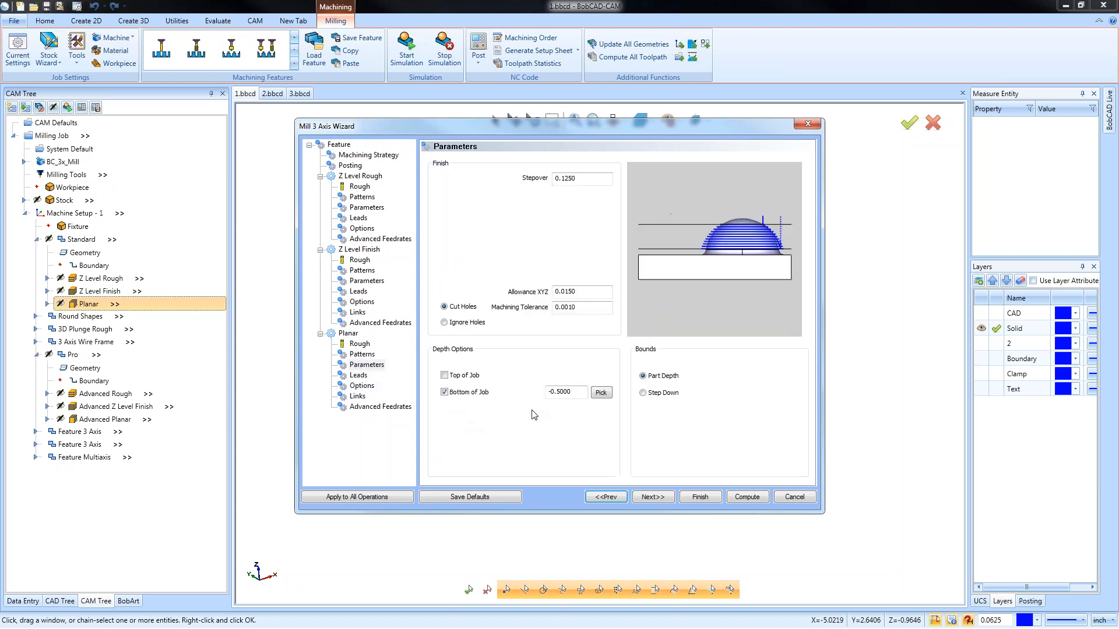
{"action": "left_click", "coordinate": [700, 497]}
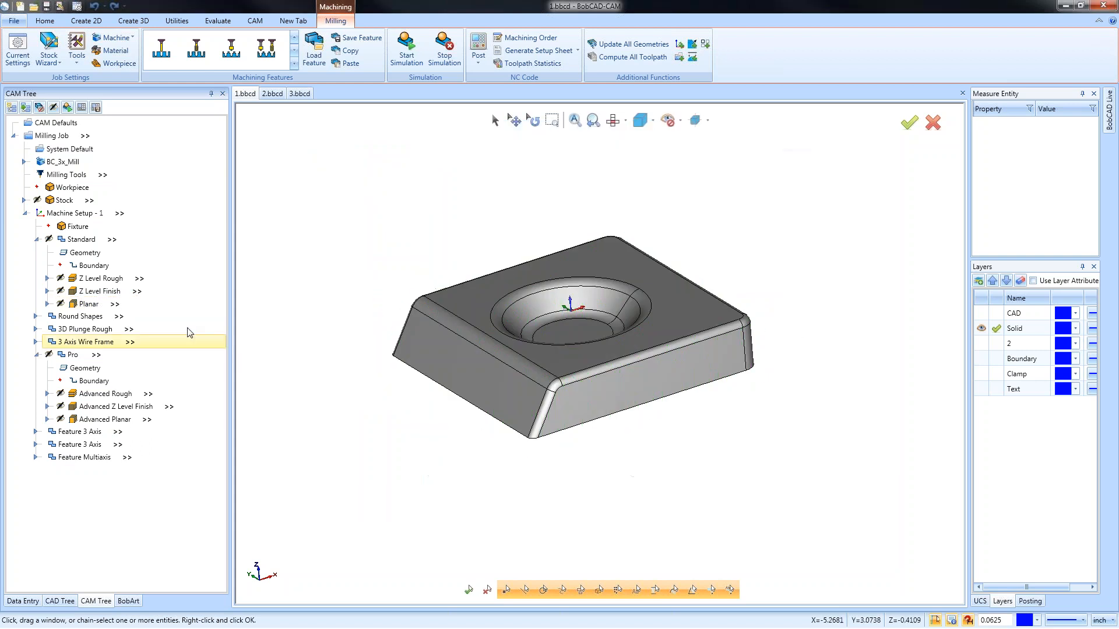
{"action": "right_click", "coordinate": [88, 309]}
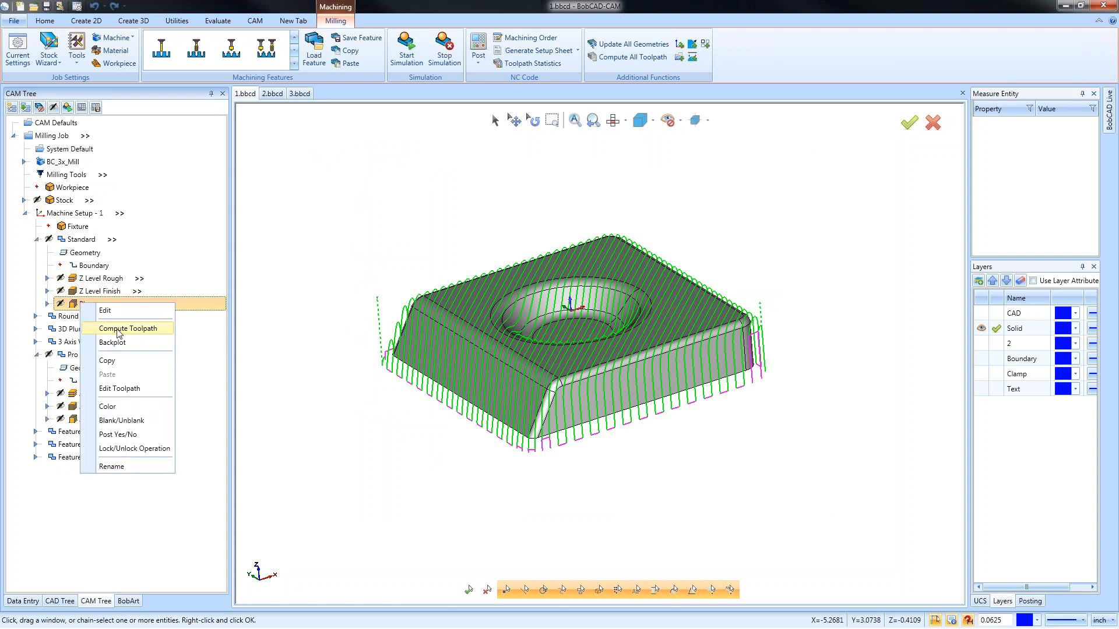
{"action": "left_click", "coordinate": [120, 325]}
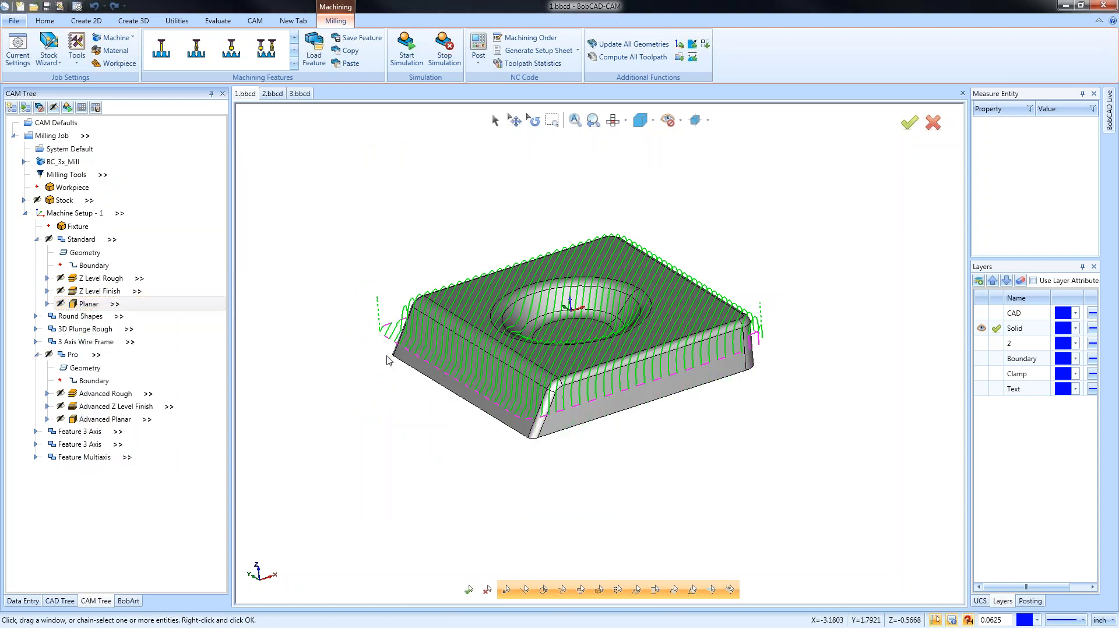
{"action": "middle_click_drag", "start_coordinate": [554, 420], "coordinate": [480, 429]}
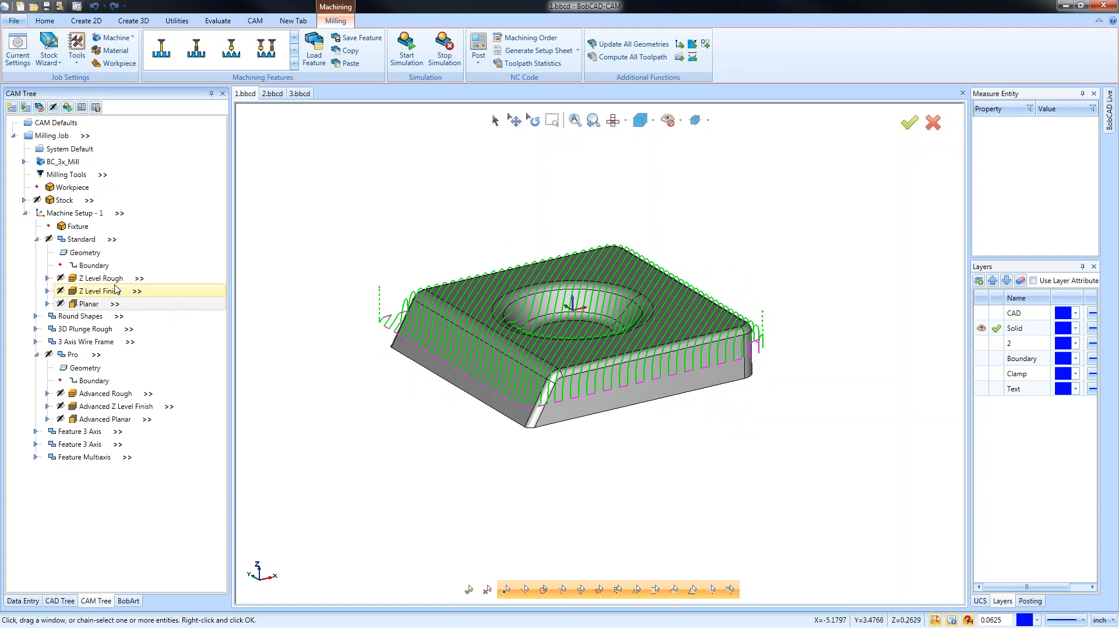
Step: Collapse the Standard feature and inspect the Advanced Rough and Advanced Z Level Finish toolpaths of the Pro feature
{"action": "left_click", "coordinate": [37, 241]}
{"action": "middle_click_drag", "start_coordinate": [647, 390], "coordinate": [538, 384]}
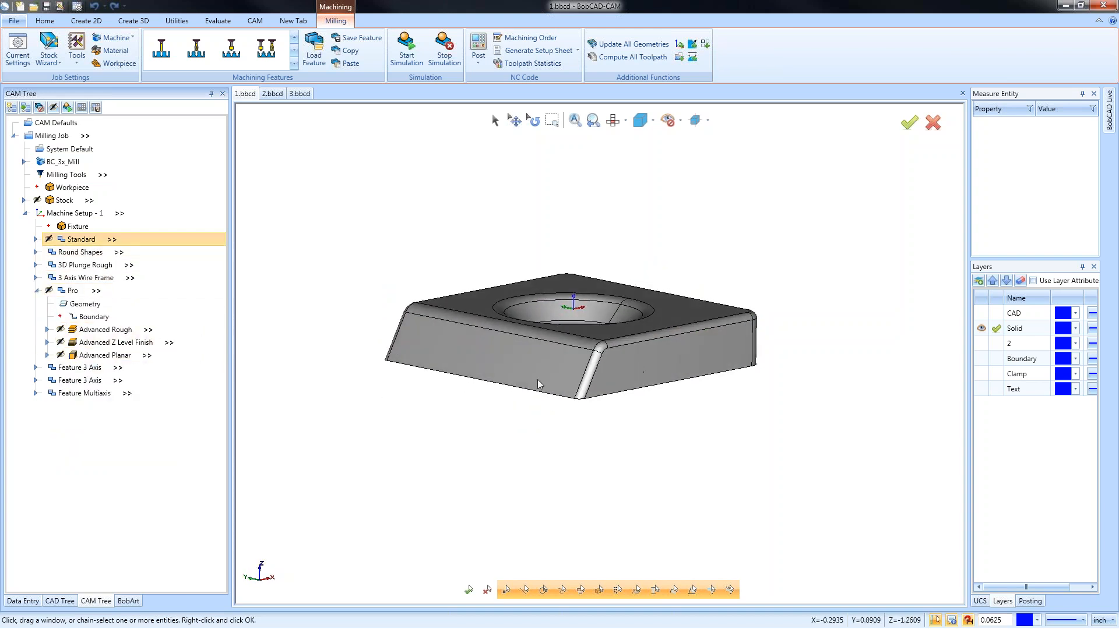
{"action": "left_click", "coordinate": [119, 332]}
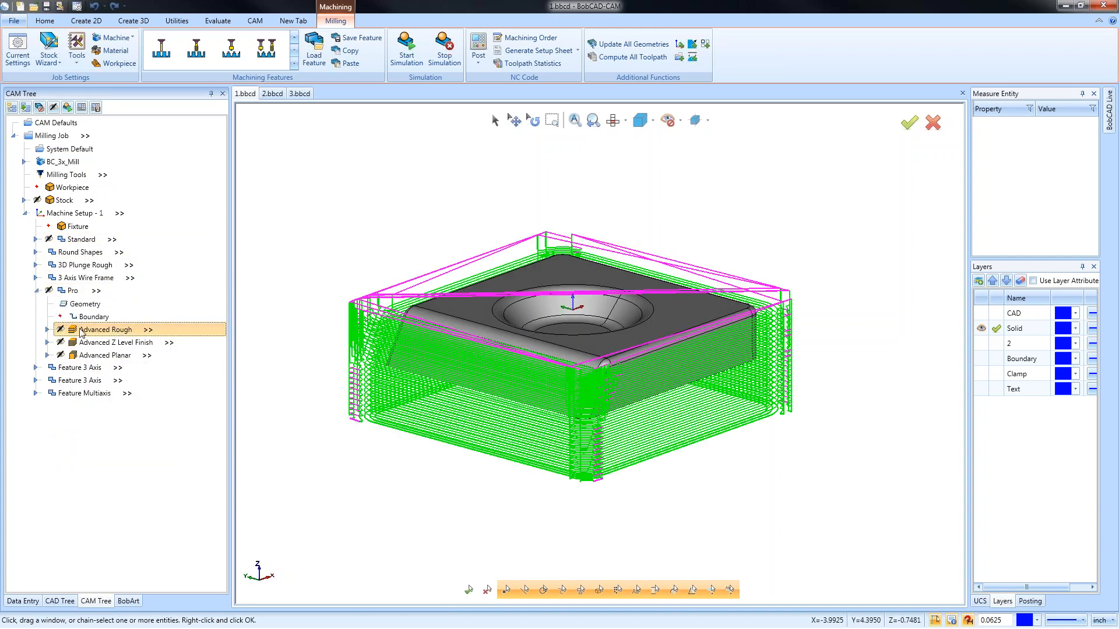
{"action": "left_click", "coordinate": [95, 344]}
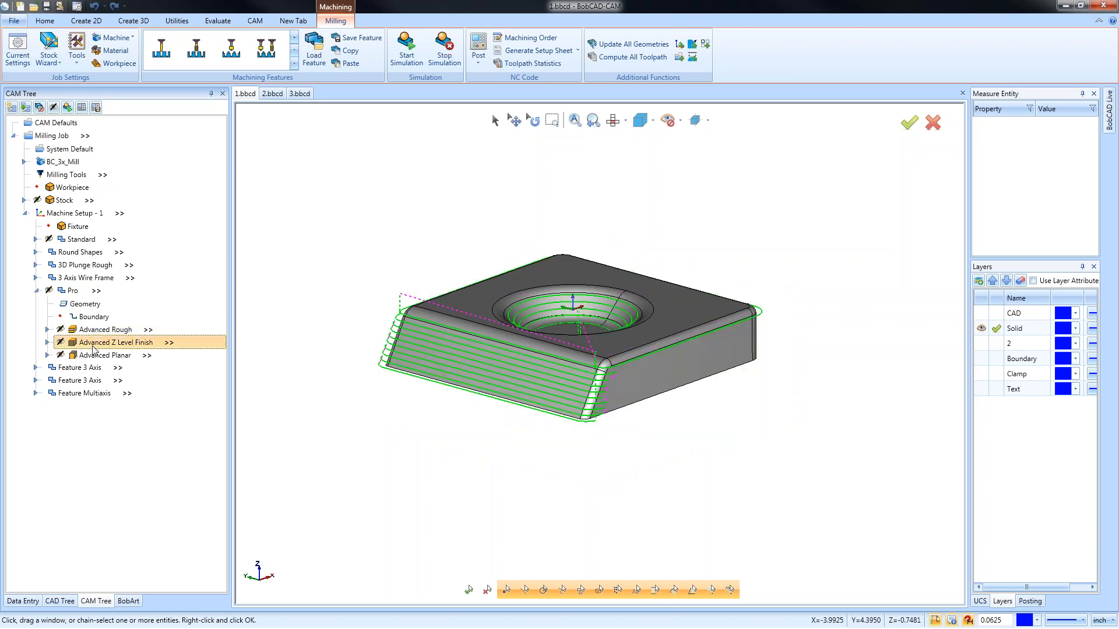
Step: Compare the Extents, Part Bottom and 3D Extents cutting extents options of the Pro feature's Advanced Z Level Finish
{"action": "right_click", "coordinate": [95, 346]}
{"action": "key", "text": "Return"}
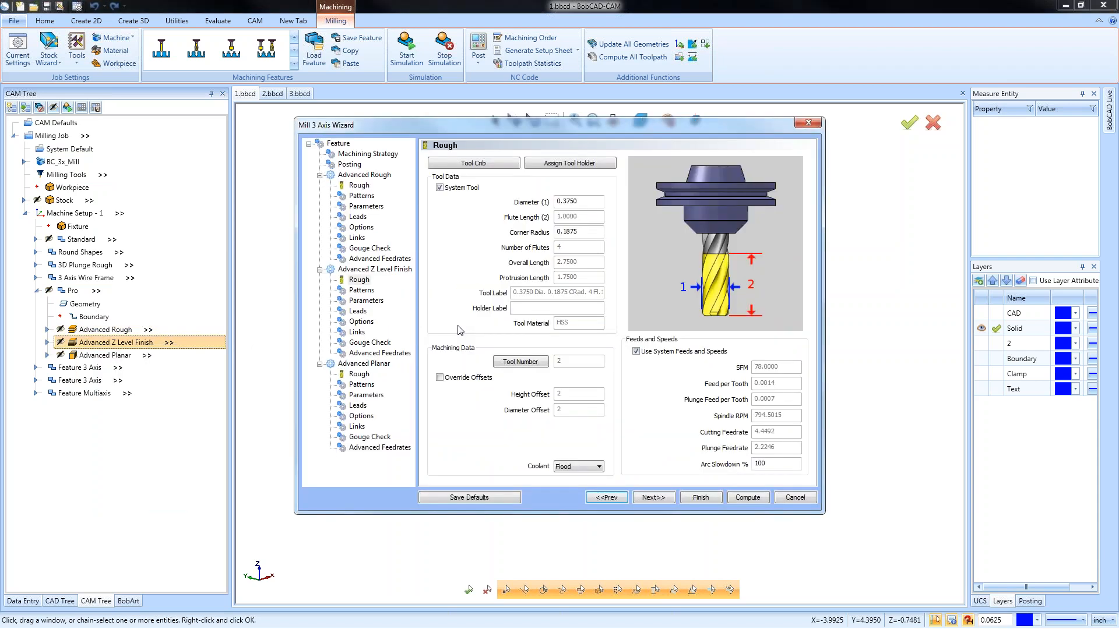
{"action": "left_click", "coordinate": [366, 301]}
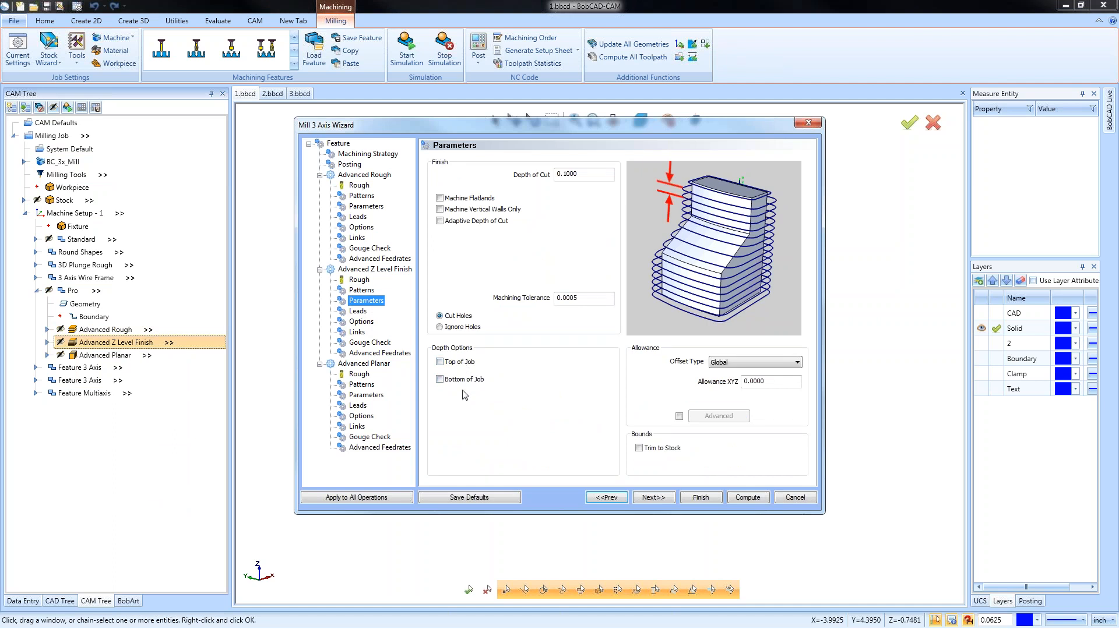
{"action": "left_click", "coordinate": [362, 322]}
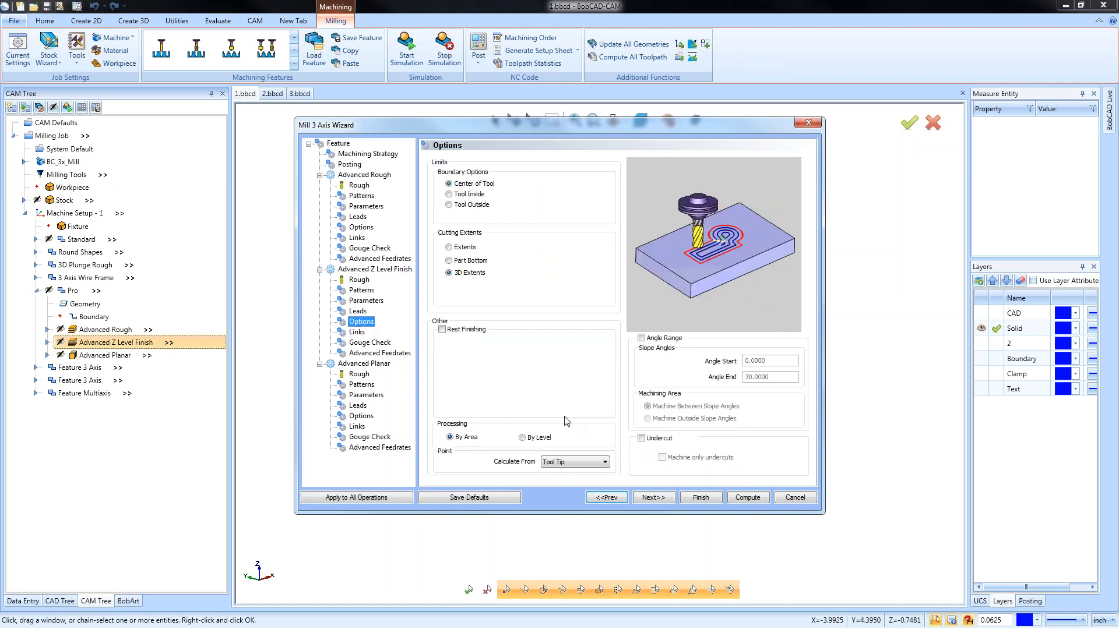
{"action": "left_click", "coordinate": [449, 247]}
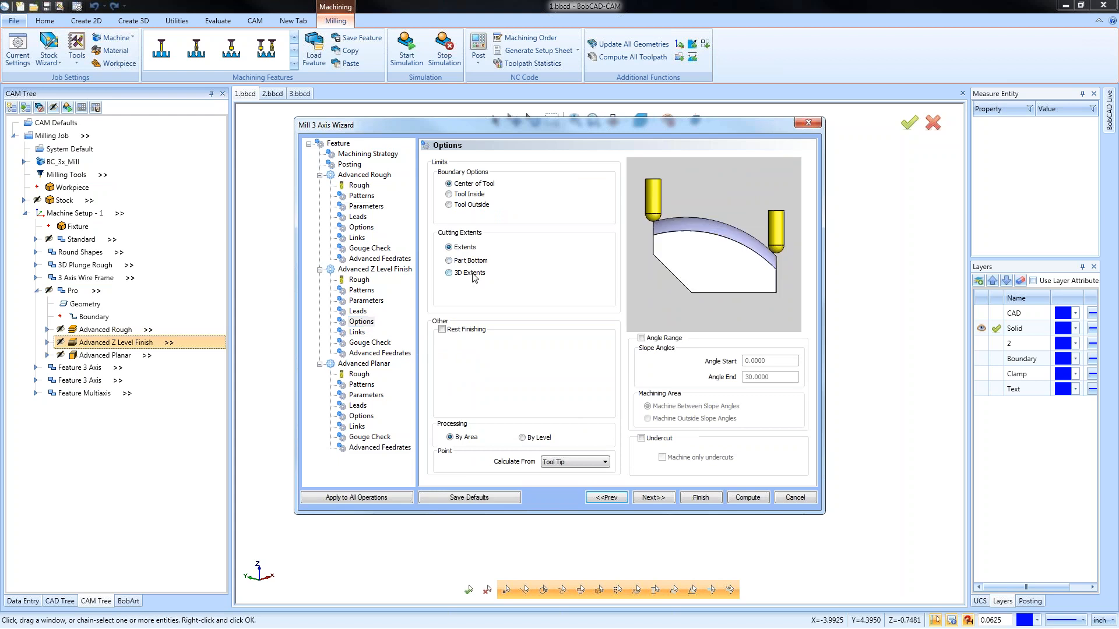
{"action": "left_click", "coordinate": [449, 261]}
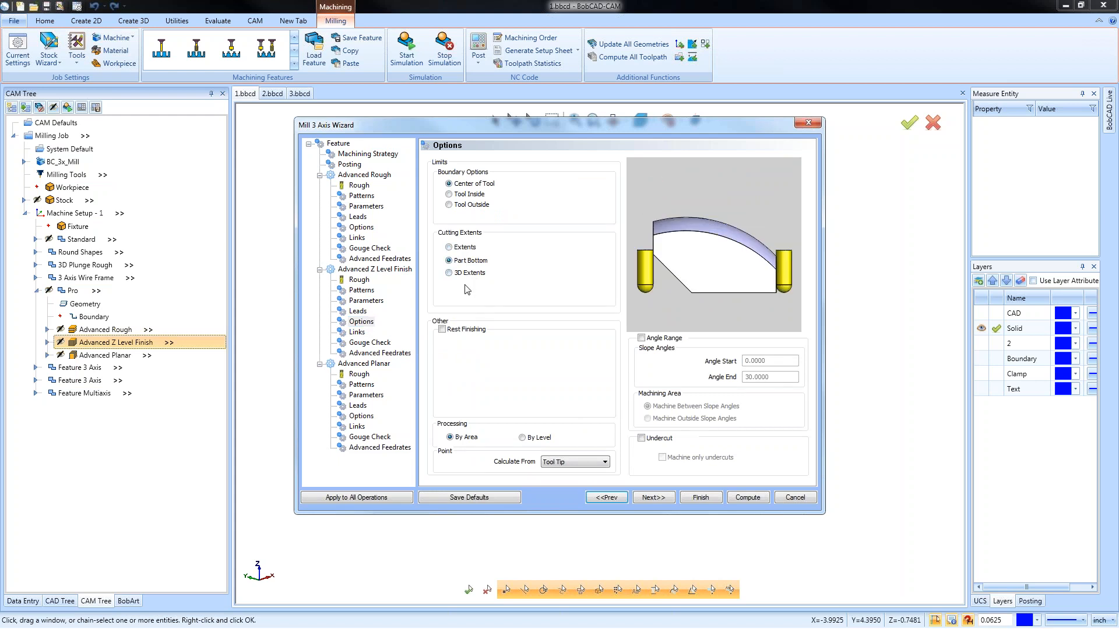
{"action": "left_click", "coordinate": [449, 273]}
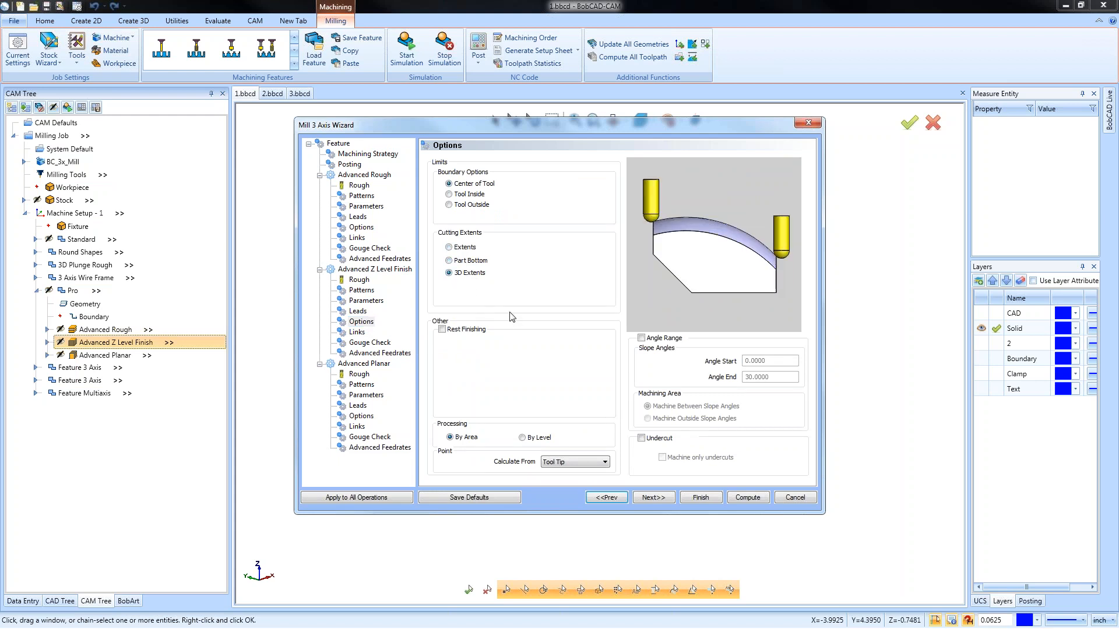
Step: Set the cutting extents of the Pro feature's Advanced Z Level Finish to Extents, recompute its toolpath and inspect the walls
{"action": "left_click", "coordinate": [450, 247]}
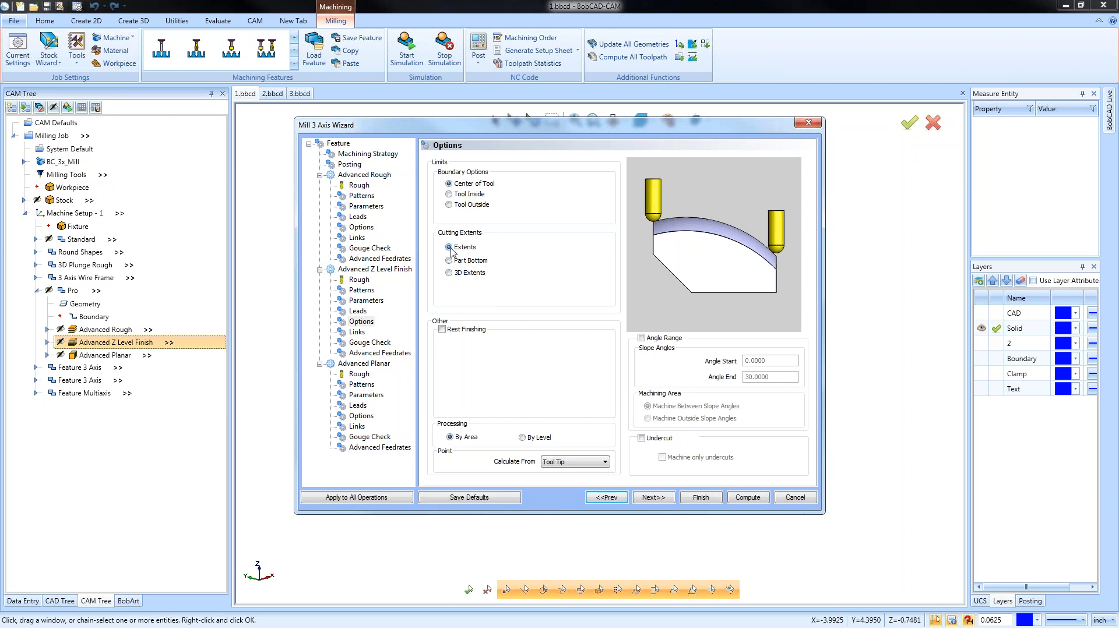
{"action": "left_click", "coordinate": [700, 497]}
{"action": "right_click", "coordinate": [156, 345]}
{"action": "left_click", "coordinate": [161, 371]}
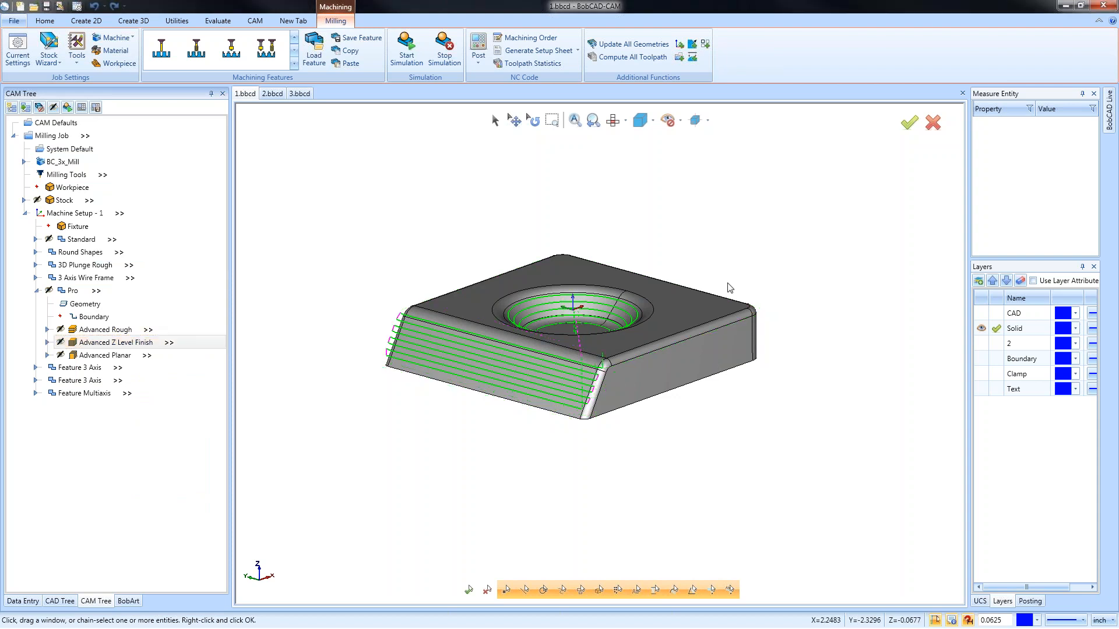
{"action": "middle_click_drag", "start_coordinate": [601, 385], "coordinate": [598, 425]}
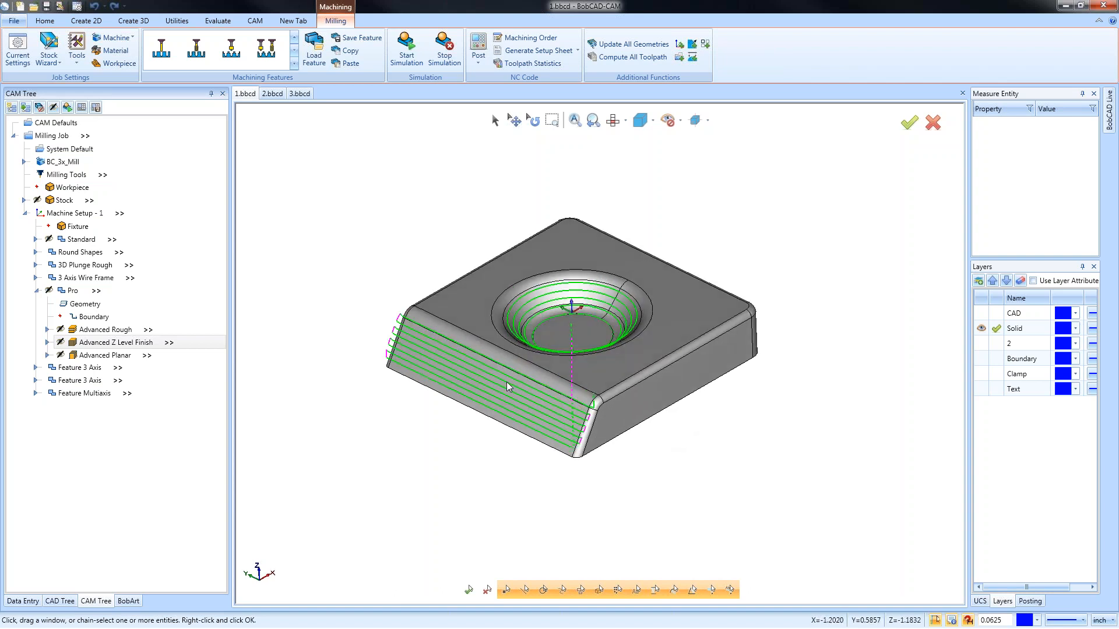
{"action": "middle_click_drag", "start_coordinate": [506, 382], "coordinate": [614, 406]}
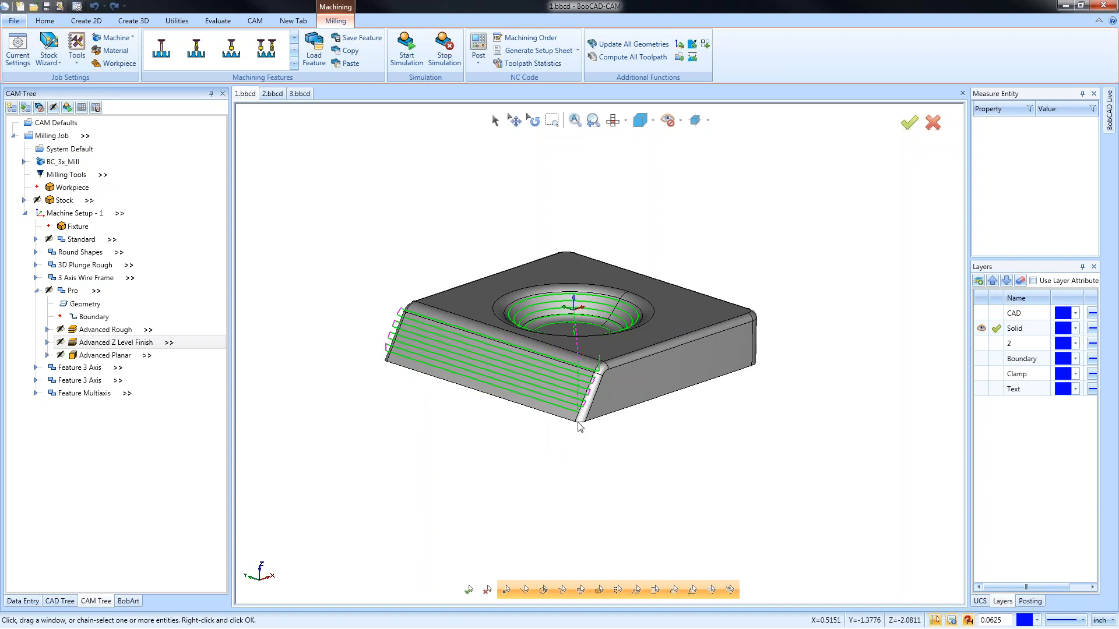
Step: Turn on Bottom of Job at -1 in the Advanced Z Level Finish depth options and recompute its toolpath
{"action": "right_click", "coordinate": [114, 343]}
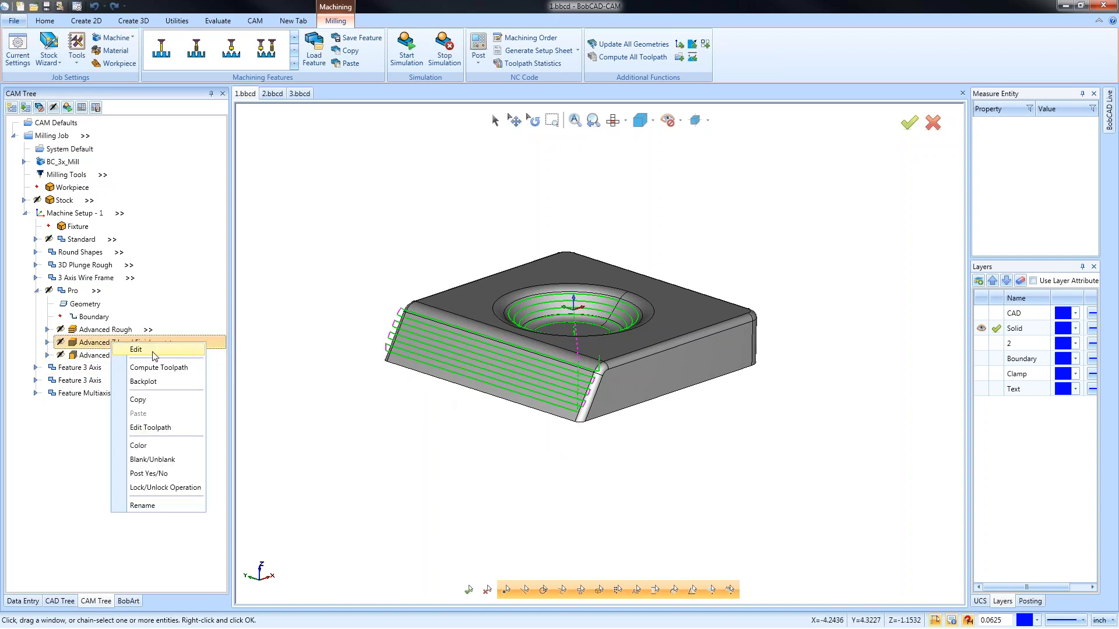
{"action": "left_click", "coordinate": [155, 350]}
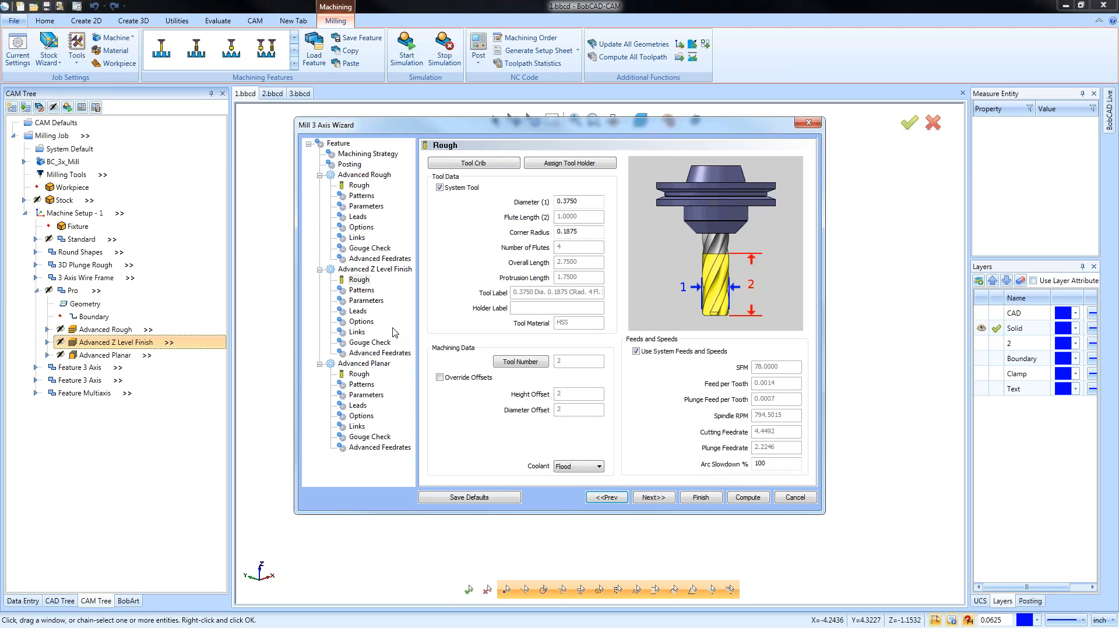
{"action": "left_click", "coordinate": [366, 301]}
{"action": "left_click", "coordinate": [440, 379]}
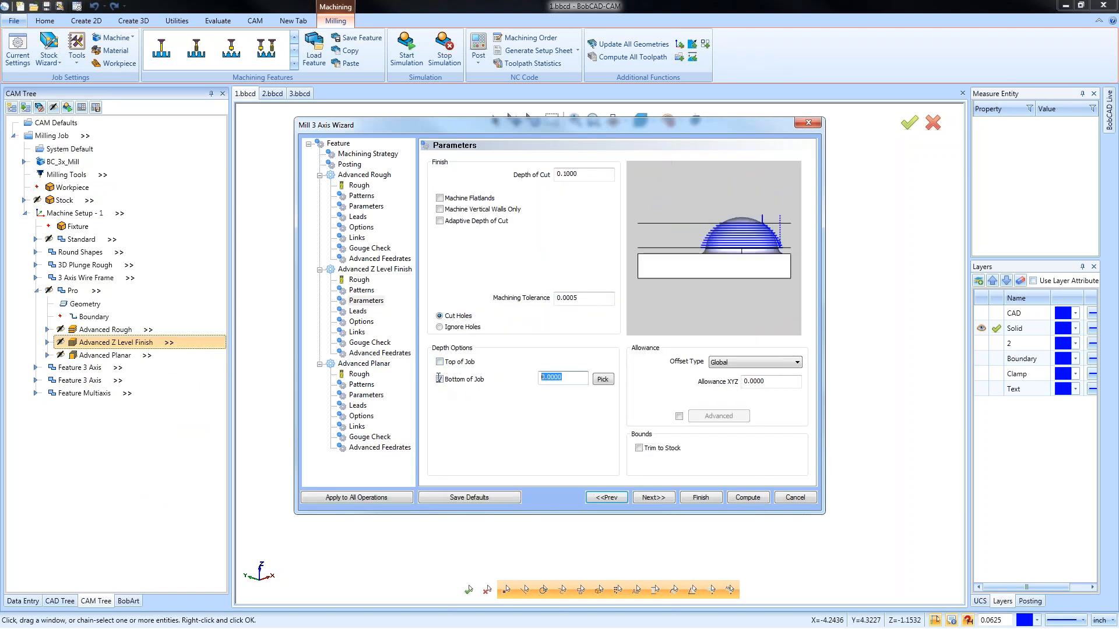
{"action": "type", "text": "-1"}
{"action": "left_click", "coordinate": [700, 497]}
{"action": "right_click", "coordinate": [107, 344]}
{"action": "left_click", "coordinate": [156, 364]}
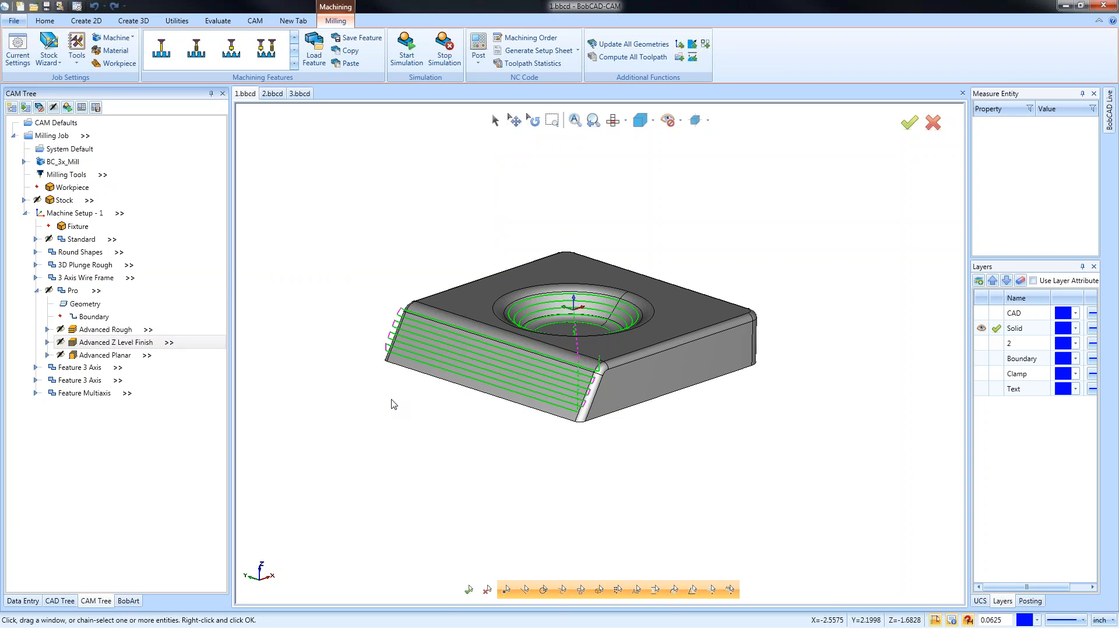
Step: Turn off Bottom of Job in the depth options of the Pro feature's Advanced Z Level Finish
{"action": "right_click", "coordinate": [131, 344]}
{"action": "left_click", "coordinate": [184, 353]}
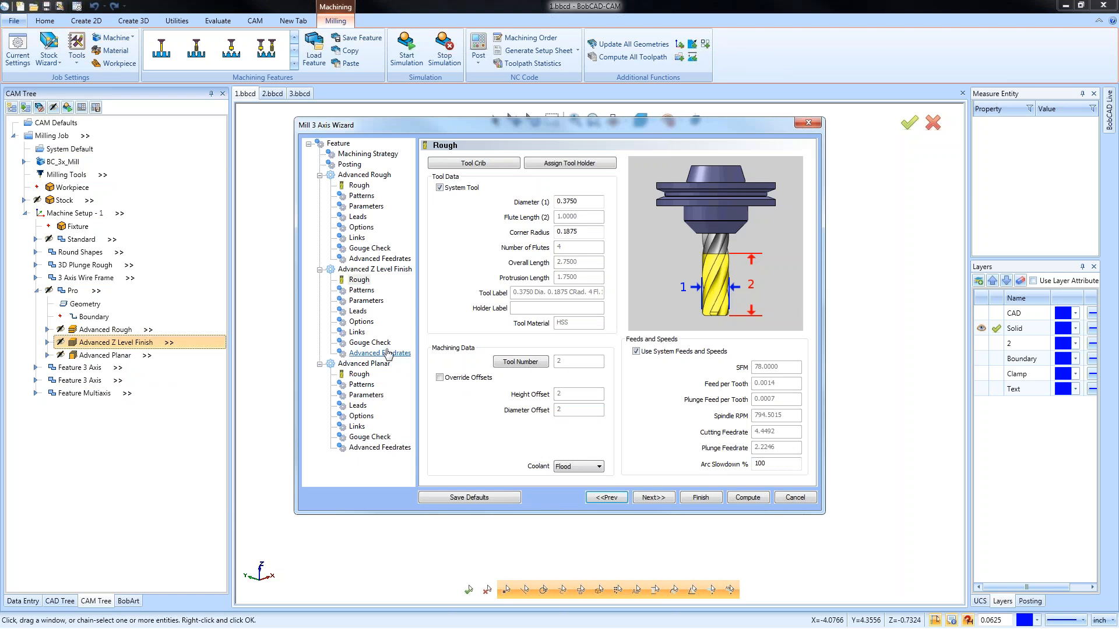
{"action": "left_click", "coordinate": [366, 300]}
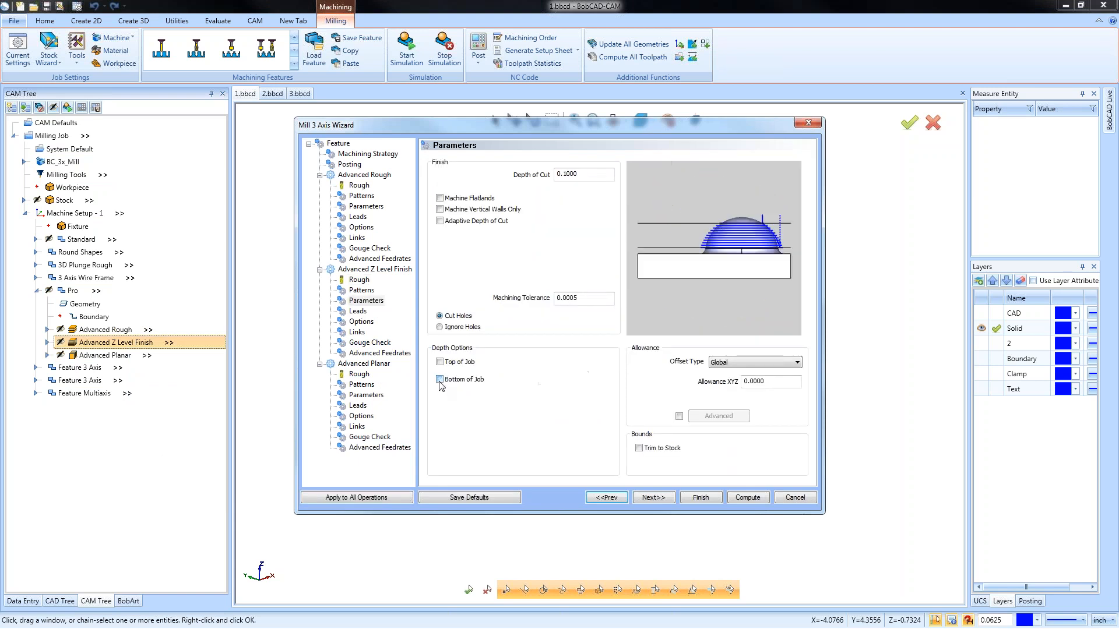
Step: Set the Advanced Z Level Finish cutting extents to Part Bottom, recompute its toolpath and inspect it around the part
{"action": "left_click", "coordinate": [362, 323]}
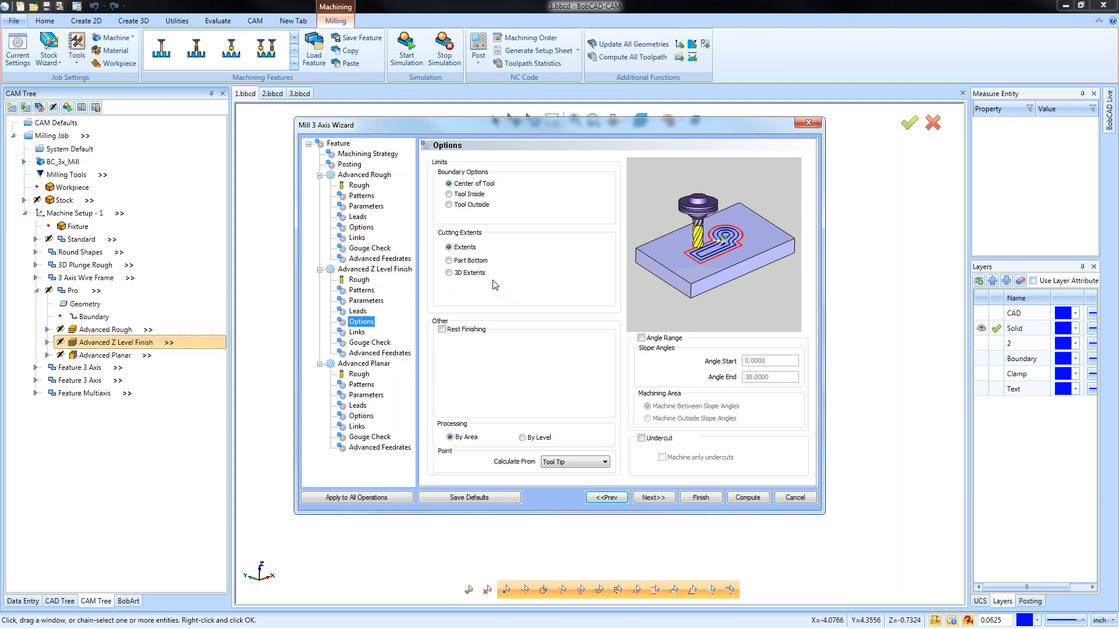
{"action": "left_click", "coordinate": [449, 261]}
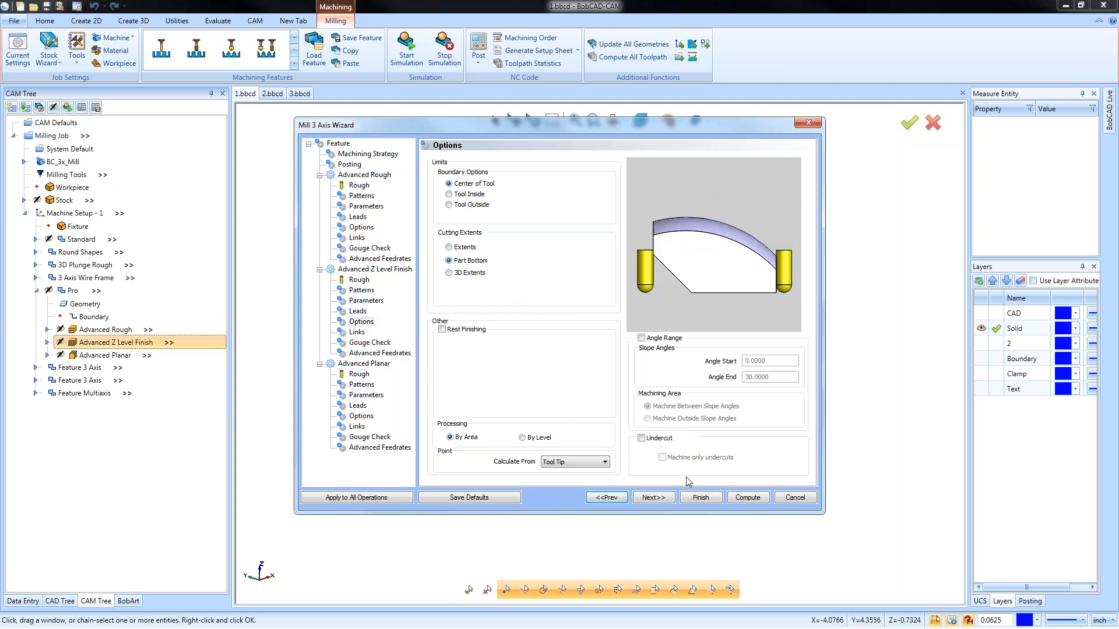
{"action": "left_click", "coordinate": [702, 497]}
{"action": "right_click", "coordinate": [119, 342]}
{"action": "left_click", "coordinate": [182, 366]}
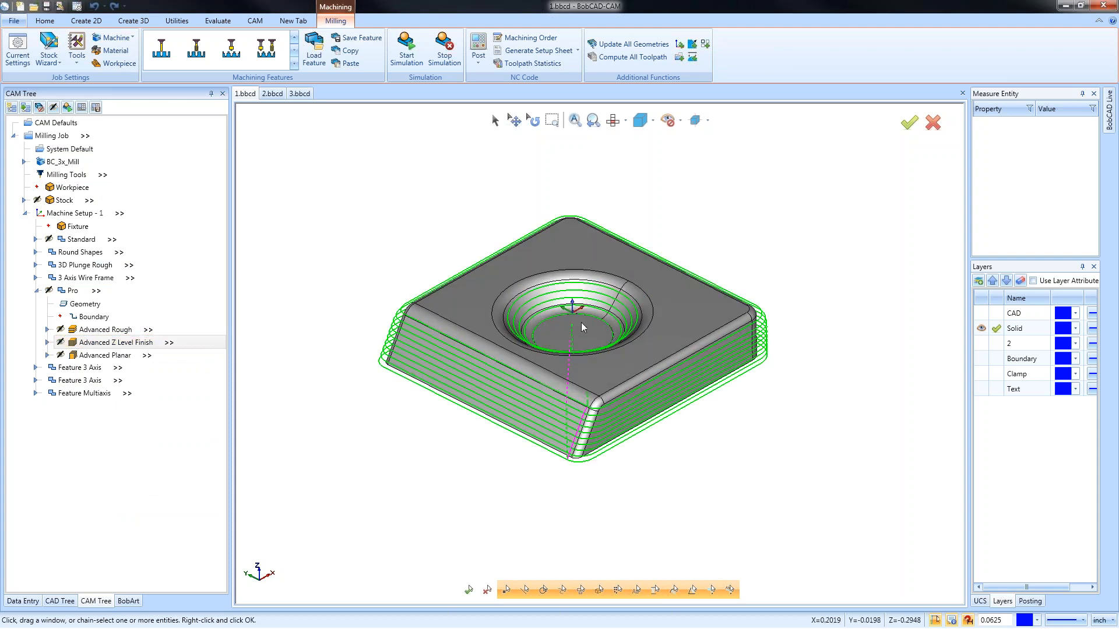
{"action": "middle_click_drag", "start_coordinate": [533, 377], "coordinate": [528, 358]}
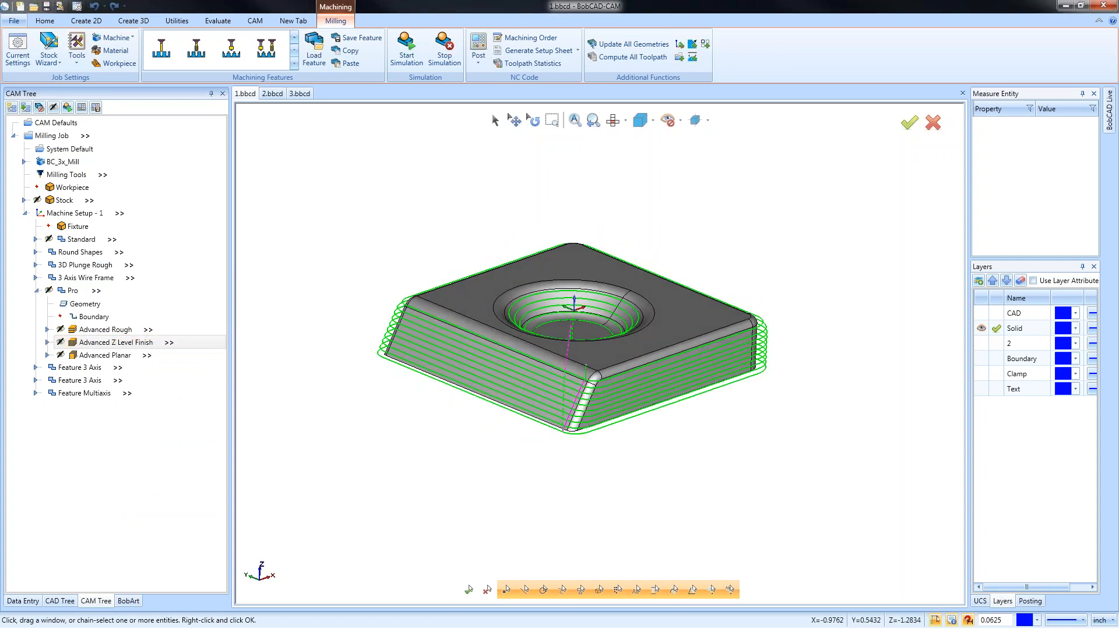
Step: Reopen the Advanced Z Level Finish options and compare the illustrations of the three cutting extents choices
{"action": "right_click", "coordinate": [100, 342]}
{"action": "left_click", "coordinate": [146, 352]}
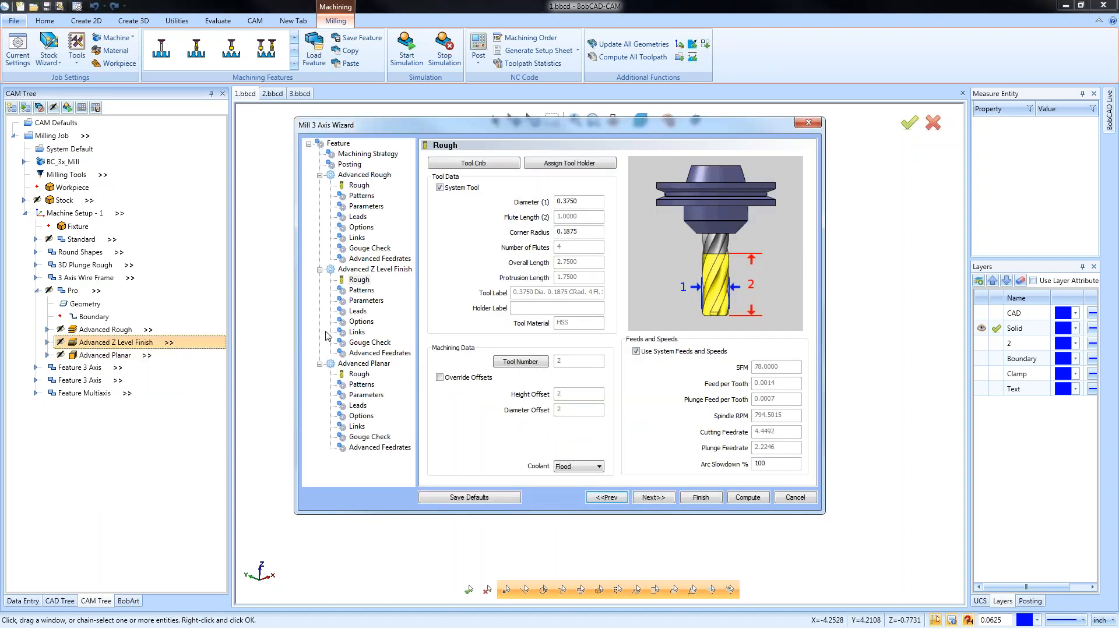
{"action": "left_click", "coordinate": [361, 322]}
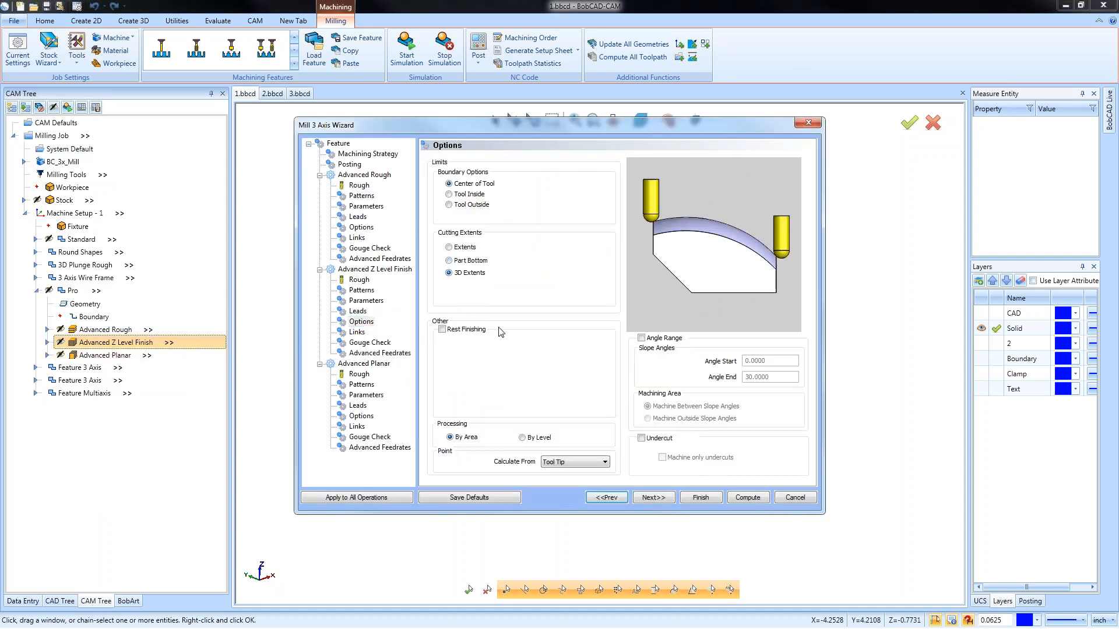
{"action": "left_click", "coordinate": [449, 247]}
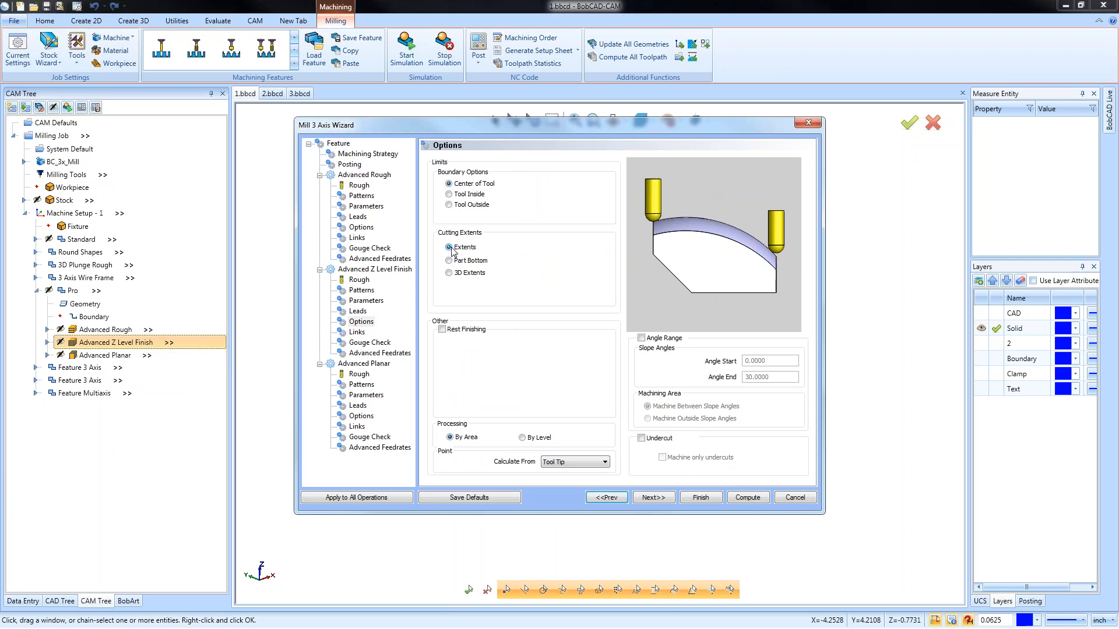
{"action": "left_click", "coordinate": [449, 273]}
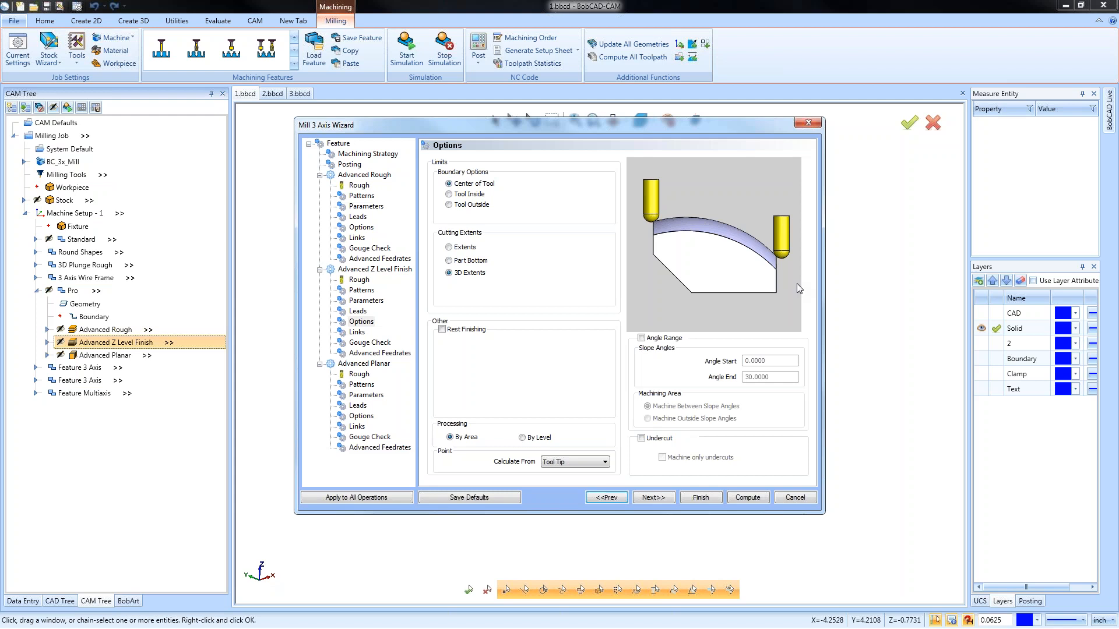
{"action": "left_click", "coordinate": [451, 248]}
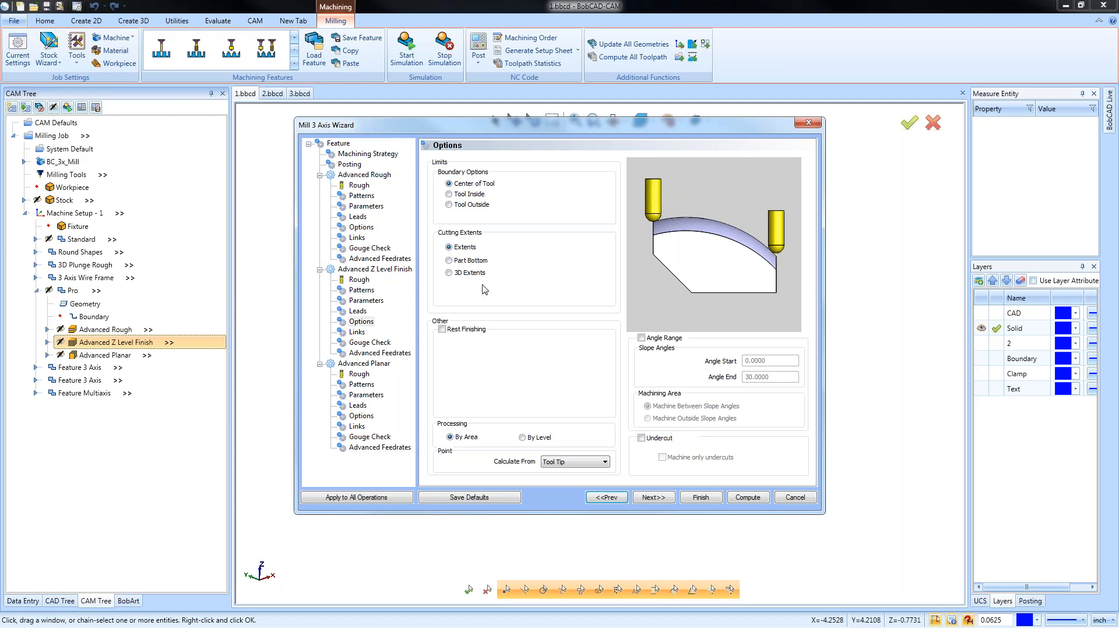
{"action": "left_click", "coordinate": [451, 260]}
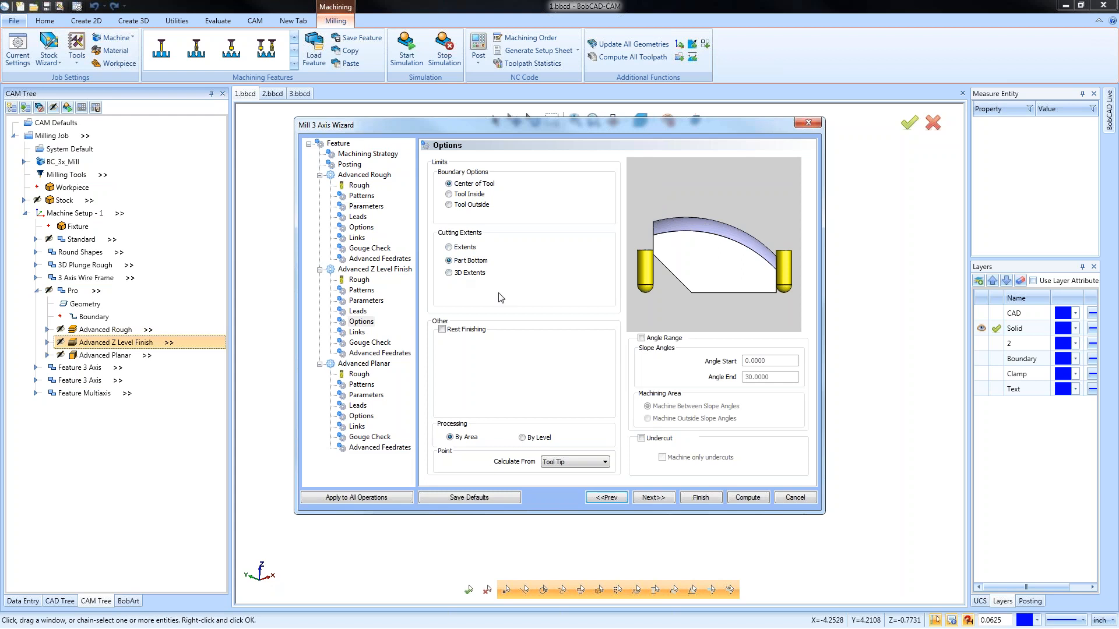
Step: Set the Advanced Z Level Finish cutting extents to 3D Extents, recompute its toolpath and inspect it from several angles
{"action": "left_click", "coordinate": [449, 273]}
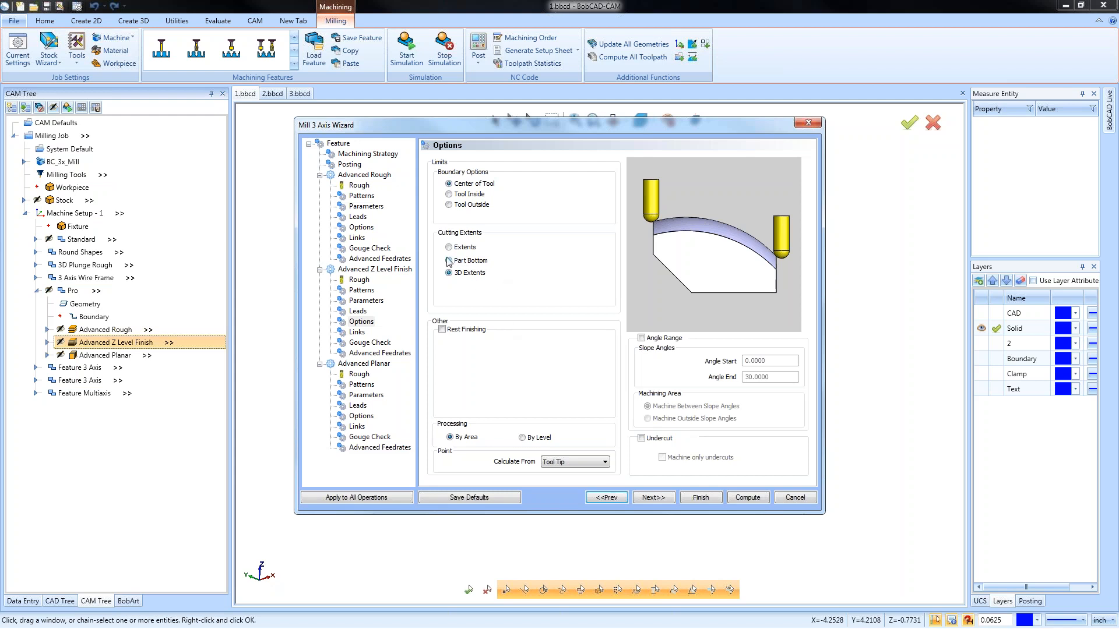
{"action": "left_click", "coordinate": [700, 499]}
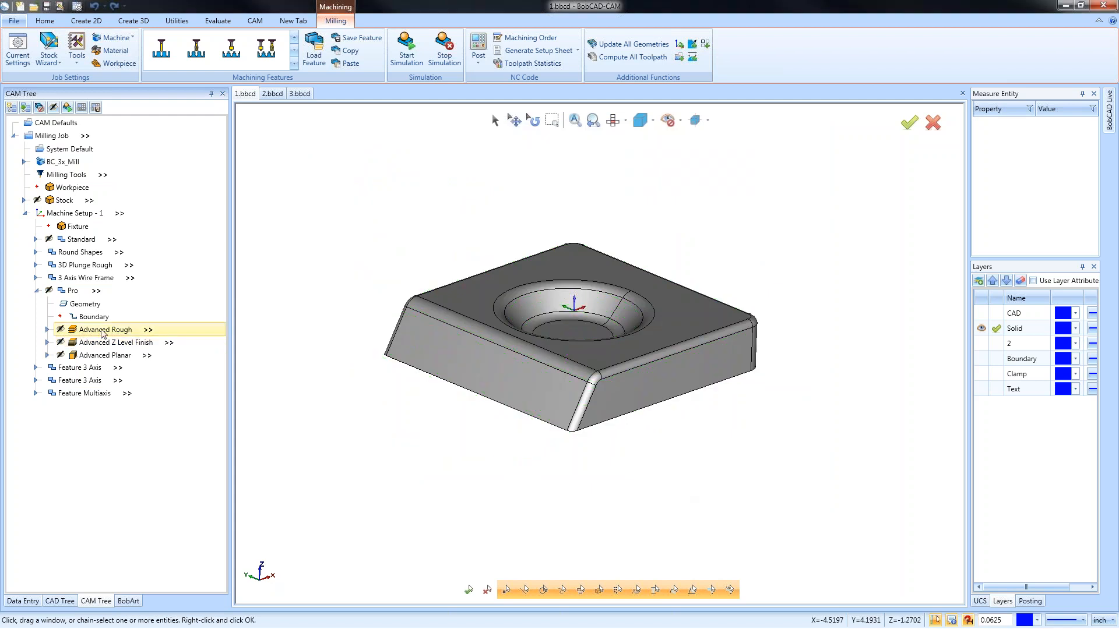
{"action": "right_click", "coordinate": [108, 343]}
{"action": "left_click", "coordinate": [153, 366]}
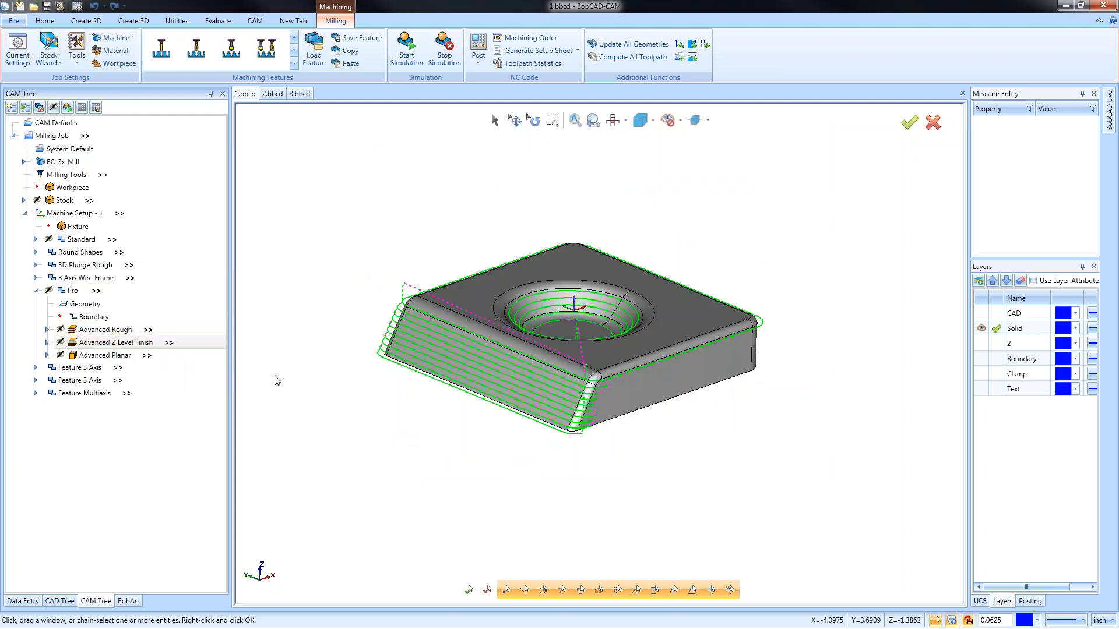
{"action": "middle_click_drag", "start_coordinate": [719, 392], "coordinate": [472, 382]}
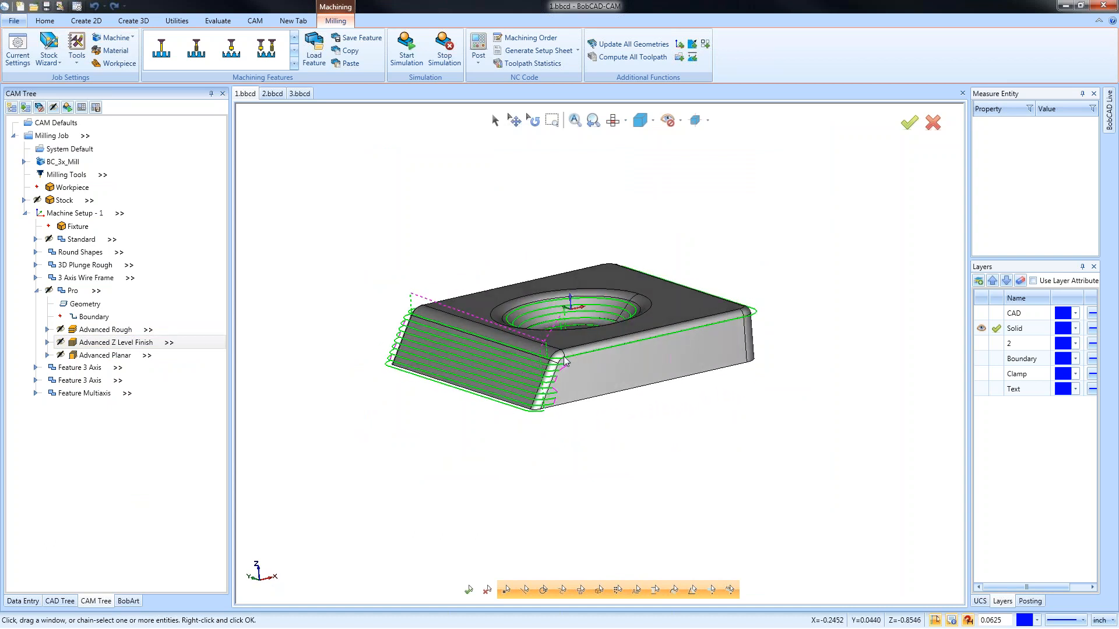
{"action": "middle_click_drag", "start_coordinate": [647, 385], "coordinate": [616, 405]}
{"action": "middle_click_drag", "start_coordinate": [759, 349], "coordinate": [659, 418]}
{"action": "middle_click_drag", "start_coordinate": [606, 315], "coordinate": [627, 338]}
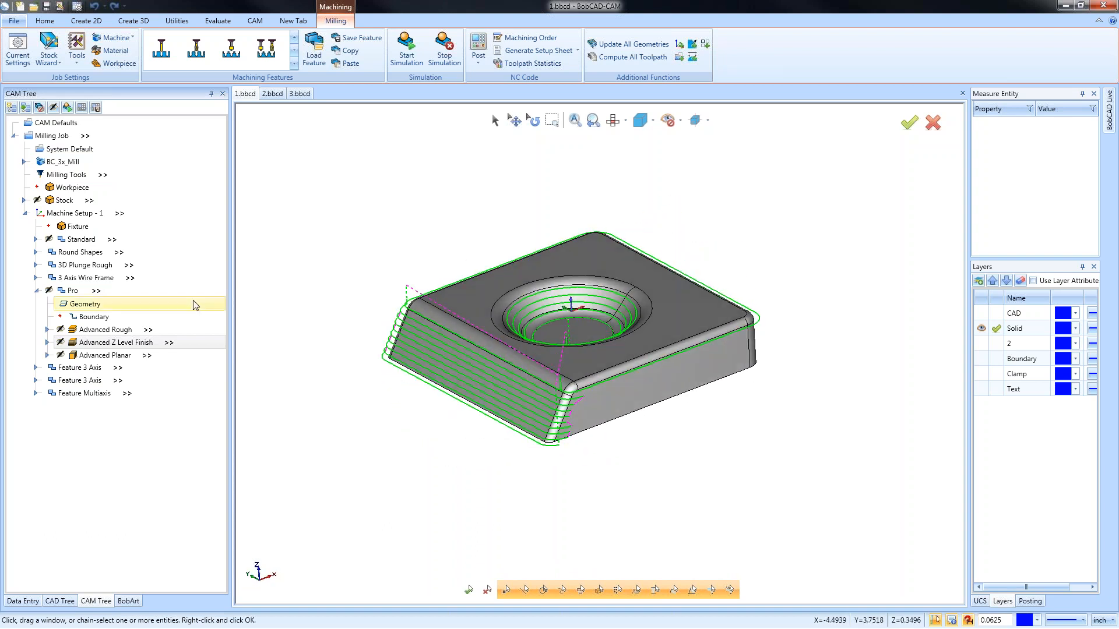
Step: Set the cutting extents of the Pro feature's Advanced Z Level Finish to Part Bottom
{"action": "right_click", "coordinate": [91, 344]}
{"action": "left_click", "coordinate": [115, 352]}
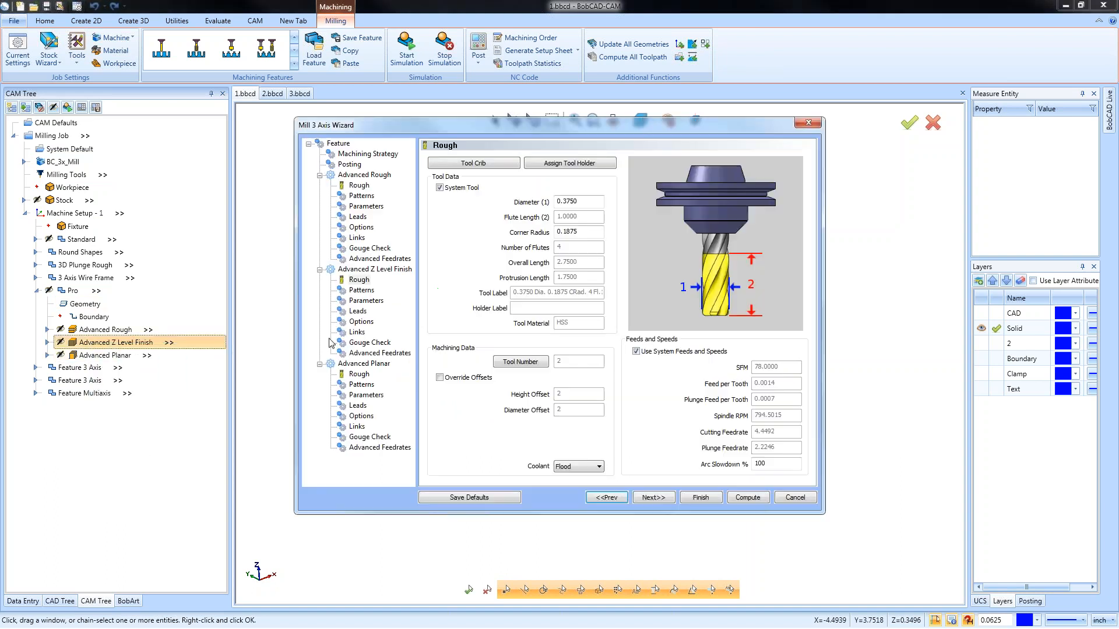
{"action": "left_click", "coordinate": [361, 322]}
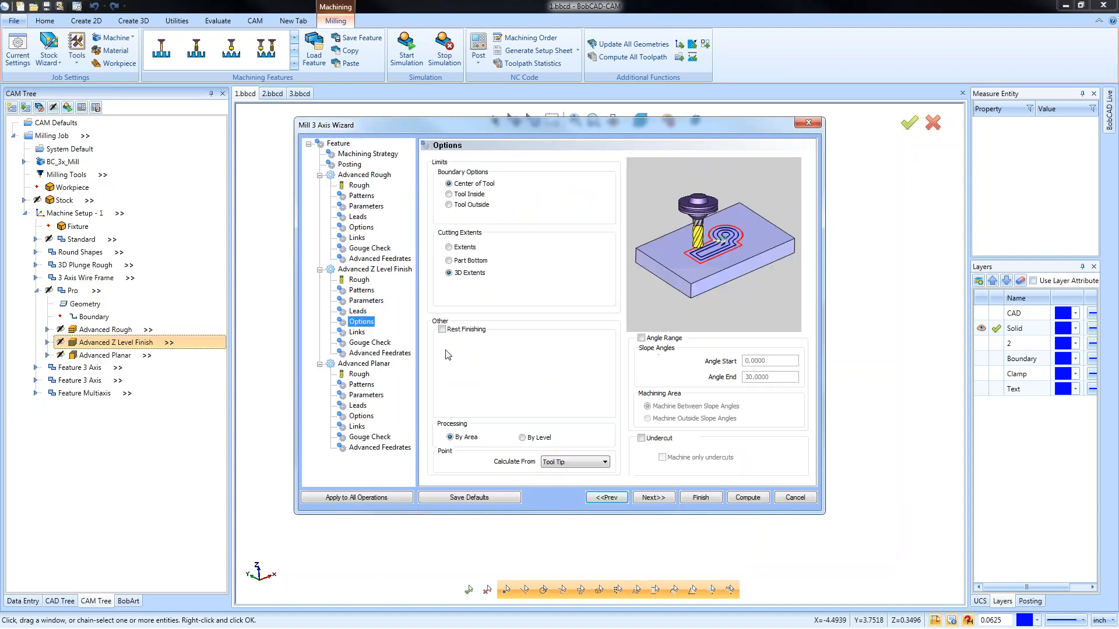
{"action": "left_click", "coordinate": [449, 261]}
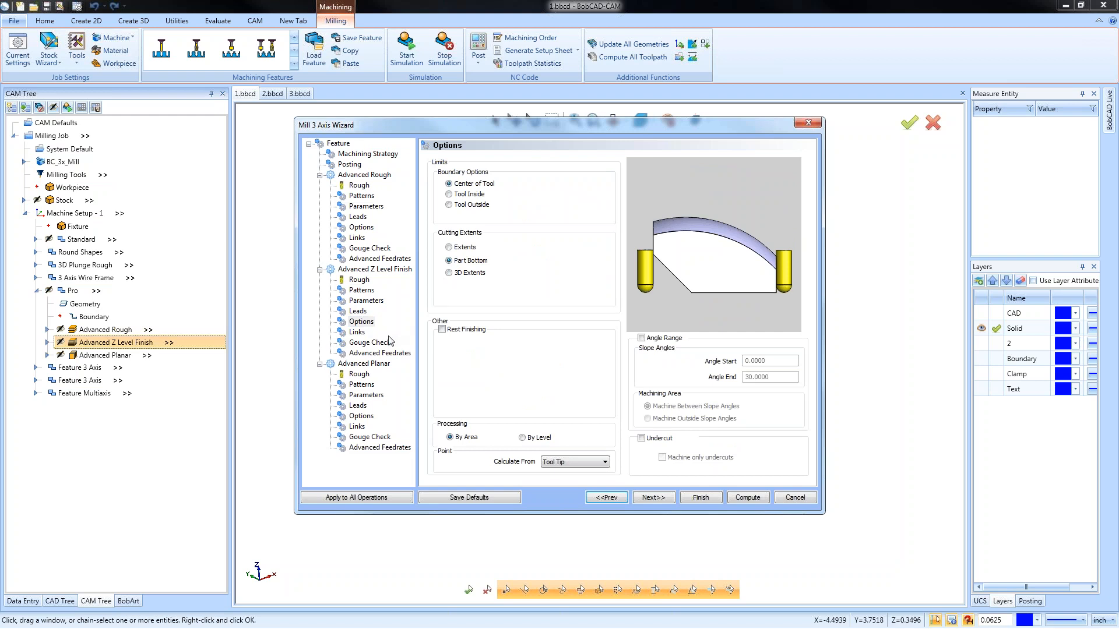
Step: Compare the illustrations of Machine Flatlands, Machine Vertical Walls Only and Adaptive Depth of Cut in the Advanced Z Level Finish parameters
{"action": "left_click", "coordinate": [362, 290]}
{"action": "left_click", "coordinate": [366, 300]}
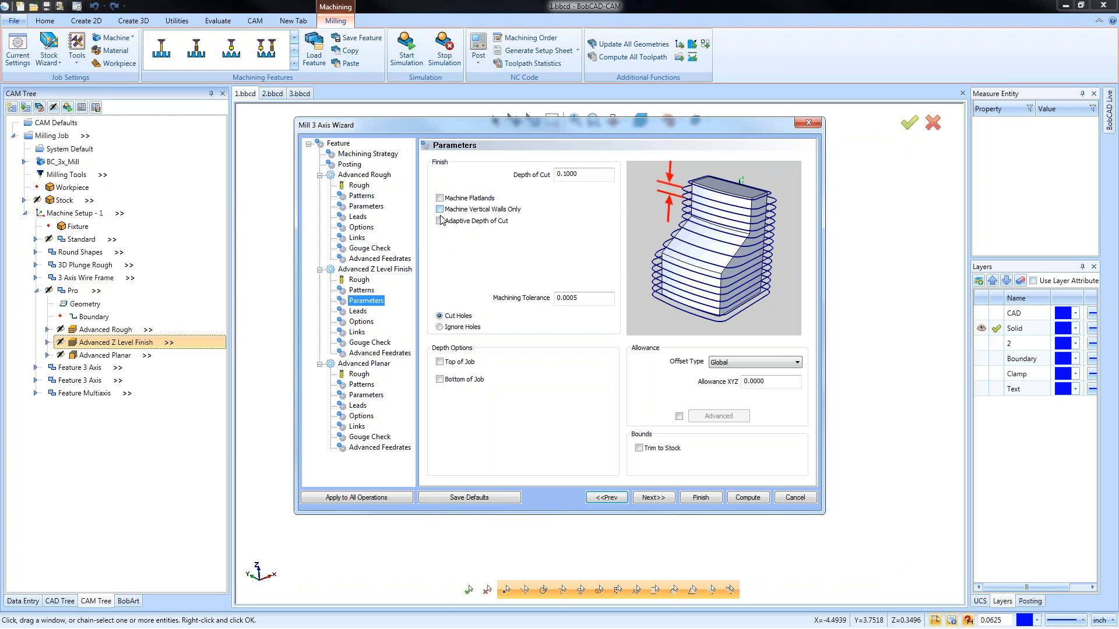
{"action": "left_click", "coordinate": [443, 198]}
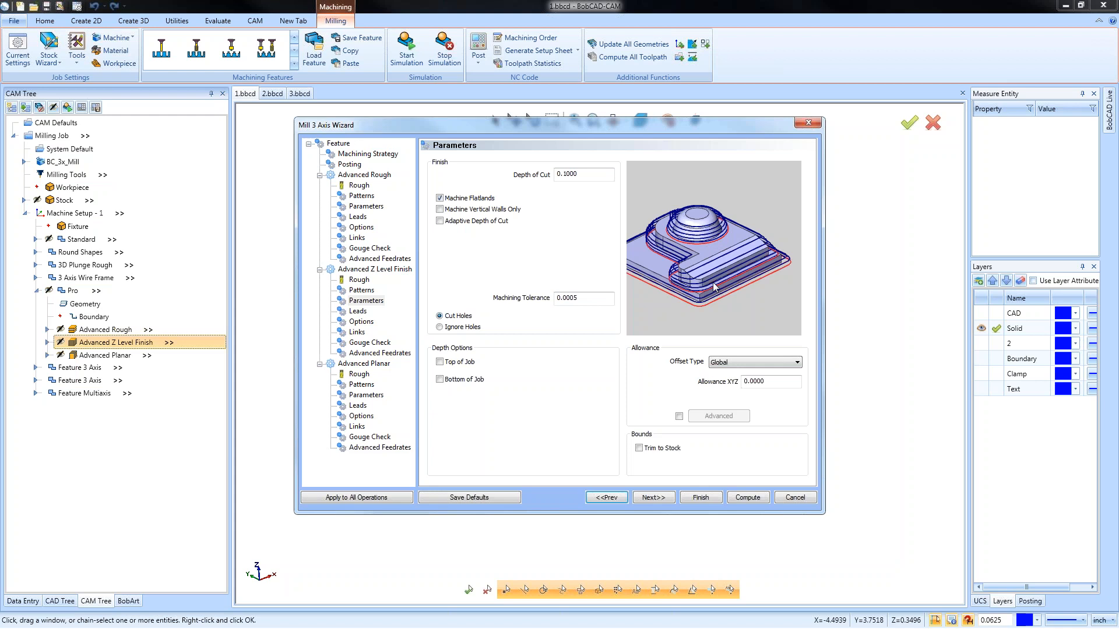
{"action": "left_click", "coordinate": [440, 209]}
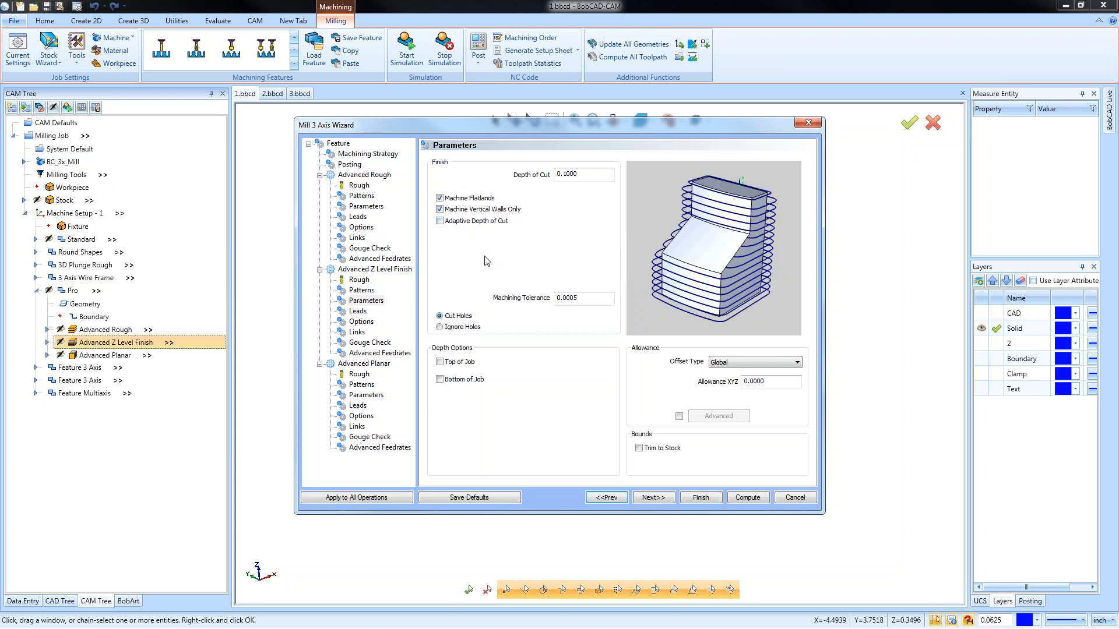
{"action": "left_click", "coordinate": [449, 199]}
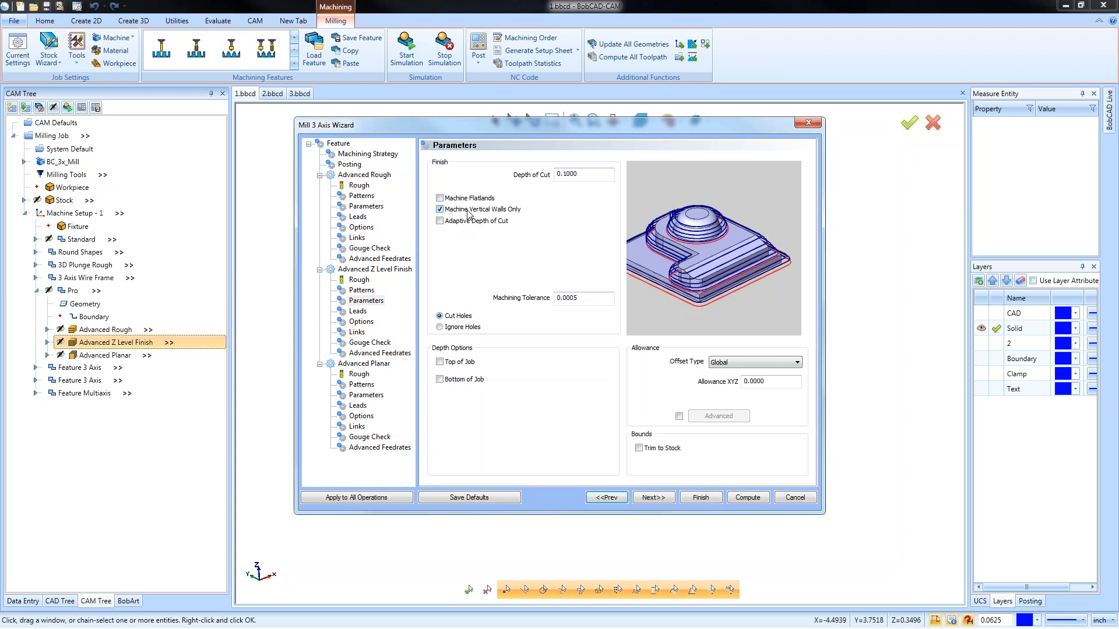
{"action": "left_click", "coordinate": [440, 221]}
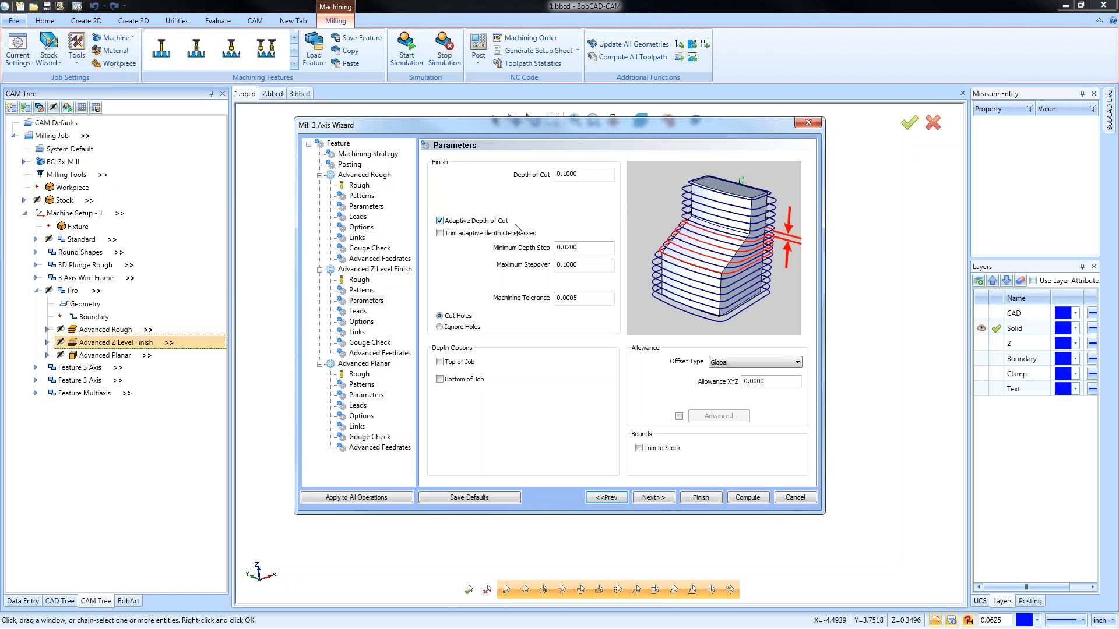
{"action": "left_click", "coordinate": [440, 221]}
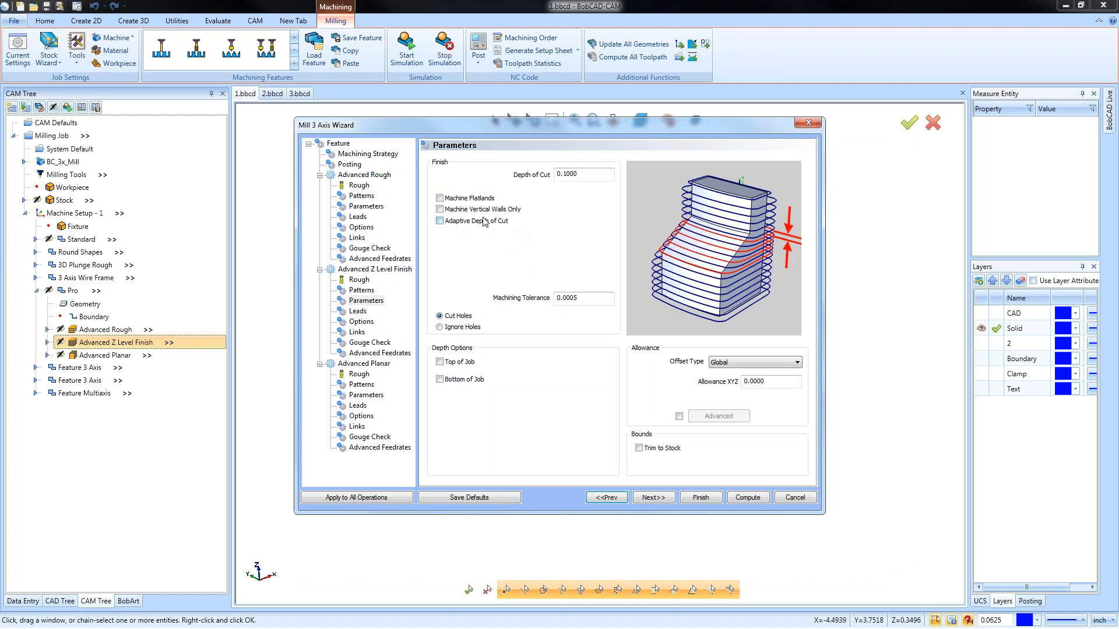
Step: Turn on Machine Vertical Walls Only for the Advanced Z Level Finish, recompute its toolpath and inspect it around the part
{"action": "left_click", "coordinate": [440, 209]}
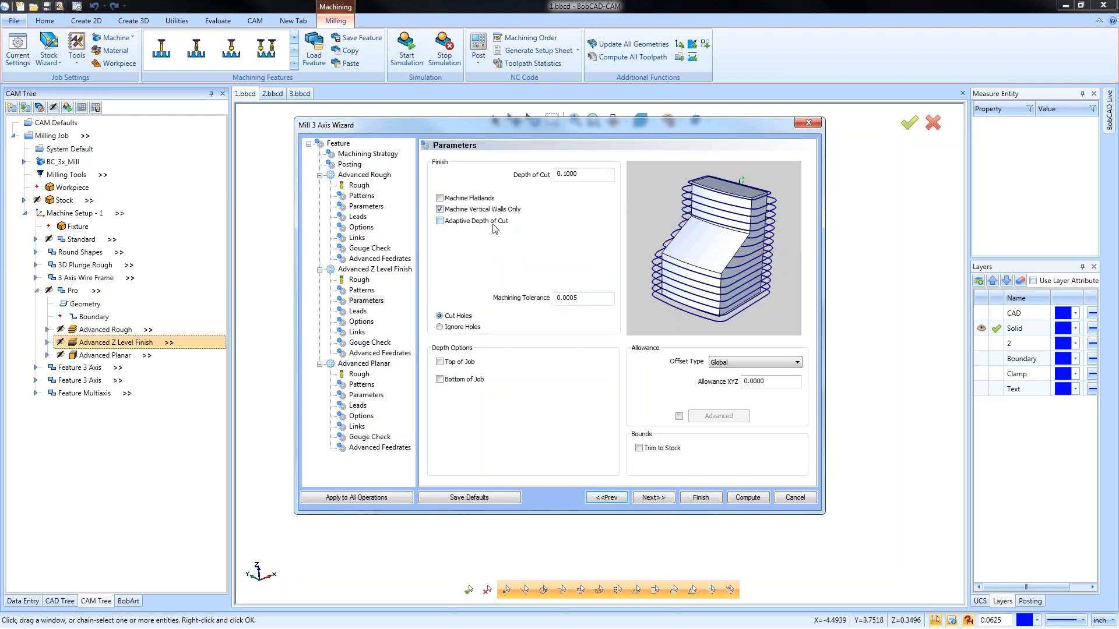
{"action": "left_click", "coordinate": [699, 498]}
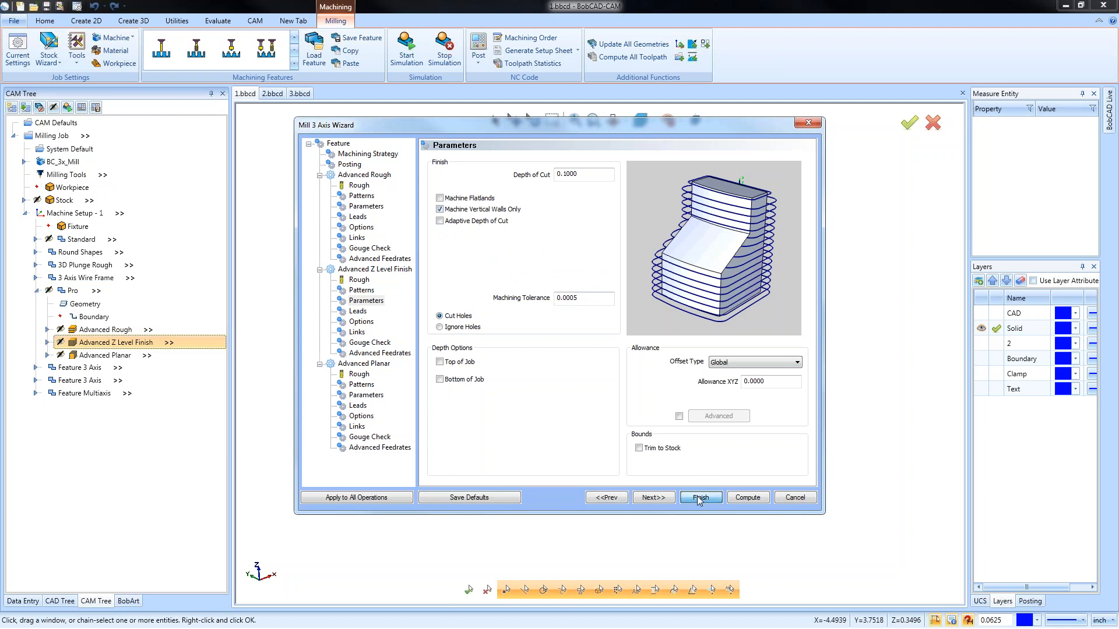
{"action": "right_click", "coordinate": [120, 343]}
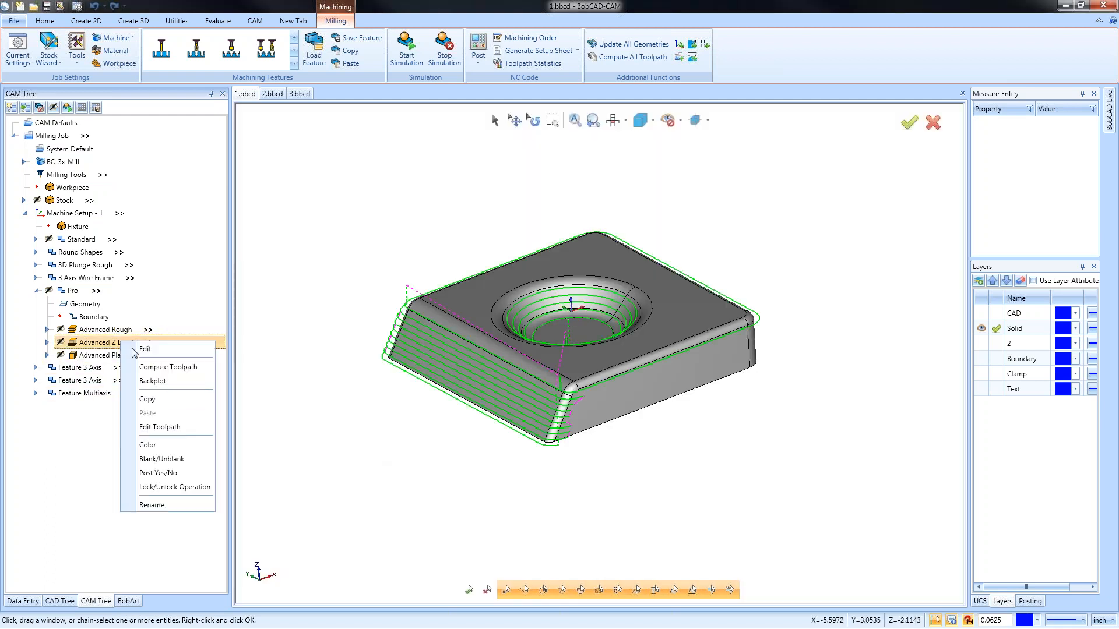
{"action": "left_click", "coordinate": [167, 367]}
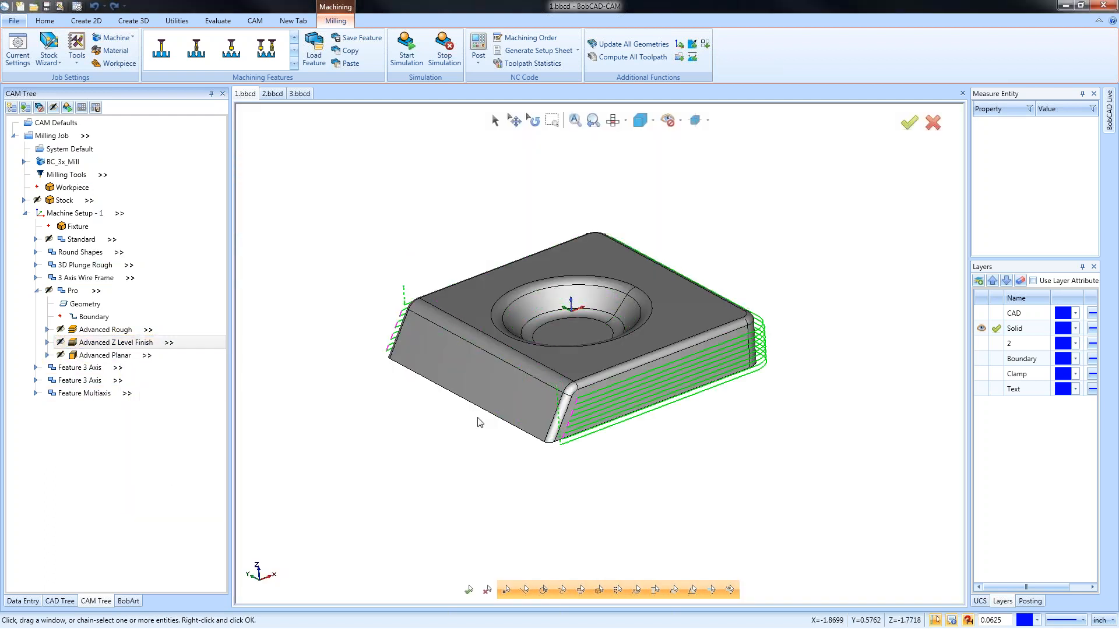
{"action": "middle_click_drag", "start_coordinate": [697, 424], "coordinate": [497, 395]}
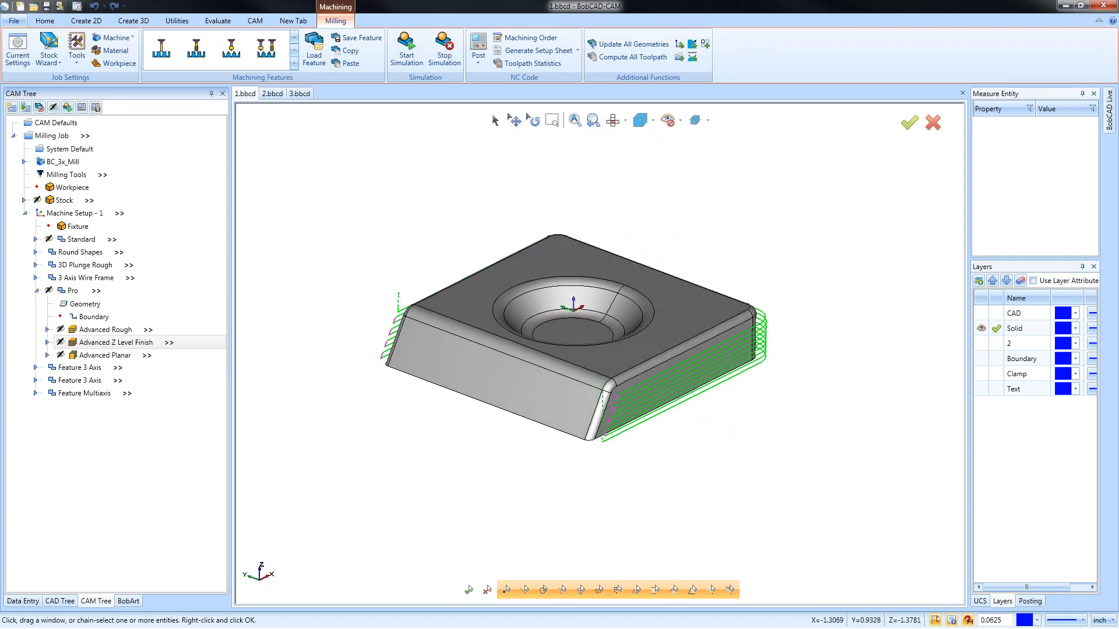
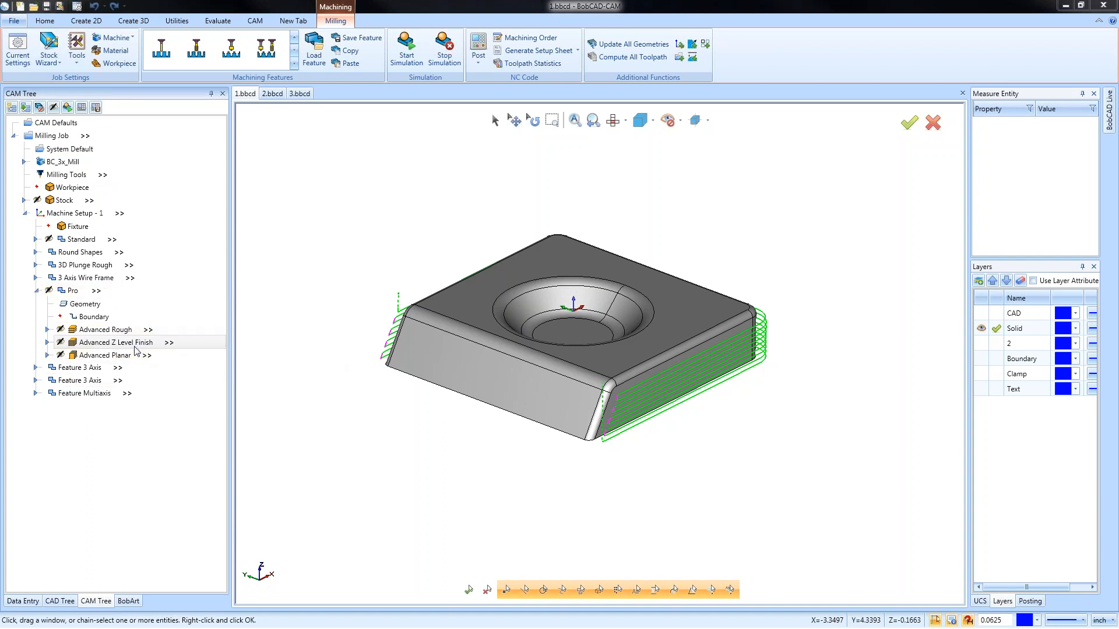
Step: Hide the toolpath of the Pro feature
{"action": "left_click", "coordinate": [58, 290]}
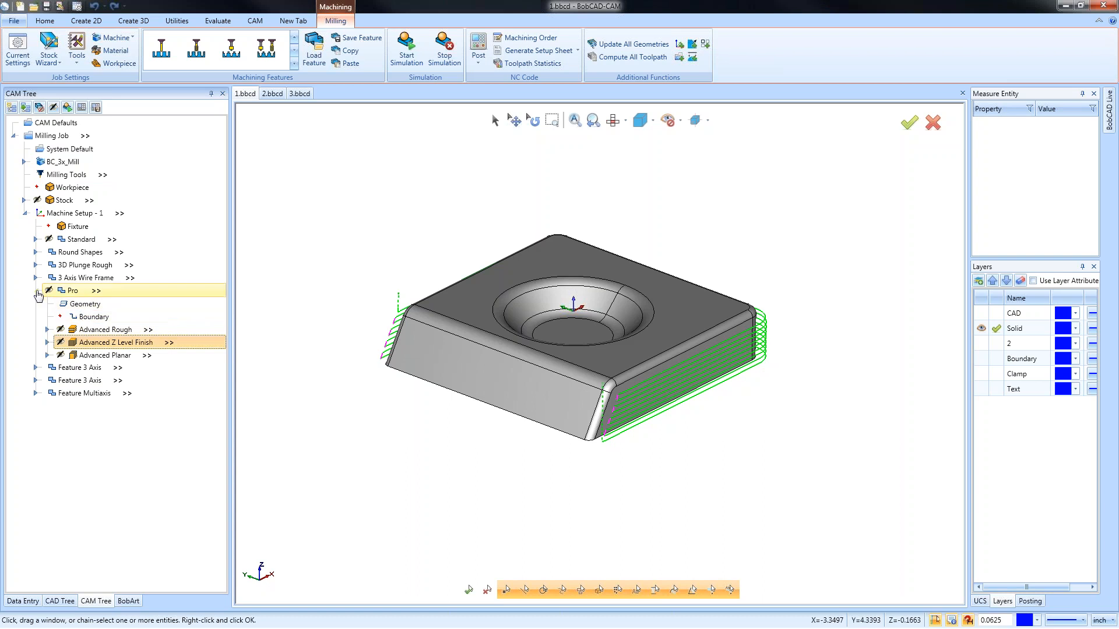
{"action": "left_click", "coordinate": [36, 290]}
{"action": "left_click", "coordinate": [36, 290]}
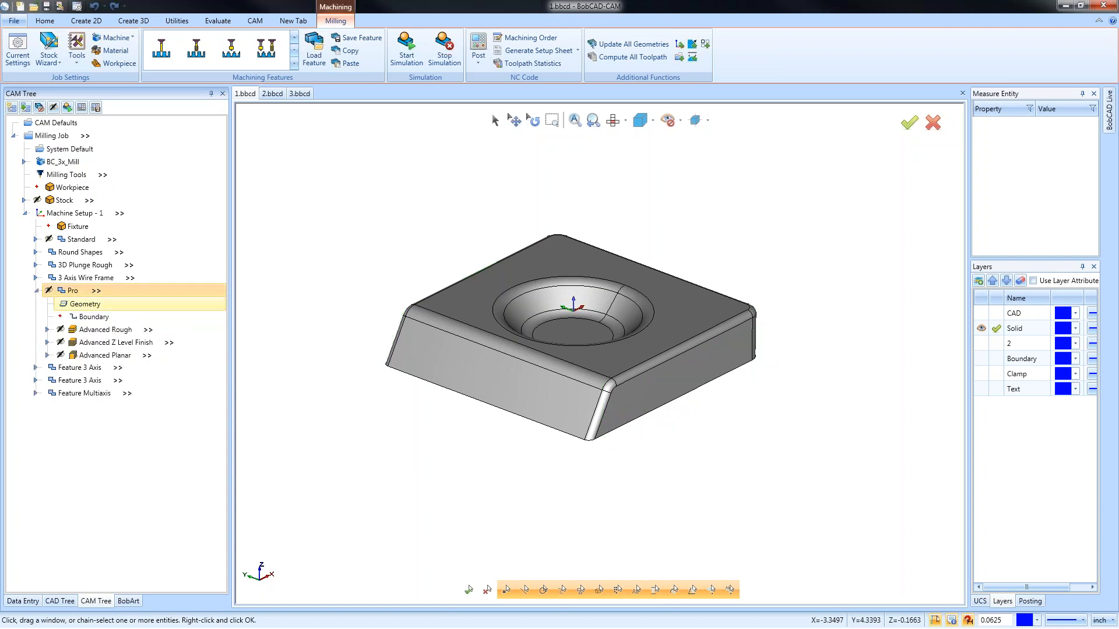
Step: Open the Advanced Planar parameters and try the Top of Job and Bottom of Job depth options, leaving both off
{"action": "left_click", "coordinate": [99, 357]}
{"action": "right_click", "coordinate": [99, 358]}
{"action": "left_click", "coordinate": [124, 364]}
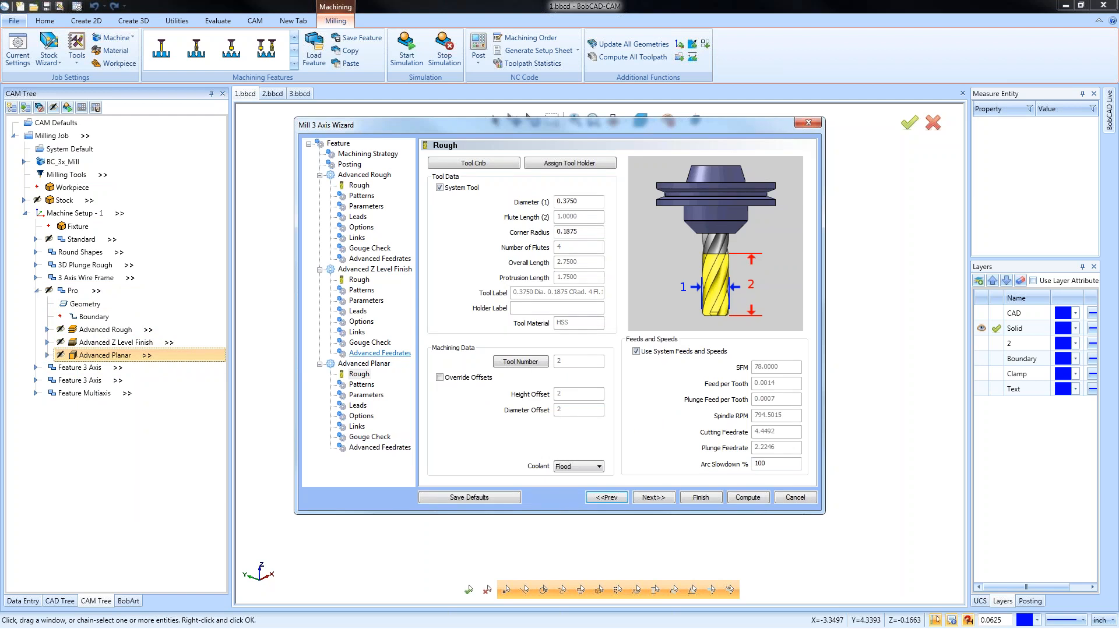
{"action": "left_click", "coordinate": [366, 395]}
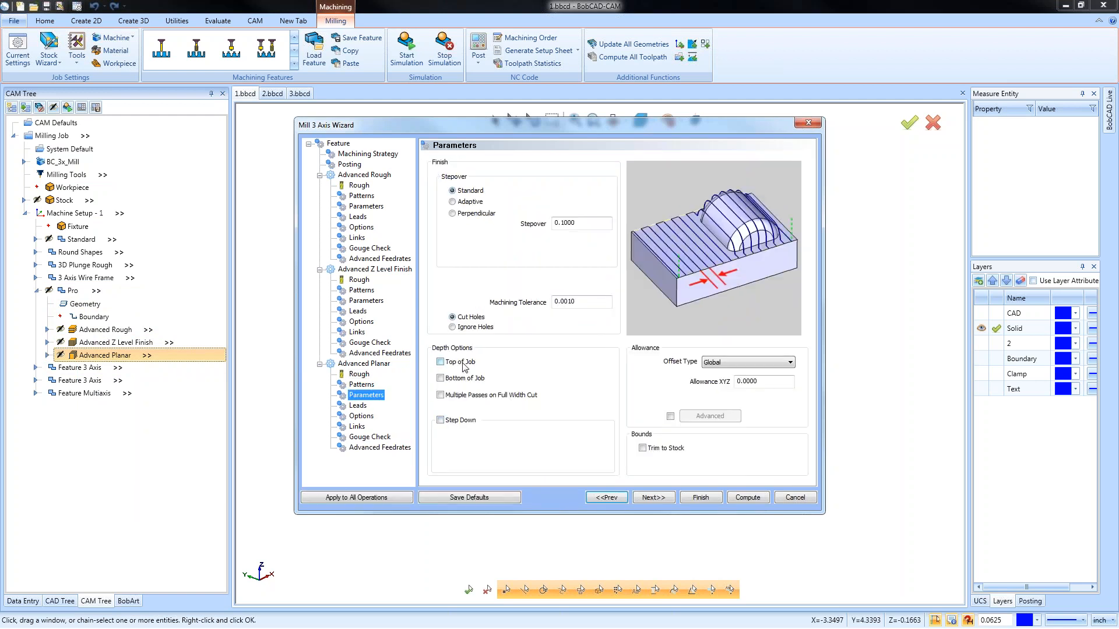
{"action": "left_click", "coordinate": [441, 362]}
{"action": "left_click", "coordinate": [441, 362]}
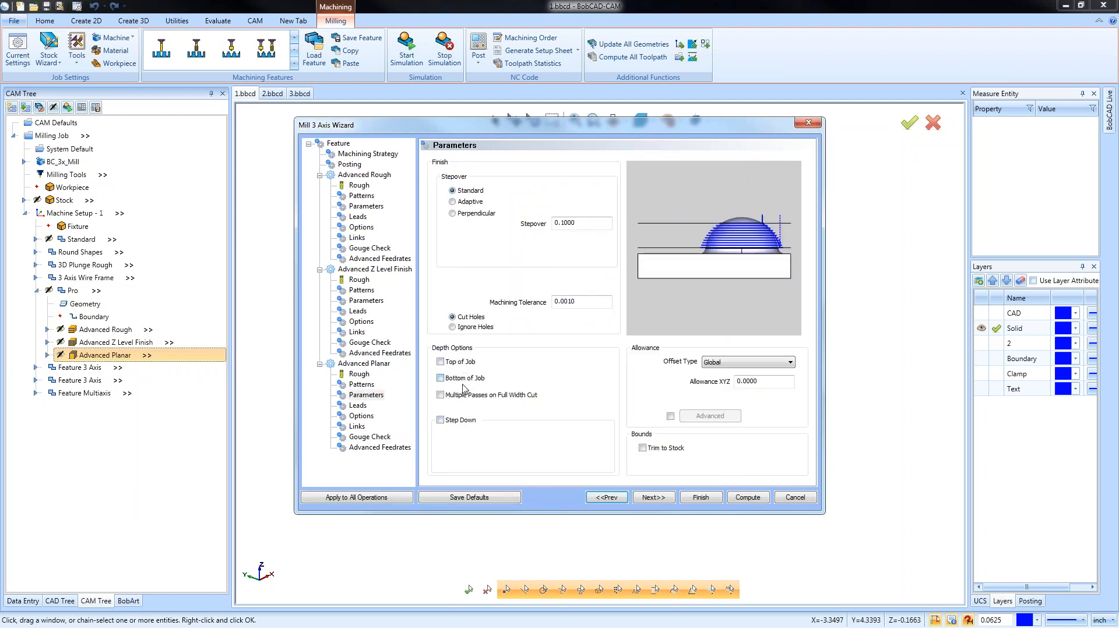
{"action": "left_click", "coordinate": [440, 379]}
{"action": "left_click", "coordinate": [441, 379]}
Step: Examine the Advanced Planar options for Multiple Passes on Full Width Cut and Step Down, and recheck Top and Bottom of Job, leaving all off
{"action": "left_click", "coordinate": [441, 396]}
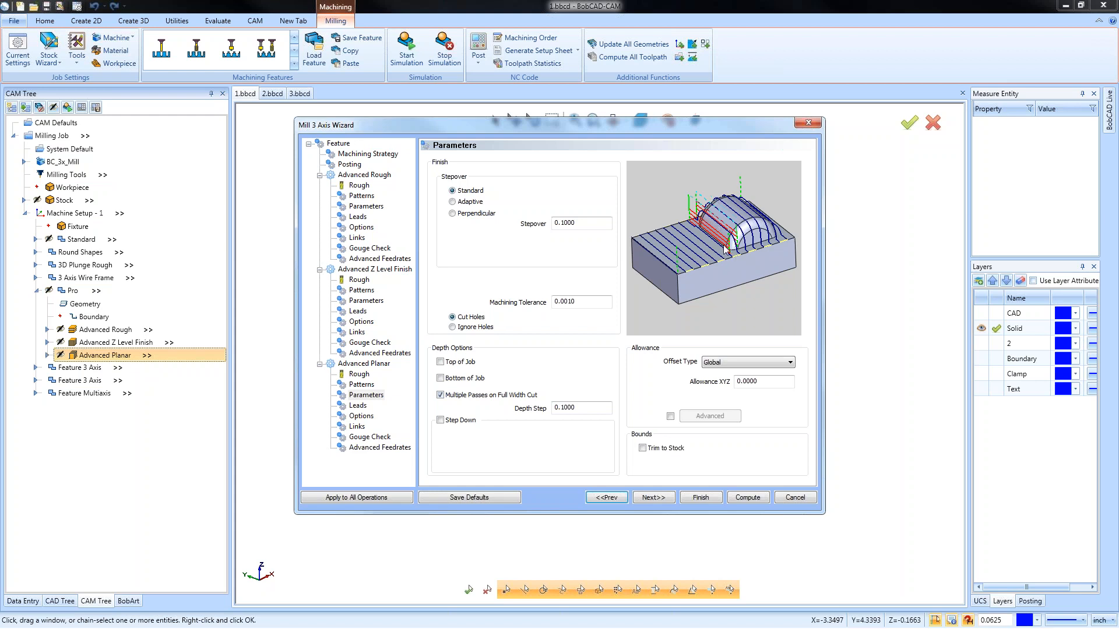
{"action": "left_click", "coordinate": [441, 395]}
{"action": "left_click", "coordinate": [440, 420]}
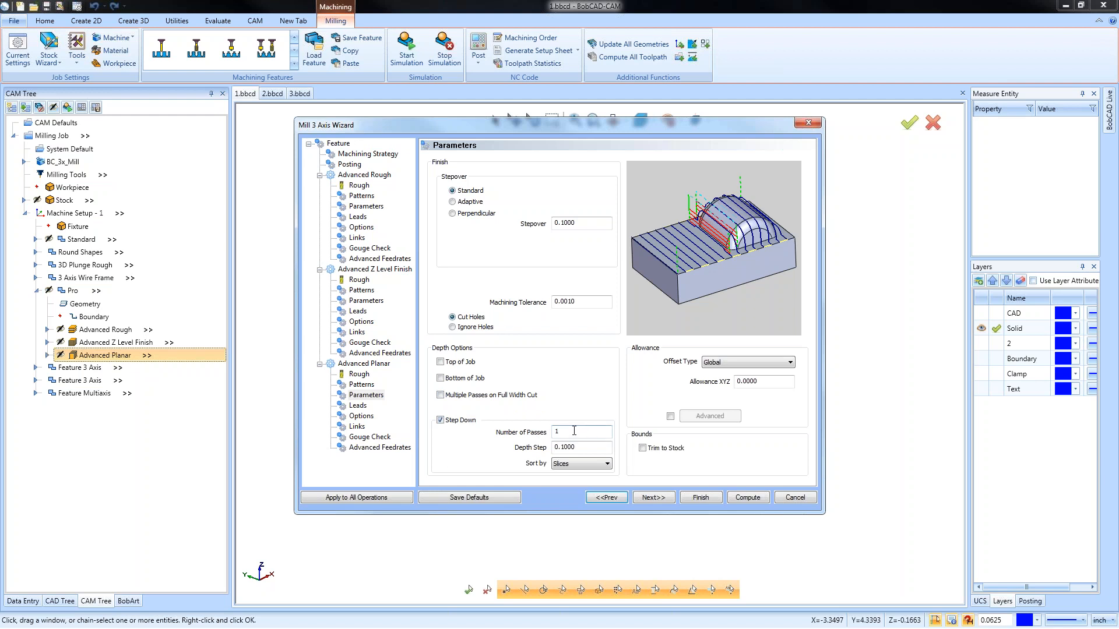
{"action": "left_click", "coordinate": [440, 421]}
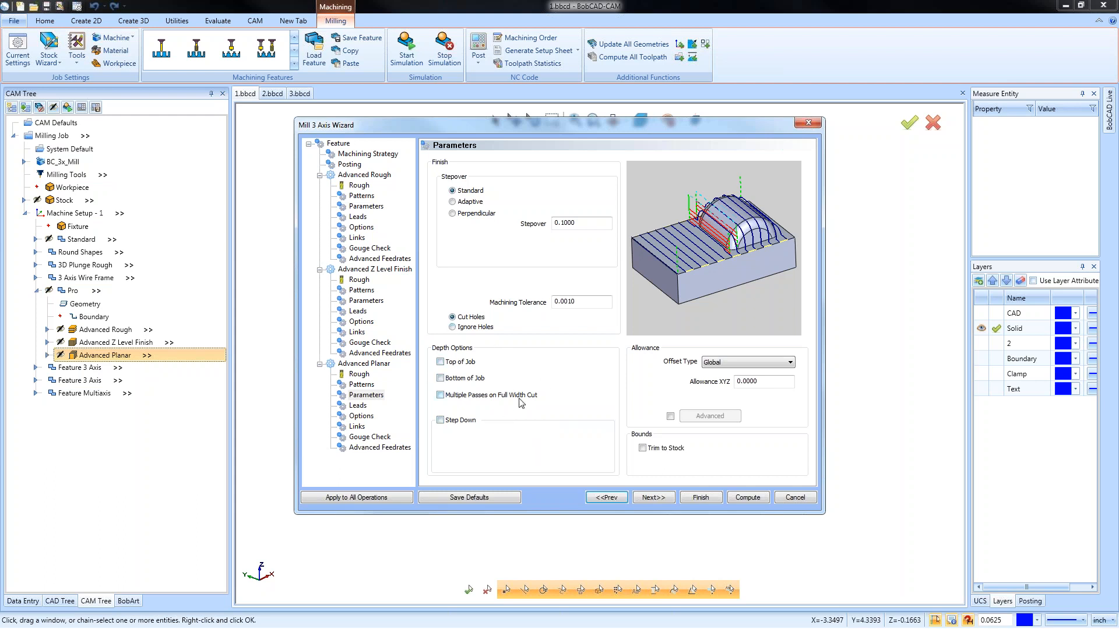
{"action": "left_click", "coordinate": [440, 363]}
{"action": "left_click", "coordinate": [442, 364]}
{"action": "left_click", "coordinate": [440, 378]}
{"action": "left_click", "coordinate": [441, 378]}
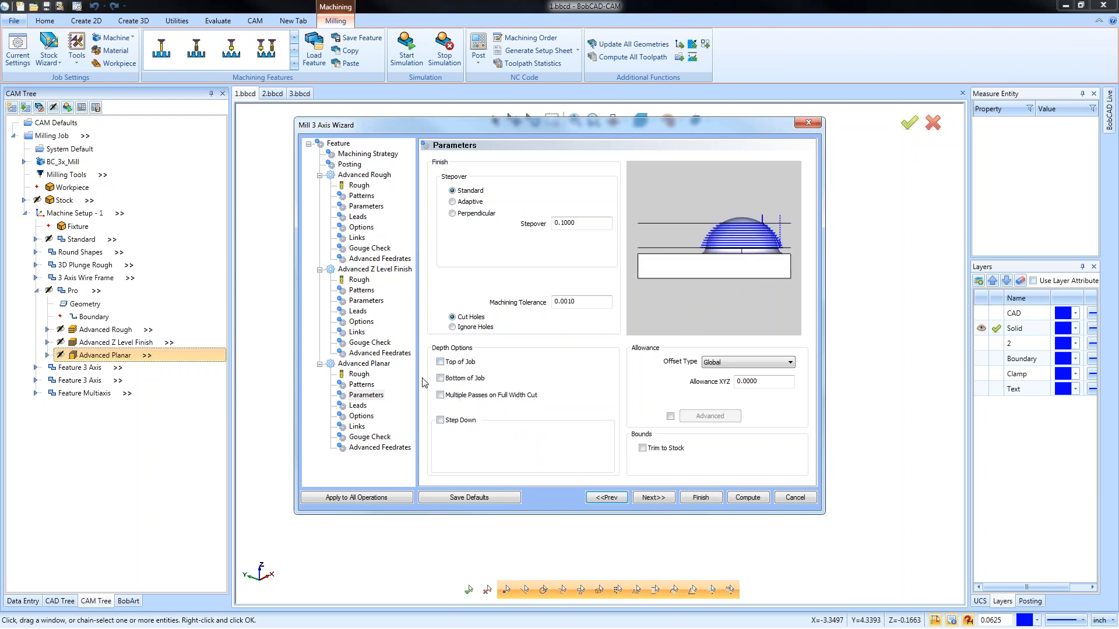
Step: Compare the three cutting extents choices of the Advanced Planar operation and select Extents
{"action": "left_click", "coordinate": [361, 416]}
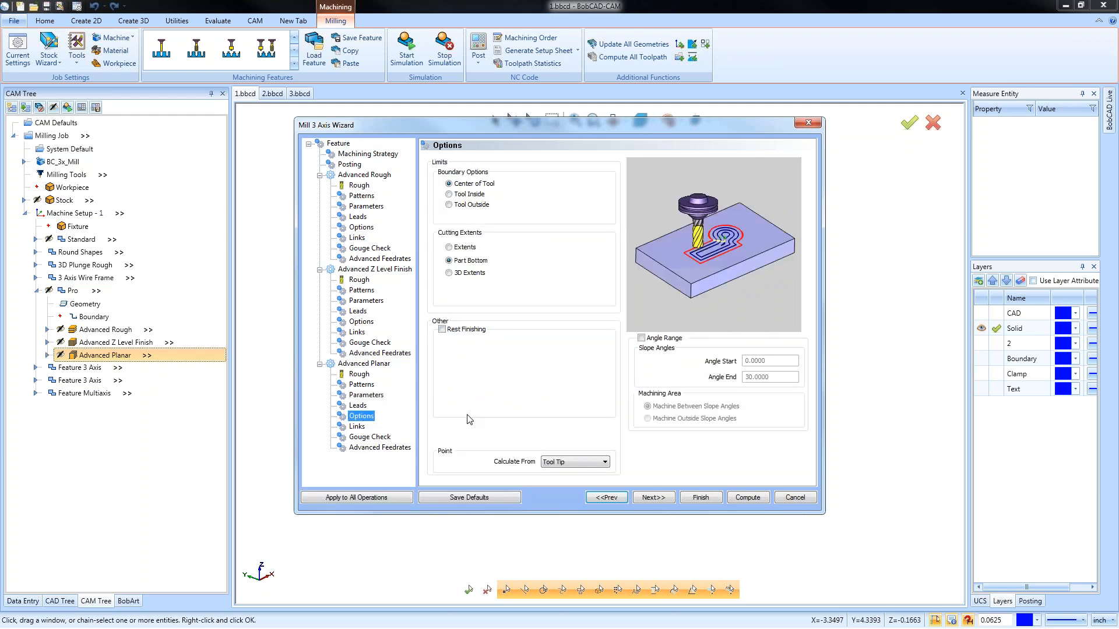
{"action": "left_click", "coordinate": [449, 248]}
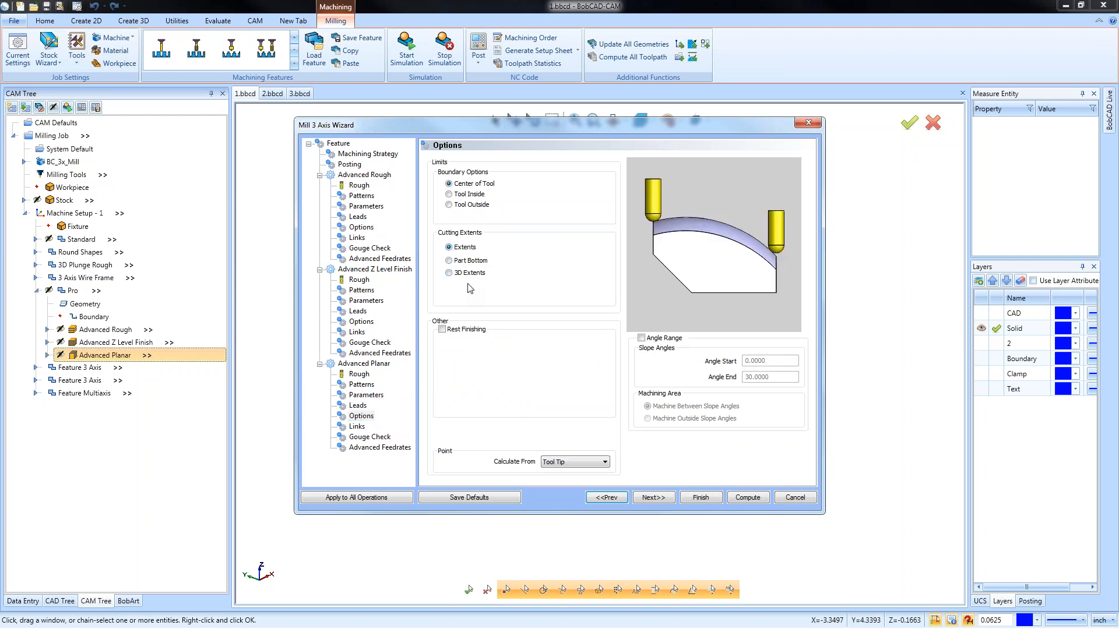
{"action": "left_click", "coordinate": [448, 261]}
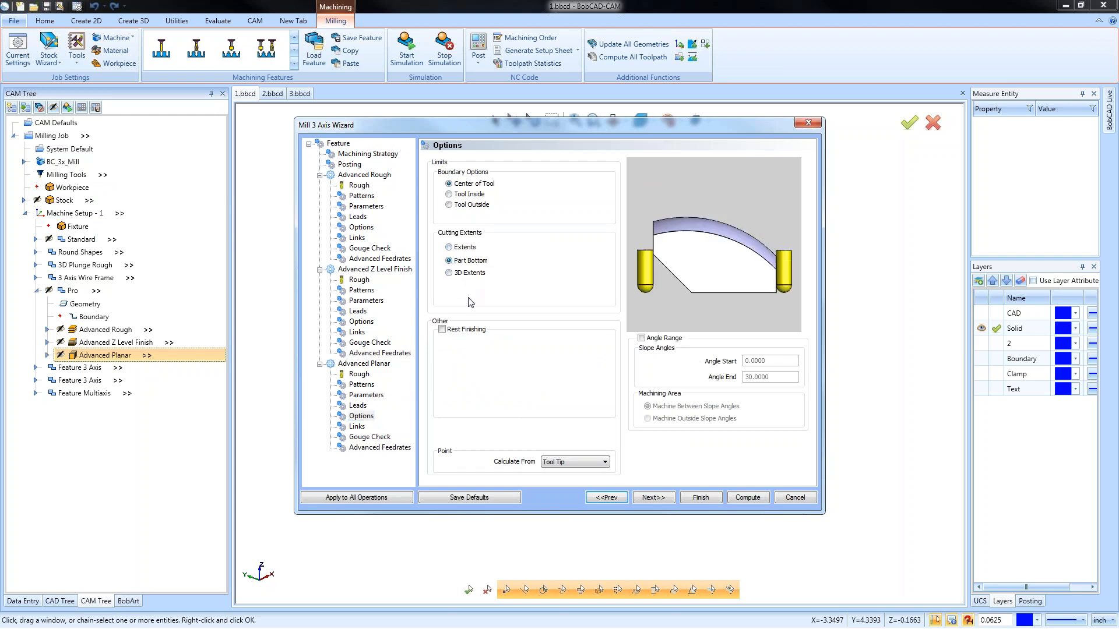
{"action": "left_click", "coordinate": [449, 273]}
{"action": "left_click", "coordinate": [450, 247]}
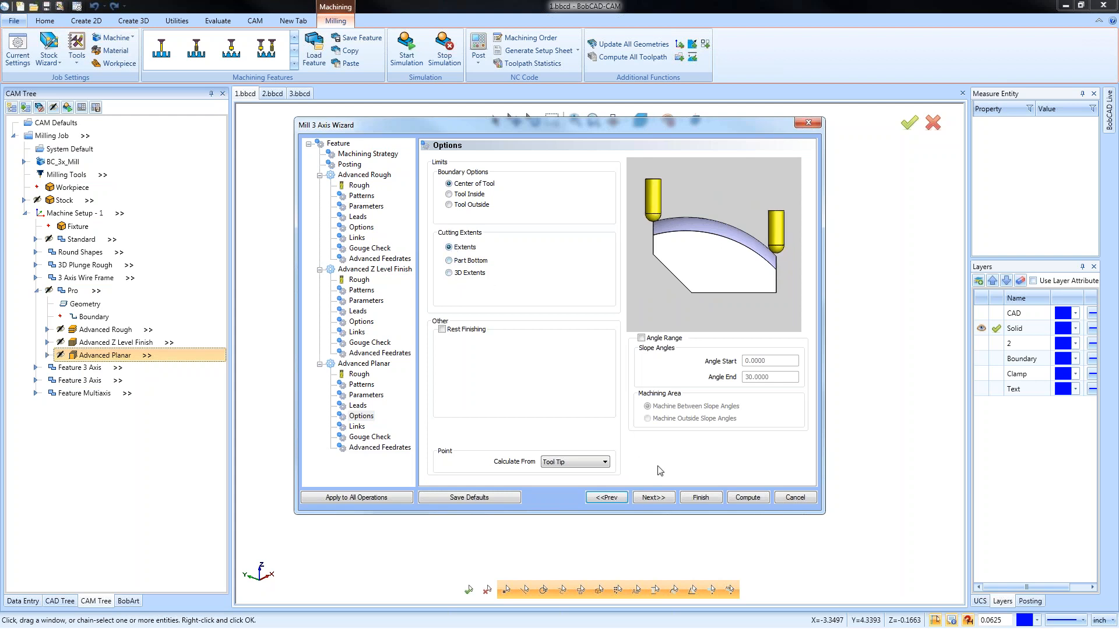
Step: Apply the Advanced Planar settings, recompute its toolpath and inspect the passes on the sloped side wall
{"action": "left_click", "coordinate": [701, 497]}
{"action": "left_click", "coordinate": [111, 355]}
{"action": "right_click", "coordinate": [111, 355]}
{"action": "left_click", "coordinate": [157, 381]}
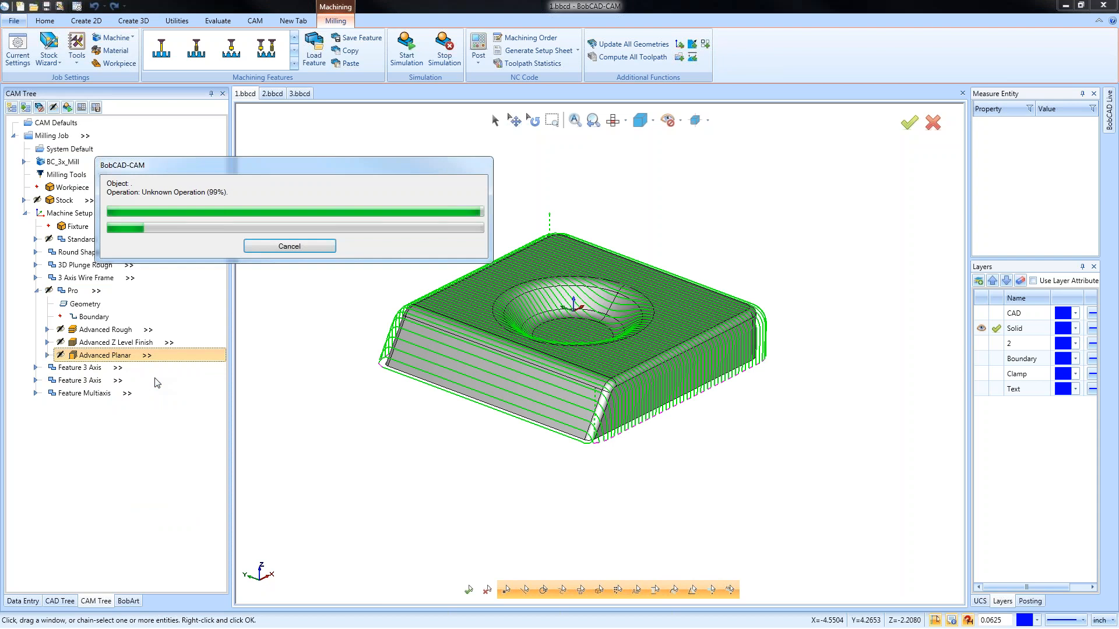
{"action": "middle_click_drag", "start_coordinate": [570, 441], "coordinate": [592, 427]}
{"action": "scroll", "coordinate": [698, 331], "scroll_direction": "up", "scroll_amount": 3}
{"action": "middle_click_drag", "start_coordinate": [653, 401], "coordinate": [716, 390]}
{"action": "scroll", "coordinate": [646, 370], "scroll_direction": "down", "scroll_amount": 3}
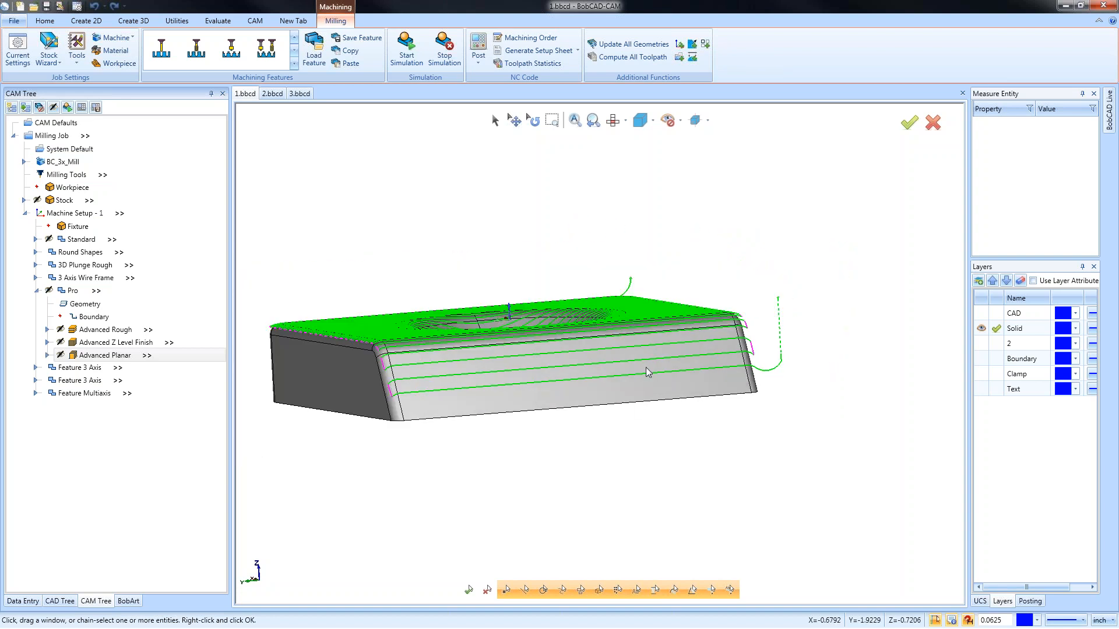
{"action": "middle_click_drag", "start_coordinate": [640, 411], "coordinate": [630, 413]}
Step: Examine the Advanced Planar toolpath in the standard front and side views, close up at the part's rounded upper edge
{"action": "key", "text": "t"}
{"action": "key", "text": "f"}
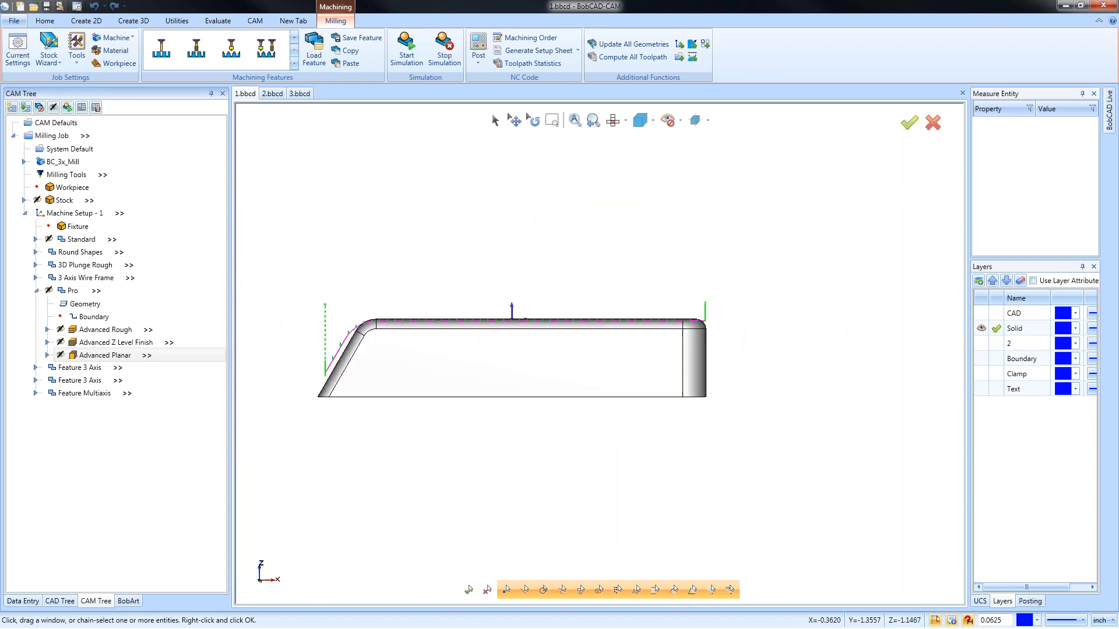
{"action": "key", "text": "r"}
{"action": "scroll", "coordinate": [700, 338], "scroll_direction": "up", "scroll_amount": 5}
{"action": "scroll", "coordinate": [729, 308], "scroll_direction": "down", "scroll_amount": 5}
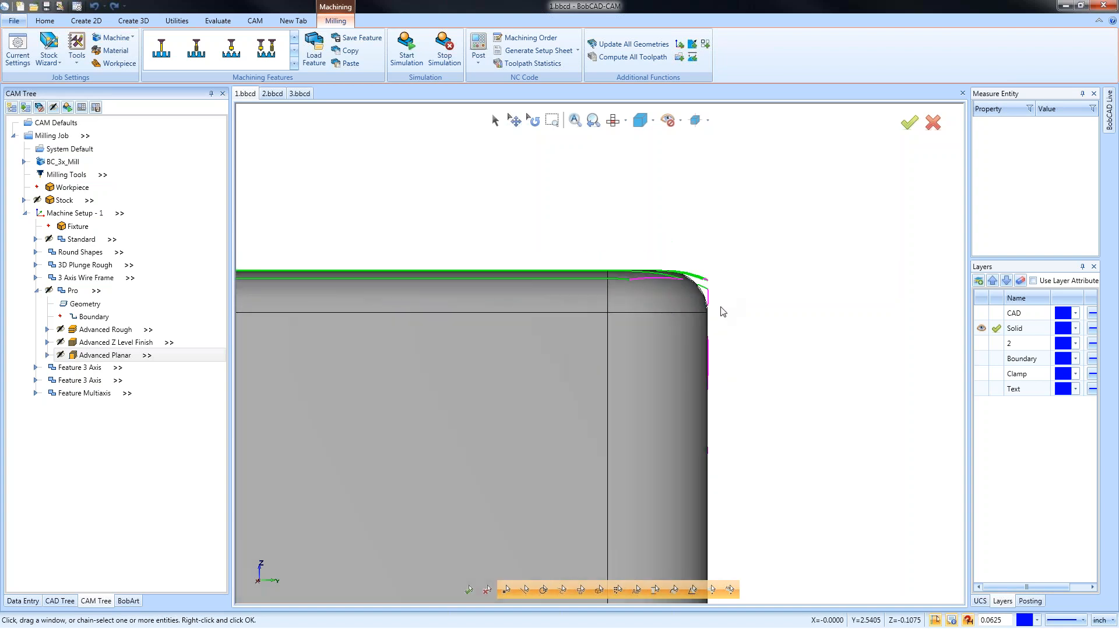
Step: Start a backplot of the Advanced Planar toolpath and advance its progress to the end
{"action": "right_click", "coordinate": [108, 356]}
{"action": "left_click", "coordinate": [150, 395]}
{"action": "left_click_drag", "start_coordinate": [14, 208], "coordinate": [229, 224]}
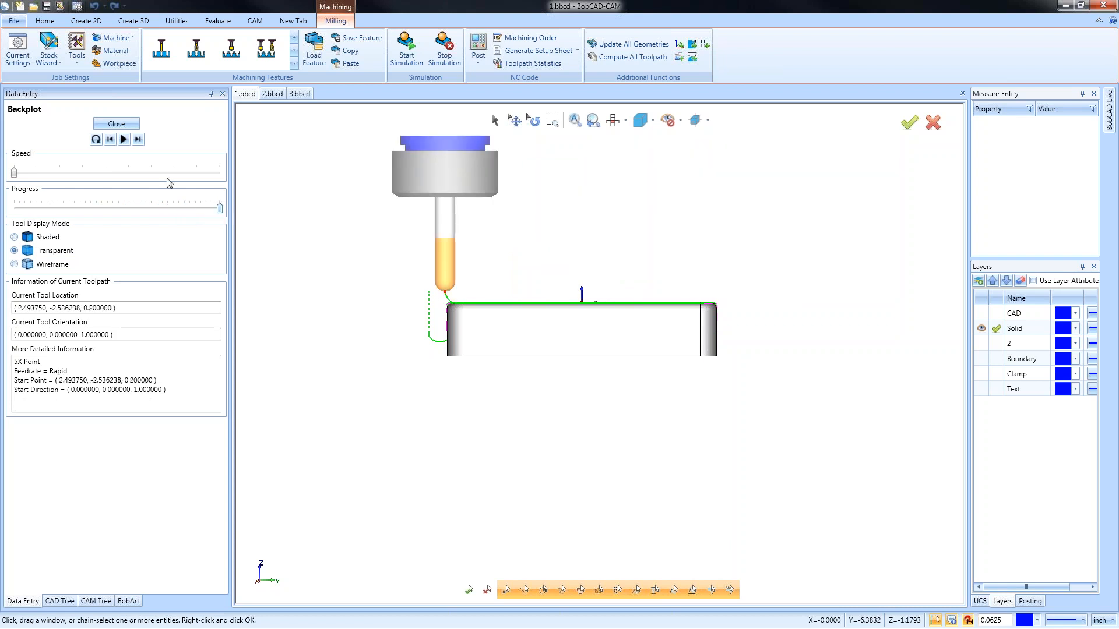
Step: Step the backplot backward to bring the tool to the rounded upper edge and examine its contact with the part
{"action": "left_click", "coordinate": [110, 140]}
{"action": "left_click", "coordinate": [110, 140]}
{"action": "left_click", "coordinate": [110, 140]}
{"action": "left_click", "coordinate": [111, 143]}
{"action": "left_click", "coordinate": [112, 143]}
{"action": "left_click", "coordinate": [111, 143]}
{"action": "left_click", "coordinate": [111, 143]}
{"action": "left_click", "coordinate": [111, 143]}
{"action": "left_click", "coordinate": [111, 143]}
{"action": "left_click", "coordinate": [111, 143]}
{"action": "left_click", "coordinate": [112, 143]}
{"action": "left_click", "coordinate": [110, 140]}
{"action": "scroll", "coordinate": [694, 313], "scroll_direction": "up", "scroll_amount": 5}
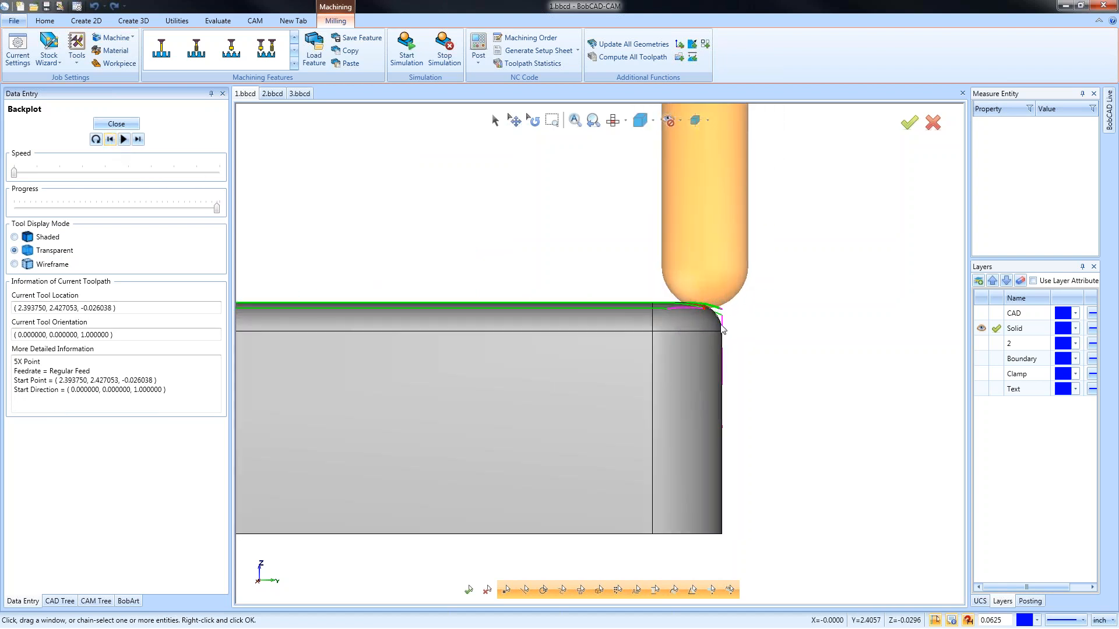
{"action": "scroll", "coordinate": [764, 315], "scroll_direction": "down", "scroll_amount": 3}
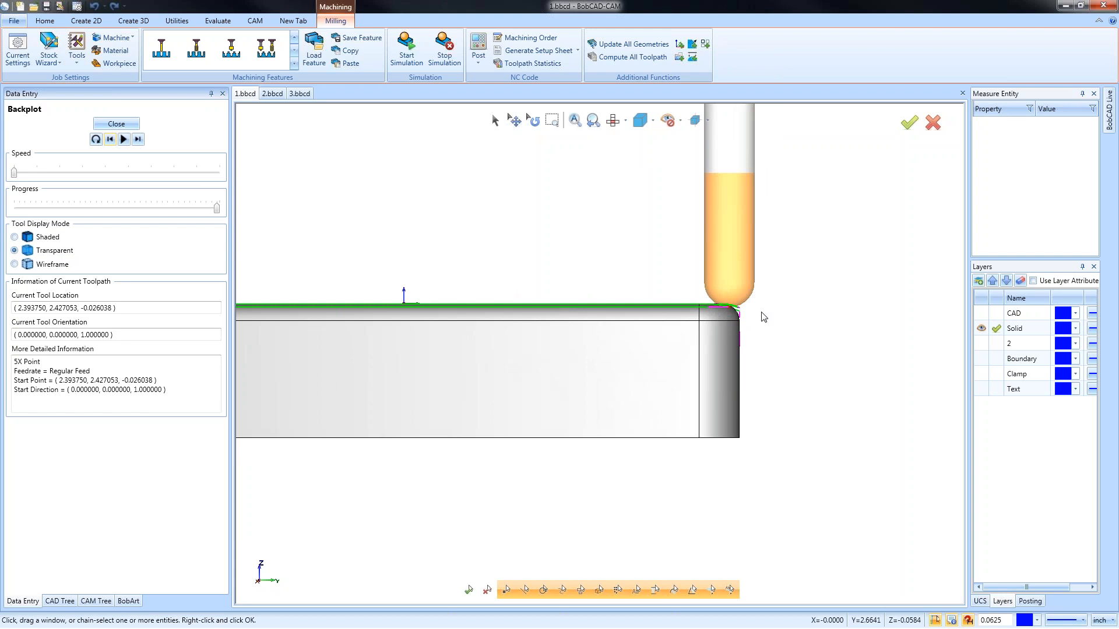
Step: Close the backplot and set the Advanced Planar operation's cutting extents to Part Bottom
{"action": "left_click", "coordinate": [116, 124]}
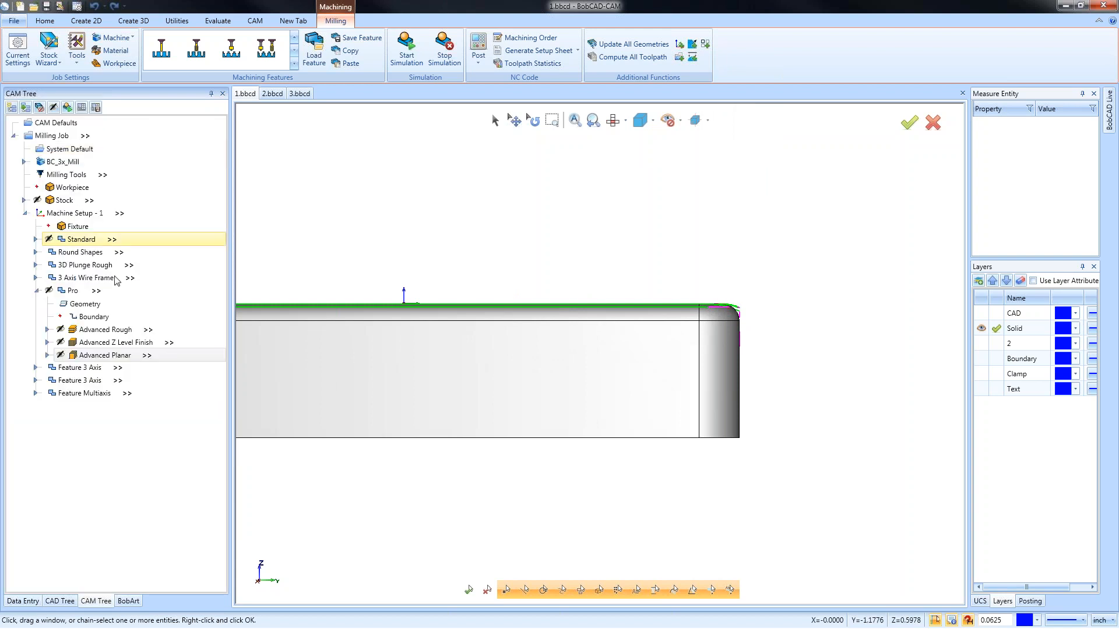
{"action": "right_click", "coordinate": [103, 357]}
{"action": "key", "text": "Return"}
{"action": "left_click", "coordinate": [362, 416]}
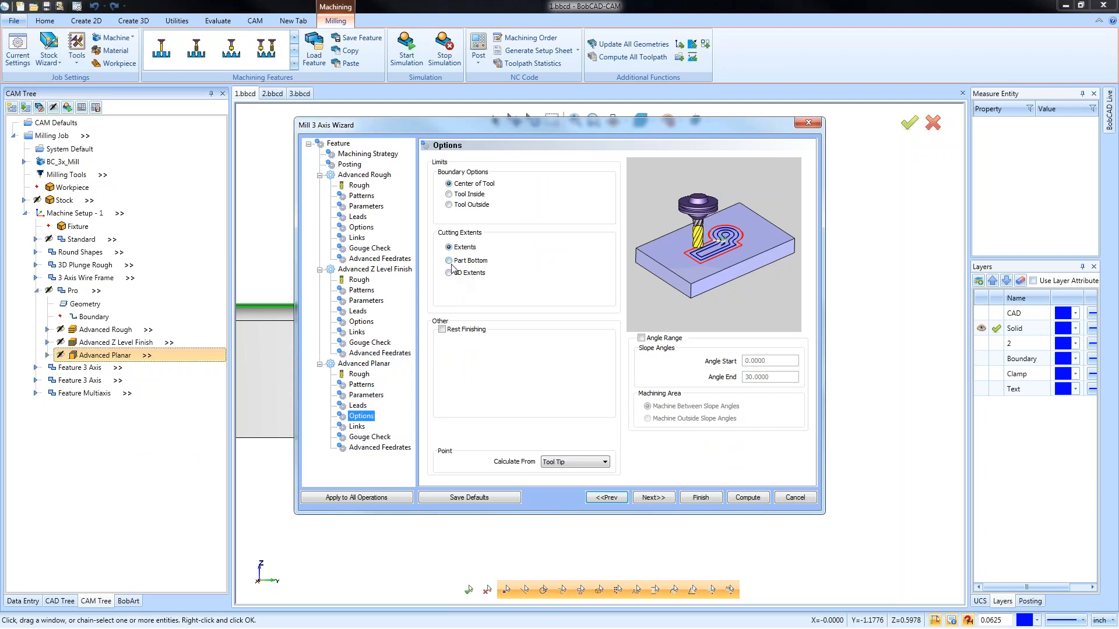
{"action": "left_click", "coordinate": [450, 260]}
{"action": "left_click", "coordinate": [694, 497]}
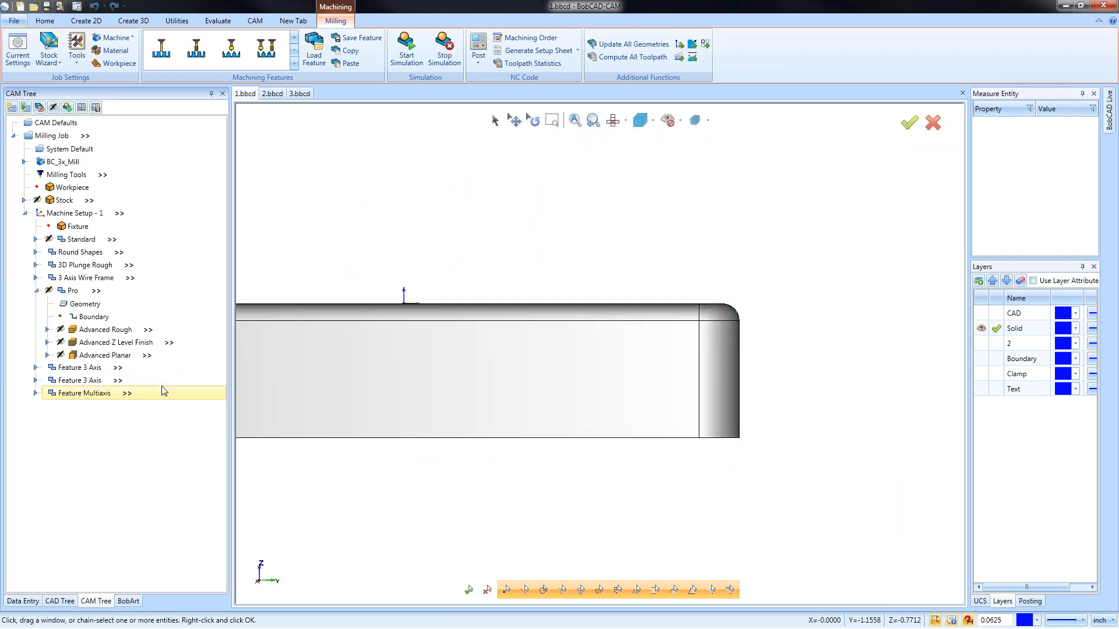
Step: Recompute the Advanced Planar toolpath and inspect how far its passes run down the part's side walls
{"action": "right_click", "coordinate": [99, 354]}
{"action": "left_click", "coordinate": [134, 376]}
{"action": "middle_click_drag", "start_coordinate": [595, 385], "coordinate": [419, 420]}
Step: Change the Advanced Planar cutting extents to 3D Extents and recompute its toolpath
{"action": "right_click", "coordinate": [87, 357]}
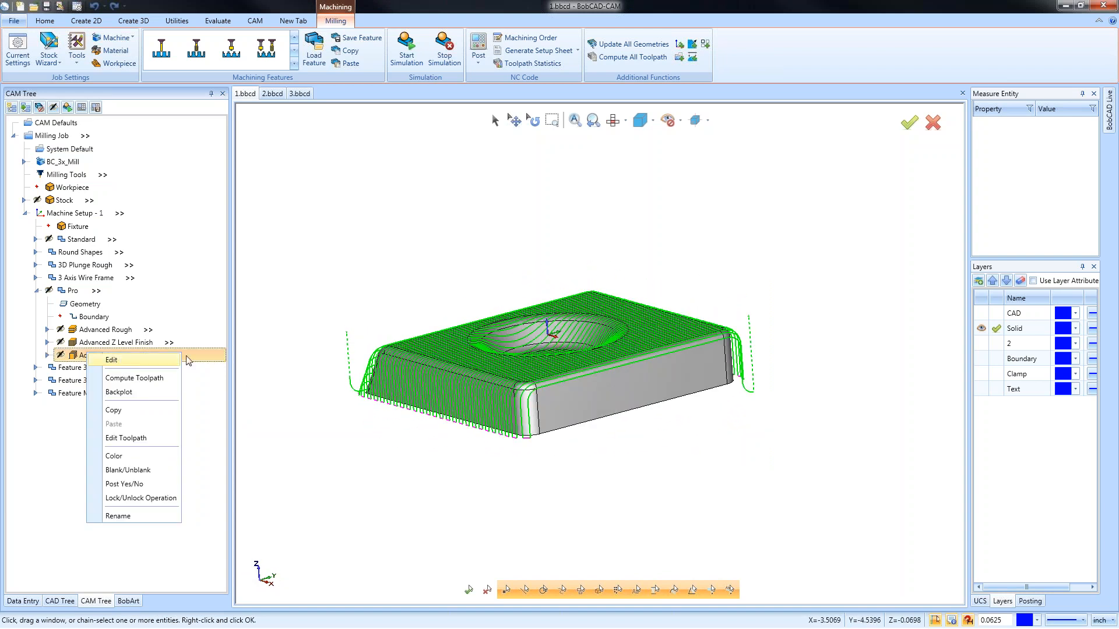
{"action": "left_click", "coordinate": [105, 361]}
{"action": "left_click", "coordinate": [362, 417]}
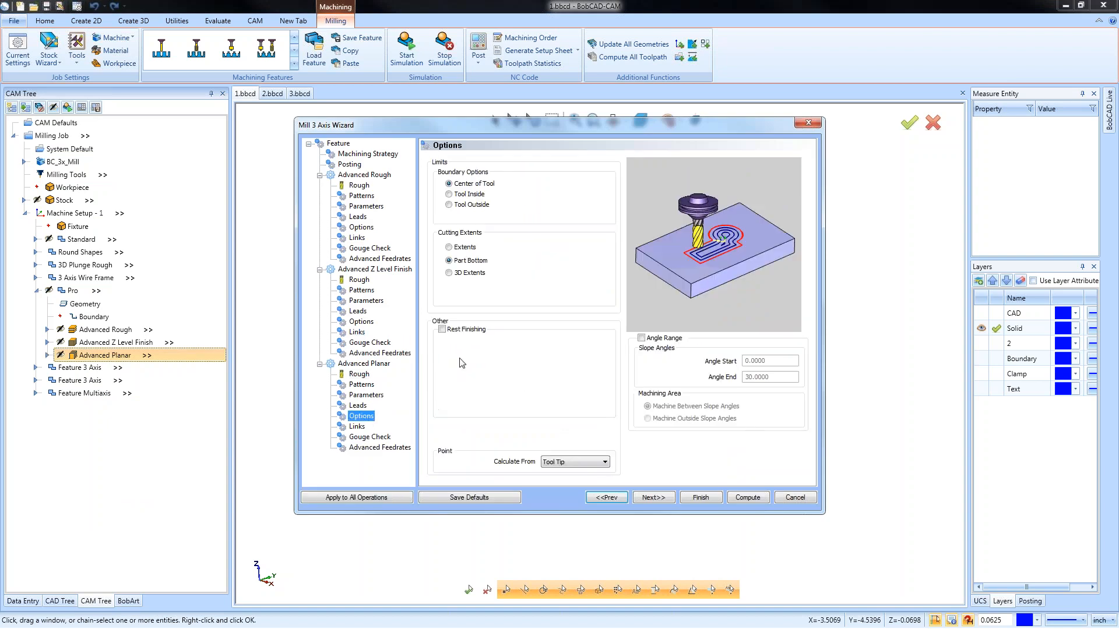
{"action": "left_click", "coordinate": [449, 273]}
{"action": "left_click", "coordinate": [700, 499]}
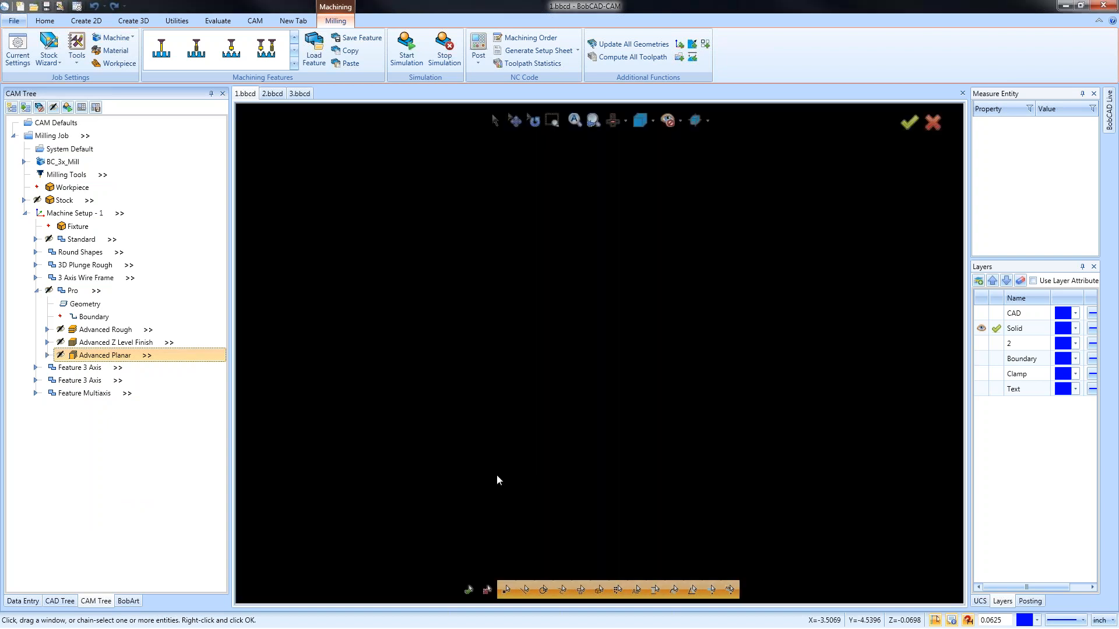
{"action": "right_click", "coordinate": [101, 356]}
{"action": "left_click", "coordinate": [148, 383]}
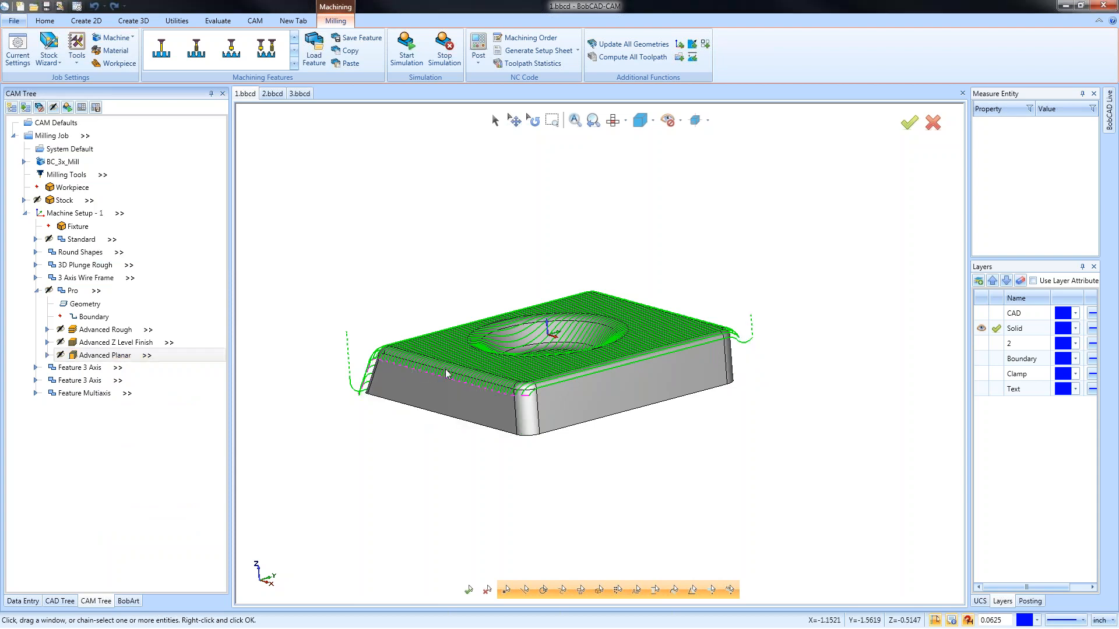
Step: Examine the Advanced Planar toolpath in the standard views and close up where its passes leave the part's sloped and straight walls
{"action": "key", "text": "1"}
{"action": "key", "text": "2"}
{"action": "key", "text": "3"}
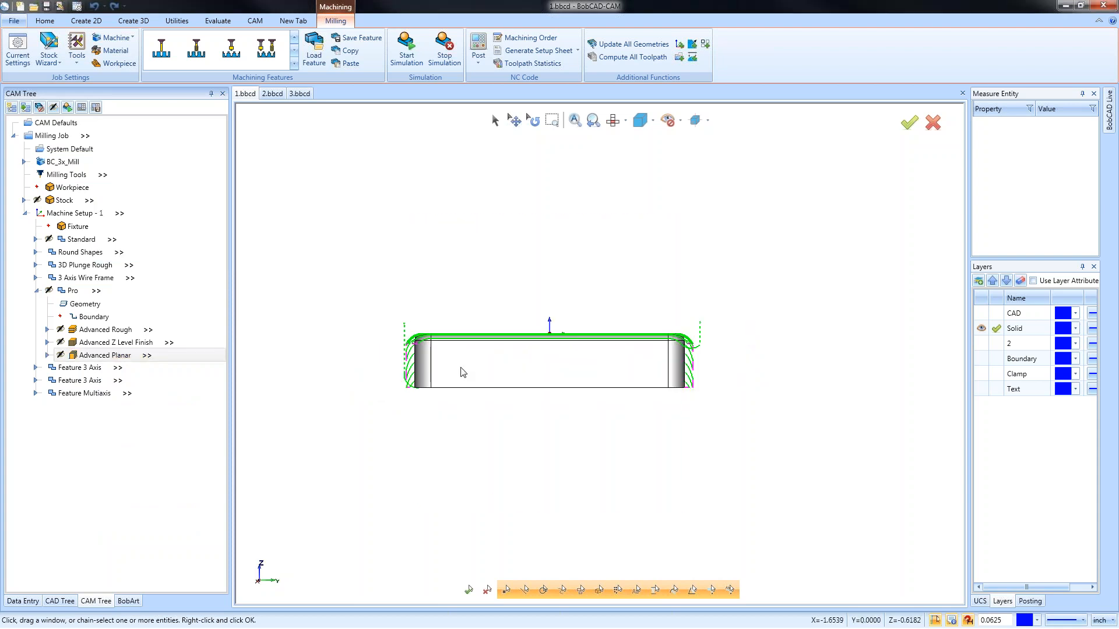
{"action": "key", "text": "4"}
{"action": "middle_click_drag", "start_coordinate": [617, 397], "coordinate": [500, 337]}
{"action": "scroll", "coordinate": [662, 327], "scroll_direction": "up", "scroll_amount": 4}
{"action": "middle_click_drag", "start_coordinate": [662, 327], "coordinate": [607, 370]}
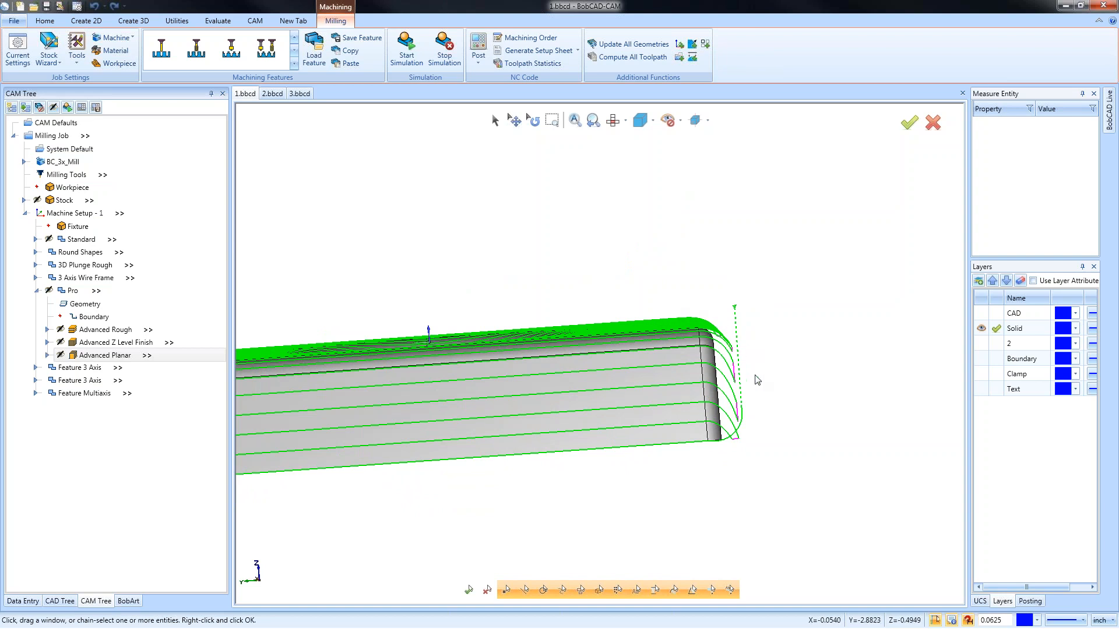
{"action": "scroll", "coordinate": [752, 382], "scroll_direction": "down", "scroll_amount": 4}
{"action": "middle_click_drag", "start_coordinate": [732, 414], "coordinate": [669, 450]}
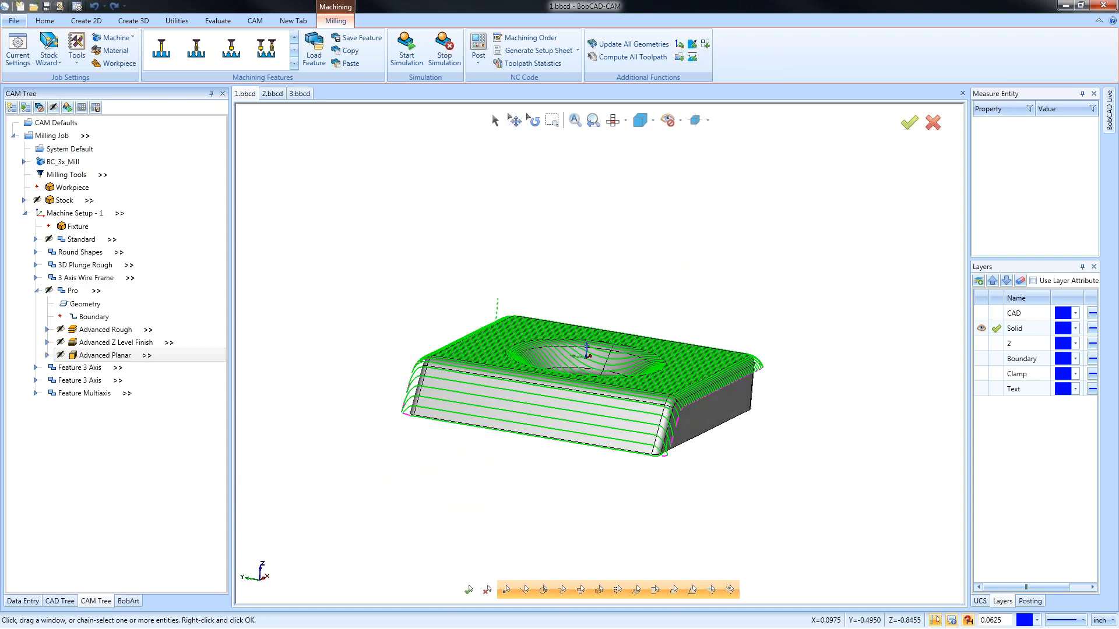
Step: Set the Advanced Planar operation's link type to Blend Spline and apply the change
{"action": "right_click", "coordinate": [108, 361]}
{"action": "left_click", "coordinate": [132, 366]}
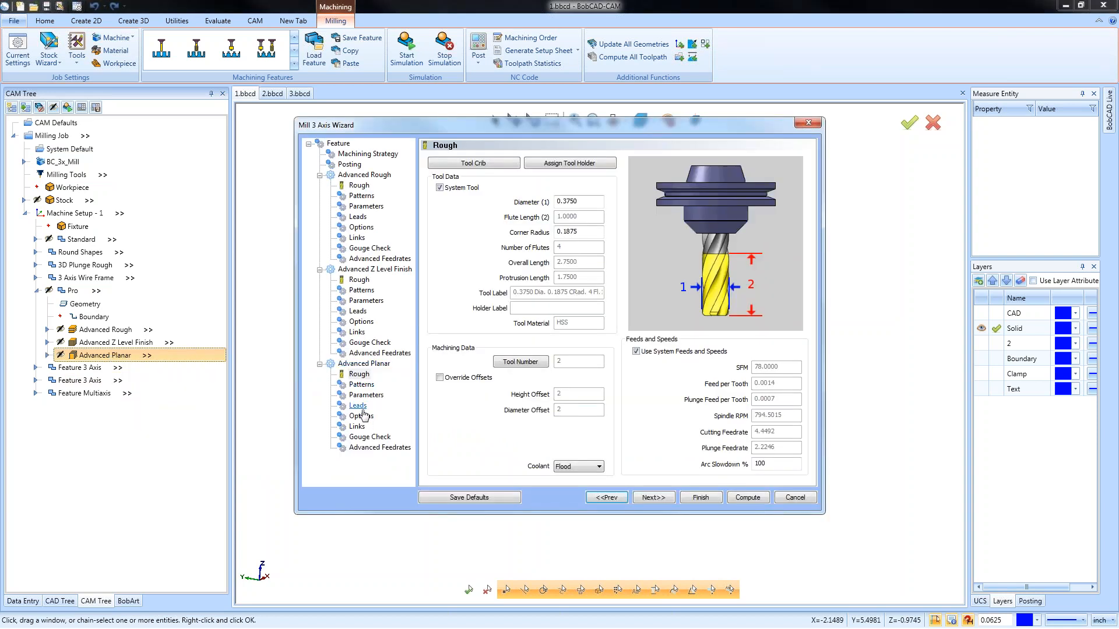
{"action": "left_click", "coordinate": [356, 426]}
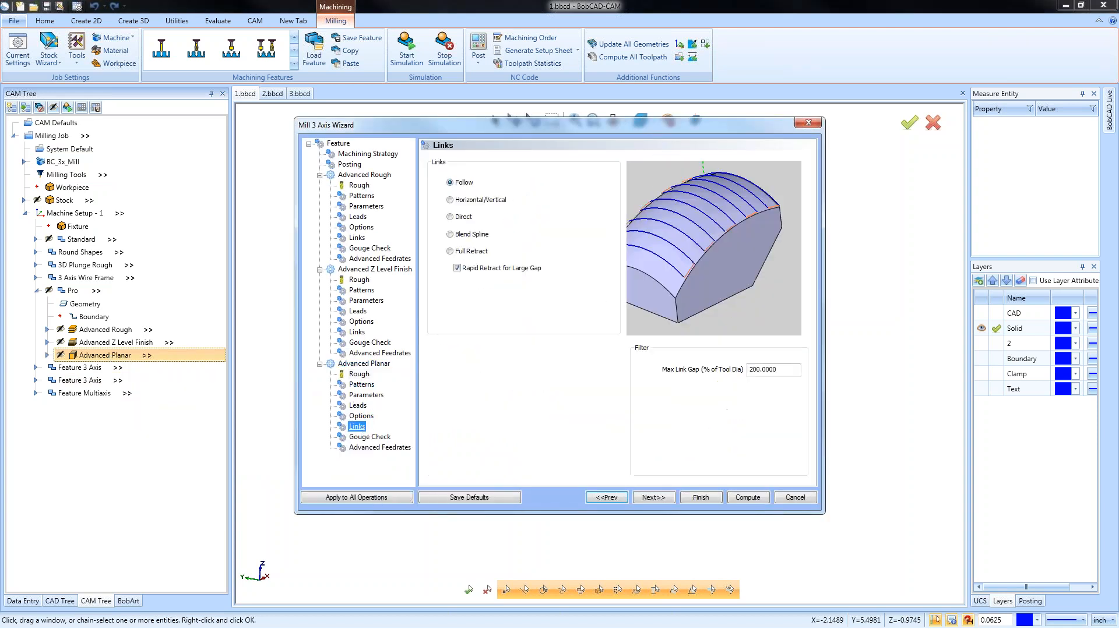
{"action": "left_click", "coordinate": [450, 235]}
{"action": "left_click", "coordinate": [702, 498]}
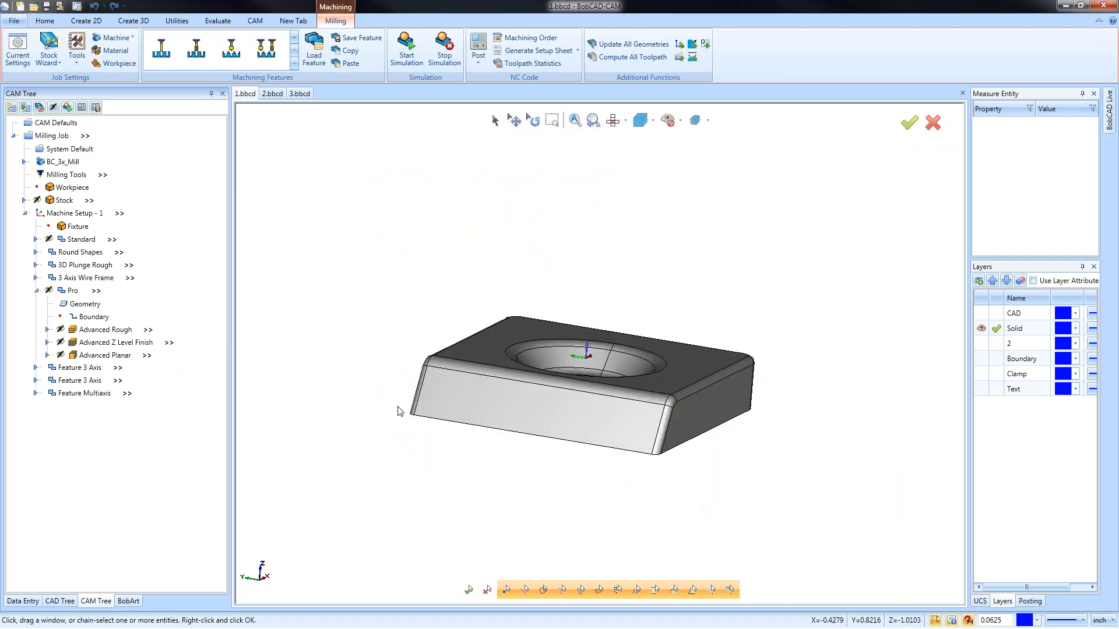
Step: Recompute the Advanced Planar toolpath and inspect the link moves between passes along the part's edge
{"action": "scroll", "coordinate": [679, 408], "scroll_direction": "up", "scroll_amount": 2}
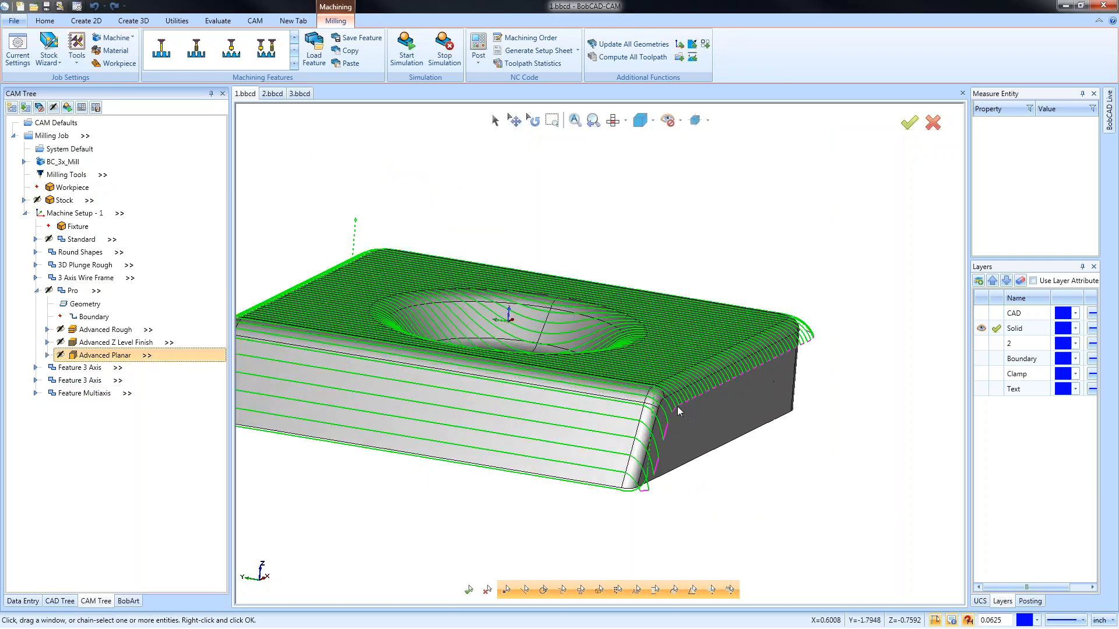
{"action": "scroll", "coordinate": [677, 407], "scroll_direction": "up", "scroll_amount": 3}
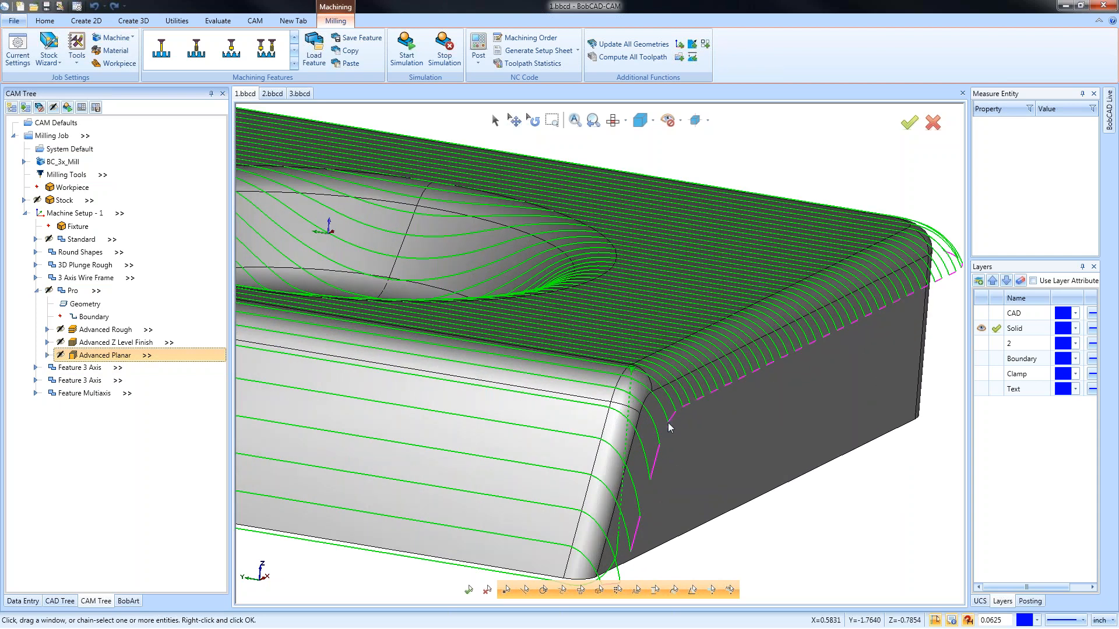
{"action": "right_click", "coordinate": [114, 356]}
{"action": "left_click", "coordinate": [160, 381]}
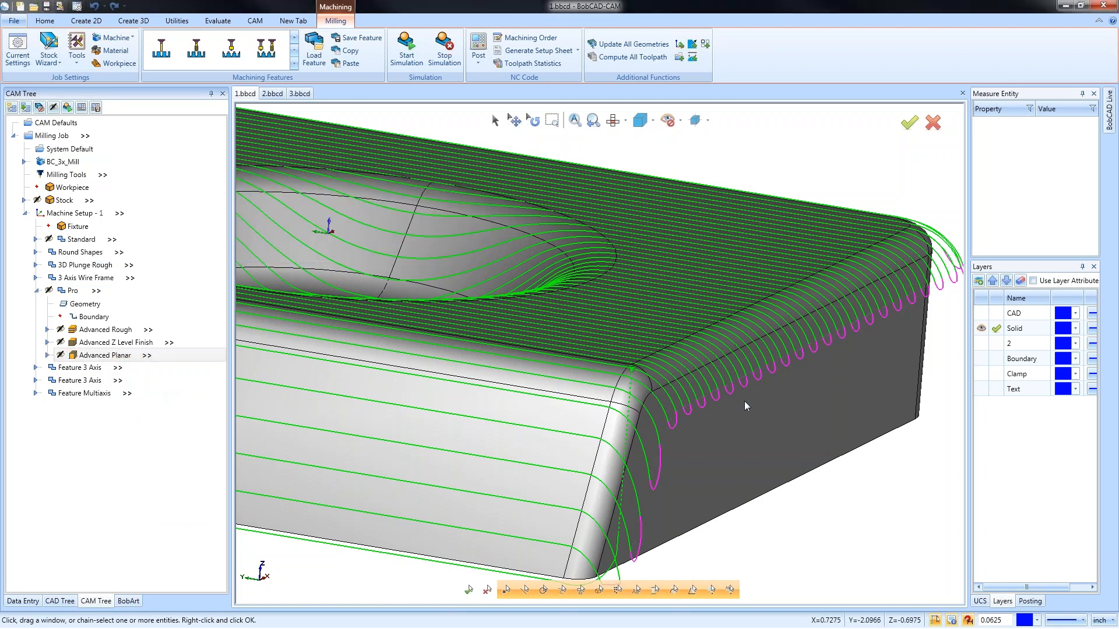
{"action": "scroll", "coordinate": [724, 371], "scroll_direction": "down", "scroll_amount": 3}
{"action": "middle_click_drag", "start_coordinate": [723, 371], "coordinate": [541, 375]}
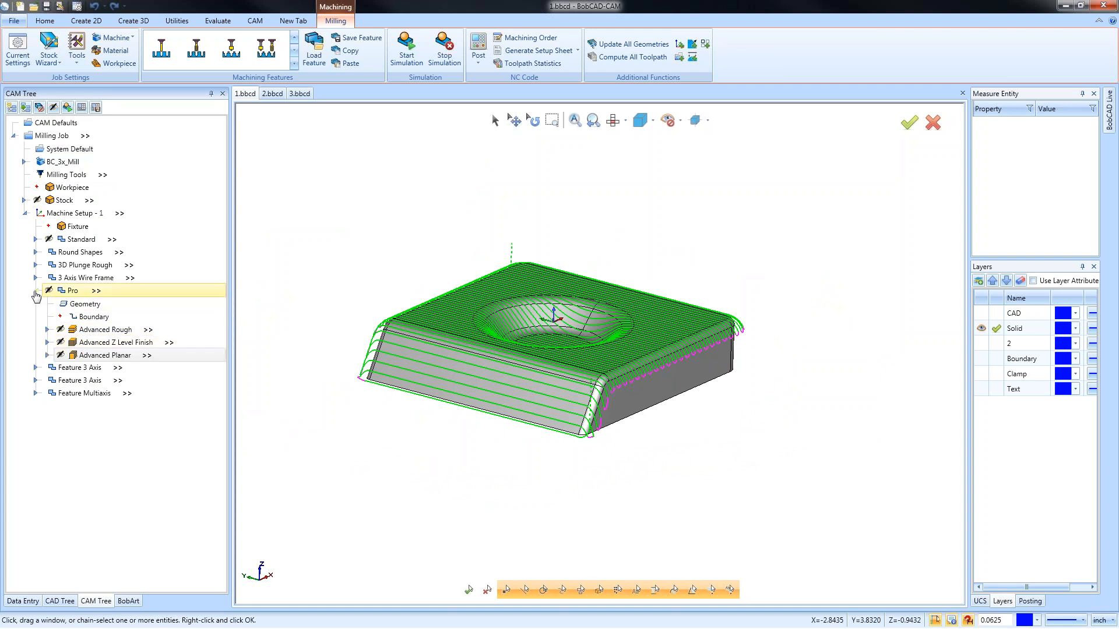
Step: Assign the solid body as the machining geometry of the first Feature 3 Axis, after the Pro feature
{"action": "left_click", "coordinate": [36, 291]}
{"action": "left_click", "coordinate": [36, 303]}
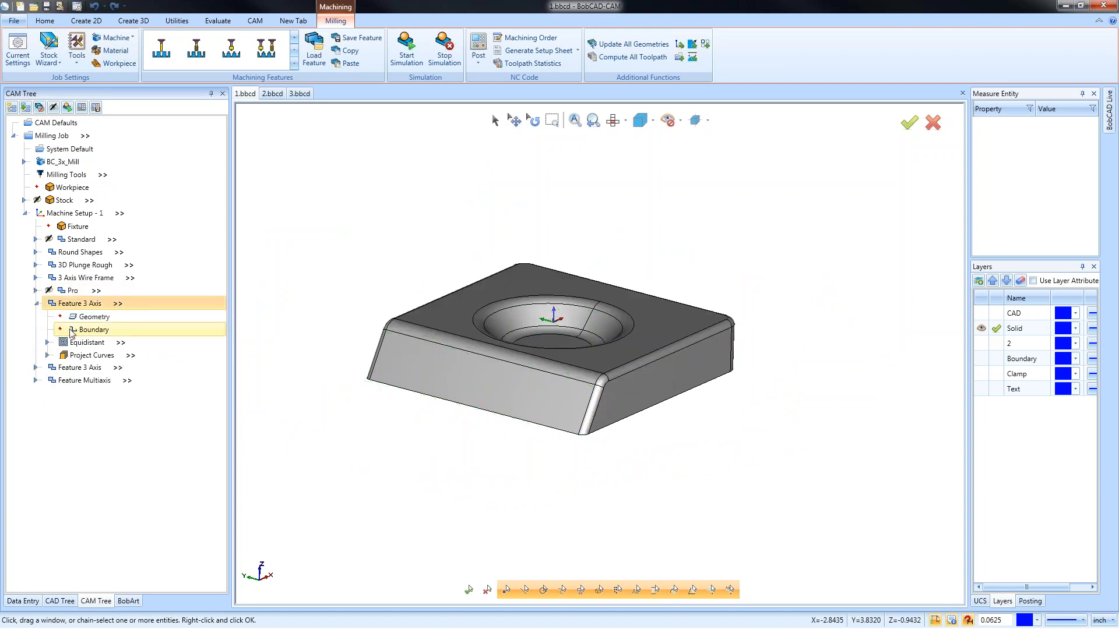
{"action": "right_click", "coordinate": [87, 317]}
{"action": "left_click", "coordinate": [108, 326]}
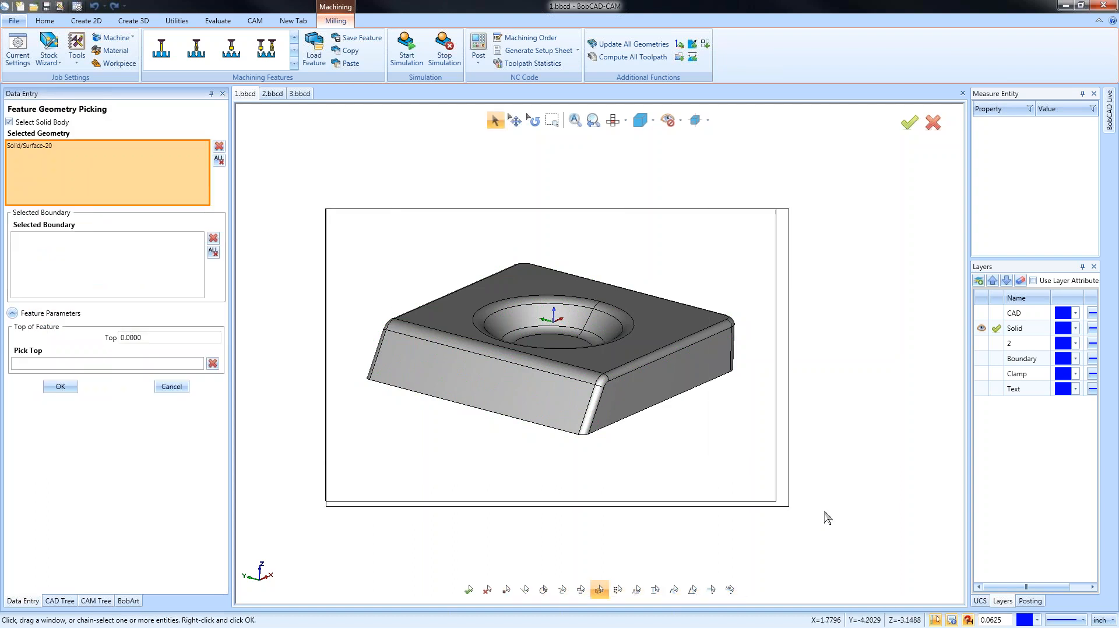
{"action": "left_click", "coordinate": [60, 386]}
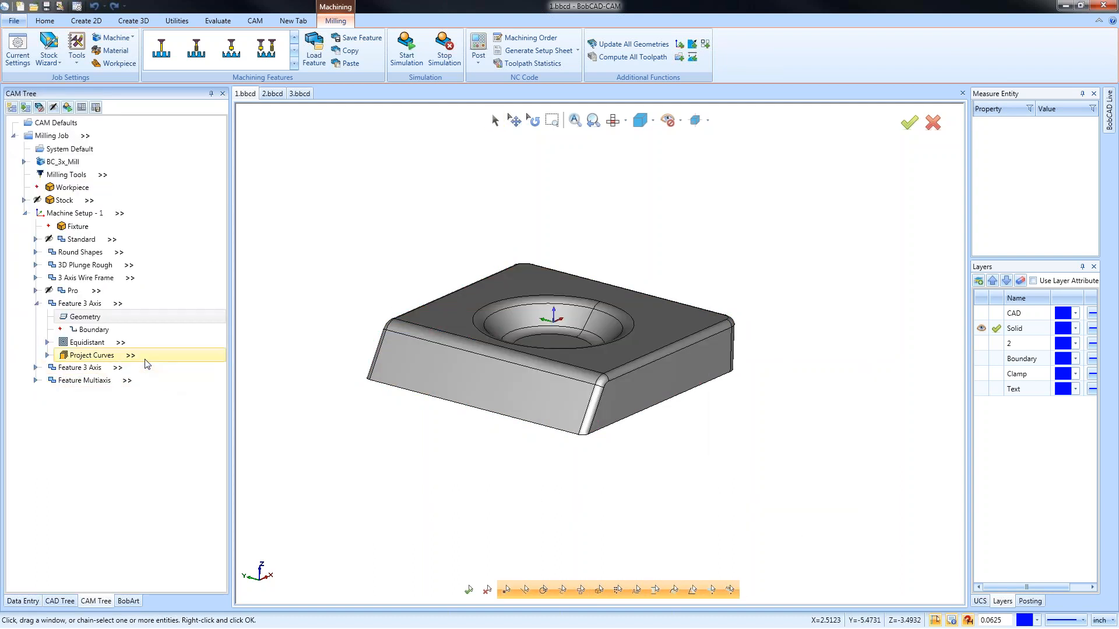
Step: Compute the Equidistant toolpath and inspect its passes over the top, pocket and side walls
{"action": "right_click", "coordinate": [87, 345]}
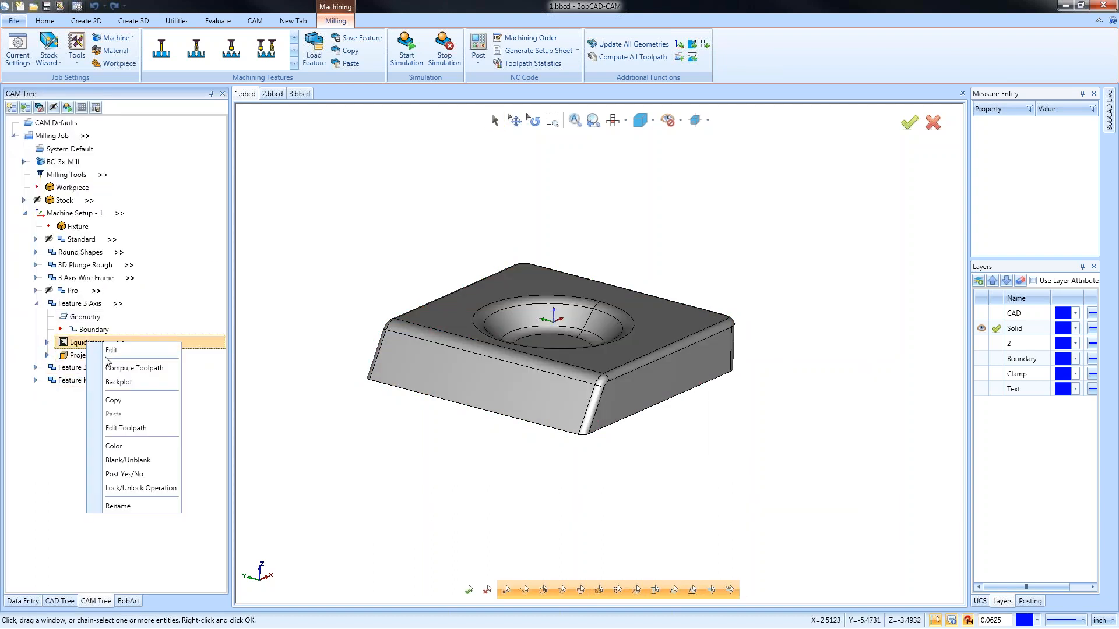
{"action": "left_click", "coordinate": [136, 369]}
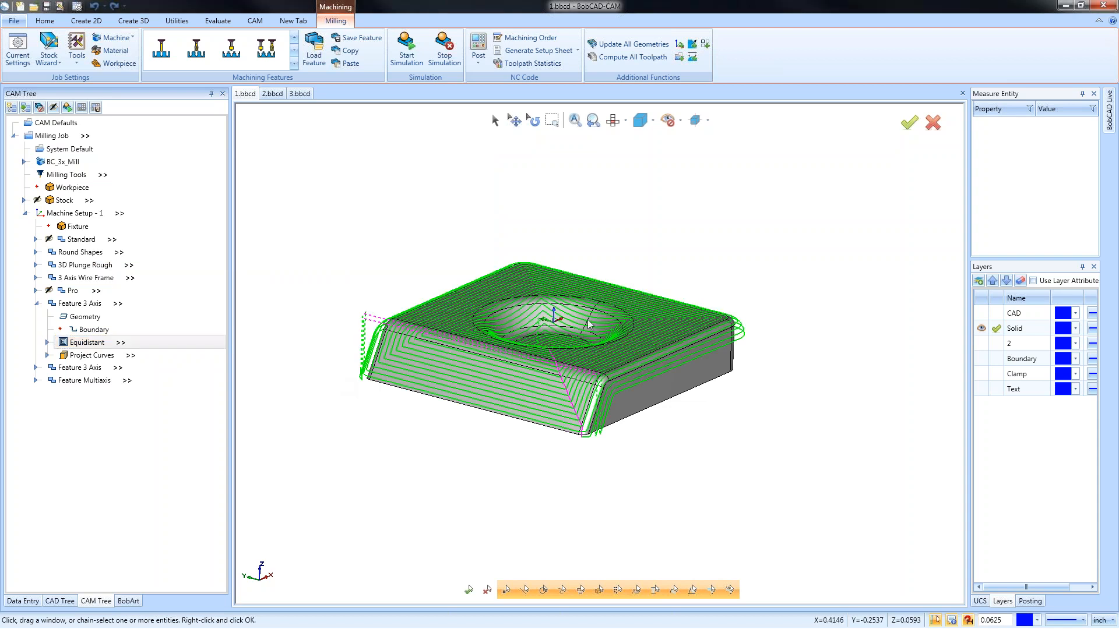
{"action": "middle_click_drag", "start_coordinate": [643, 407], "coordinate": [596, 422]}
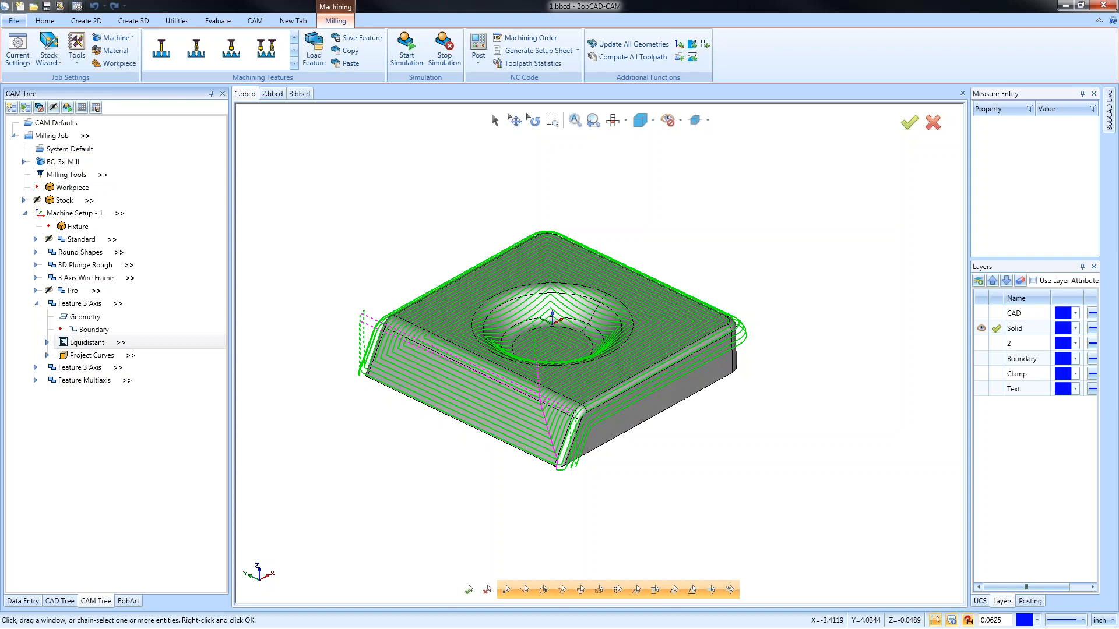
{"action": "middle_click_drag", "start_coordinate": [584, 438], "coordinate": [584, 411]}
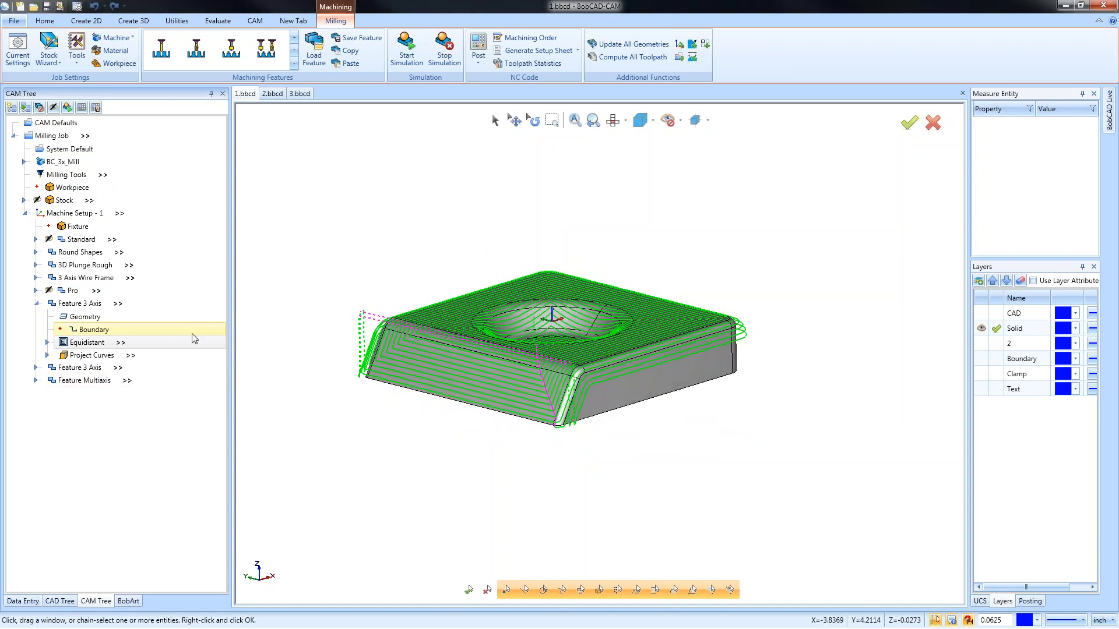
Step: Open the Equidistant operation's parameters and try the Top of Job and Bottom of Job depth options, leaving both disabled
{"action": "right_click", "coordinate": [90, 343]}
{"action": "left_click", "coordinate": [111, 348]}
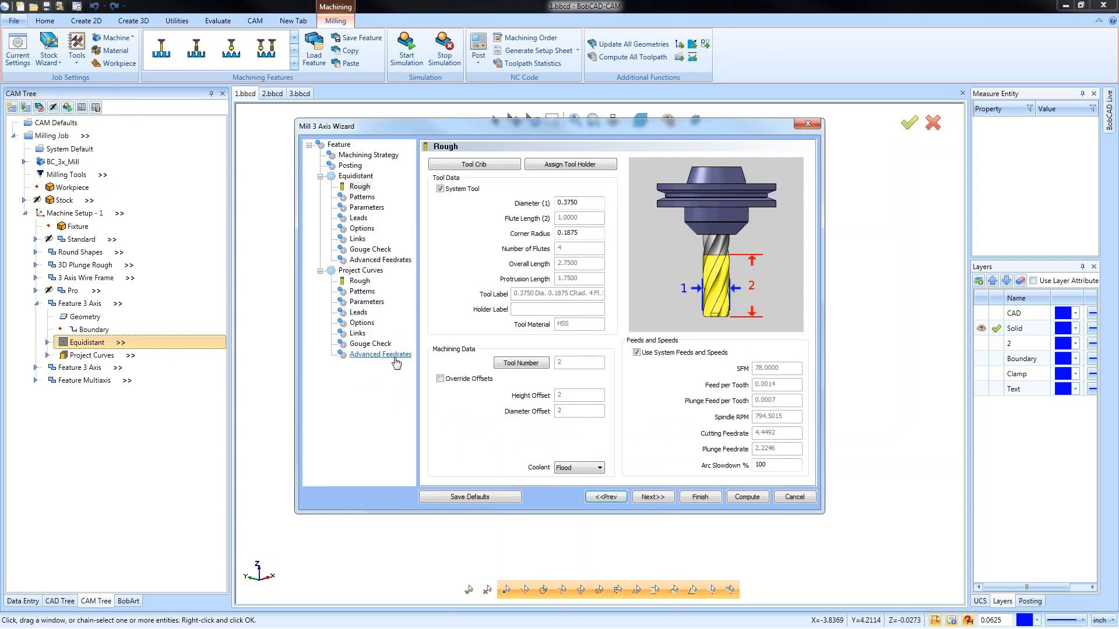
{"action": "left_click", "coordinate": [366, 207]}
{"action": "left_click", "coordinate": [440, 363]}
{"action": "left_click", "coordinate": [441, 380]}
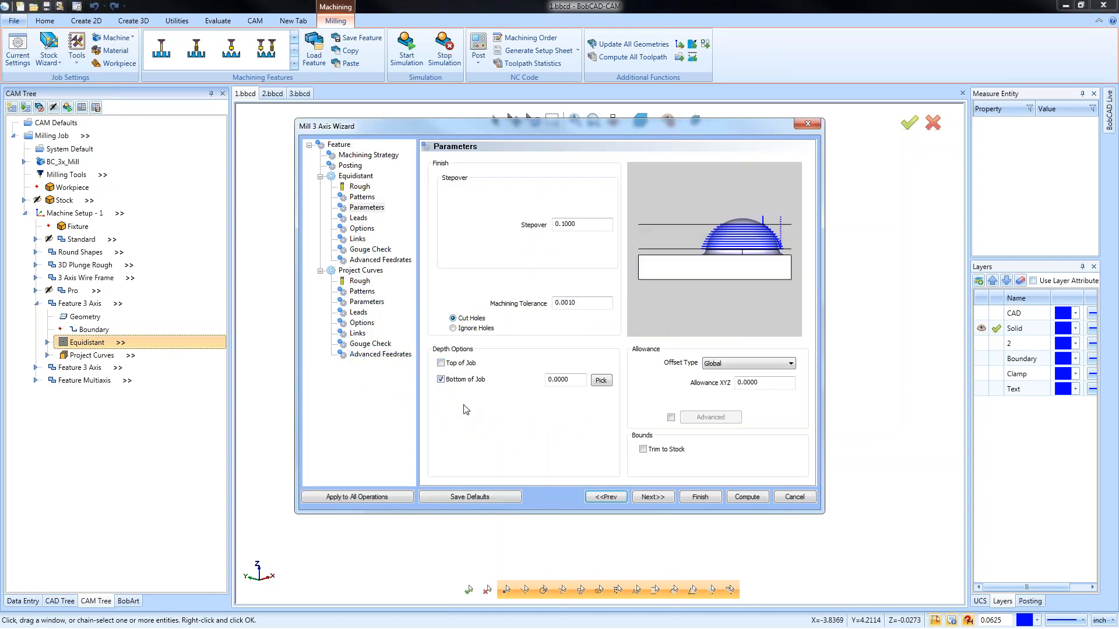
{"action": "left_click", "coordinate": [441, 379]}
Step: Compare the Equidistant cutting extents options, including Top and Bottom of Vertical Walls, and finish with Extents selected
{"action": "left_click", "coordinate": [362, 229]}
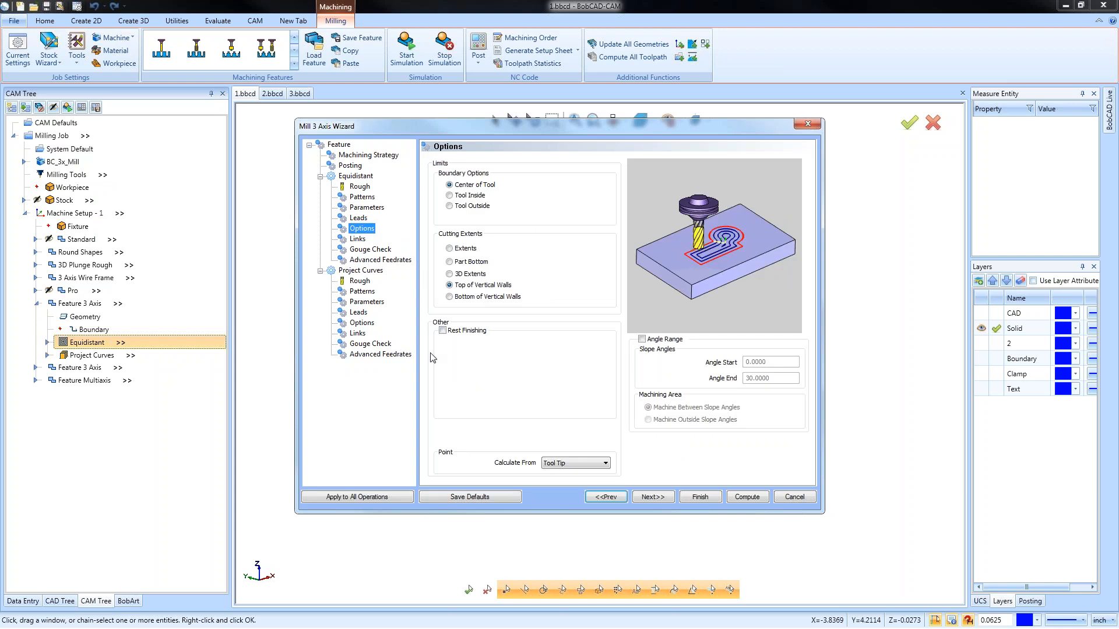
{"action": "left_click", "coordinate": [451, 250]}
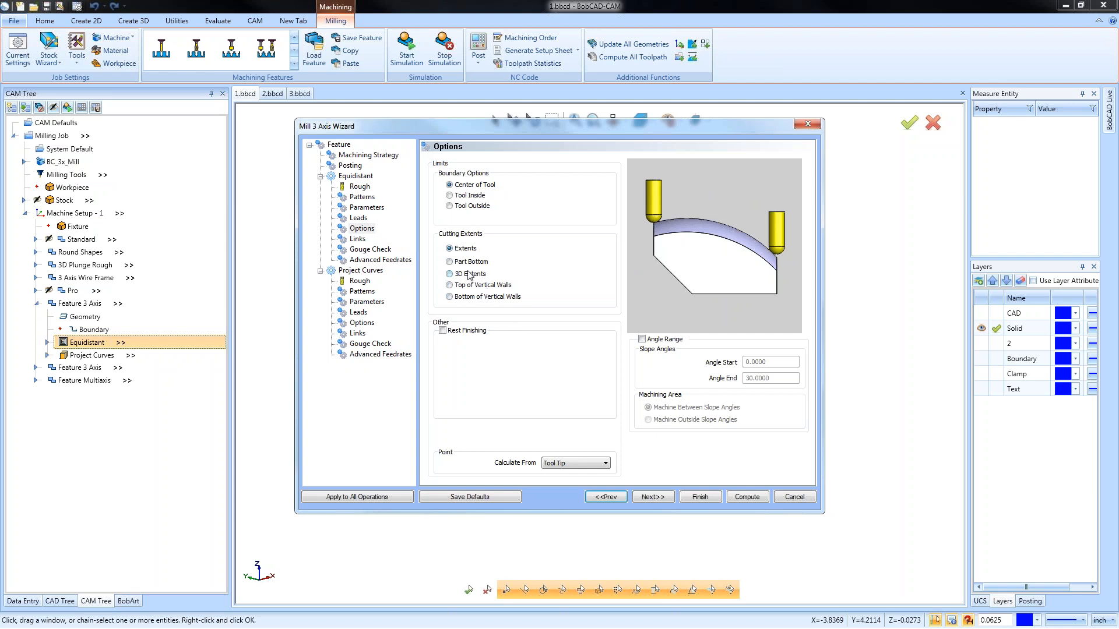
{"action": "left_click", "coordinate": [450, 262]}
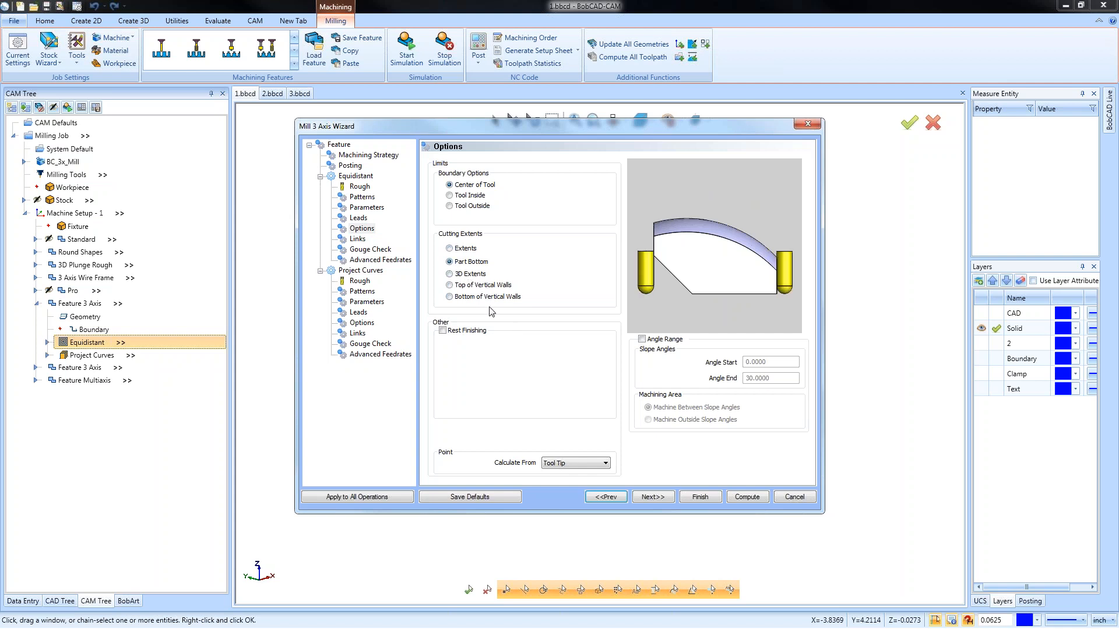
{"action": "left_click", "coordinate": [450, 274]}
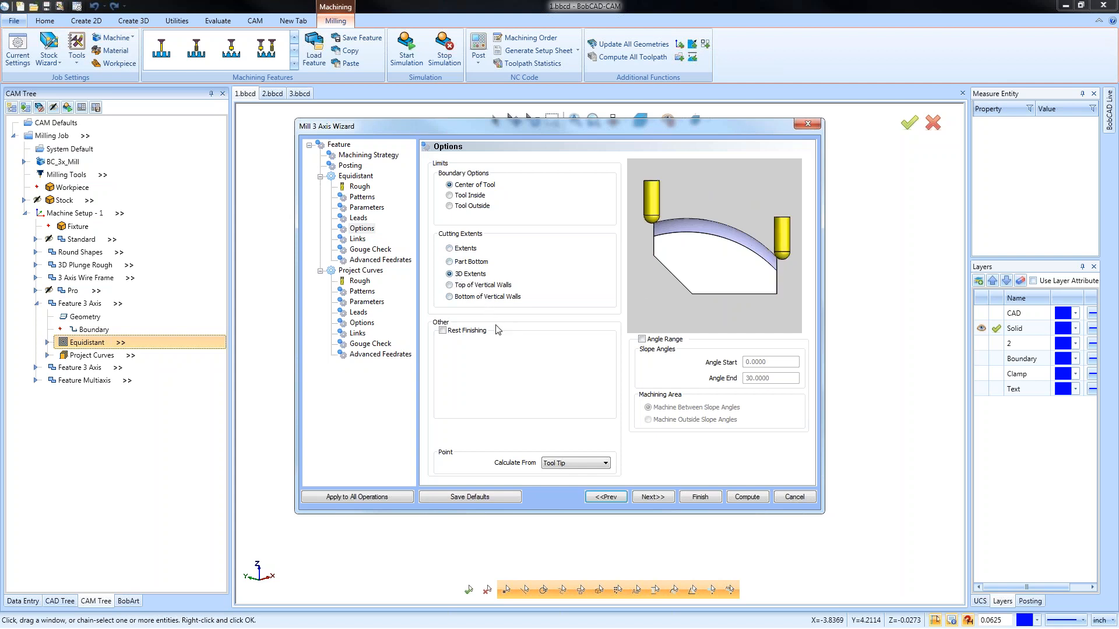
{"action": "left_click", "coordinate": [449, 286]}
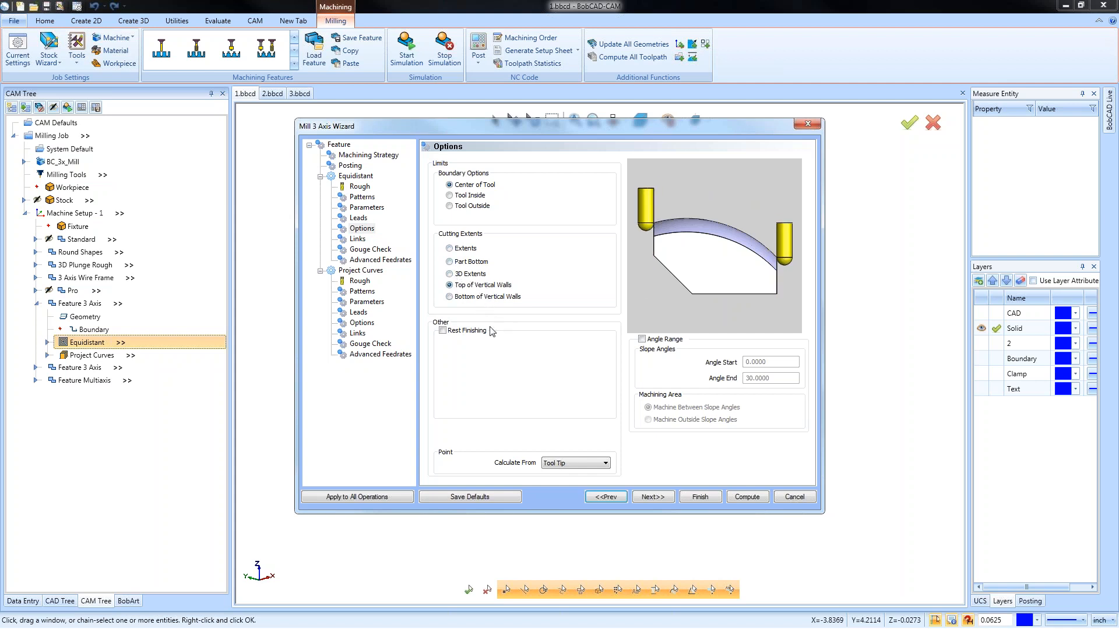
{"action": "left_click", "coordinate": [450, 297]}
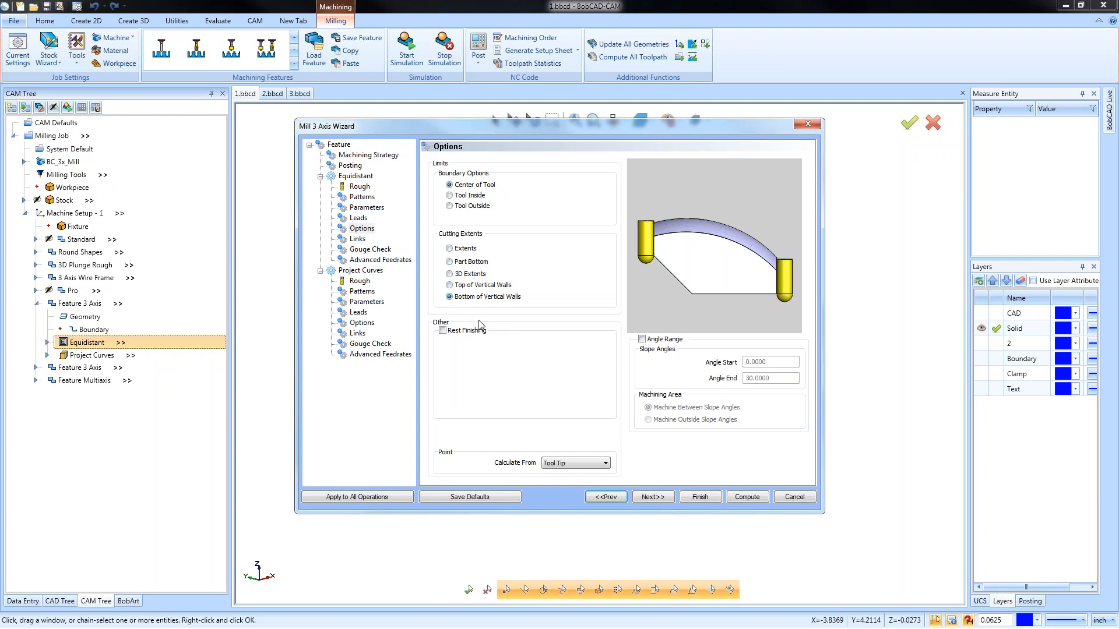
{"action": "left_click", "coordinate": [456, 261]}
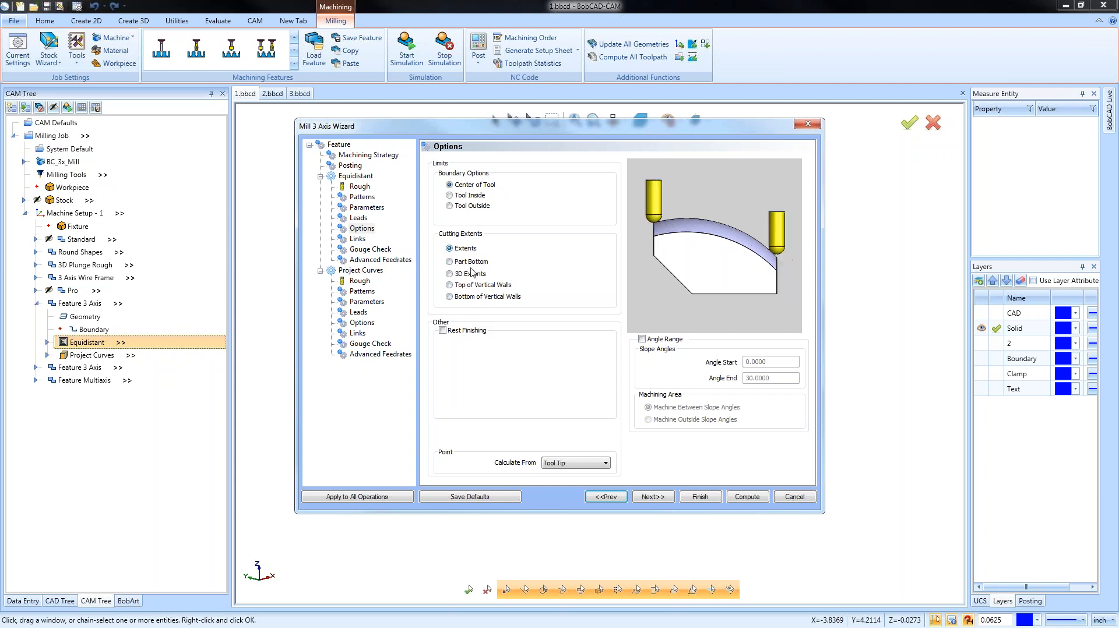
Step: Review the Equidistant operation's parameters and patterns settings and return to its cutting extents options
{"action": "left_click", "coordinate": [367, 207]}
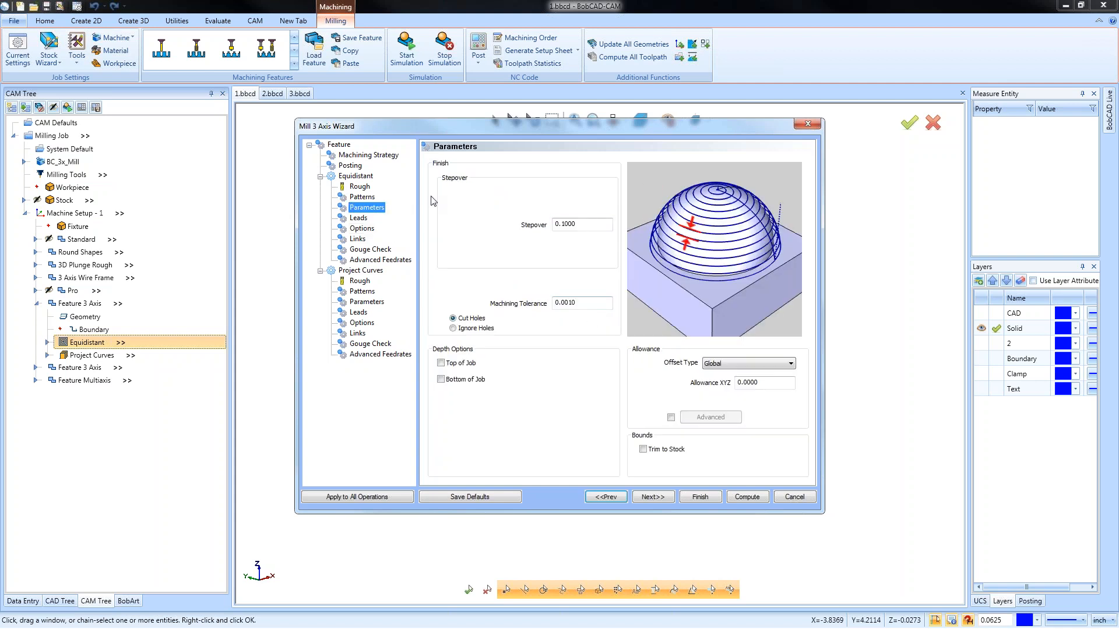
{"action": "left_click", "coordinate": [362, 197]}
{"action": "left_click", "coordinate": [366, 207]}
{"action": "left_click", "coordinate": [361, 229]}
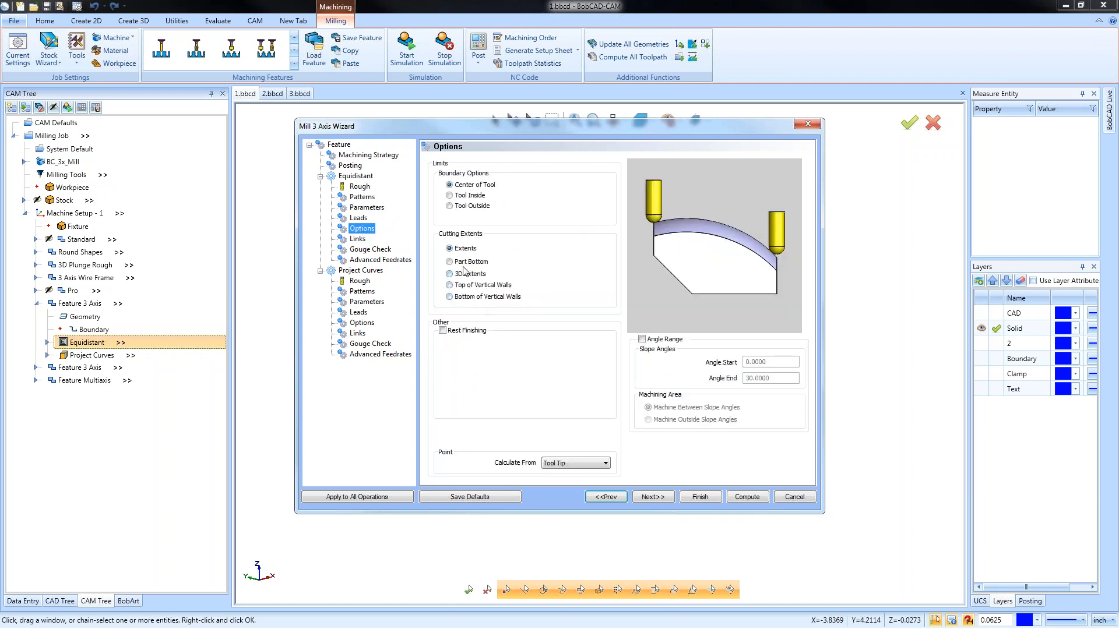
Step: Accept Extents as the Equidistant cutting extents, compute the toolpath and inspect its passes around the part's outer edges
{"action": "left_click", "coordinate": [705, 499]}
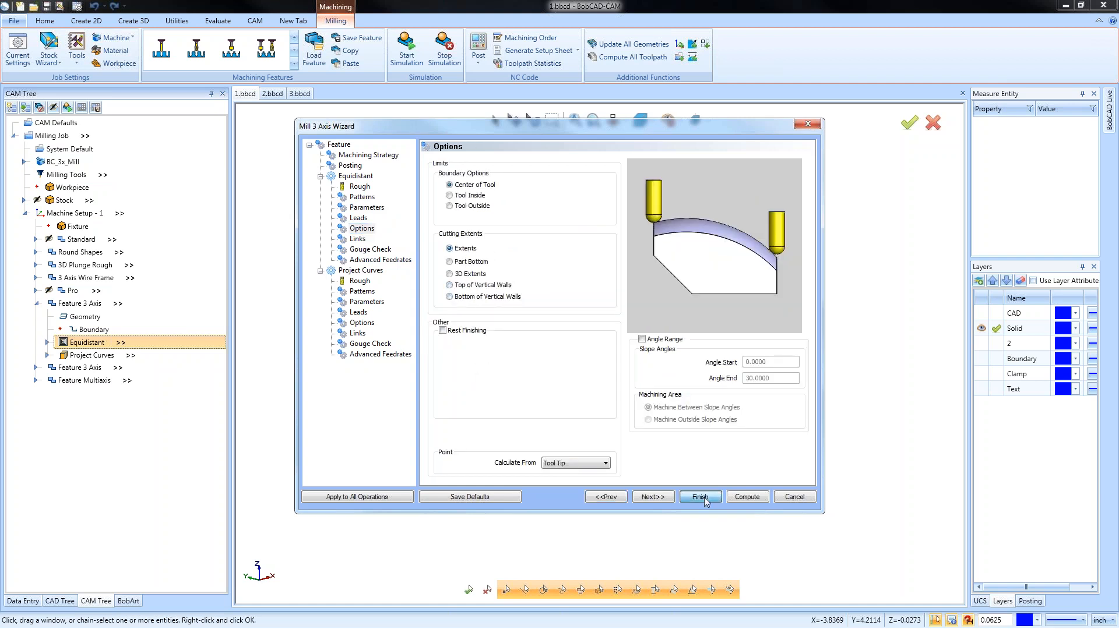
{"action": "right_click", "coordinate": [87, 343]}
{"action": "left_click", "coordinate": [132, 366]}
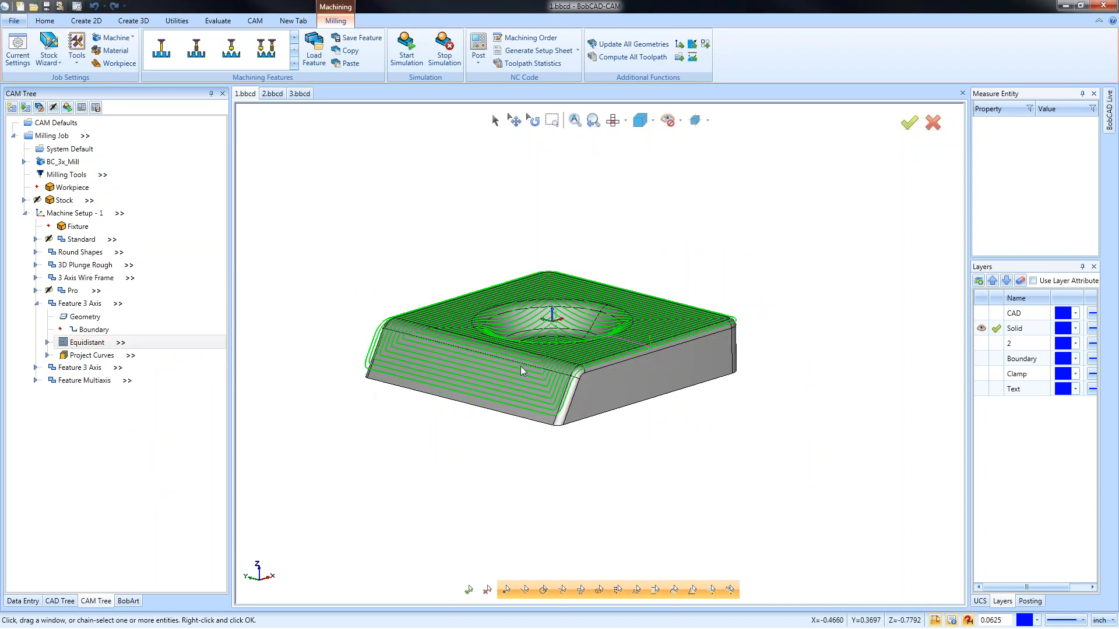
{"action": "middle_click_drag", "start_coordinate": [499, 424], "coordinate": [710, 350]}
{"action": "scroll", "coordinate": [659, 340], "scroll_direction": "up", "scroll_amount": 6}
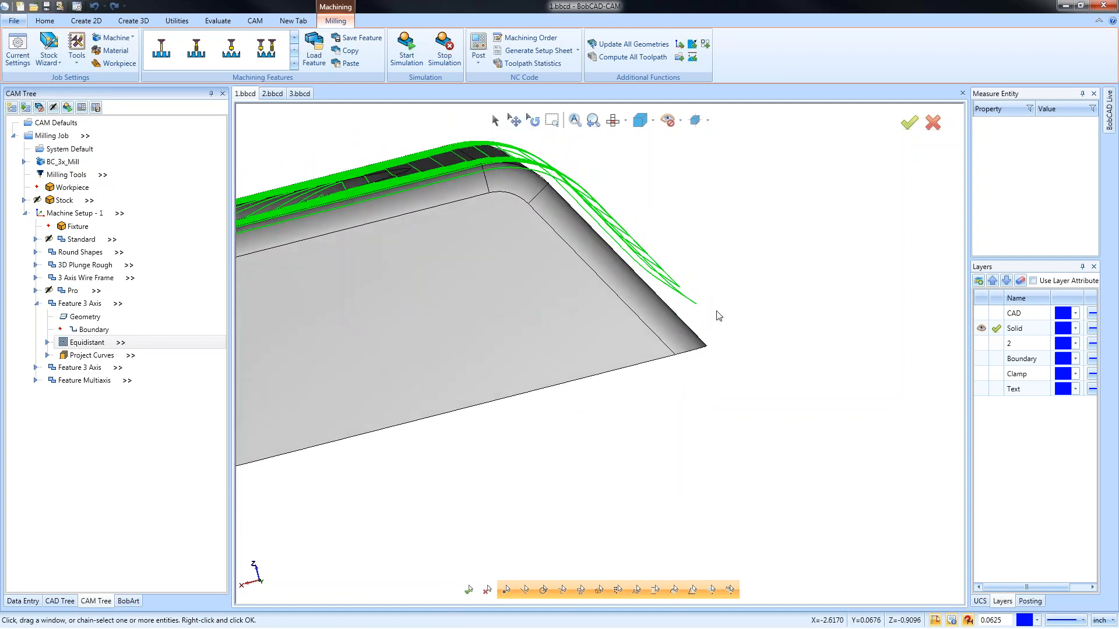
{"action": "mouse_move", "coordinate": [701, 332]}
{"action": "middle_mouse_down"}
{"action": "mouse_move", "coordinate": [659, 362]}
{"action": "mouse_move", "coordinate": [722, 294]}
{"action": "mouse_move", "coordinate": [670, 309]}
{"action": "mouse_move", "coordinate": [682, 327]}
{"action": "mouse_move", "coordinate": [717, 327]}
{"action": "middle_mouse_up"}
{"action": "middle_click_drag", "start_coordinate": [644, 240], "coordinate": [687, 227]}
{"action": "scroll", "coordinate": [688, 230], "scroll_direction": "down", "scroll_amount": 3}
{"action": "middle_click_drag", "start_coordinate": [607, 342], "coordinate": [626, 324]}
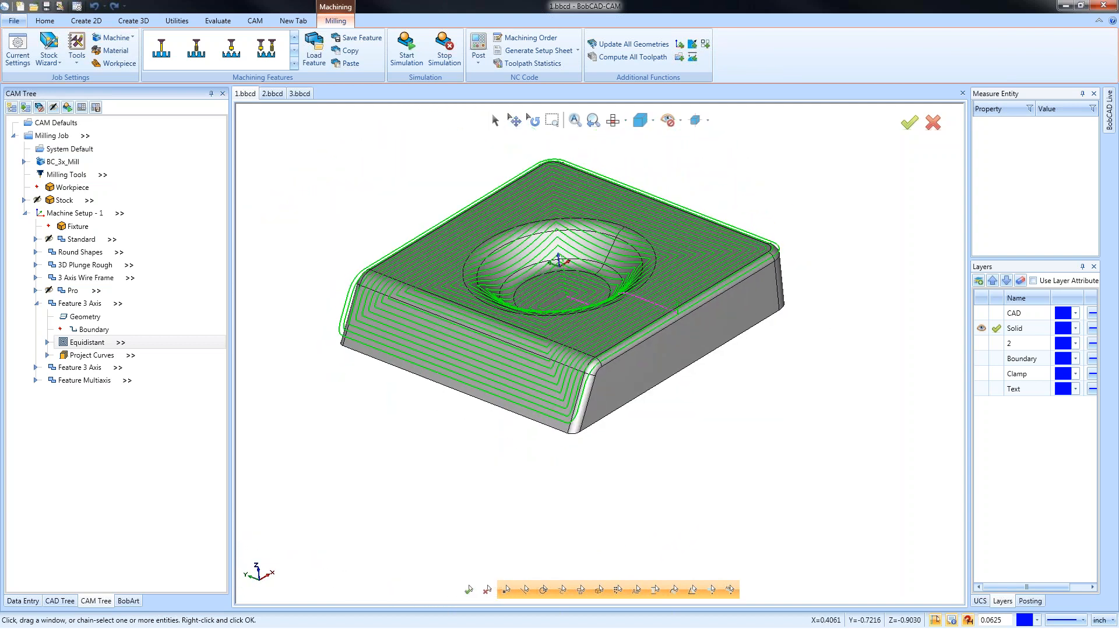
Step: Set the Equidistant cutting extents to Part Bottom and recompute the toolpath to check its side wall passes
{"action": "right_click", "coordinate": [75, 339]}
{"action": "left_click", "coordinate": [140, 344]}
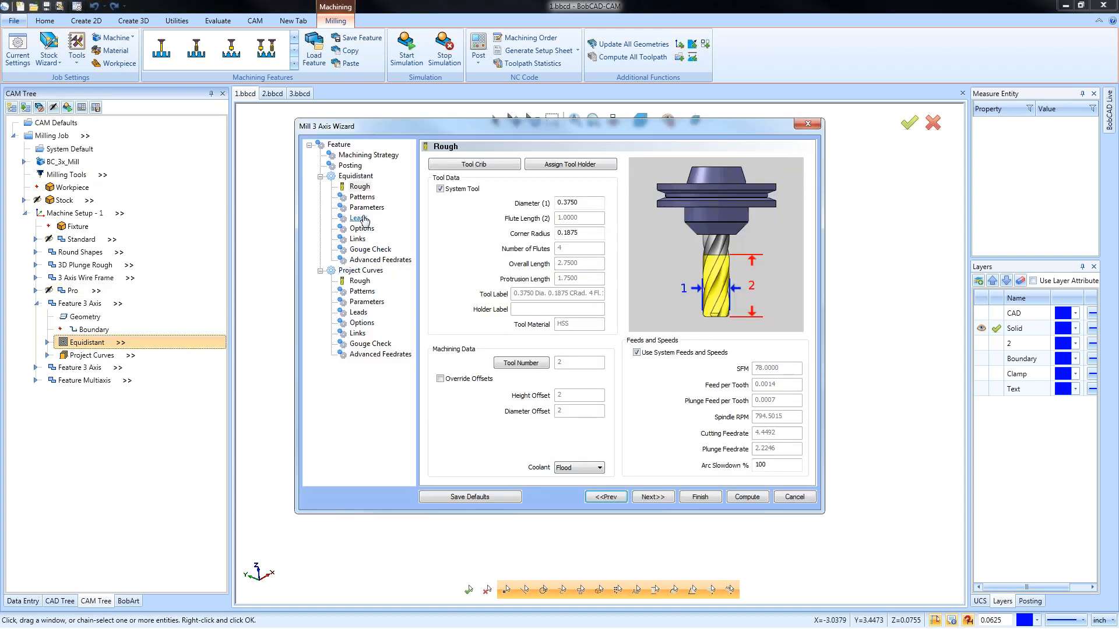
{"action": "left_click", "coordinate": [362, 229]}
{"action": "left_click", "coordinate": [450, 262]}
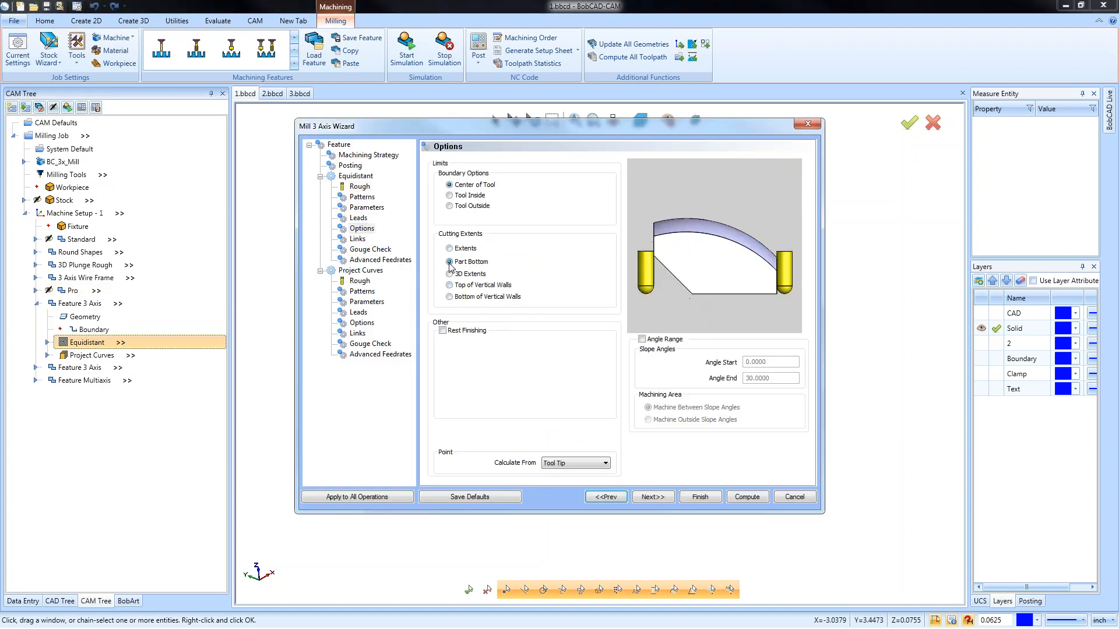
{"action": "left_click", "coordinate": [700, 497]}
{"action": "right_click", "coordinate": [88, 343]}
{"action": "left_click", "coordinate": [133, 365]}
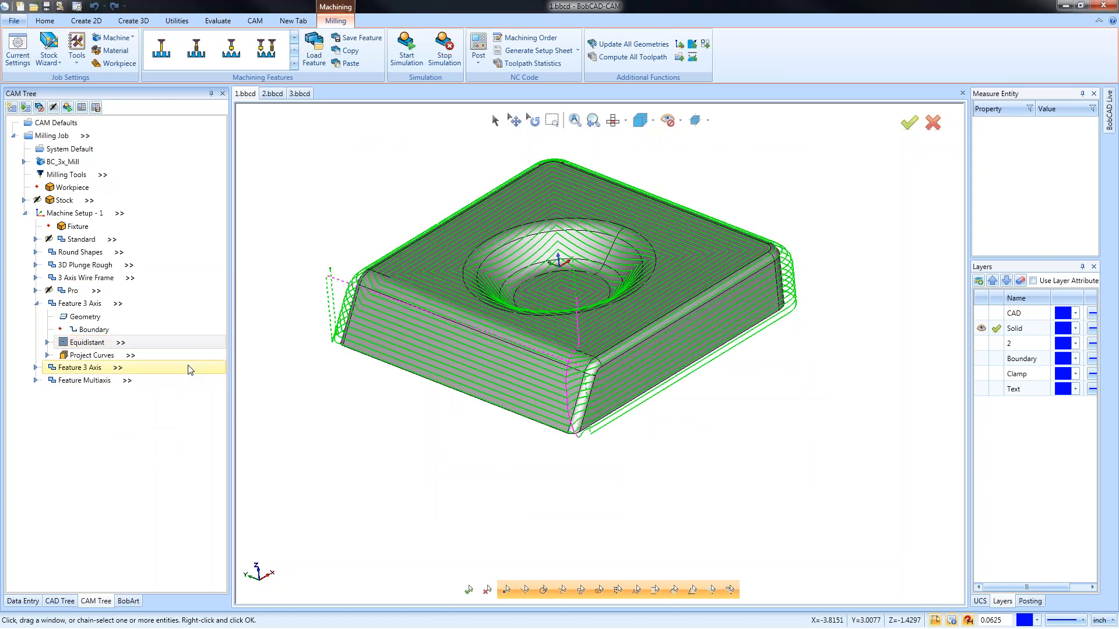
{"action": "middle_click_drag", "start_coordinate": [347, 420], "coordinate": [542, 402]}
Step: Change the Equidistant cutting extents to 3D Extents, recompute the toolpath and inspect the sloped and vertical walls
{"action": "right_click", "coordinate": [85, 343]}
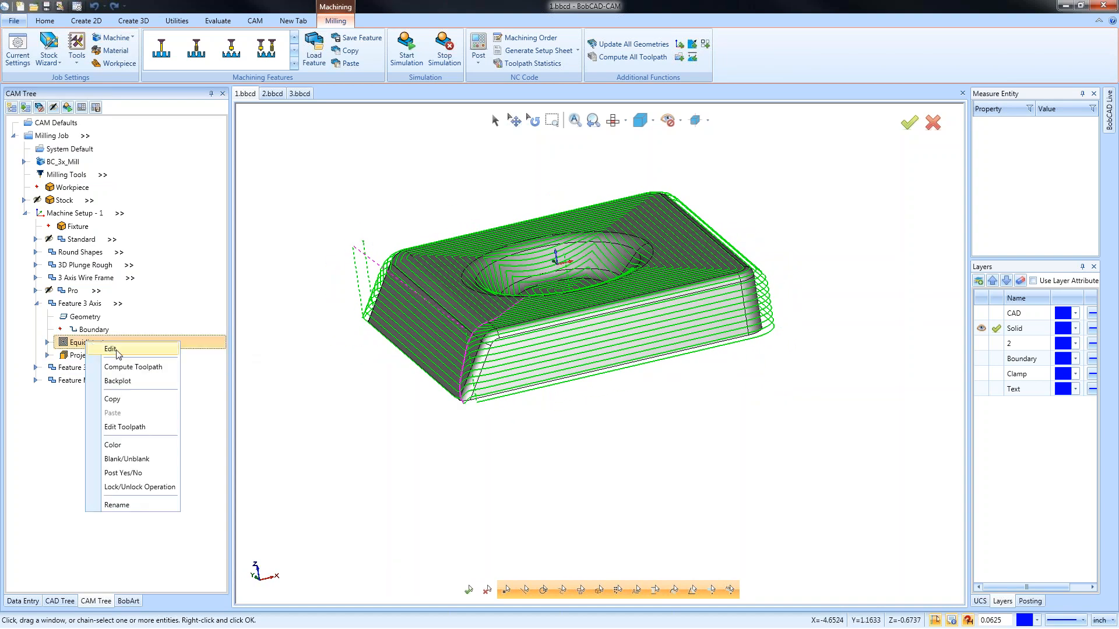
{"action": "left_click", "coordinate": [118, 349]}
{"action": "left_click", "coordinate": [362, 228]}
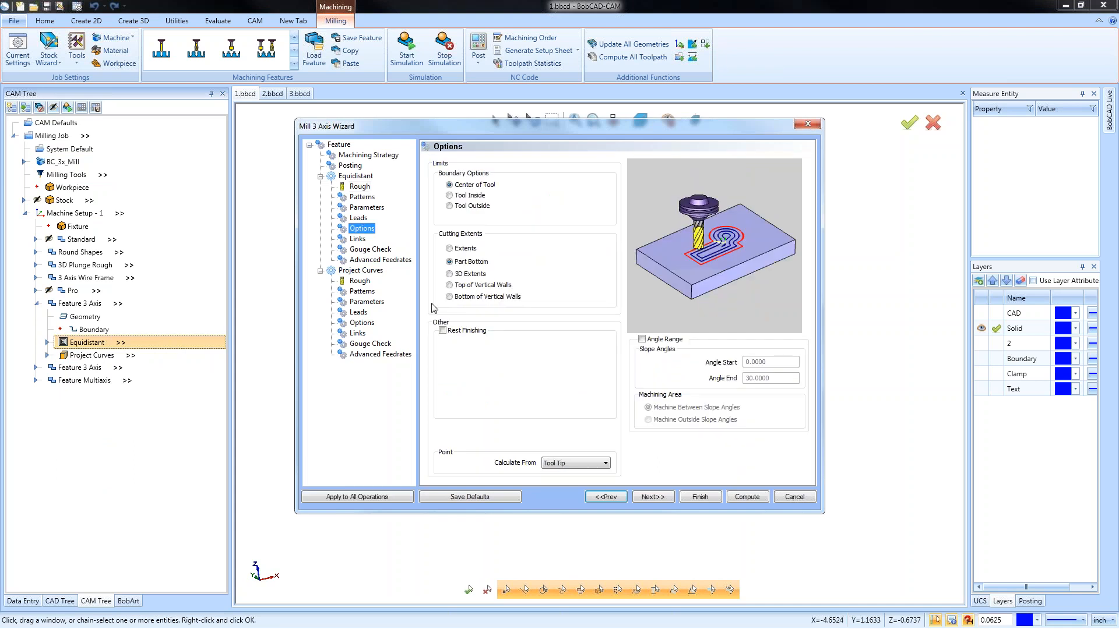
{"action": "left_click", "coordinate": [449, 274]}
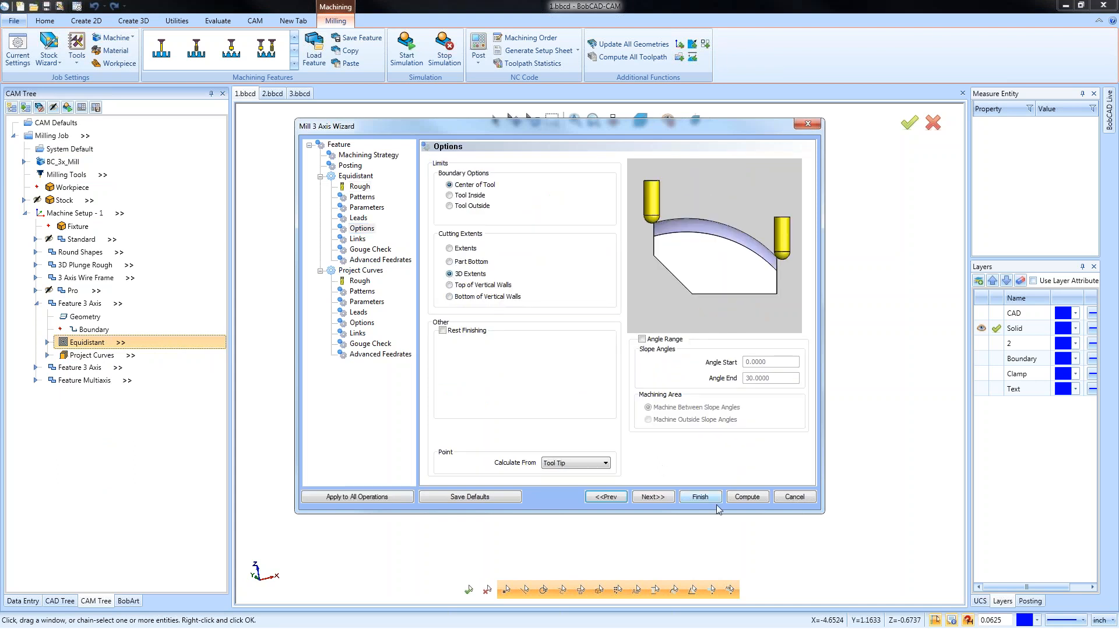
{"action": "left_click", "coordinate": [700, 497]}
{"action": "right_click", "coordinate": [150, 343]}
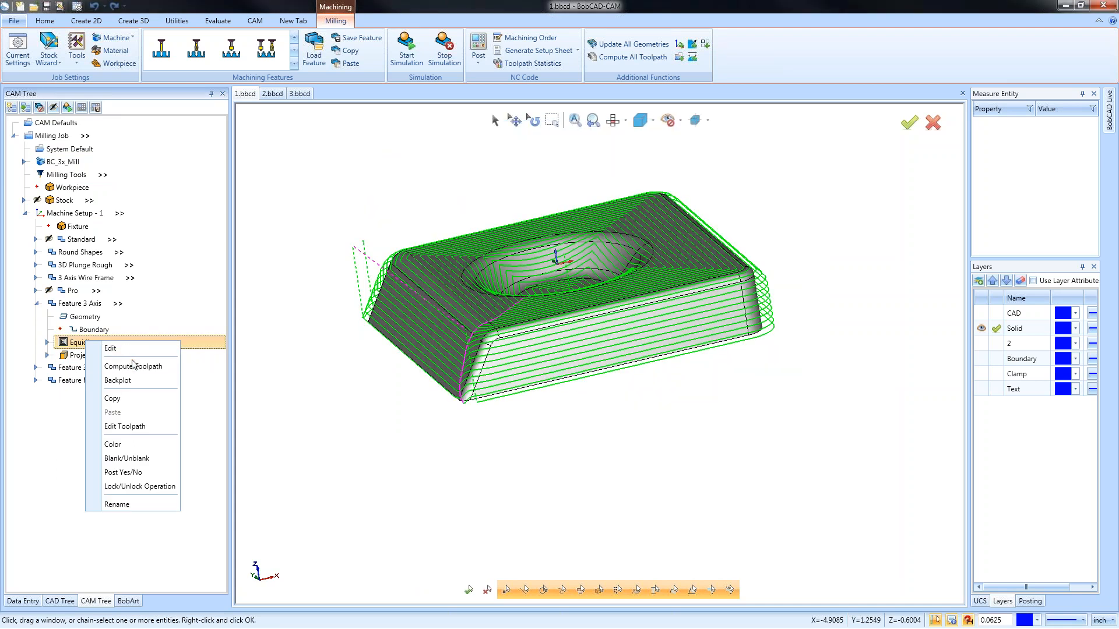
{"action": "left_click", "coordinate": [169, 365]}
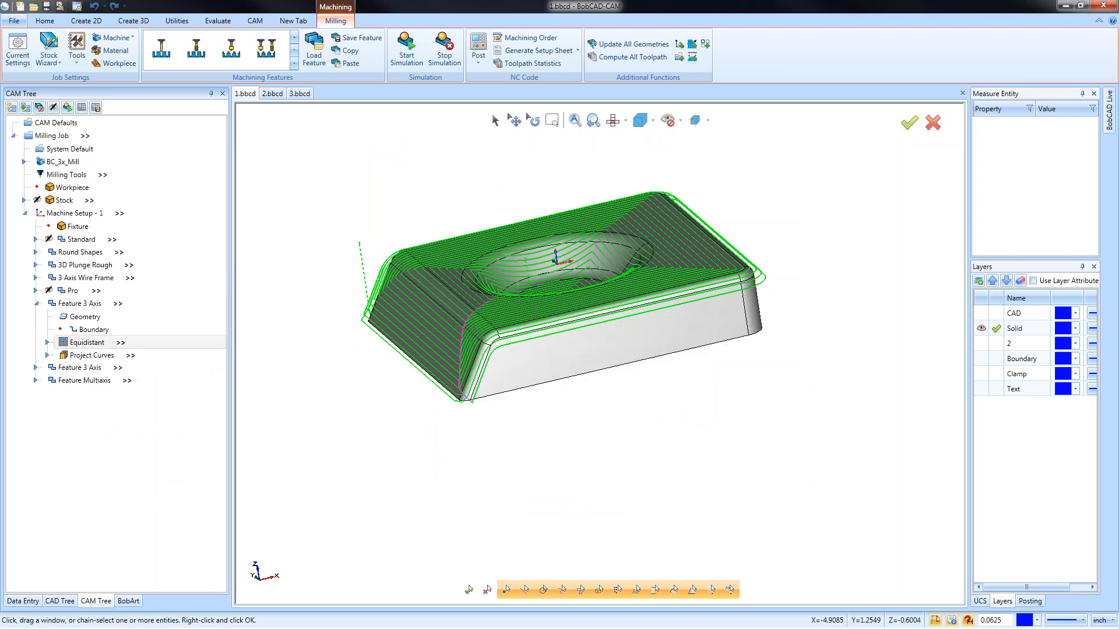
{"action": "middle_click_drag", "start_coordinate": [490, 321], "coordinate": [634, 388]}
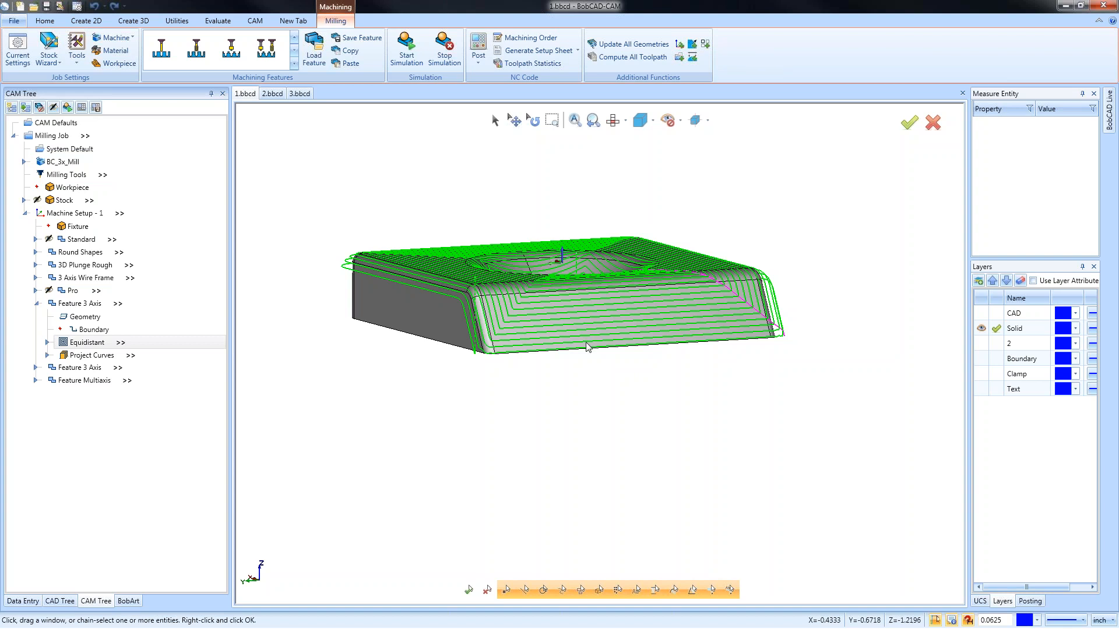
{"action": "middle_click_drag", "start_coordinate": [553, 344], "coordinate": [585, 406]}
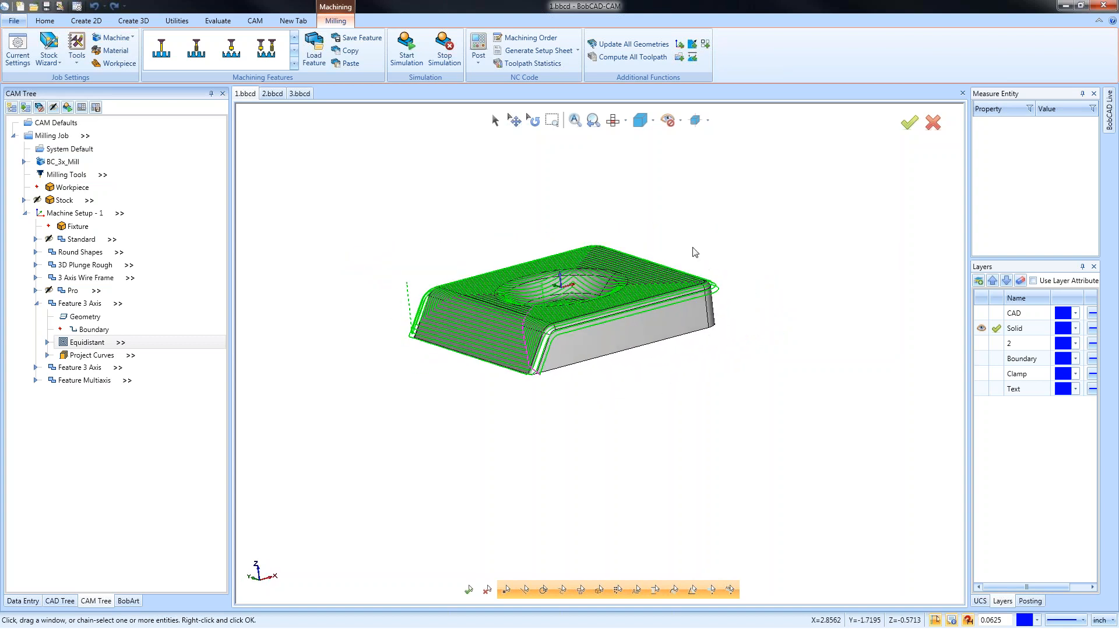
{"action": "scroll", "coordinate": [653, 300], "scroll_direction": "down", "scroll_amount": 3}
{"action": "scroll", "coordinate": [644, 297], "scroll_direction": "up", "scroll_amount": 3}
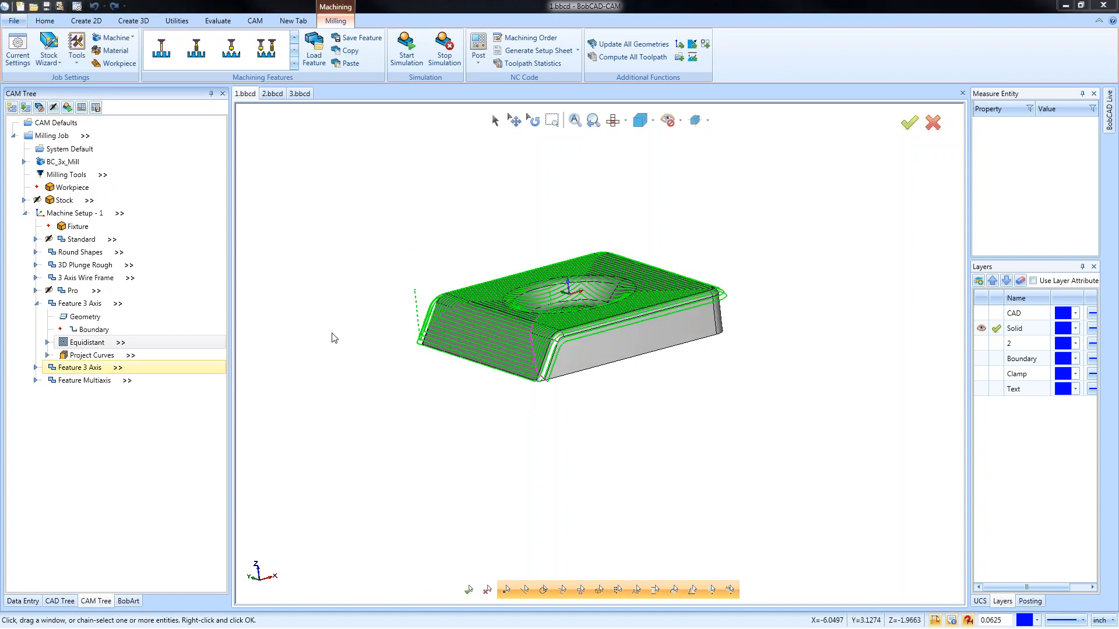
{"action": "middle_click_drag", "start_coordinate": [487, 354], "coordinate": [501, 373]}
Step: Switch the Equidistant cutting extents to Top of Vertical Walls, recompute the toolpath and examine the passes beside the walls
{"action": "right_click", "coordinate": [94, 343]}
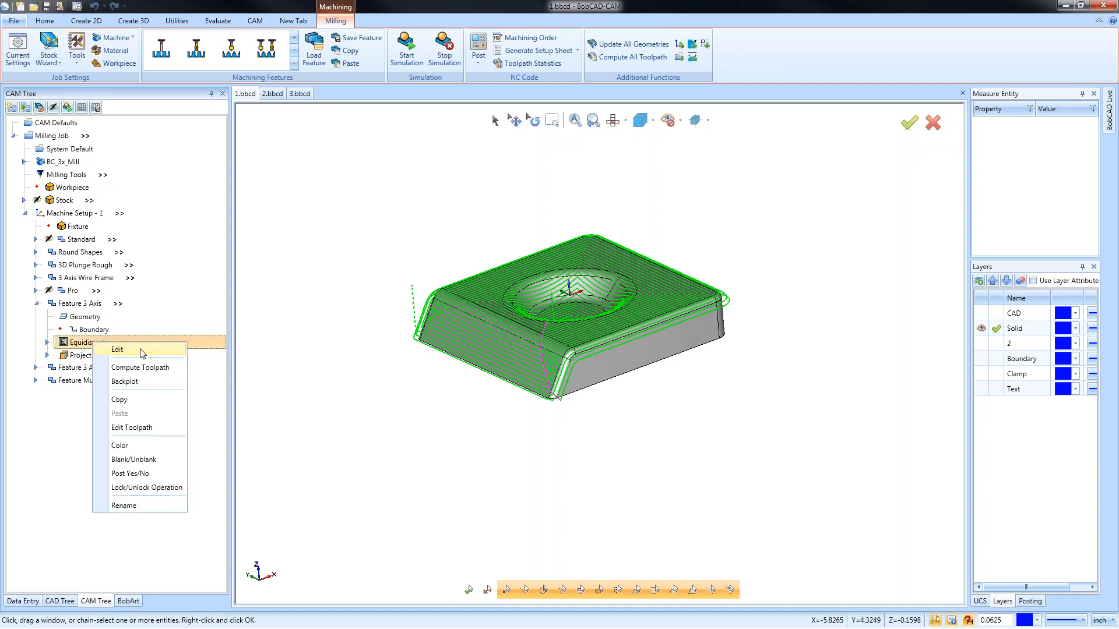
{"action": "left_click", "coordinate": [165, 352]}
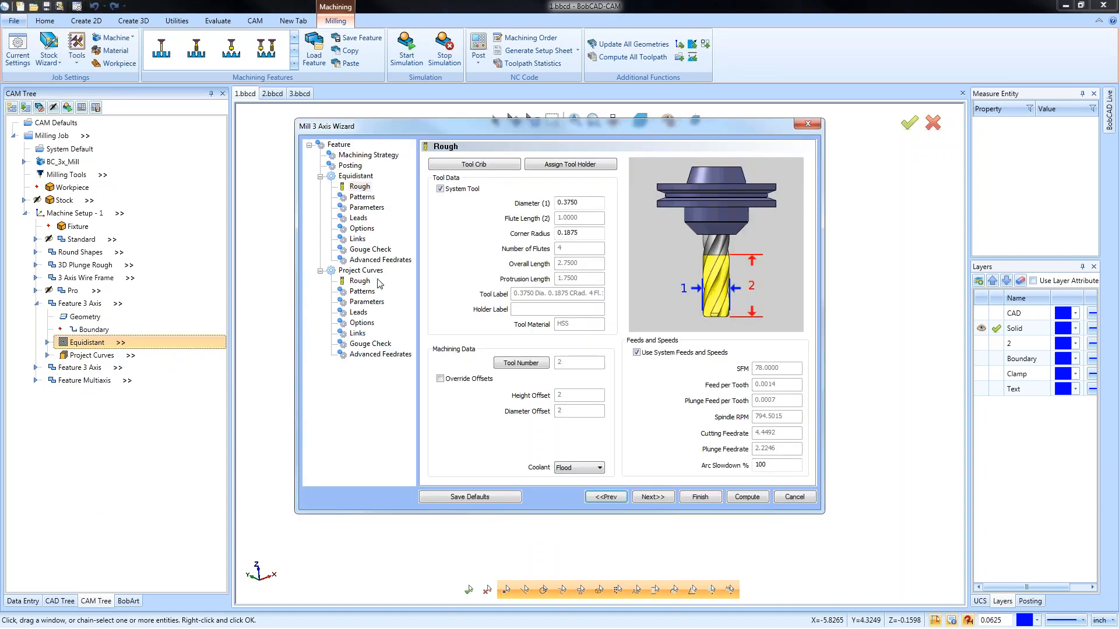
{"action": "left_click", "coordinate": [362, 227]}
{"action": "left_click", "coordinate": [450, 285]}
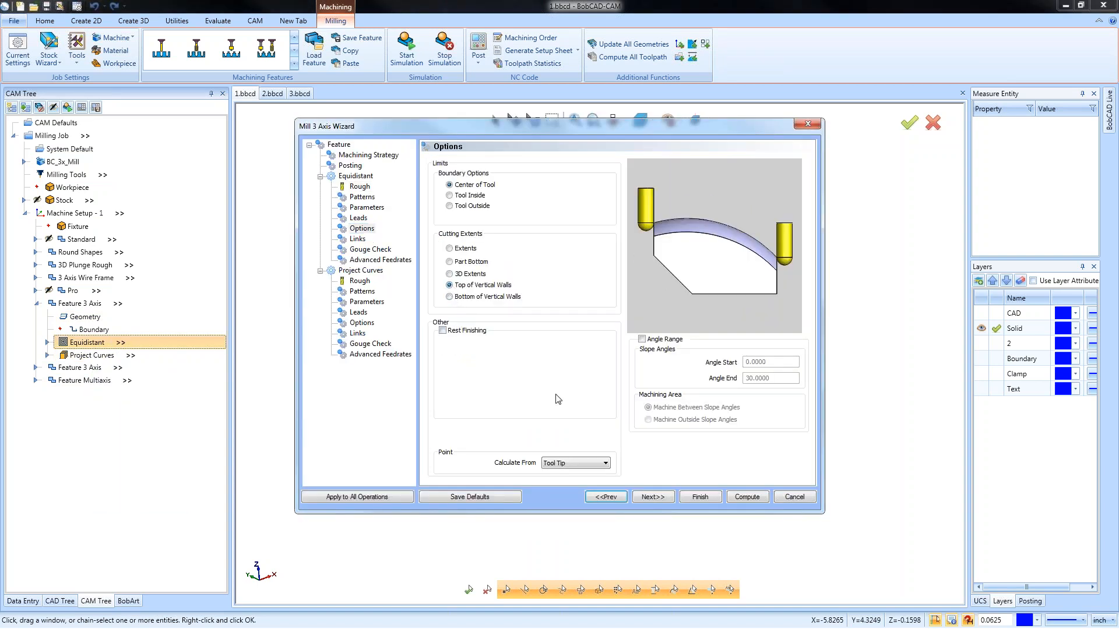
{"action": "left_click", "coordinate": [698, 496]}
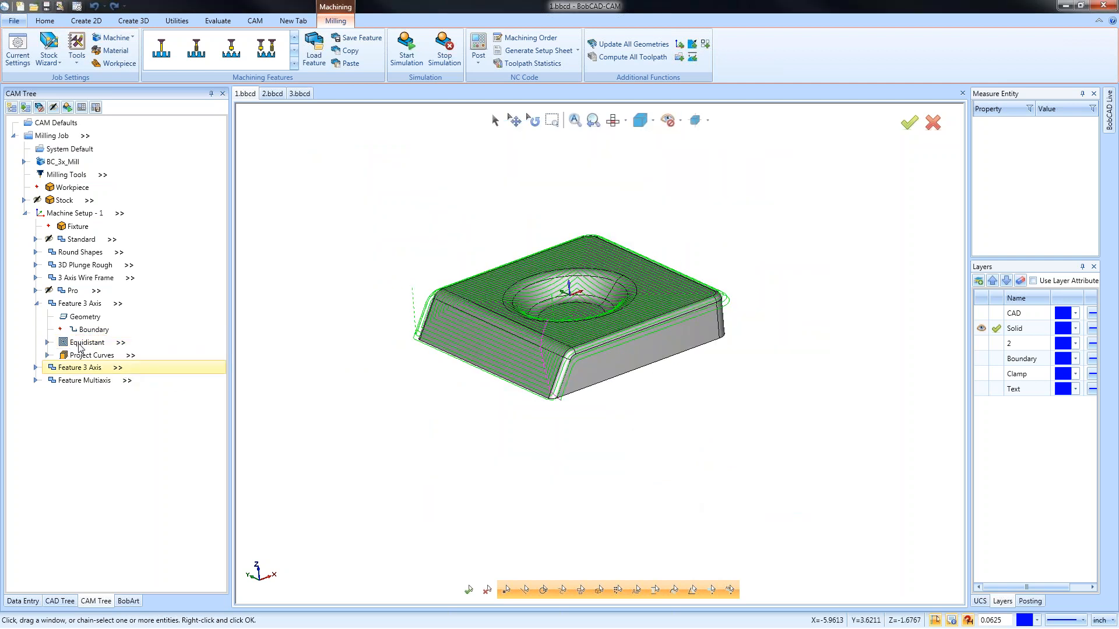
{"action": "right_click", "coordinate": [75, 343]}
{"action": "left_click", "coordinate": [123, 366]}
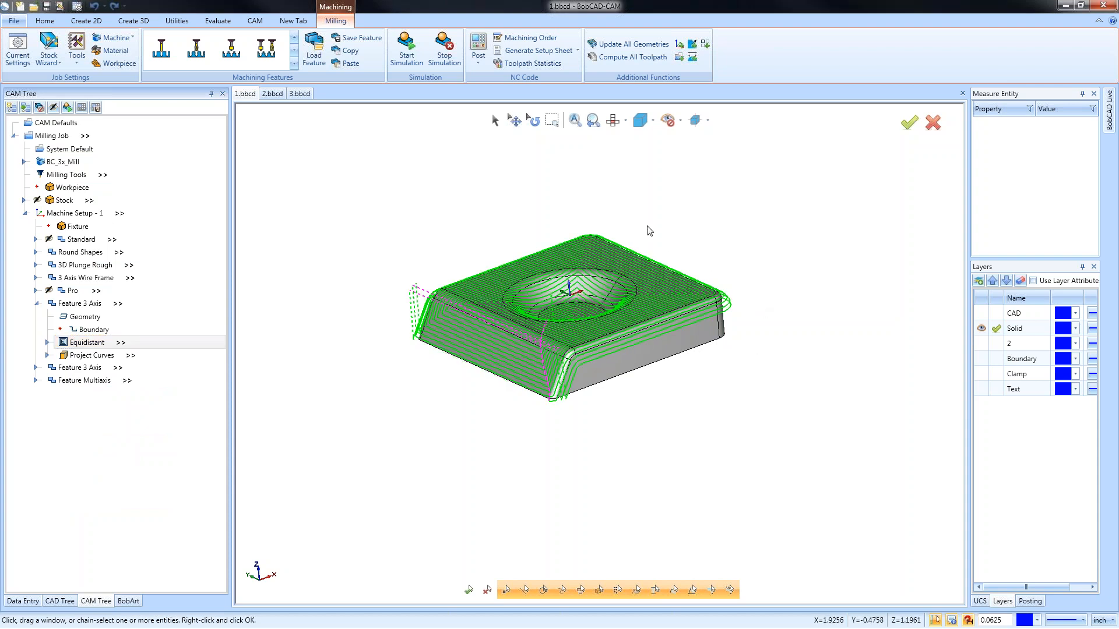
{"action": "middle_click_drag", "start_coordinate": [666, 356], "coordinate": [544, 357]}
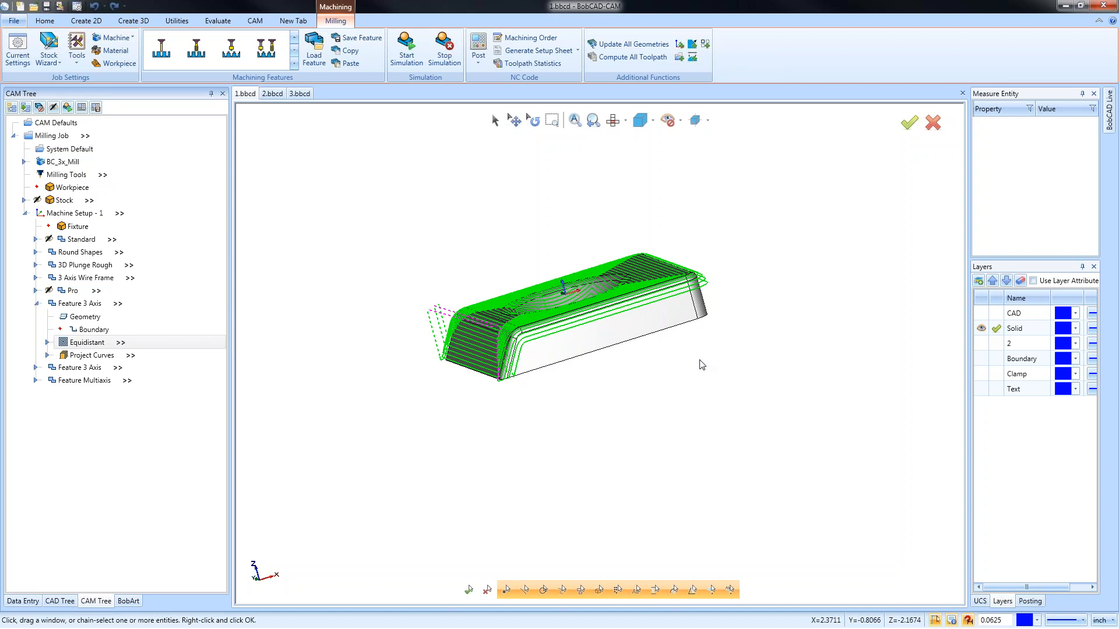
Step: Set the Equidistant cutting extents to Bottom of Vertical Walls, recompute the toolpath and inspect the wall passes up close
{"action": "right_click", "coordinate": [88, 343]}
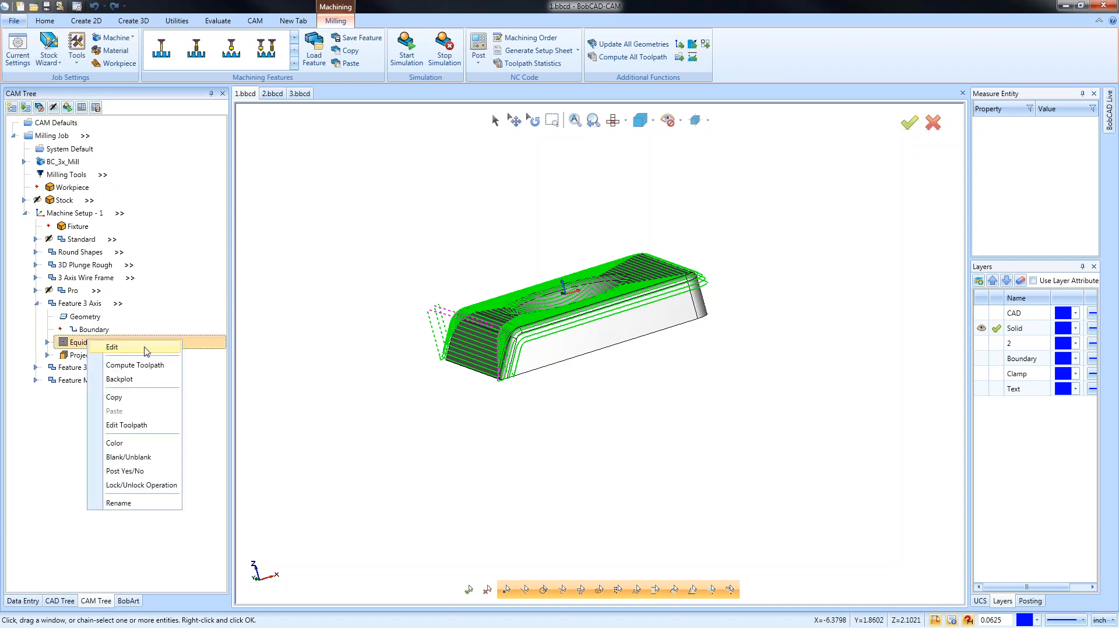
{"action": "left_click", "coordinate": [112, 347]}
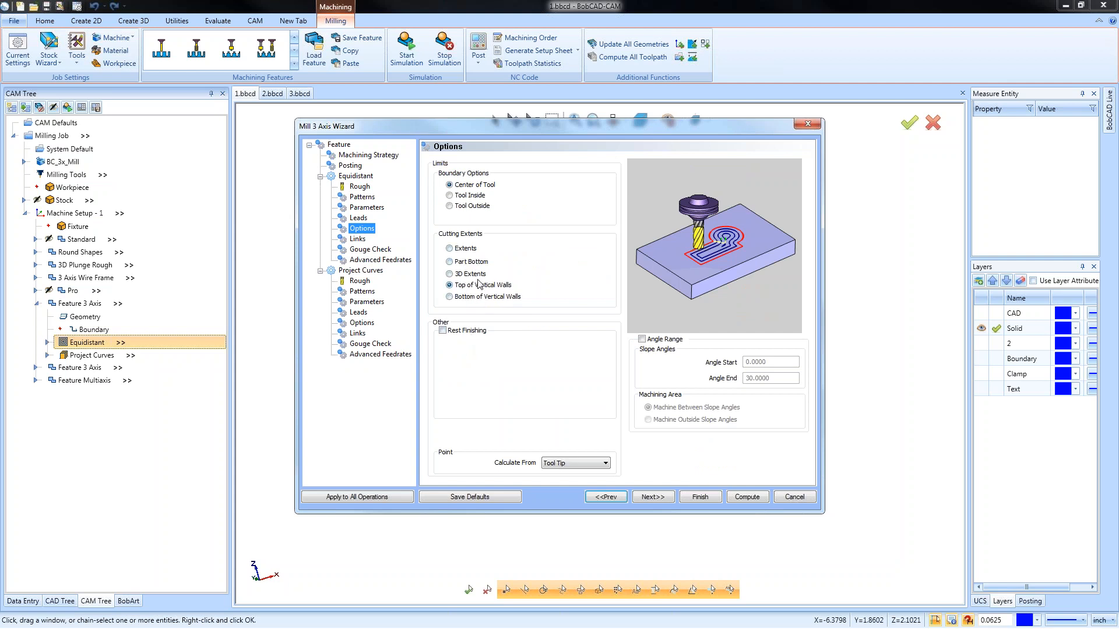
{"action": "left_click", "coordinate": [449, 297]}
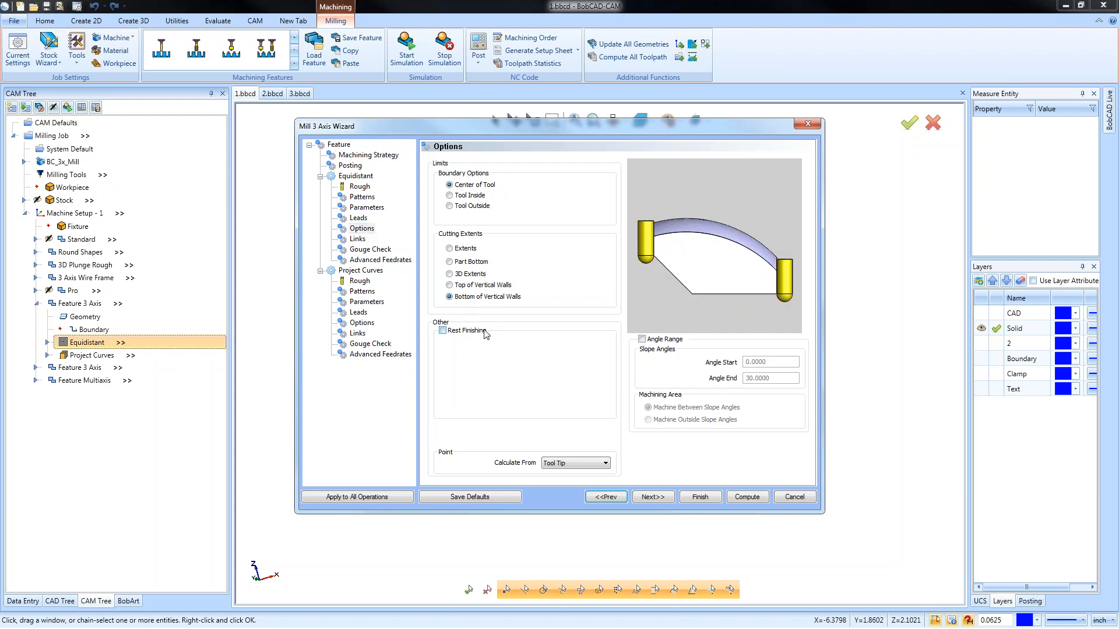
{"action": "left_click", "coordinate": [708, 500]}
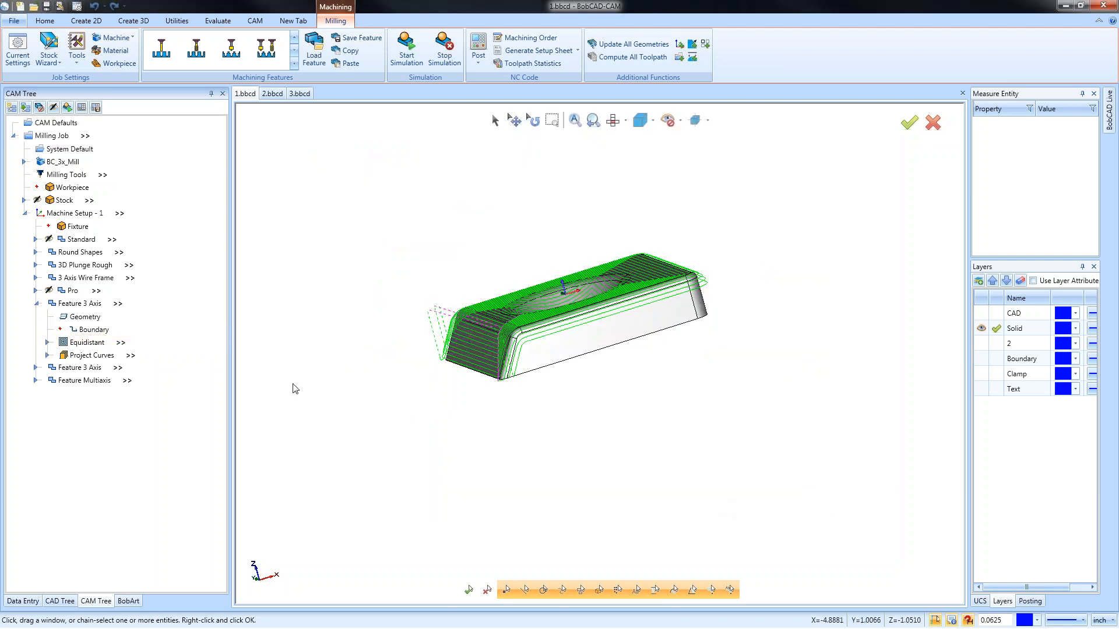
{"action": "right_click", "coordinate": [110, 344]}
{"action": "left_click", "coordinate": [125, 368]}
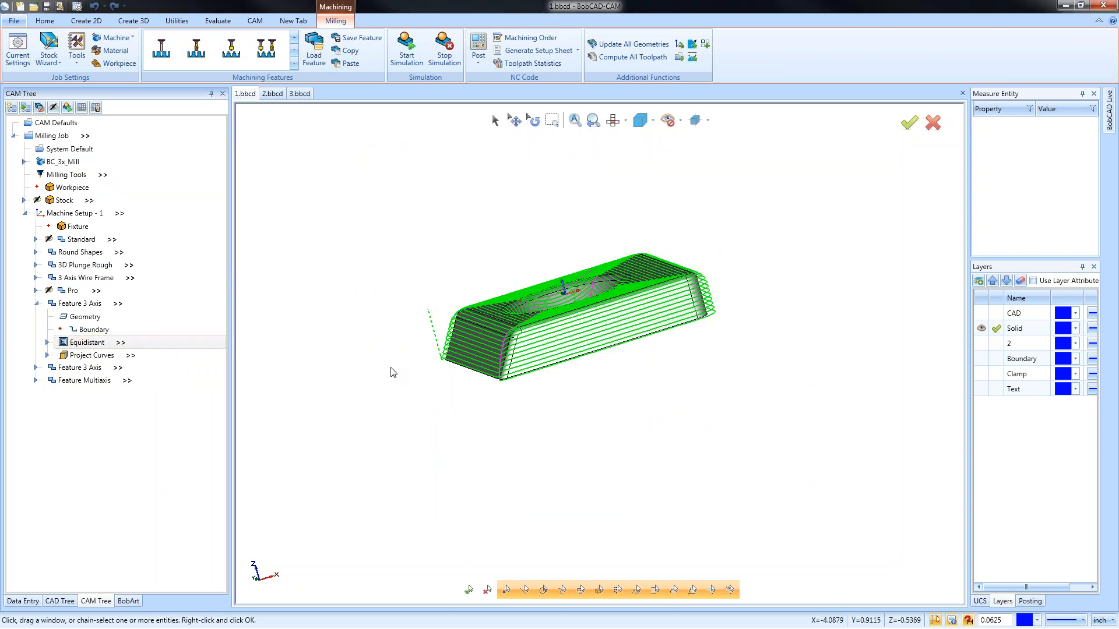
{"action": "middle_click_drag", "start_coordinate": [393, 372], "coordinate": [728, 370]}
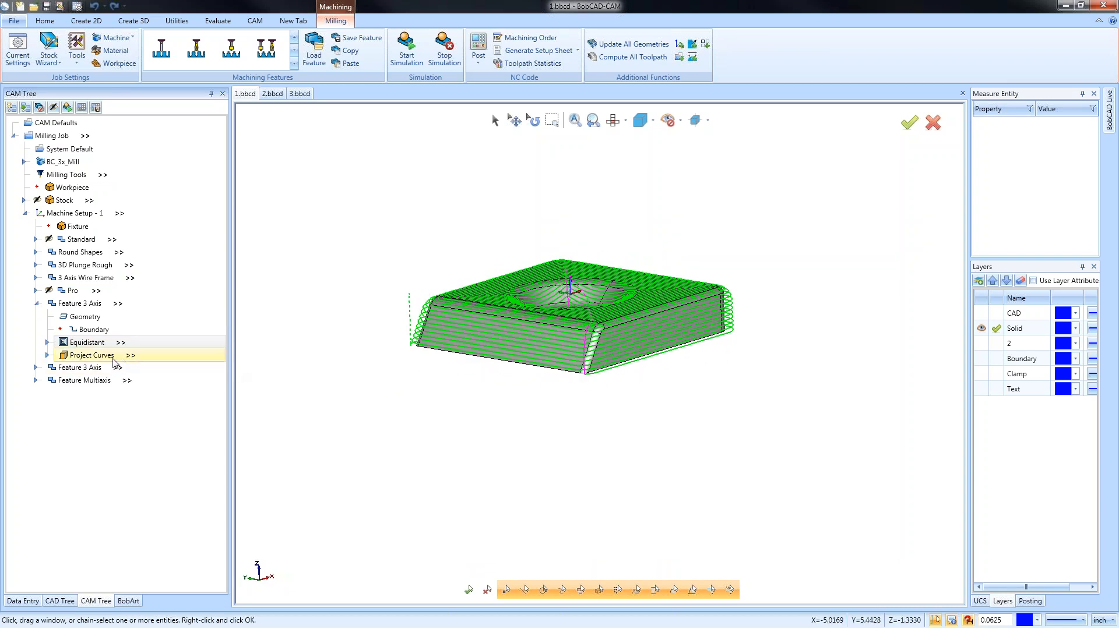
{"action": "scroll", "coordinate": [541, 349], "scroll_direction": "up", "scroll_amount": 5}
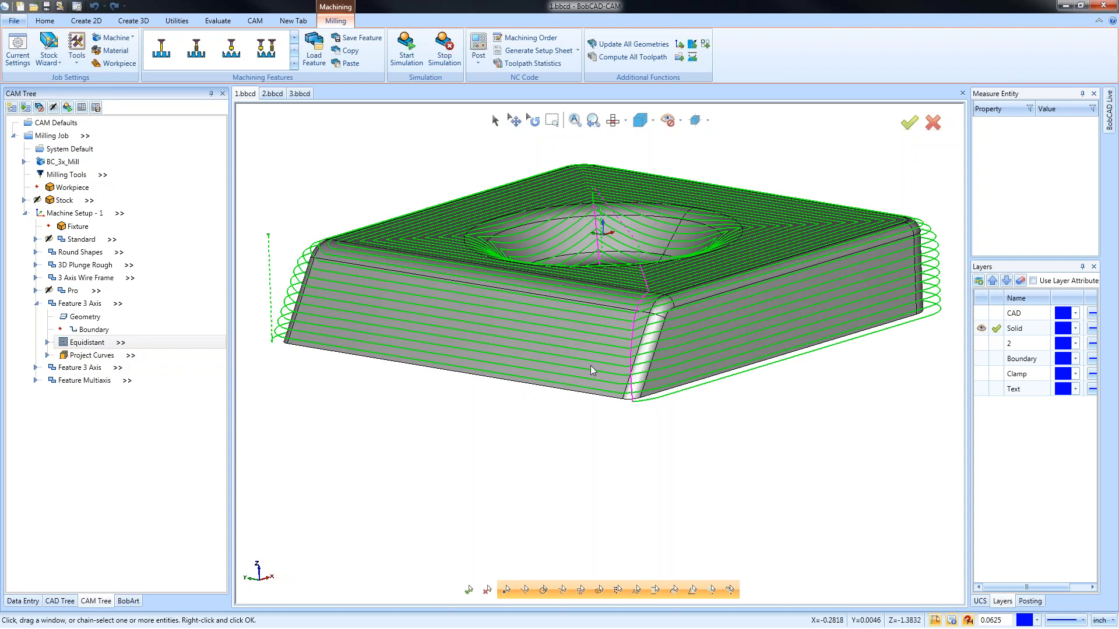
Step: Review the Equidistant cutting extents options beside the computed toolpath and leave the operation without changes
{"action": "right_click", "coordinate": [87, 342]}
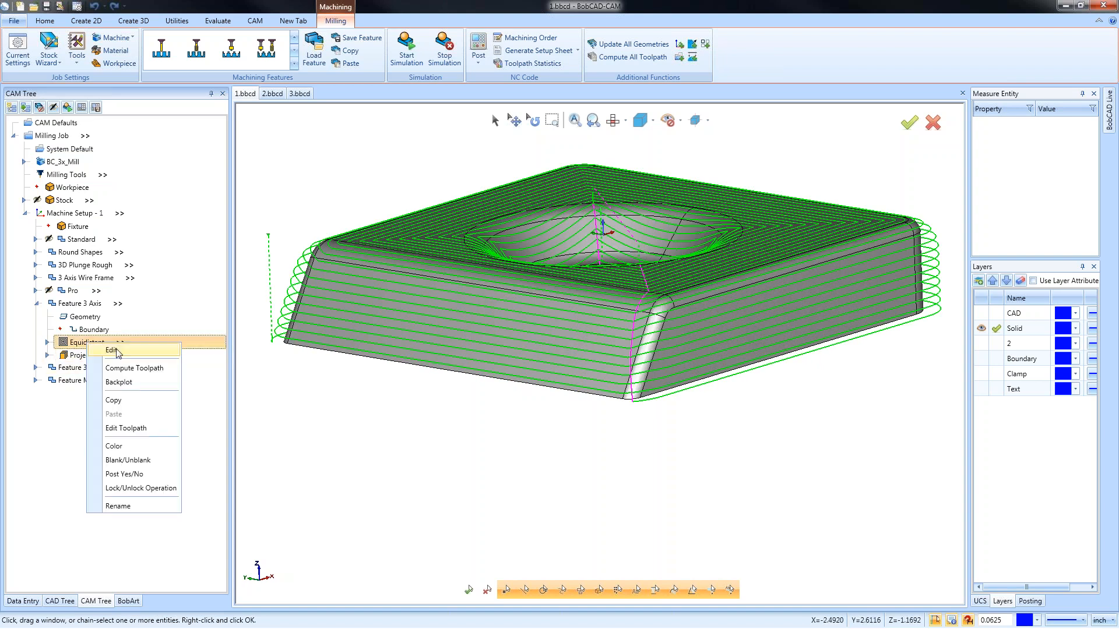
{"action": "left_click", "coordinate": [118, 351]}
{"action": "left_click_drag", "start_coordinate": [460, 127], "coordinate": [675, 135]}
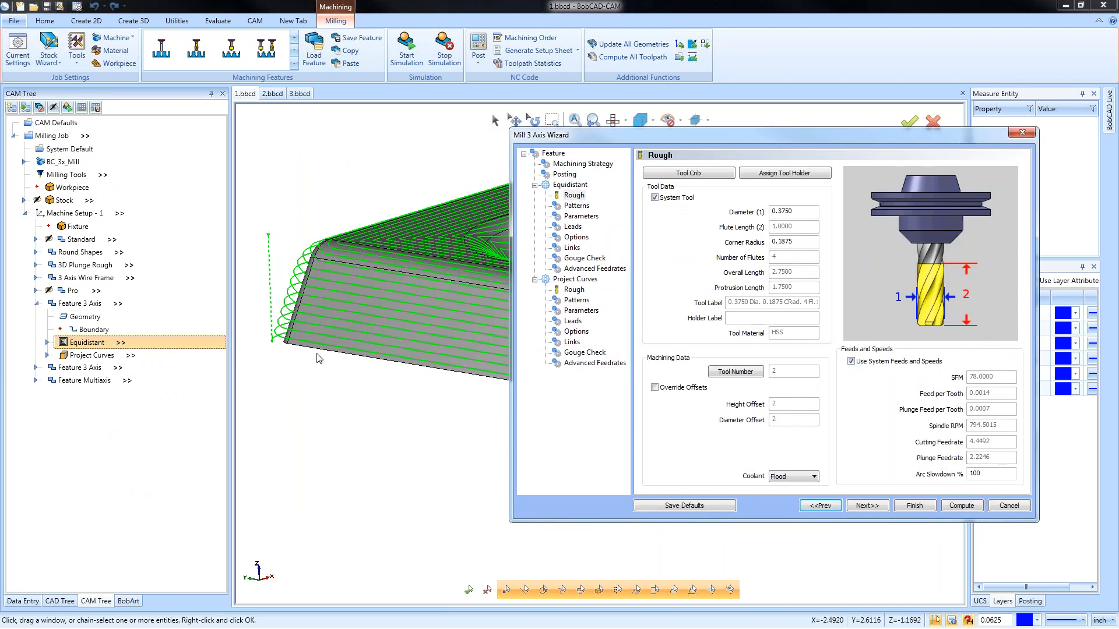
{"action": "left_click", "coordinate": [576, 237]}
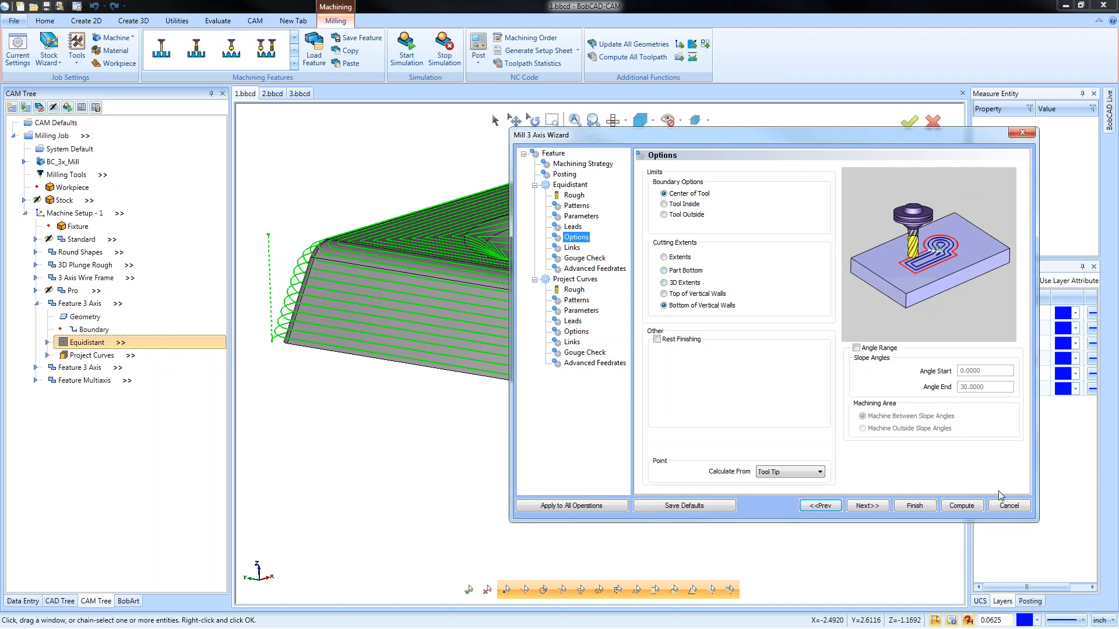
{"action": "left_click", "coordinate": [1008, 505]}
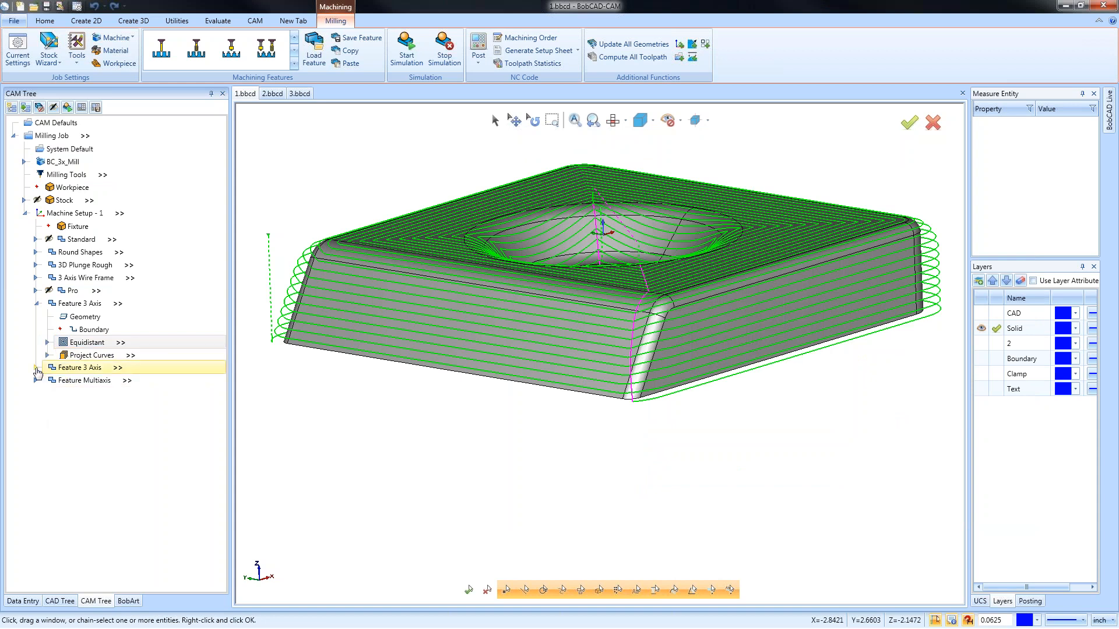
Step: Collapse the first Feature 3 Axis in the CAM tree and inspect the Equidistant toolpath around the whole part
{"action": "left_click", "coordinate": [36, 304]}
{"action": "middle_click_drag", "start_coordinate": [807, 387], "coordinate": [752, 434]}
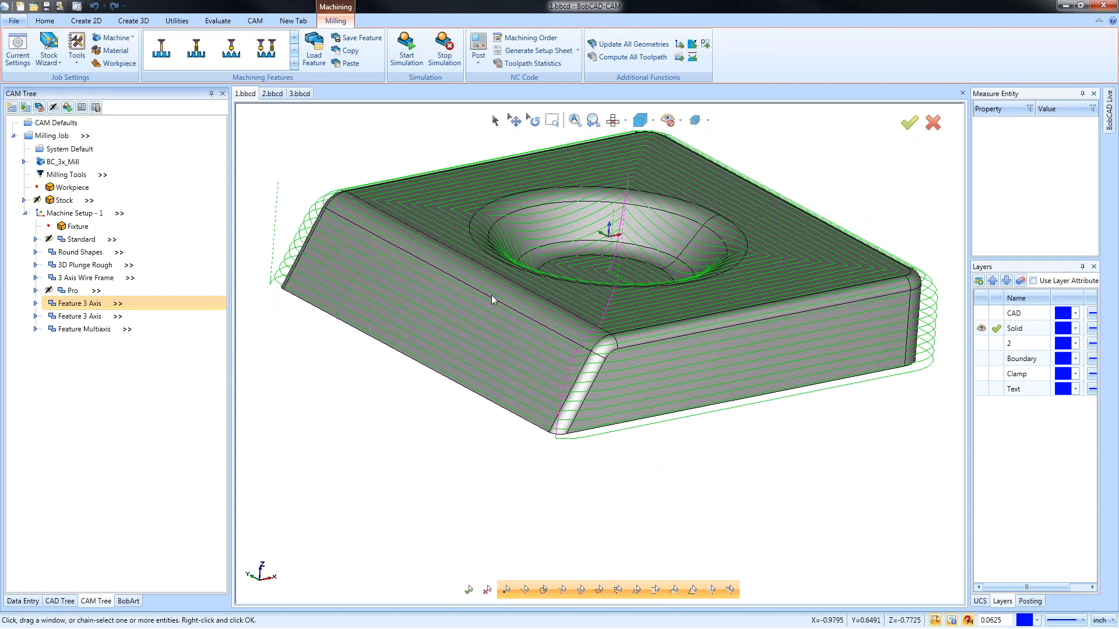
{"action": "middle_click_drag", "start_coordinate": [491, 299], "coordinate": [680, 416]}
{"action": "middle_click_drag", "start_coordinate": [543, 386], "coordinate": [526, 395]}
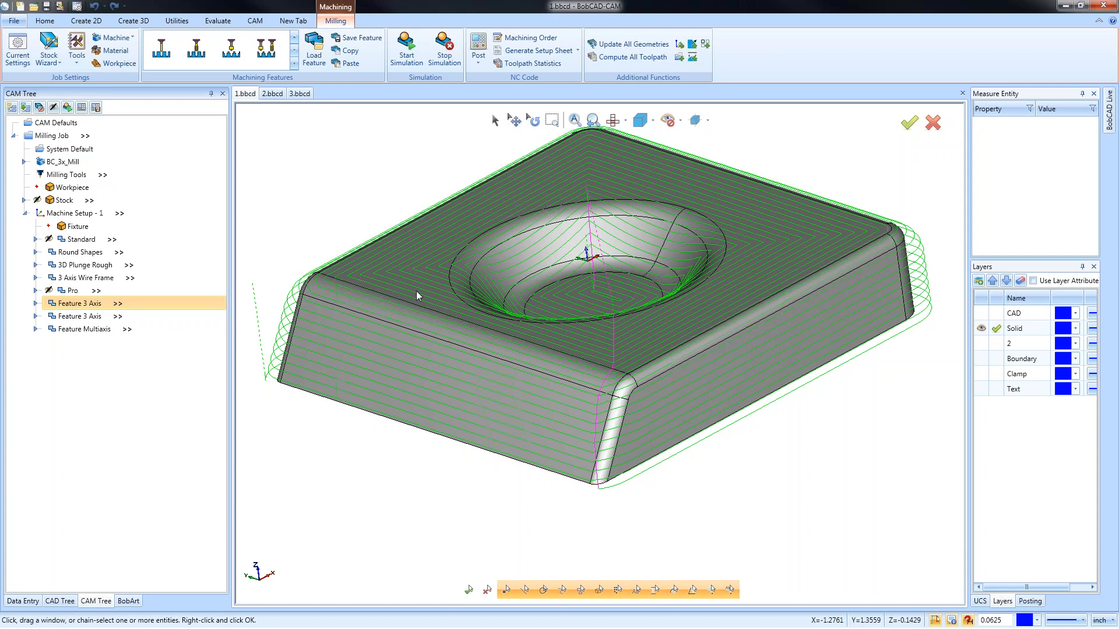
{"action": "scroll", "coordinate": [614, 402], "scroll_direction": "down", "scroll_amount": 3}
{"action": "mouse_move", "coordinate": [544, 398]}
{"action": "middle_mouse_down"}
{"action": "mouse_move", "coordinate": [549, 375]}
{"action": "mouse_move", "coordinate": [551, 386]}
{"action": "middle_mouse_up"}
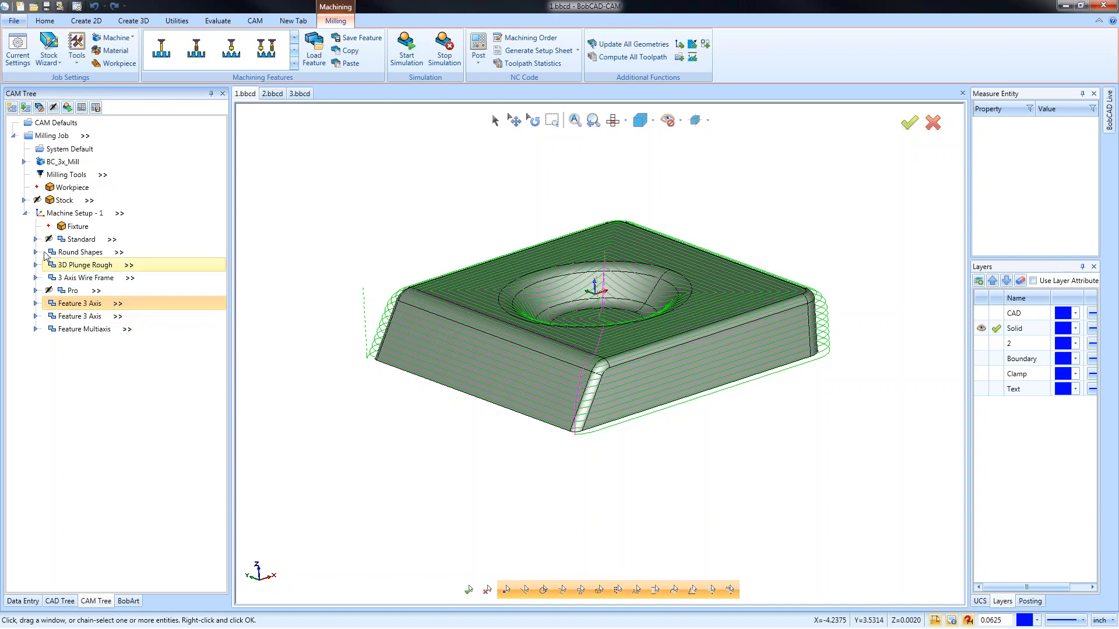
Step: Review the Standard feature's Z Level Finish cutting extents and depth options and the Planar depth options, leaving them without changes
{"action": "double_click", "coordinate": [82, 239]}
{"action": "left_click", "coordinate": [82, 277]}
{"action": "right_click", "coordinate": [88, 278]}
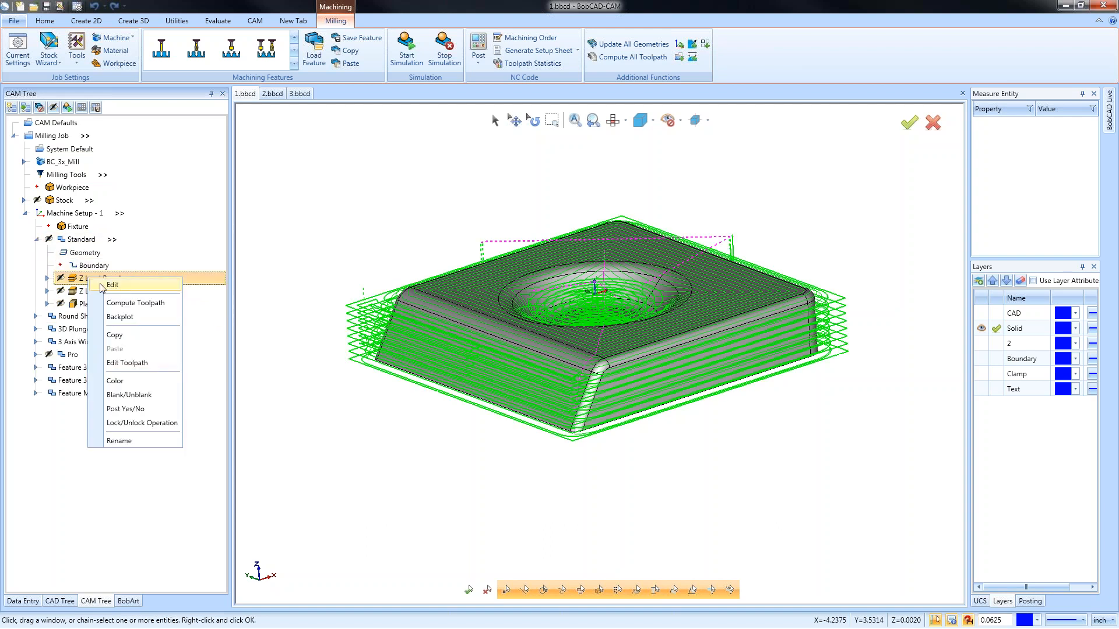
{"action": "left_click", "coordinate": [117, 288]}
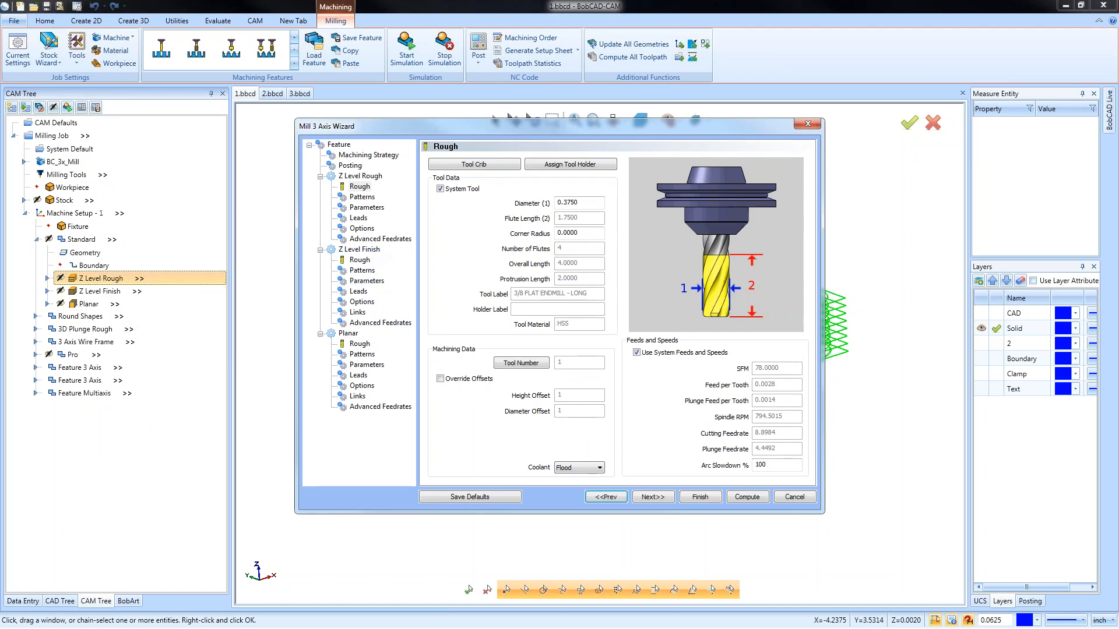
{"action": "left_click", "coordinate": [366, 303]}
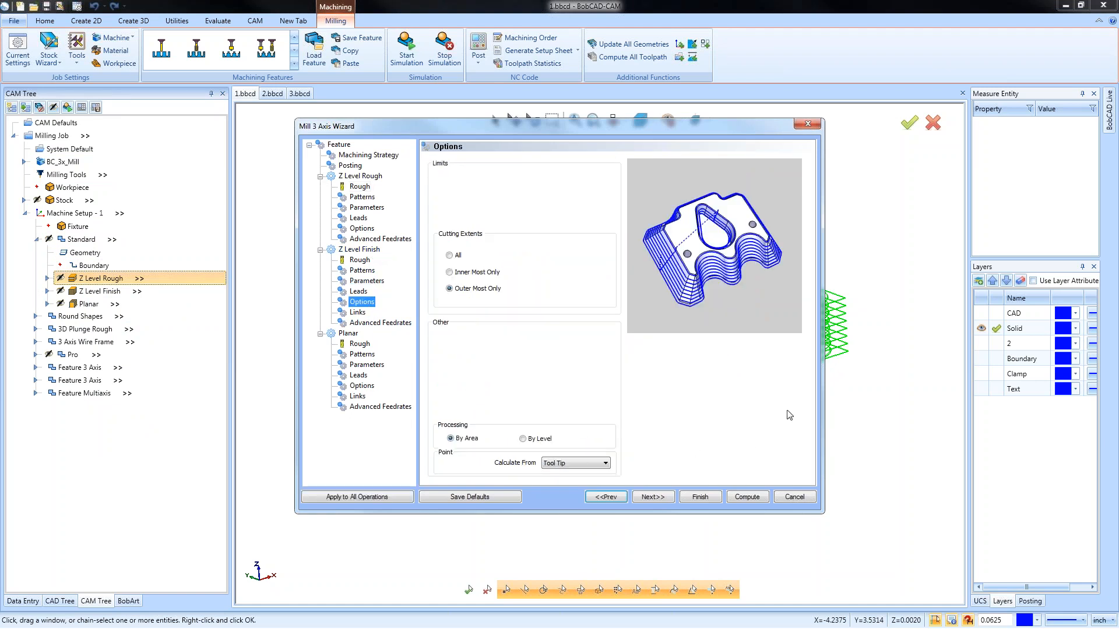
{"action": "left_click", "coordinate": [367, 282]}
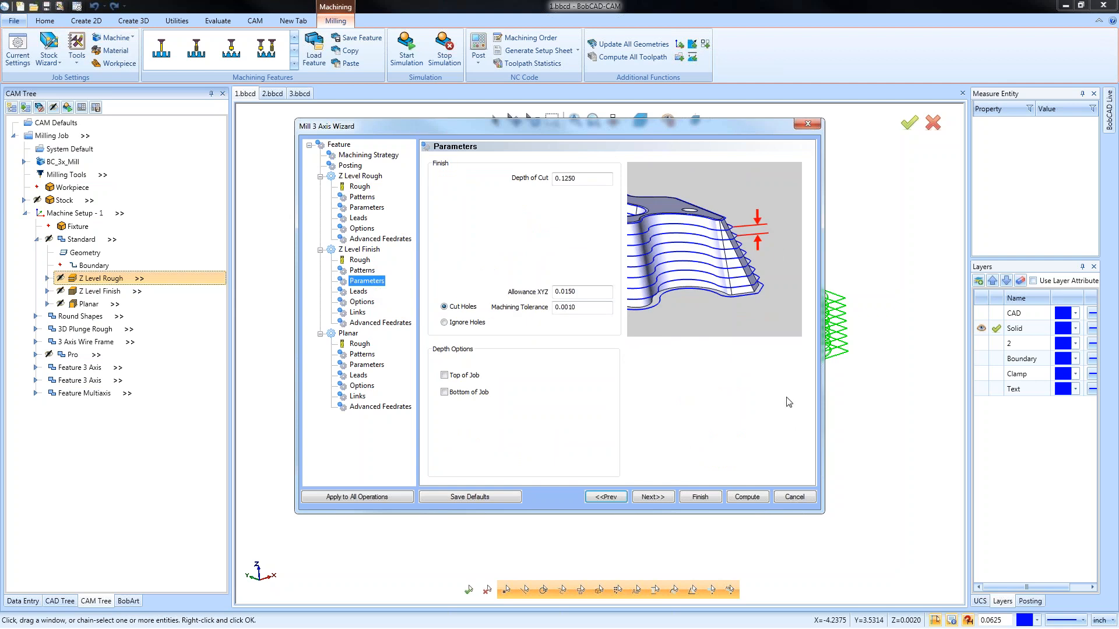
{"action": "left_click", "coordinate": [366, 365]}
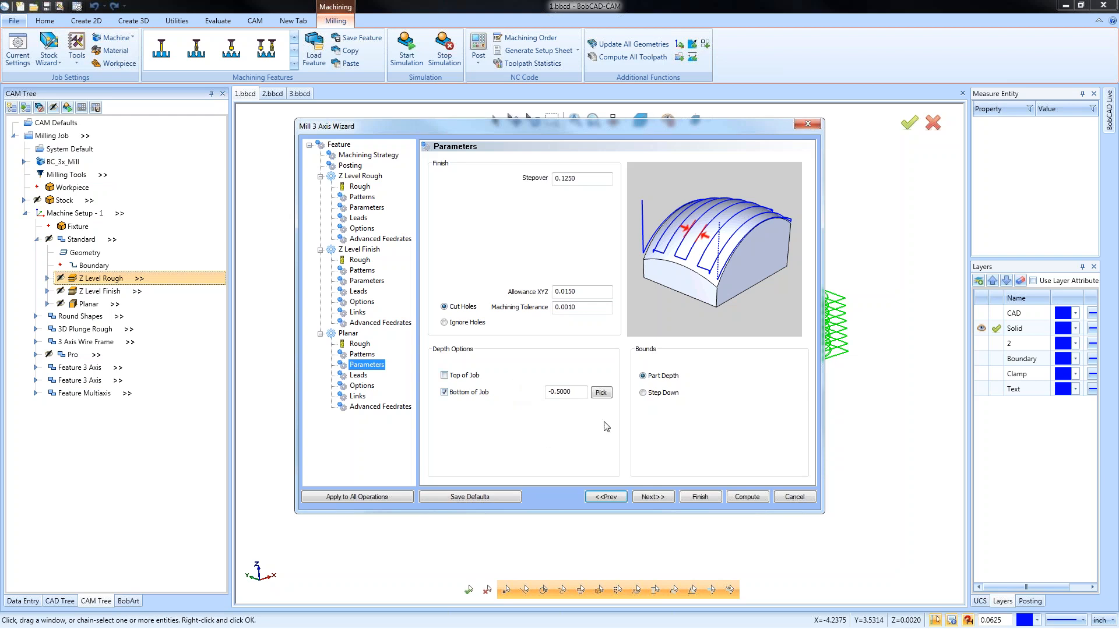
{"action": "left_click", "coordinate": [700, 497]}
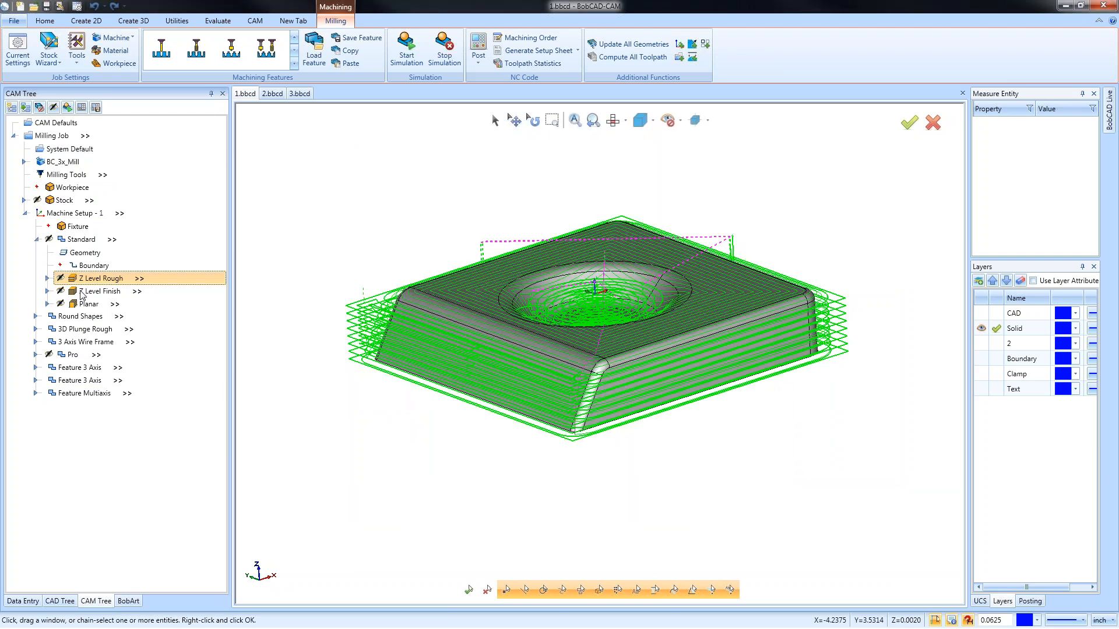
Step: Collapse the Standard feature in the CAM tree, expand the Pro feature and show its Advanced Rough toolpath
{"action": "left_click", "coordinate": [36, 239]}
{"action": "left_click", "coordinate": [36, 278]}
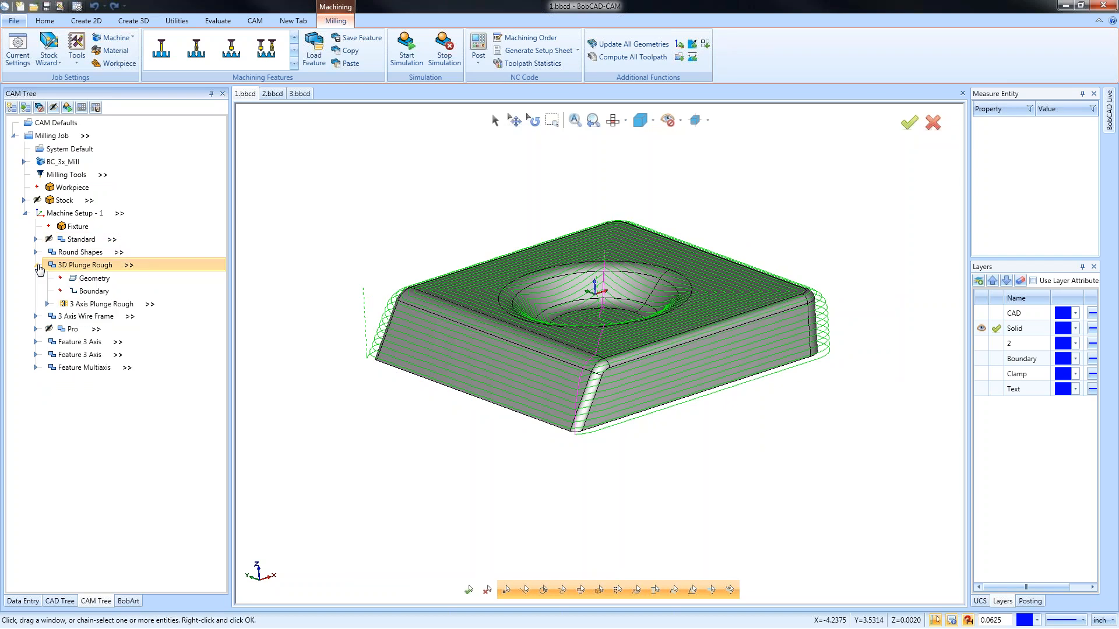
{"action": "left_click", "coordinate": [36, 278]}
{"action": "left_click", "coordinate": [35, 291]}
{"action": "left_click", "coordinate": [97, 331]}
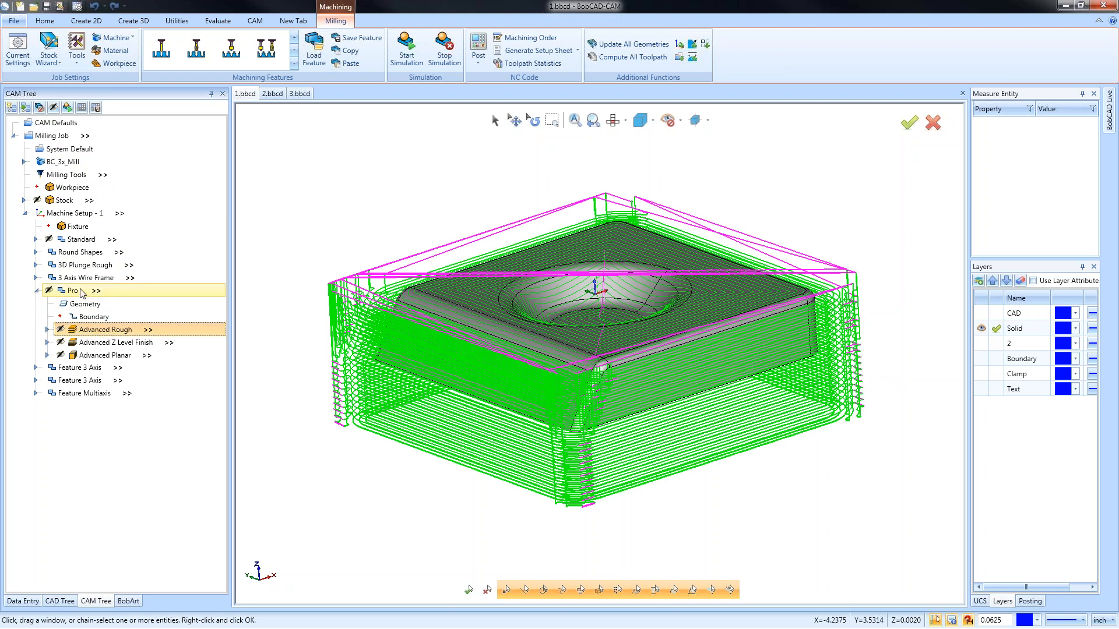
Step: Blank all toolpaths of Machine Setup - 1 so only the part is displayed
{"action": "right_click", "coordinate": [76, 368]}
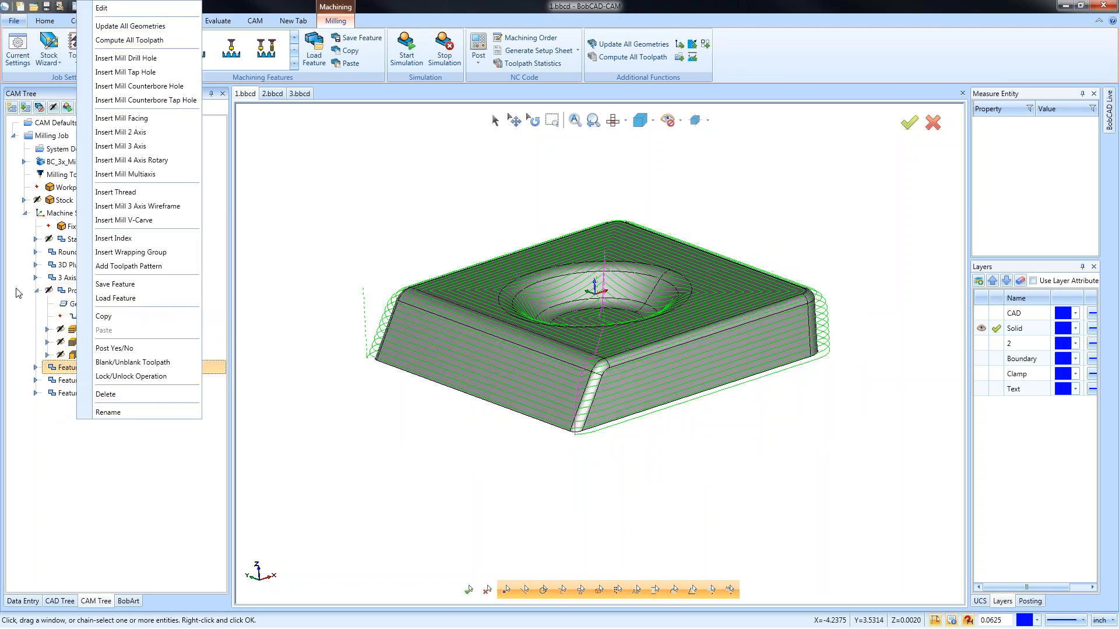
{"action": "left_click", "coordinate": [22, 412]}
{"action": "right_click", "coordinate": [75, 213]}
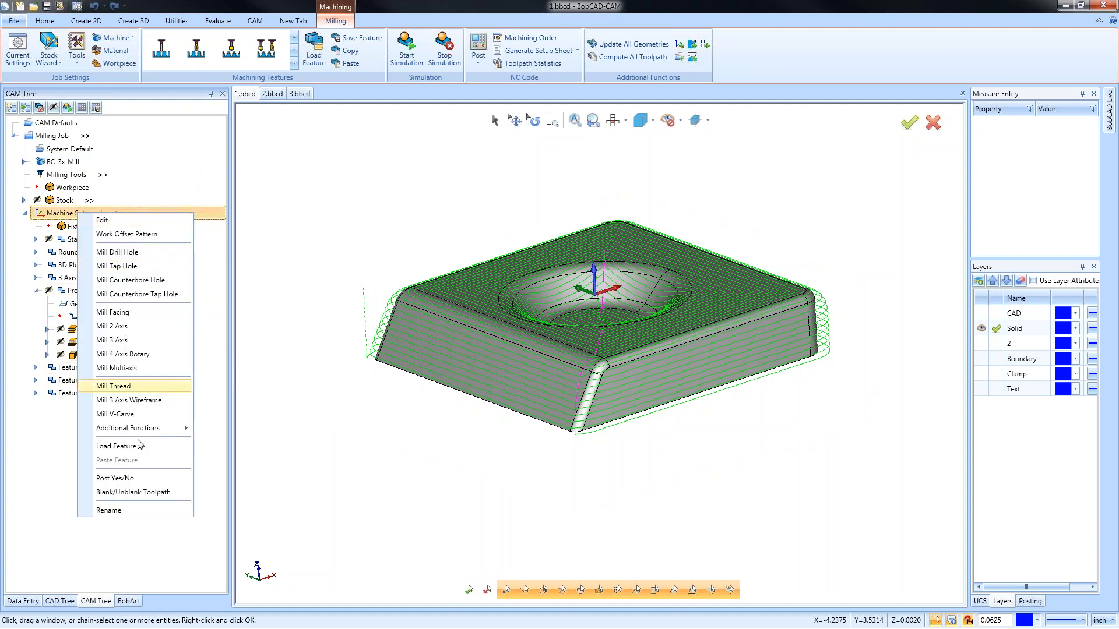
{"action": "left_click", "coordinate": [156, 493]}
Step: Examine the Pro feature's Advanced Z Level Finish and Advanced Planar toolpaths one after the other
{"action": "left_click", "coordinate": [107, 344], "text": "ctrl"}
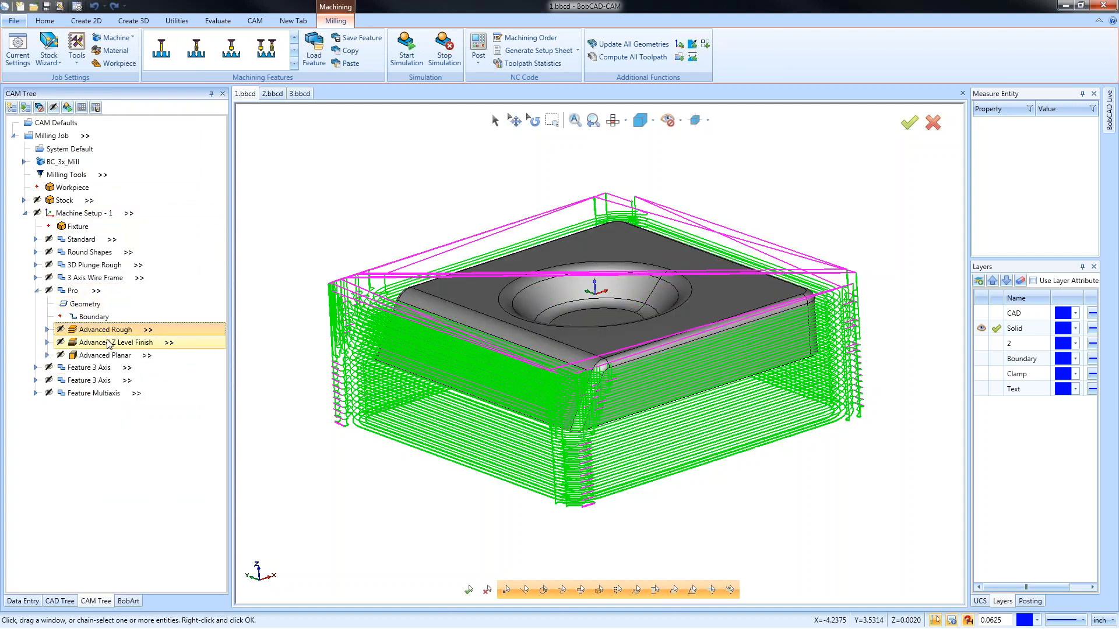
{"action": "left_click", "coordinate": [109, 344]}
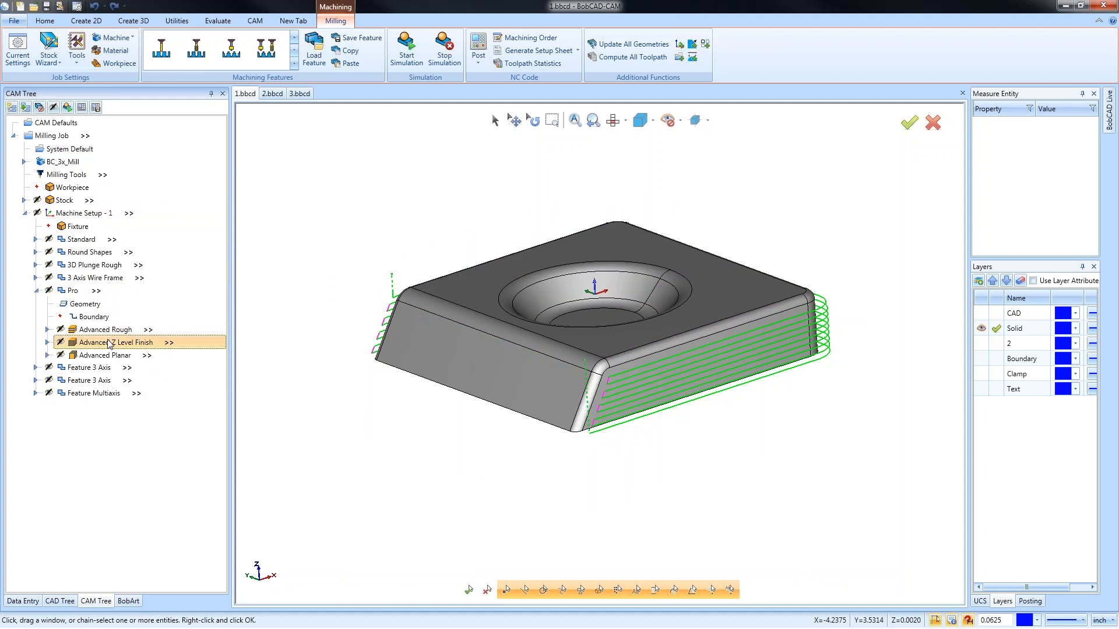
{"action": "left_click", "coordinate": [103, 355]}
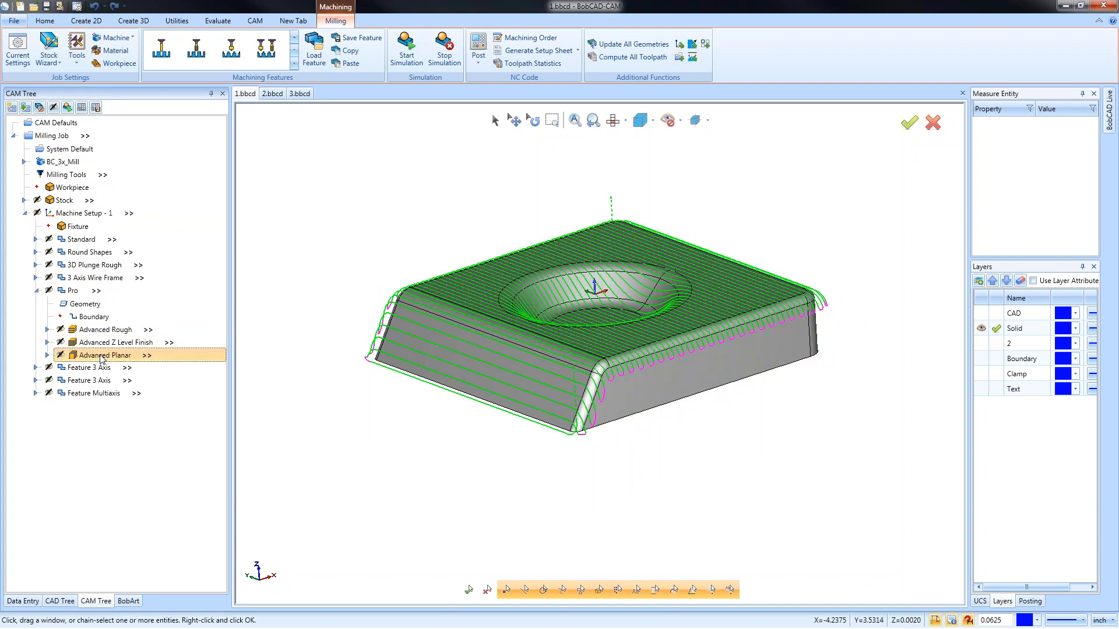
Step: Enable the Advanced Planar angle range from 0 to 30 degrees, machining between the slope angles
{"action": "right_click", "coordinate": [103, 358]}
{"action": "left_click", "coordinate": [129, 365]}
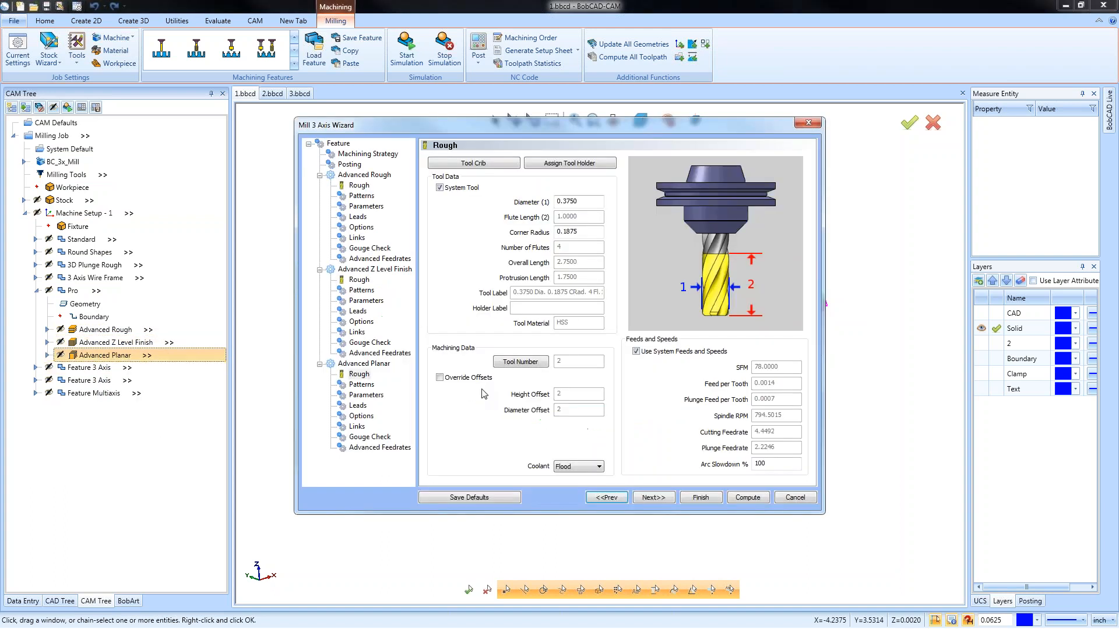
{"action": "left_click", "coordinate": [368, 385]}
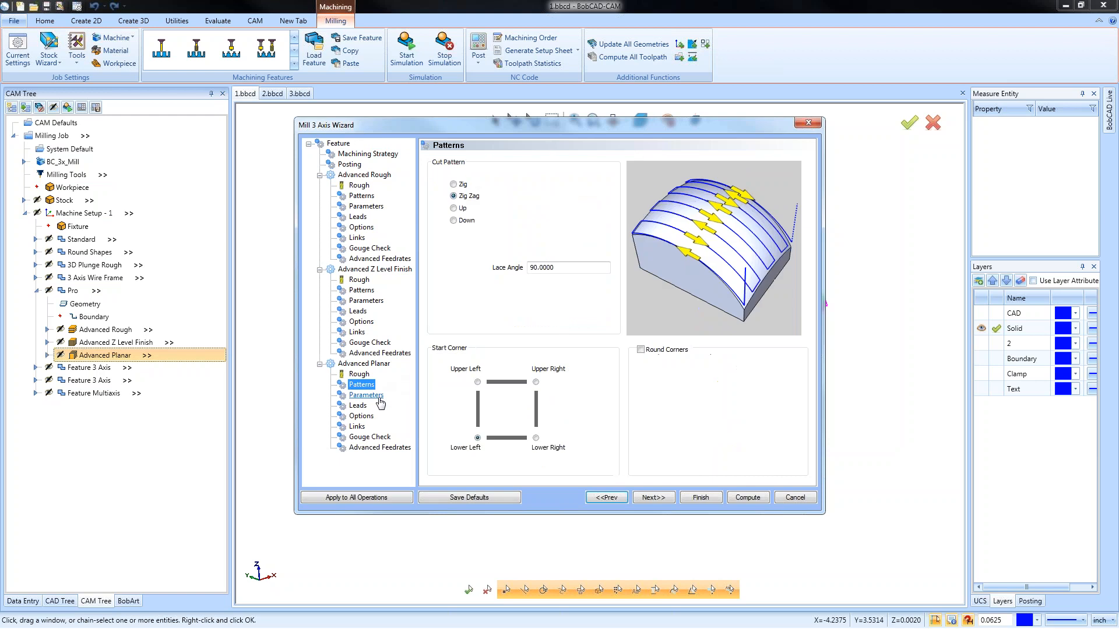
{"action": "left_click", "coordinate": [367, 396]}
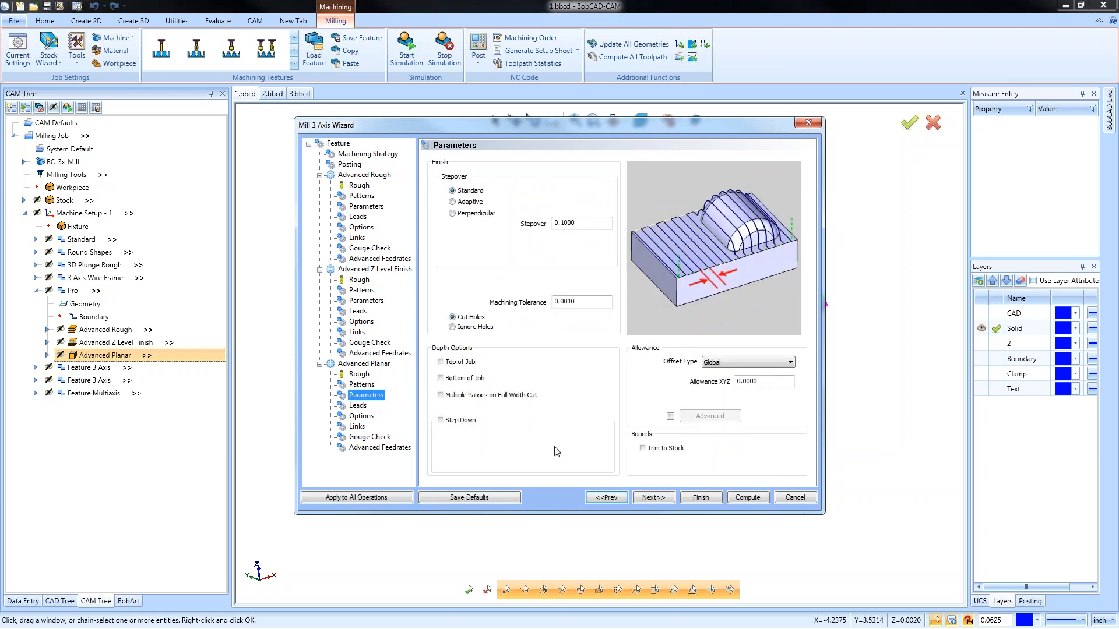
{"action": "left_click", "coordinate": [365, 418]}
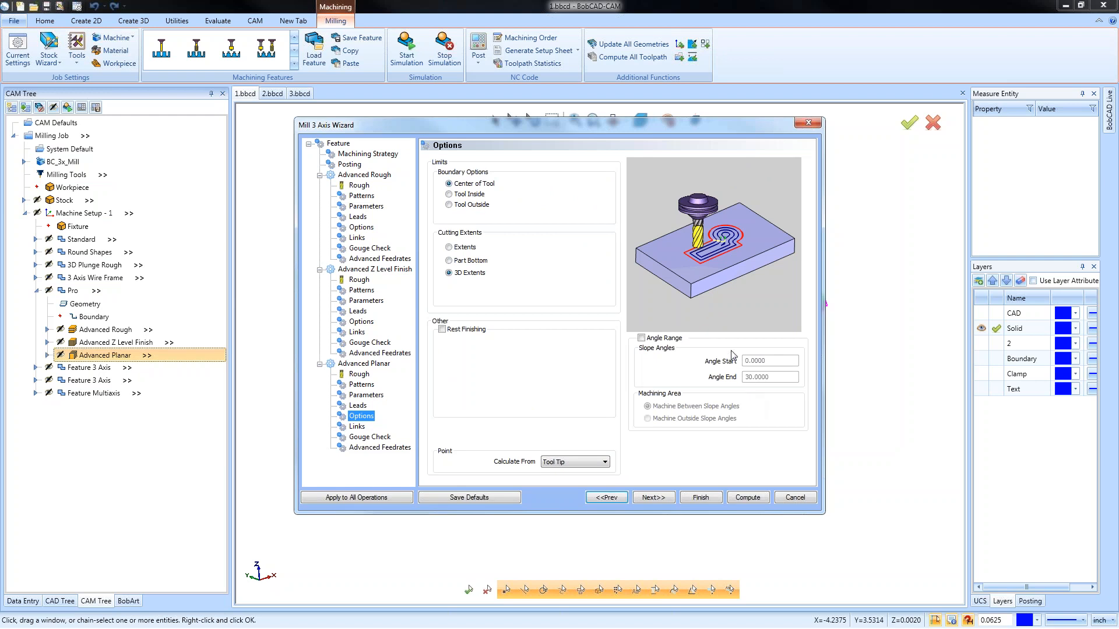
{"action": "left_click", "coordinate": [641, 339]}
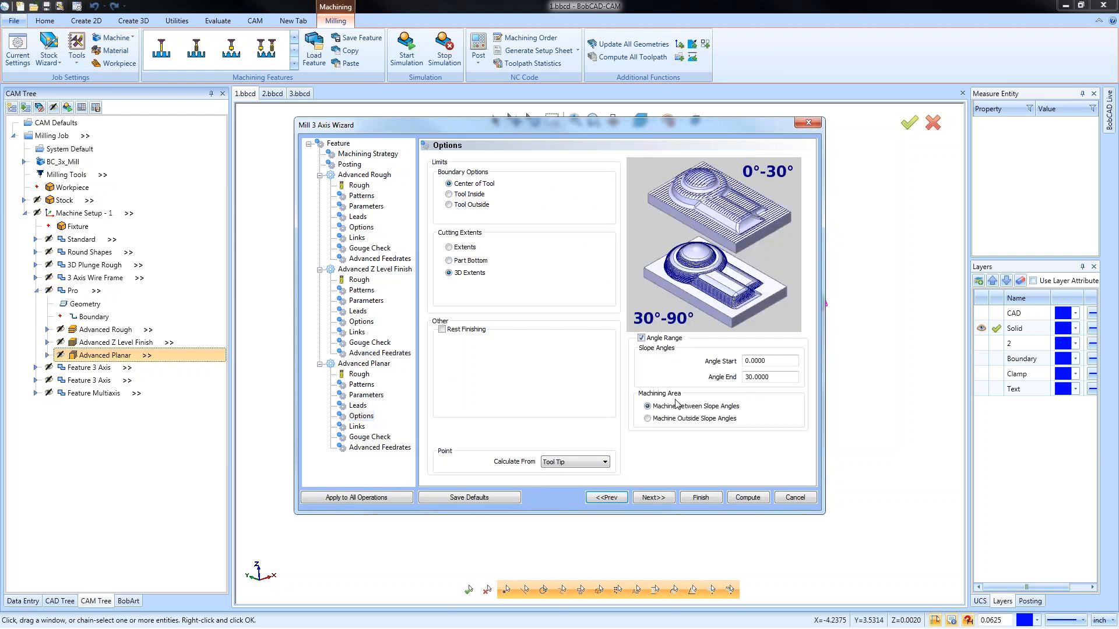
{"action": "left_click", "coordinate": [782, 362]}
{"action": "left_click", "coordinate": [782, 376]}
{"action": "left_click", "coordinate": [702, 499]}
Step: Recompute the Advanced Planar toolpath and inspect the passes on the part from a higher angle
{"action": "right_click", "coordinate": [107, 359]}
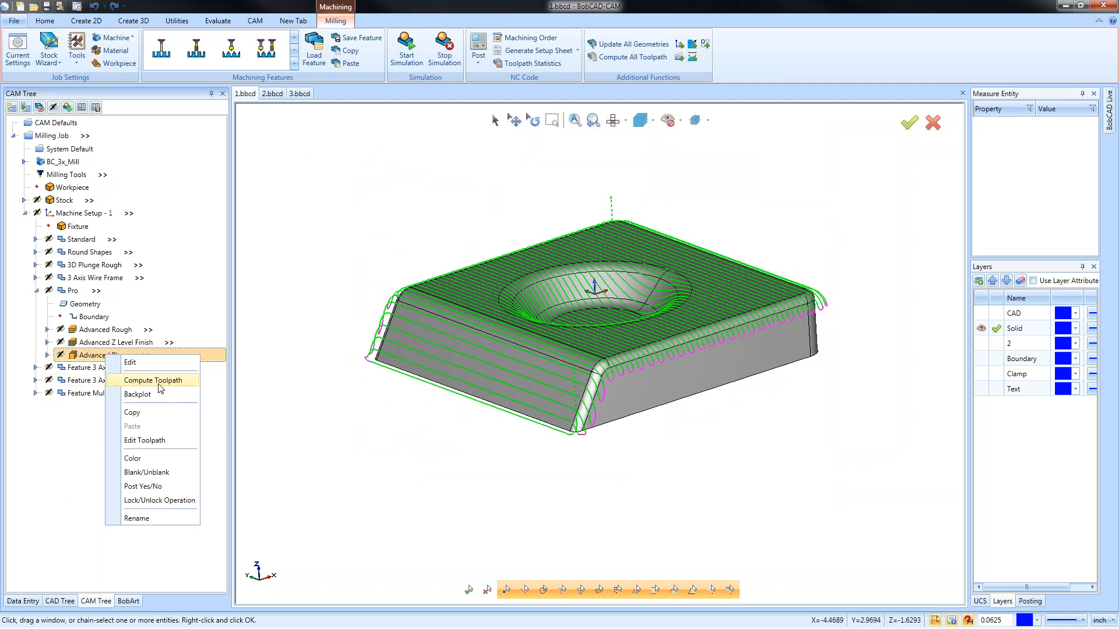
{"action": "left_click", "coordinate": [169, 380]}
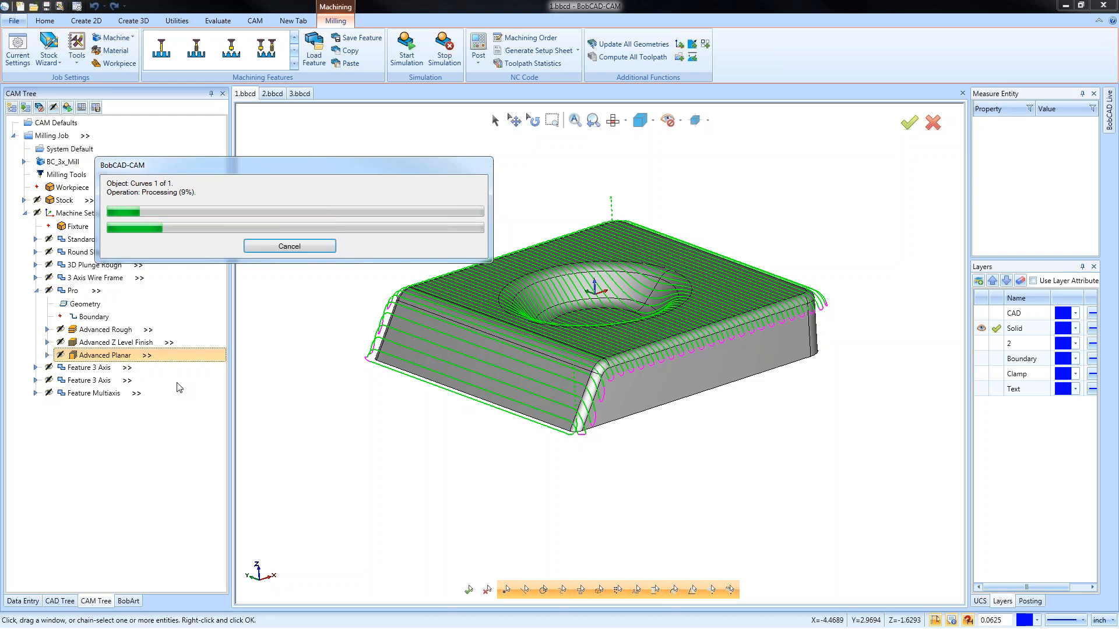
{"action": "middle_click_drag", "start_coordinate": [612, 352], "coordinate": [630, 388]}
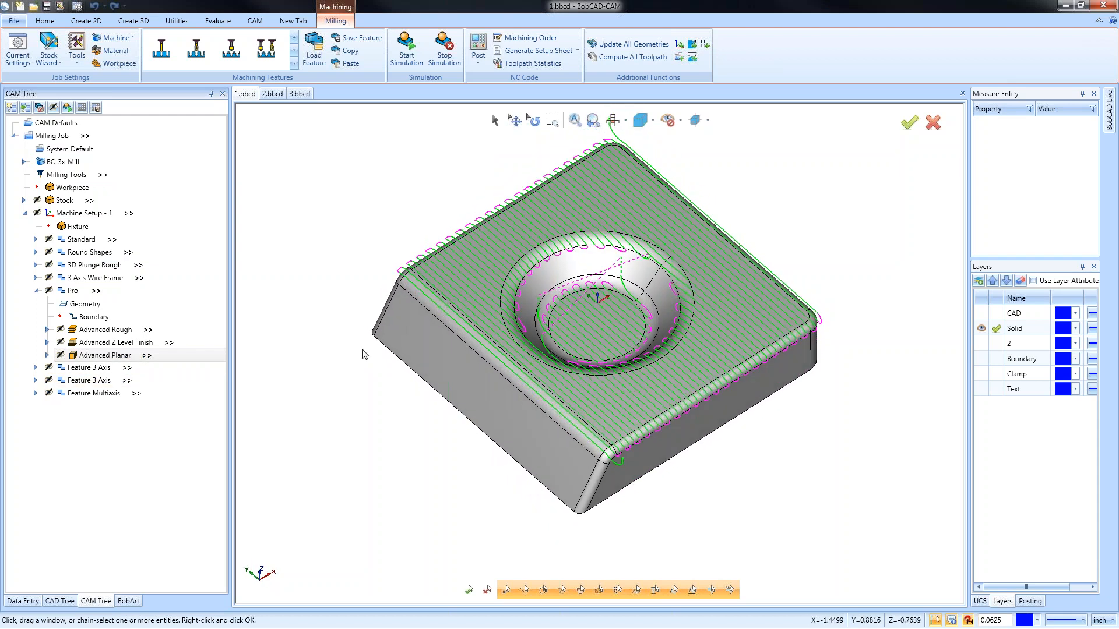
Step: Switch the Advanced Planar machining area to Machine Outside Slope Angles, recompute the toolpath and inspect the wall passes
{"action": "right_click", "coordinate": [121, 358]}
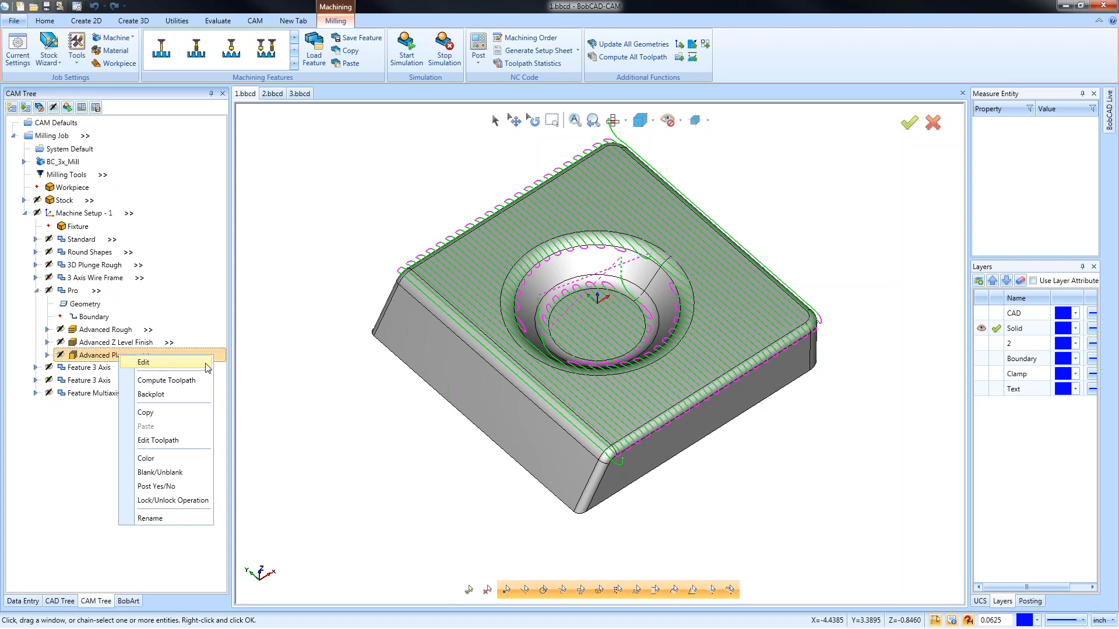
{"action": "left_click", "coordinate": [157, 364]}
{"action": "left_click", "coordinate": [365, 396]}
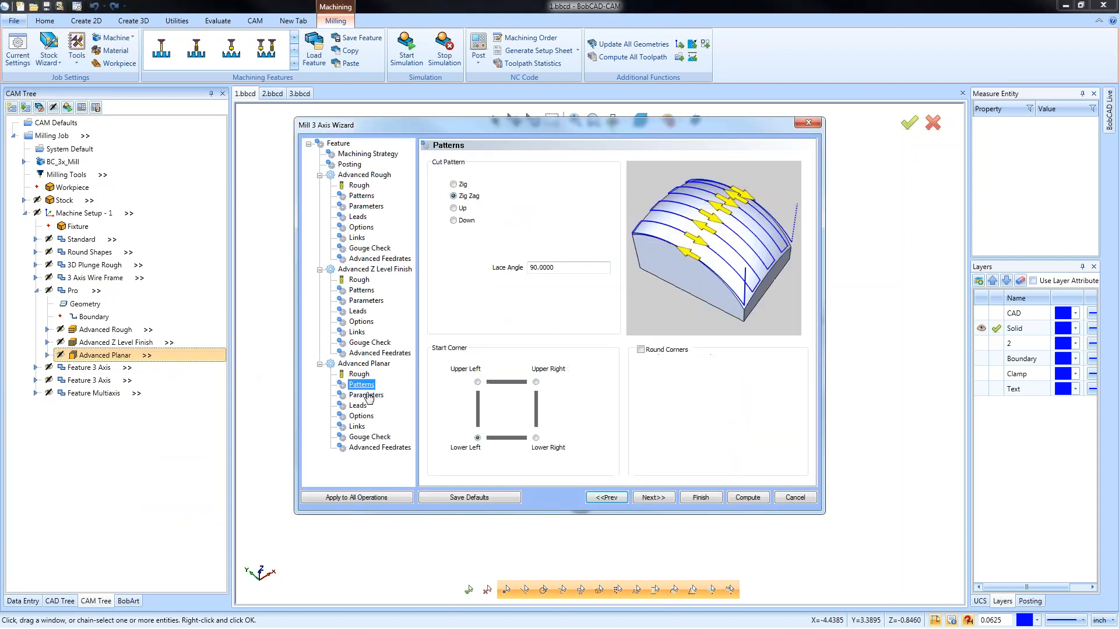
{"action": "left_click", "coordinate": [362, 416]}
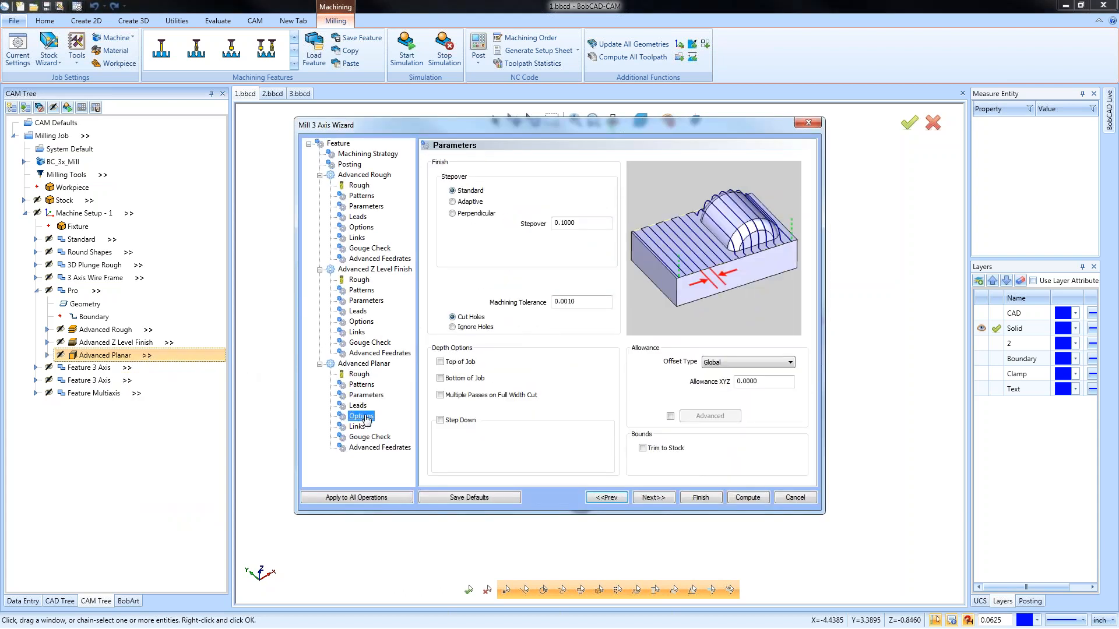
{"action": "left_click", "coordinate": [647, 419]}
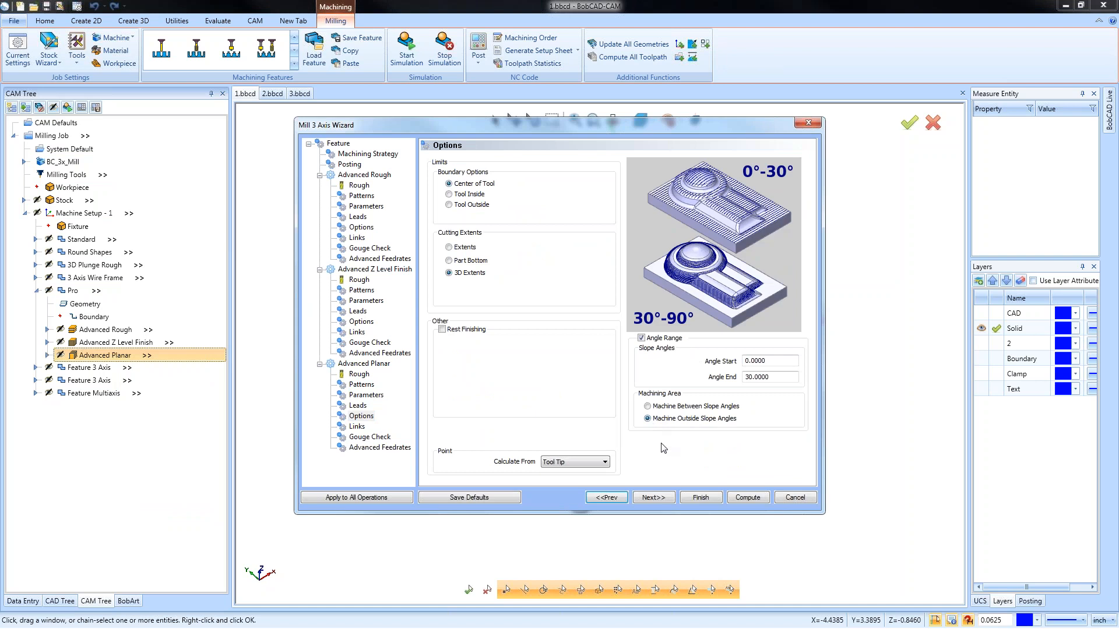
{"action": "left_click", "coordinate": [701, 499]}
{"action": "right_click", "coordinate": [106, 355]}
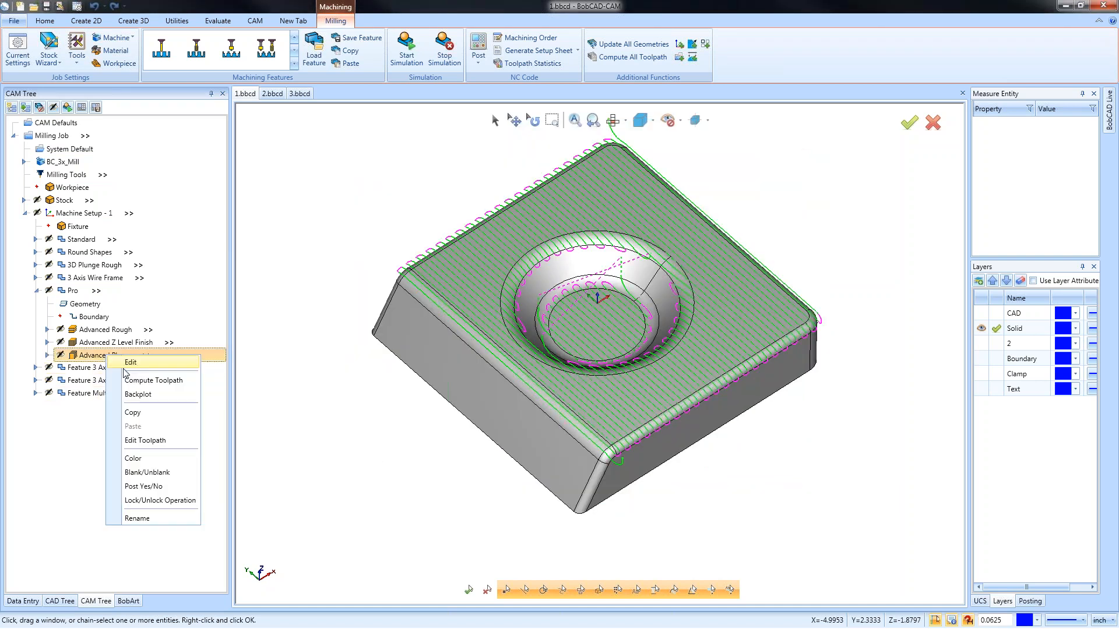
{"action": "left_click", "coordinate": [154, 381]}
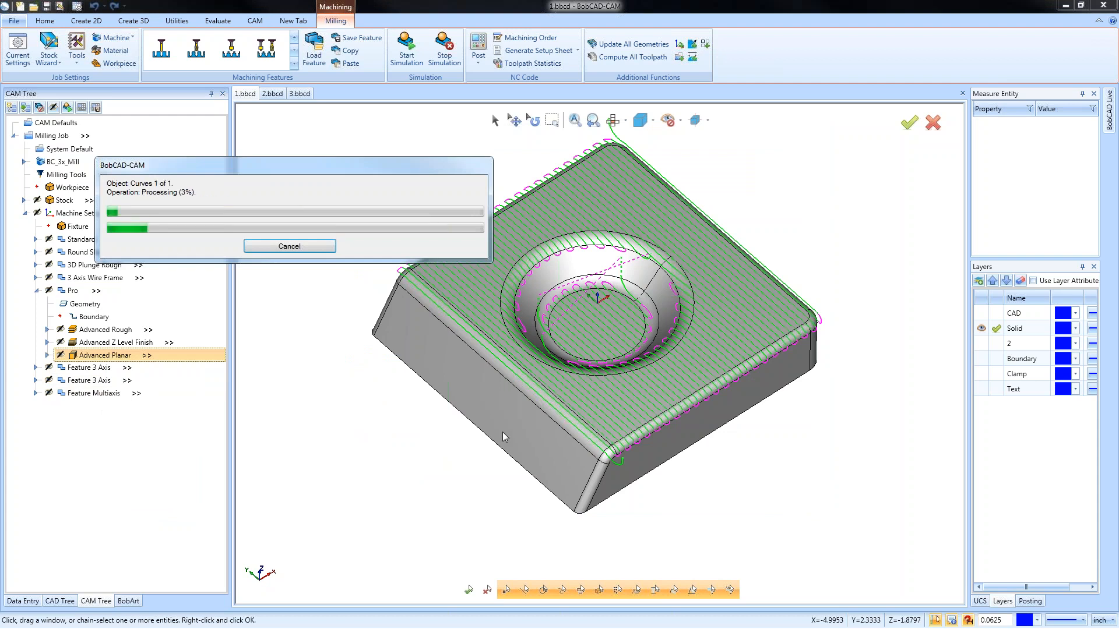
{"action": "middle_click_drag", "start_coordinate": [650, 447], "coordinate": [706, 408]}
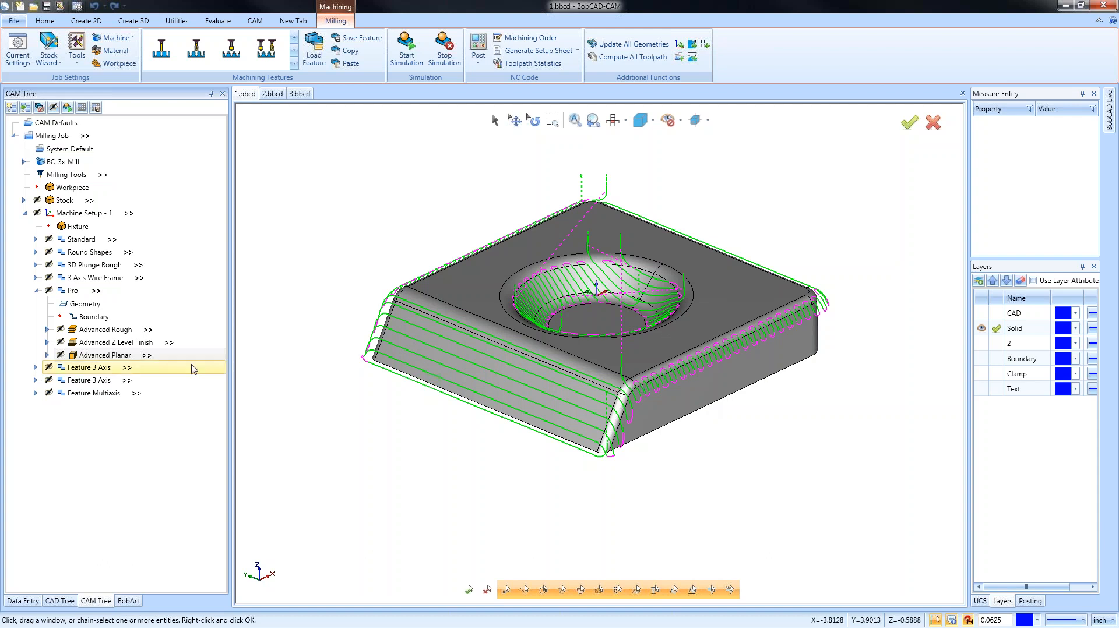
Step: Enable the Advanced Z Level Finish angle range from 0 to 30 degrees, machining between the slope angles
{"action": "left_click", "coordinate": [110, 343]}
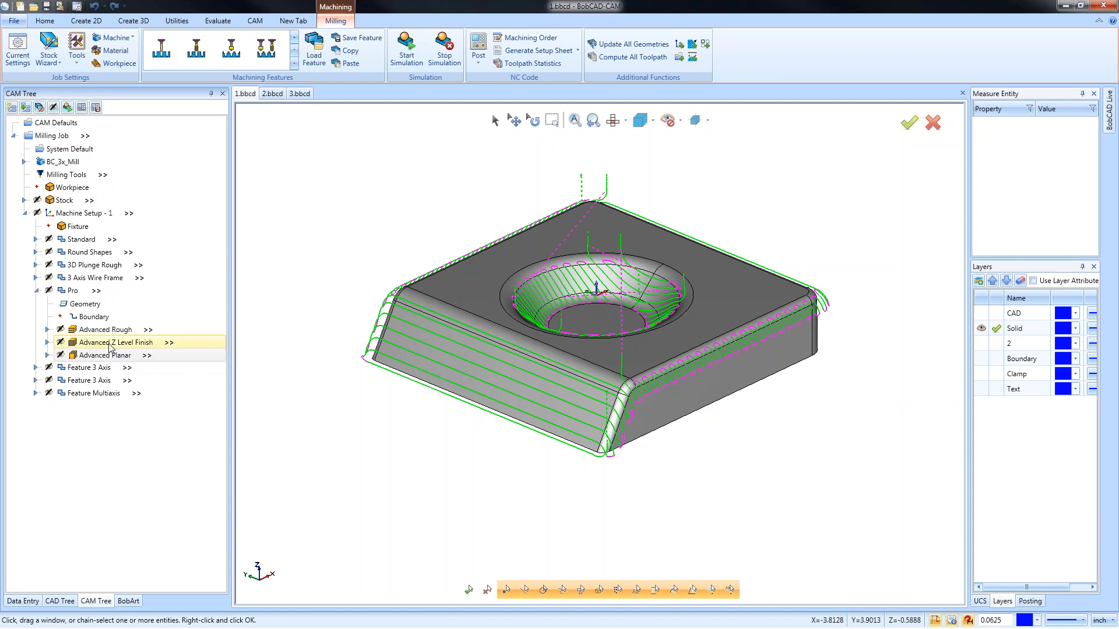
{"action": "right_click", "coordinate": [110, 344]}
{"action": "left_click", "coordinate": [133, 351]}
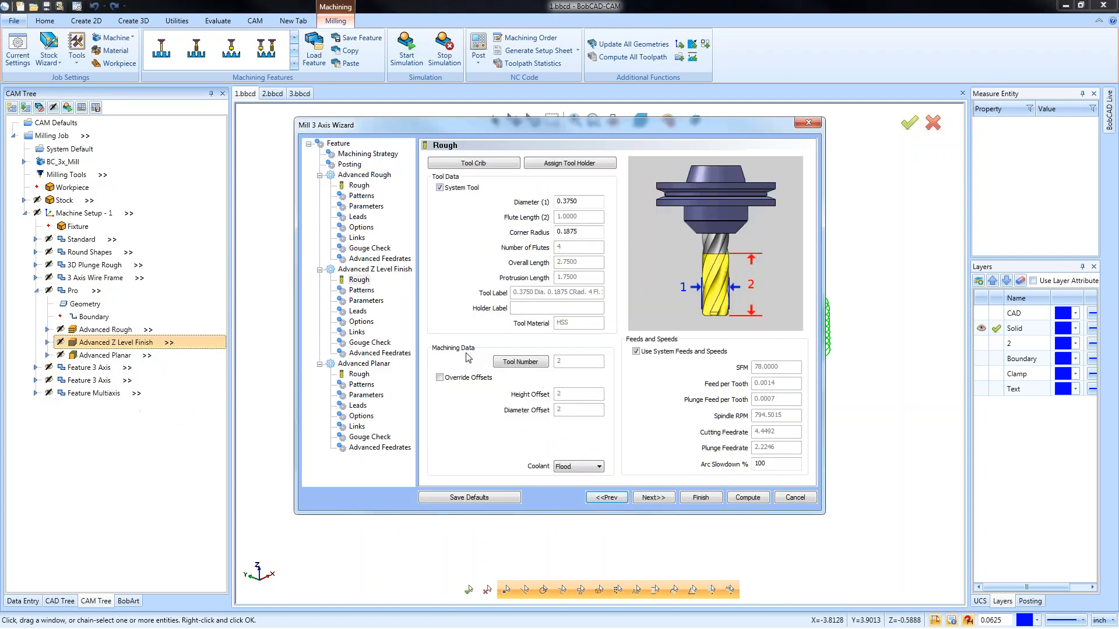
{"action": "left_click", "coordinate": [361, 290]}
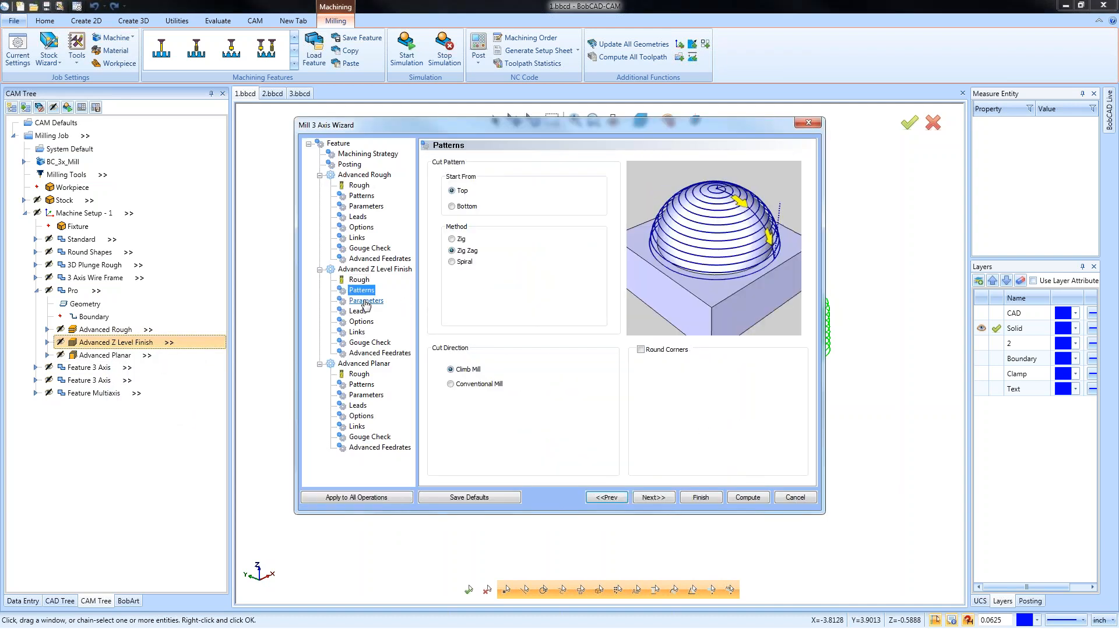
{"action": "left_click", "coordinate": [366, 301]}
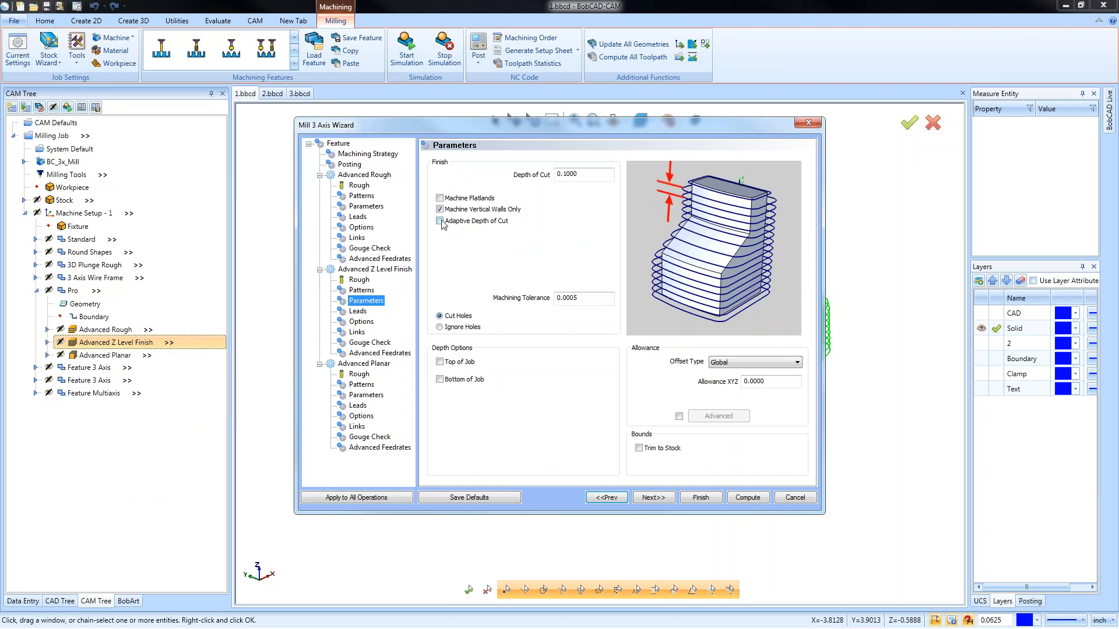
{"action": "left_click", "coordinate": [362, 321]}
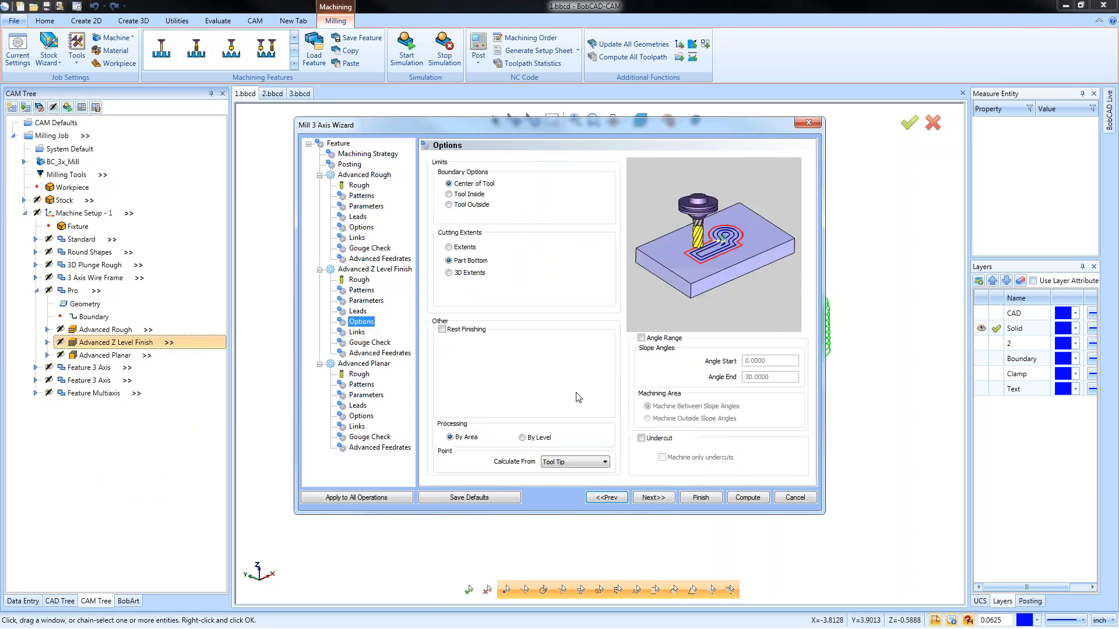
{"action": "left_click", "coordinate": [642, 338]}
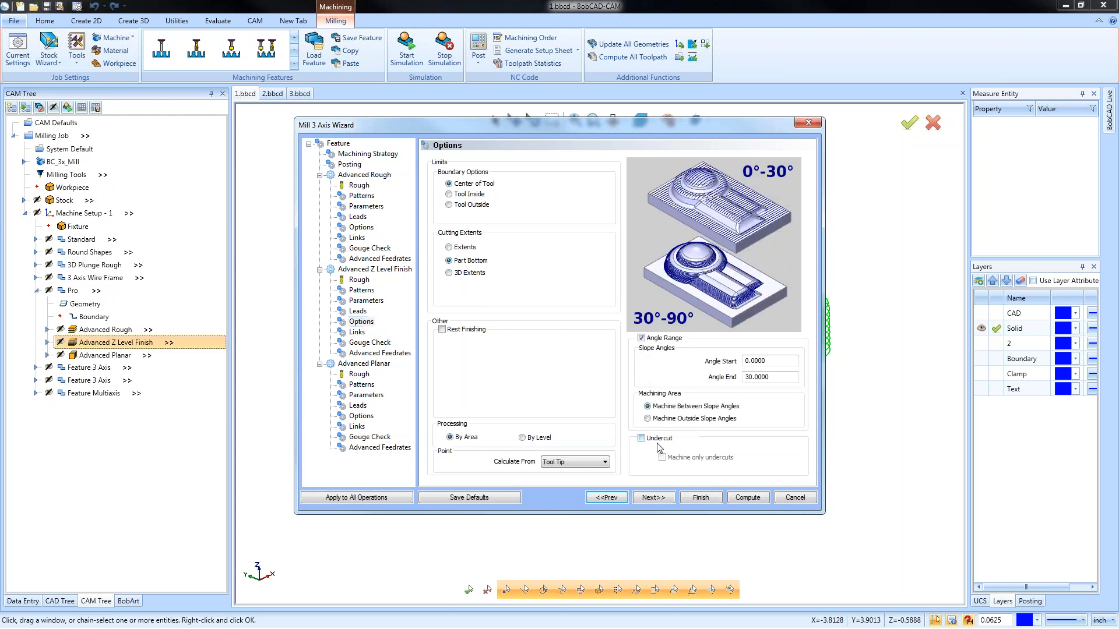
{"action": "left_click", "coordinate": [700, 497]}
Step: Recompute the Advanced Z Level Finish toolpath and inspect the passes in the round pocket
{"action": "left_click", "coordinate": [131, 342]}
{"action": "right_click", "coordinate": [131, 344]}
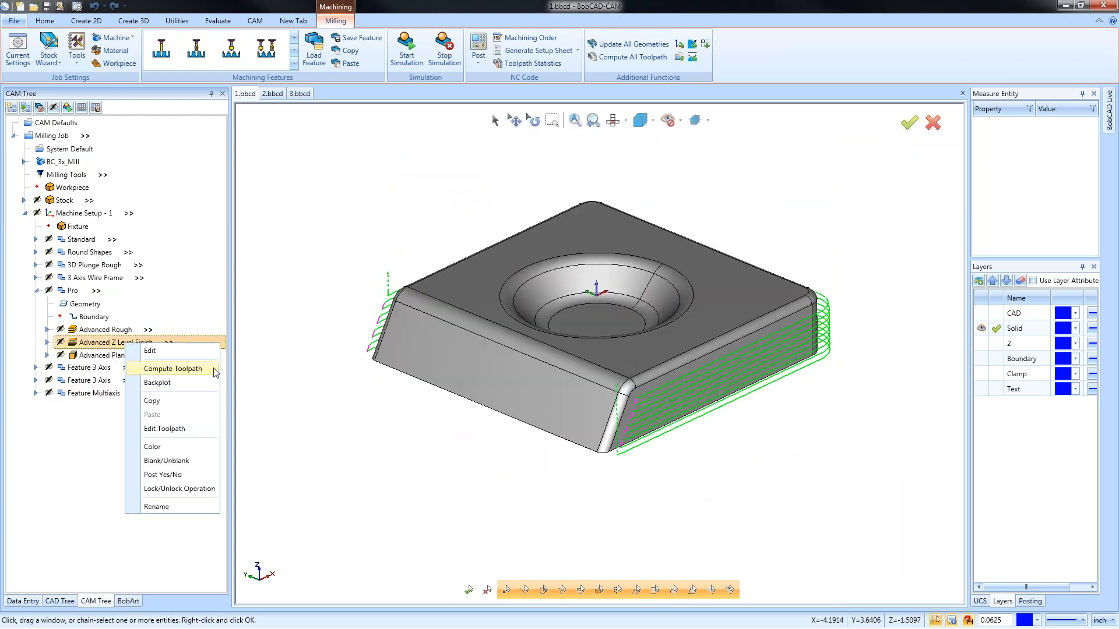
{"action": "left_click", "coordinate": [166, 369]}
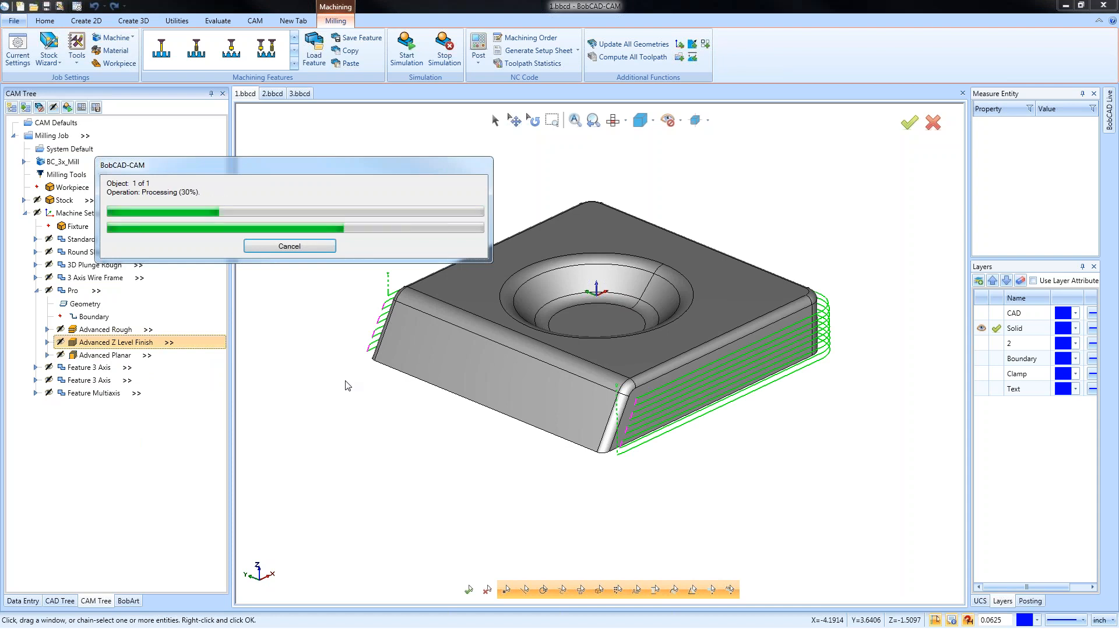
{"action": "middle_click_drag", "start_coordinate": [571, 361], "coordinate": [600, 367]}
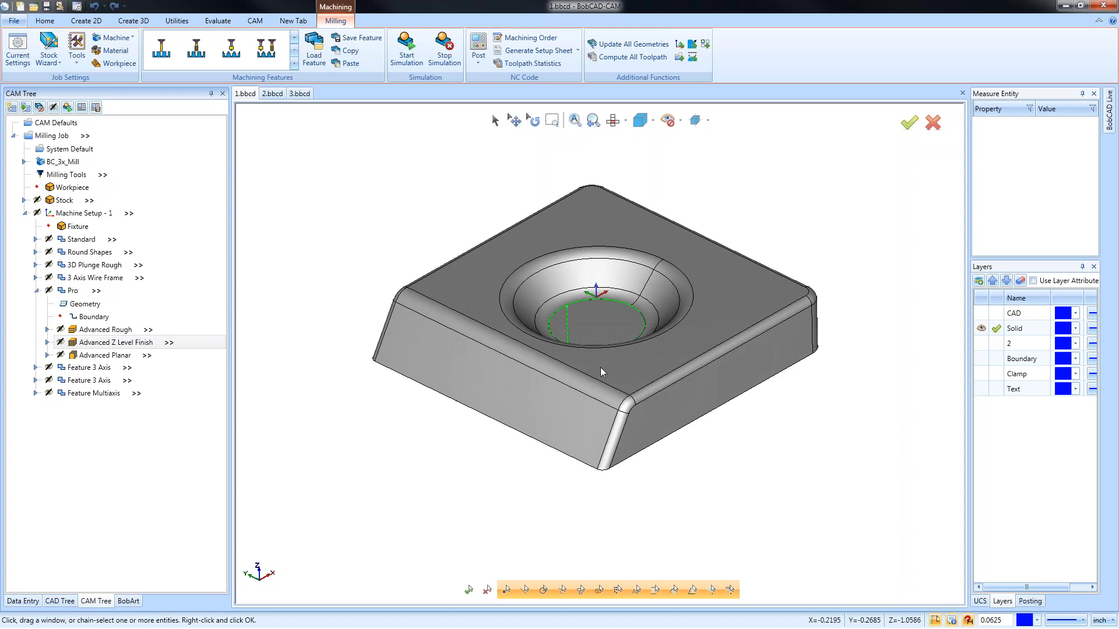
Step: Switch the Advanced Z Level Finish machining area to Machine Outside Slope Angles
{"action": "right_click", "coordinate": [110, 346]}
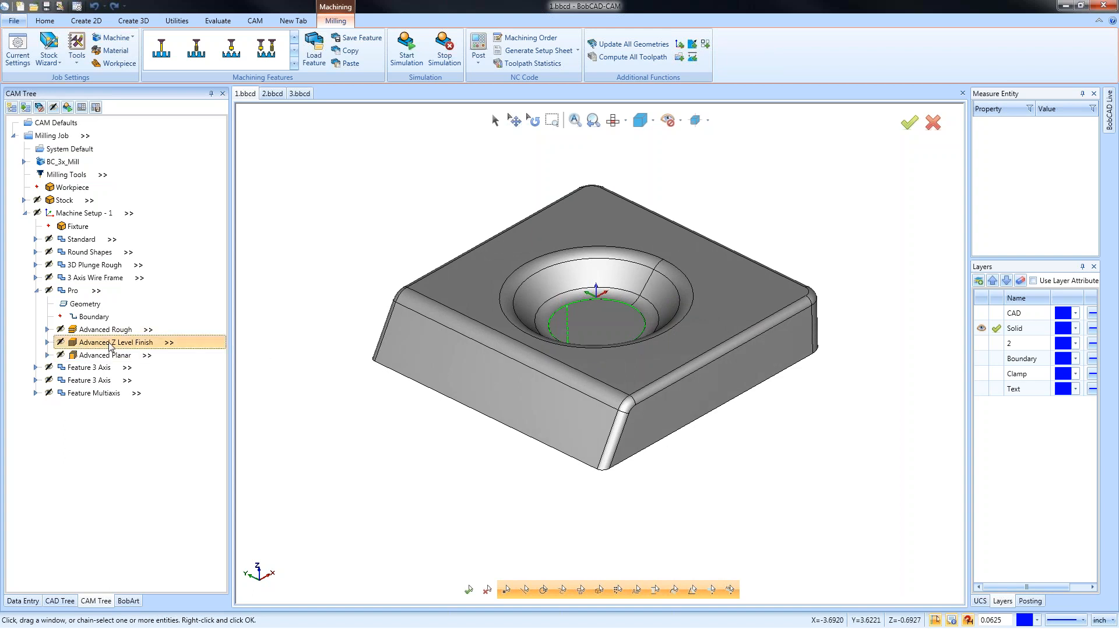
{"action": "left_click", "coordinate": [147, 353]}
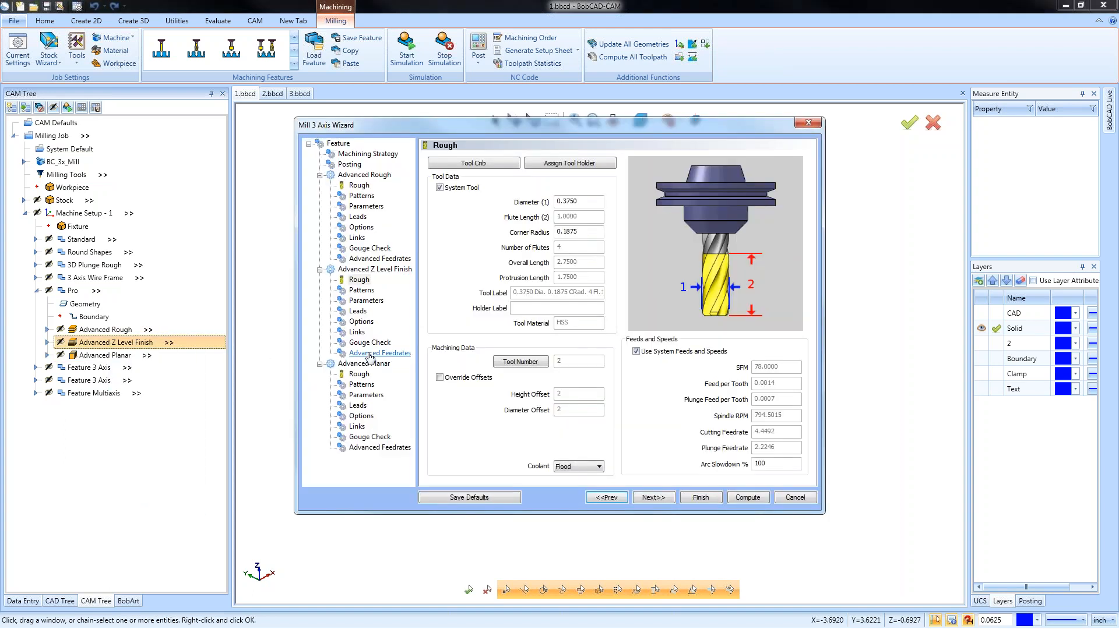
{"action": "left_click", "coordinate": [367, 302]}
{"action": "left_click", "coordinate": [361, 321]}
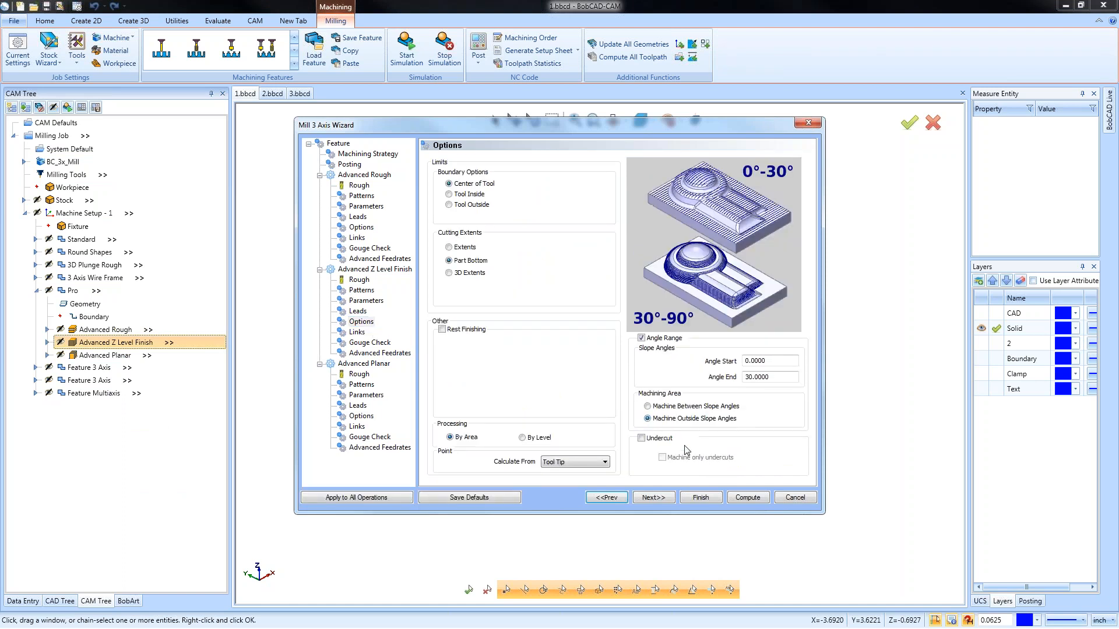
{"action": "left_click", "coordinate": [699, 498]}
Step: Recompute the Advanced Z Level Finish toolpath and inspect the wall passes from low and high angles
{"action": "right_click", "coordinate": [115, 343]}
{"action": "left_click", "coordinate": [154, 365]}
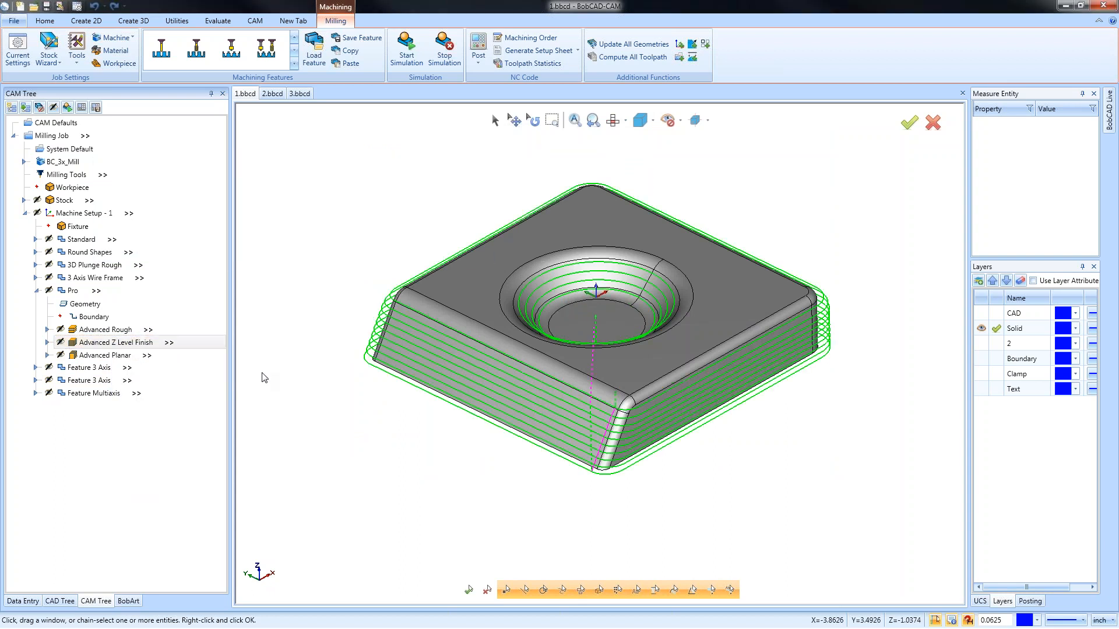
{"action": "middle_click_drag", "start_coordinate": [647, 437], "coordinate": [615, 416]}
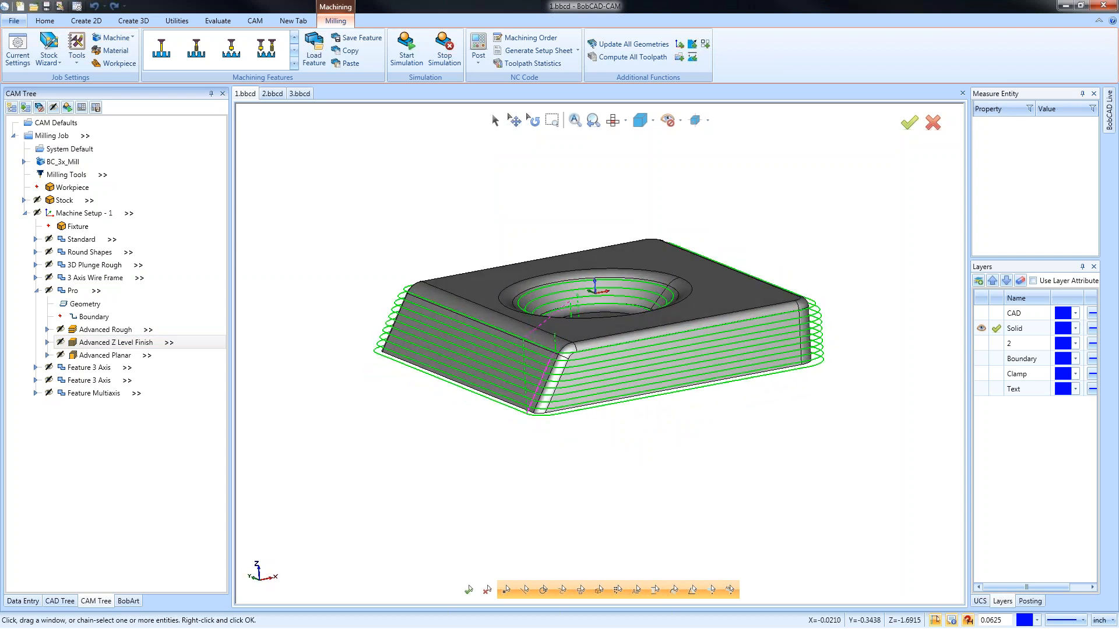
{"action": "middle_click_drag", "start_coordinate": [638, 380], "coordinate": [692, 417]}
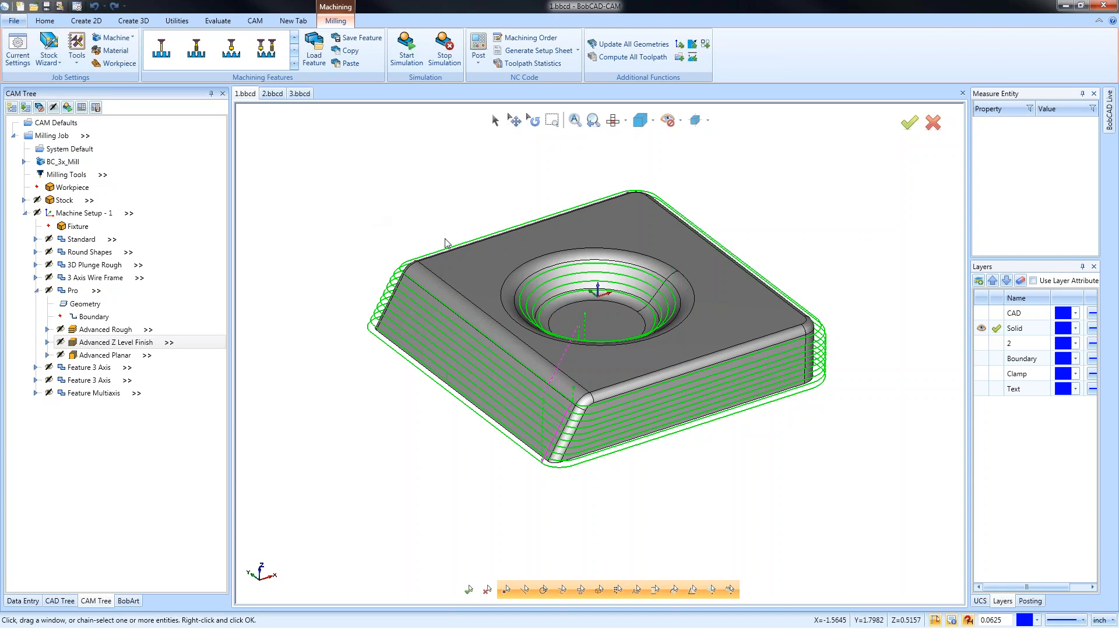
Step: In the 2.bbcd document, create a milling job from the 3D Boot camp template
{"action": "left_click", "coordinate": [272, 94]}
{"action": "middle_click_drag", "start_coordinate": [609, 390], "coordinate": [606, 364]}
{"action": "scroll", "coordinate": [588, 374], "scroll_direction": "up", "scroll_amount": 2}
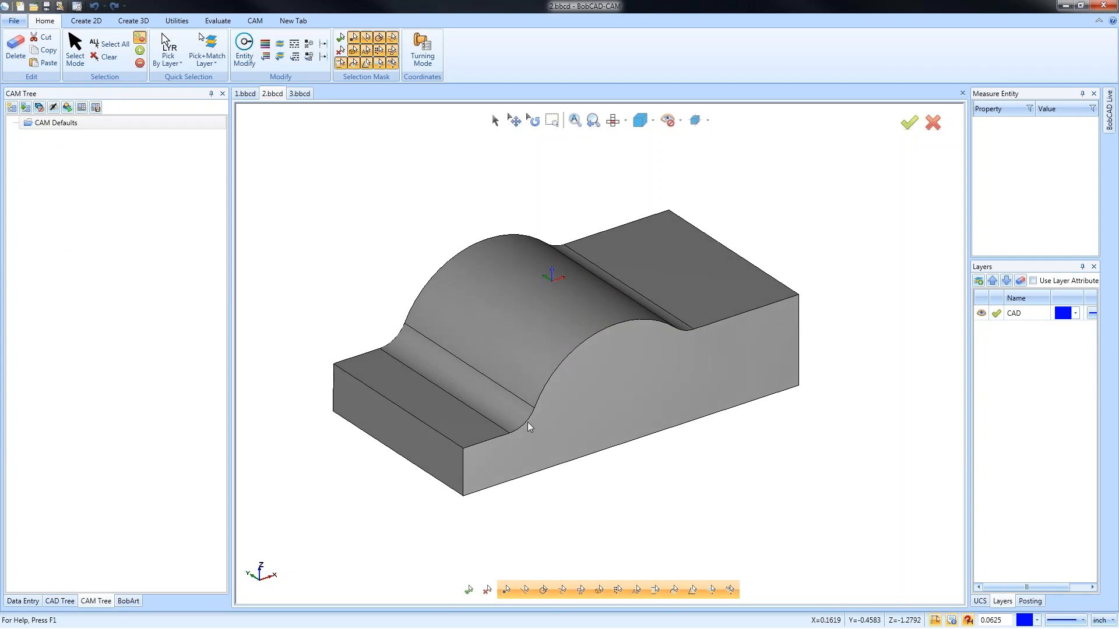
{"action": "right_click", "coordinate": [57, 123]}
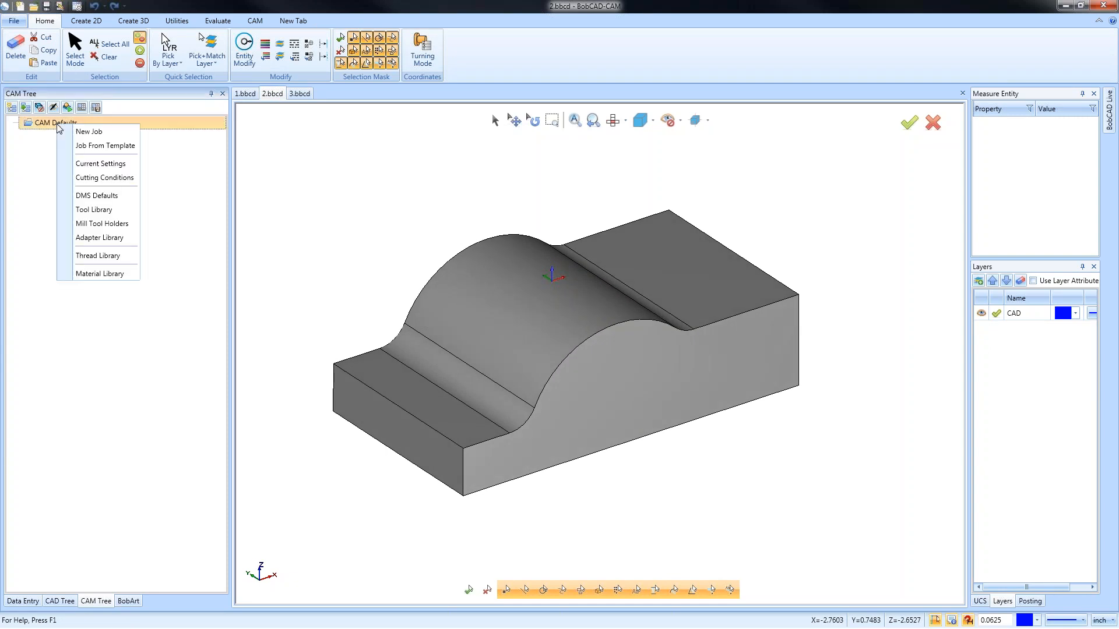
{"action": "left_click", "coordinate": [122, 151]}
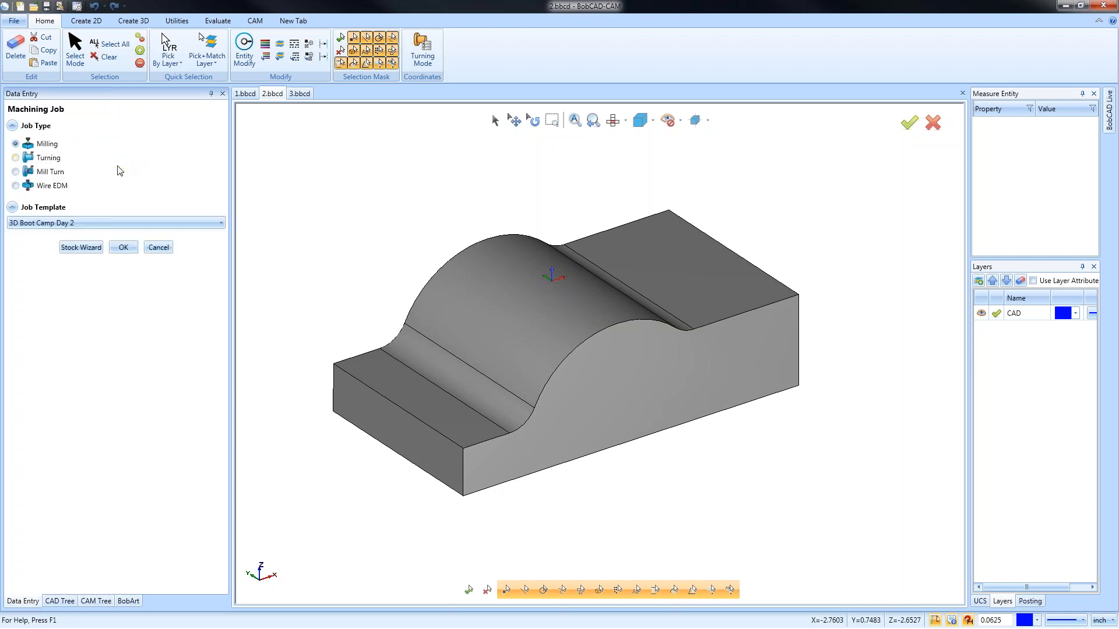
{"action": "left_click", "coordinate": [107, 227]}
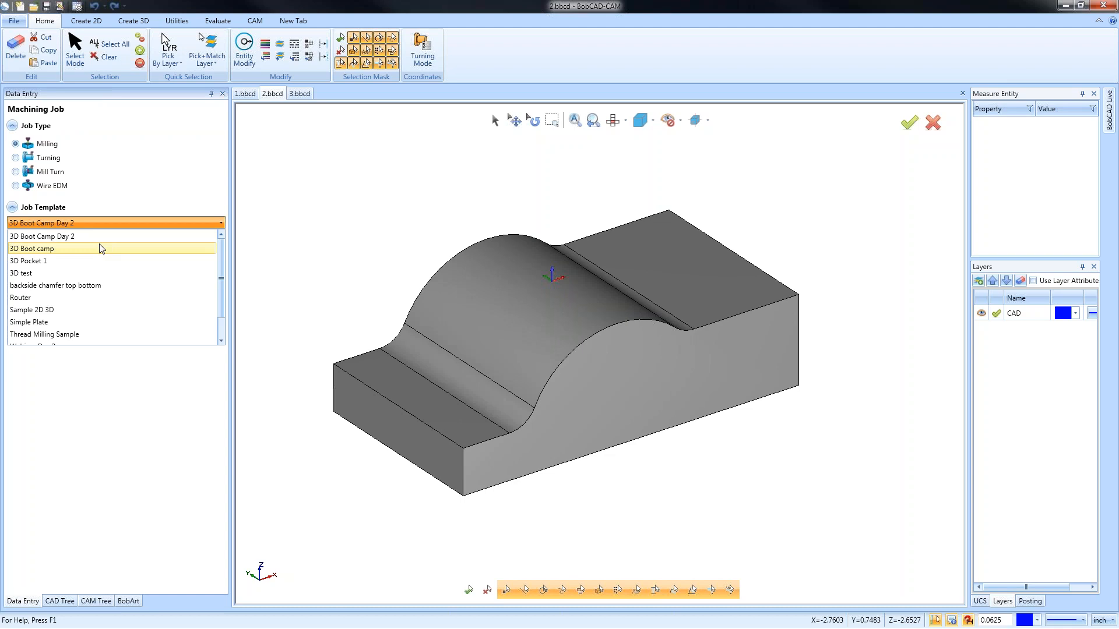
{"action": "left_click", "coordinate": [102, 249]}
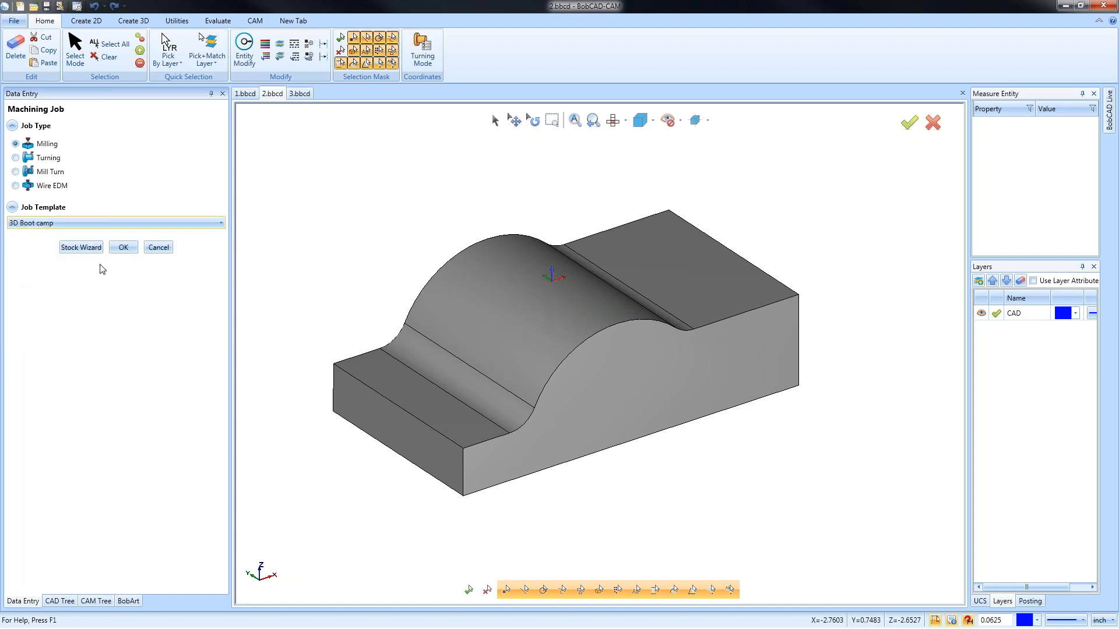
{"action": "left_click", "coordinate": [124, 248]}
Step: Recalculate the rectangular stock from the part in the graphics area, and check the Machine Setup - 1 origin on it
{"action": "scroll", "coordinate": [510, 293], "scroll_direction": "down", "scroll_amount": 1}
{"action": "middle_click_drag", "start_coordinate": [595, 382], "coordinate": [610, 362]}
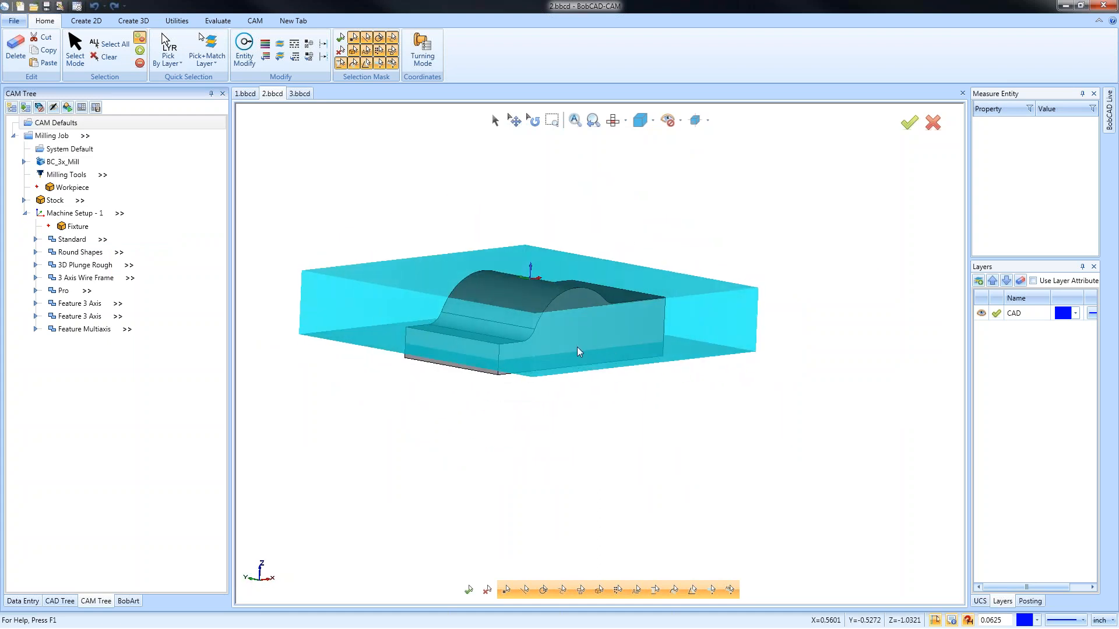
{"action": "left_click", "coordinate": [75, 213]}
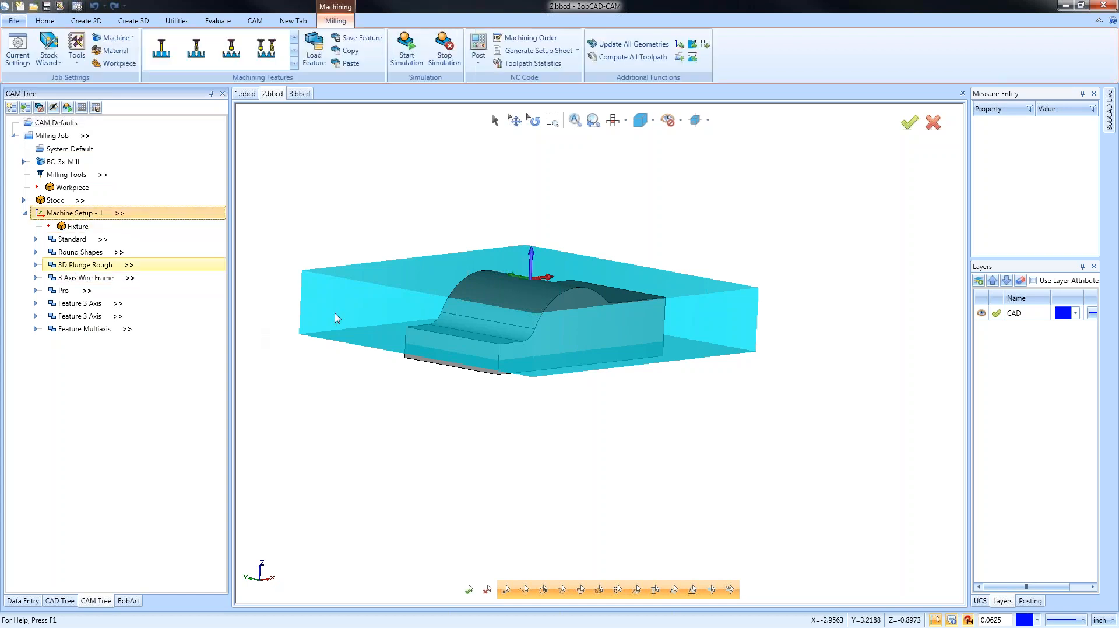
{"action": "left_click", "coordinate": [100, 175]}
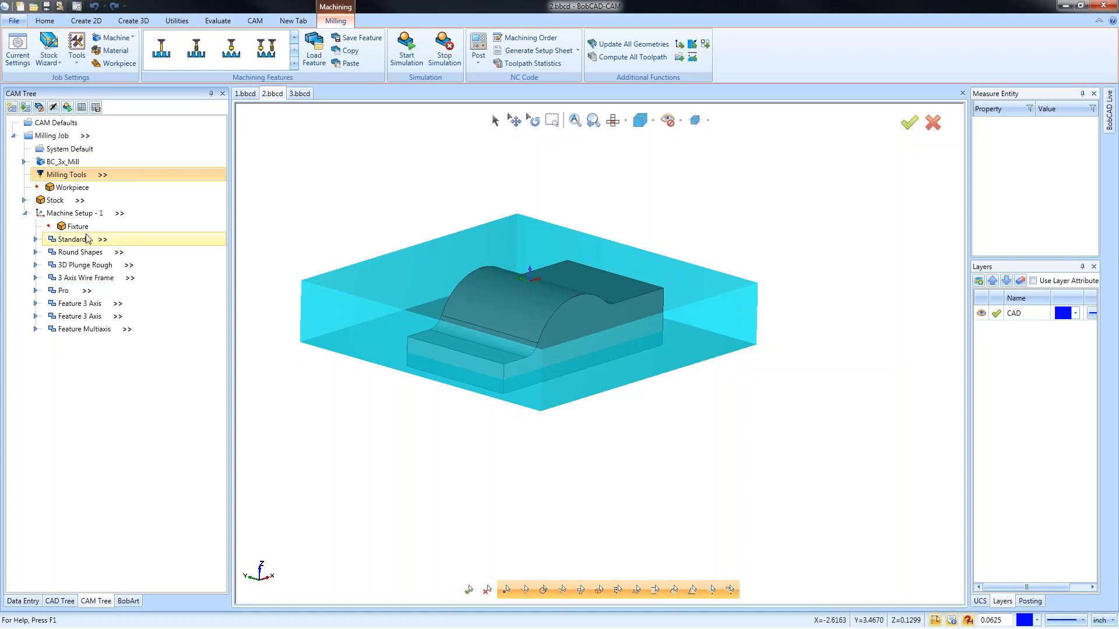
{"action": "right_click", "coordinate": [59, 201]}
{"action": "left_click", "coordinate": [98, 210]}
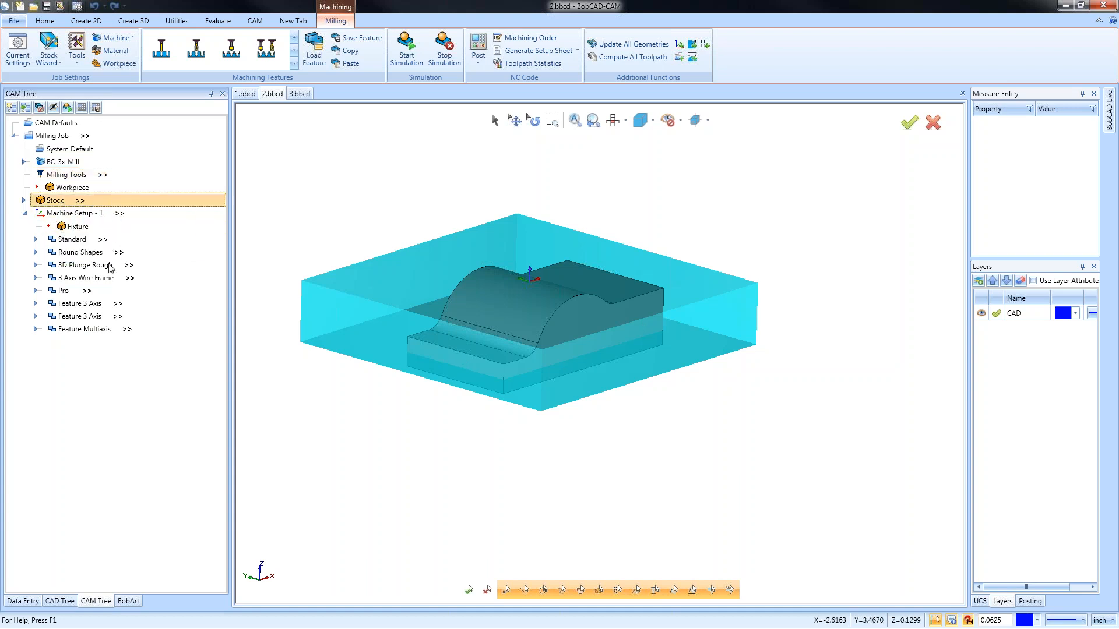
{"action": "left_click", "coordinate": [112, 217]}
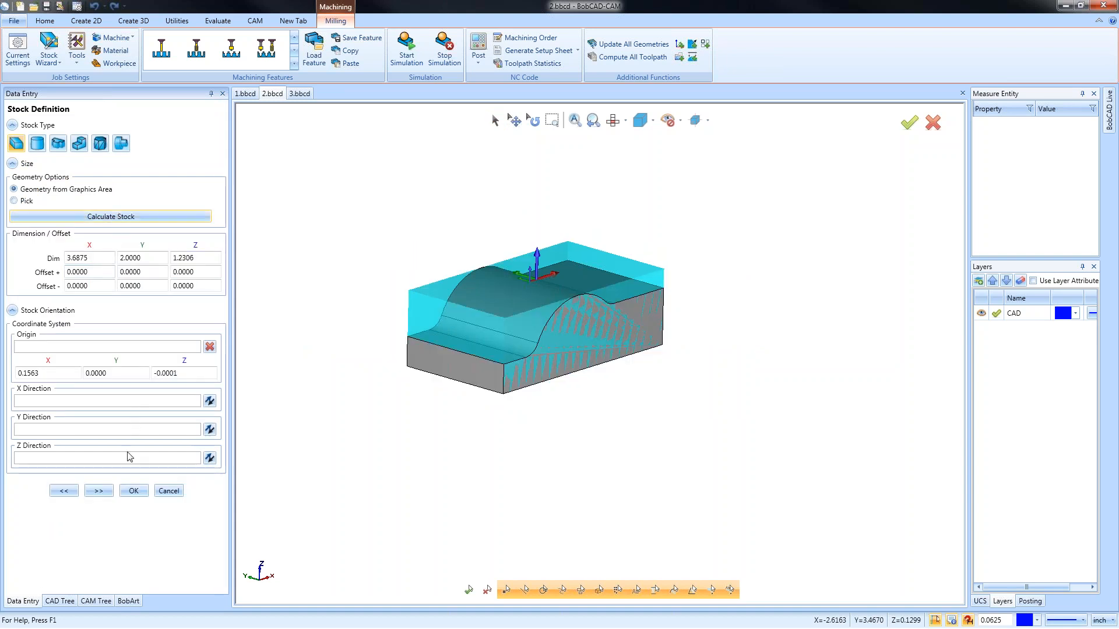
{"action": "left_click", "coordinate": [133, 492]}
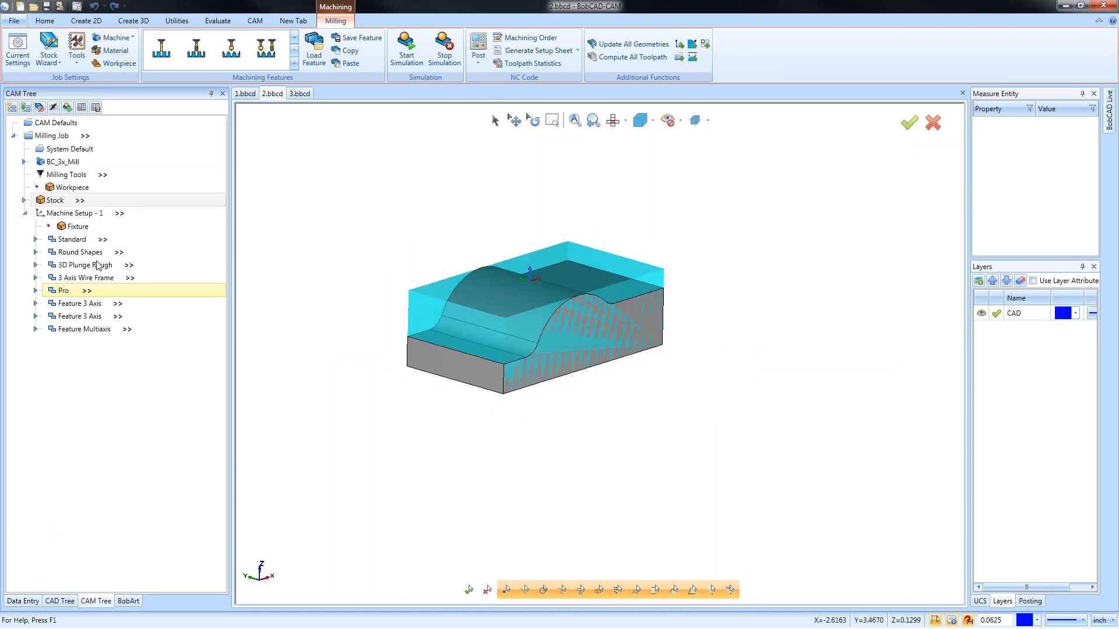
{"action": "left_click", "coordinate": [85, 215]}
{"action": "mouse_move", "coordinate": [589, 395]}
{"action": "middle_mouse_down"}
{"action": "mouse_move", "coordinate": [576, 375]}
{"action": "mouse_move", "coordinate": [510, 377]}
{"action": "mouse_move", "coordinate": [583, 399]}
{"action": "middle_mouse_up"}
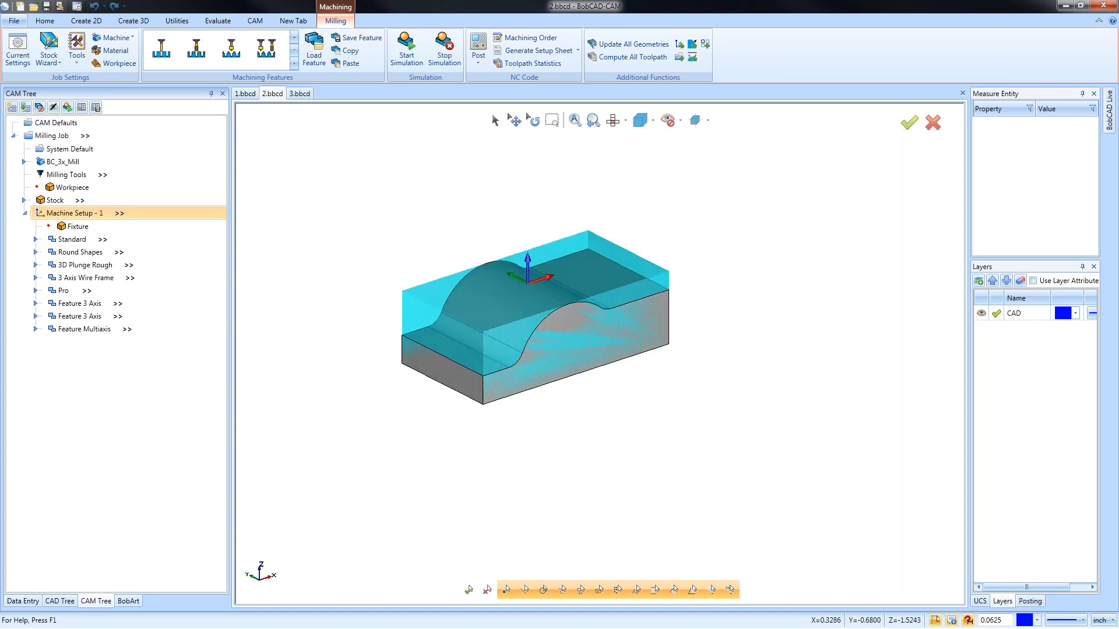
Step: Assign all faces of the humped part as the Standard feature's geometry
{"action": "double_click", "coordinate": [55, 242]}
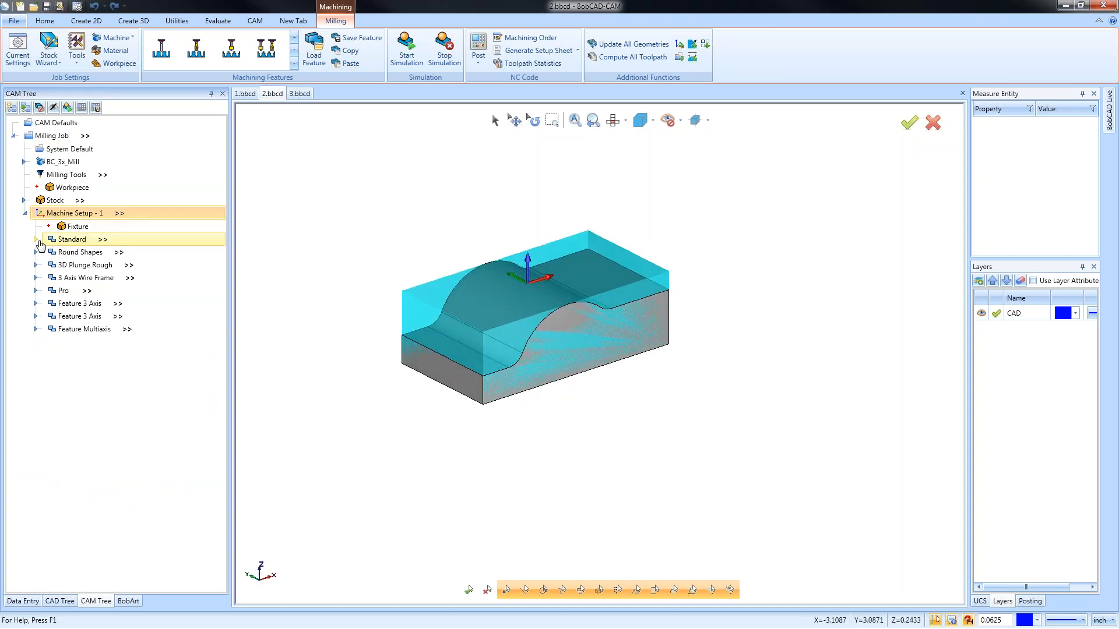
{"action": "left_click", "coordinate": [87, 253]}
{"action": "right_click", "coordinate": [89, 254]}
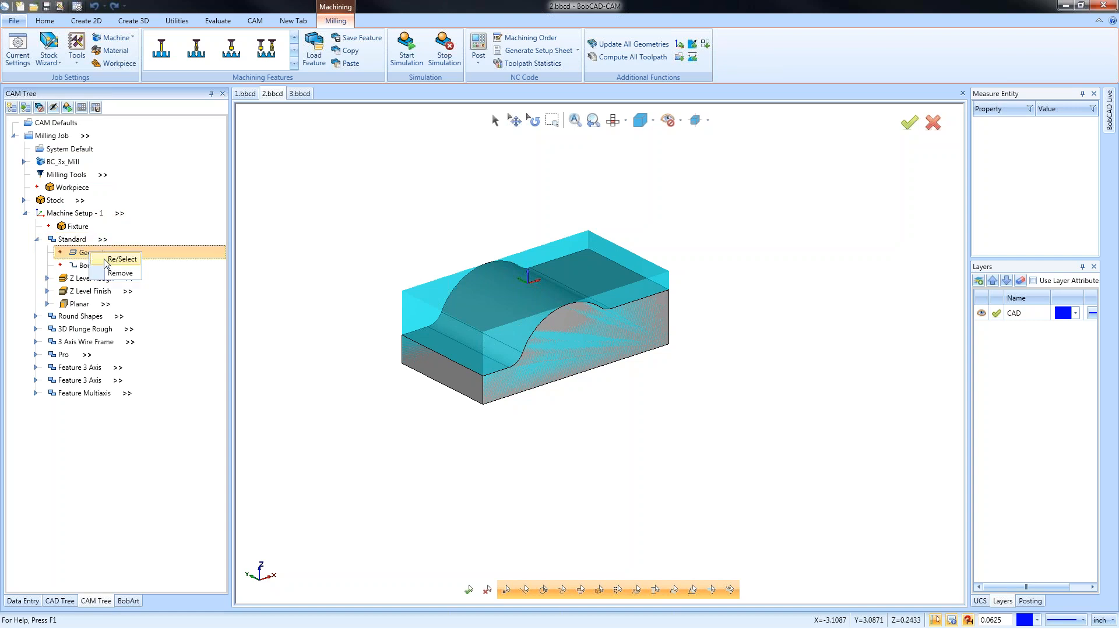
{"action": "left_click", "coordinate": [110, 263]}
{"action": "left_click_drag", "start_coordinate": [466, 299], "coordinate": [733, 476]}
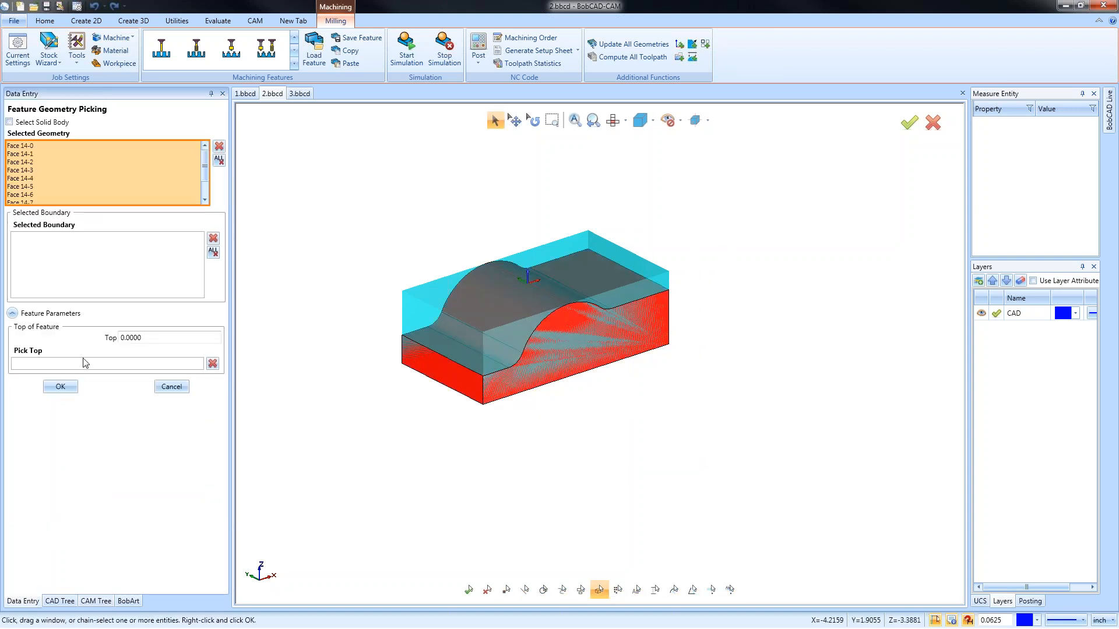
{"action": "left_click", "coordinate": [62, 383]}
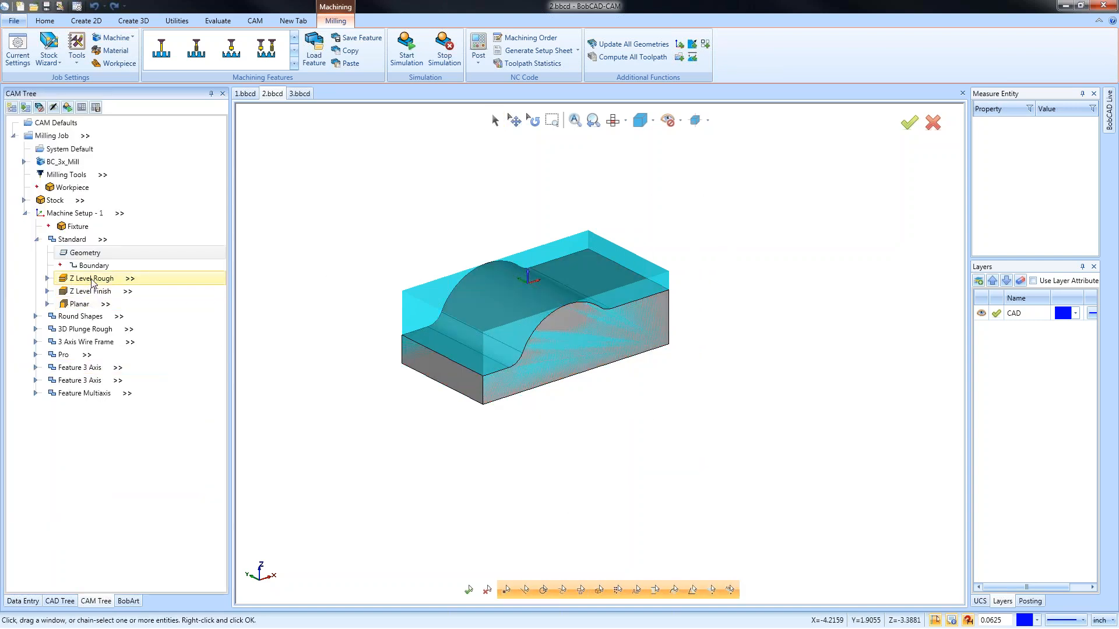
Step: Compute the Standard feature's Z Level Rough, Z Level Finish and Planar toolpaths
{"action": "right_click", "coordinate": [91, 279]}
{"action": "left_click", "coordinate": [130, 304]}
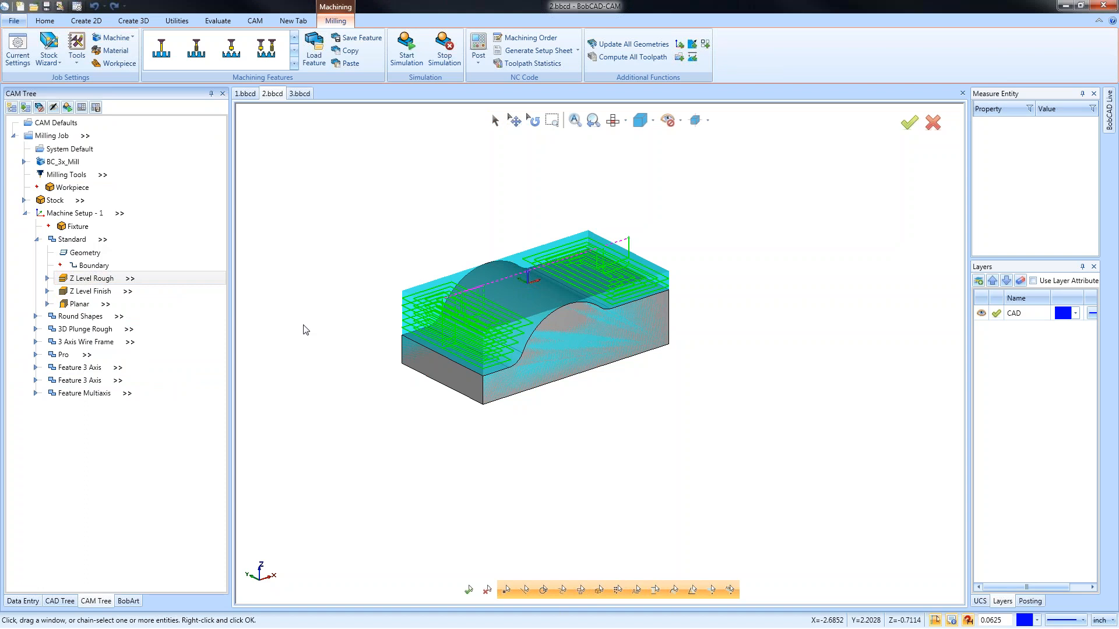
{"action": "right_click", "coordinate": [95, 292]}
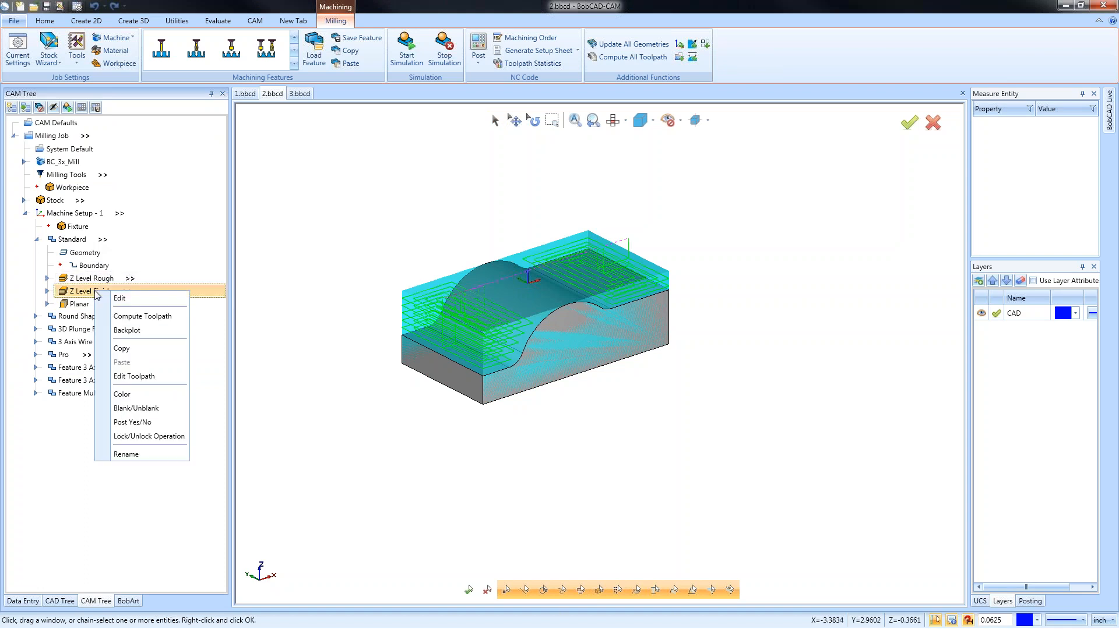
{"action": "left_click", "coordinate": [160, 320]}
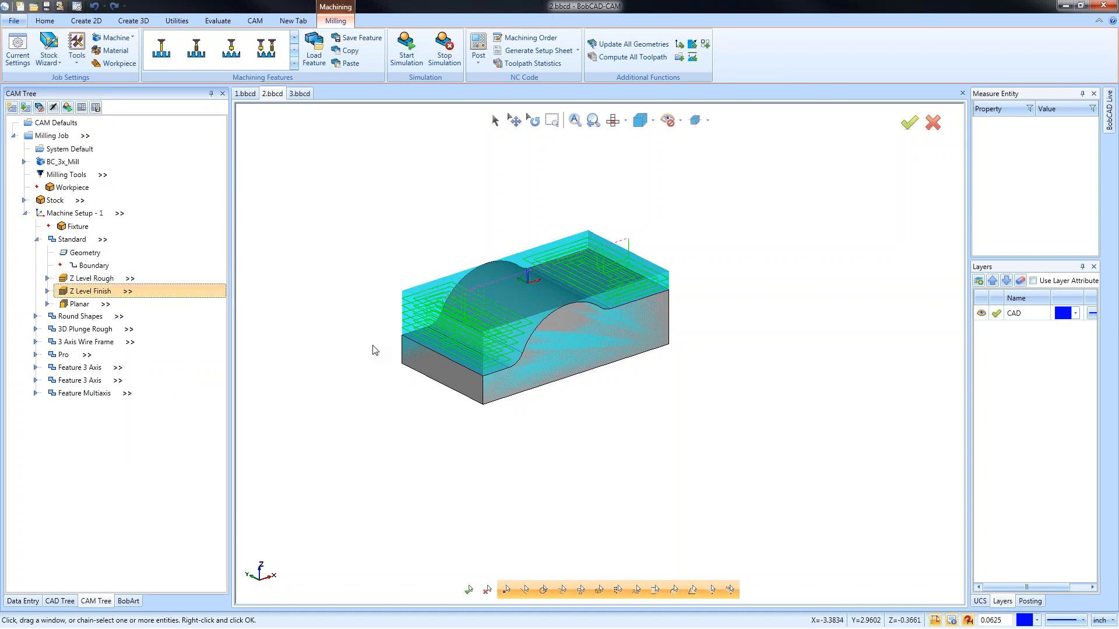
{"action": "right_click", "coordinate": [82, 308]}
{"action": "left_click", "coordinate": [145, 328]}
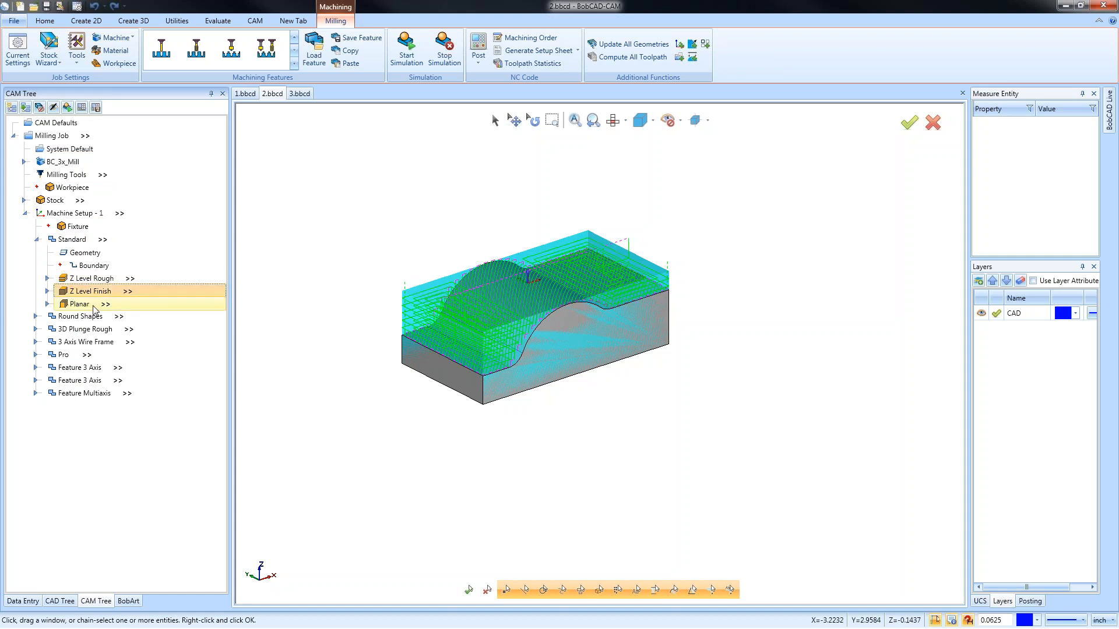
Step: Blank the stock and view the Standard feature's toolpaths on the humped part
{"action": "right_click", "coordinate": [61, 201]}
{"action": "left_click", "coordinate": [102, 256]}
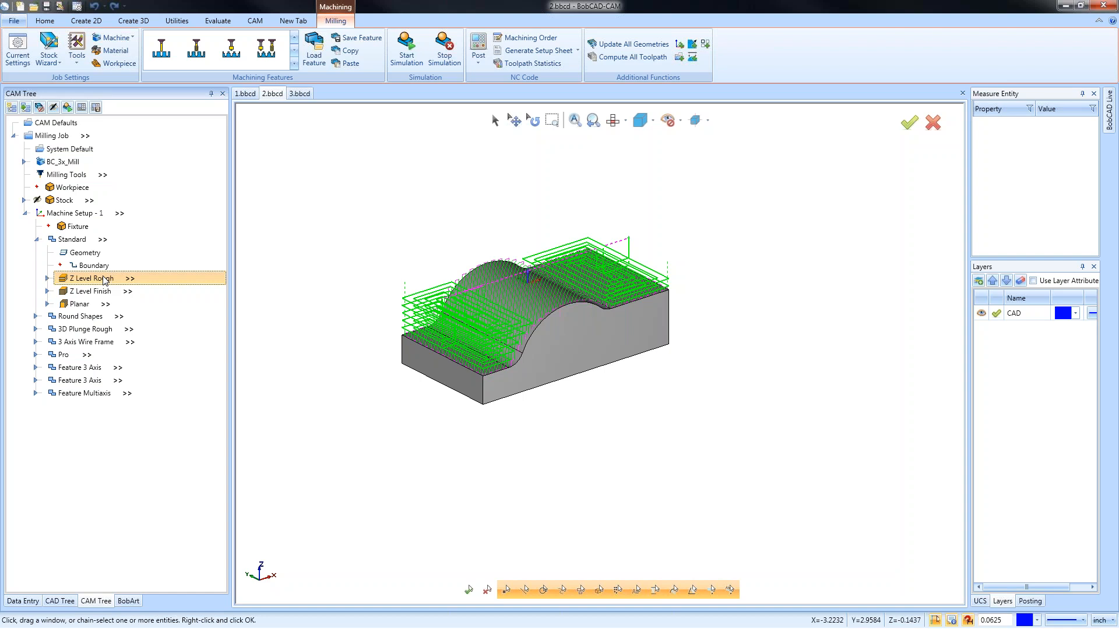
{"action": "middle_click_drag", "start_coordinate": [611, 332], "coordinate": [613, 346]}
{"action": "middle_click_drag", "start_coordinate": [562, 300], "coordinate": [585, 367]}
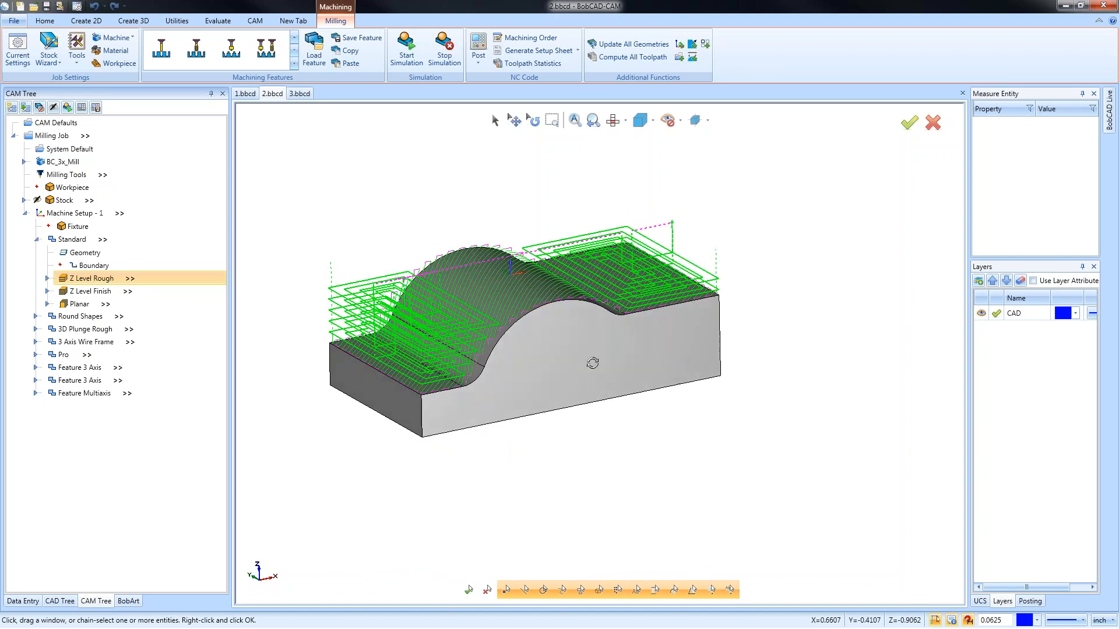
Step: Blank all toolpaths of the Standard feature and collapse its operations in the CAM tree
{"action": "left_click", "coordinate": [36, 241]}
{"action": "right_click", "coordinate": [66, 243]}
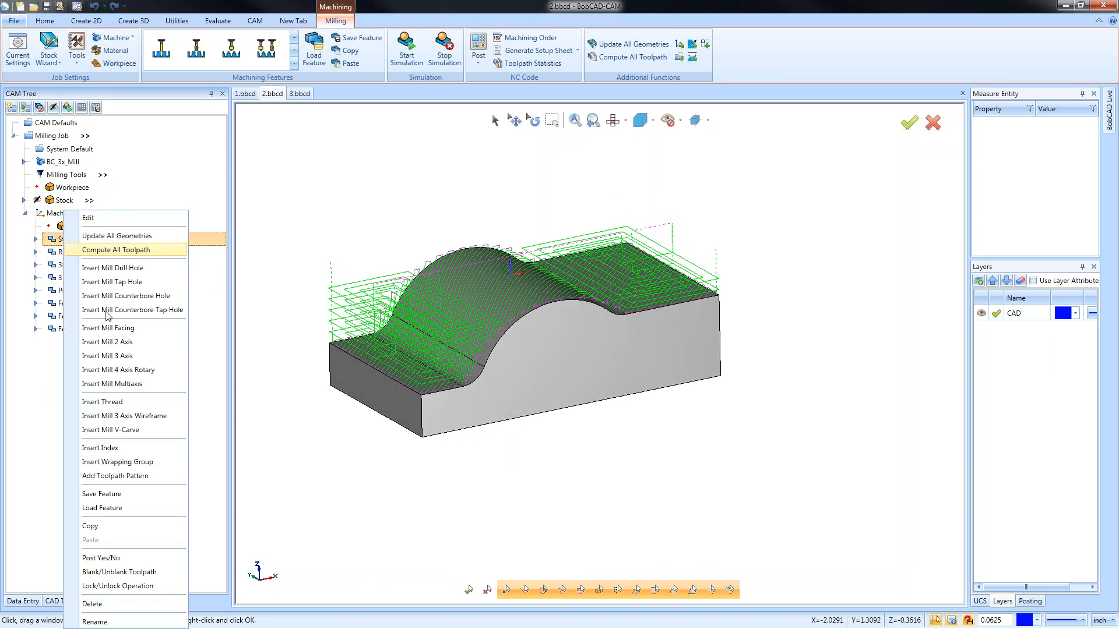
{"action": "left_click", "coordinate": [131, 572]}
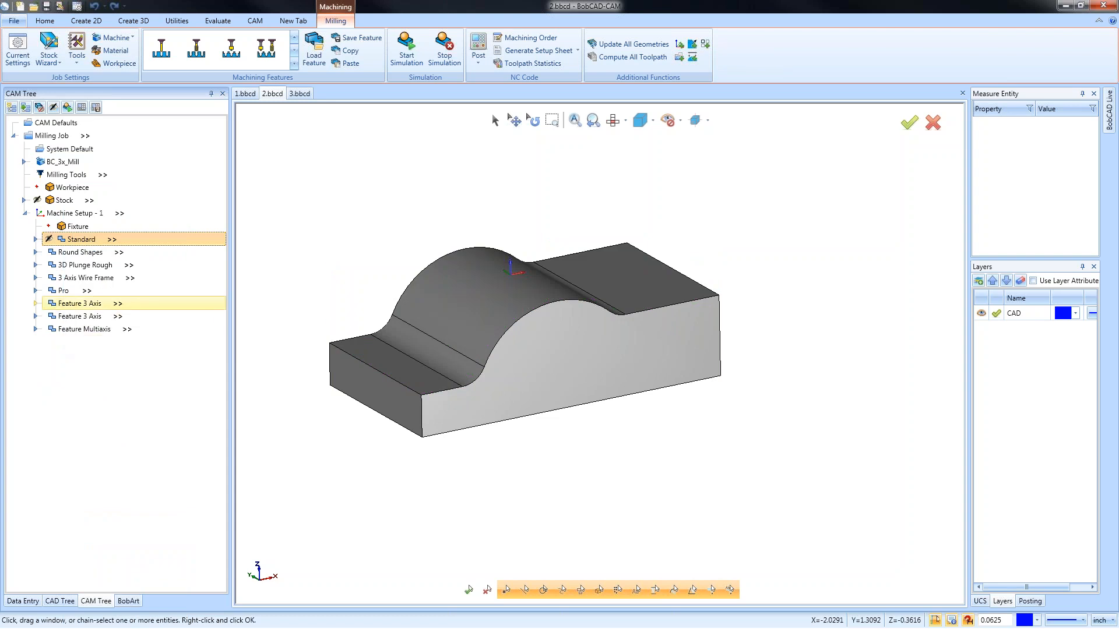
Step: Assign all faces of the humped part as the Pro feature's geometry
{"action": "left_click", "coordinate": [41, 305]}
{"action": "left_click", "coordinate": [42, 304]}
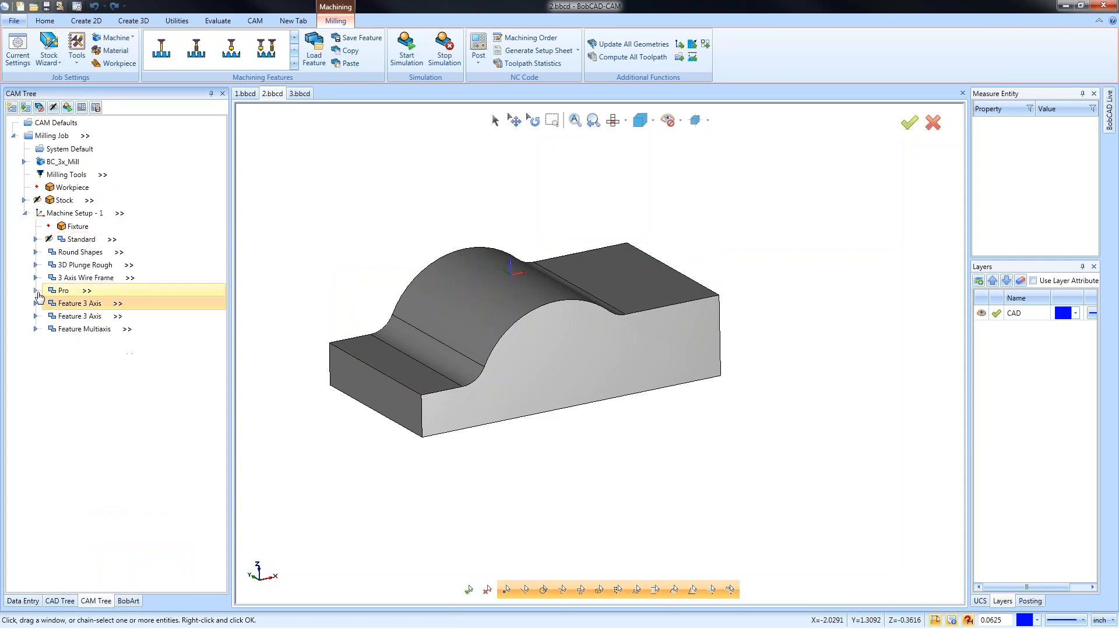
{"action": "left_click", "coordinate": [37, 291]}
{"action": "right_click", "coordinate": [97, 306]}
{"action": "left_click", "coordinate": [127, 314]}
{"action": "left_click_drag", "start_coordinate": [314, 184], "coordinate": [826, 515]}
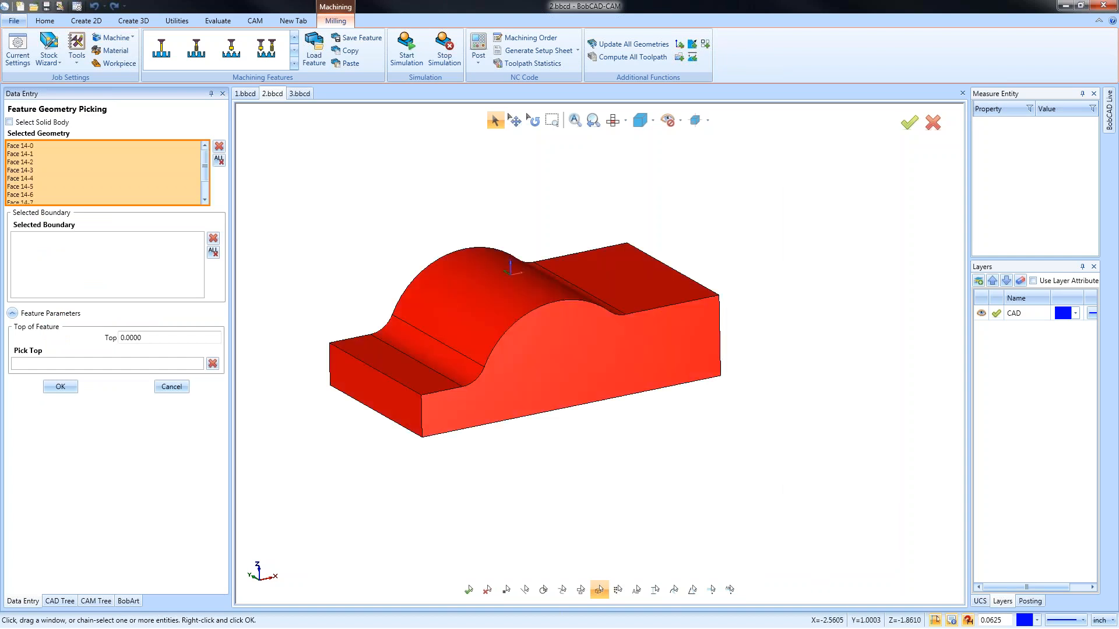
{"action": "left_click", "coordinate": [60, 386]}
Step: Compute the Pro feature's Advanced Z Level Finish and Advanced Planar toolpaths and view them on the part
{"action": "left_click", "coordinate": [93, 330]}
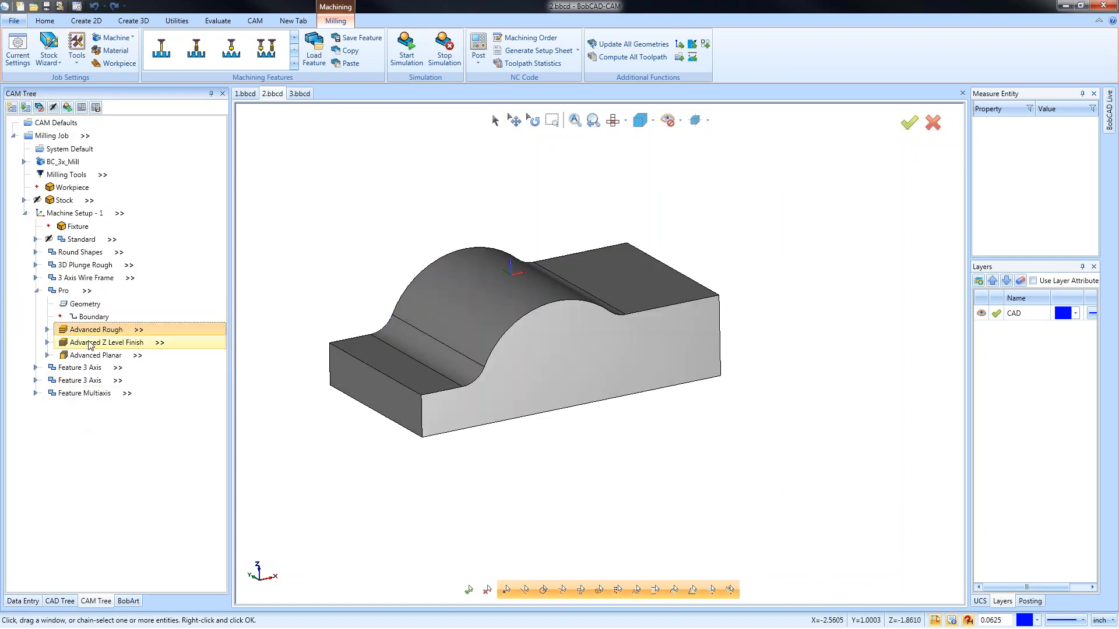
{"action": "left_click", "coordinate": [90, 344]}
{"action": "right_click", "coordinate": [89, 343]}
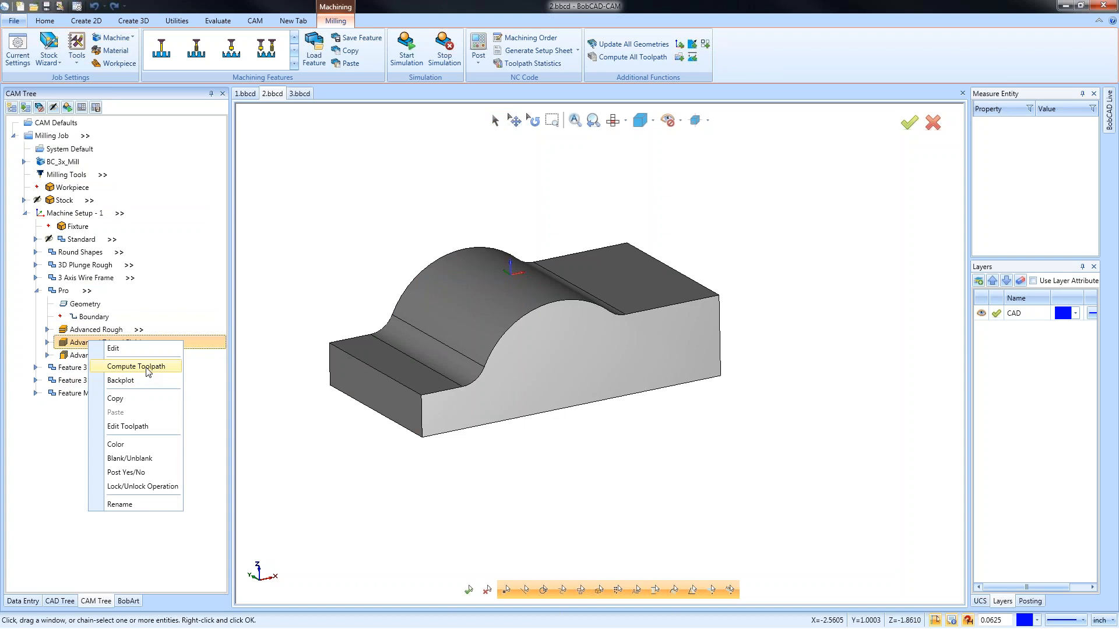
{"action": "left_click", "coordinate": [147, 367]}
{"action": "left_click", "coordinate": [93, 355]}
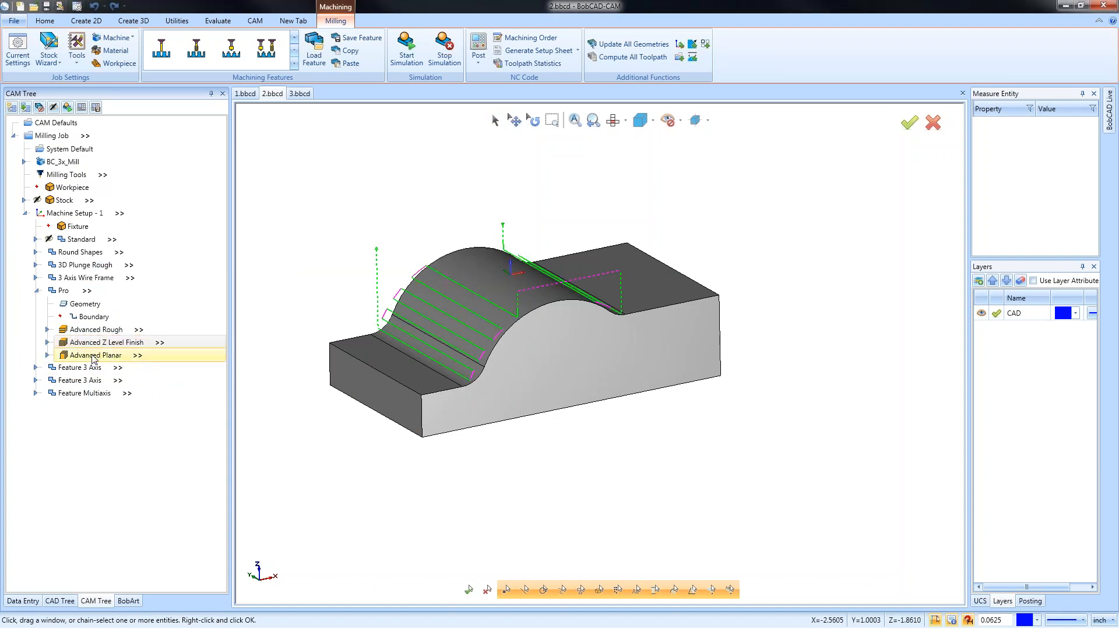
{"action": "right_click", "coordinate": [93, 357]}
{"action": "left_click", "coordinate": [147, 383]}
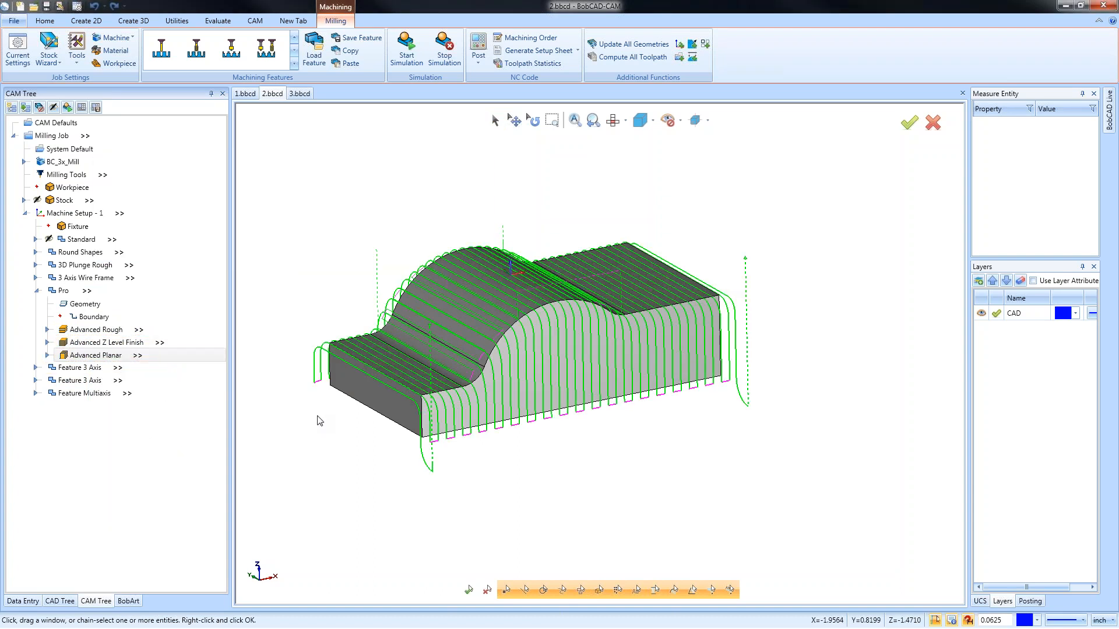
{"action": "middle_click_drag", "start_coordinate": [475, 422], "coordinate": [500, 438]}
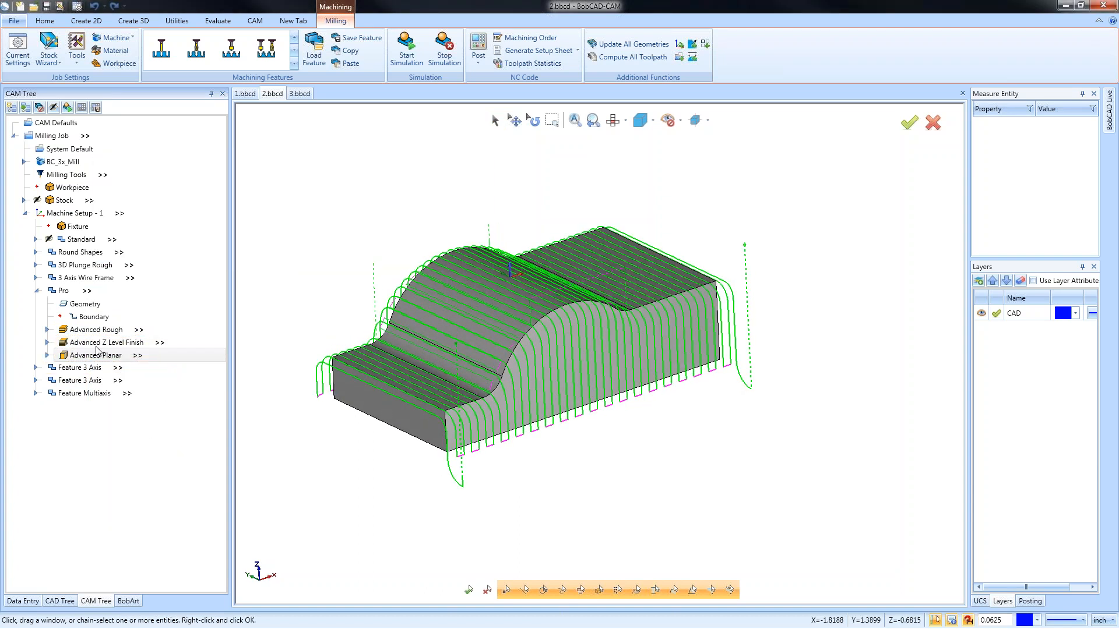
Step: Blank all toolpaths under Machine Setup - 1 and expand the Pro feature's operations
{"action": "left_click", "coordinate": [36, 291]}
{"action": "right_click", "coordinate": [68, 213]}
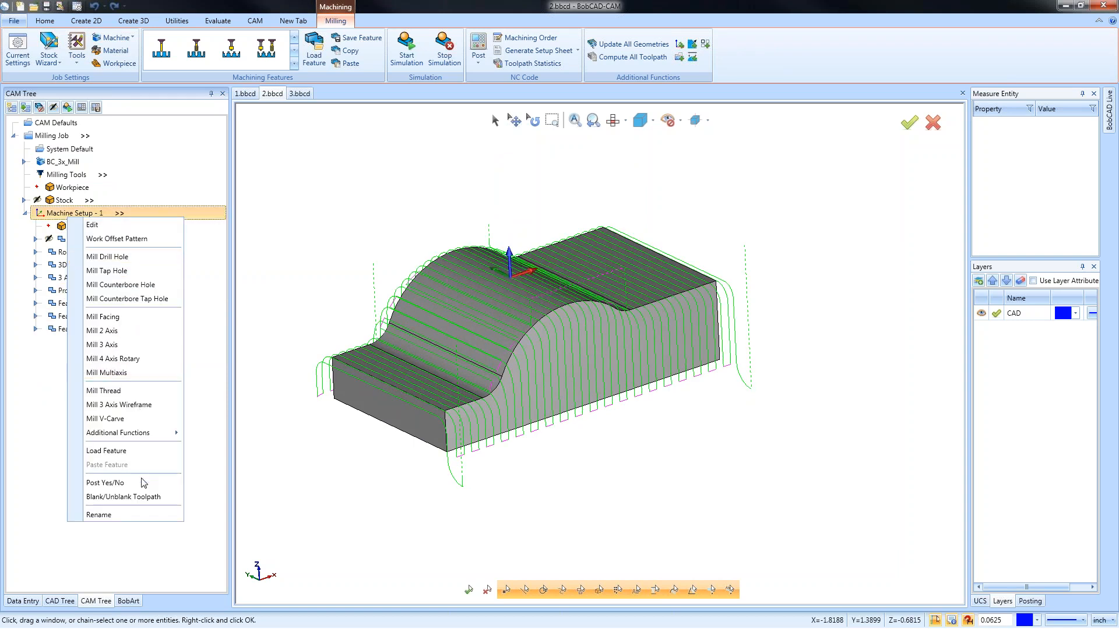
{"action": "left_click", "coordinate": [124, 497]}
{"action": "double_click", "coordinate": [72, 290]}
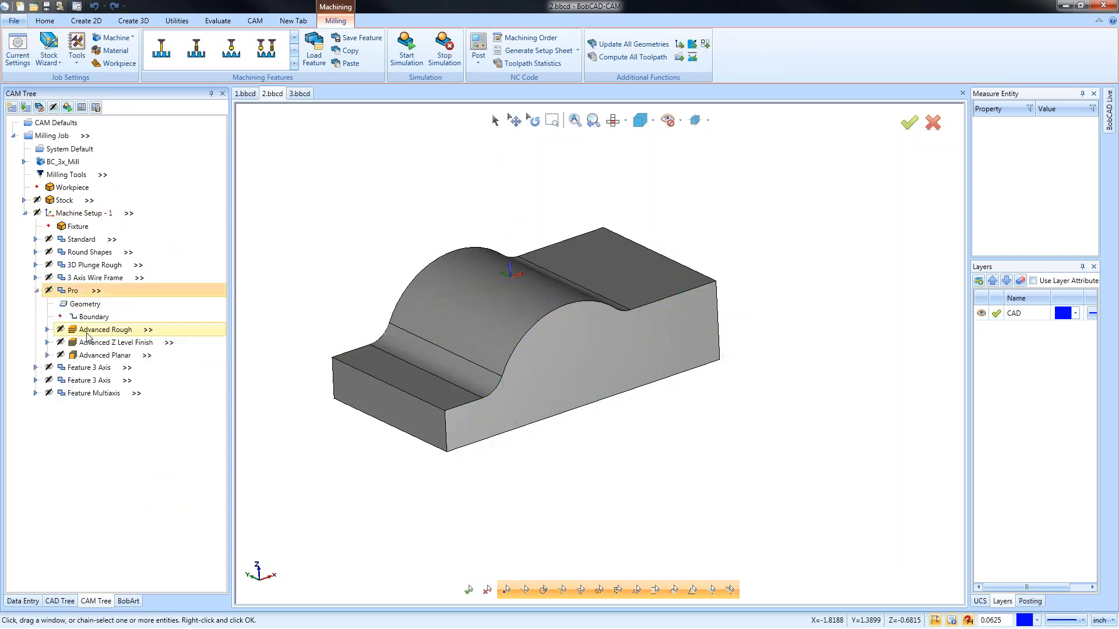
Step: Set the depth of cut of the Advanced Z Level Finish operation to 0.05
{"action": "left_click", "coordinate": [99, 342]}
{"action": "middle_click_drag", "start_coordinate": [531, 408], "coordinate": [514, 345]}
{"action": "right_click", "coordinate": [106, 348]}
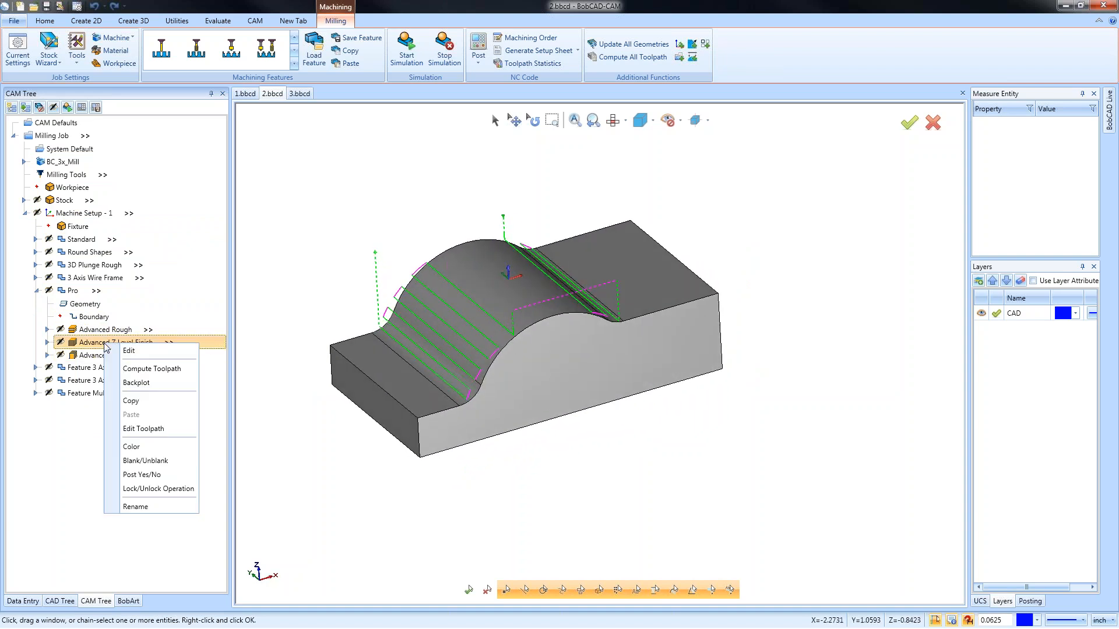
{"action": "left_click", "coordinate": [204, 351]}
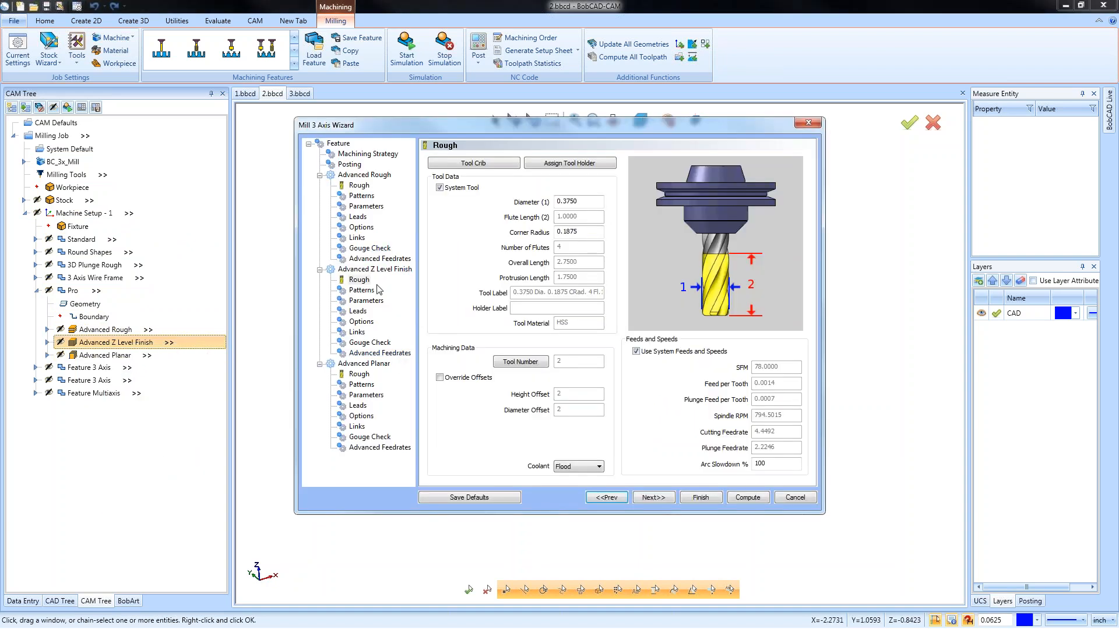
{"action": "left_click", "coordinate": [366, 290]}
{"action": "left_click", "coordinate": [371, 301]}
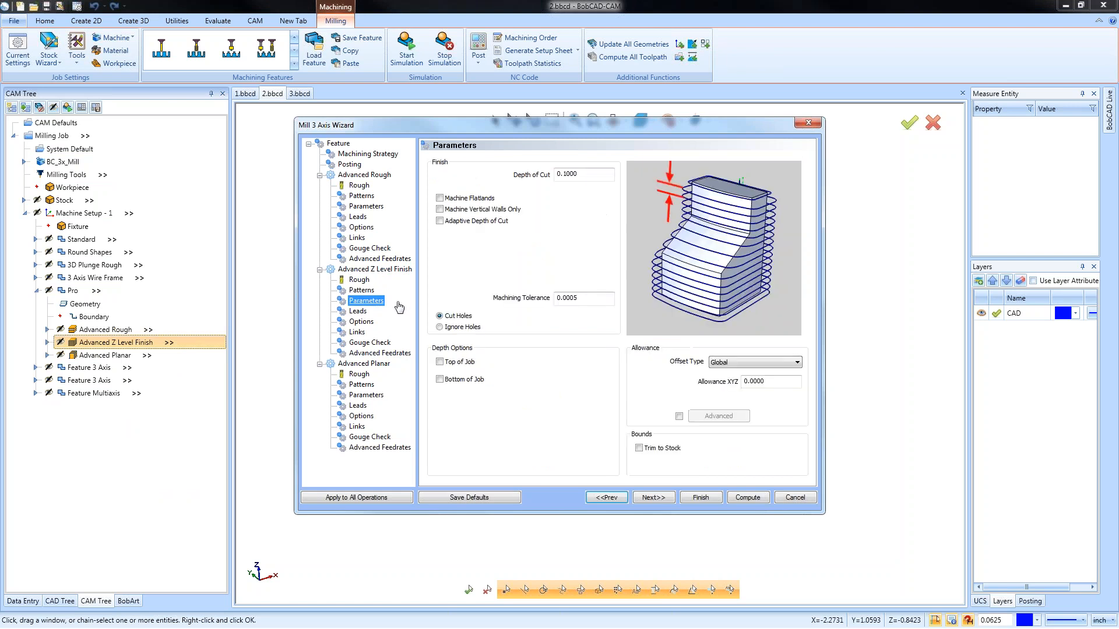
{"action": "left_click_drag", "start_coordinate": [591, 175], "coordinate": [498, 177]}
{"action": "type", "text": ".05"}
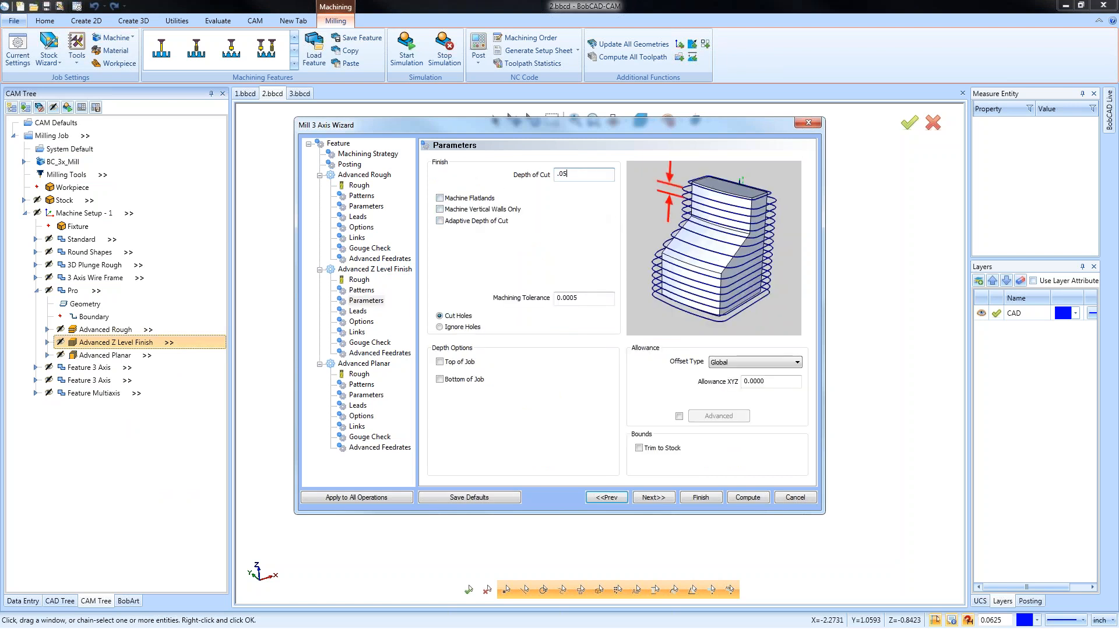
{"action": "left_click", "coordinate": [698, 499]}
Step: Recompute the toolpath of the Advanced Z Level Finish operation
{"action": "left_click", "coordinate": [105, 355]}
{"action": "right_click", "coordinate": [123, 343]}
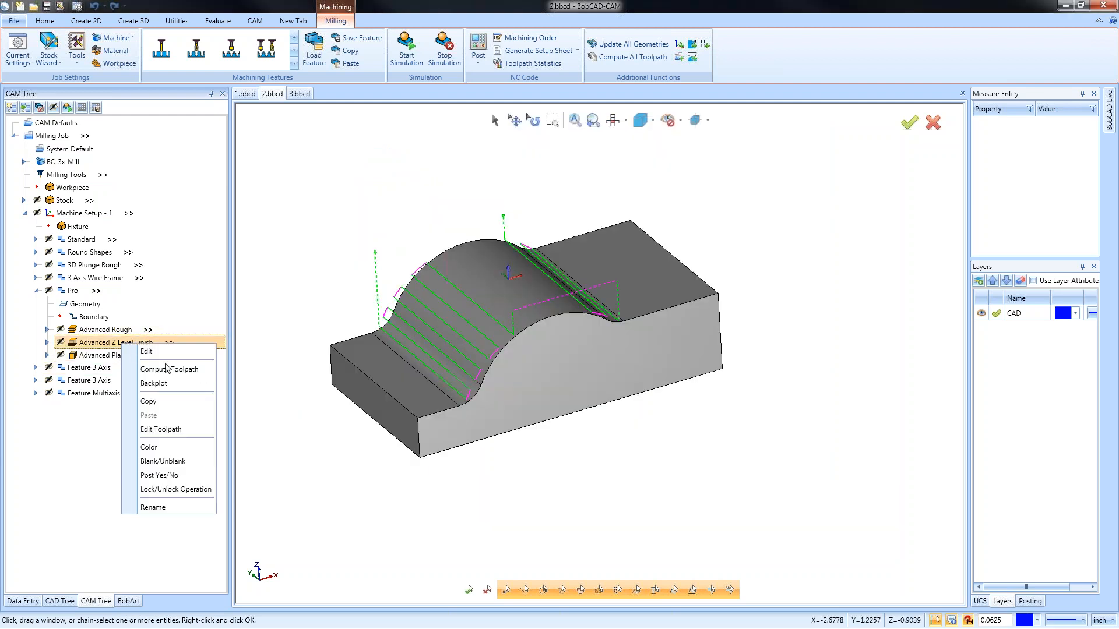
{"action": "left_click", "coordinate": [168, 369]}
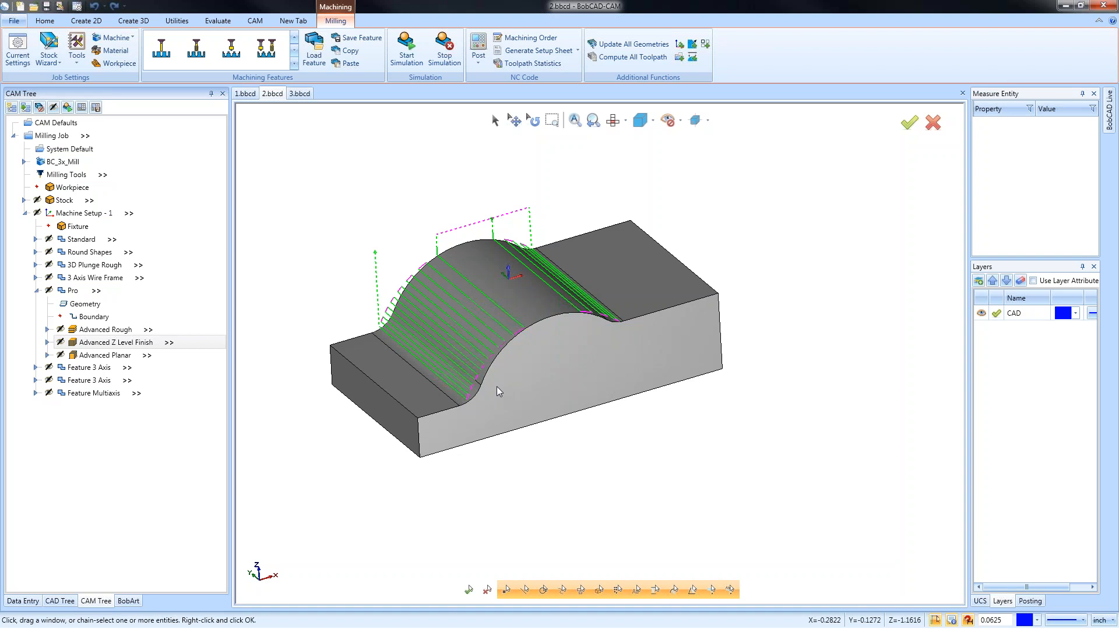
Step: Edit the Advanced Planar operation under Pro and set its cutting extents to Extents
{"action": "left_click", "coordinate": [103, 330]}
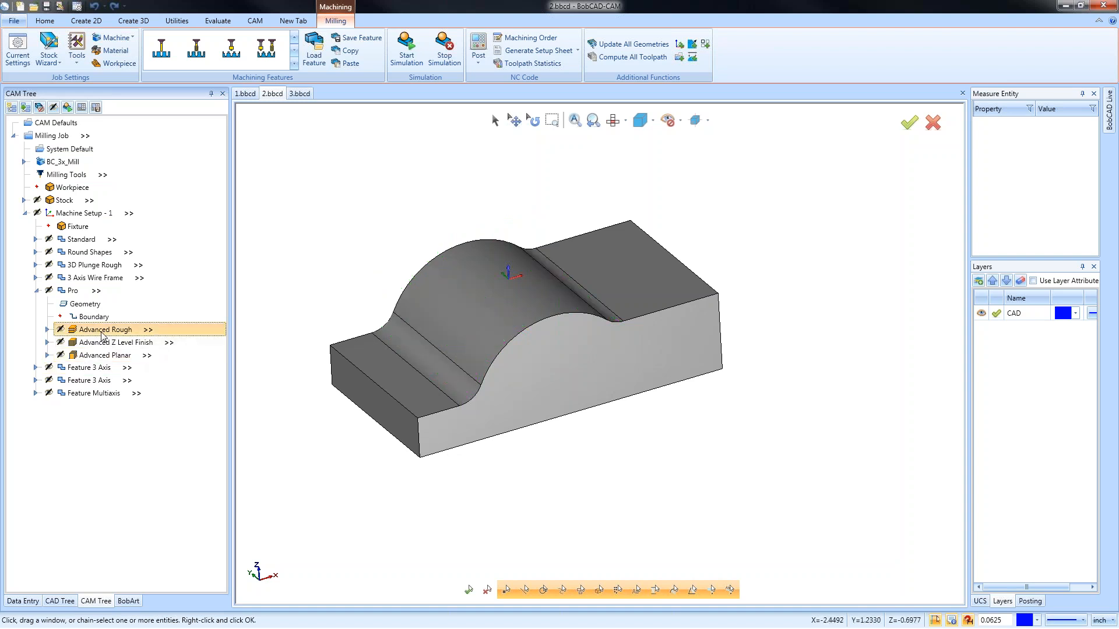
{"action": "left_click", "coordinate": [107, 343]}
{"action": "left_click", "coordinate": [110, 355]}
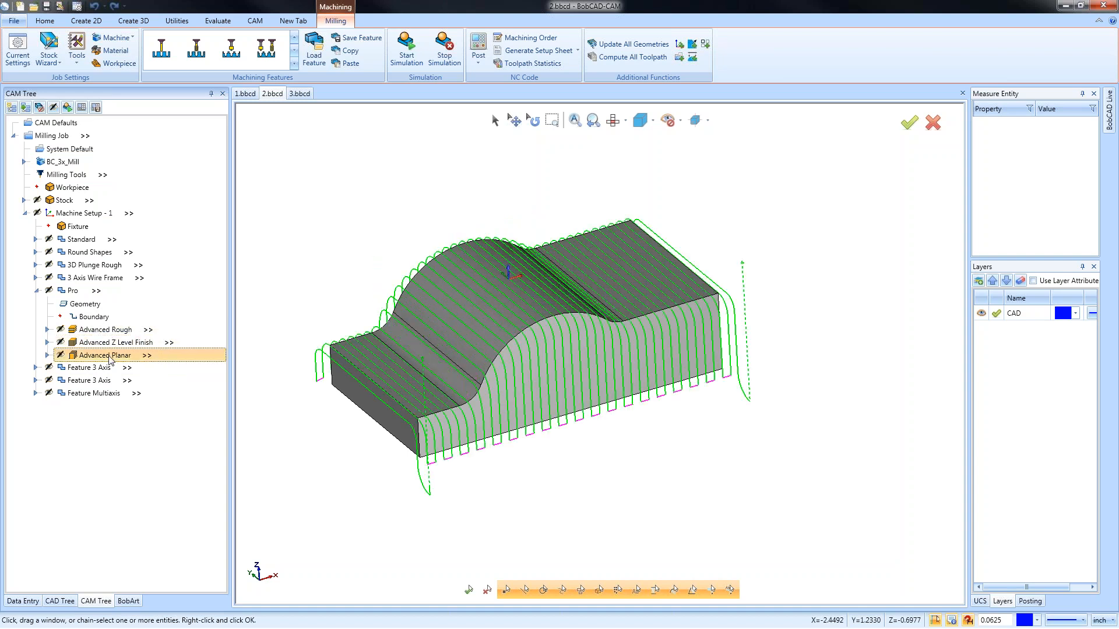
{"action": "right_click", "coordinate": [107, 356]}
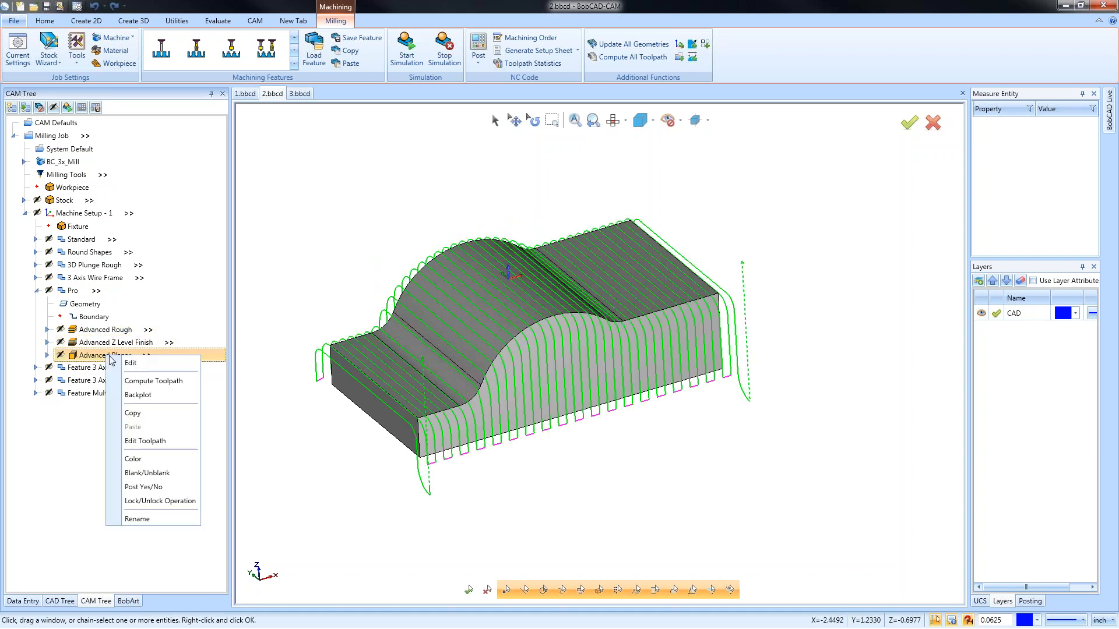
{"action": "left_click", "coordinate": [144, 365]}
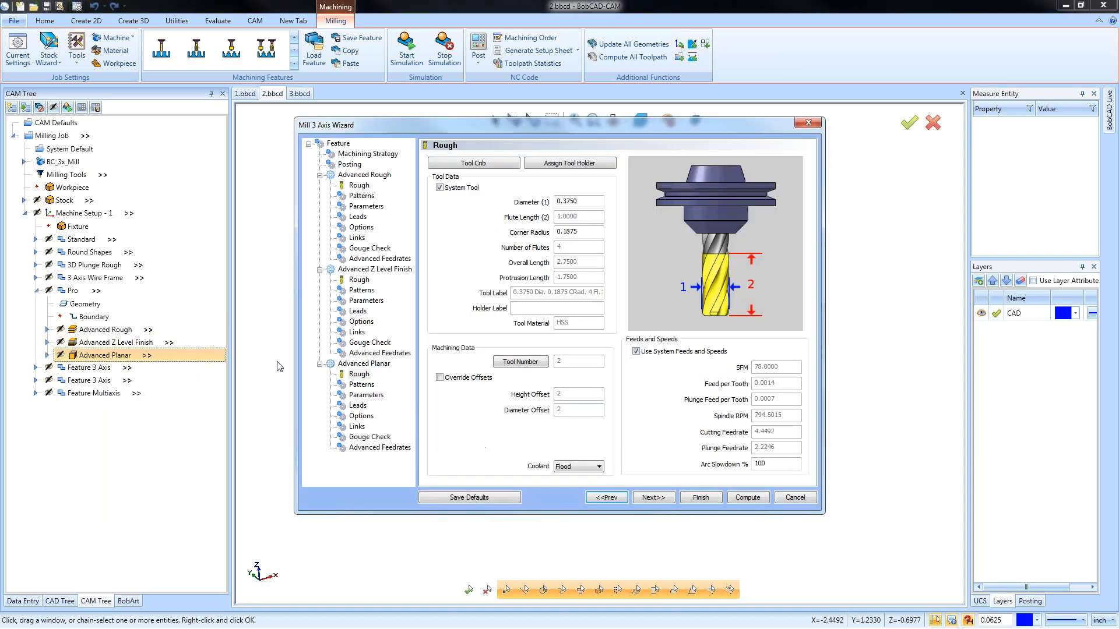
{"action": "left_click", "coordinate": [362, 416]}
{"action": "left_click", "coordinate": [448, 247]}
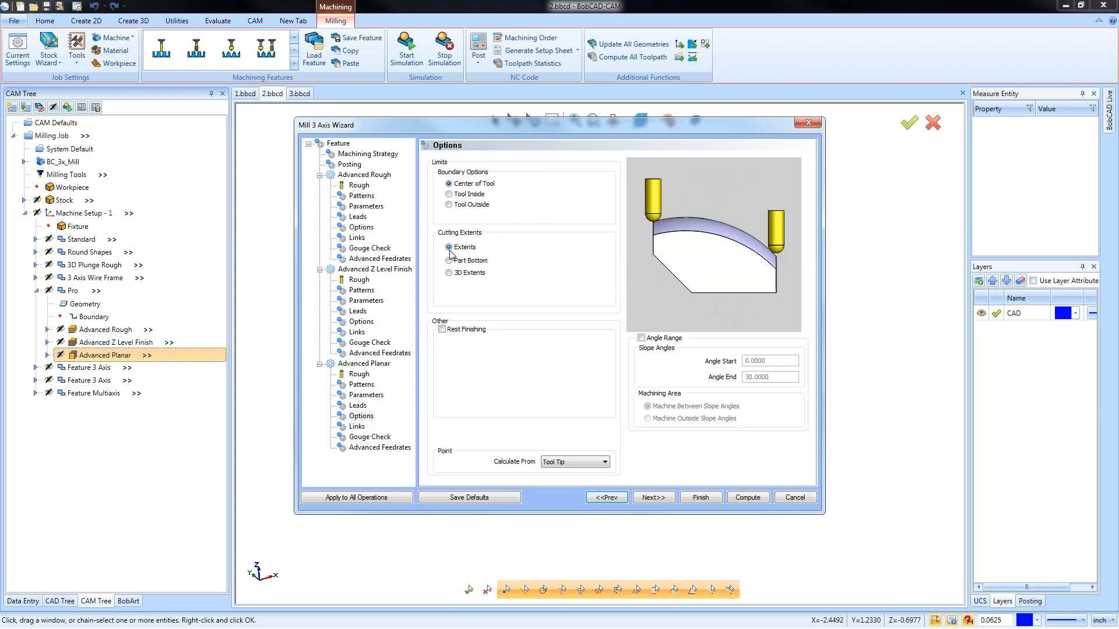
Step: Set the Advanced Planar operation's stepover to 0.05 and finish the wizard
{"action": "left_click", "coordinate": [362, 385]}
{"action": "left_click", "coordinate": [366, 395]}
{"action": "double_click", "coordinate": [564, 223]}
{"action": "type", "text": ".05"}
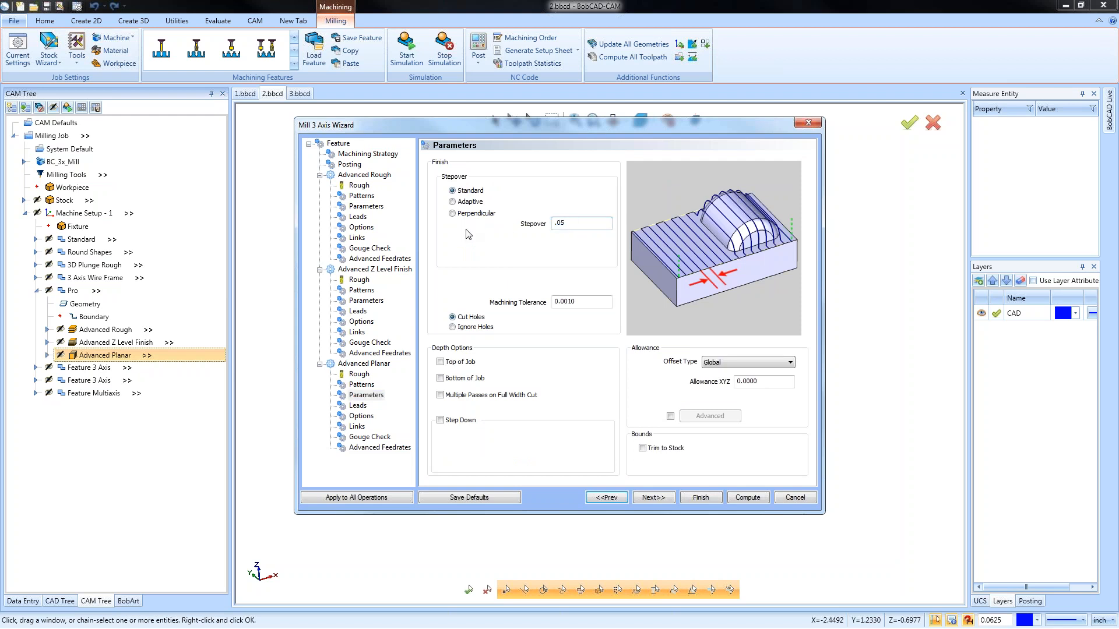
{"action": "left_click", "coordinate": [700, 497]}
Step: Recompute the toolpath of the Advanced Planar operation
{"action": "right_click", "coordinate": [92, 357]}
{"action": "left_click", "coordinate": [140, 383]}
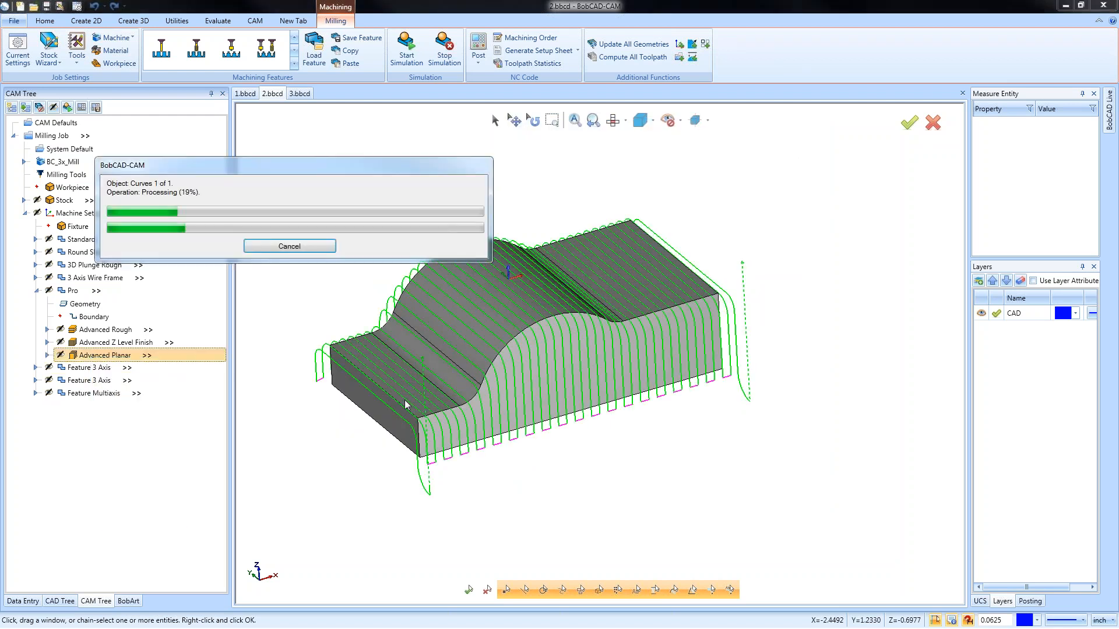
{"action": "middle_click_drag", "start_coordinate": [406, 405], "coordinate": [586, 400]}
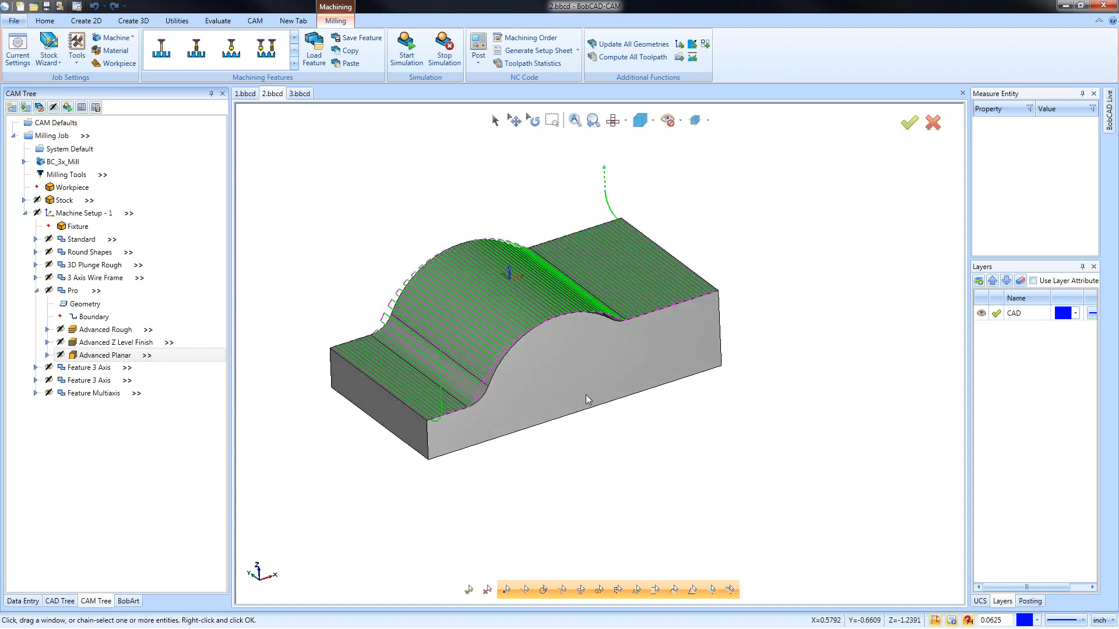
Step: Compare how the Advanced Z Level Finish and Advanced Planar toolpaths cover the part's steep and shallow areas
{"action": "left_click", "coordinate": [113, 342]}
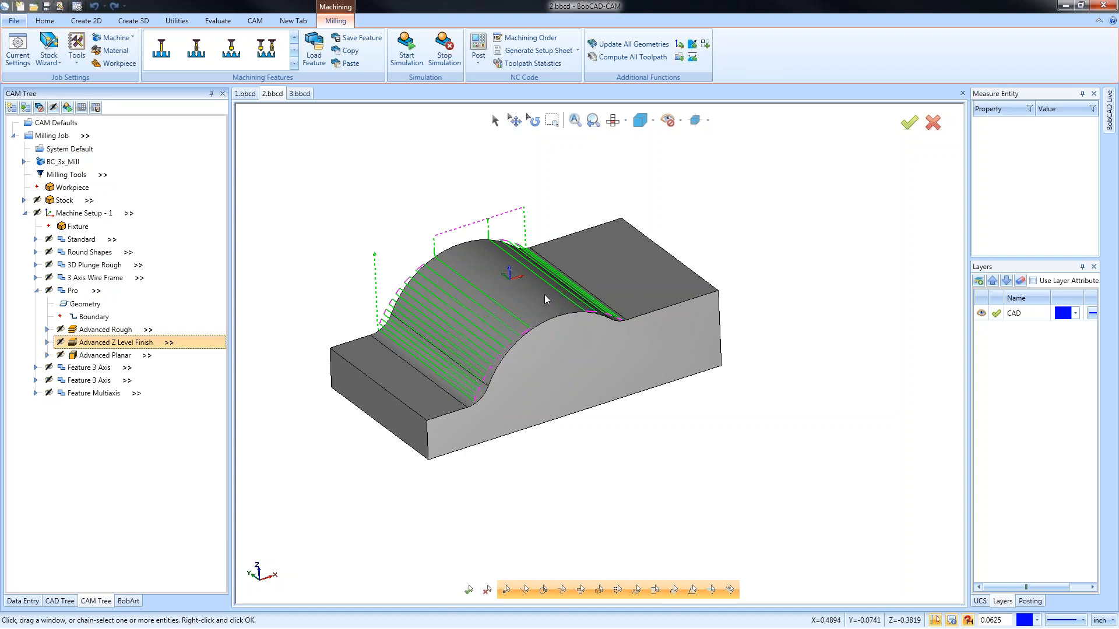
{"action": "left_click", "coordinate": [160, 356]}
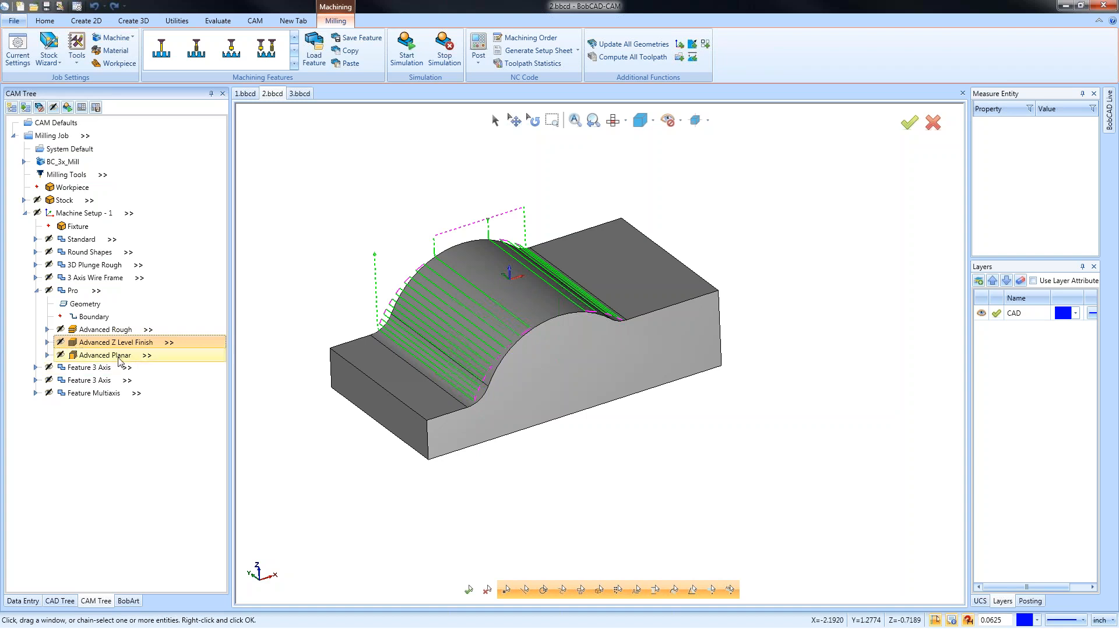
{"action": "middle_click_drag", "start_coordinate": [454, 373], "coordinate": [515, 362]}
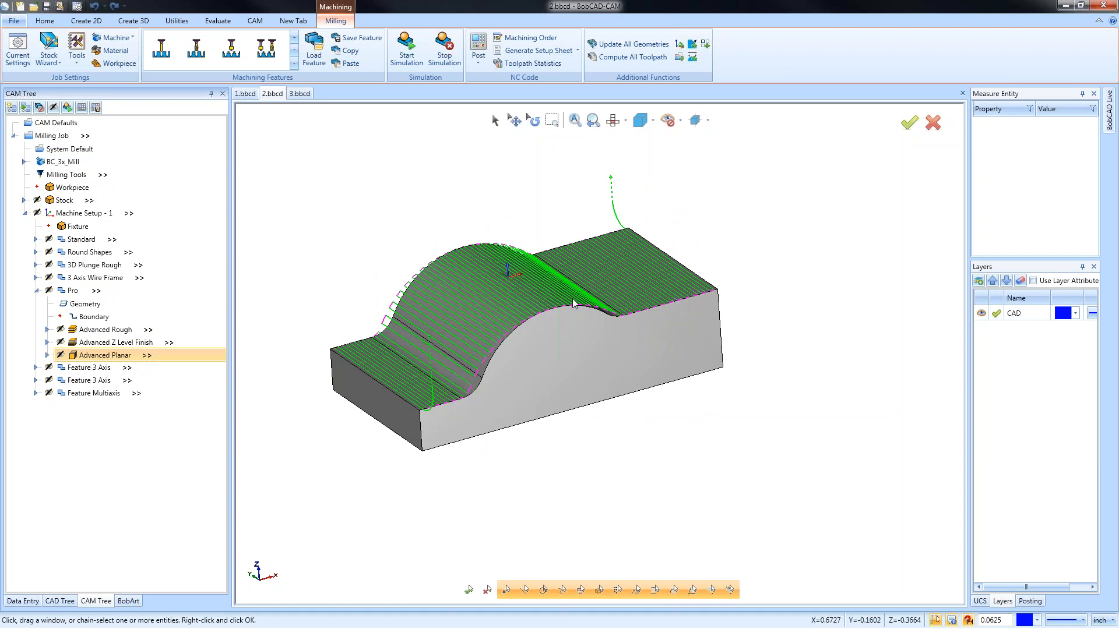
{"action": "middle_click_drag", "start_coordinate": [571, 299], "coordinate": [457, 348]}
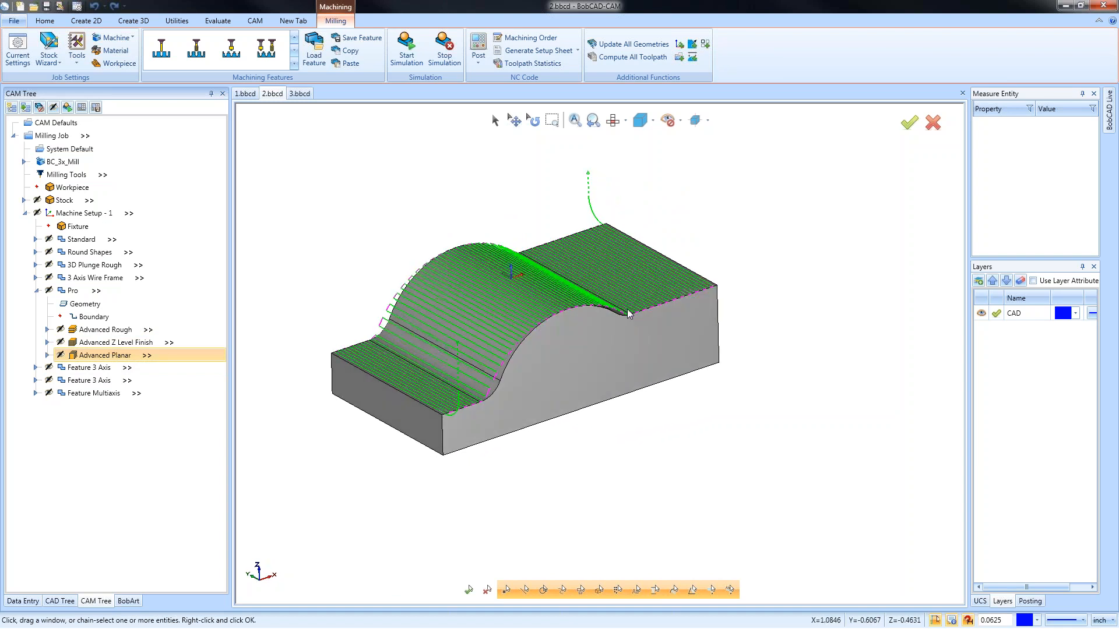
{"action": "middle_click_drag", "start_coordinate": [561, 379], "coordinate": [430, 366]}
{"action": "middle_click_drag", "start_coordinate": [449, 326], "coordinate": [460, 314]}
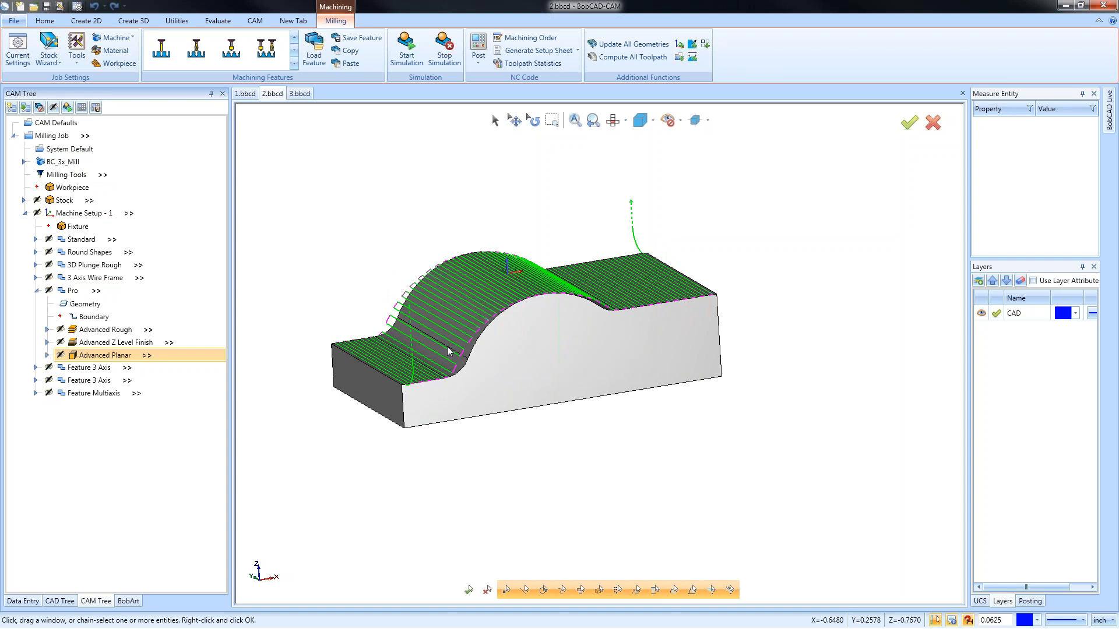
Step: Enable the angle range for Advanced Z Level Finish, machining outside the slope angles 0 to 30
{"action": "left_click", "coordinate": [111, 343]}
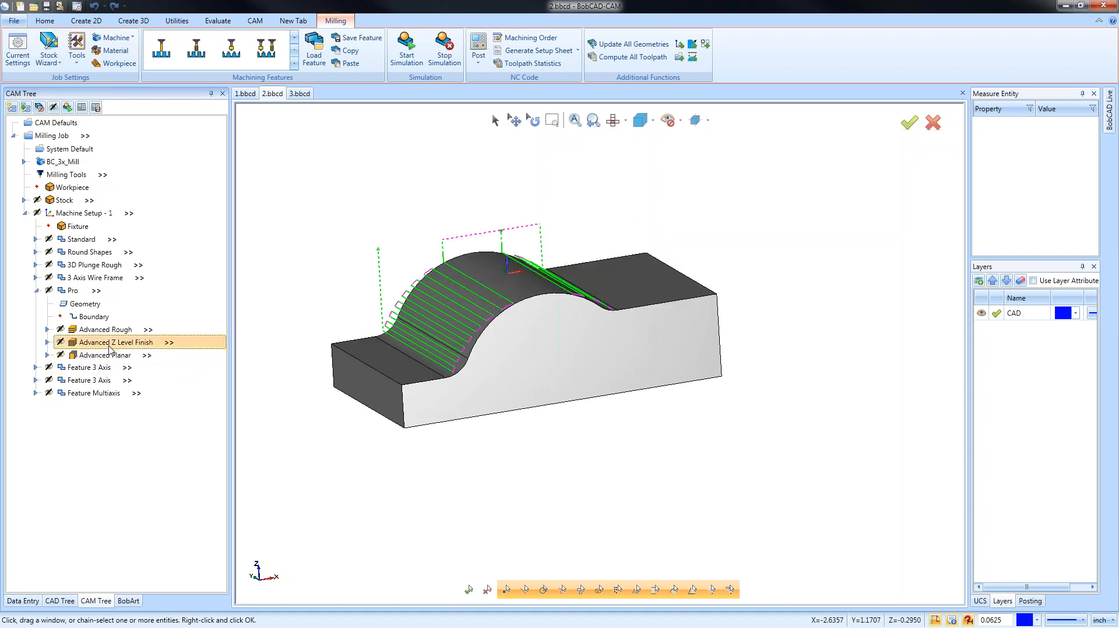
{"action": "right_click", "coordinate": [109, 343]}
{"action": "left_click", "coordinate": [150, 357]}
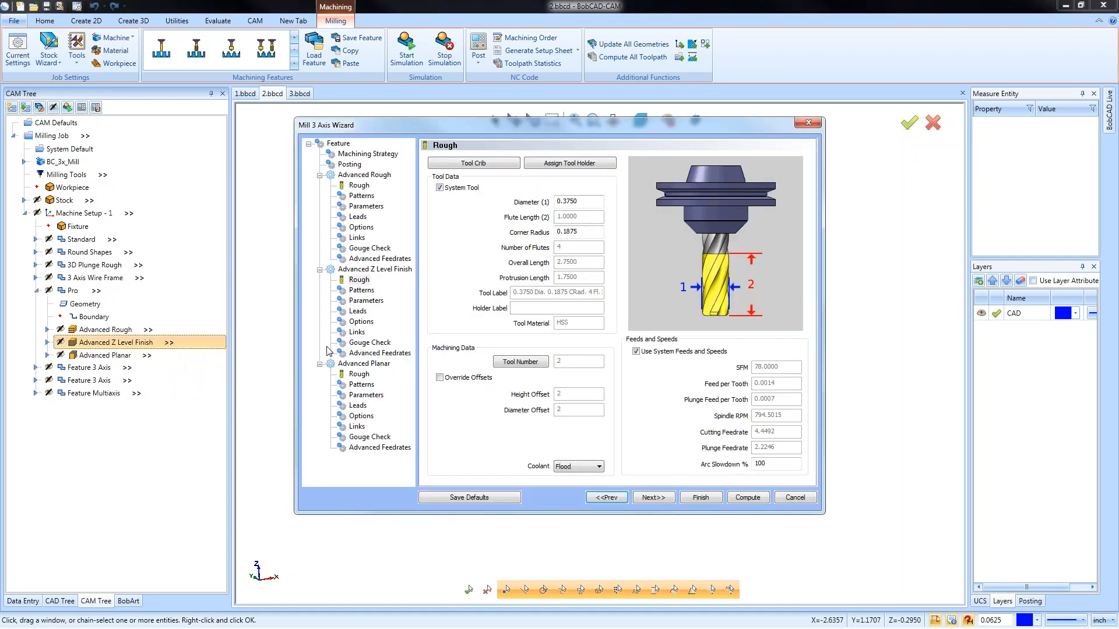
{"action": "left_click", "coordinate": [366, 301]}
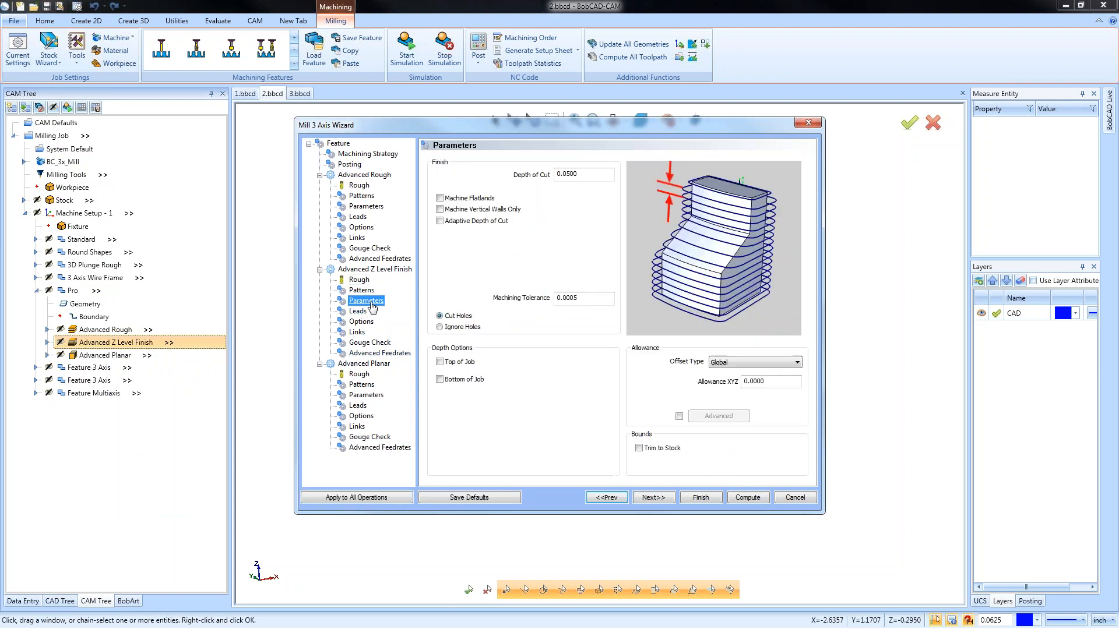
{"action": "left_click", "coordinate": [359, 312]}
{"action": "left_click", "coordinate": [364, 322]}
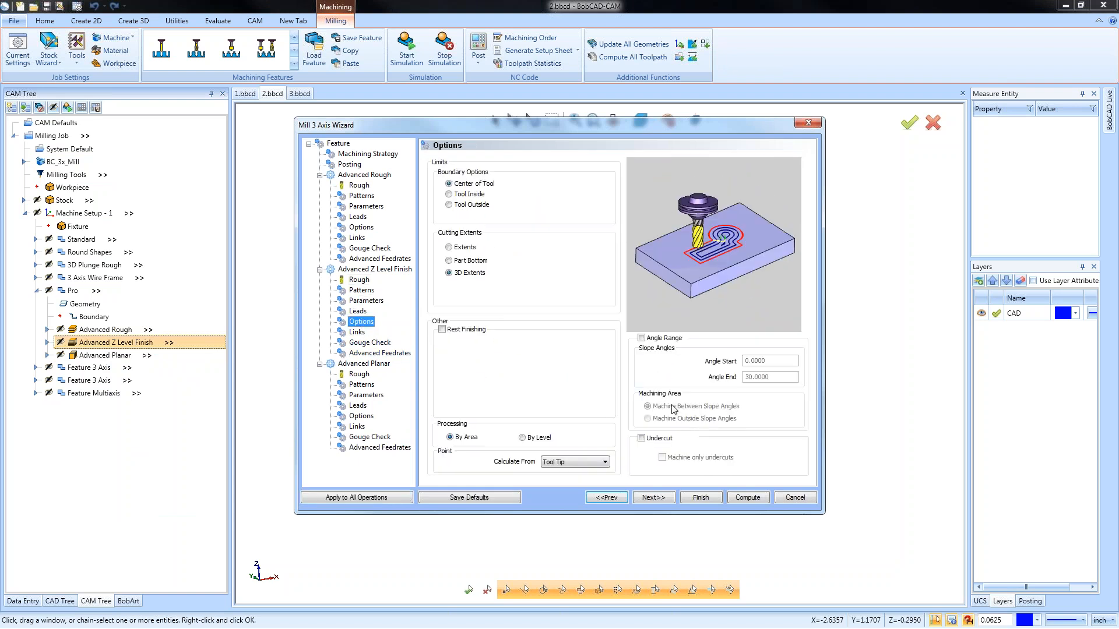
{"action": "left_click", "coordinate": [642, 339]}
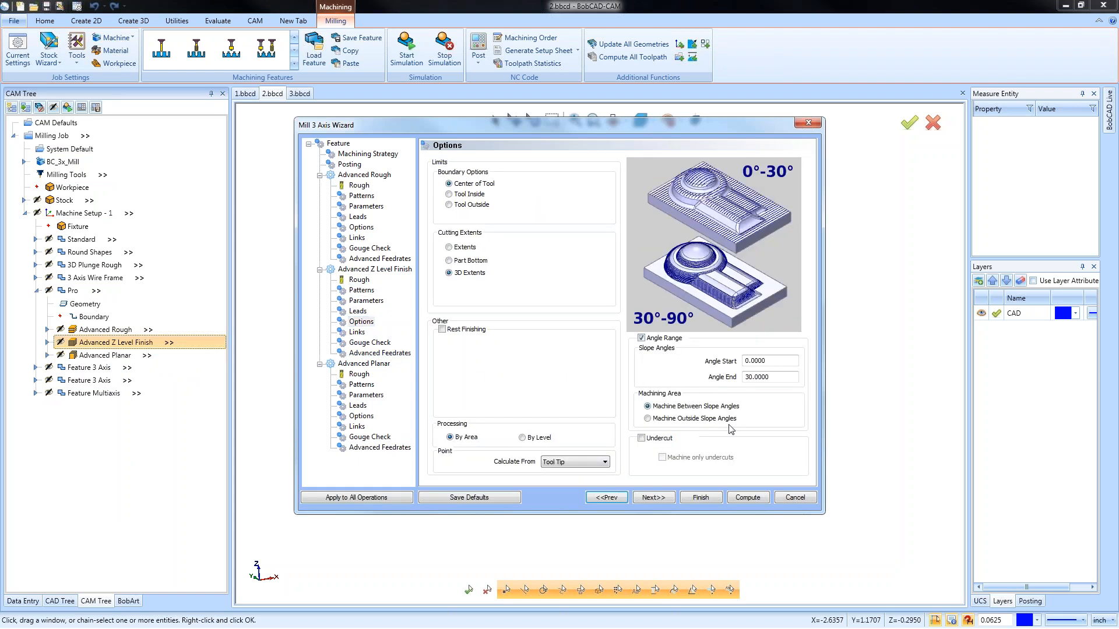
{"action": "left_click", "coordinate": [657, 419]}
Step: Enable the angle range for Advanced Planar, machining between slope angles 0 and 30, and finish the wizard
{"action": "left_click", "coordinate": [362, 416]}
{"action": "left_click", "coordinate": [642, 338]}
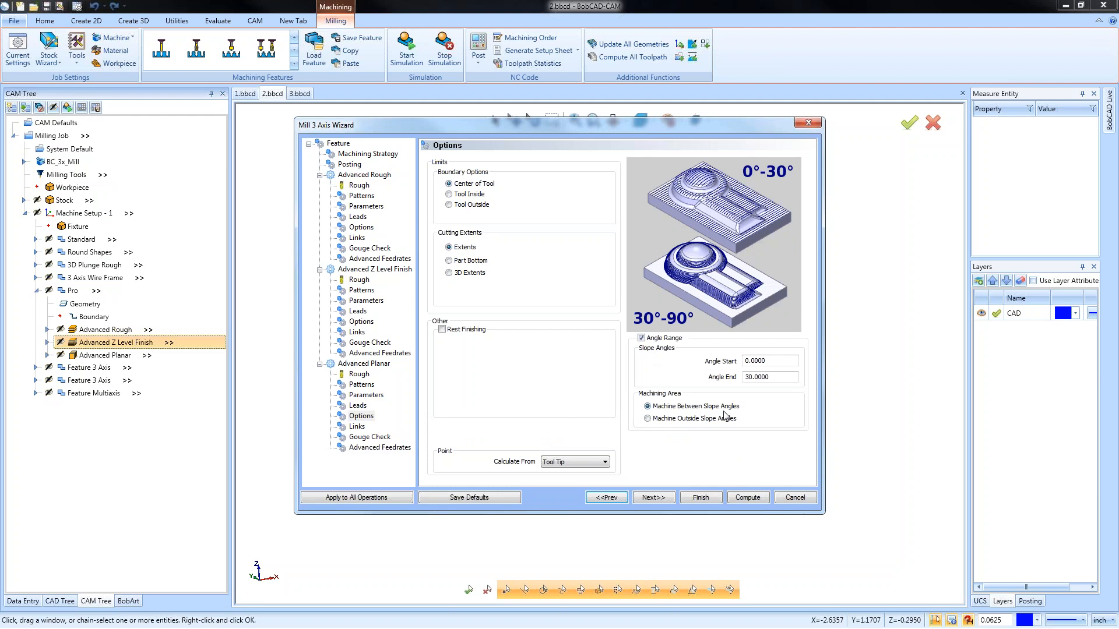
{"action": "left_click", "coordinate": [700, 498]}
Step: Recompute the toolpaths of the Advanced Z Level Finish and Advanced Planar operations
{"action": "right_click", "coordinate": [114, 344]}
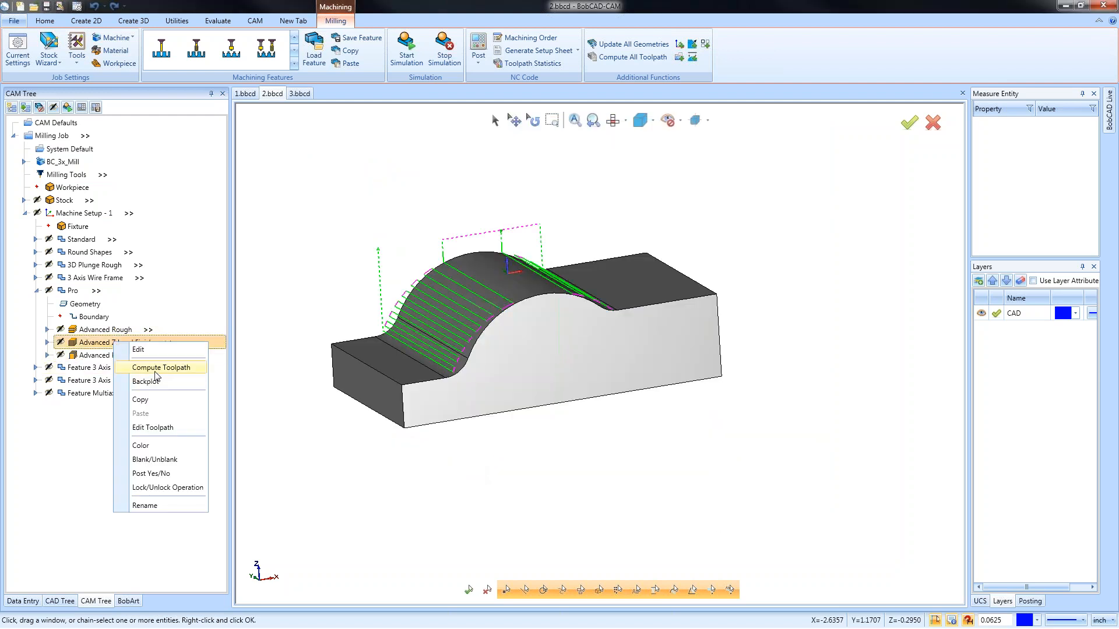
{"action": "left_click", "coordinate": [161, 368]}
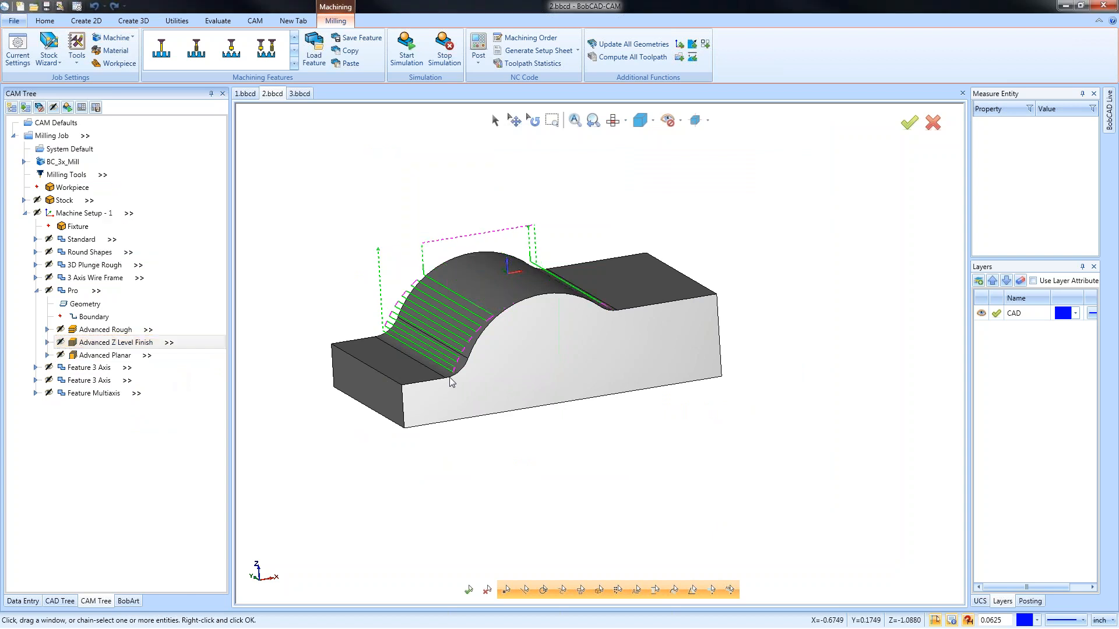
{"action": "middle_click_drag", "start_coordinate": [563, 405], "coordinate": [586, 410]}
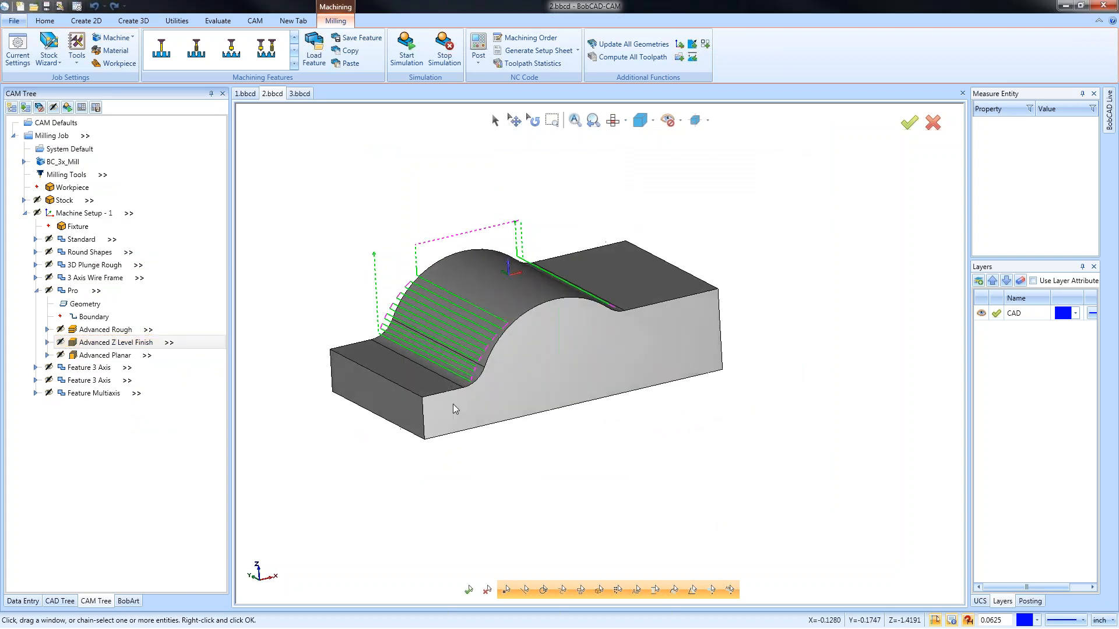
{"action": "right_click", "coordinate": [106, 356]}
{"action": "left_click", "coordinate": [153, 386]}
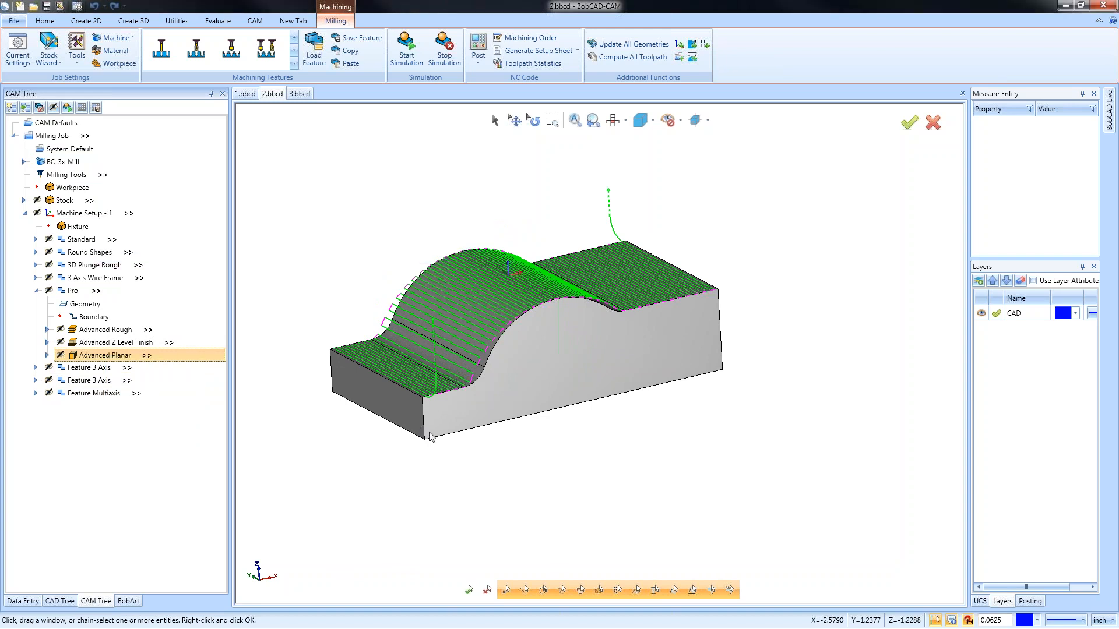
{"action": "mouse_move", "coordinate": [609, 428]}
{"action": "middle_mouse_down"}
{"action": "mouse_move", "coordinate": [497, 437]}
{"action": "mouse_move", "coordinate": [616, 437]}
{"action": "middle_mouse_up"}
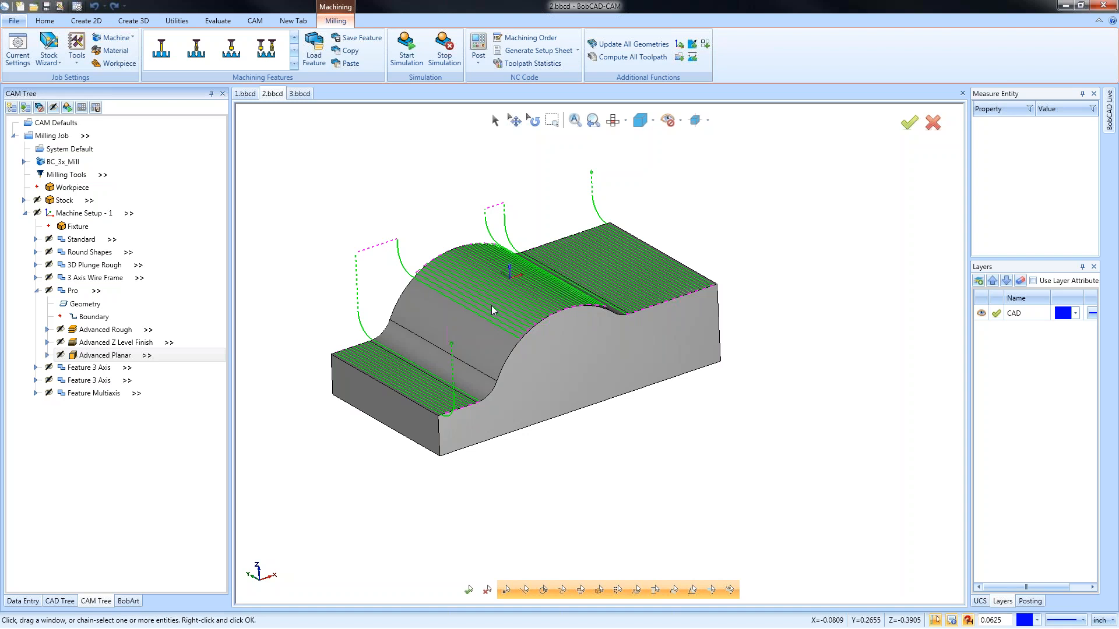
Step: Switch to the 3.bbcd part and create a milling job from the 3D Boot Camp Day 2 template
{"action": "left_click", "coordinate": [300, 94]}
{"action": "middle_click_drag", "start_coordinate": [475, 249], "coordinate": [574, 385]}
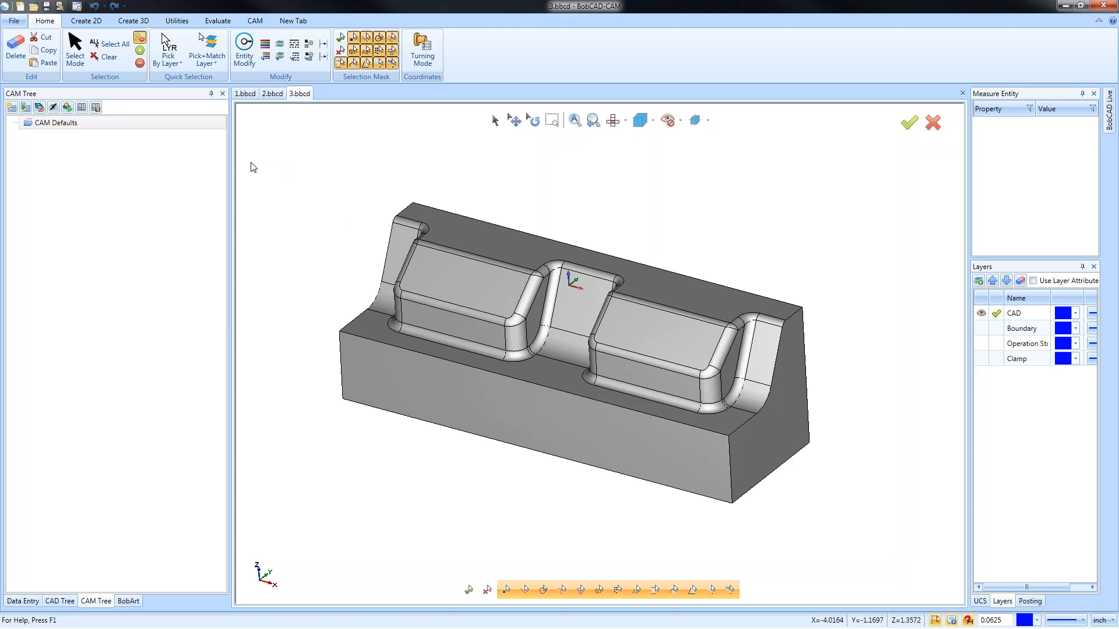
{"action": "right_click", "coordinate": [61, 123]}
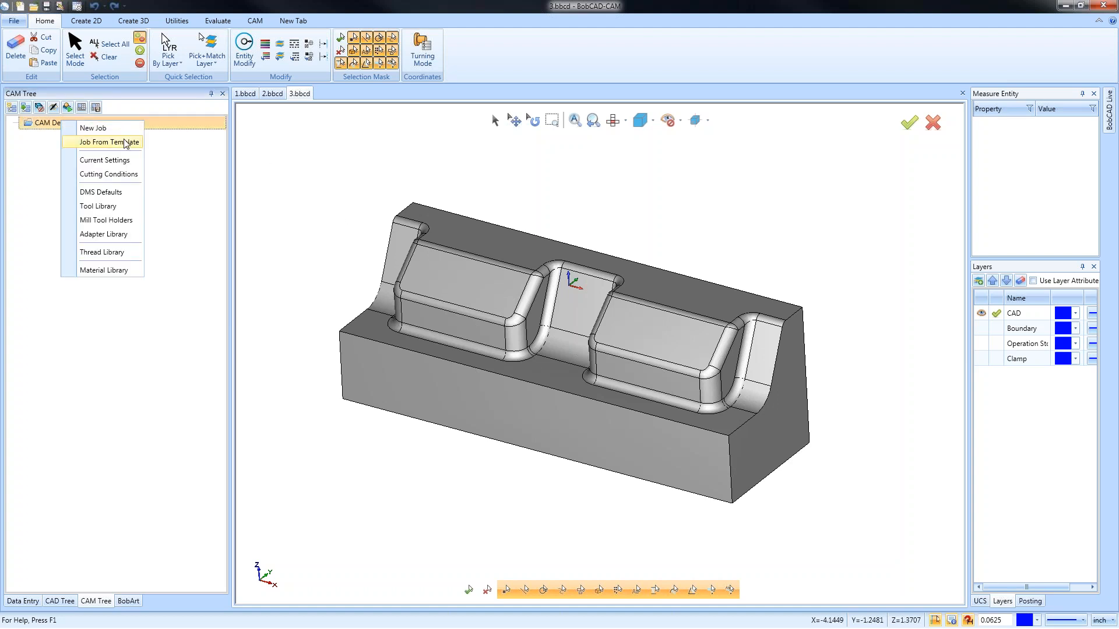
{"action": "left_click", "coordinate": [122, 141]}
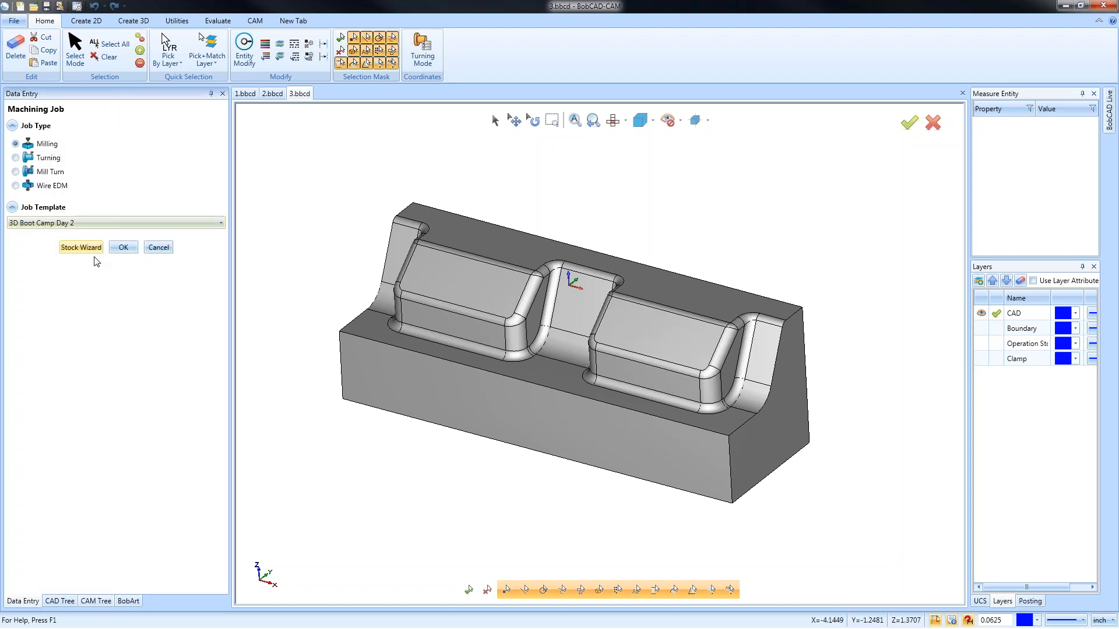
{"action": "left_click", "coordinate": [124, 247]}
Step: Review the list of milling tools loaded in the new job
{"action": "left_click", "coordinate": [68, 213]}
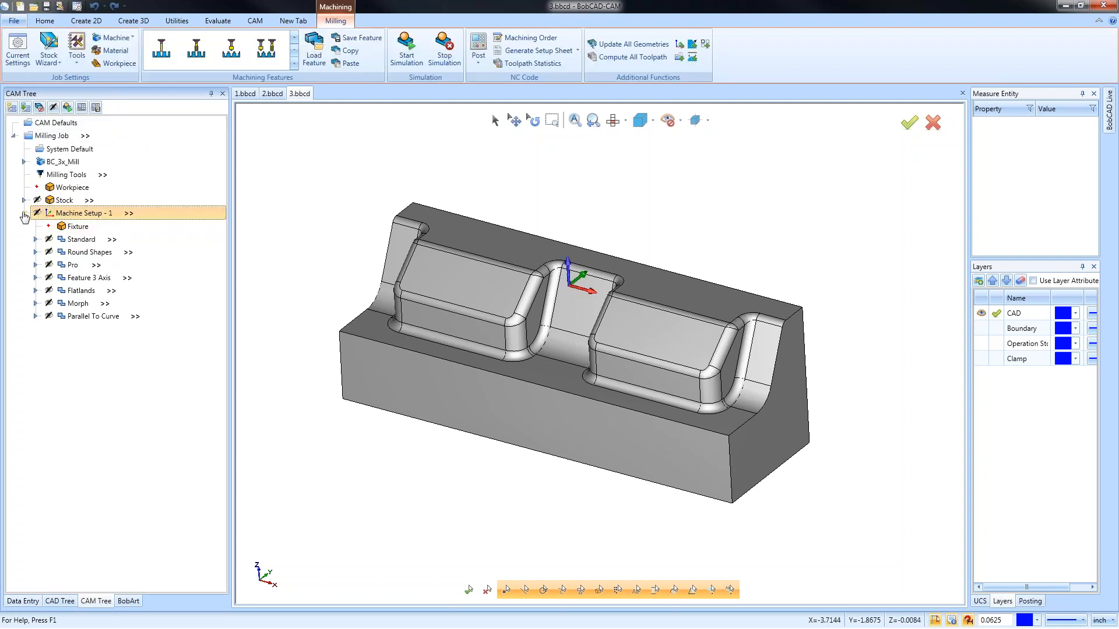
{"action": "left_click", "coordinate": [24, 213]}
{"action": "right_click", "coordinate": [81, 213]}
{"action": "left_click", "coordinate": [36, 206]}
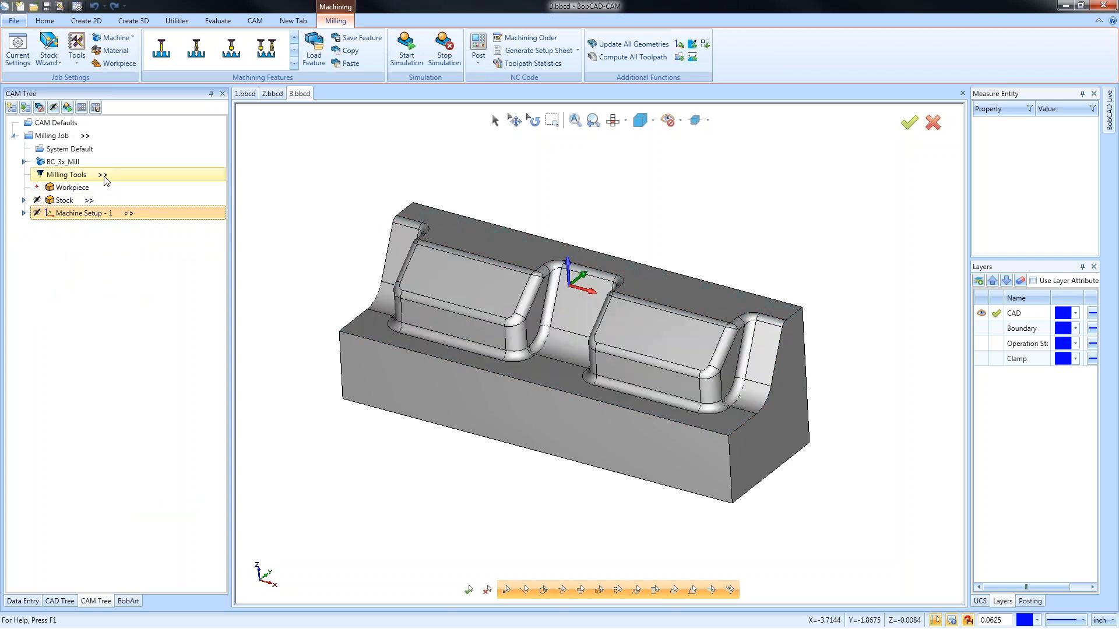
{"action": "mouse_move", "coordinate": [105, 176]}
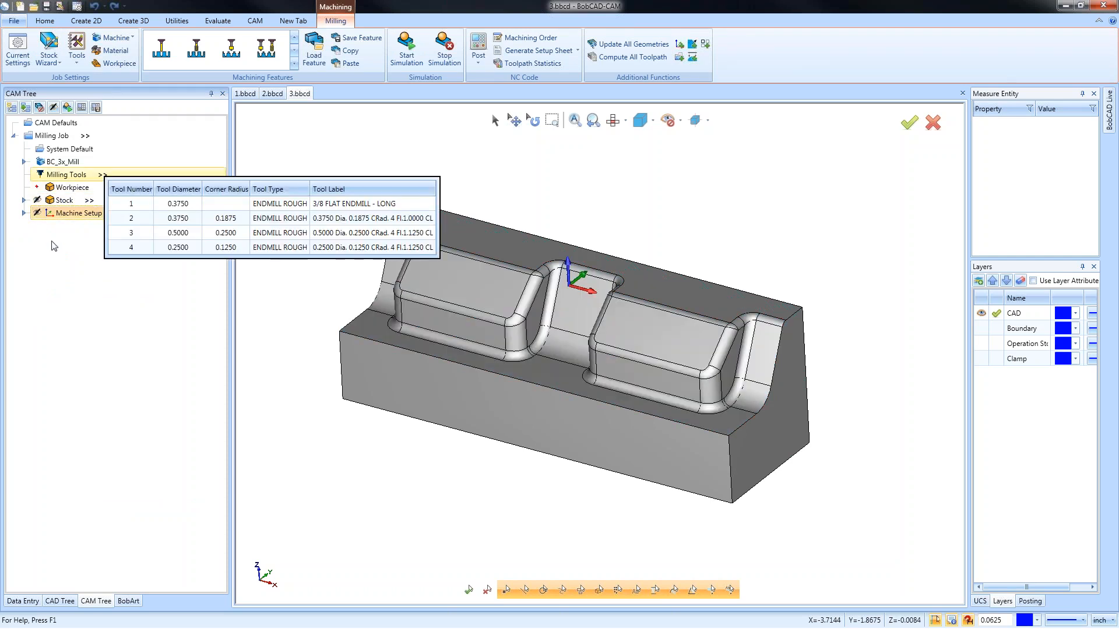
Step: Assign all faces of the part as the machining geometry of the Standard feature
{"action": "left_click", "coordinate": [25, 213]}
{"action": "scroll", "coordinate": [367, 298], "scroll_direction": "down", "scroll_amount": 1}
{"action": "middle_click_drag", "start_coordinate": [506, 400], "coordinate": [509, 380]}
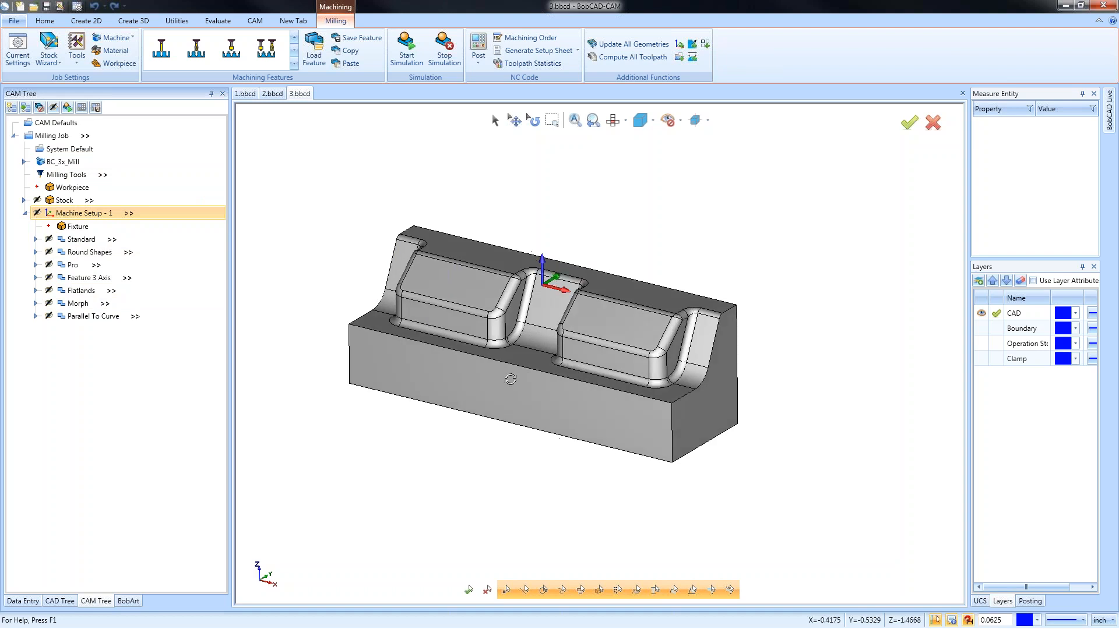
{"action": "left_click", "coordinate": [36, 240]}
{"action": "right_click", "coordinate": [93, 257]}
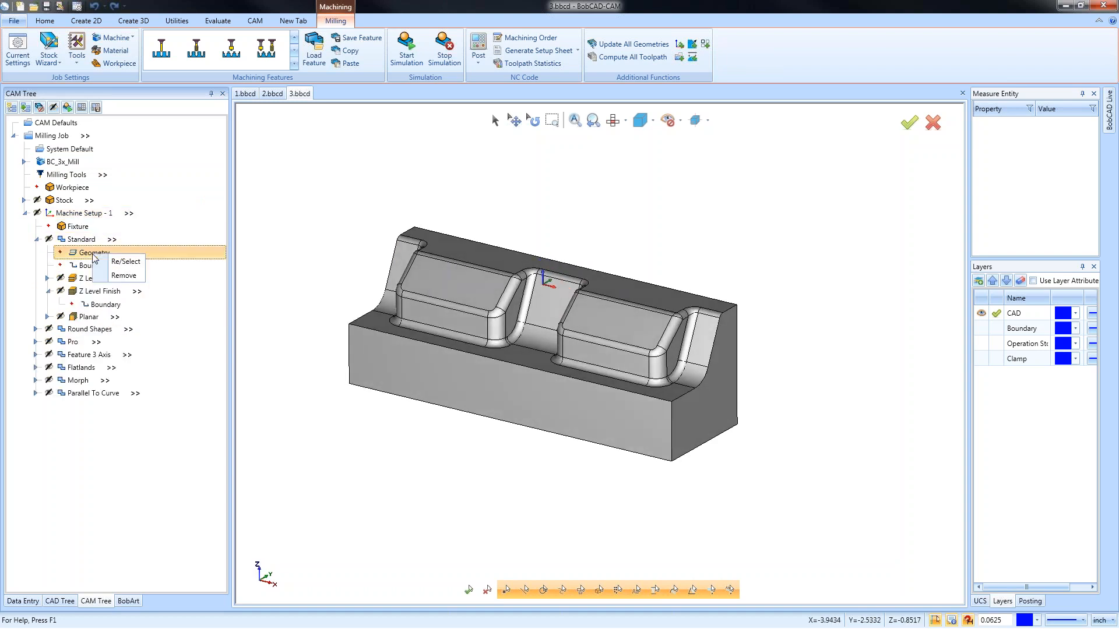
{"action": "left_click", "coordinate": [124, 258]}
{"action": "left_click_drag", "start_coordinate": [709, 510], "coordinate": [850, 531]}
{"action": "left_click", "coordinate": [61, 387]}
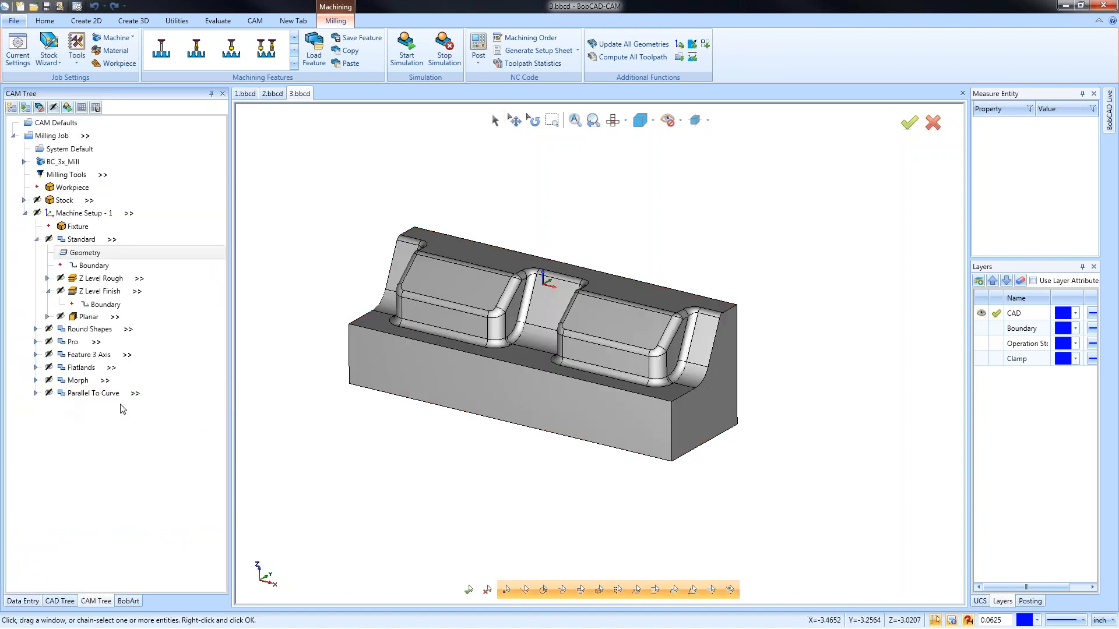
Step: Compute the toolpaths of the Z Level Rough, Z Level Finish and Planar operations in the Standard feature
{"action": "left_click", "coordinate": [101, 279]}
{"action": "right_click", "coordinate": [100, 283]}
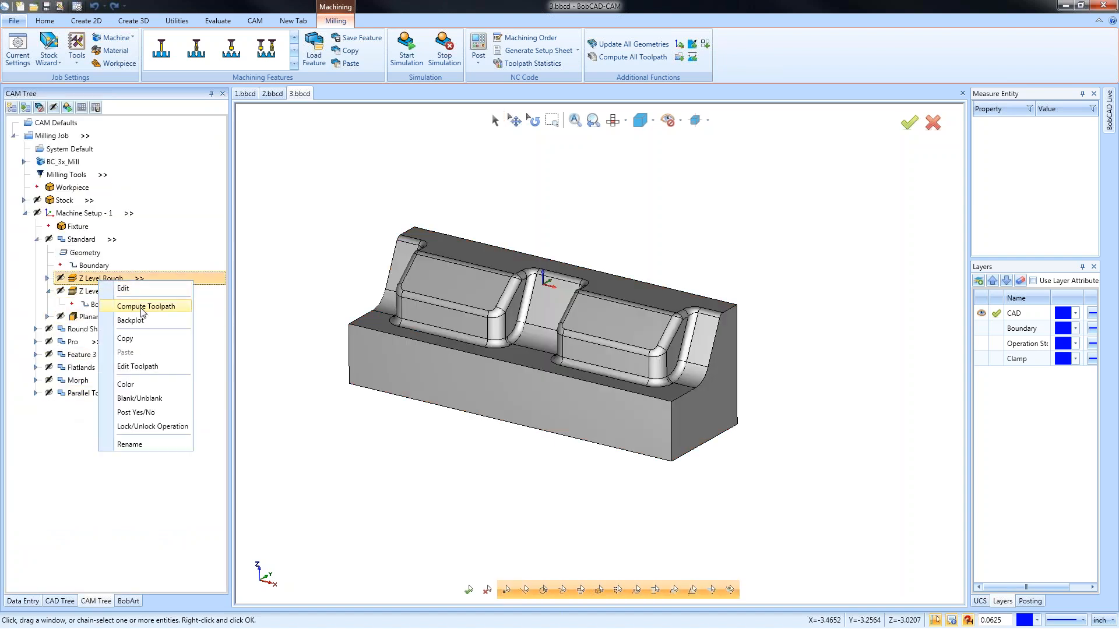
{"action": "left_click", "coordinate": [139, 307]}
{"action": "right_click", "coordinate": [102, 295]}
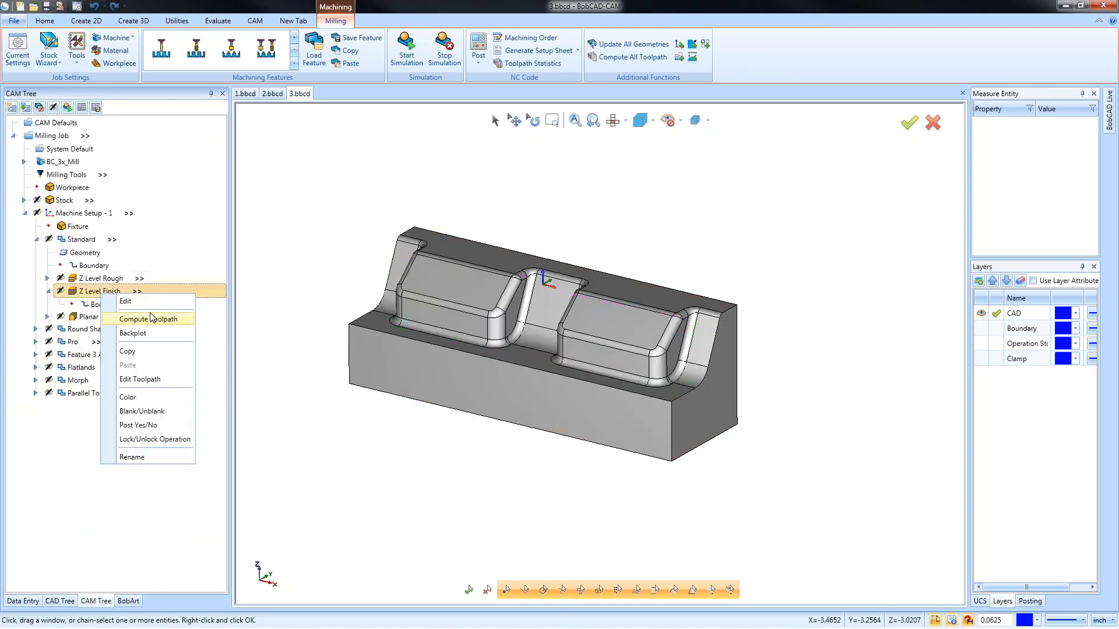
{"action": "left_click", "coordinate": [155, 319]}
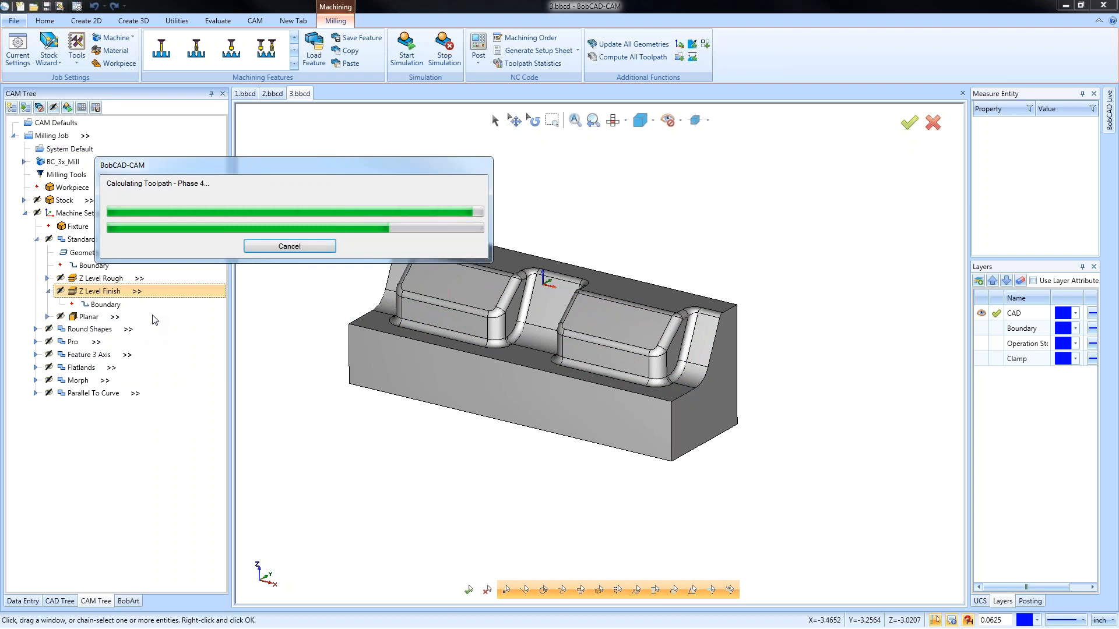
{"action": "right_click", "coordinate": [90, 317]}
{"action": "left_click", "coordinate": [140, 342]}
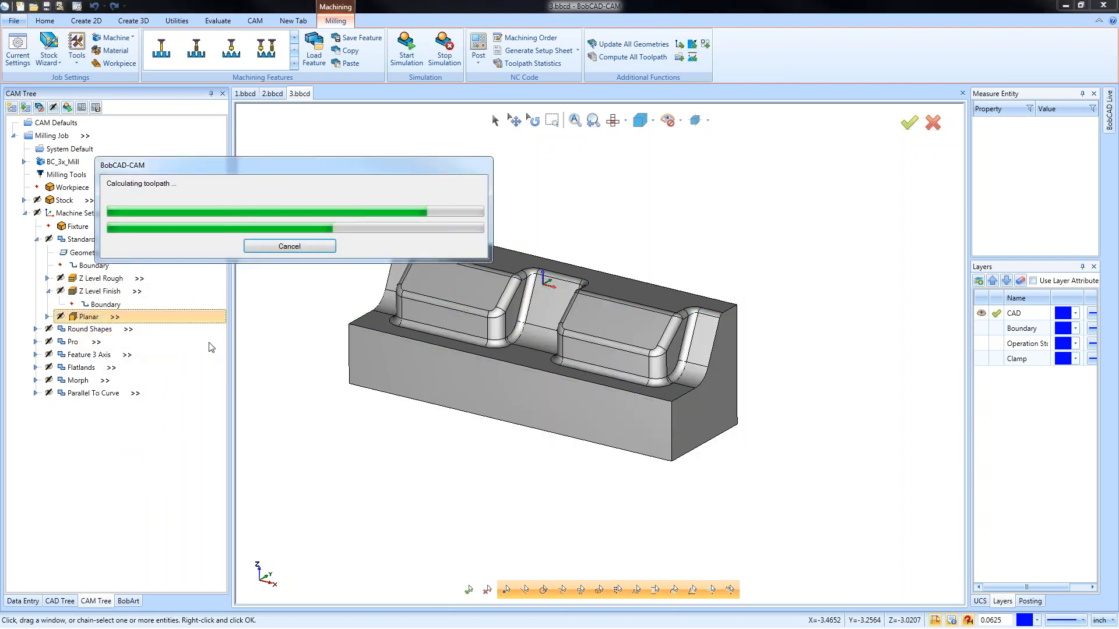
Step: Examine how the Z Level Rough, Z Level Finish and Planar toolpaths cover the part without a boundary
{"action": "left_click", "coordinate": [117, 279]}
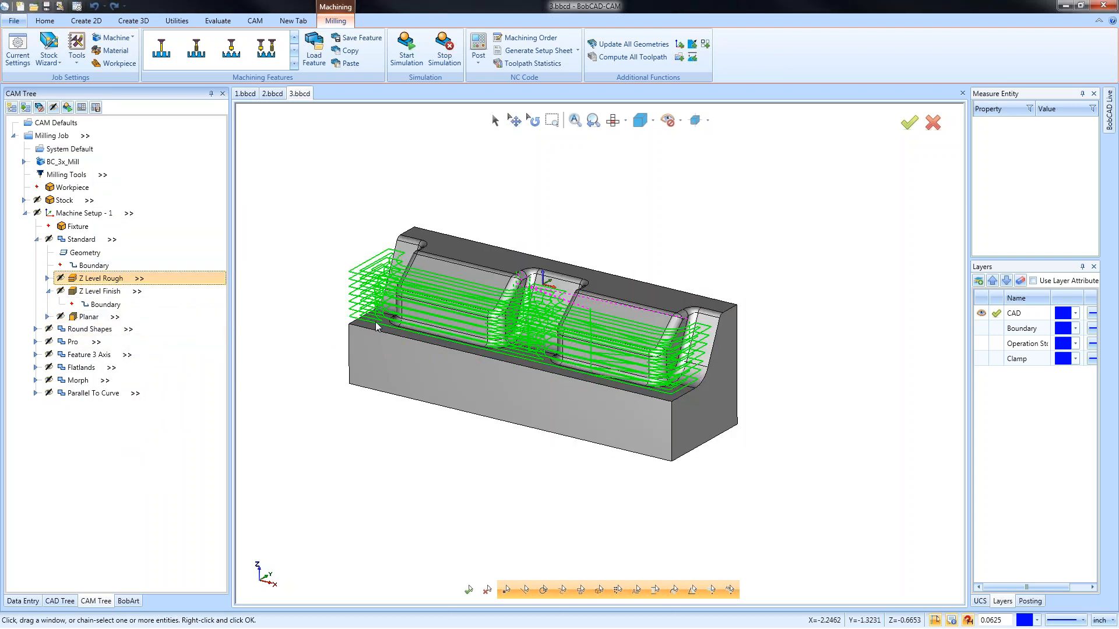
{"action": "mouse_move", "coordinate": [505, 386]}
{"action": "middle_mouse_down"}
{"action": "mouse_move", "coordinate": [440, 383]}
{"action": "mouse_move", "coordinate": [495, 400]}
{"action": "middle_mouse_up"}
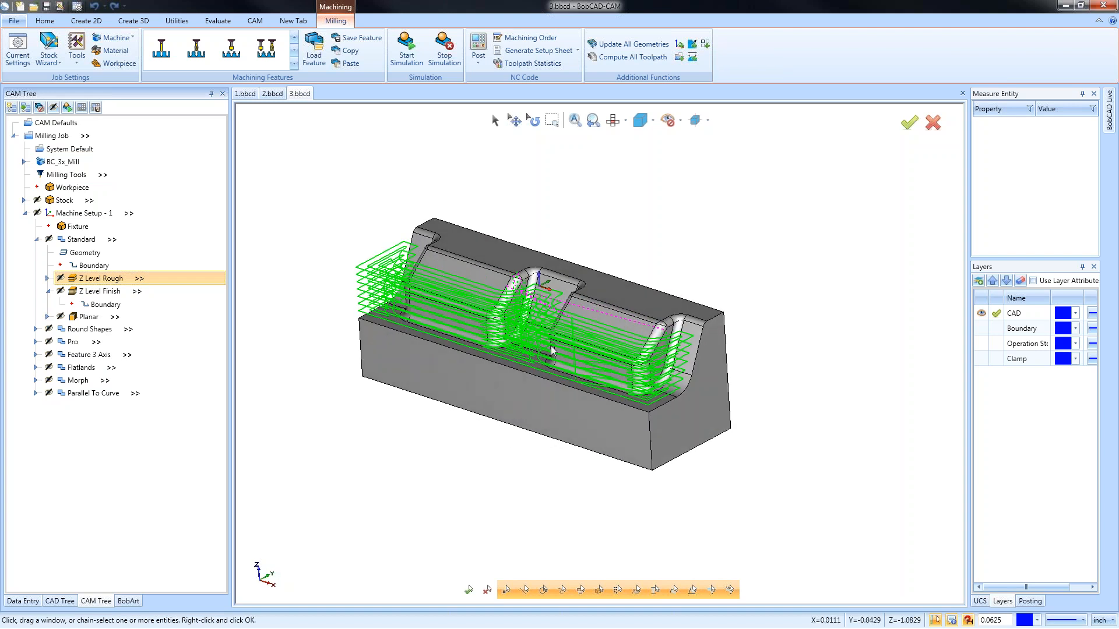
{"action": "left_click", "coordinate": [107, 293]}
{"action": "mouse_move", "coordinate": [516, 403]}
{"action": "middle_mouse_down"}
{"action": "mouse_move", "coordinate": [528, 386]}
{"action": "mouse_move", "coordinate": [521, 400]}
{"action": "middle_mouse_up"}
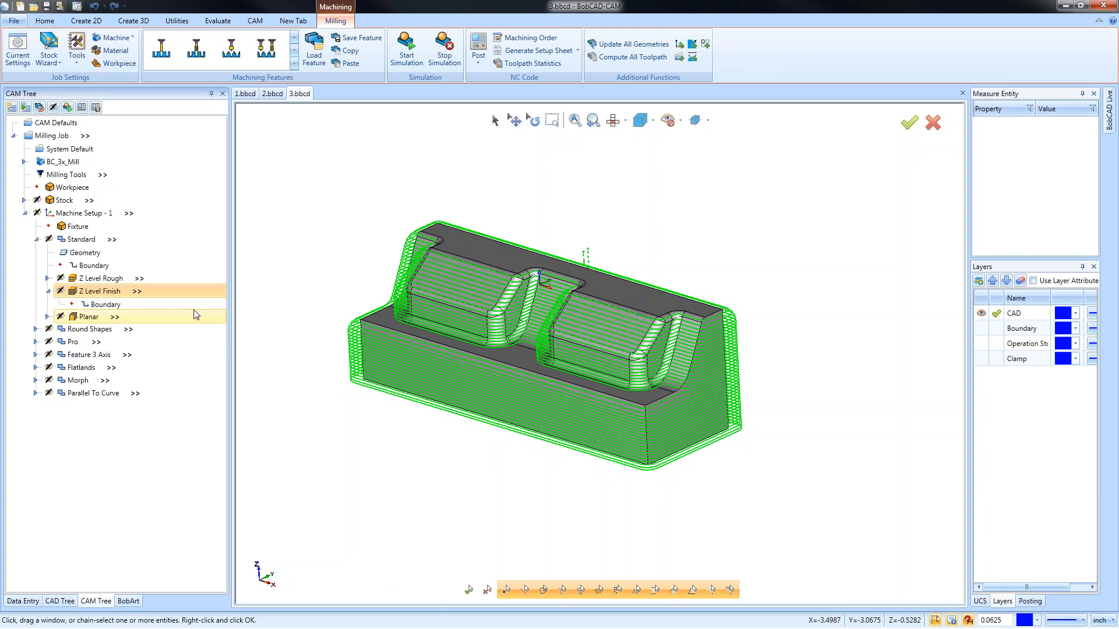
{"action": "left_click", "coordinate": [89, 318]}
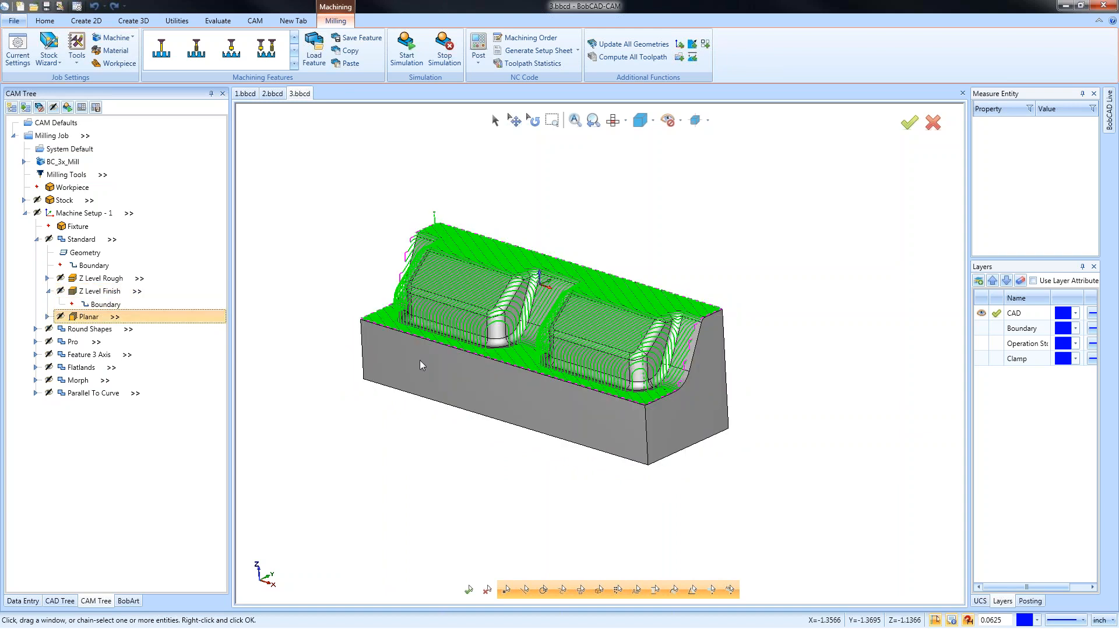
{"action": "middle_click_drag", "start_coordinate": [533, 387], "coordinate": [579, 381]}
{"action": "scroll", "coordinate": [514, 327], "scroll_direction": "up", "scroll_amount": 5}
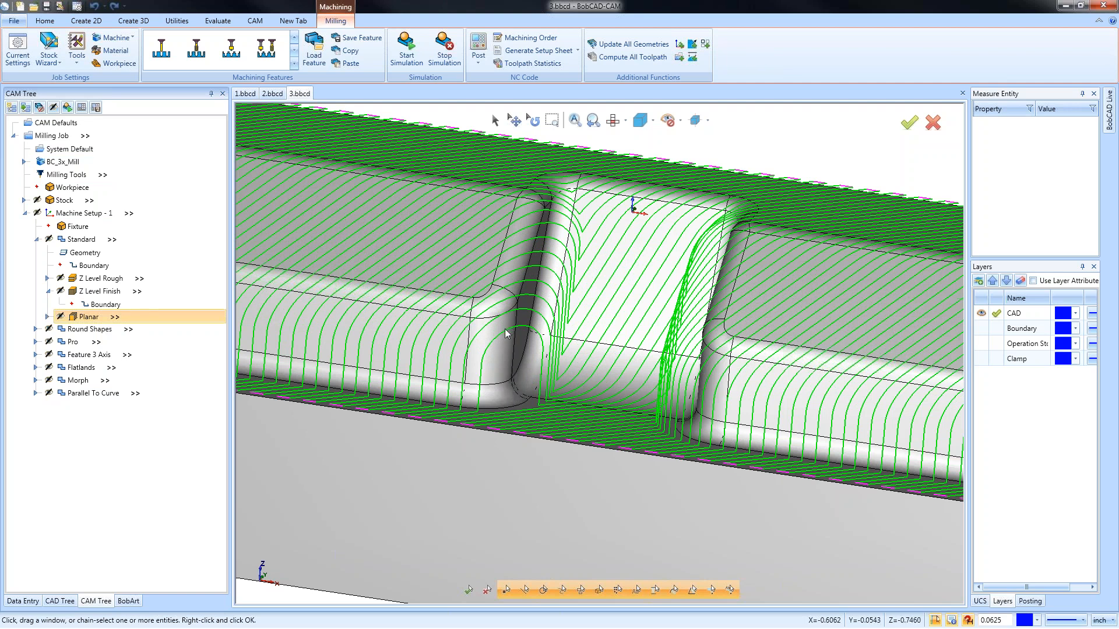
{"action": "middle_click_drag", "start_coordinate": [547, 410], "coordinate": [542, 434]}
{"action": "scroll", "coordinate": [504, 340], "scroll_direction": "down", "scroll_amount": 3}
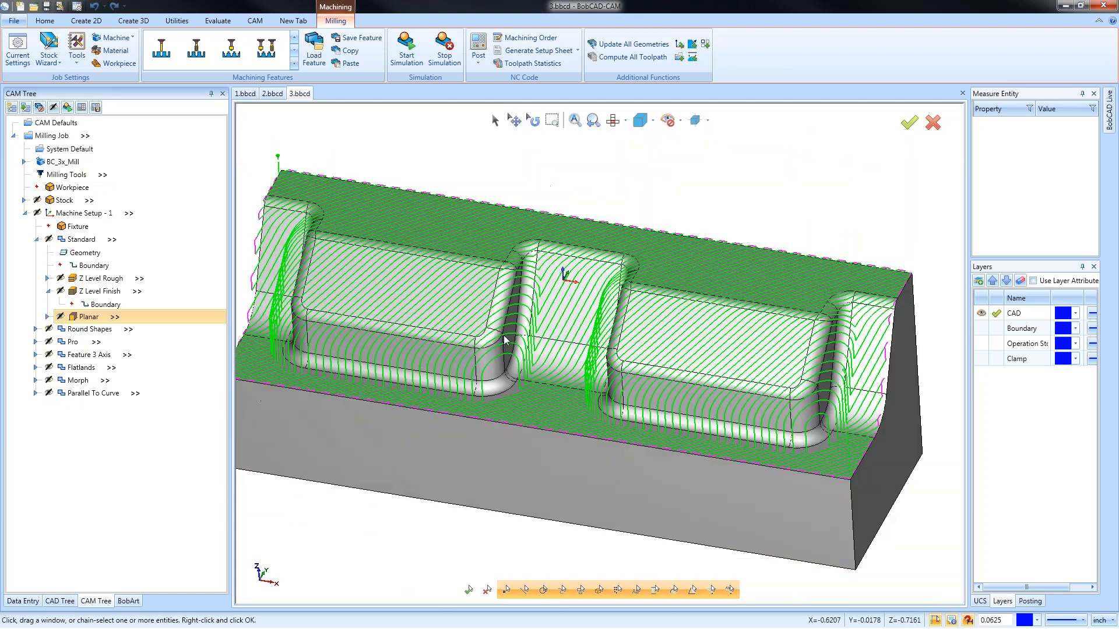
{"action": "scroll", "coordinate": [505, 340], "scroll_direction": "down", "scroll_amount": 3}
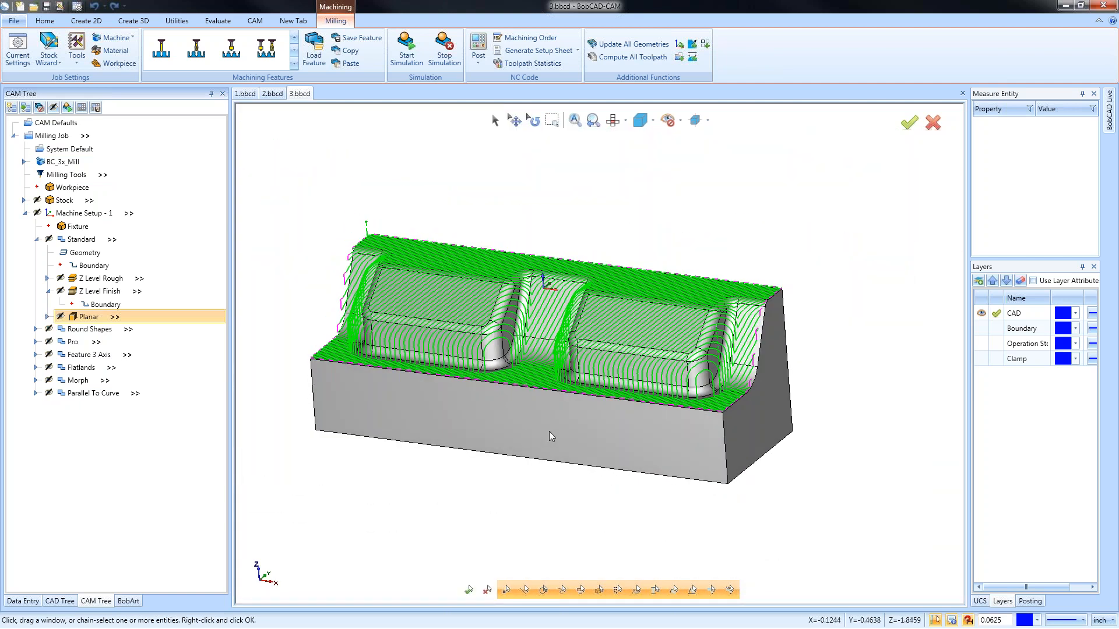
Step: Compare the Boundary layer's wireframe with the Planar toolpath from above, with the CAD layer hidden, and restore the original layer visibility
{"action": "left_click", "coordinate": [996, 330]}
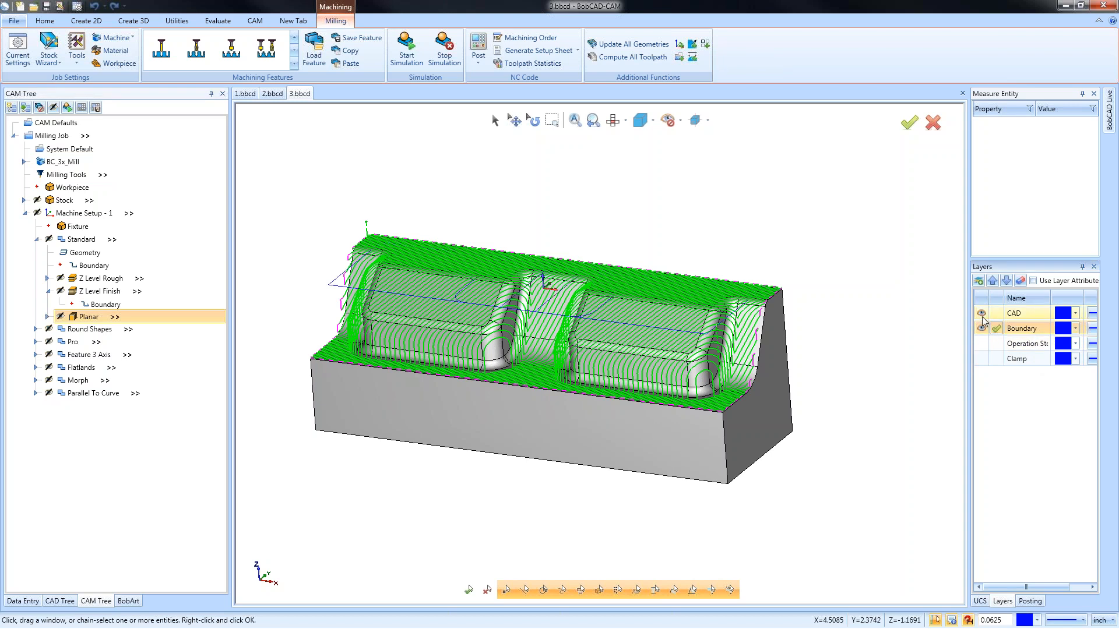
{"action": "left_click", "coordinate": [982, 316]}
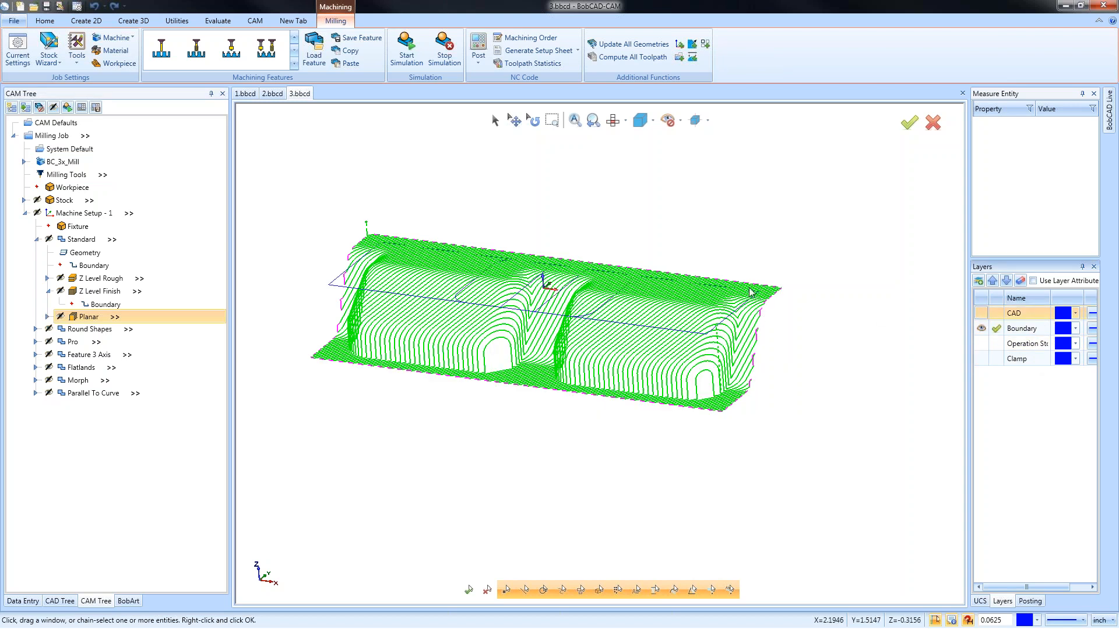
{"action": "left_click", "coordinate": [613, 120]}
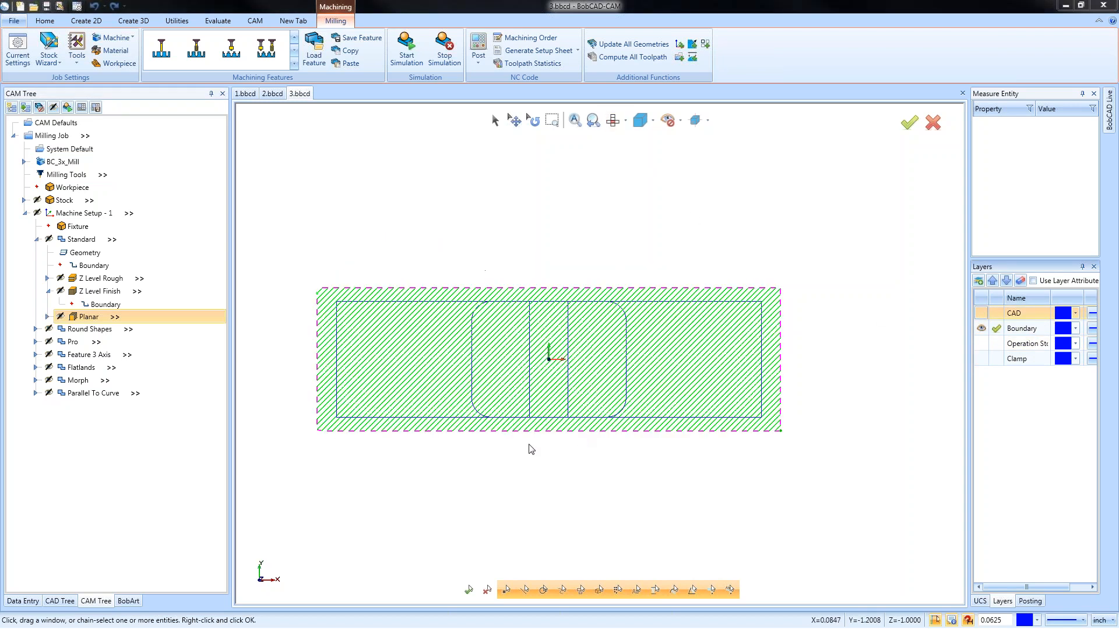
{"action": "middle_click_drag", "start_coordinate": [551, 450], "coordinate": [513, 418]}
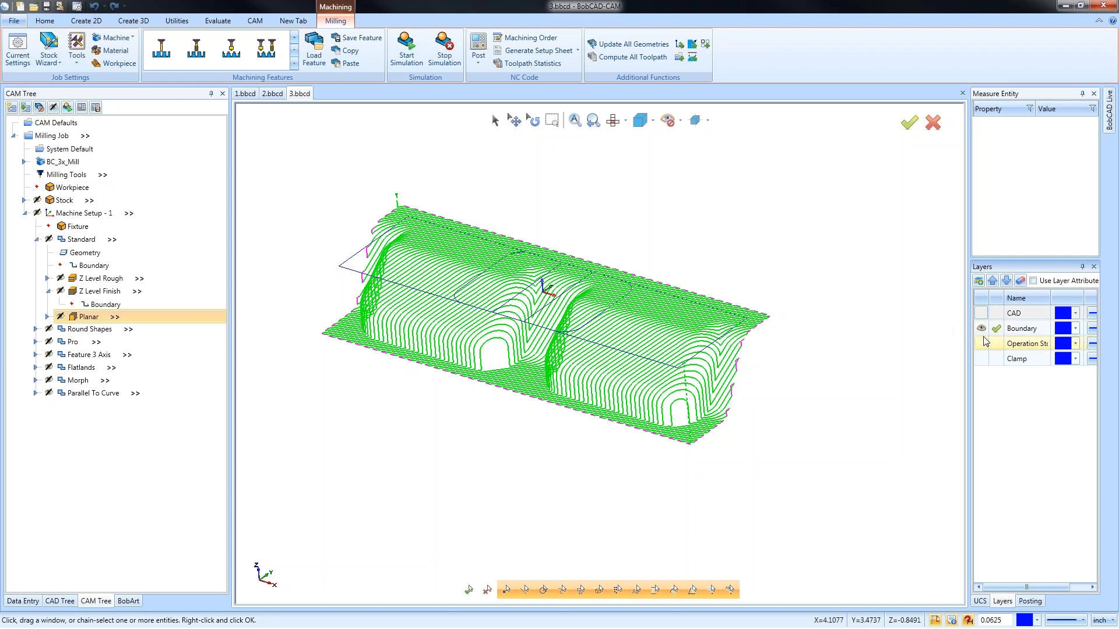
{"action": "left_click", "coordinate": [983, 314]}
{"action": "left_click", "coordinate": [998, 315]}
{"action": "left_click", "coordinate": [981, 330]}
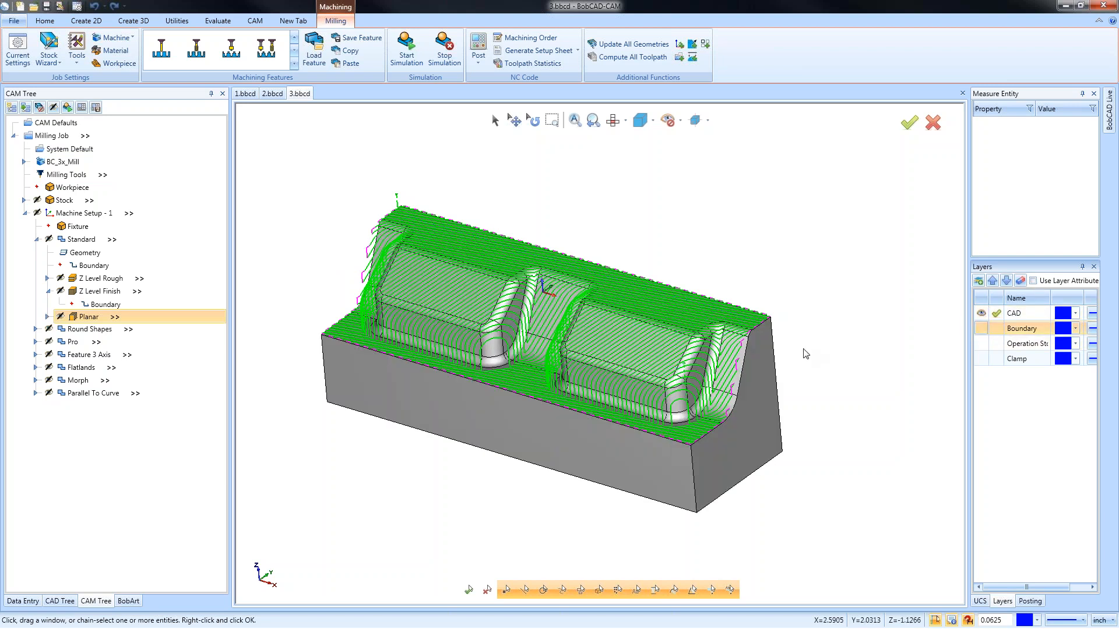
Step: Review the Standard feature's assigned geometry and each of its three operations' toolpaths
{"action": "left_click", "coordinate": [48, 291]}
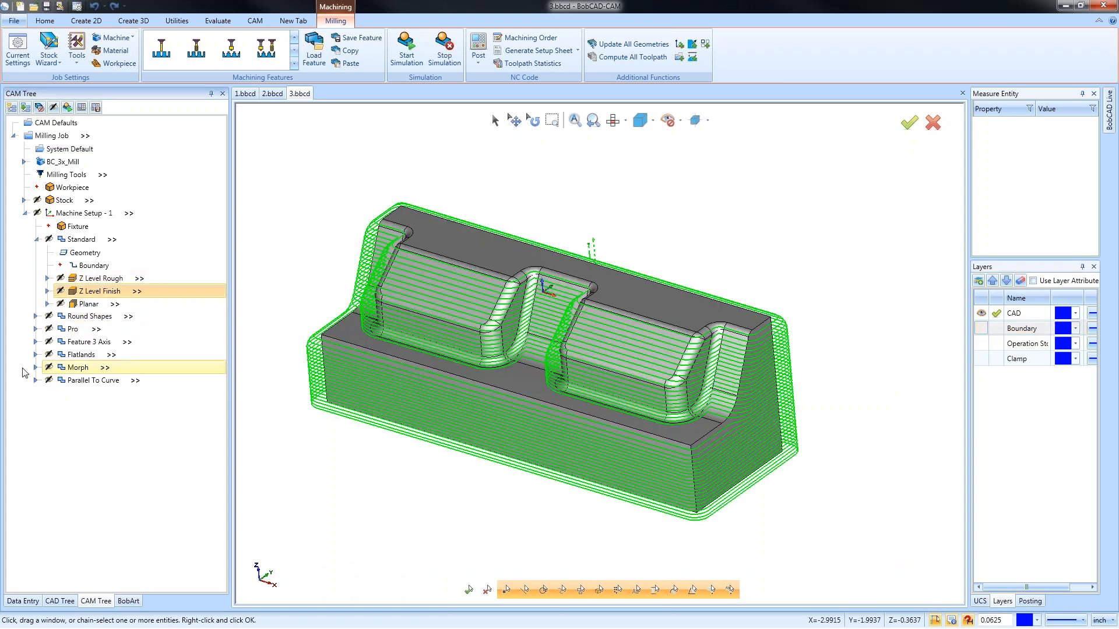
{"action": "left_click", "coordinate": [92, 241]}
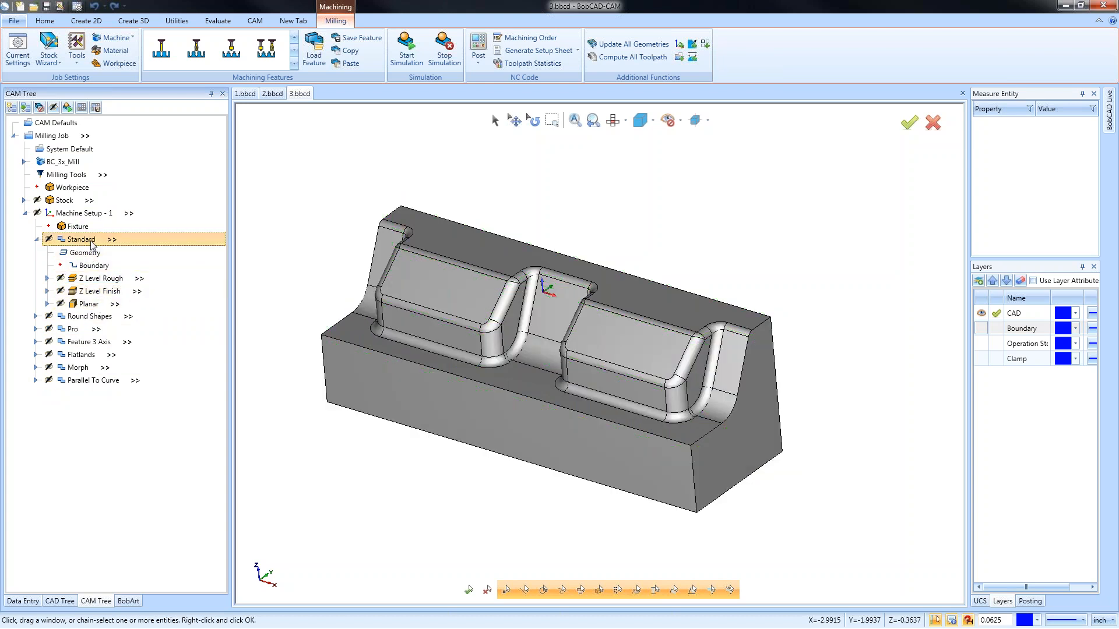
{"action": "left_click", "coordinate": [93, 253]}
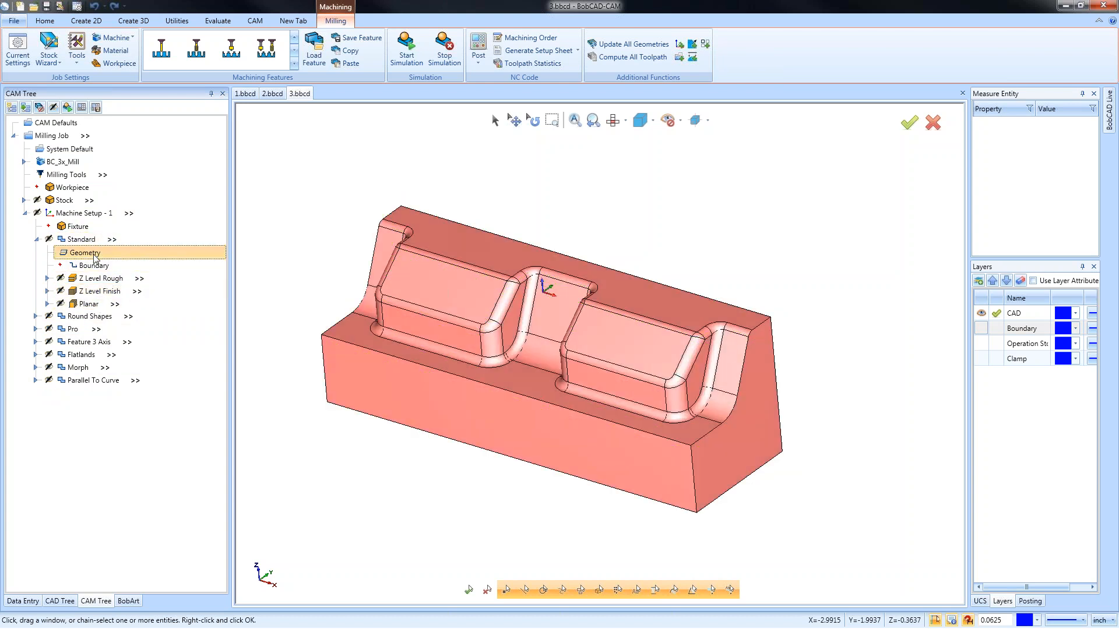
{"action": "left_click", "coordinate": [94, 280]}
{"action": "left_click", "coordinate": [95, 293]}
{"action": "left_click", "coordinate": [94, 305]}
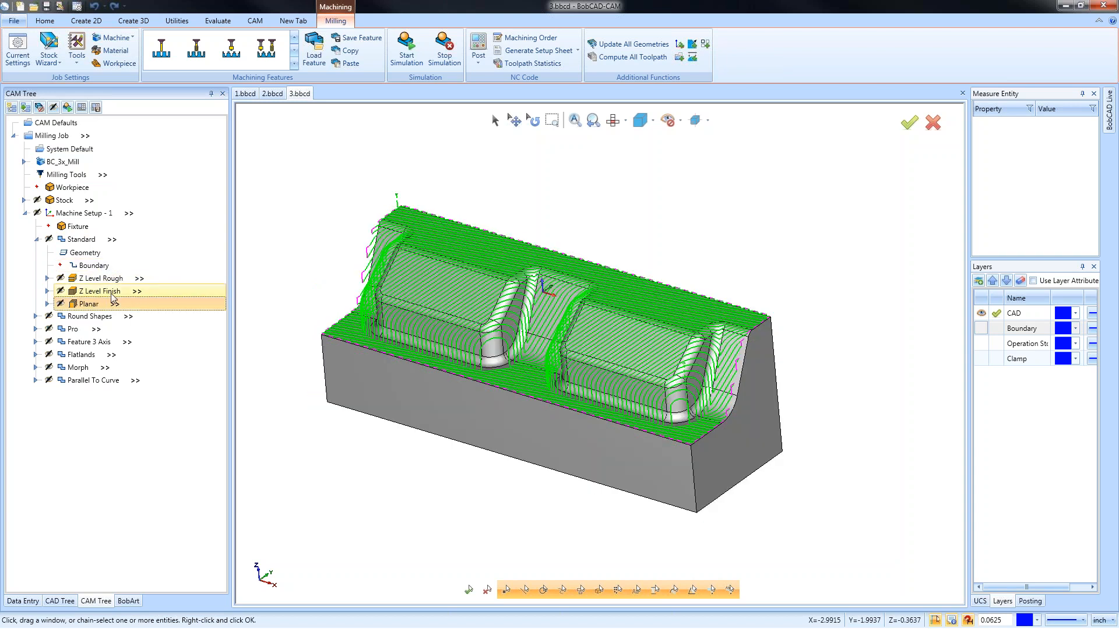
Step: Show the Boundary layer and assign the closed outline around the part's left-hand raised block as the Standard feature's boundary
{"action": "left_click", "coordinate": [96, 265]}
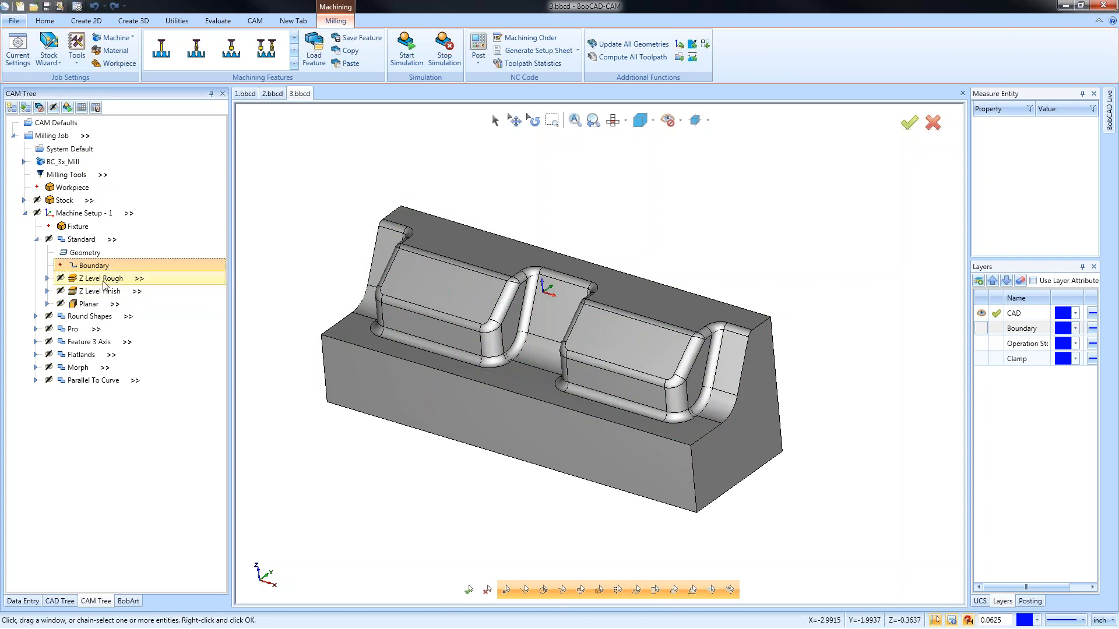
{"action": "left_click", "coordinate": [982, 328]}
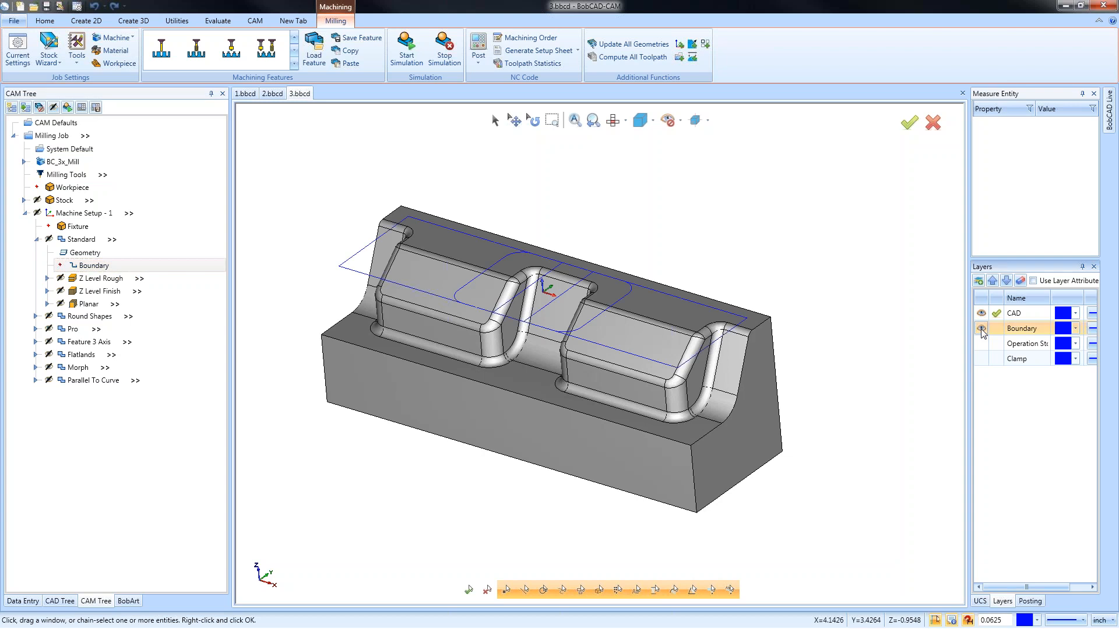
{"action": "right_click", "coordinate": [94, 267]}
{"action": "left_click", "coordinate": [111, 276]}
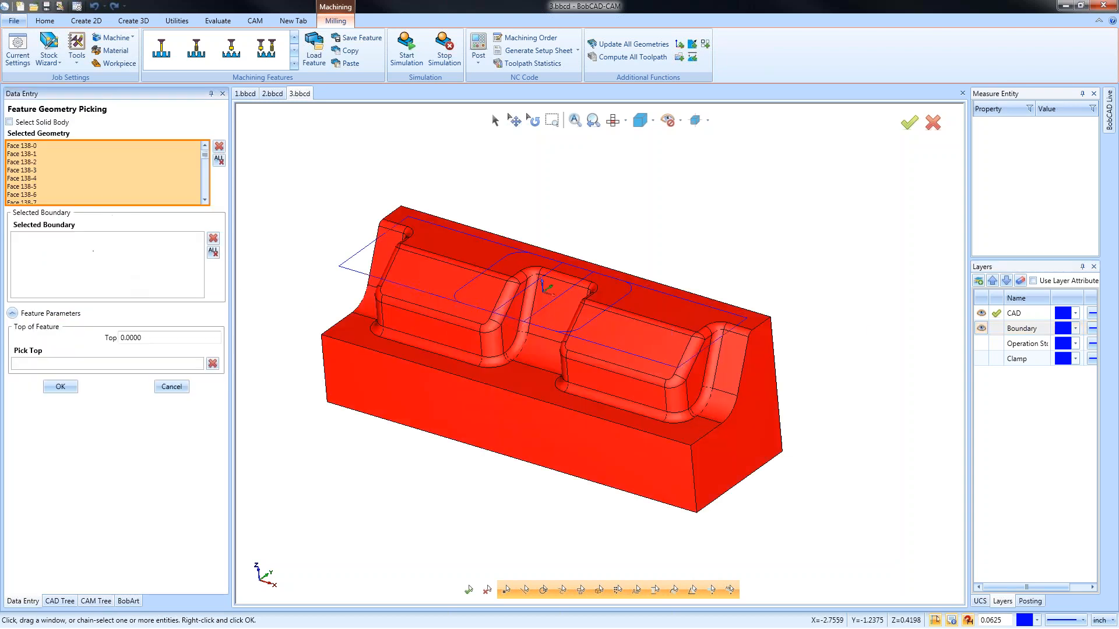
{"action": "left_click", "coordinate": [64, 386]}
Step: Recompute all toolpaths of the Standard feature and display the bounded Z Level Rough toolpath
{"action": "right_click", "coordinate": [93, 244]}
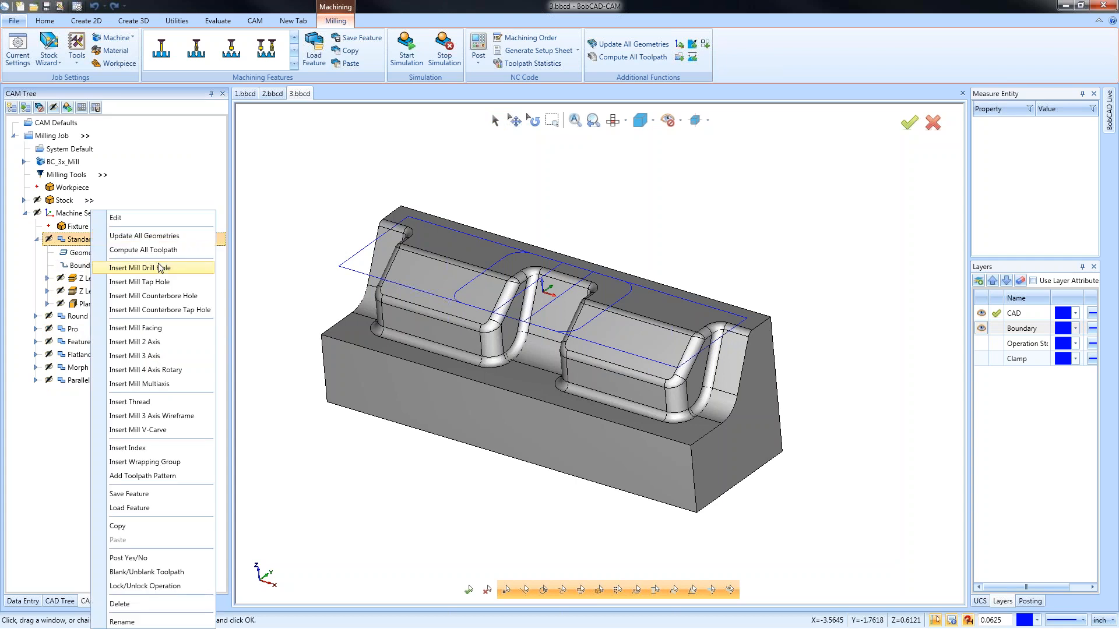
{"action": "left_click", "coordinate": [122, 245]}
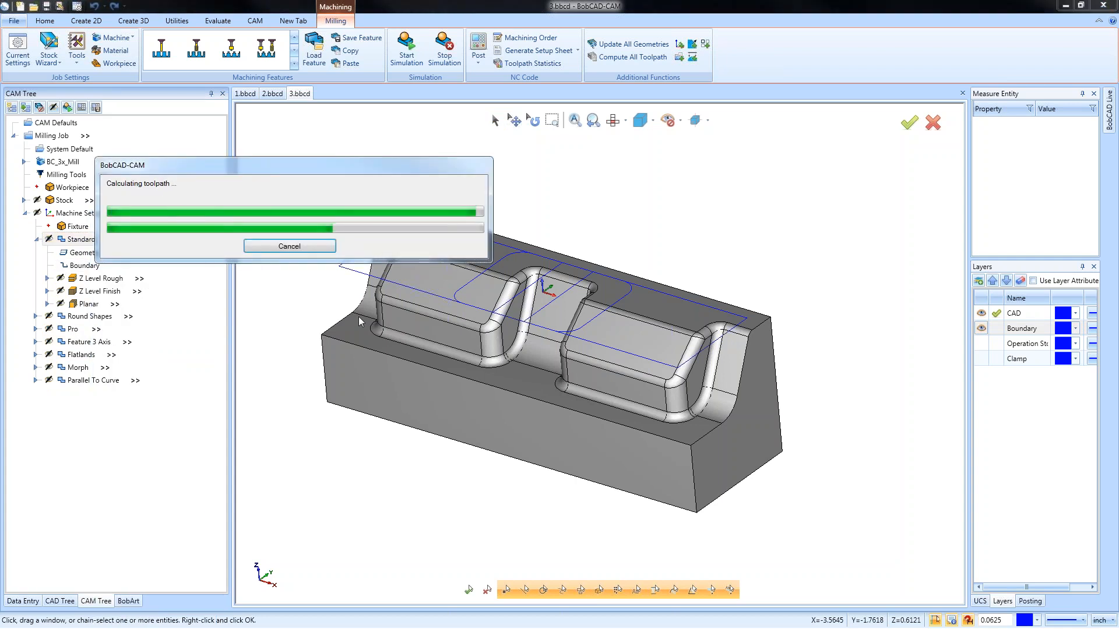
{"action": "left_click", "coordinate": [101, 281]}
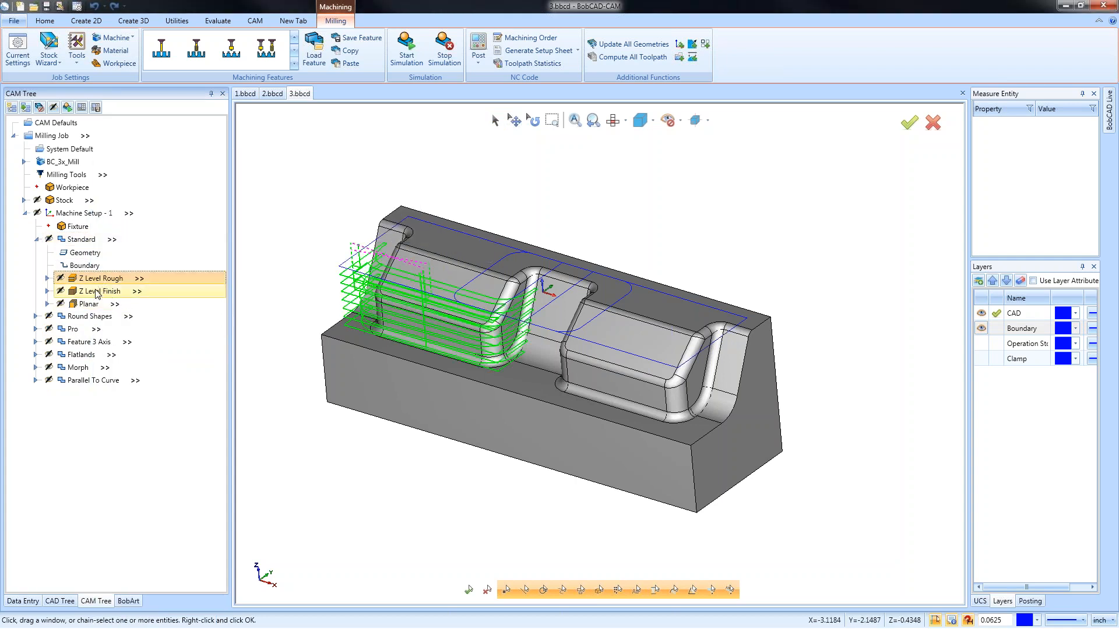
Step: Compare the Z Level Rough, Z Level Finish and Planar toolpaths with the Standard feature's boundary
{"action": "left_click", "coordinate": [96, 292]}
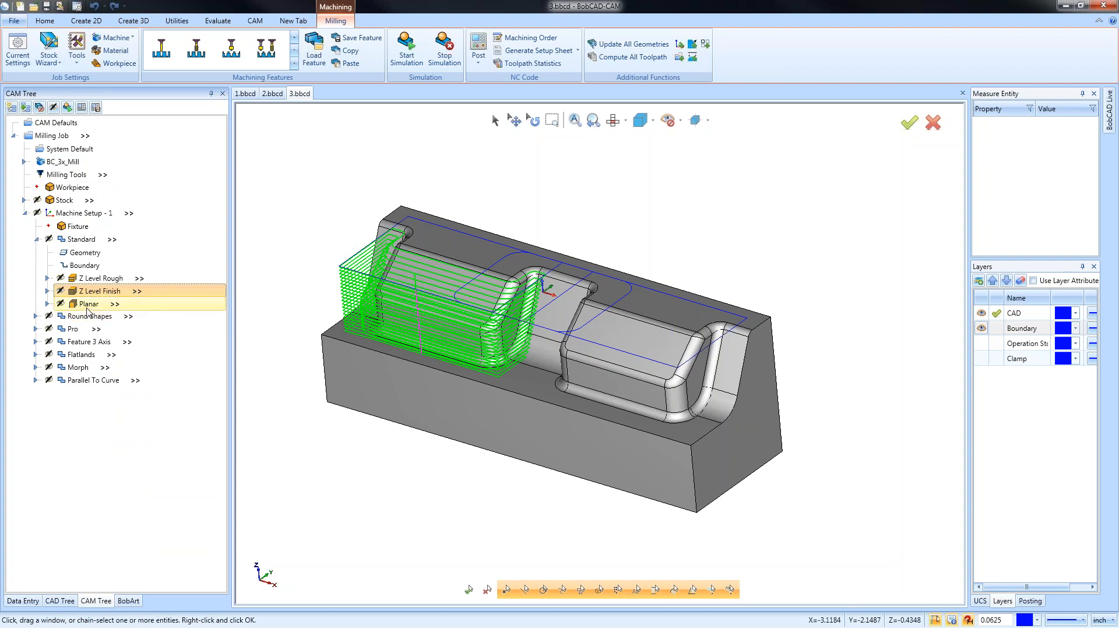
{"action": "left_click", "coordinate": [89, 306]}
{"action": "left_click", "coordinate": [95, 291]}
{"action": "left_click", "coordinate": [96, 279]}
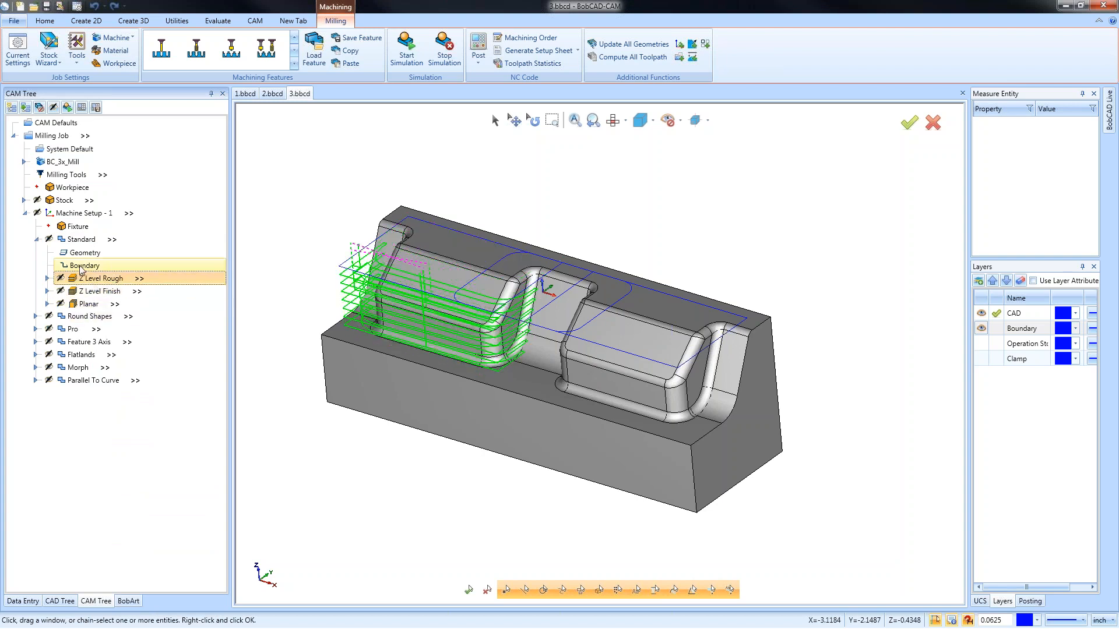
{"action": "left_click", "coordinate": [81, 268]}
{"action": "left_click", "coordinate": [93, 279]}
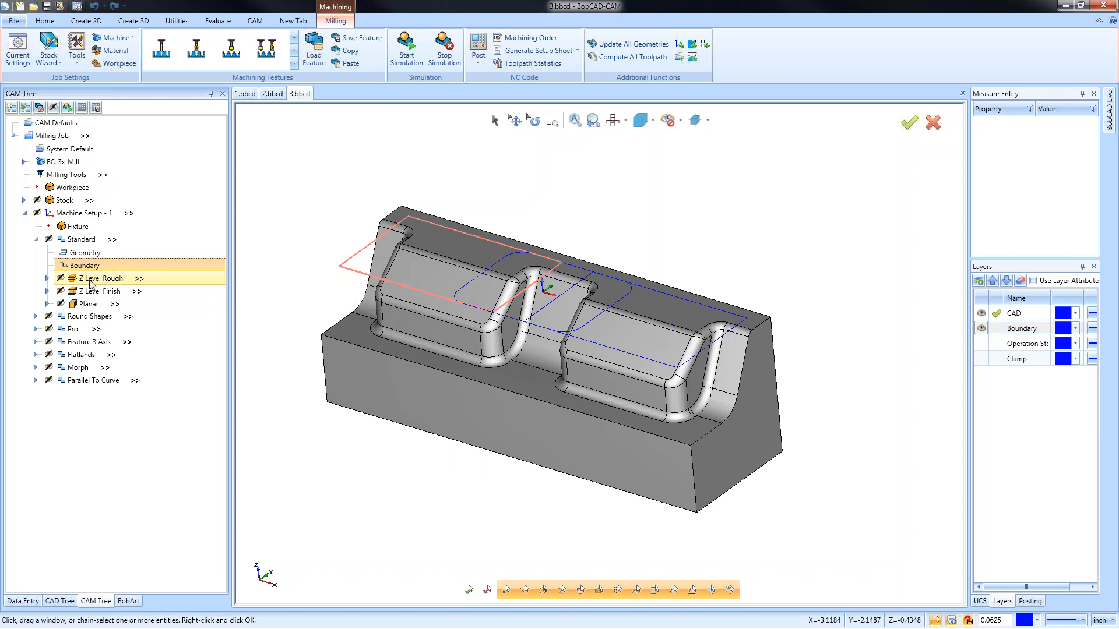
{"action": "left_click", "coordinate": [95, 291]}
{"action": "left_click", "coordinate": [89, 305]}
{"action": "left_click", "coordinate": [94, 291]}
{"action": "left_click", "coordinate": [96, 280]}
{"action": "left_click", "coordinate": [88, 266]}
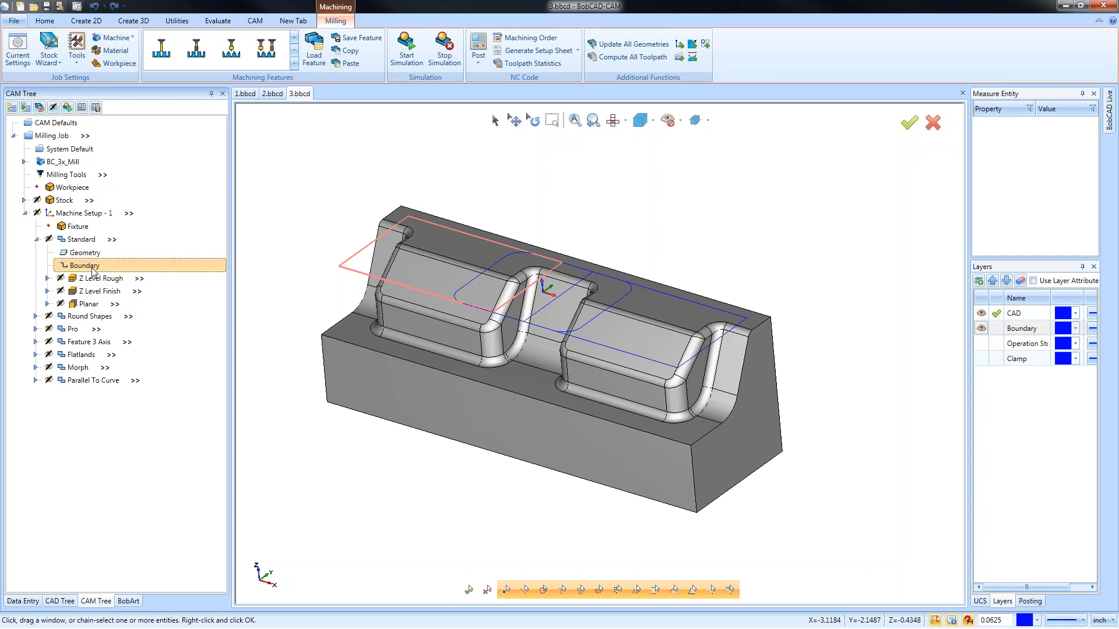
Step: Review the Z Level Rough operation's tool settings in the Mill 3 Axis Wizard
{"action": "left_click", "coordinate": [100, 278]}
{"action": "right_click", "coordinate": [165, 274]}
{"action": "left_click", "coordinate": [176, 278]}
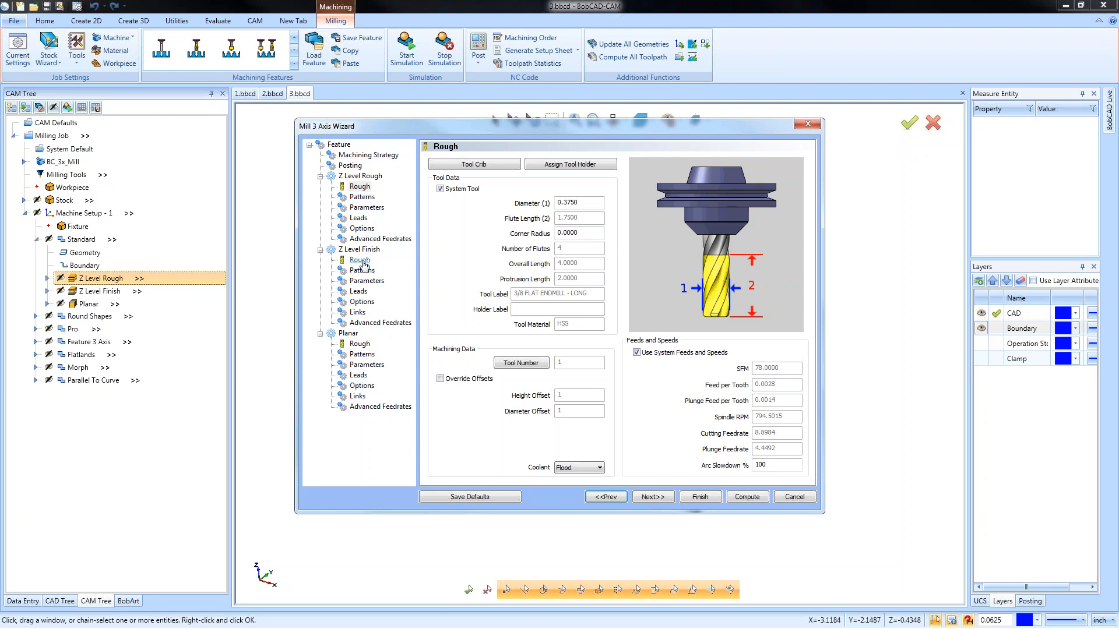
{"action": "left_click", "coordinate": [685, 497]}
Step: Recompute only the Z Level Finish operation's toolpath in the Standard feature
{"action": "left_click", "coordinate": [99, 291]}
{"action": "right_click", "coordinate": [102, 291]}
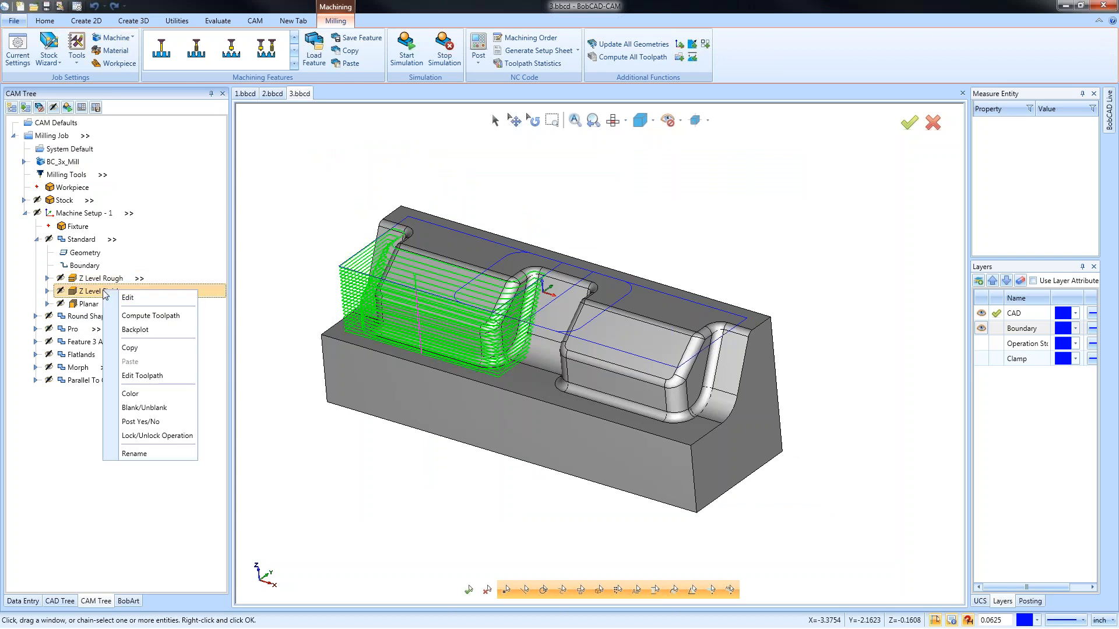
{"action": "left_click", "coordinate": [146, 318]}
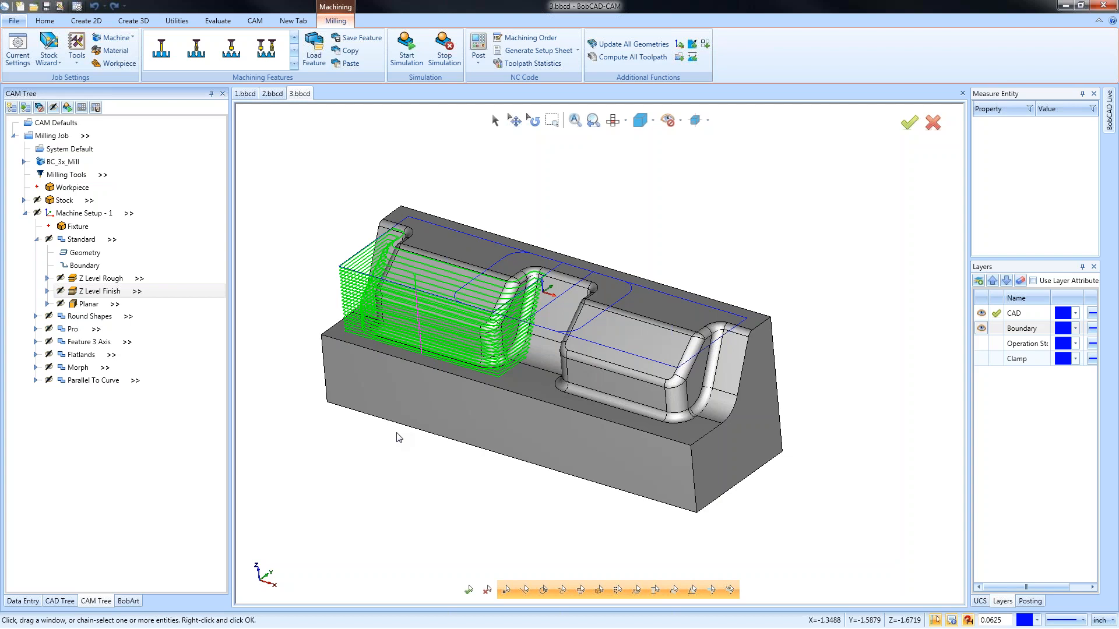
Step: Inspect the Standard feature's boundary and its operations' toolpaths from a lower viewing angle
{"action": "middle_click_drag", "start_coordinate": [526, 458], "coordinate": [523, 432]}
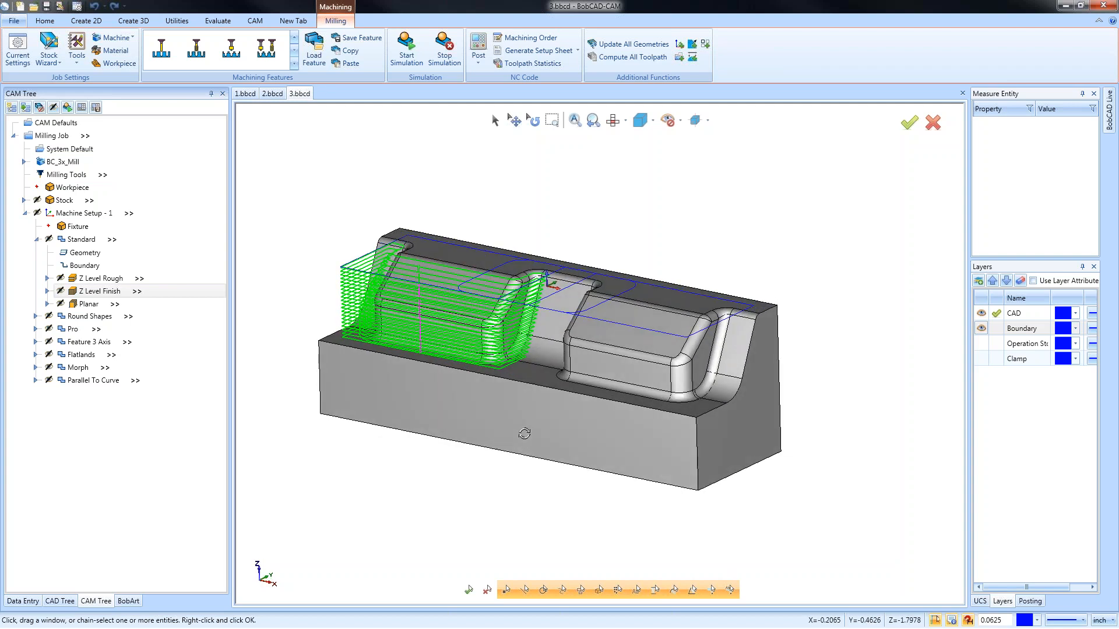
{"action": "left_click", "coordinate": [85, 265]}
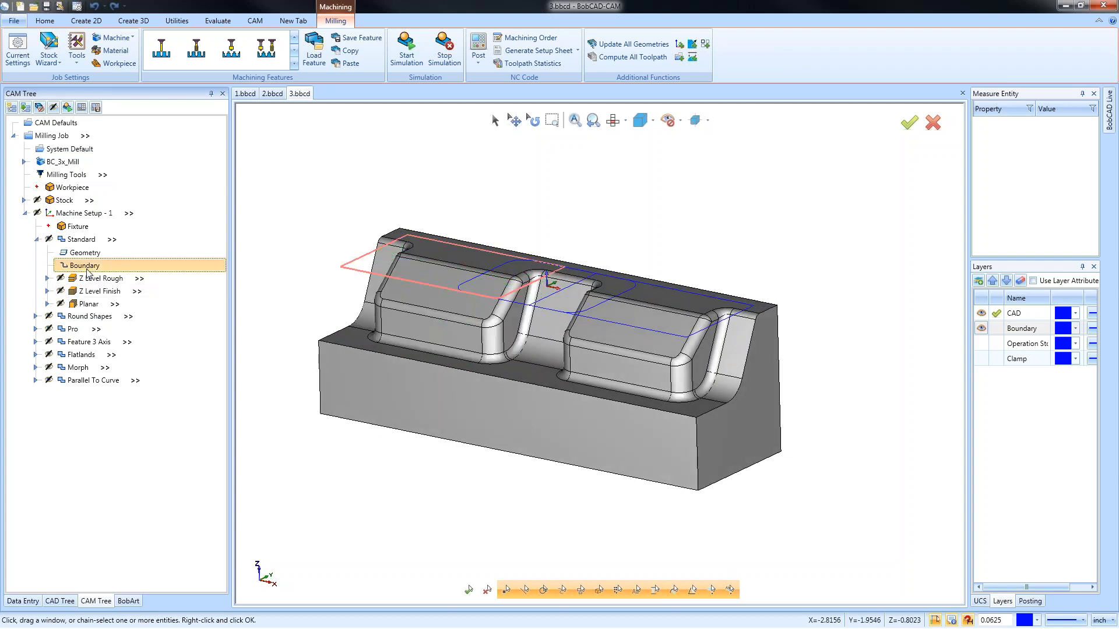
{"action": "left_click", "coordinate": [91, 279]}
{"action": "left_click", "coordinate": [89, 292]}
{"action": "left_click", "coordinate": [86, 305]}
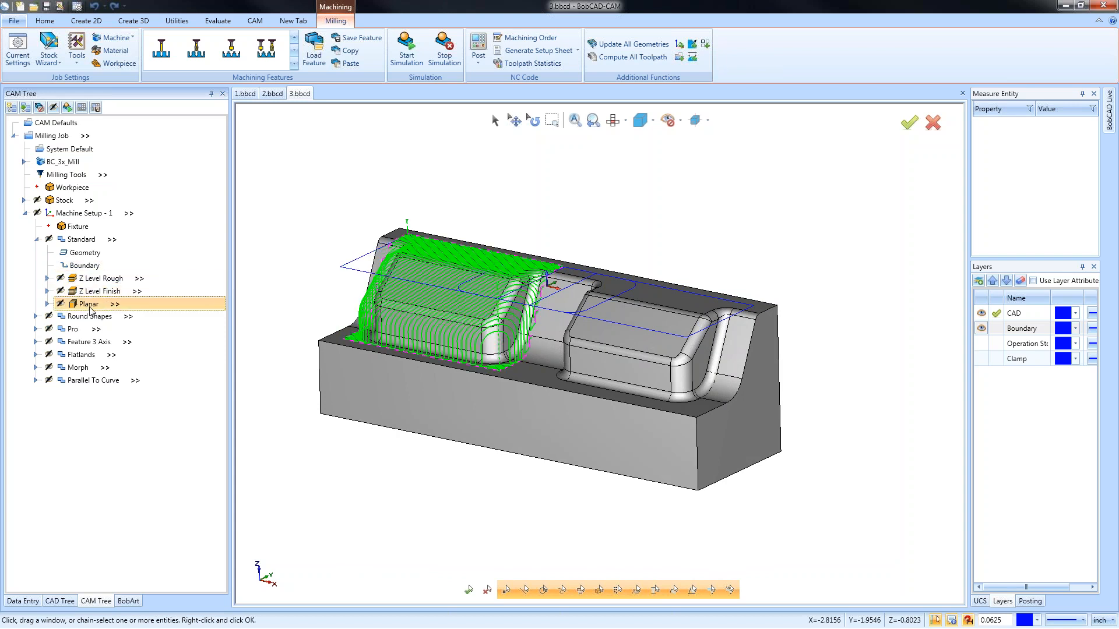
Step: Assign the rounded outline at the part's middle as Z Level Rough's own boundary and recompute that operation's toolpath
{"action": "left_click", "coordinate": [47, 279]}
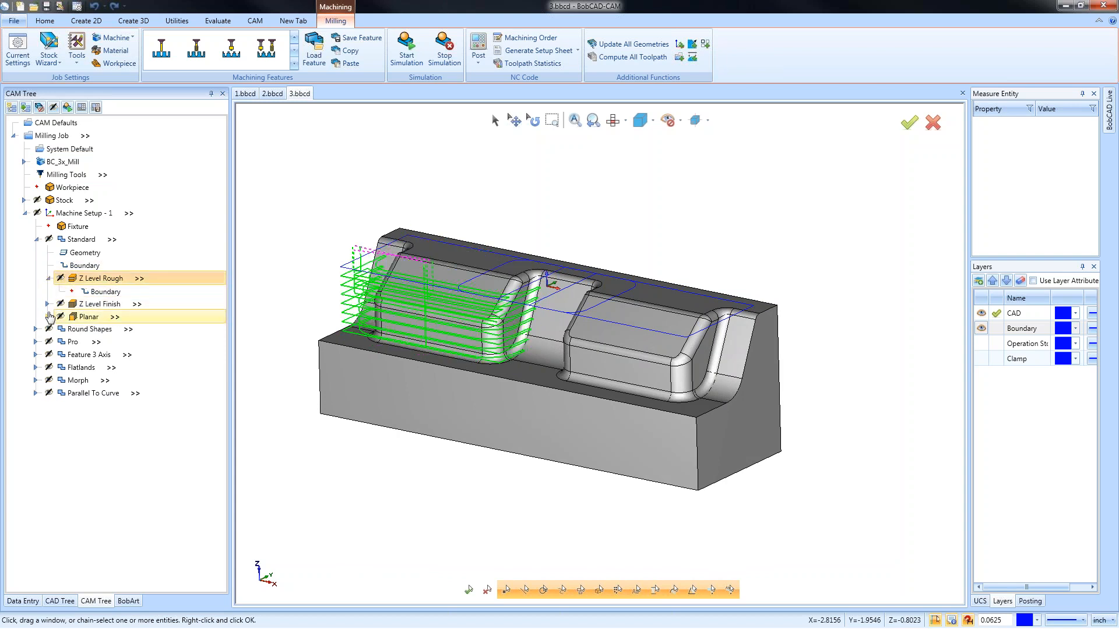
{"action": "right_click", "coordinate": [105, 292]}
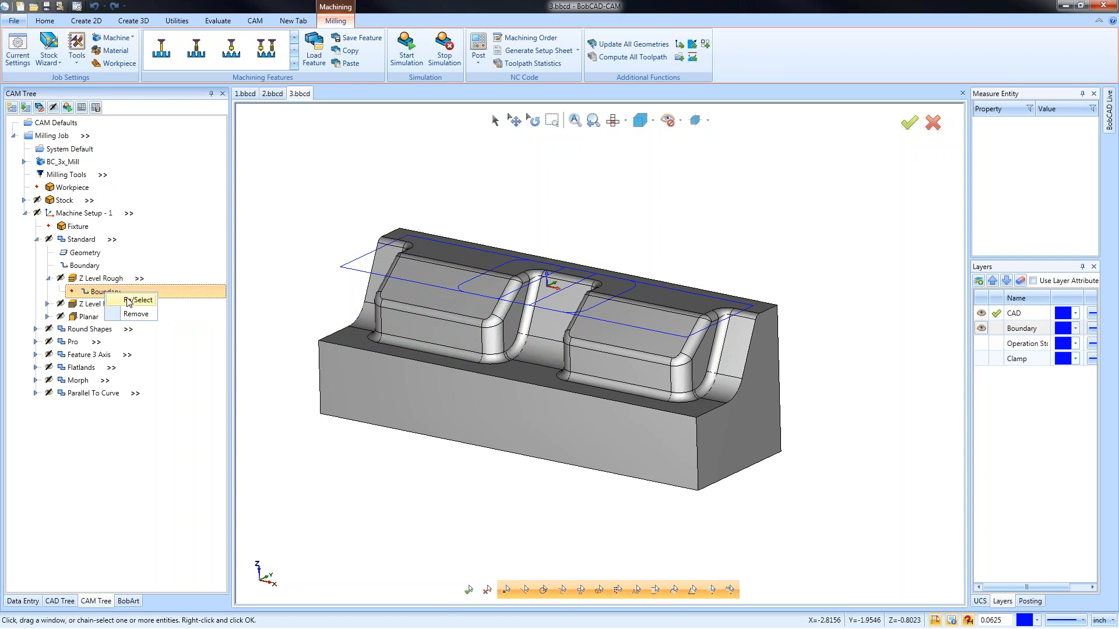
{"action": "left_click", "coordinate": [135, 300]}
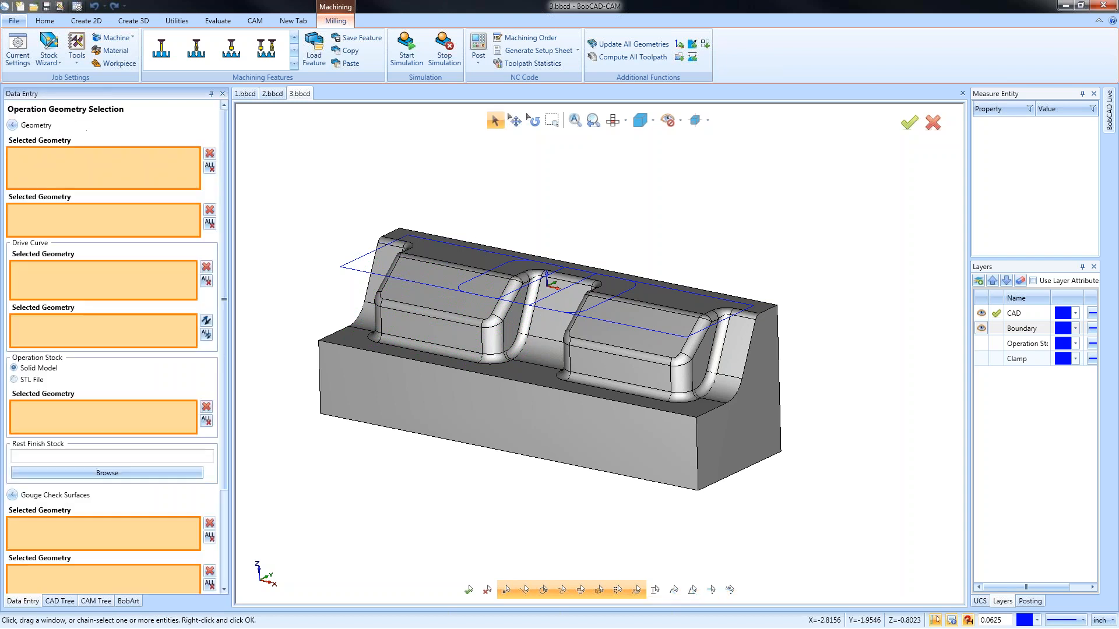
{"action": "left_click", "coordinate": [465, 284]}
{"action": "left_click", "coordinate": [60, 202]}
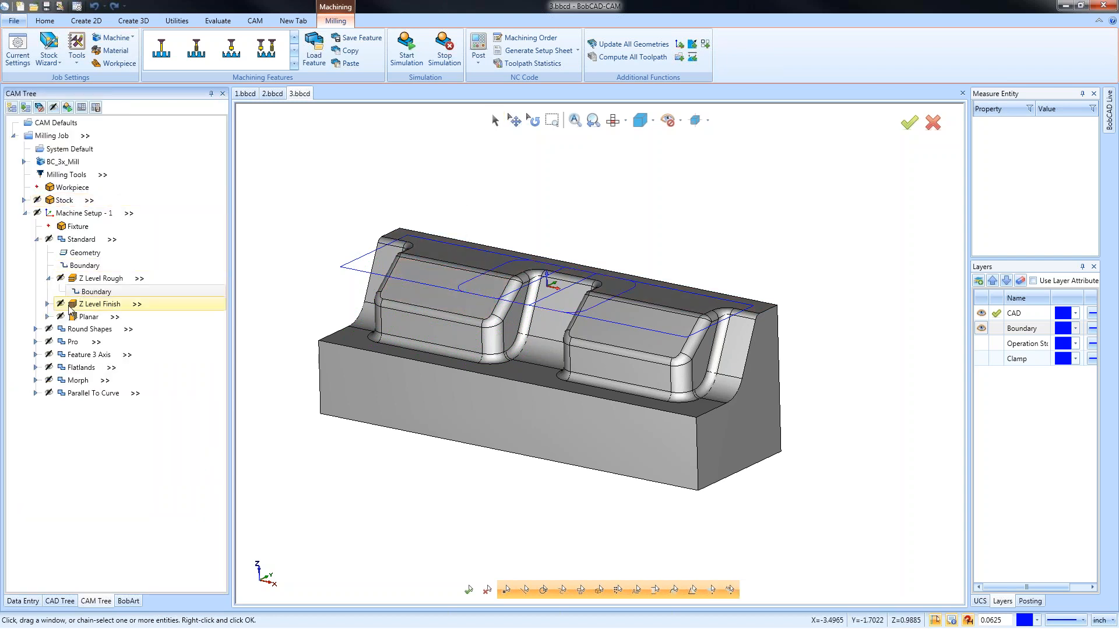
{"action": "right_click", "coordinate": [98, 278]}
{"action": "left_click", "coordinate": [135, 303]}
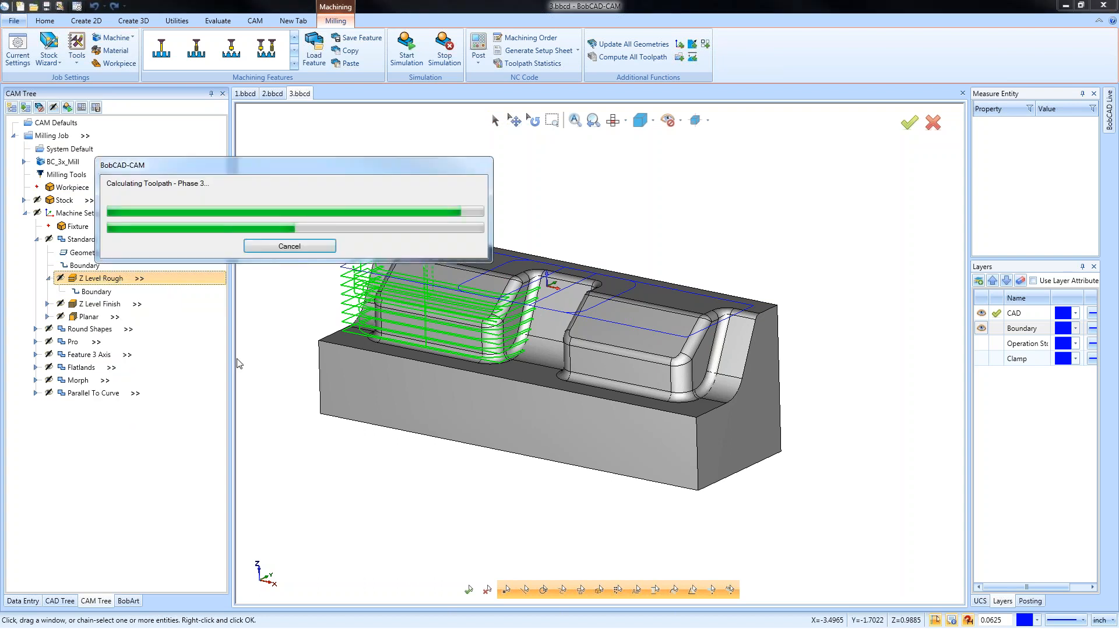
Step: Compare the Standard feature's boundary with Z Level Rough's own boundary and check the three operations' toolpaths
{"action": "left_click", "coordinate": [86, 266]}
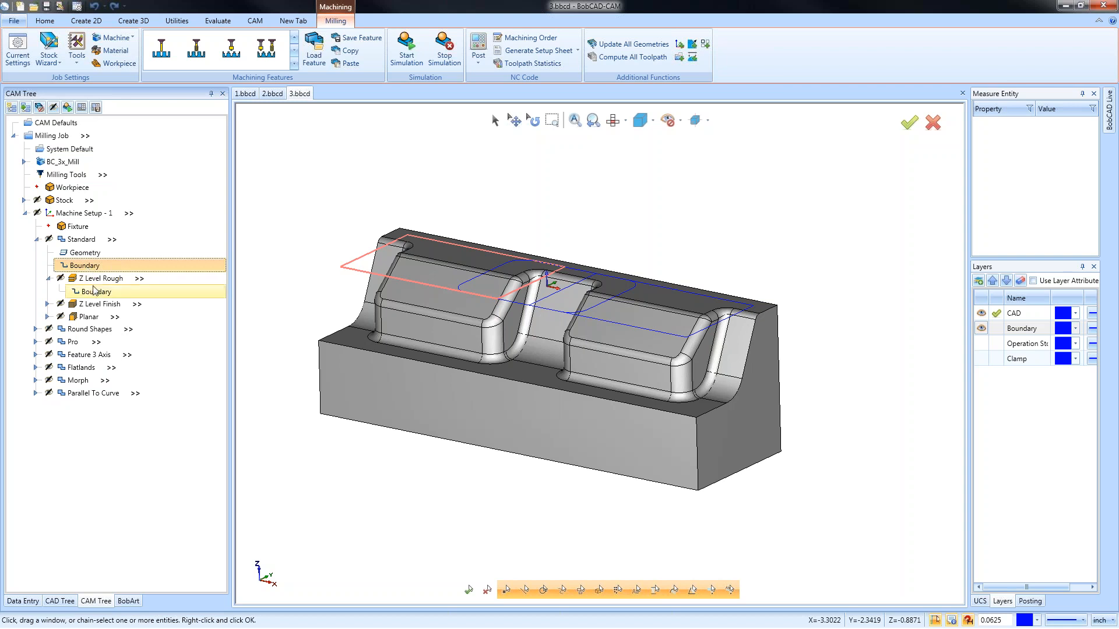
{"action": "left_click", "coordinate": [94, 292]}
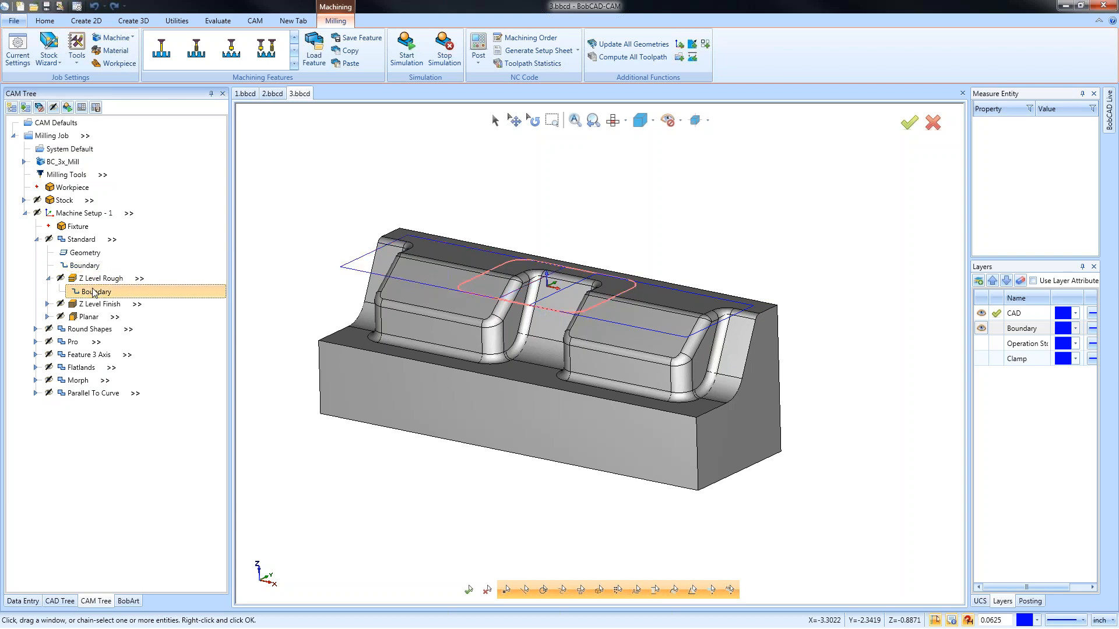
{"action": "left_click_drag", "start_coordinate": [94, 294], "coordinate": [88, 259]}
{"action": "left_click", "coordinate": [48, 279]}
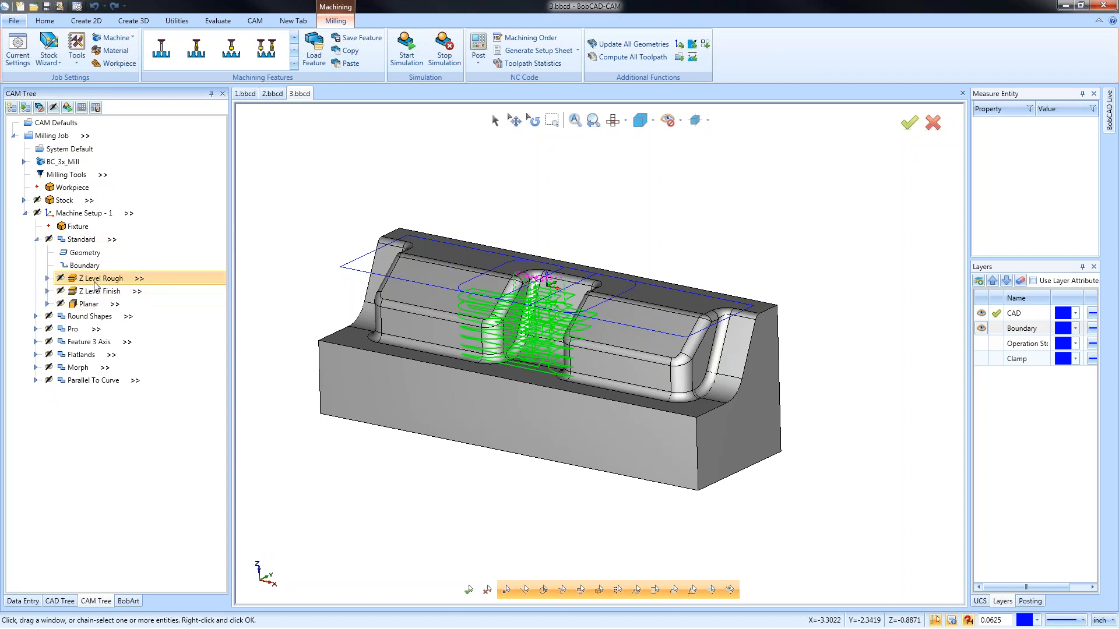
{"action": "left_click", "coordinate": [94, 291]}
{"action": "left_click", "coordinate": [90, 304]}
Step: Remove Z Level Rough's own boundary and recompute its toolpath with the Standard feature's boundary
{"action": "right_click", "coordinate": [80, 265]}
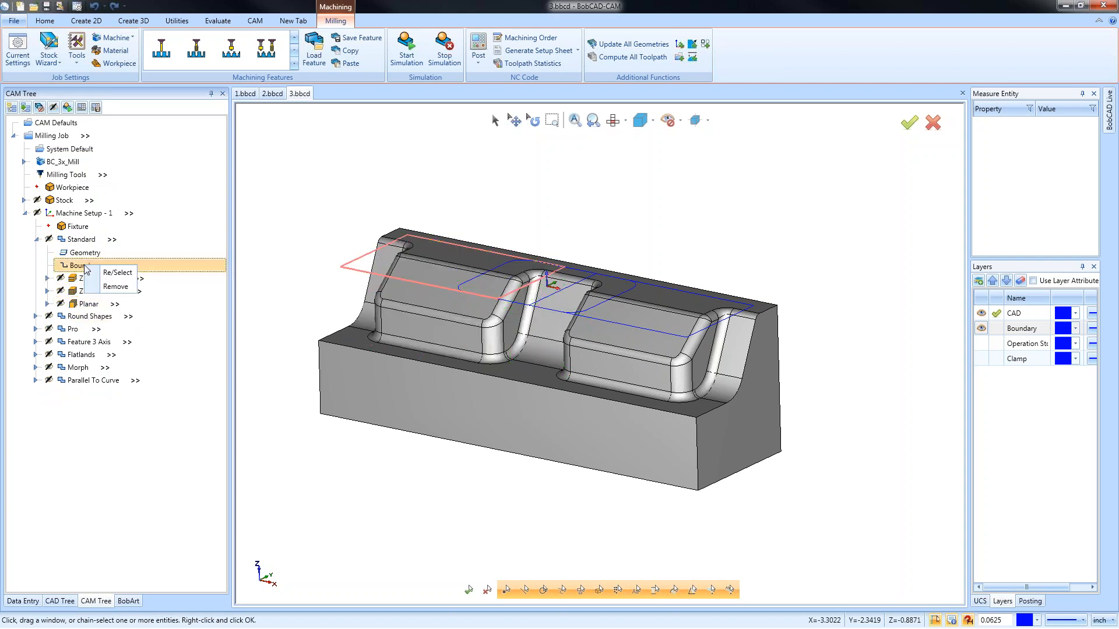
{"action": "left_click", "coordinate": [79, 279]}
{"action": "right_click", "coordinate": [79, 281]}
{"action": "left_click", "coordinate": [125, 300]}
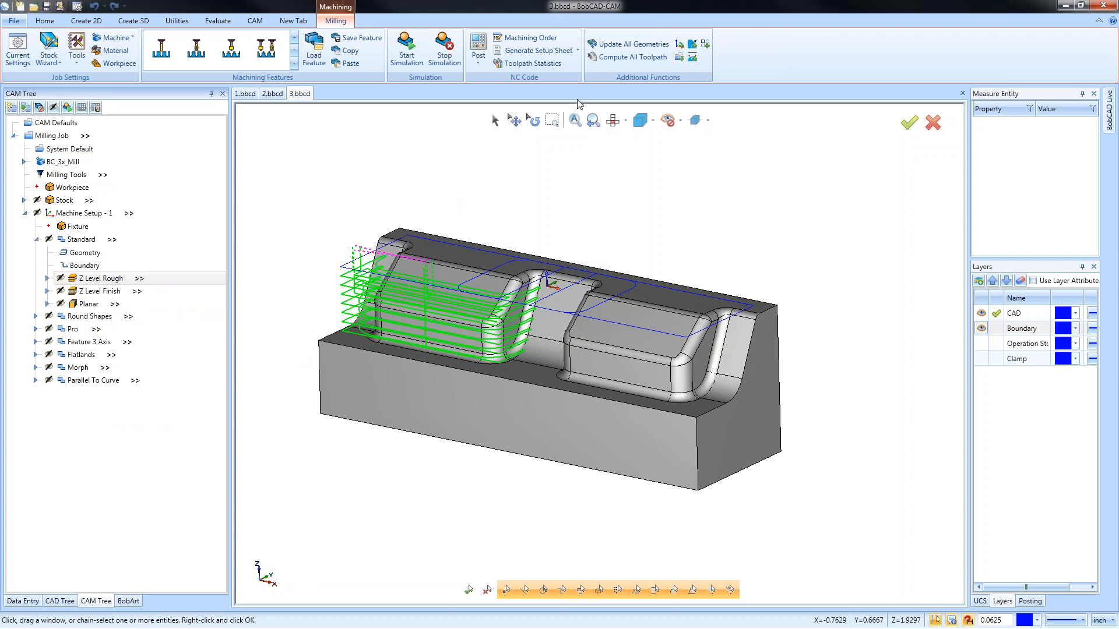
Step: Examine from above how the Z Level and Planar toolpaths meet the edge of the feature boundary
{"action": "left_click", "coordinate": [613, 120]}
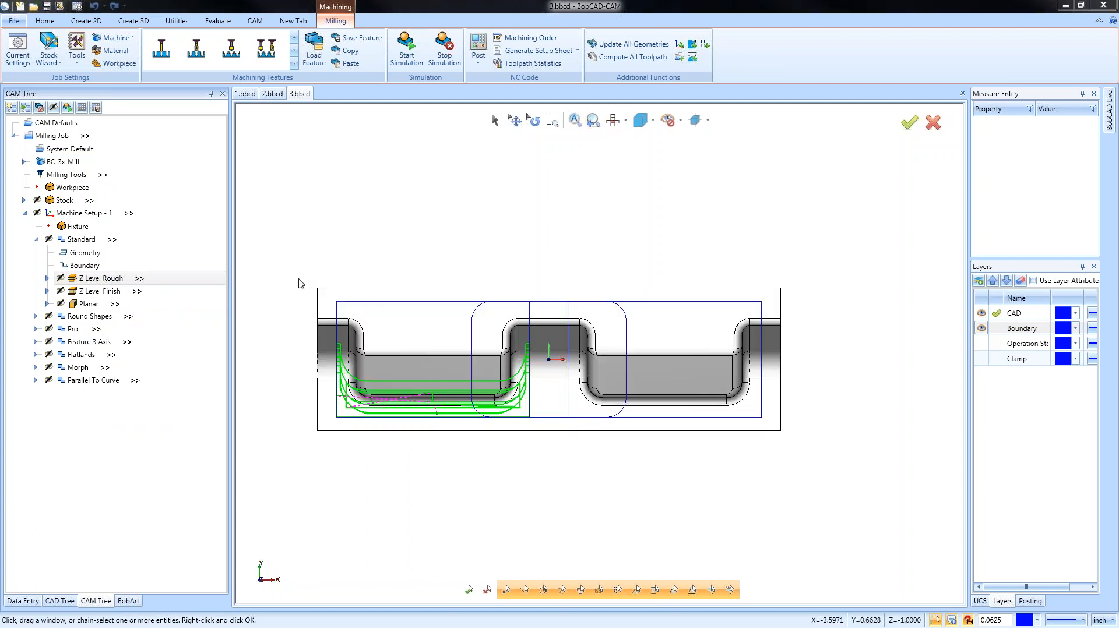
{"action": "scroll", "coordinate": [349, 361], "scroll_direction": "up", "scroll_amount": 6}
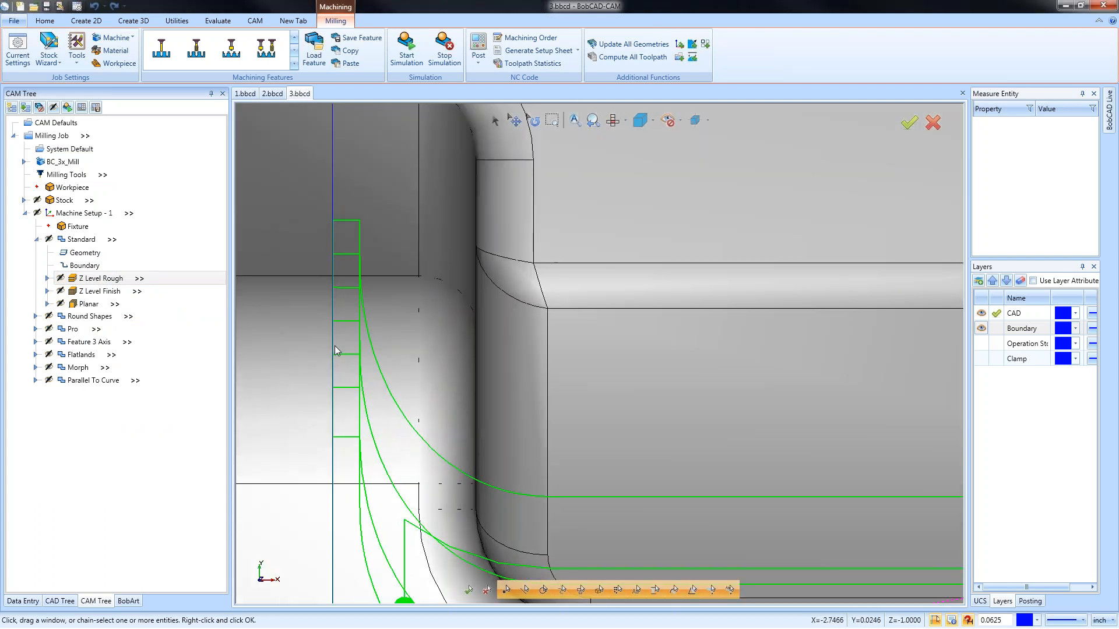
{"action": "scroll", "coordinate": [340, 370], "scroll_direction": "down", "scroll_amount": 8}
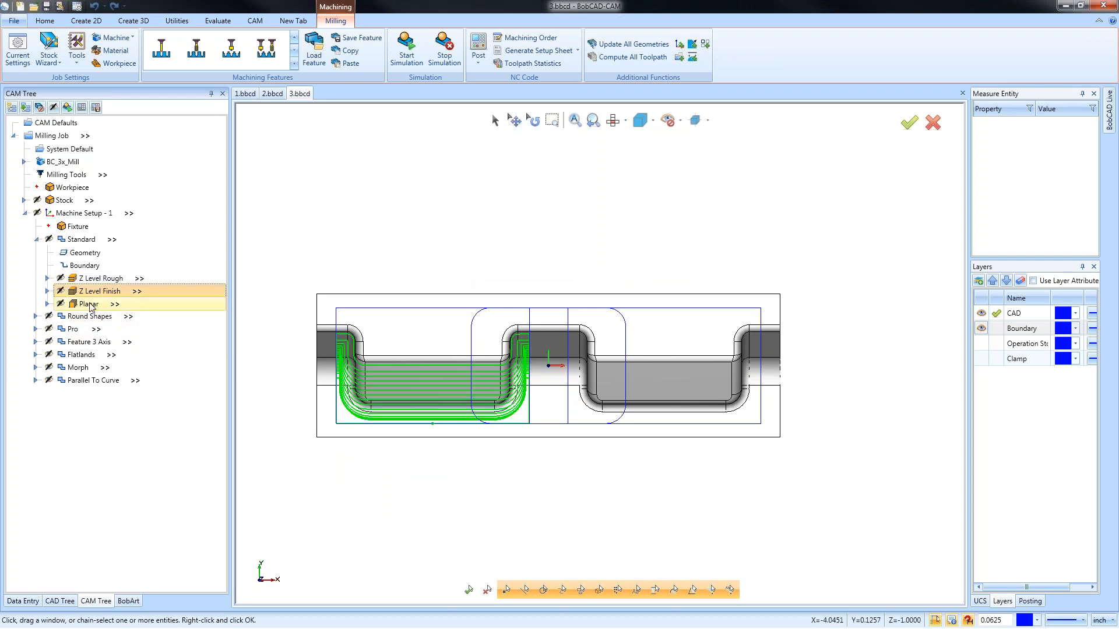
{"action": "left_click", "coordinate": [90, 305]}
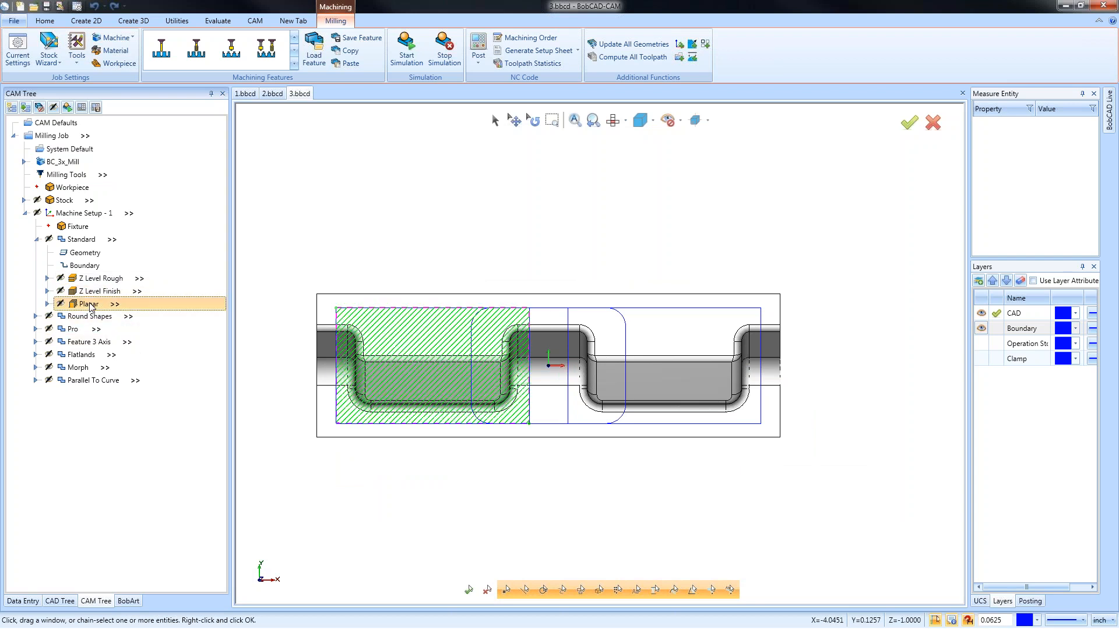
Step: Review the Z Level Finish tool settings and the Planar operation's options in the Mill 3 Axis Wizard
{"action": "left_click", "coordinate": [96, 291]}
{"action": "right_click", "coordinate": [93, 292]}
{"action": "left_click", "coordinate": [112, 302]}
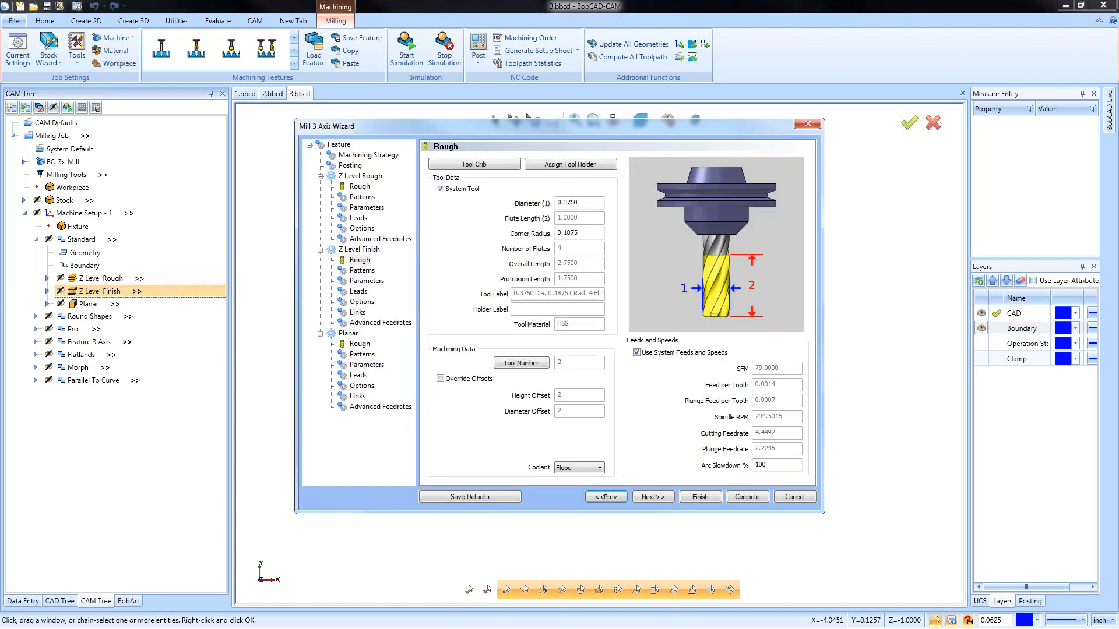
{"action": "left_click", "coordinate": [362, 386]}
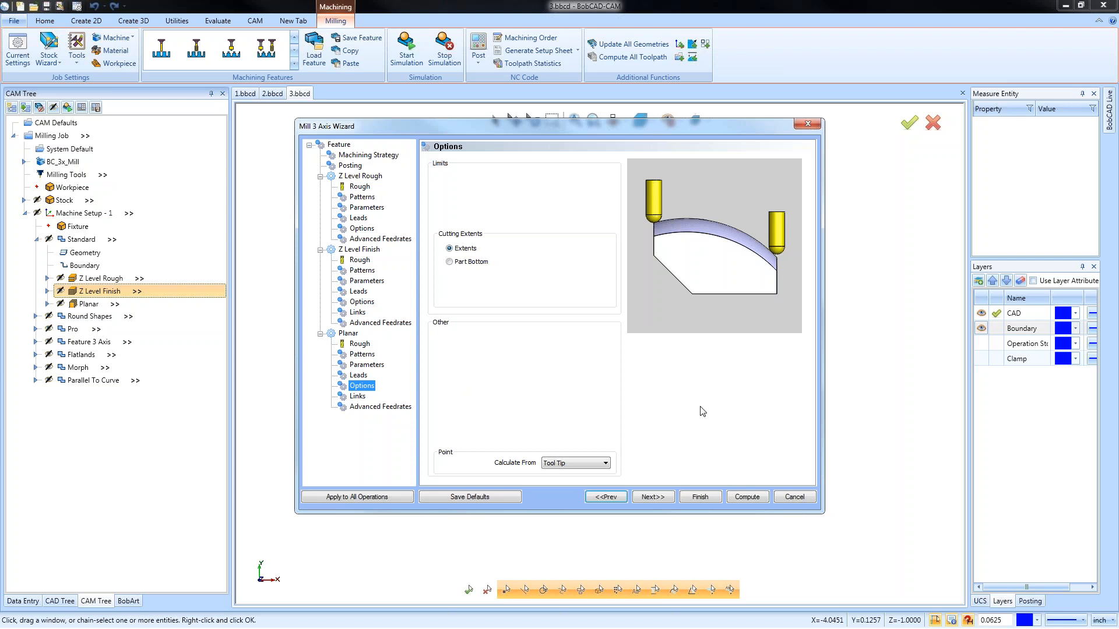
{"action": "left_click", "coordinate": [706, 500]}
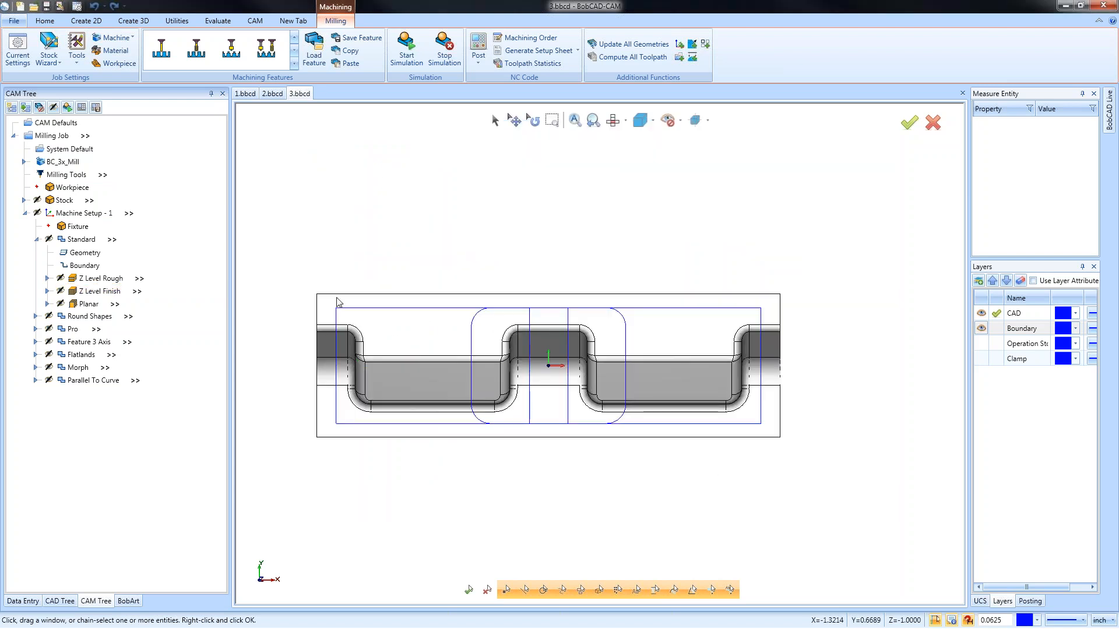
Step: Check the Standard feature's boundary and each operation's toolpath in the top view
{"action": "left_click", "coordinate": [90, 267]}
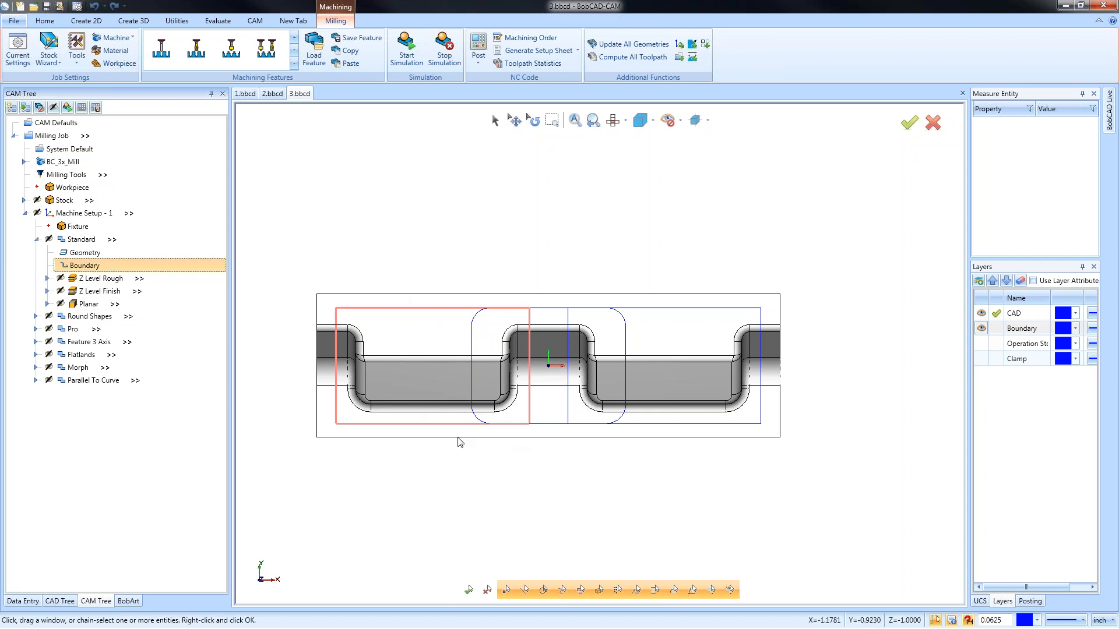
{"action": "left_click", "coordinate": [102, 279]}
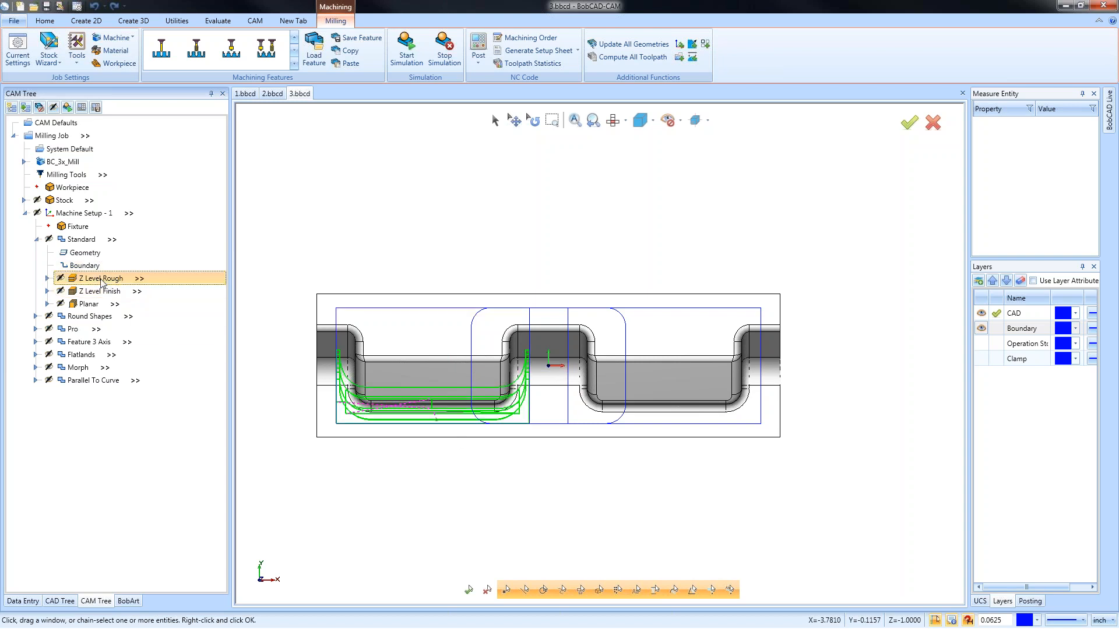
{"action": "left_click", "coordinate": [99, 291]}
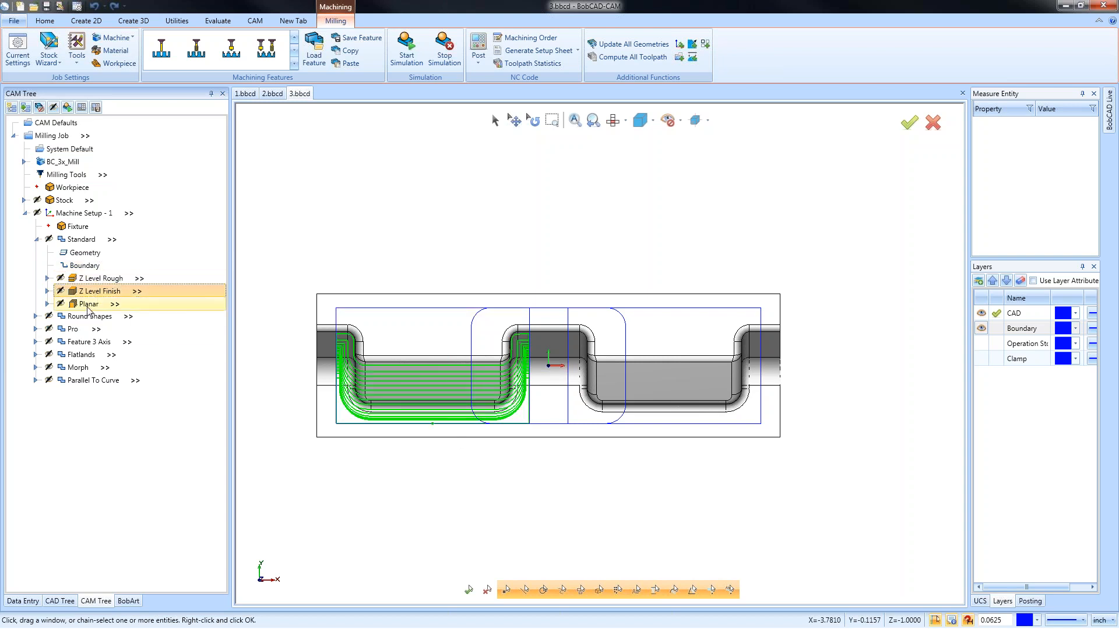
{"action": "left_click", "coordinate": [89, 305]}
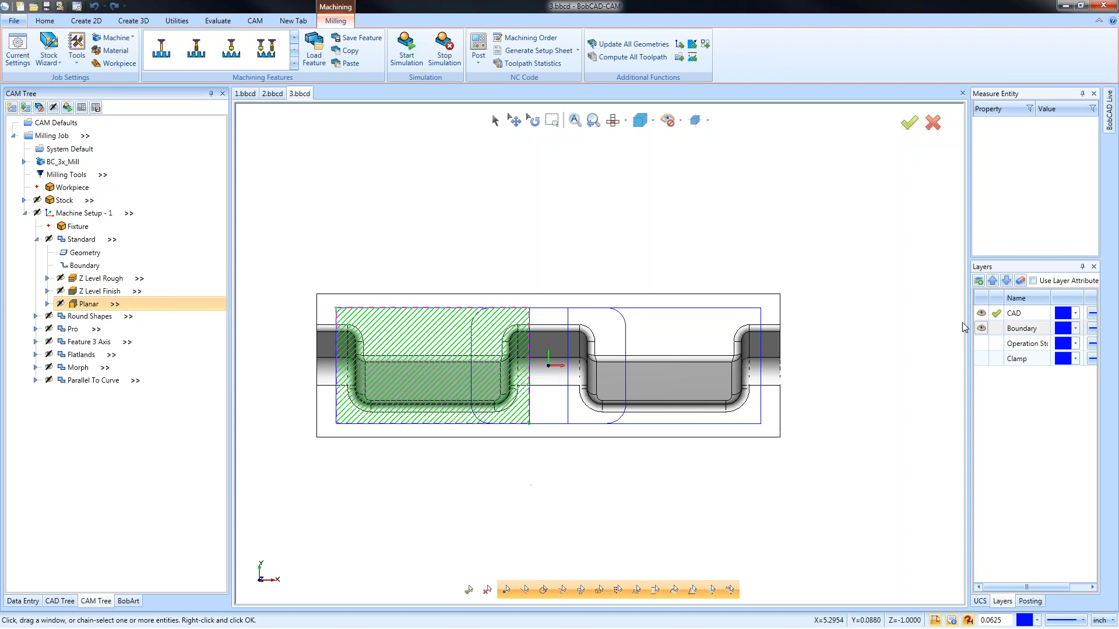
Step: Make the Boundary layer active and hide the CAD layer, leaving the Planar toolpath displayed
{"action": "left_click", "coordinate": [996, 328]}
{"action": "left_click", "coordinate": [982, 313]}
{"action": "middle_click_drag", "start_coordinate": [550, 453], "coordinate": [624, 445]}
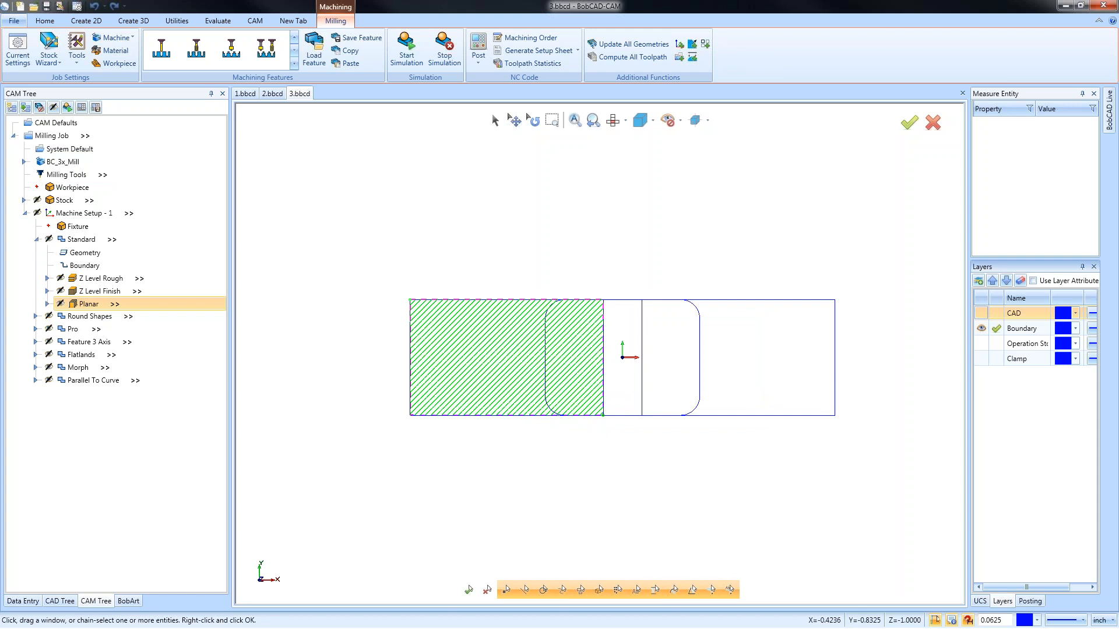
Step: Stretch the left end of the left-hand boundary outline by -0.5 inch in X
{"action": "left_click", "coordinate": [187, 23]}
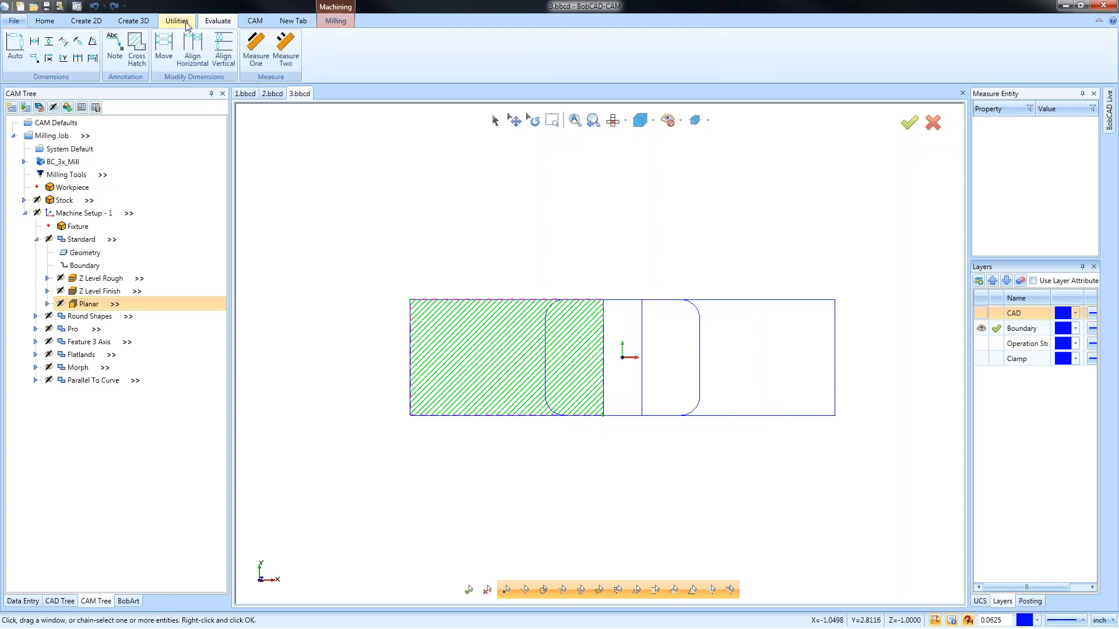
{"action": "left_click", "coordinate": [372, 47]}
{"action": "left_click_drag", "start_coordinate": [377, 272], "coordinate": [434, 454]}
{"action": "double_click", "coordinate": [36, 228]}
{"action": "type", "text": "-0.5"}
{"action": "key", "text": "Tab"}
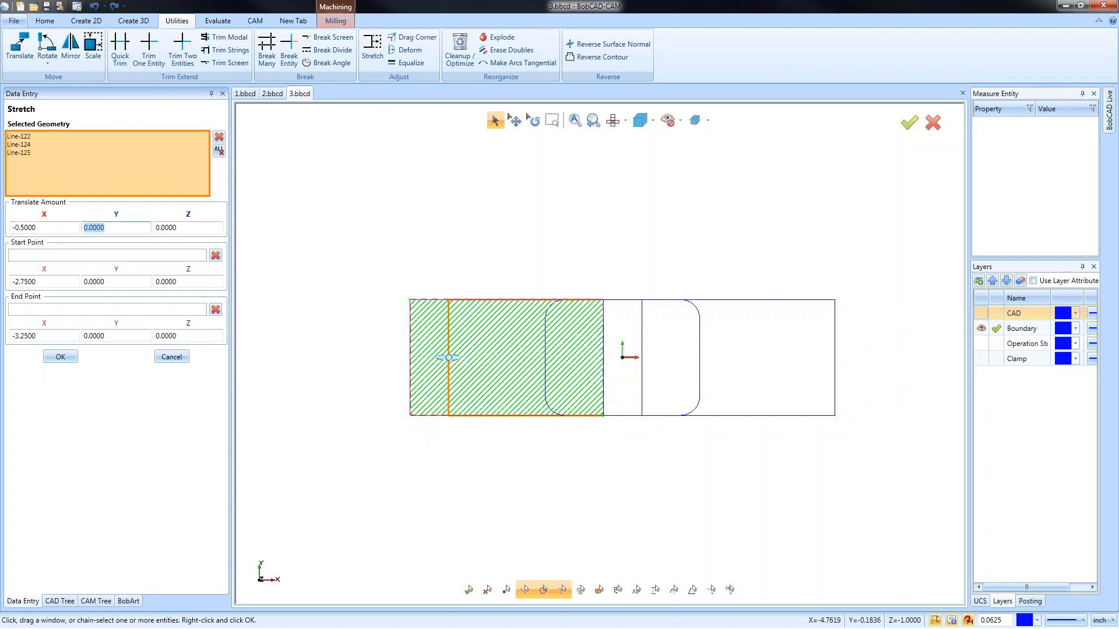
{"action": "left_click", "coordinate": [62, 362]}
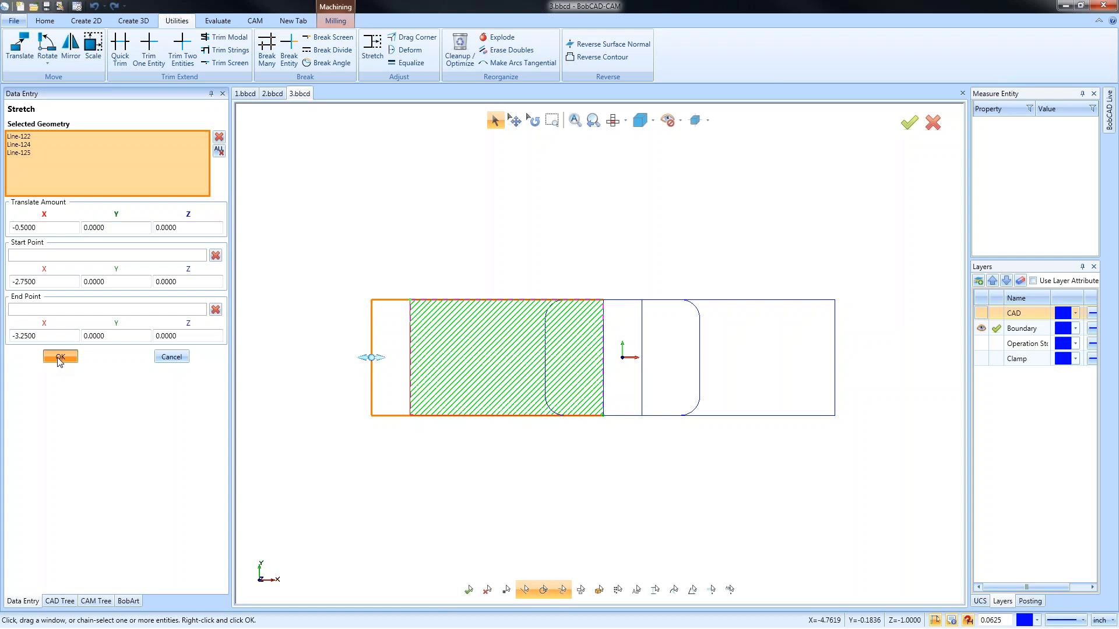
Step: Reconfirm the stretched left-hand outline as the Standard feature's boundary
{"action": "left_click", "coordinate": [171, 358]}
{"action": "left_click", "coordinate": [96, 601]}
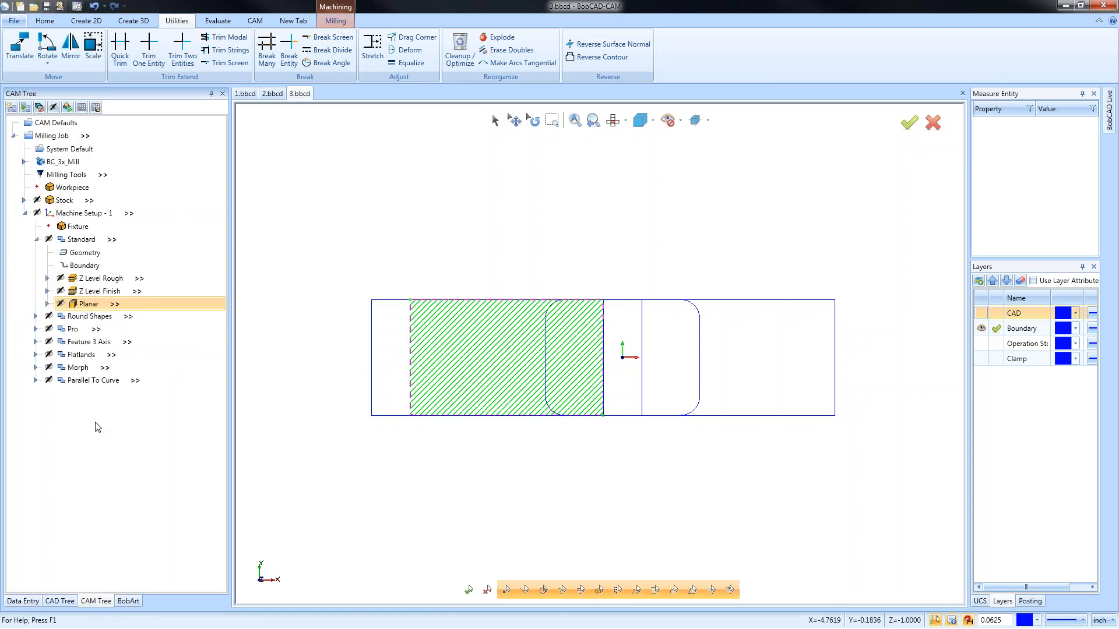
{"action": "left_click", "coordinate": [83, 266]}
{"action": "right_click", "coordinate": [81, 267]}
{"action": "left_click", "coordinate": [103, 274]}
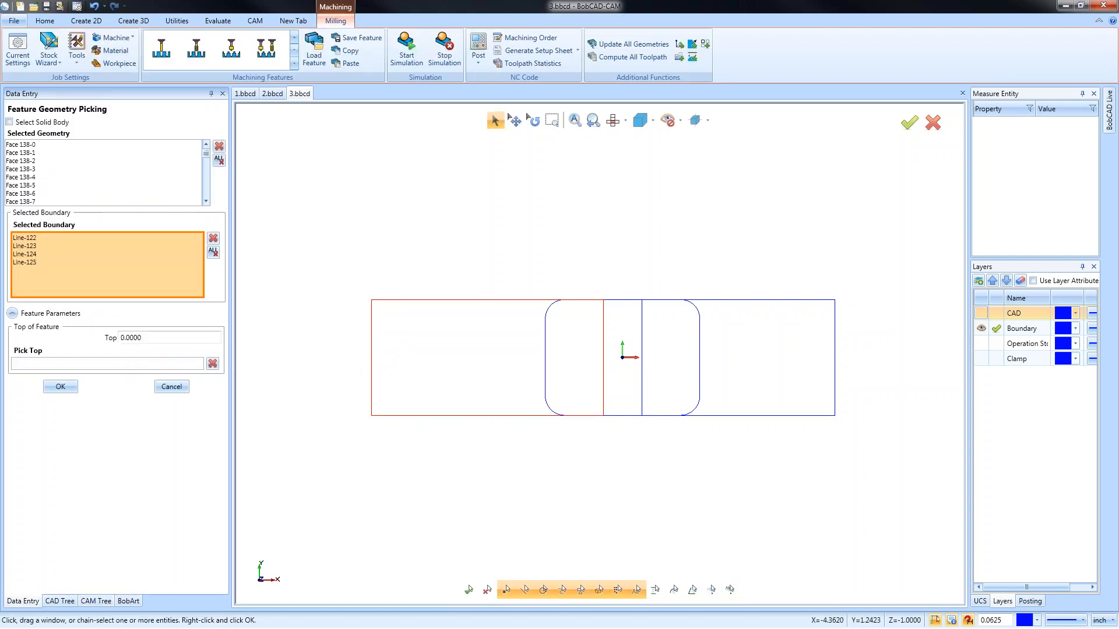
{"action": "left_click", "coordinate": [63, 387]}
Step: Recompute the Standard feature's Z Level Rough, Z Level Finish and Planar toolpaths for the stretched boundary
{"action": "left_click", "coordinate": [117, 279]}
{"action": "right_click", "coordinate": [140, 278]}
{"action": "left_click", "coordinate": [152, 301]}
{"action": "left_click", "coordinate": [120, 292]}
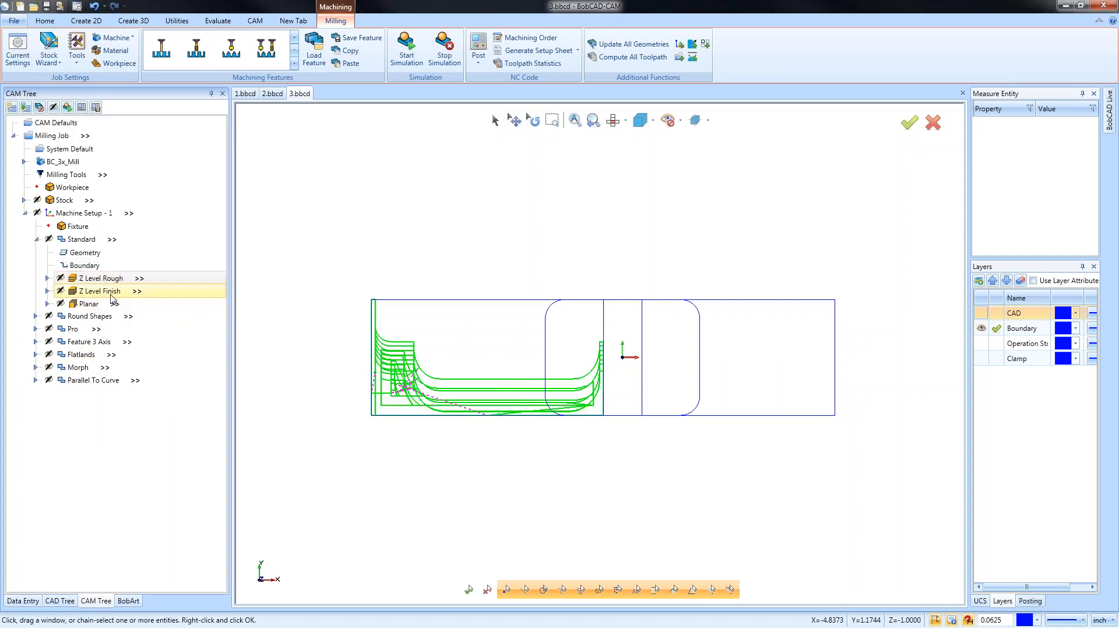
{"action": "right_click", "coordinate": [123, 294]}
{"action": "left_click", "coordinate": [152, 319]}
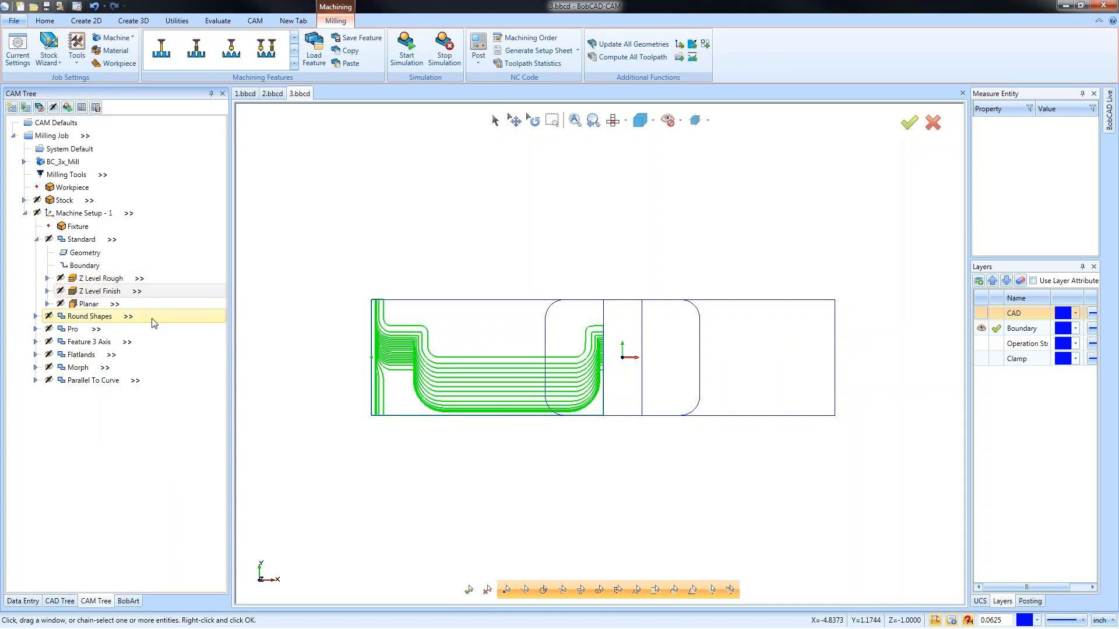
{"action": "left_click", "coordinate": [87, 304]}
{"action": "right_click", "coordinate": [95, 303]}
{"action": "left_click", "coordinate": [145, 328]}
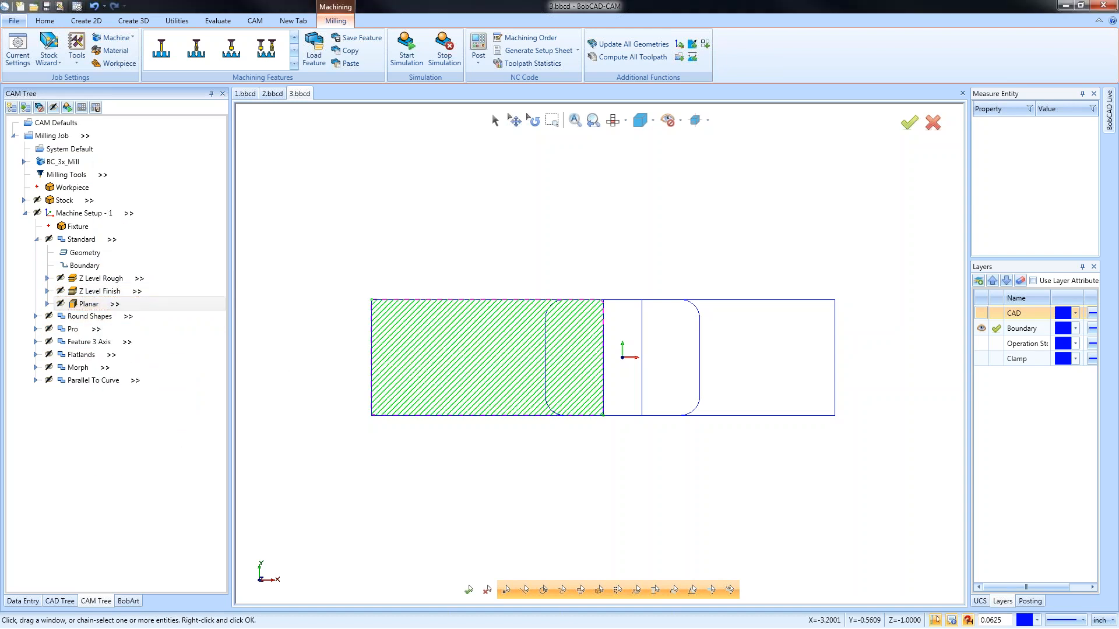
Step: Show the CAD layer and check the Z Level Rough, Z Level Finish and Planar toolpaths against the part
{"action": "middle_click_drag", "start_coordinate": [576, 470], "coordinate": [527, 466]}
{"action": "left_click", "coordinate": [982, 313]}
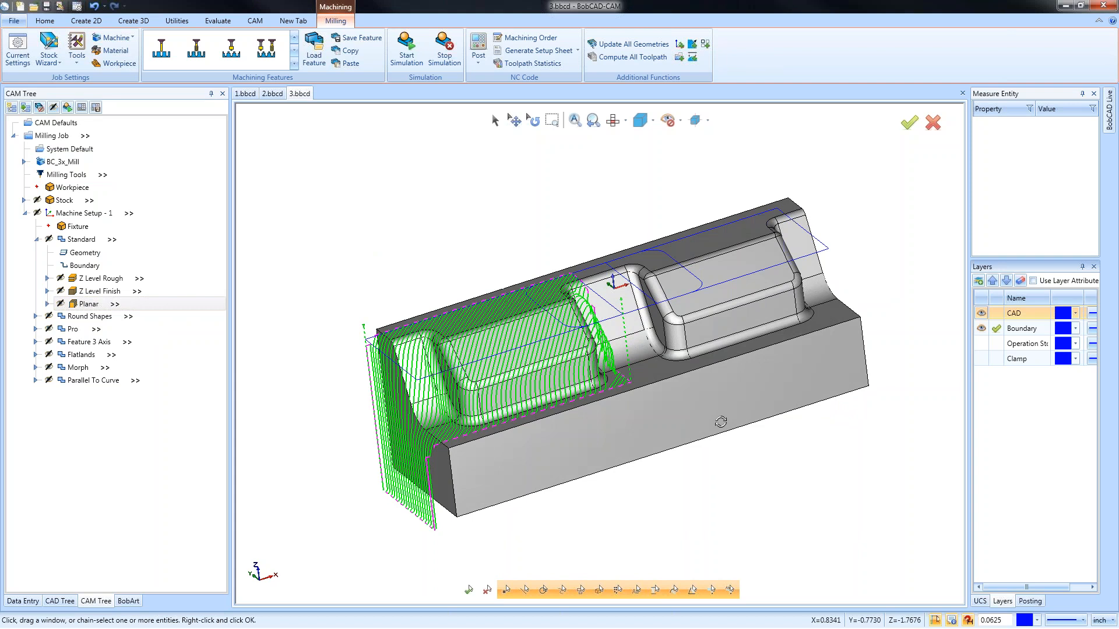
{"action": "left_click", "coordinate": [87, 278]}
{"action": "left_click", "coordinate": [91, 291]}
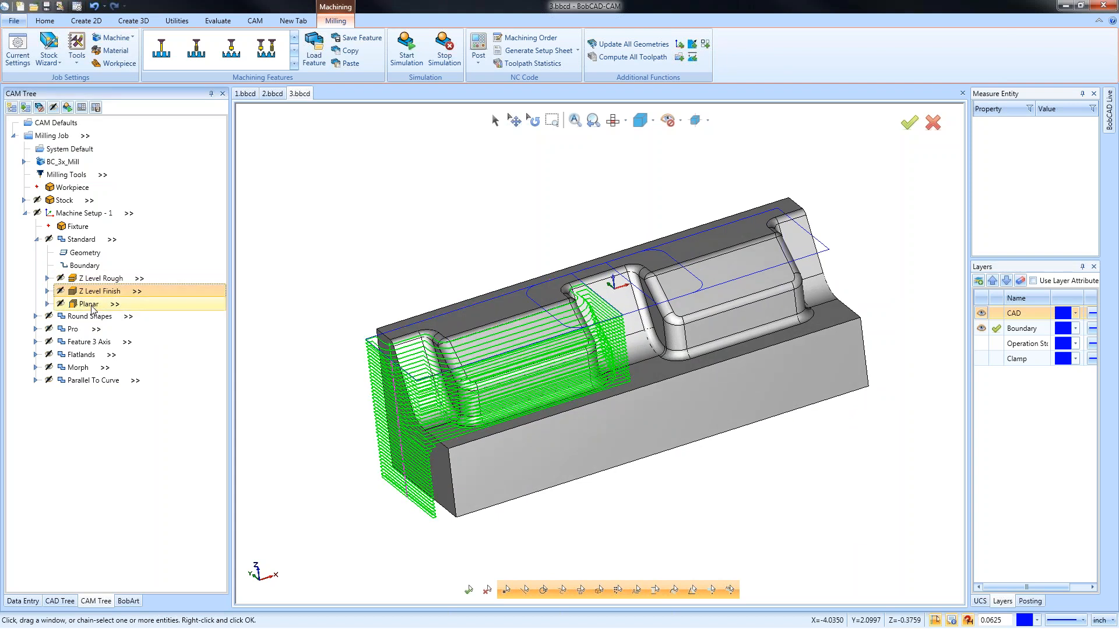
{"action": "left_click", "coordinate": [91, 306]}
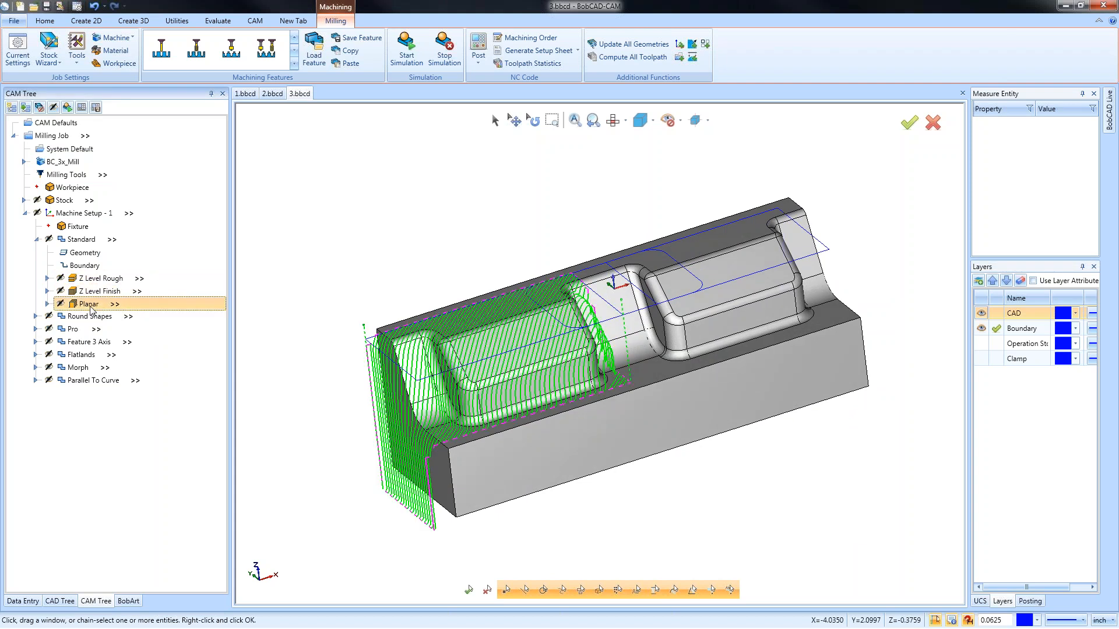
Step: Undo the boundary stretch and reselect the restored outline as the Standard feature's boundary
{"action": "key", "text": "ctrl+z"}
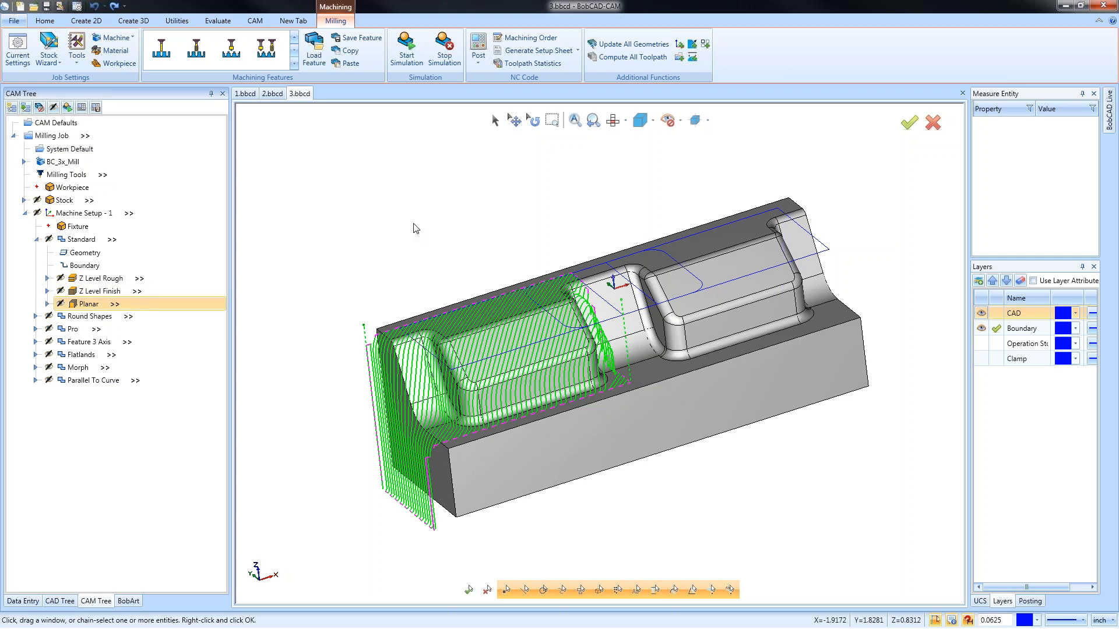
{"action": "right_click", "coordinate": [89, 268]}
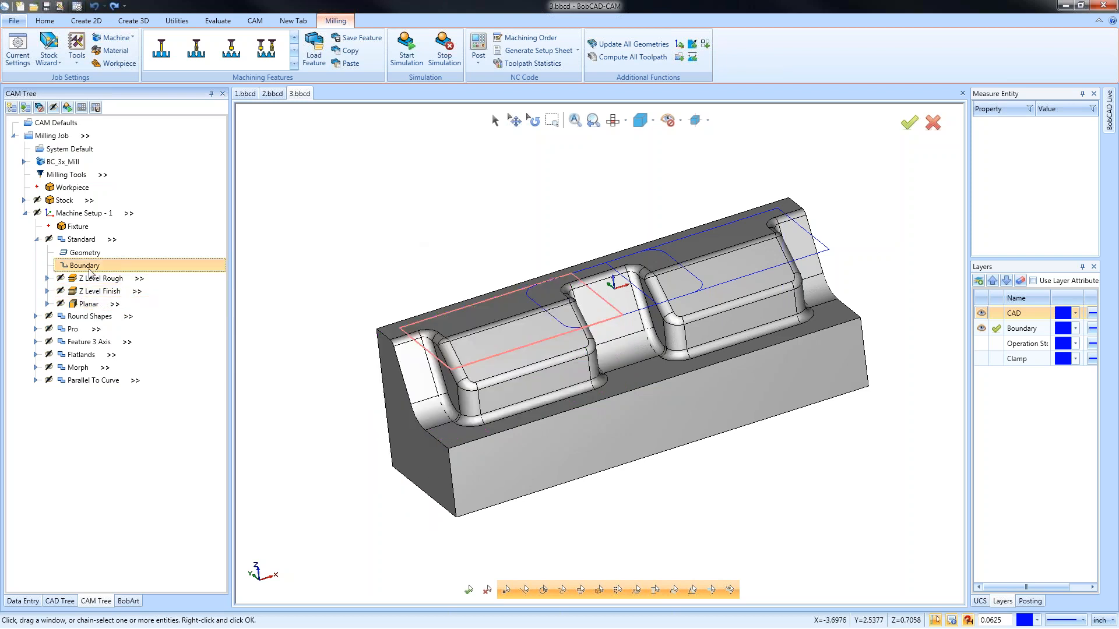
{"action": "left_click", "coordinate": [117, 279]}
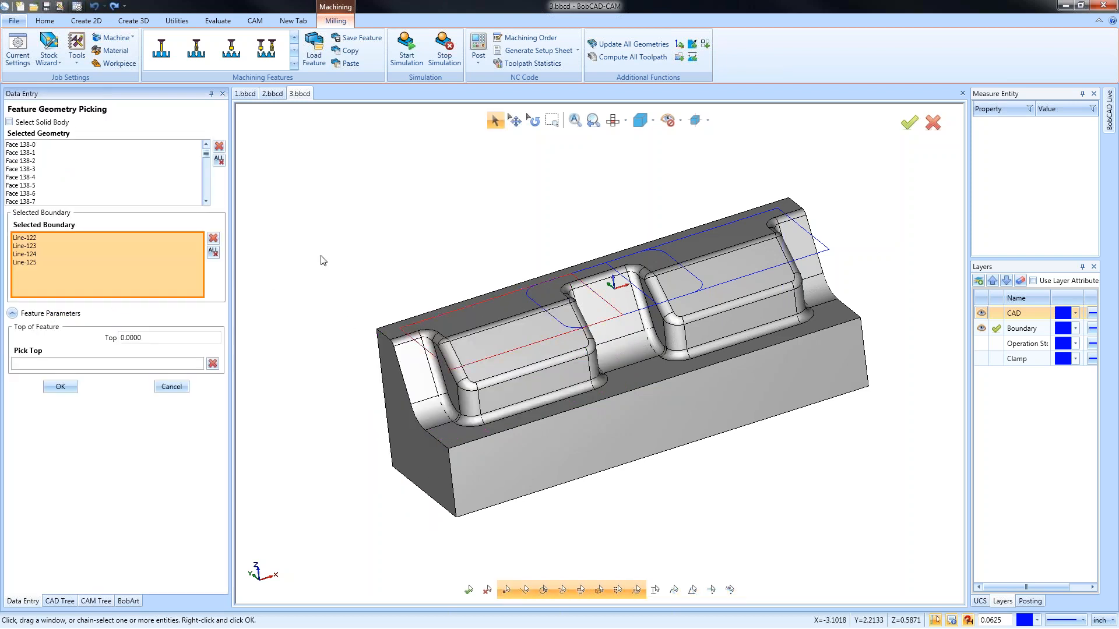
Step: Recompute the Z Level Rough, Z Level Finish and Planar toolpaths of the Standard feature within the original boundary
{"action": "right_click", "coordinate": [97, 279]}
{"action": "left_click", "coordinate": [133, 305]}
{"action": "right_click", "coordinate": [94, 291]}
{"action": "left_click", "coordinate": [133, 318]}
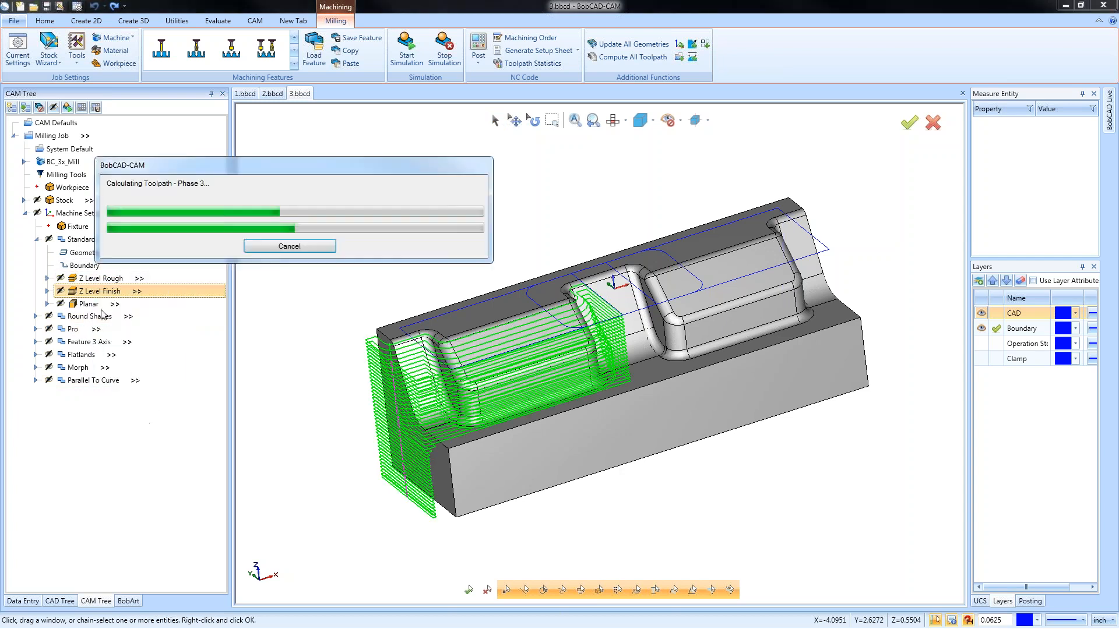
{"action": "right_click", "coordinate": [93, 303]}
{"action": "left_click", "coordinate": [134, 329]}
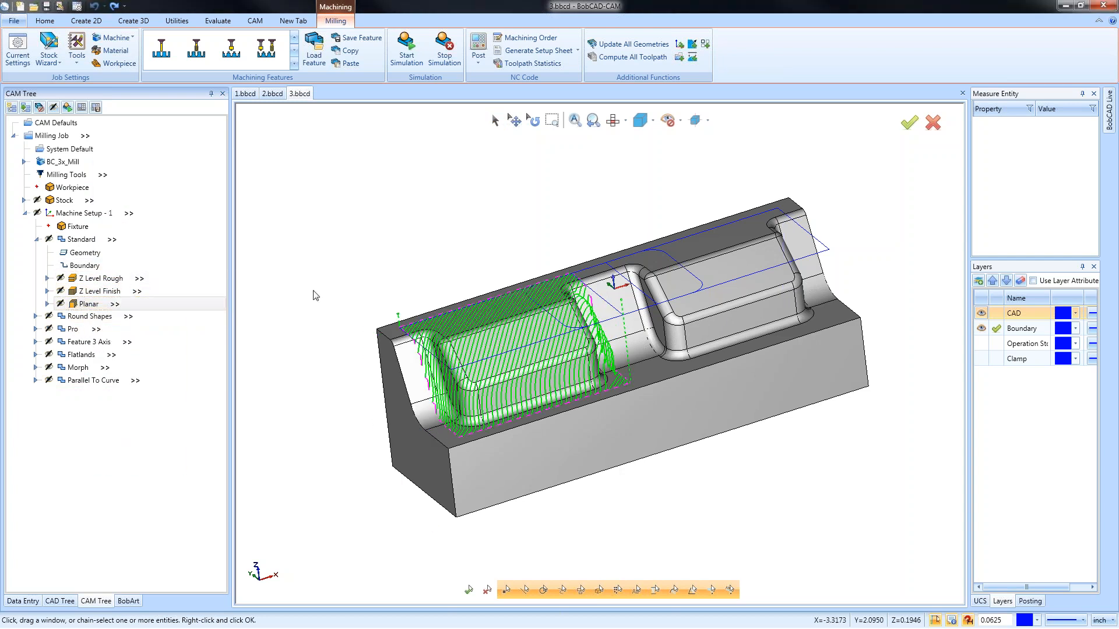
{"action": "middle_click_drag", "start_coordinate": [763, 403], "coordinate": [721, 412]}
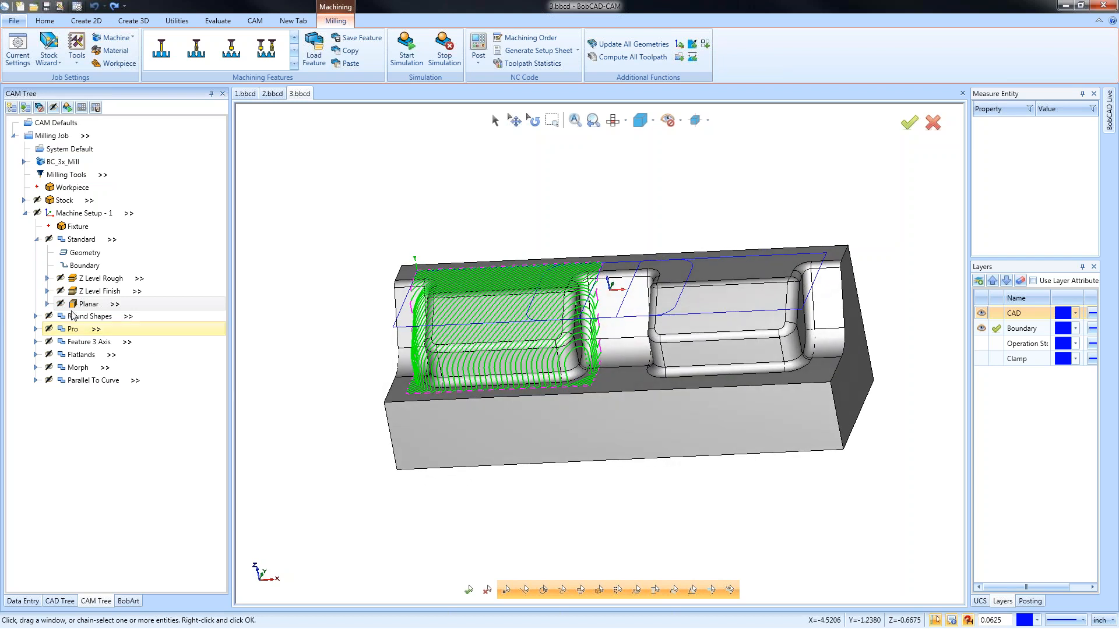
Step: Assign all faces of the part as the Pro feature's geometry
{"action": "left_click", "coordinate": [38, 239]}
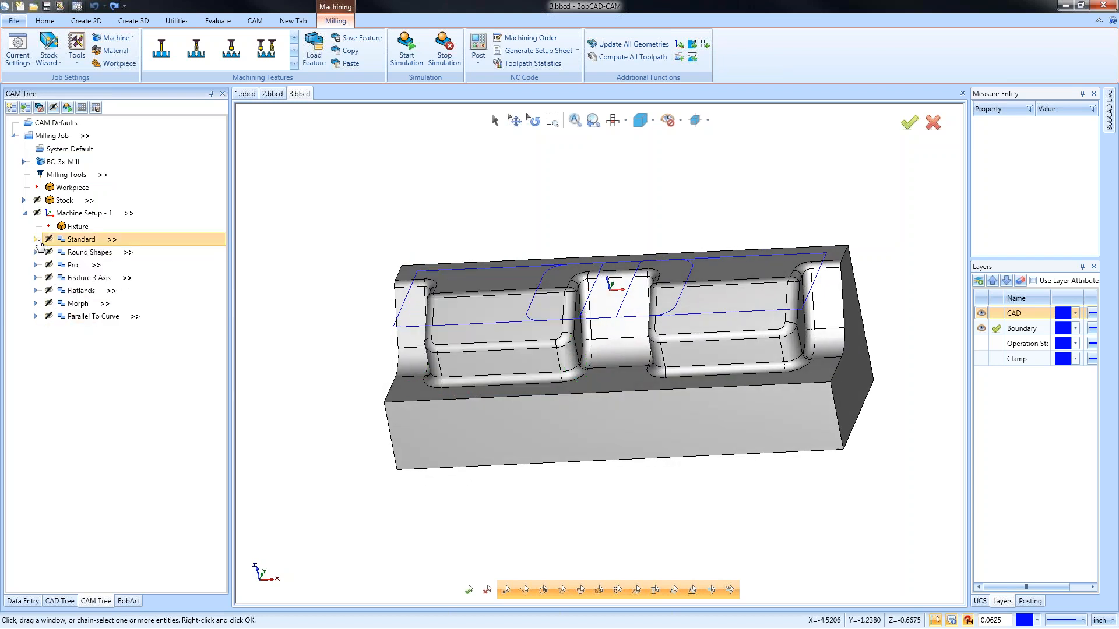
{"action": "left_click", "coordinate": [35, 265]}
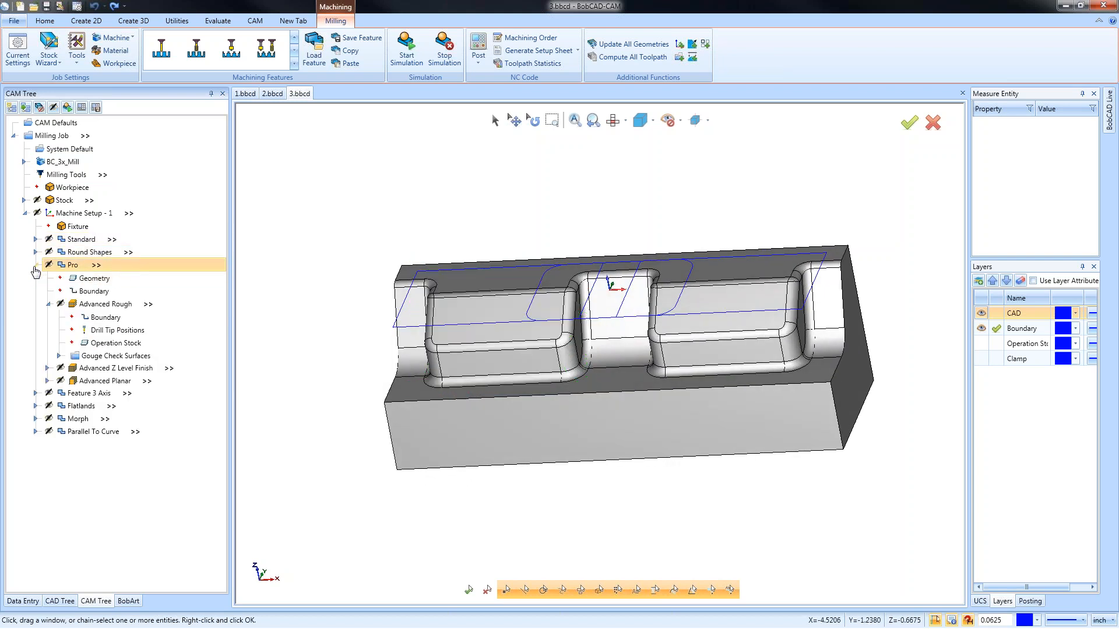
{"action": "double_click", "coordinate": [95, 279]}
{"action": "left_click_drag", "start_coordinate": [335, 183], "coordinate": [907, 551]}
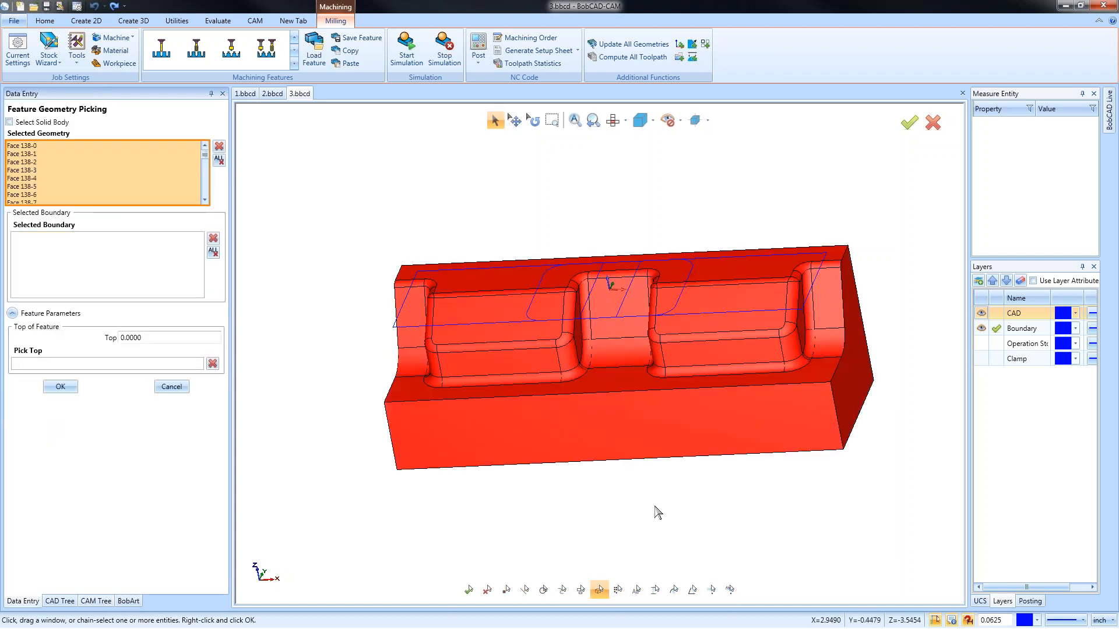
{"action": "left_click", "coordinate": [75, 387]}
Step: Select the chained right-hand rectangular outline as the Pro feature's boundary
{"action": "right_click", "coordinate": [81, 290]}
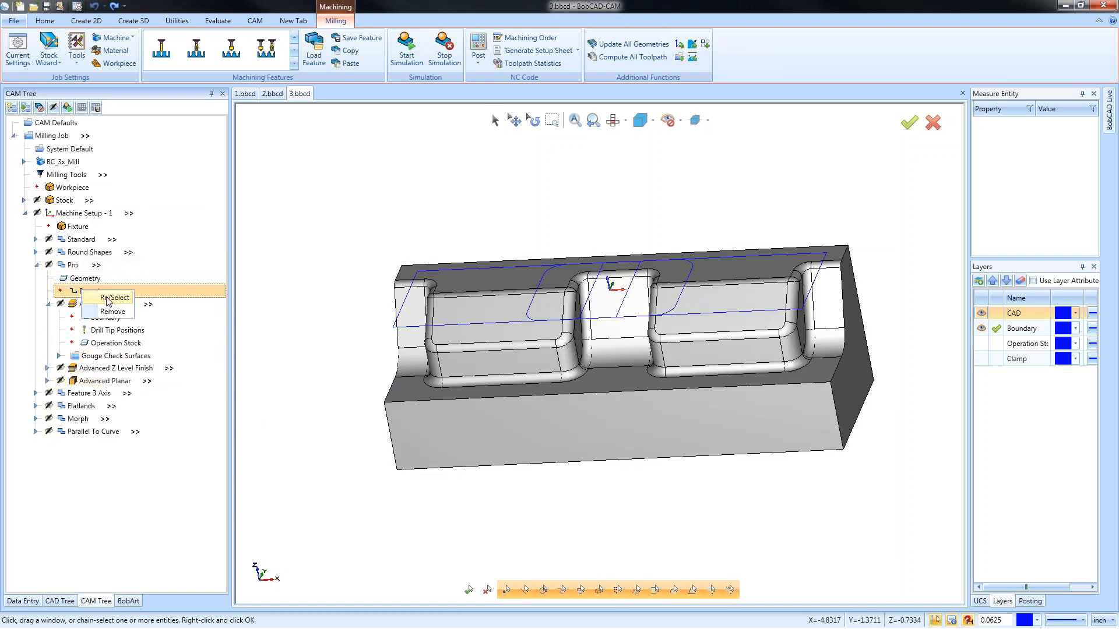
{"action": "left_click", "coordinate": [107, 301]}
{"action": "left_click", "coordinate": [815, 277], "text": "shift"}
{"action": "left_click", "coordinate": [60, 387]}
Step: Make the CAD layer active and hide the Boundary layer
{"action": "left_click", "coordinate": [982, 314]}
{"action": "left_click", "coordinate": [982, 314]}
{"action": "left_click", "coordinate": [982, 328]}
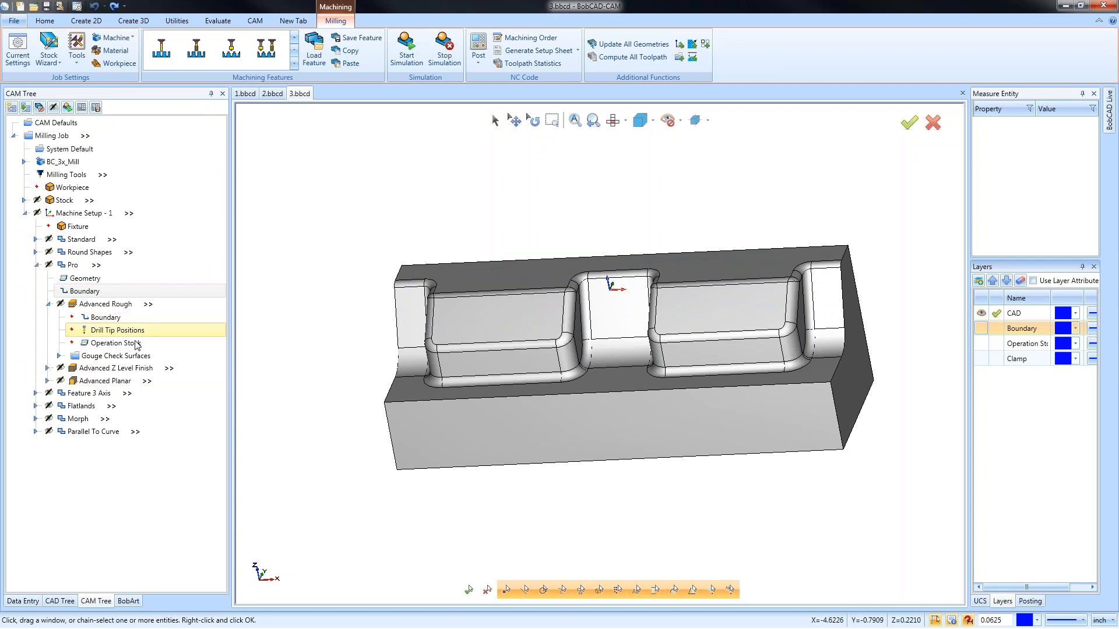
Step: Compute the Pro feature's Advanced Rough, Advanced Z Level Finish and Advanced Planar toolpaths
{"action": "right_click", "coordinate": [96, 304]}
{"action": "left_click", "coordinate": [141, 340]}
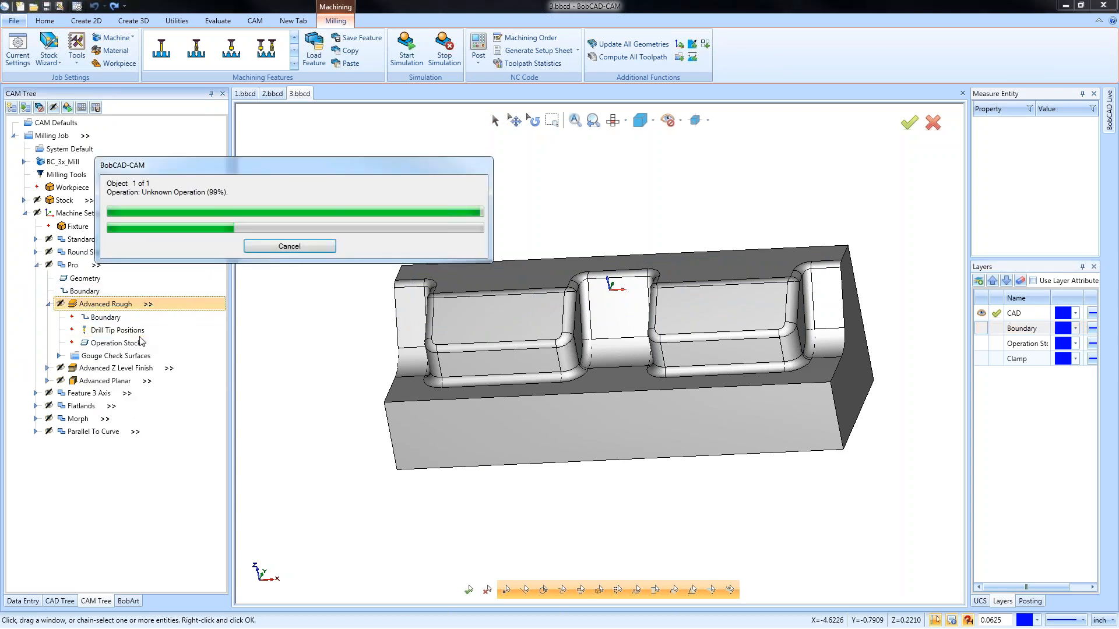
{"action": "left_click", "coordinate": [49, 304]}
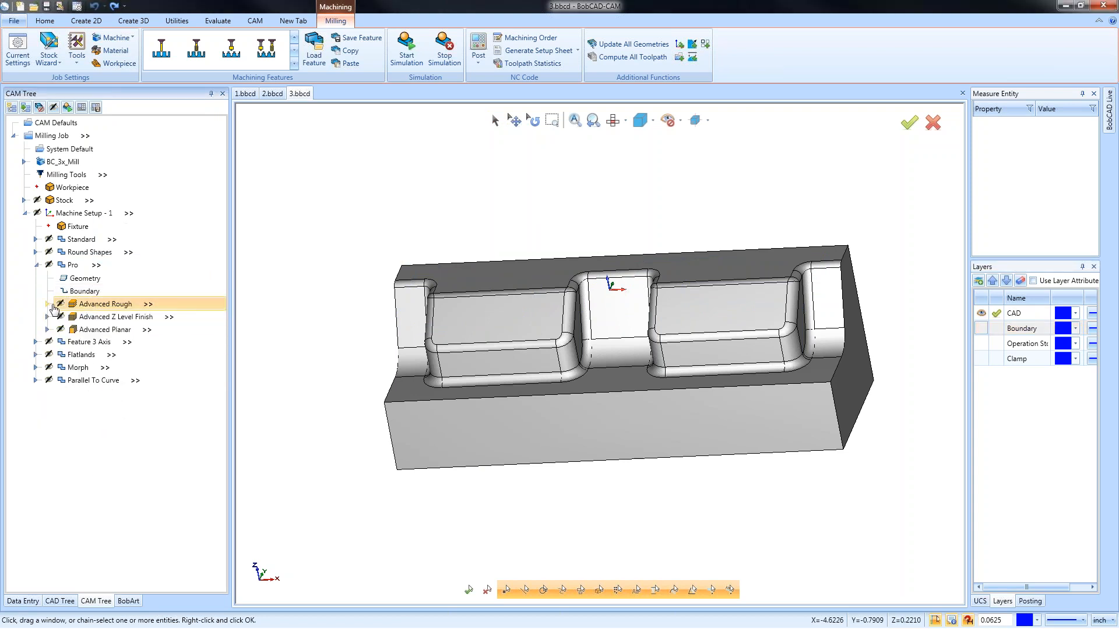
{"action": "right_click", "coordinate": [102, 319]}
{"action": "left_click", "coordinate": [156, 342]}
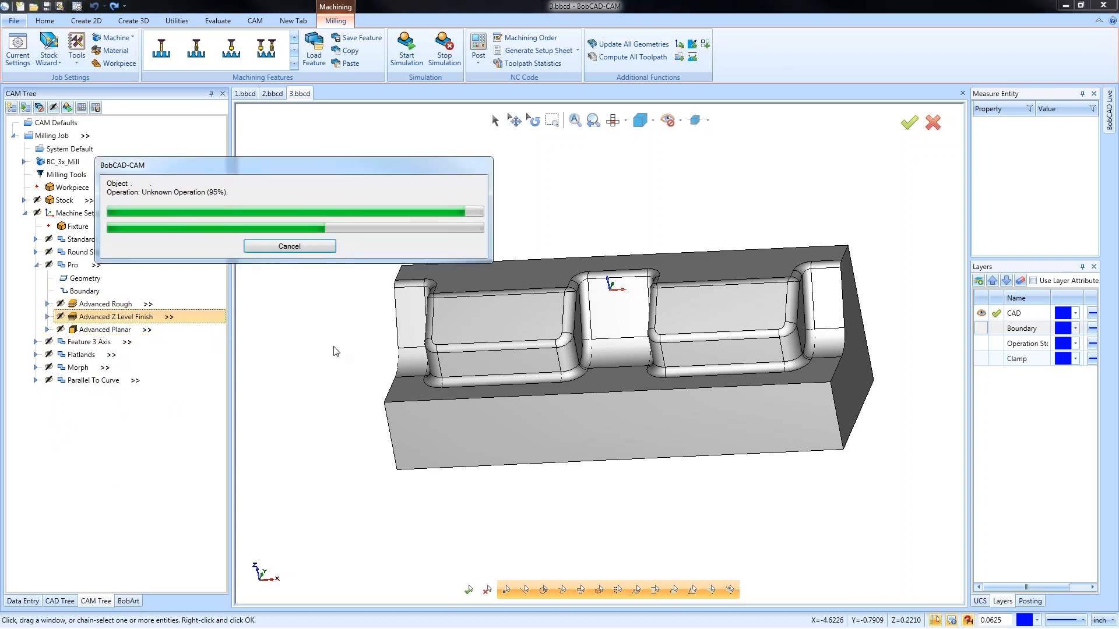
{"action": "right_click", "coordinate": [106, 331]}
{"action": "left_click", "coordinate": [169, 353]}
{"action": "middle_click_drag", "start_coordinate": [364, 364], "coordinate": [536, 377]}
Step: Enable Center Cutting Tool for the plunge entry in the Advanced Rough operation's Leads settings
{"action": "left_click", "coordinate": [104, 305]}
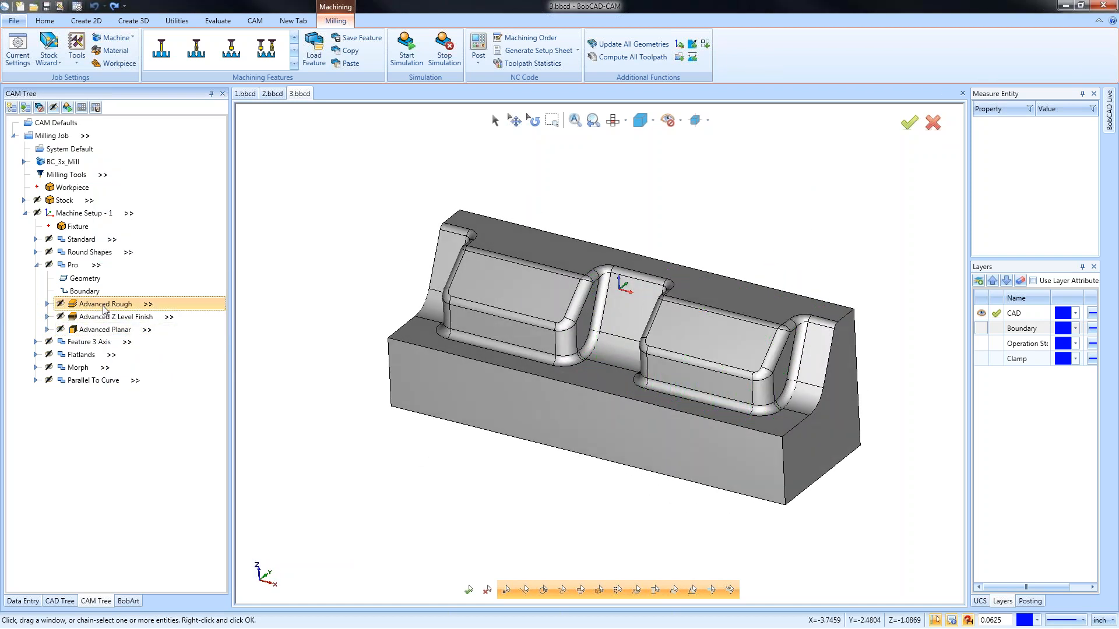
{"action": "double_click", "coordinate": [107, 309]}
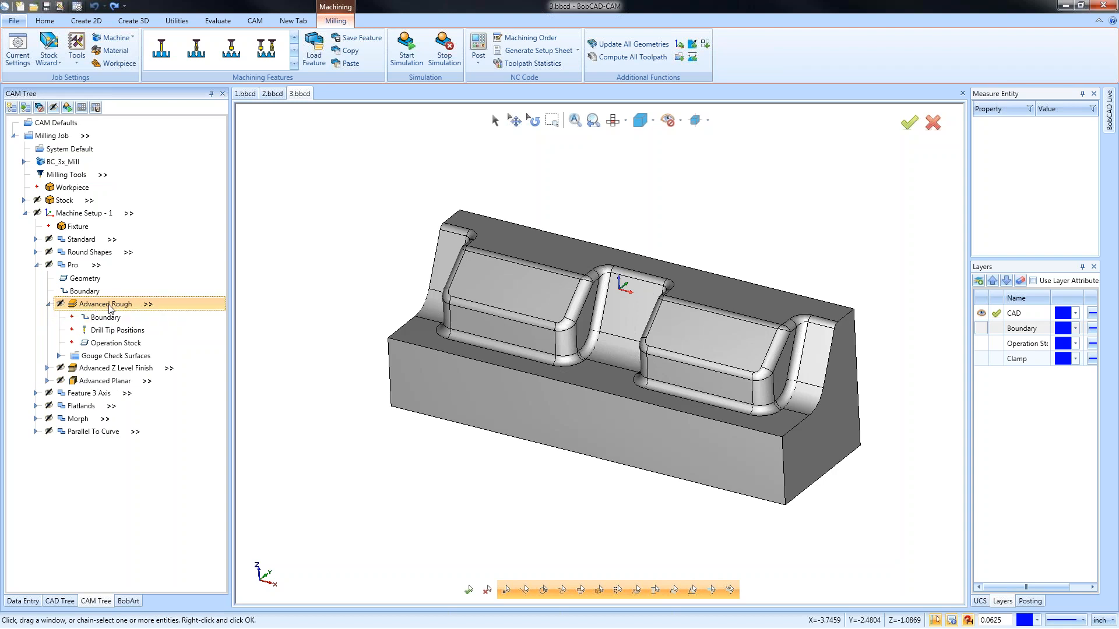
{"action": "right_click", "coordinate": [107, 305]}
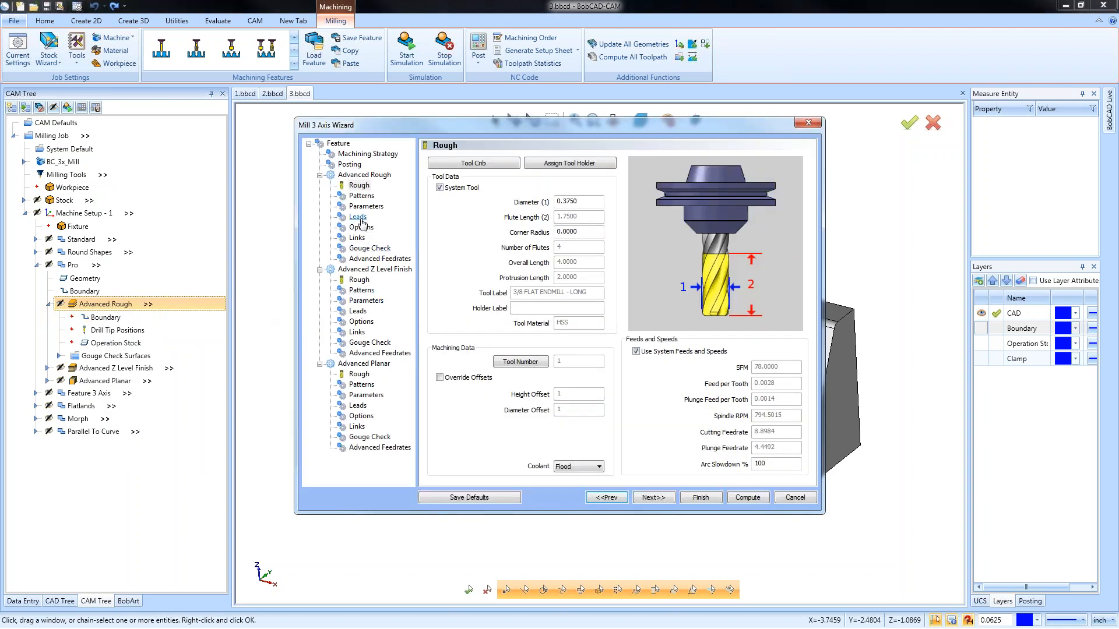
{"action": "left_click", "coordinate": [358, 217]}
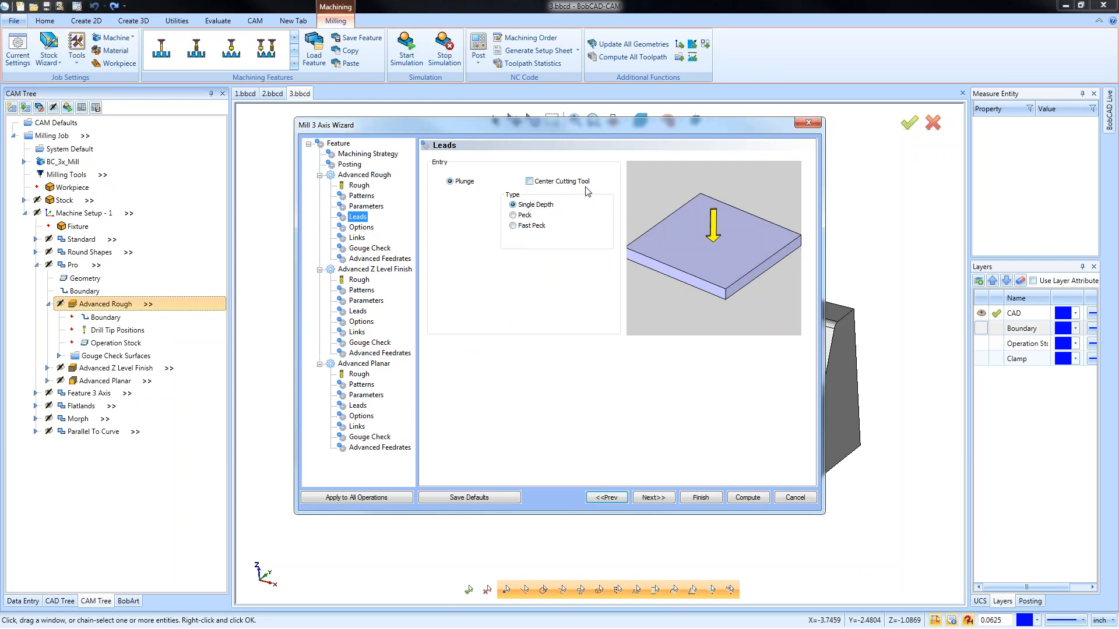
{"action": "left_click", "coordinate": [532, 181]}
{"action": "left_click", "coordinate": [701, 498]}
Step: Recompute the Advanced Rough toolpath and check the Advanced Z Level Finish and Advanced Planar toolpaths on the part
{"action": "right_click", "coordinate": [97, 305]}
{"action": "left_click", "coordinate": [142, 332]}
{"action": "middle_click_drag", "start_coordinate": [394, 357], "coordinate": [524, 405]}
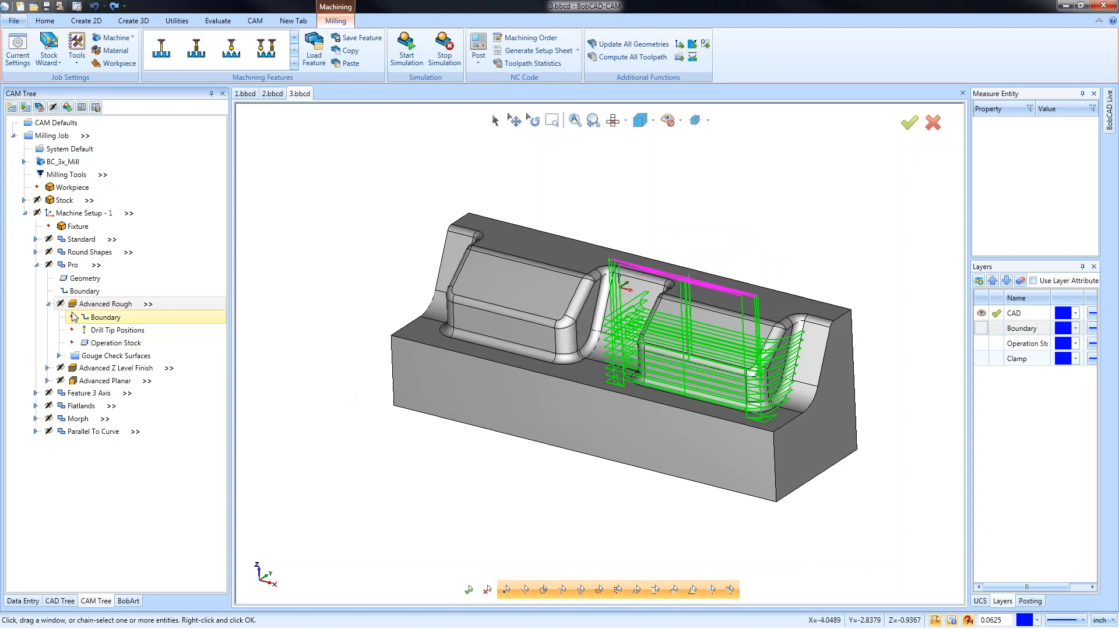
{"action": "left_click", "coordinate": [47, 304]}
{"action": "left_click", "coordinate": [97, 318]}
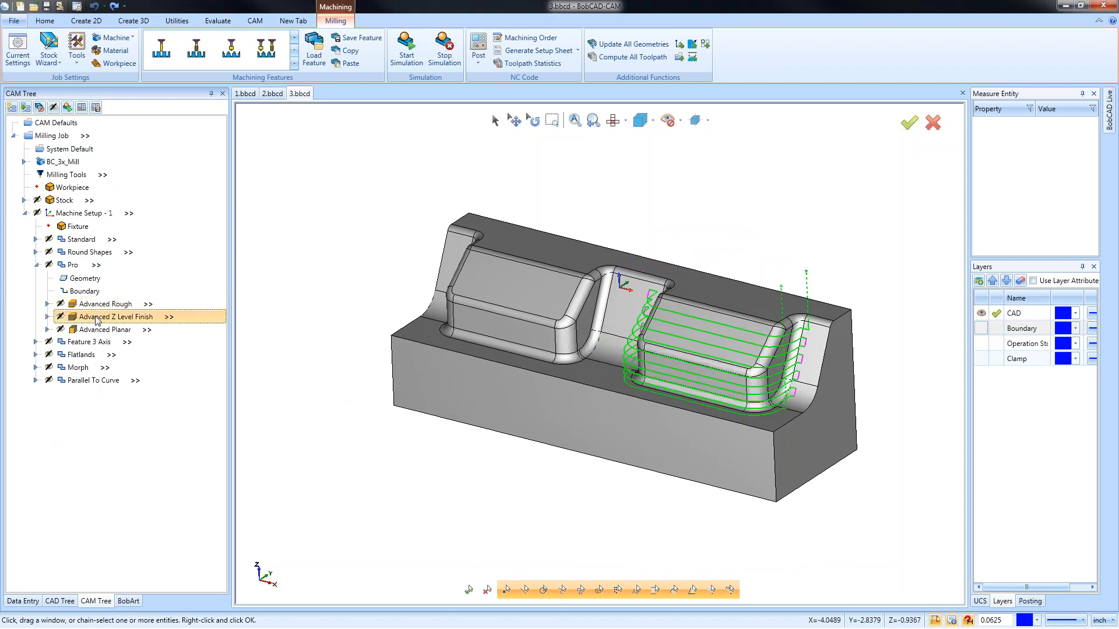
{"action": "left_click", "coordinate": [102, 331]}
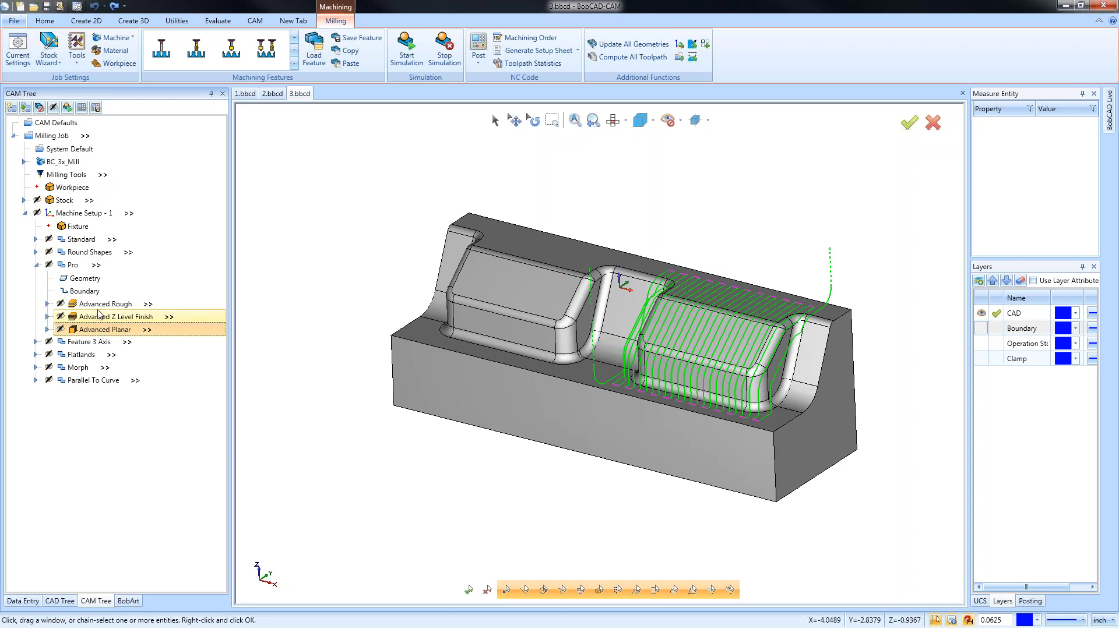
Step: Open the Advanced Rough operation for editing and review its Parameters, Leads and Options settings
{"action": "right_click", "coordinate": [99, 306]}
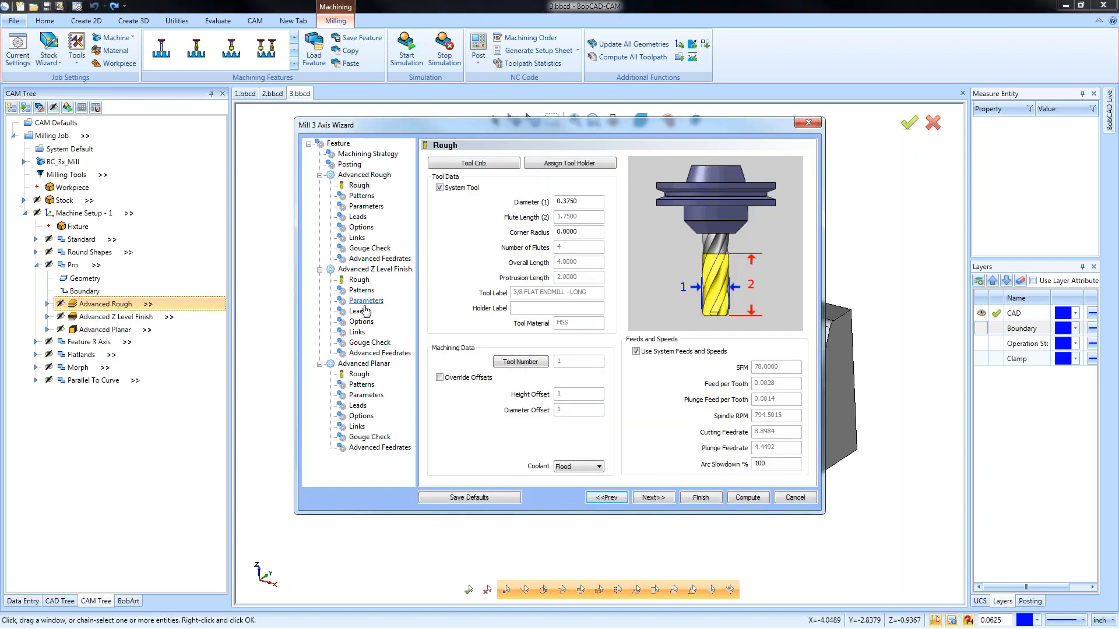
{"action": "left_click", "coordinate": [358, 229]}
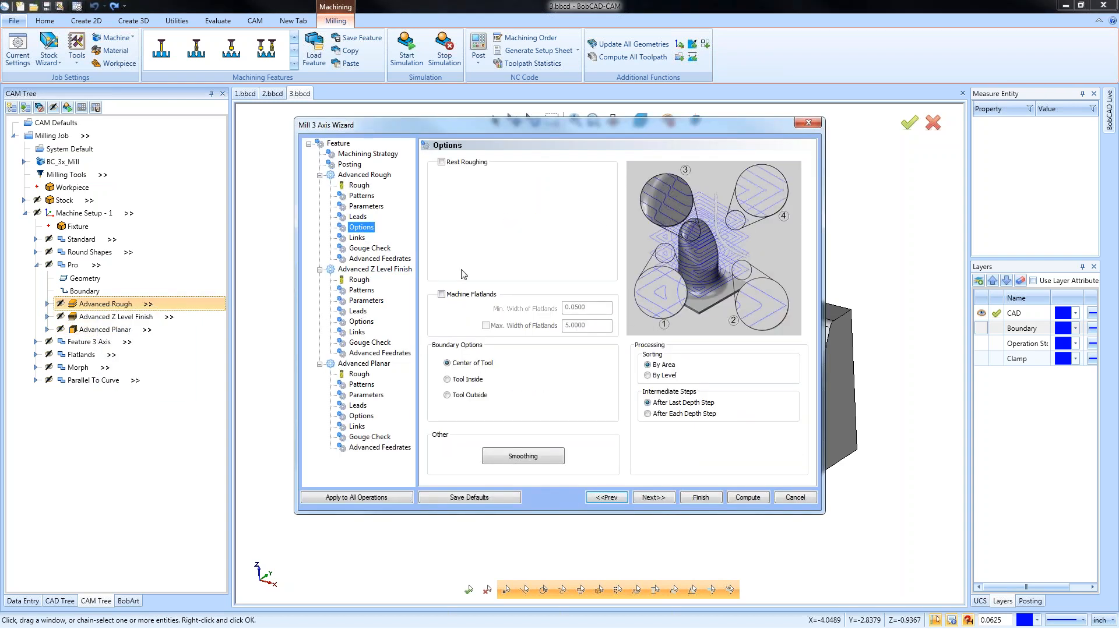
{"action": "left_click", "coordinate": [367, 207]}
{"action": "left_click", "coordinate": [358, 218]}
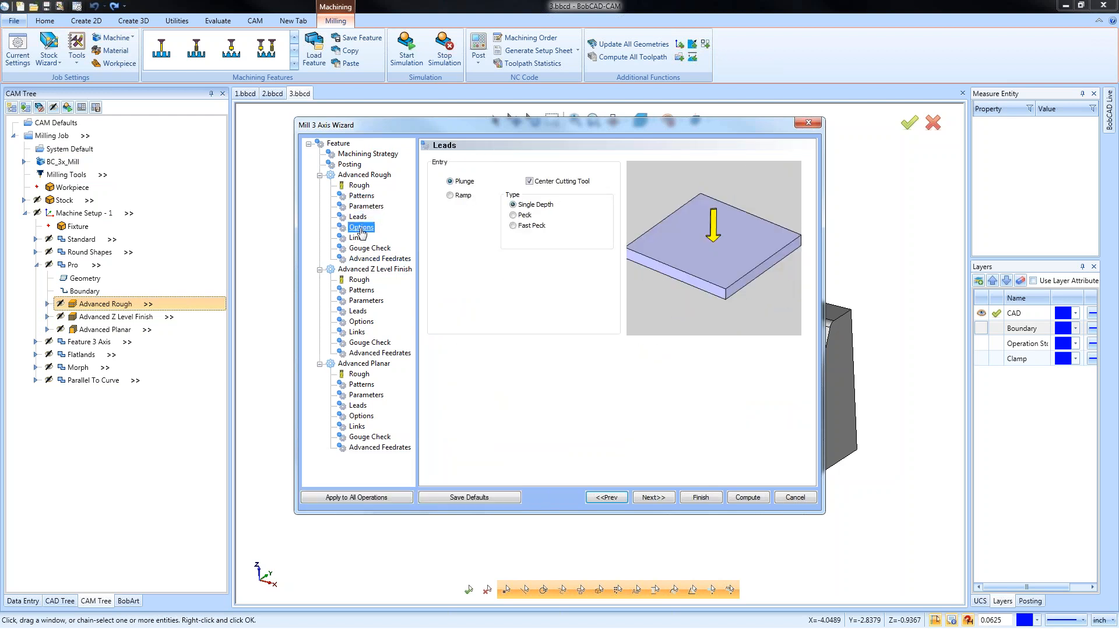
{"action": "left_click", "coordinate": [361, 228]}
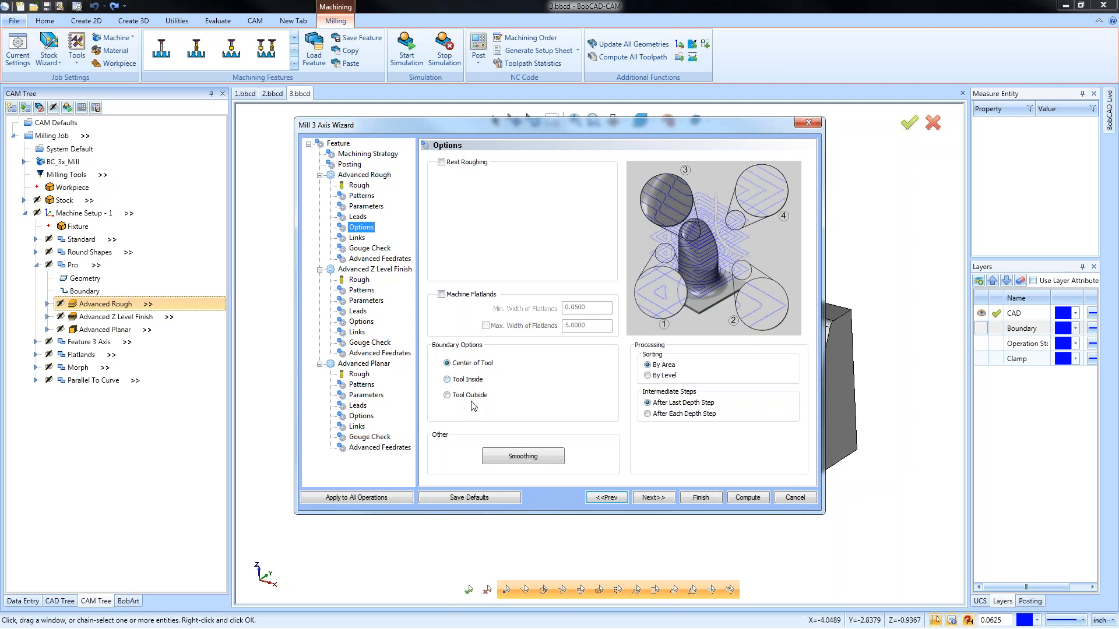
Step: Try the Tool Inside, Tool Outside and Center of Tool boundary options for Advanced Rough, checking the offset value
{"action": "left_click", "coordinate": [447, 380]}
{"action": "left_click_drag", "start_coordinate": [589, 411], "coordinate": [543, 412]}
{"action": "left_click", "coordinate": [447, 396]}
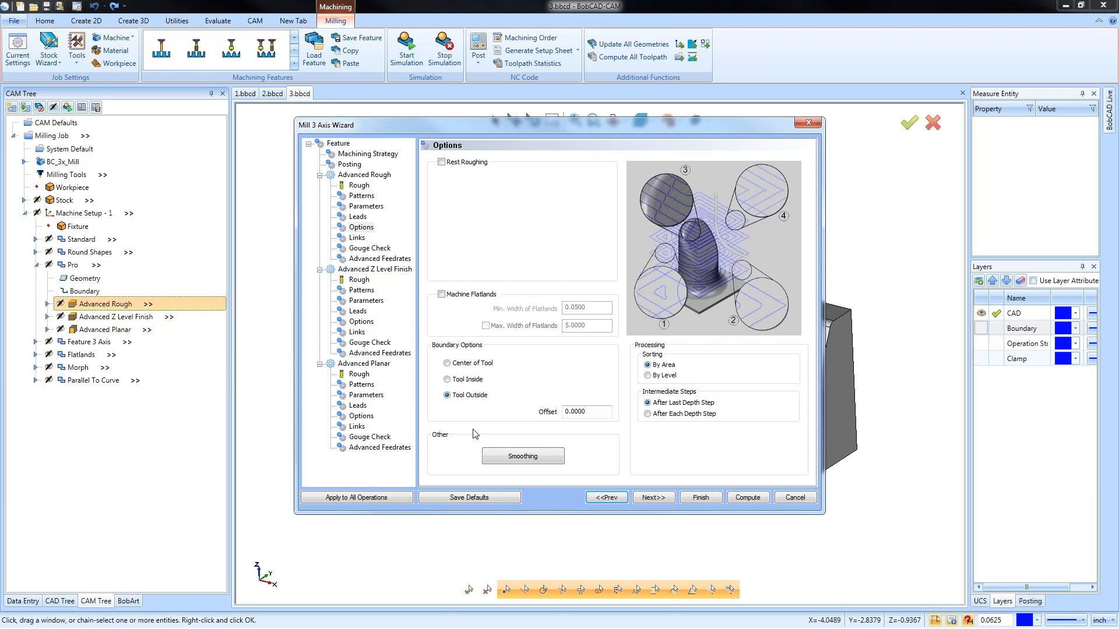
{"action": "left_click_drag", "start_coordinate": [601, 412], "coordinate": [519, 412]}
{"action": "left_click", "coordinate": [448, 363]}
Step: Apply the Tool Inside boundary option to all operations and check it in the Advanced Z Level Finish options
{"action": "left_click", "coordinate": [447, 379]}
{"action": "left_click", "coordinate": [371, 500]}
{"action": "left_click", "coordinate": [361, 322]}
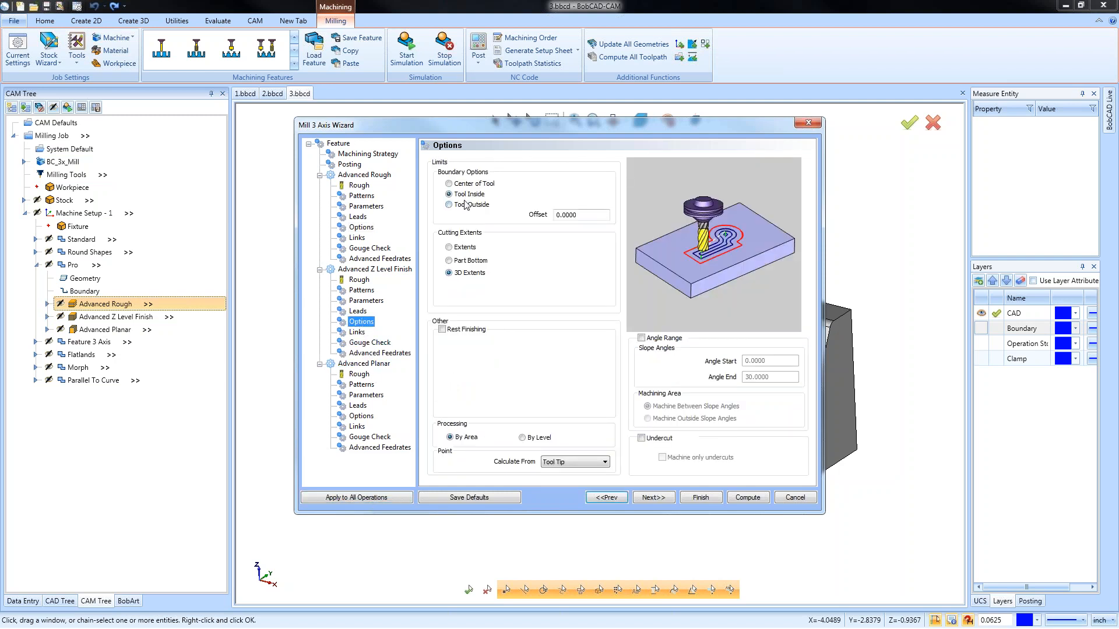
Step: Check the Advanced Planar boundary options, finish editing the operations and recompute the Advanced Rough toolpath
{"action": "left_click", "coordinate": [366, 394]}
{"action": "left_click", "coordinate": [361, 416]}
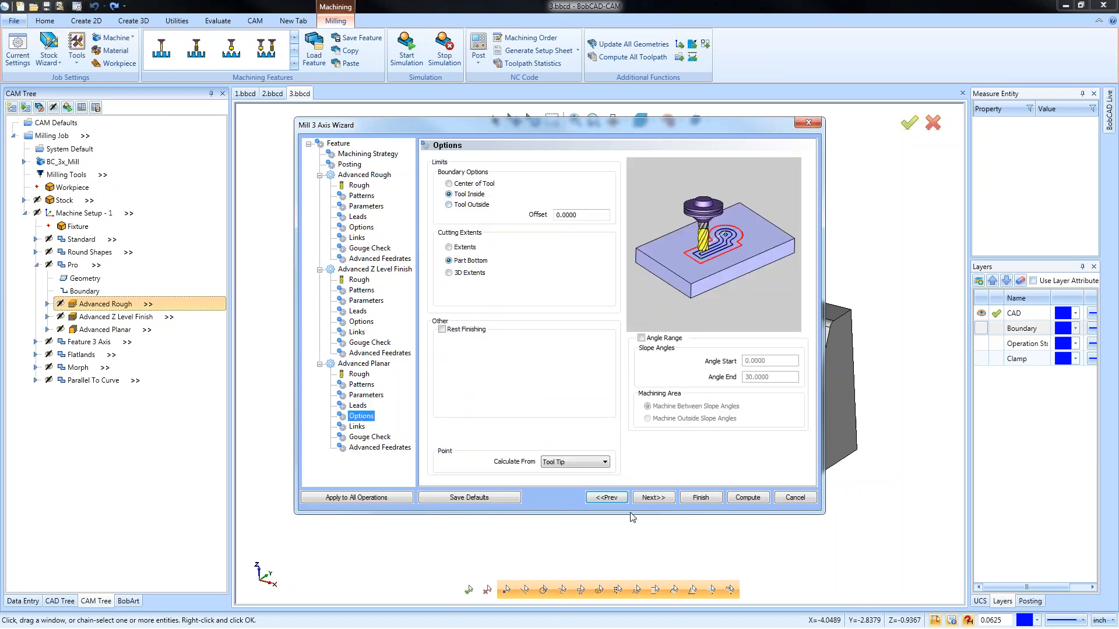
{"action": "left_click", "coordinate": [701, 497]}
{"action": "left_click", "coordinate": [105, 305]}
{"action": "right_click", "coordinate": [104, 305]}
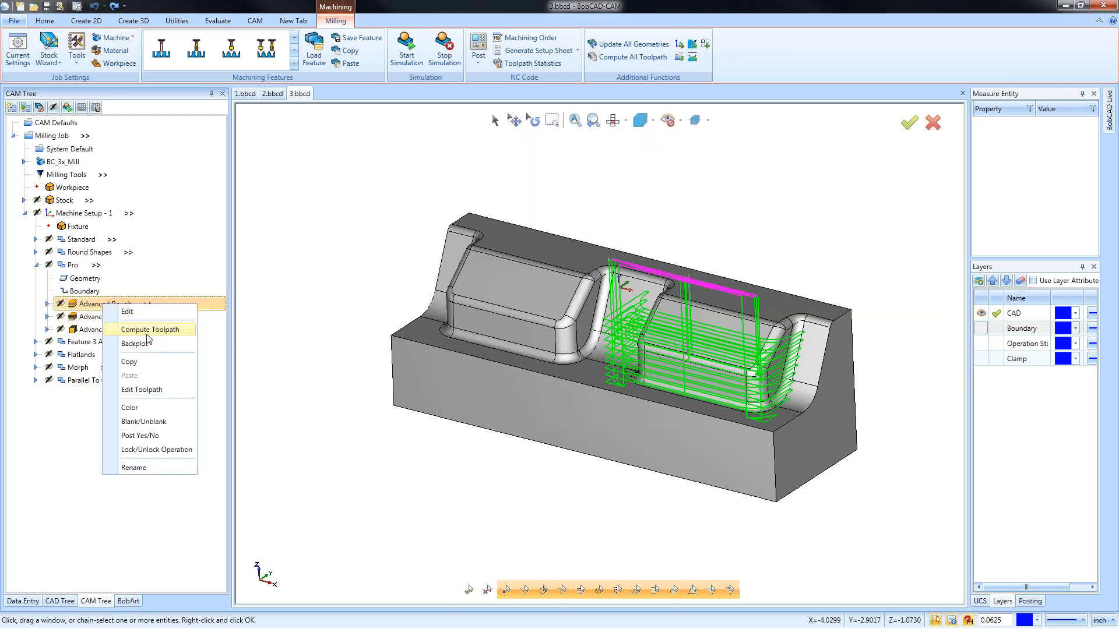
{"action": "left_click", "coordinate": [148, 331]}
{"action": "middle_click_drag", "start_coordinate": [616, 432], "coordinate": [650, 395]}
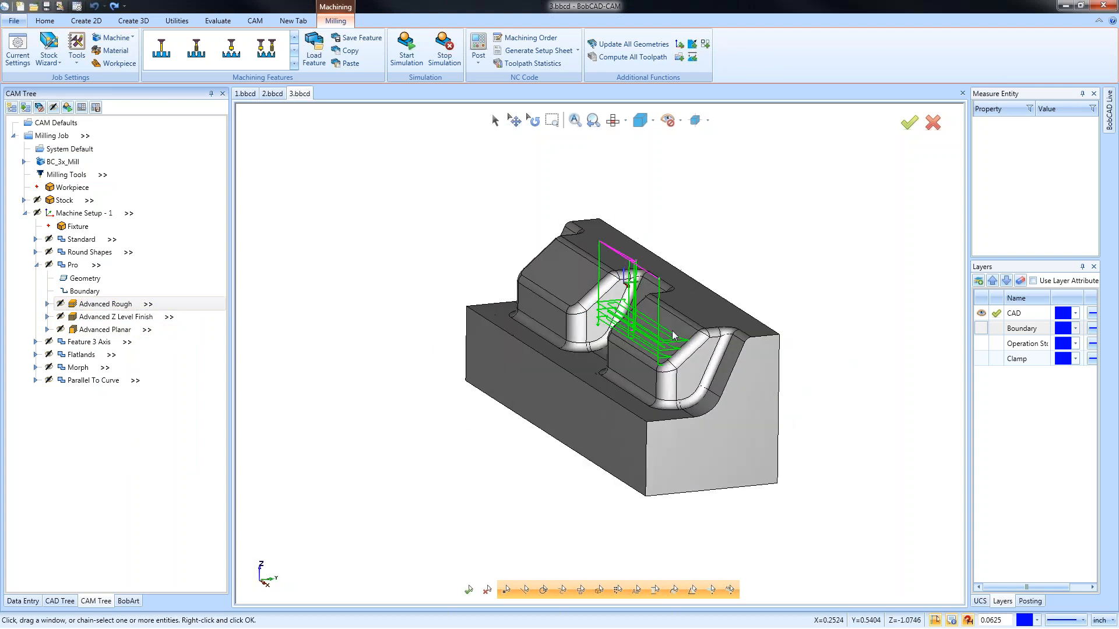
Step: Recompute the Advanced Z Level Finish and Advanced Planar toolpaths of the Pro feature and inspect them on the part
{"action": "left_click", "coordinate": [122, 319]}
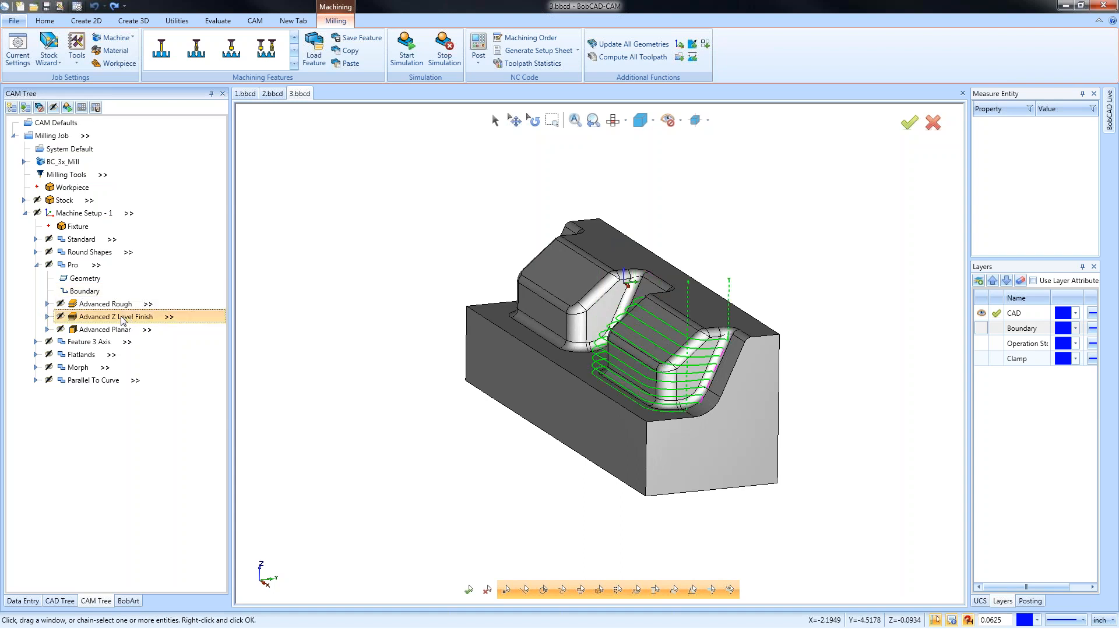
{"action": "right_click", "coordinate": [121, 319]}
{"action": "left_click", "coordinate": [154, 342]}
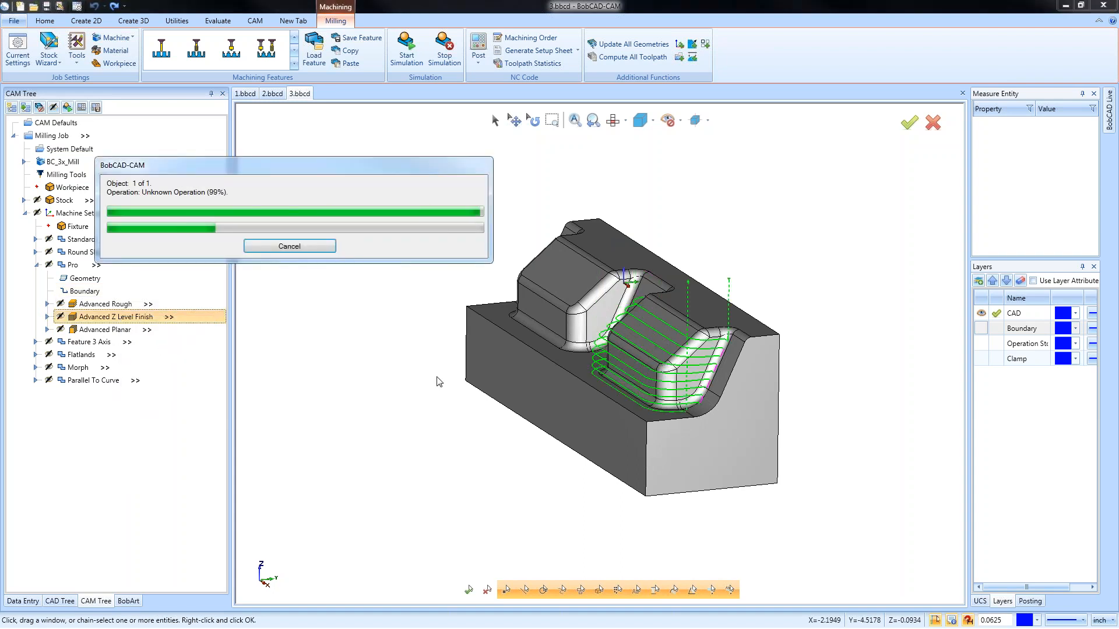
{"action": "middle_click_drag", "start_coordinate": [439, 381], "coordinate": [525, 419]}
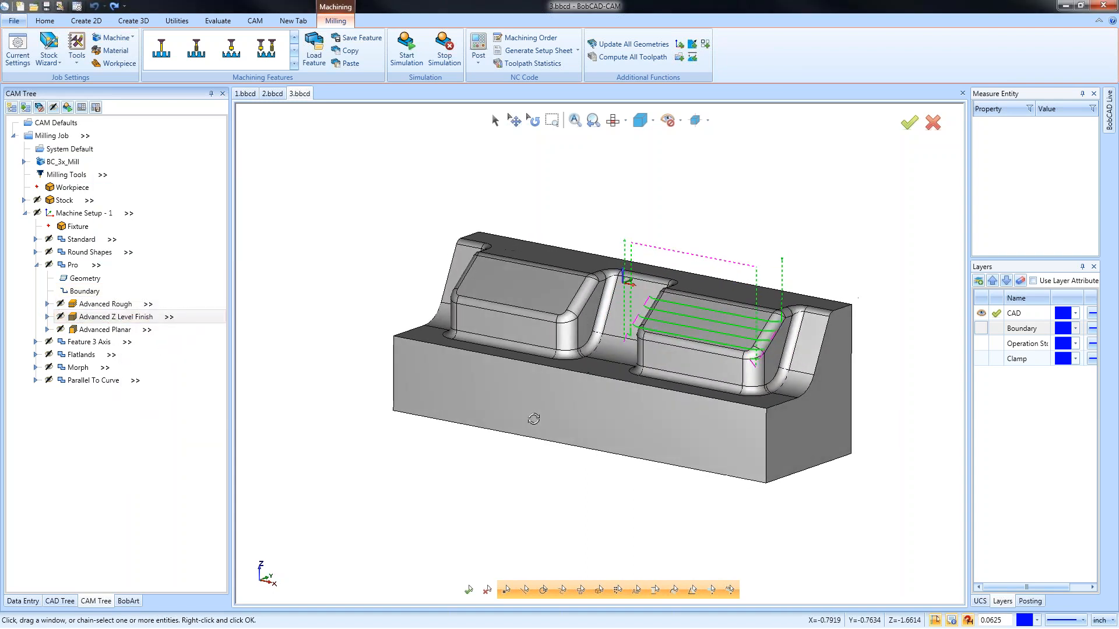
{"action": "right_click", "coordinate": [99, 330]}
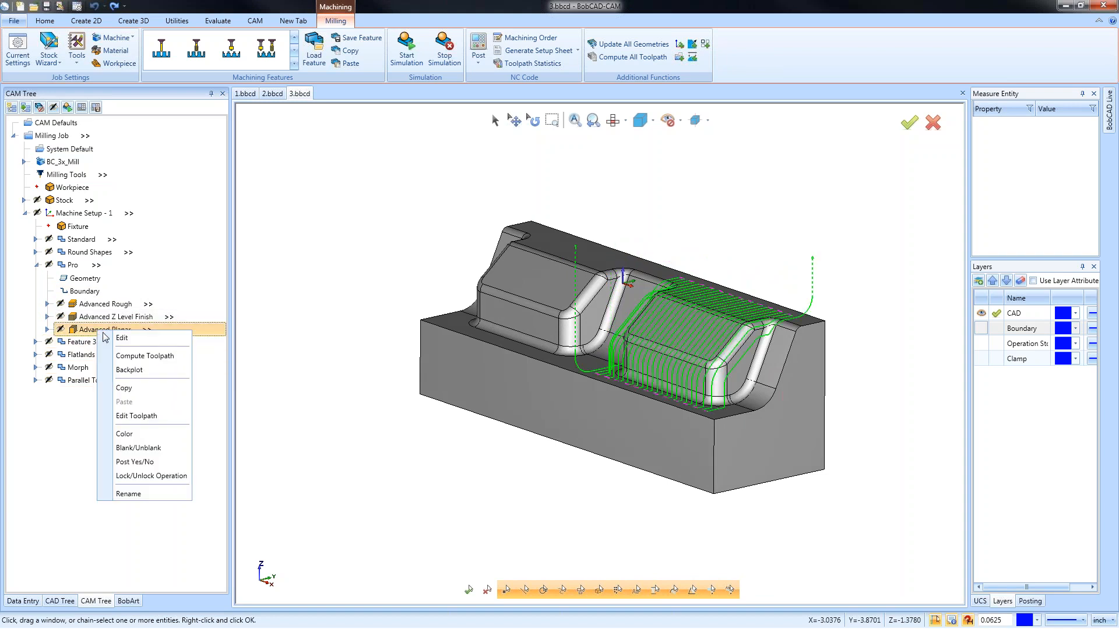
{"action": "left_click", "coordinate": [145, 355]}
{"action": "middle_click_drag", "start_coordinate": [522, 380], "coordinate": [528, 429]}
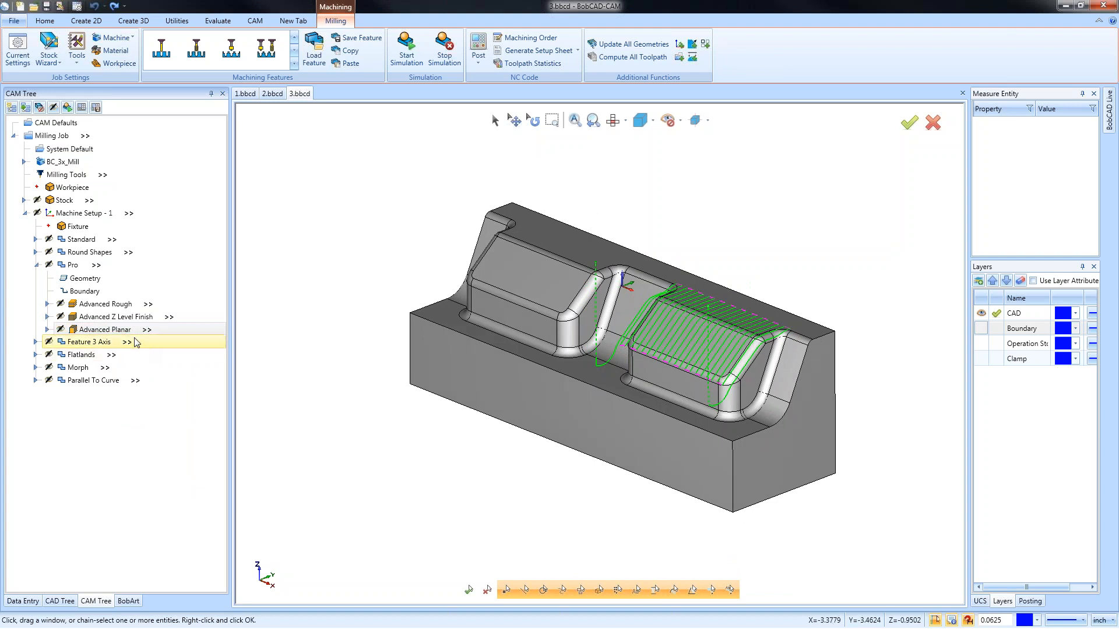
Step: Set the Advanced Rough boundary option to Tool Outside, apply it to all operations and compute the toolpaths
{"action": "right_click", "coordinate": [106, 309]}
{"action": "left_click", "coordinate": [143, 318]}
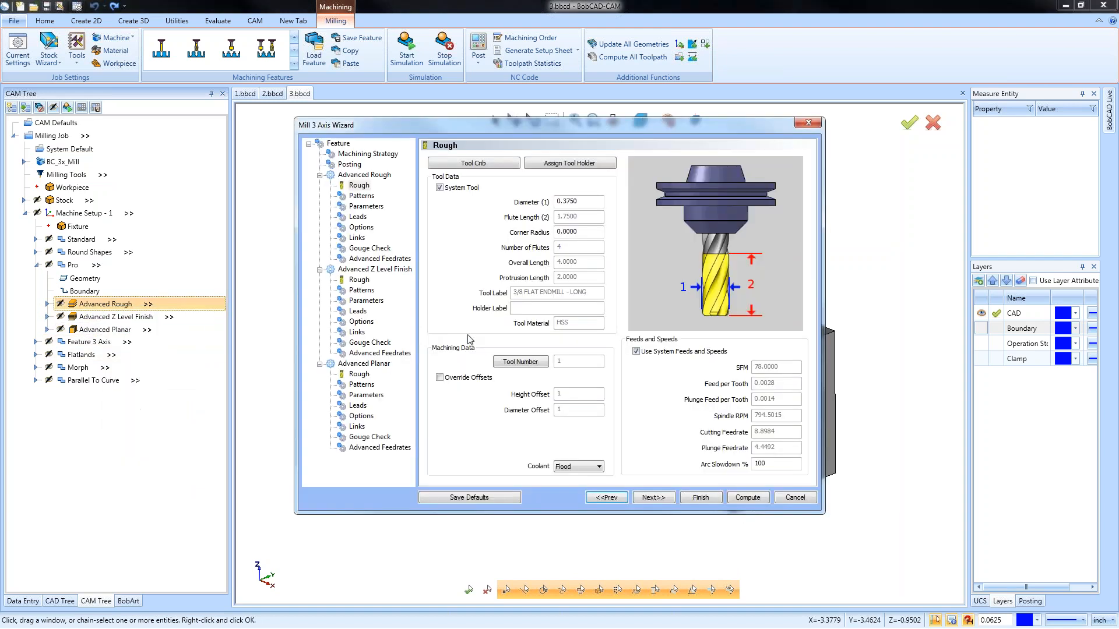
{"action": "left_click", "coordinate": [365, 229]}
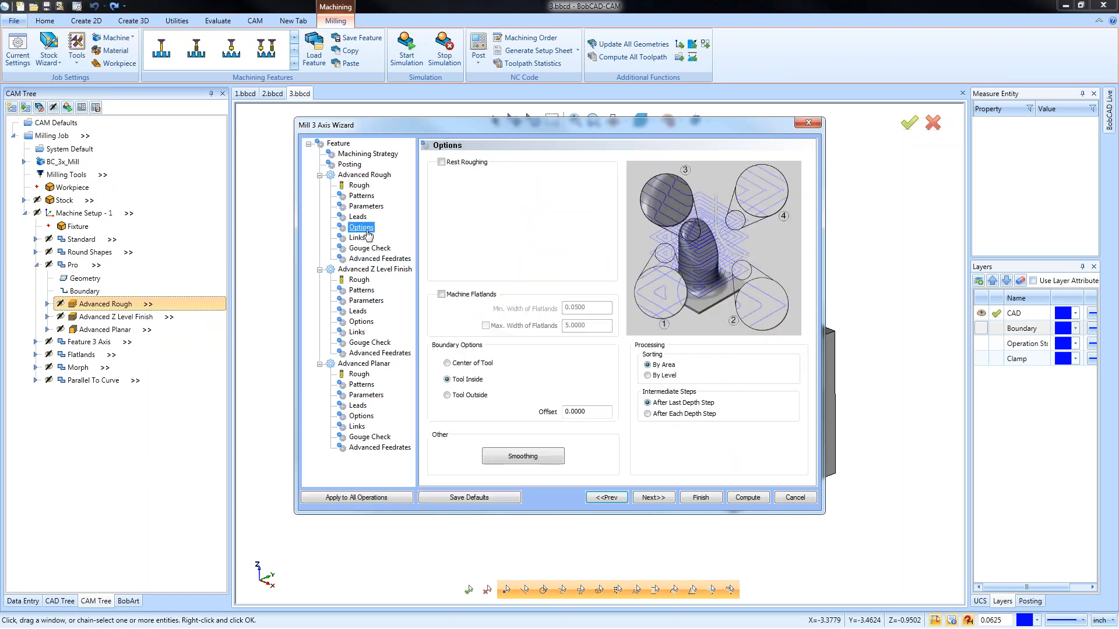
{"action": "left_click", "coordinate": [447, 396]}
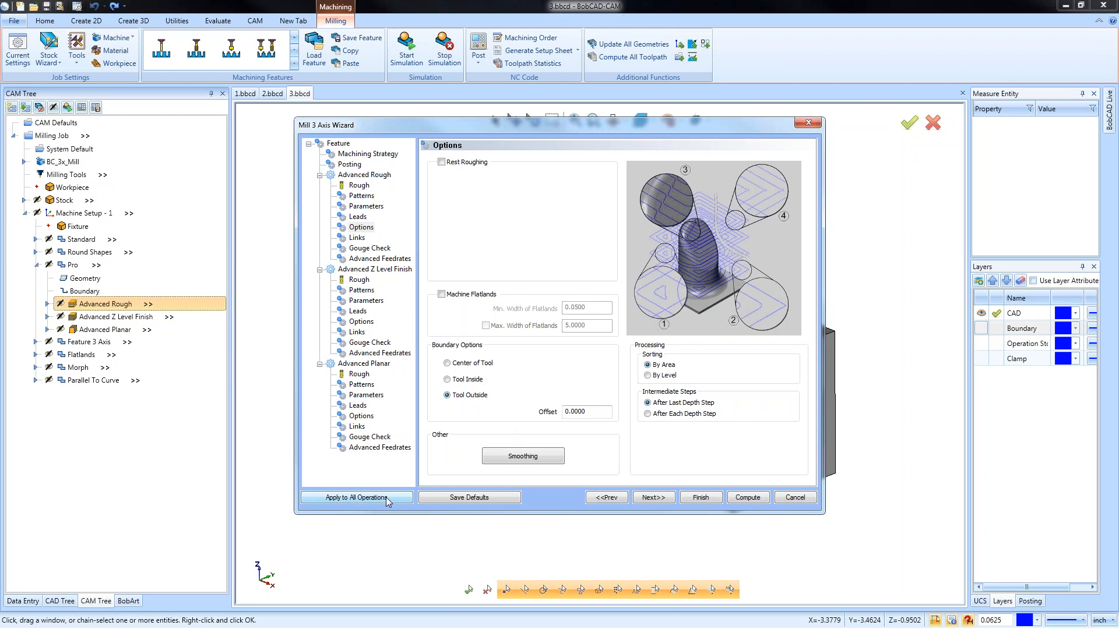
{"action": "left_click", "coordinate": [748, 498]}
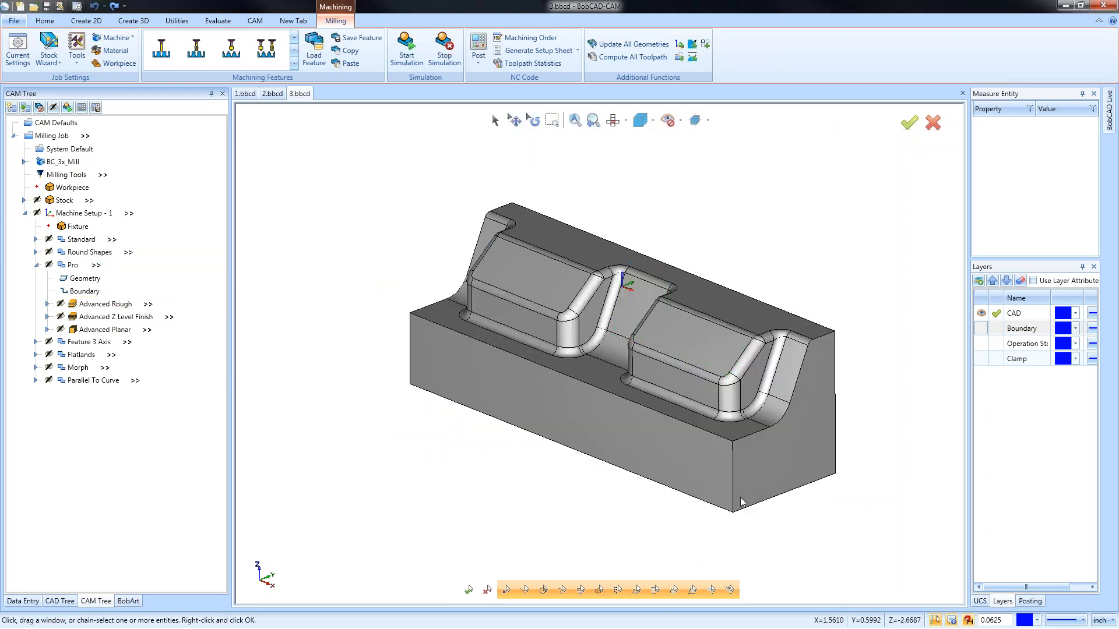
Step: Inspect the three Pro toolpaths from several angles and compare the Advanced Planar one with the Boundary layer geometry
{"action": "left_click", "coordinate": [135, 305]}
{"action": "middle_click_drag", "start_coordinate": [548, 419], "coordinate": [672, 442]}
{"action": "left_click", "coordinate": [134, 318]}
{"action": "left_click", "coordinate": [105, 330]}
{"action": "middle_click_drag", "start_coordinate": [728, 402], "coordinate": [729, 399]}
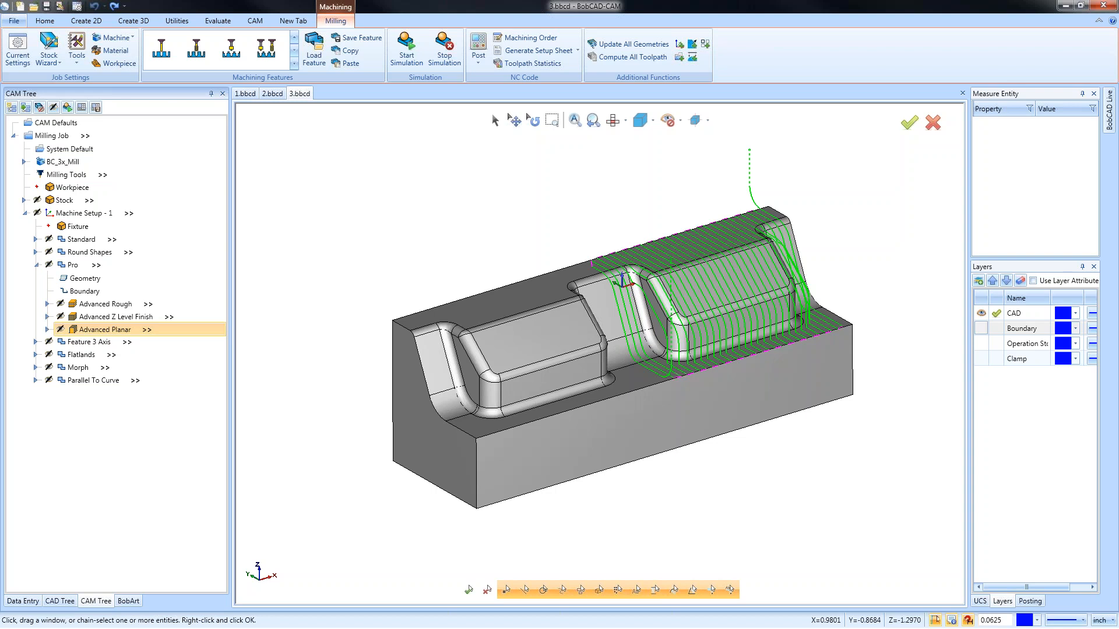
{"action": "middle_click_drag", "start_coordinate": [730, 373], "coordinate": [578, 410]}
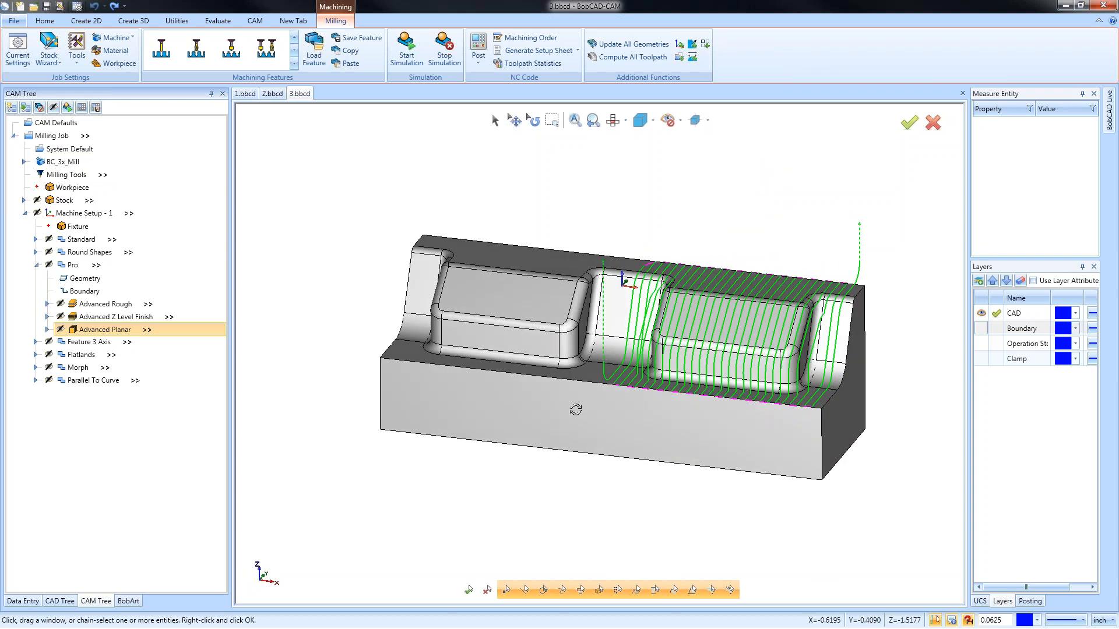
{"action": "left_click", "coordinate": [981, 328]}
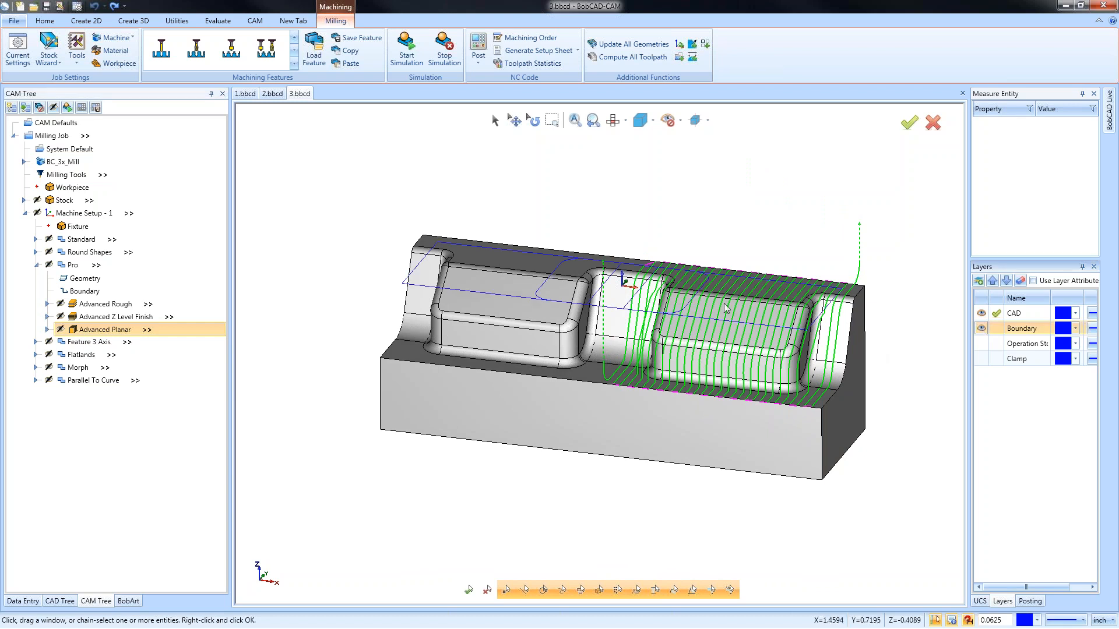
{"action": "left_click", "coordinate": [982, 328]}
Step: Replace the Pro feature's boundary lines with the large sloped face of the raised block nearer the +X end
{"action": "right_click", "coordinate": [86, 290]}
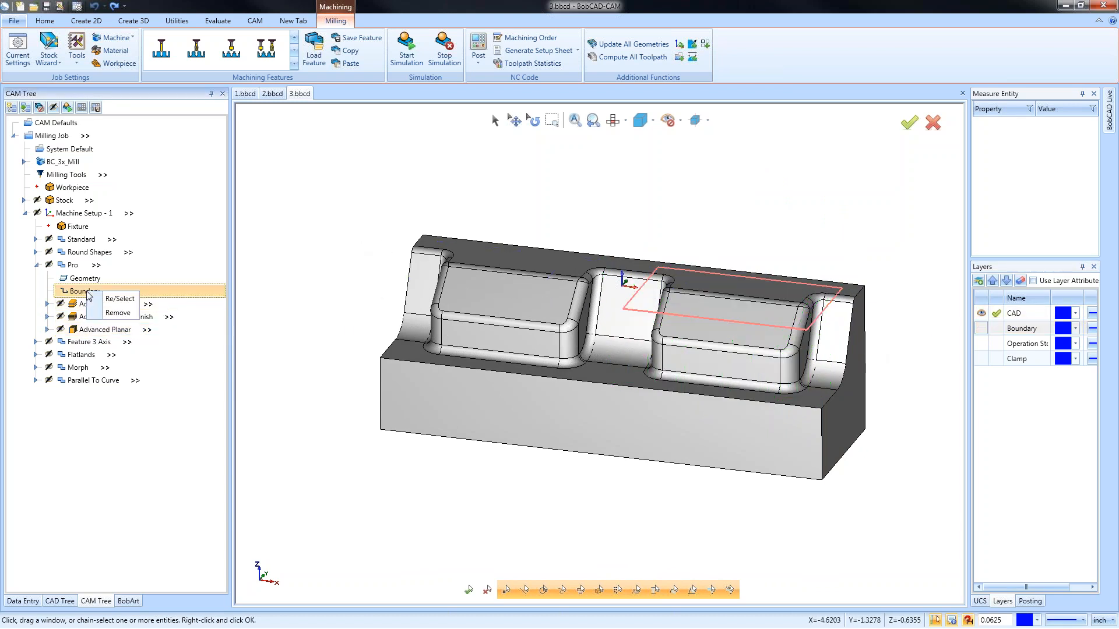
{"action": "left_click", "coordinate": [118, 314]}
{"action": "right_click", "coordinate": [86, 291]}
{"action": "left_click", "coordinate": [119, 299]}
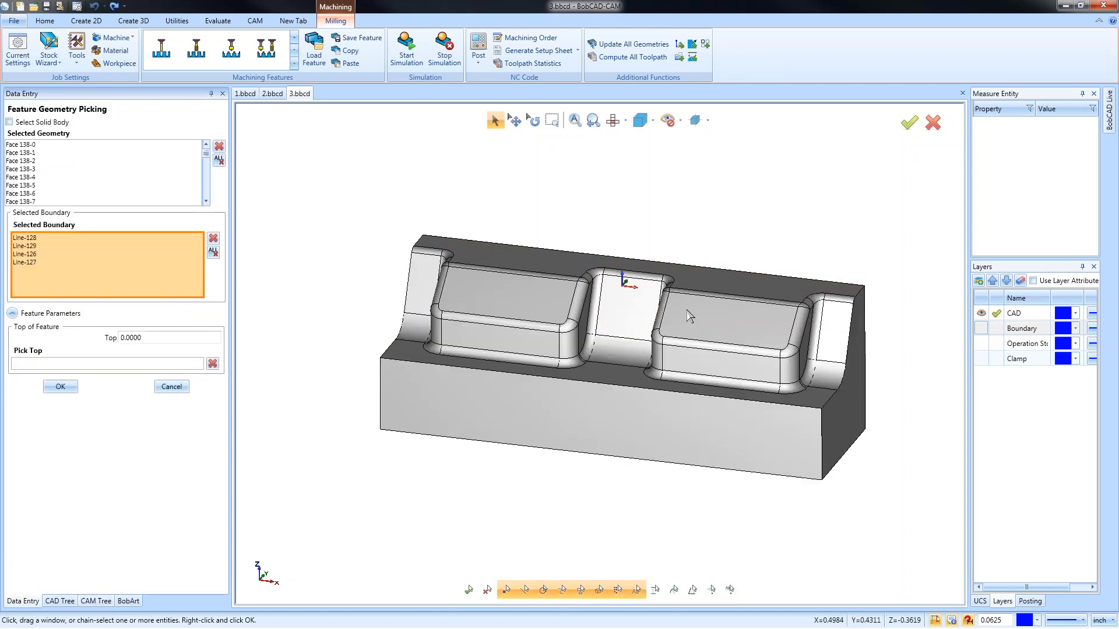
{"action": "left_click", "coordinate": [708, 324]}
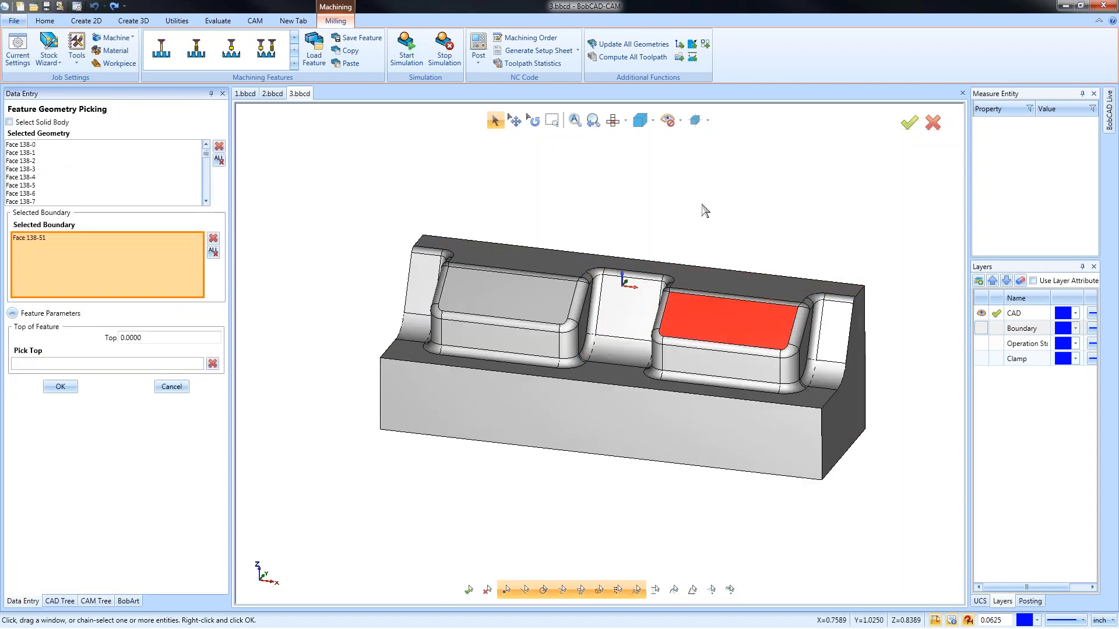
{"action": "left_click", "coordinate": [61, 387]}
Step: Recompute the Advanced Rough, Advanced Z Level Finish and Advanced Planar toolpaths with the face boundary
{"action": "right_click", "coordinate": [104, 304]}
{"action": "left_click", "coordinate": [155, 332]}
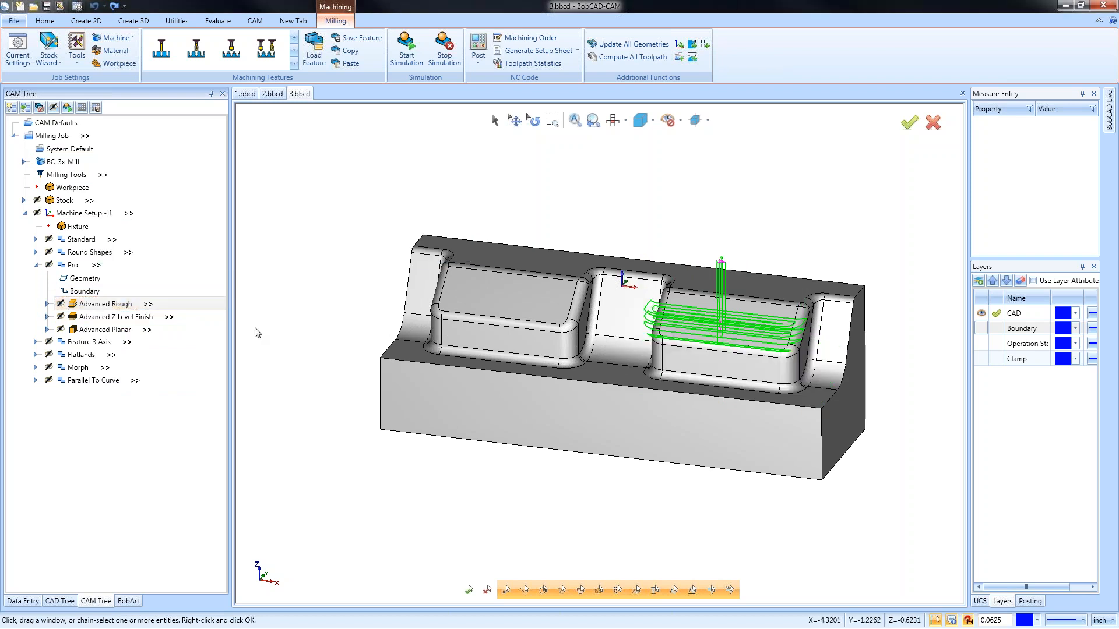
{"action": "right_click", "coordinate": [115, 322]}
{"action": "left_click", "coordinate": [162, 343]}
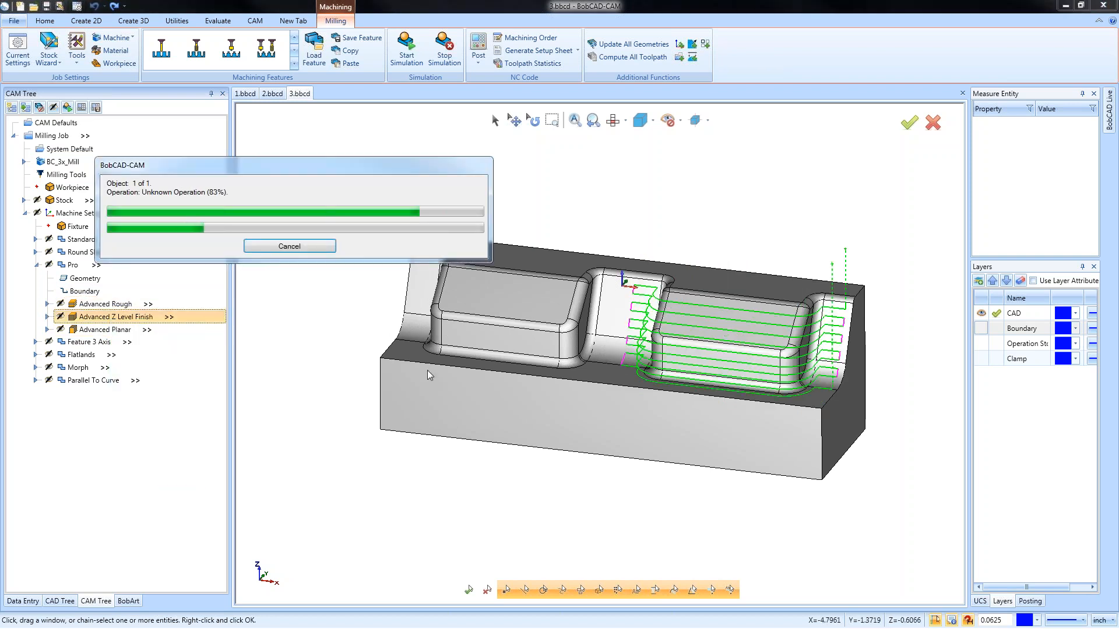
{"action": "right_click", "coordinate": [114, 330]}
{"action": "left_click", "coordinate": [184, 356]}
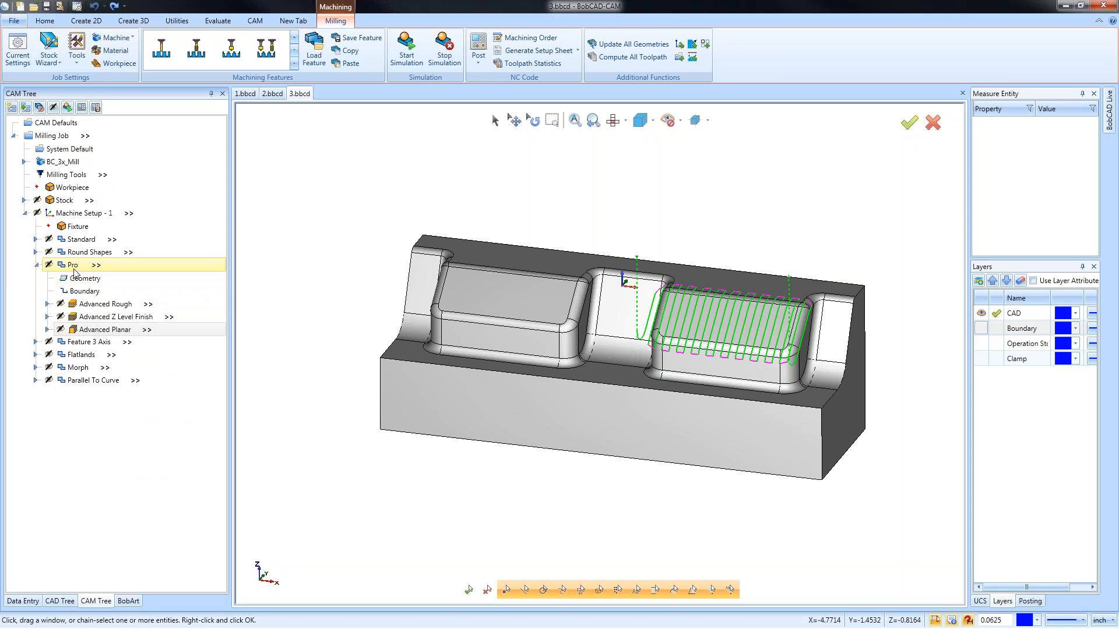
Step: Set the Tool Outside boundary offset of Advanced Rough to 0.5, apply it to all operations and compute the toolpaths
{"action": "right_click", "coordinate": [95, 309]}
{"action": "left_click", "coordinate": [167, 312]}
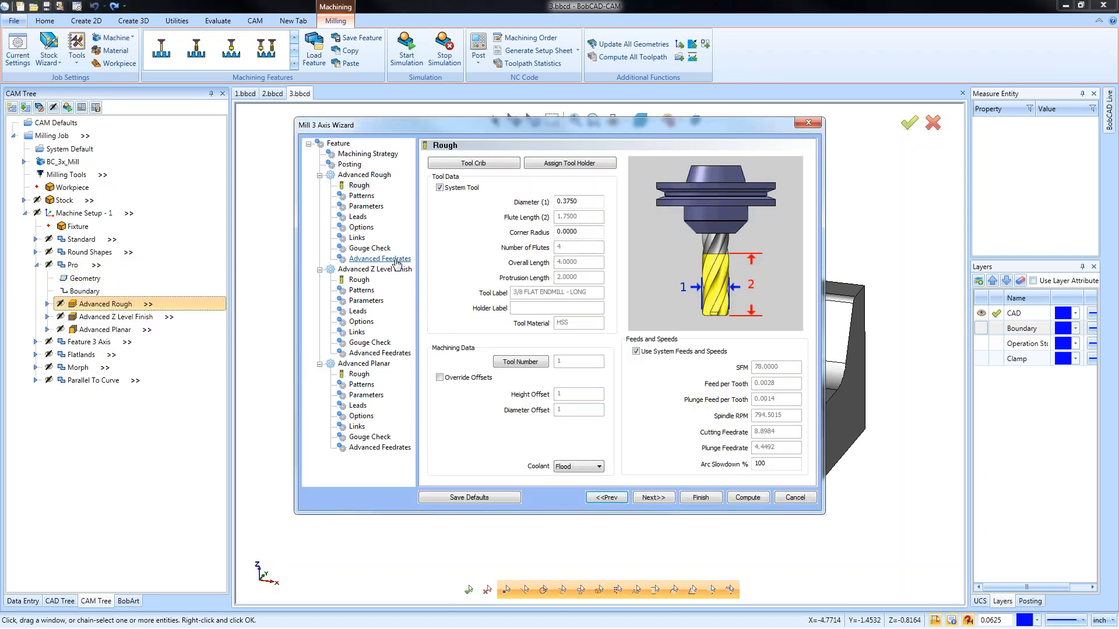
{"action": "left_click", "coordinate": [366, 229]}
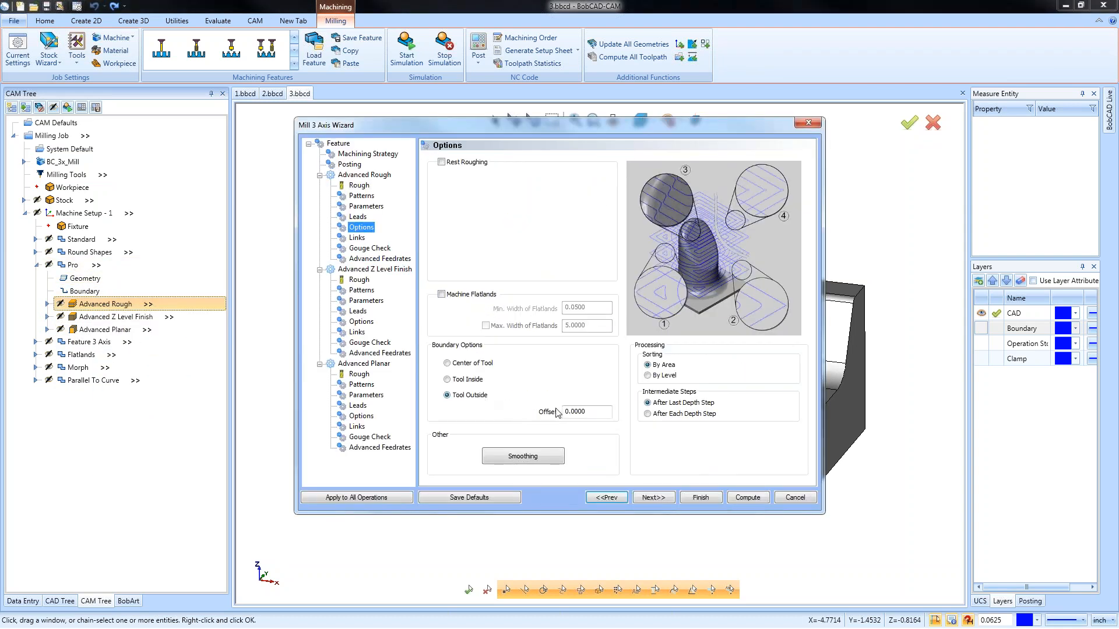
{"action": "left_click", "coordinate": [590, 410]}
{"action": "type", "text": ".5"}
{"action": "left_click", "coordinate": [682, 461]}
{"action": "left_click", "coordinate": [703, 497]}
{"action": "left_click", "coordinate": [346, 497]}
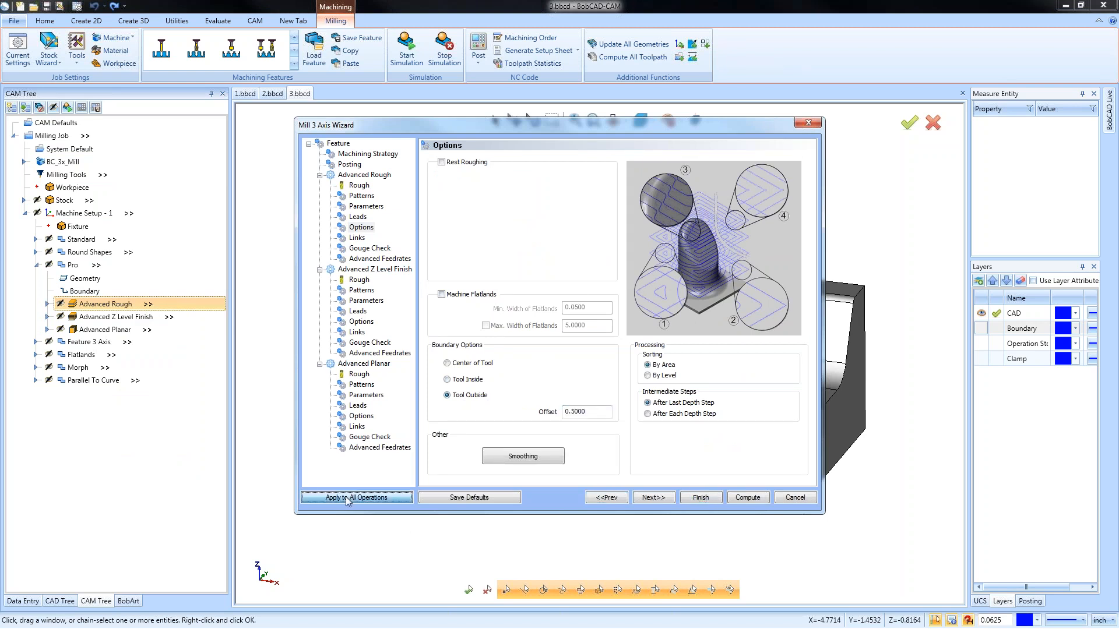
{"action": "left_click", "coordinate": [748, 498]}
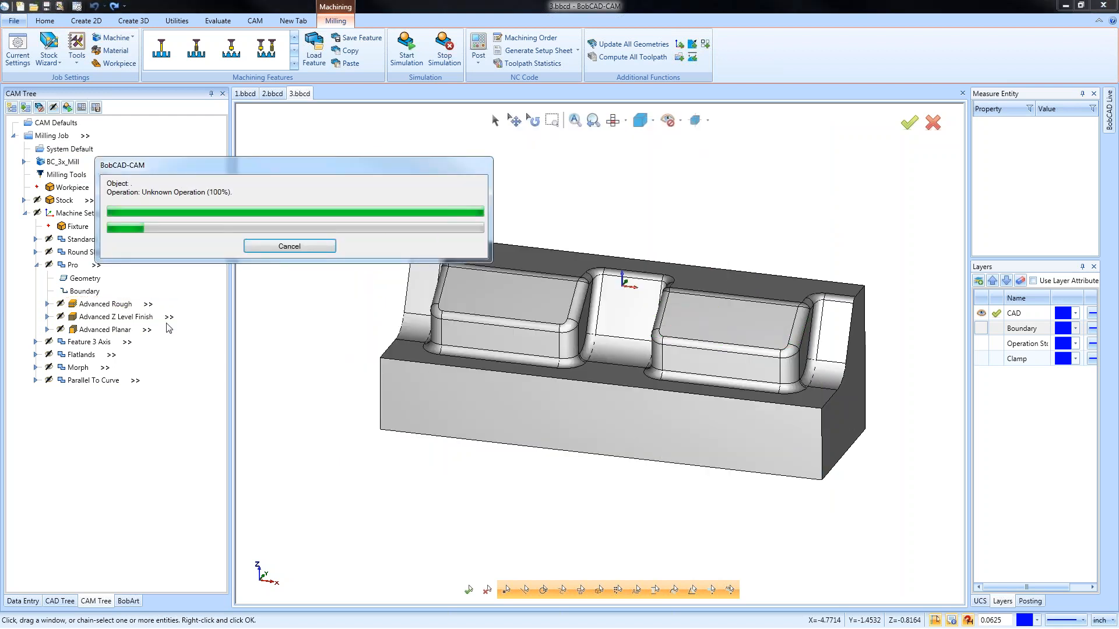
Step: Inspect the offset Advanced Rough, Advanced Z Level Finish and Advanced Planar toolpaths on the part
{"action": "left_click", "coordinate": [127, 309]}
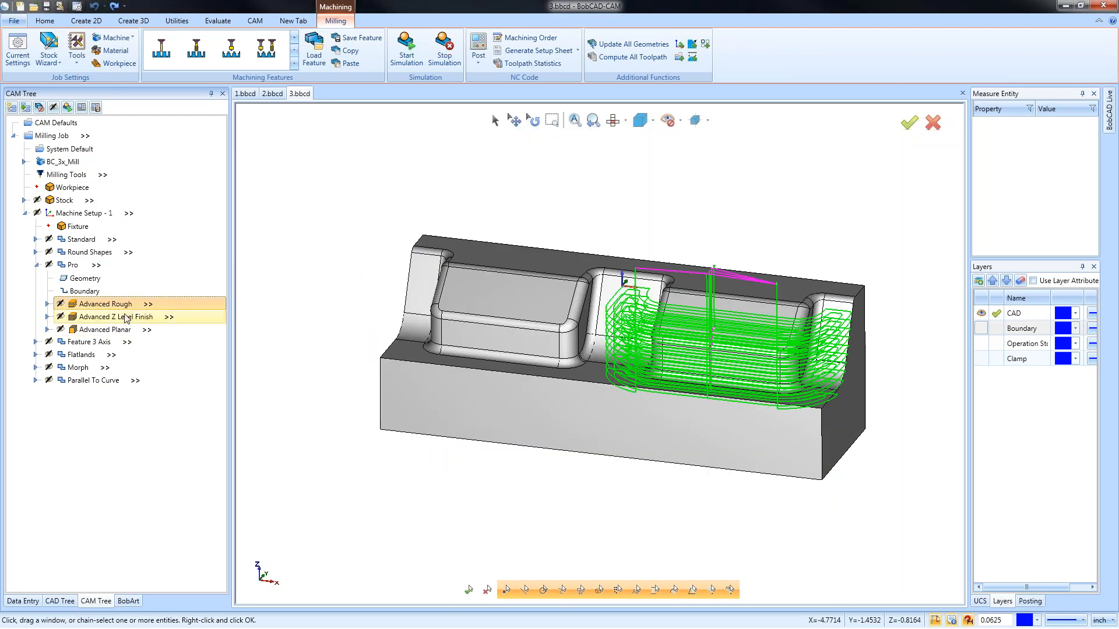
{"action": "left_click", "coordinate": [120, 323]}
{"action": "left_click", "coordinate": [112, 333]}
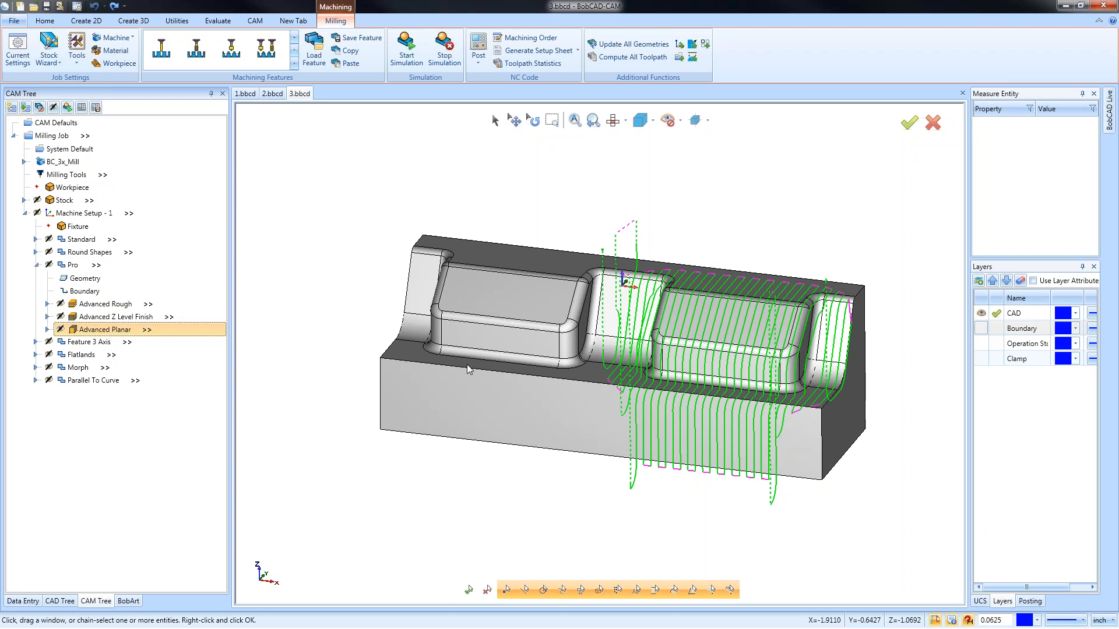
{"action": "middle_click_drag", "start_coordinate": [764, 344], "coordinate": [721, 331]}
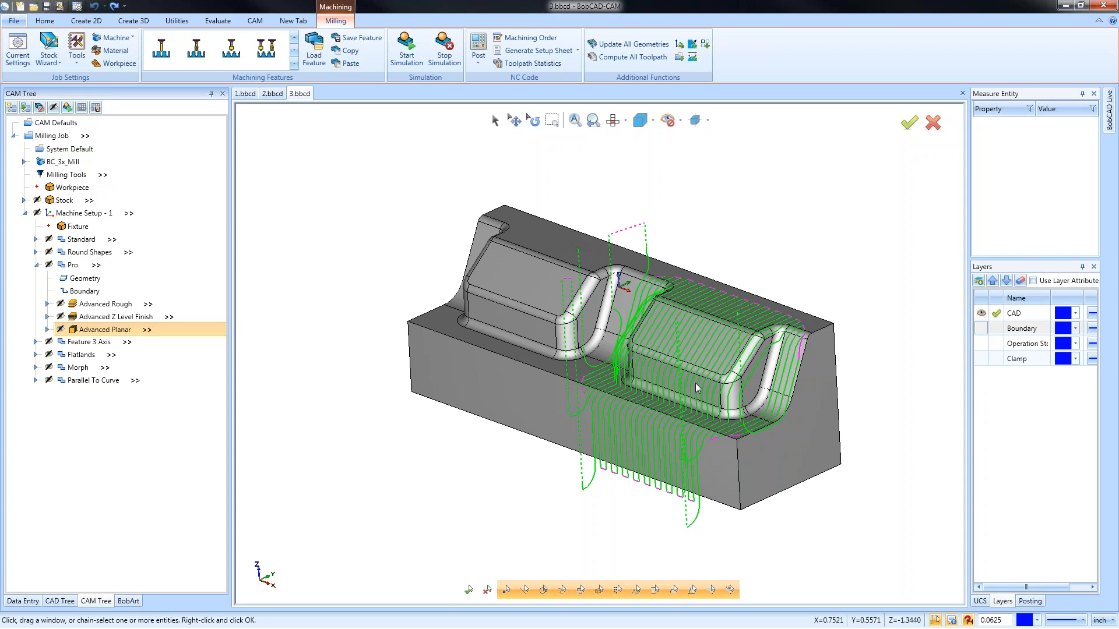
Step: Set the cutting extents of the Advanced Planar operation to 3D Extents
{"action": "right_click", "coordinate": [95, 331]}
{"action": "left_click", "coordinate": [122, 338]}
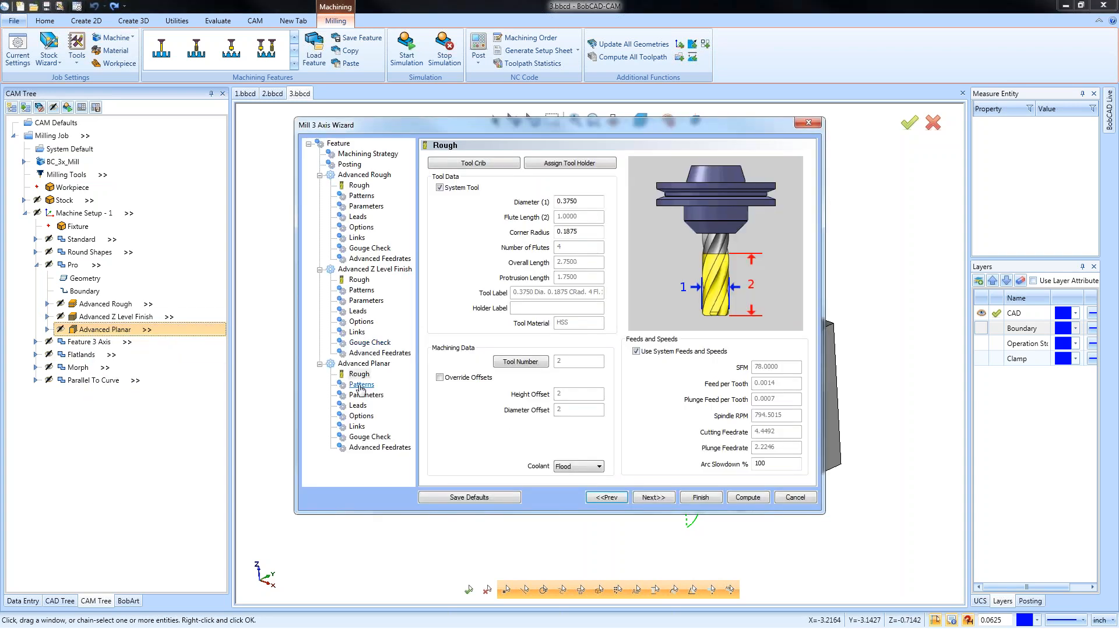
{"action": "left_click", "coordinate": [357, 406]}
{"action": "left_click", "coordinate": [362, 416]}
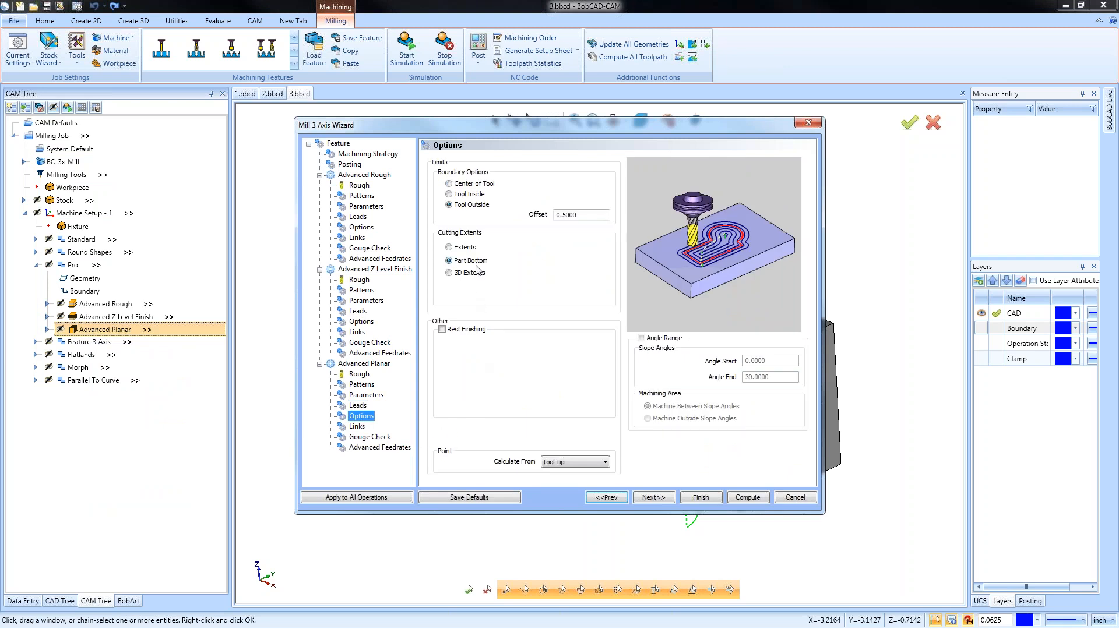
{"action": "left_click", "coordinate": [449, 273]}
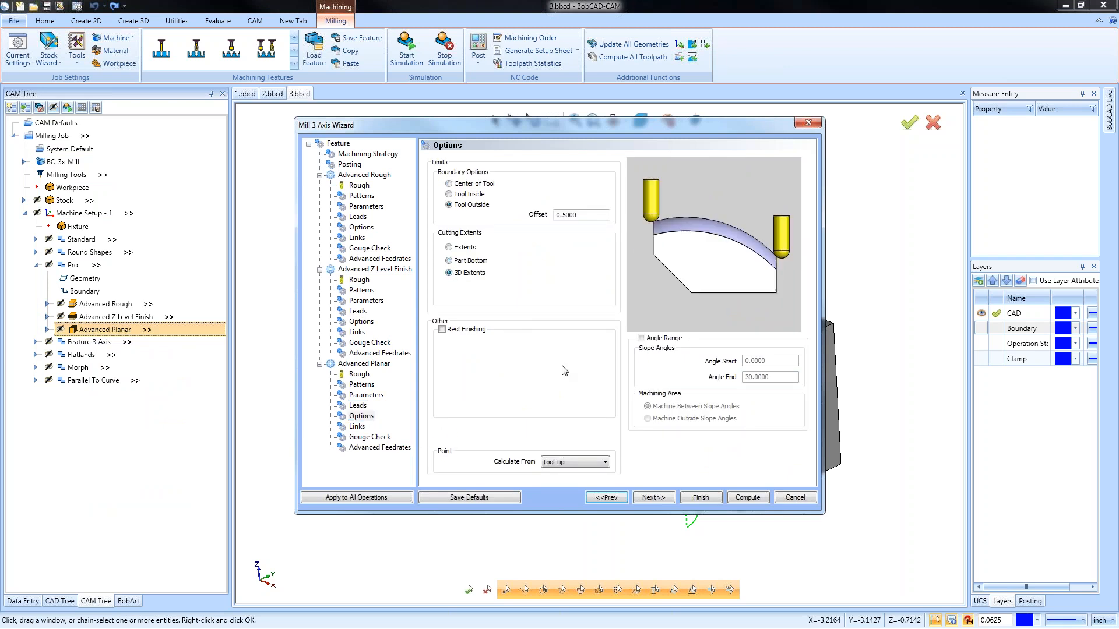
{"action": "left_click", "coordinate": [701, 498]}
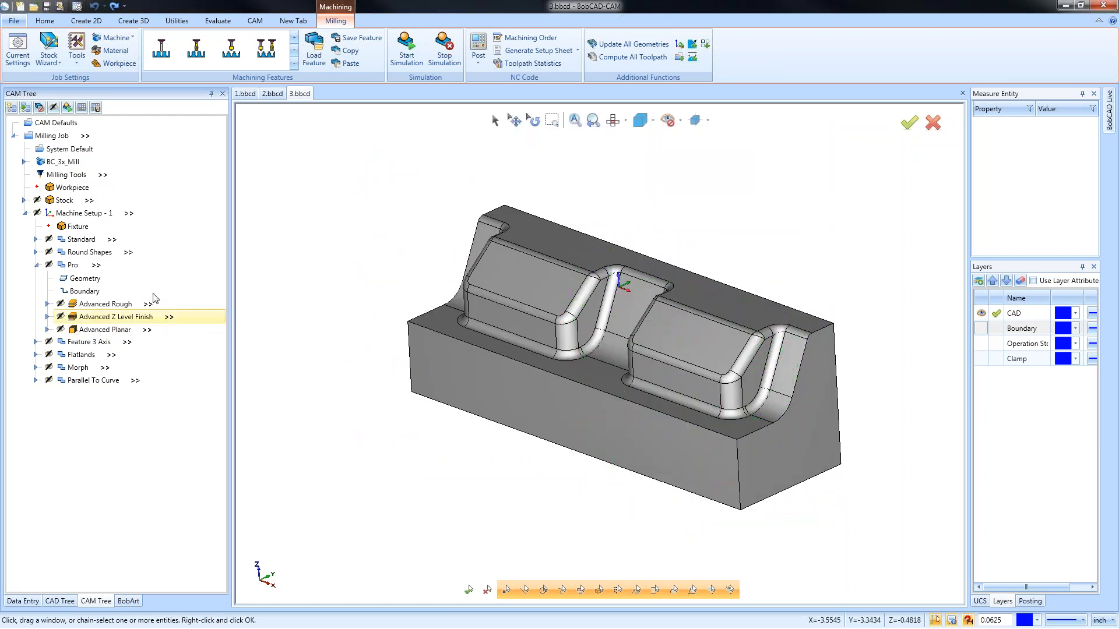
Step: Recompute the Advanced Planar toolpath and inspect how it follows the edges of the part
{"action": "right_click", "coordinate": [105, 329]}
{"action": "left_click", "coordinate": [145, 355]}
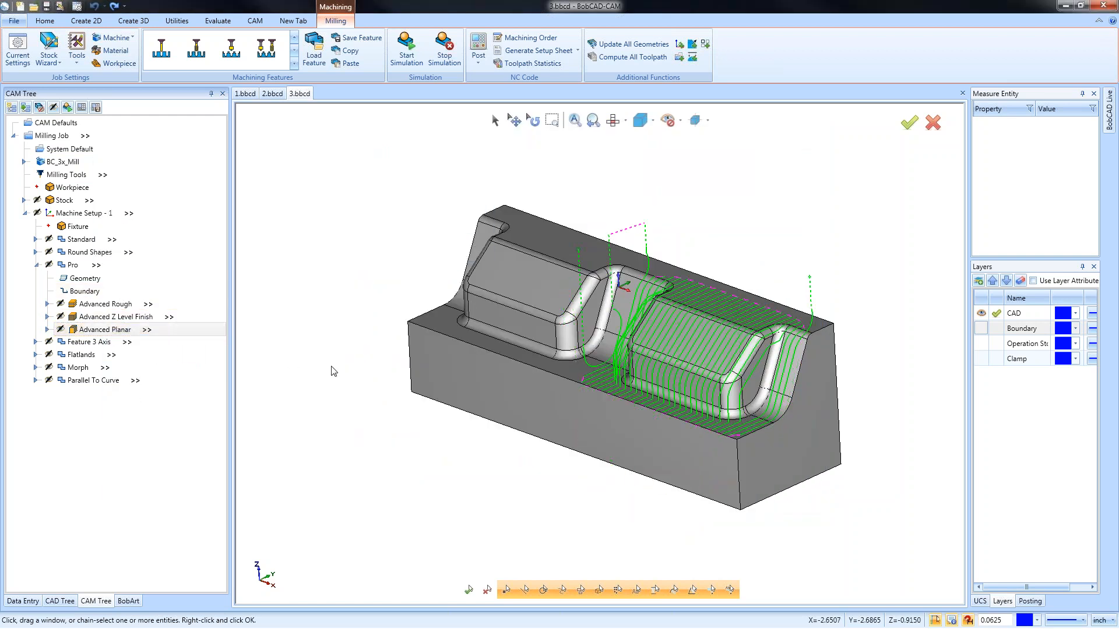
{"action": "middle_click_drag", "start_coordinate": [579, 432], "coordinate": [569, 433]}
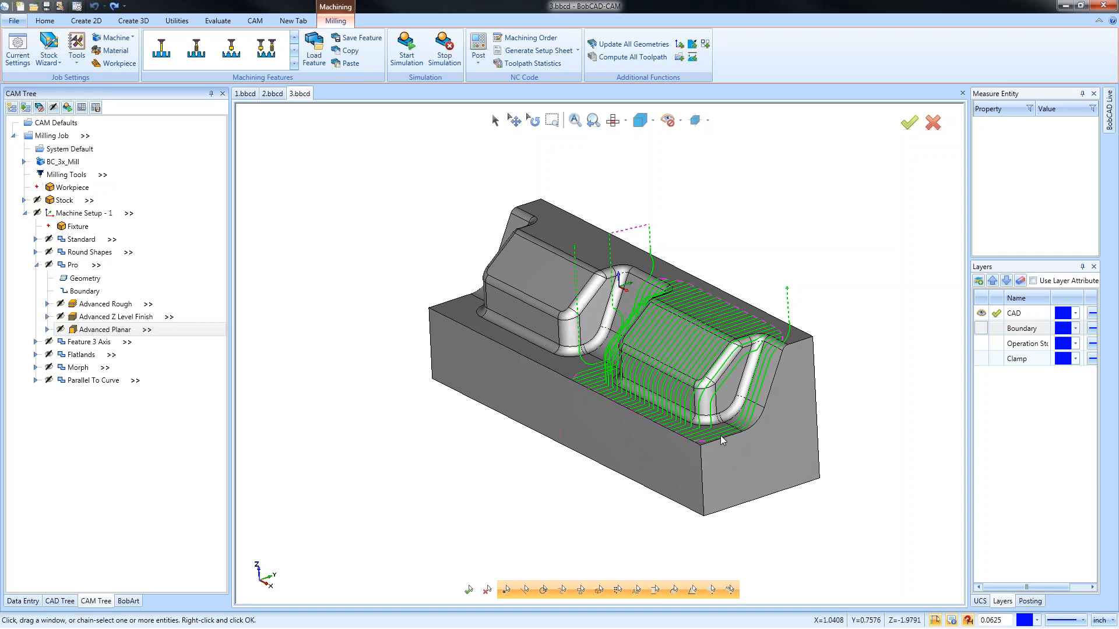
Step: Enable Bottom of Job for the Advanced Planar operation and pick its depth at the upper end of the right-hand block's front corner
{"action": "right_click", "coordinate": [96, 329]}
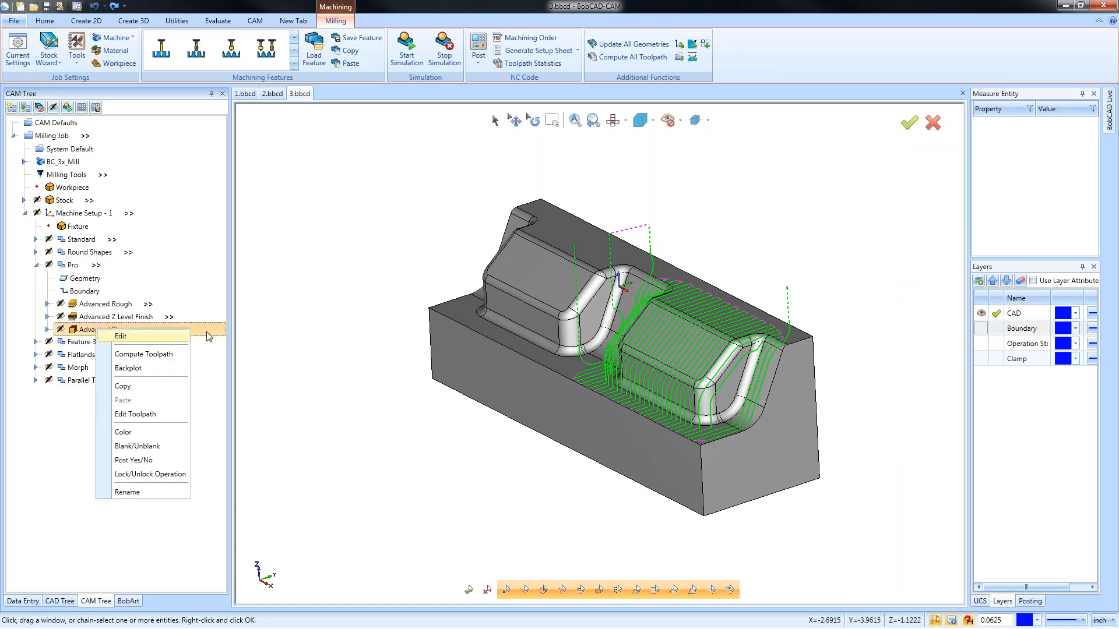
{"action": "left_click", "coordinate": [116, 335]}
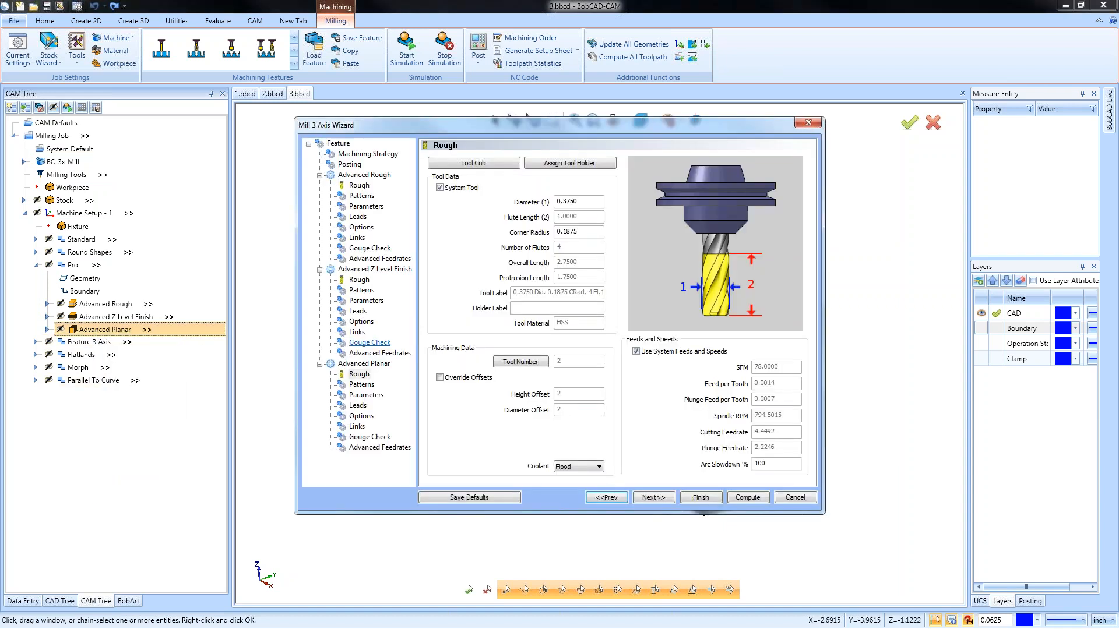
{"action": "left_click", "coordinate": [367, 396]}
{"action": "left_click", "coordinate": [440, 378]}
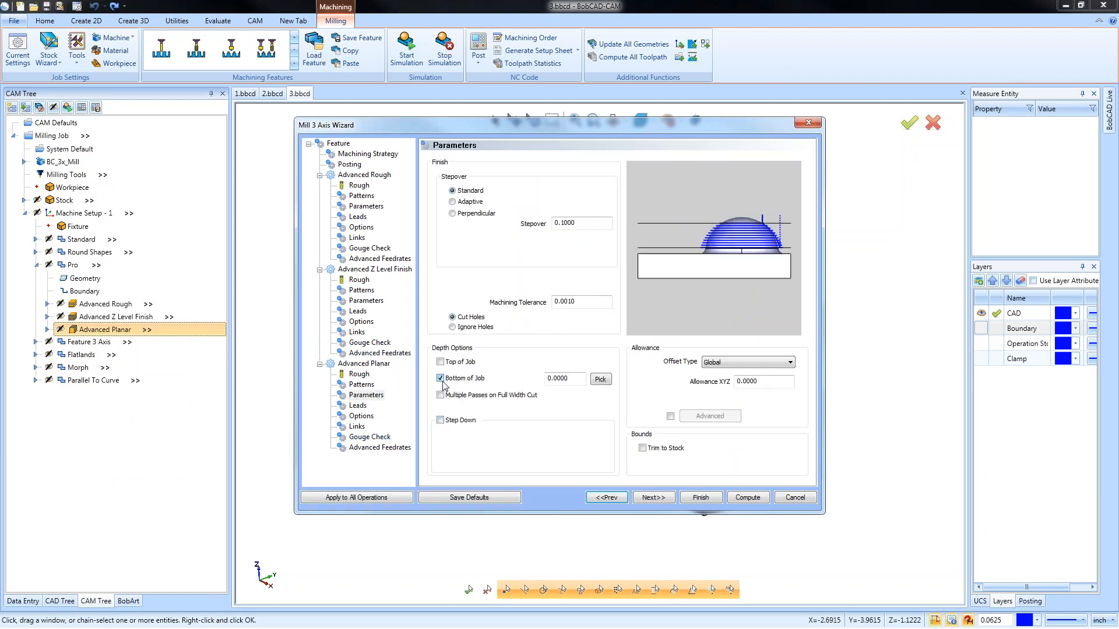
{"action": "left_click", "coordinate": [600, 380]}
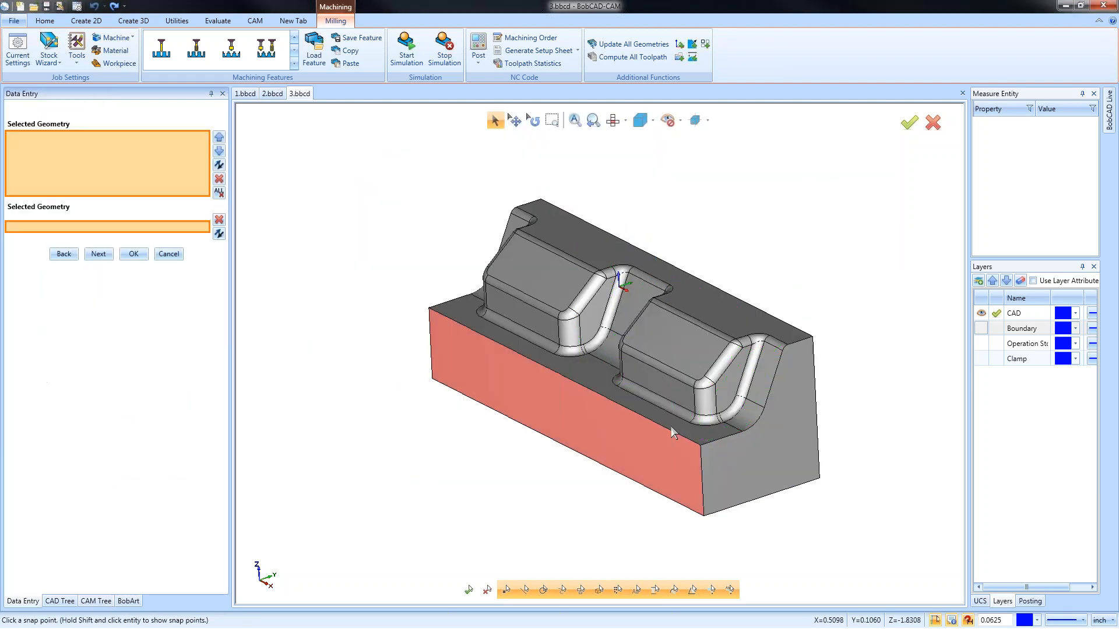
{"action": "left_click", "coordinate": [696, 395]}
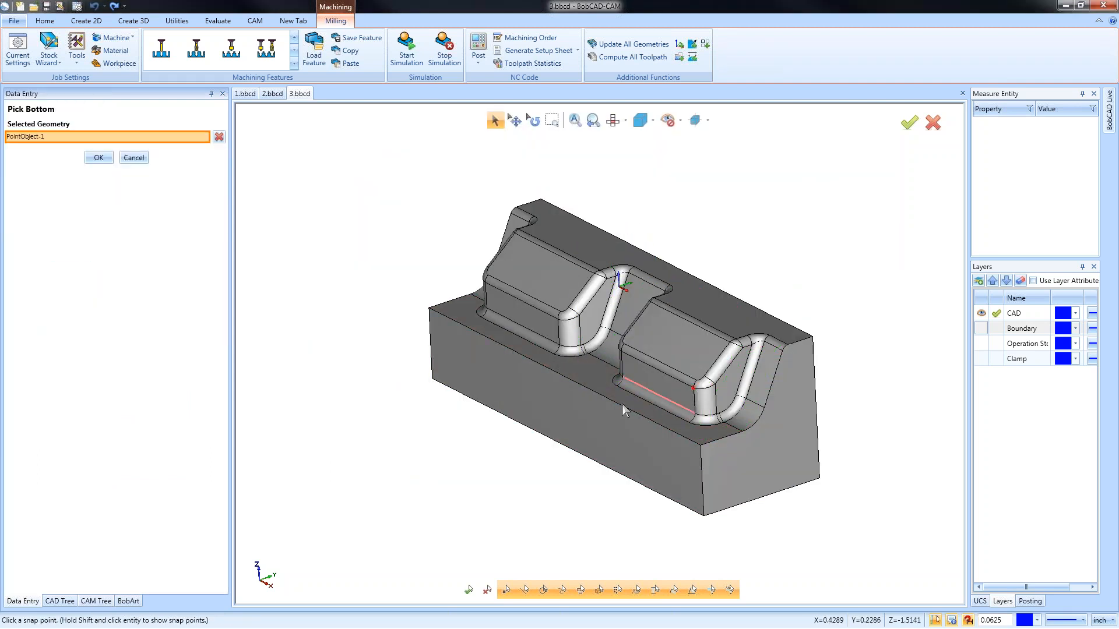
{"action": "left_click", "coordinate": [98, 157]}
{"action": "left_click", "coordinate": [701, 498]}
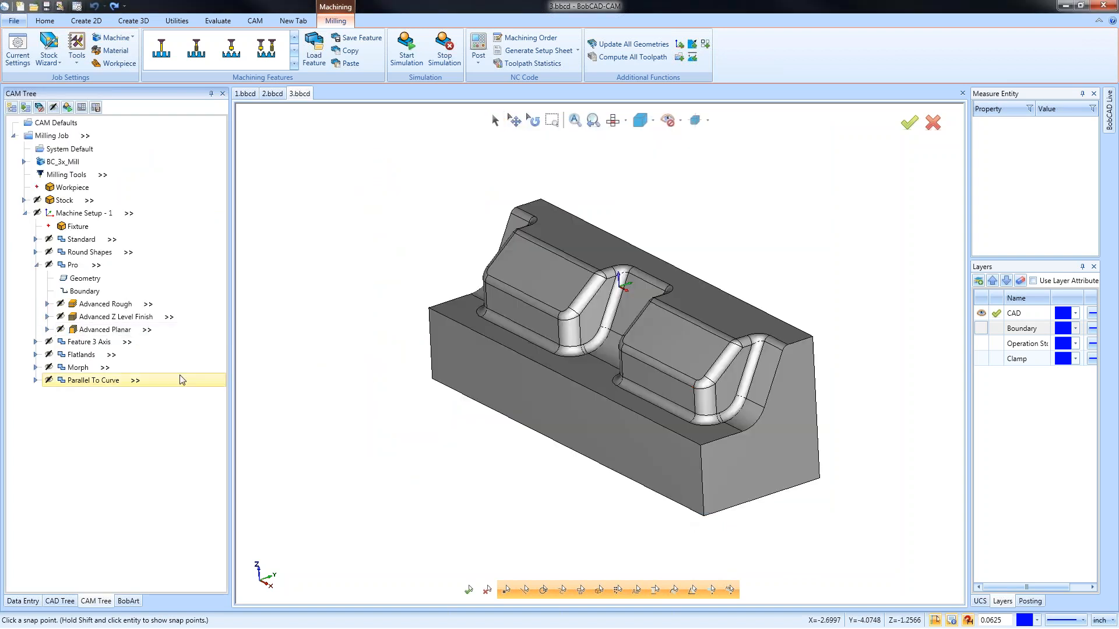
Step: Recompute the Advanced Planar toolpath and compare it with the face used as the Pro boundary
{"action": "right_click", "coordinate": [112, 331]}
{"action": "left_click", "coordinate": [163, 353]}
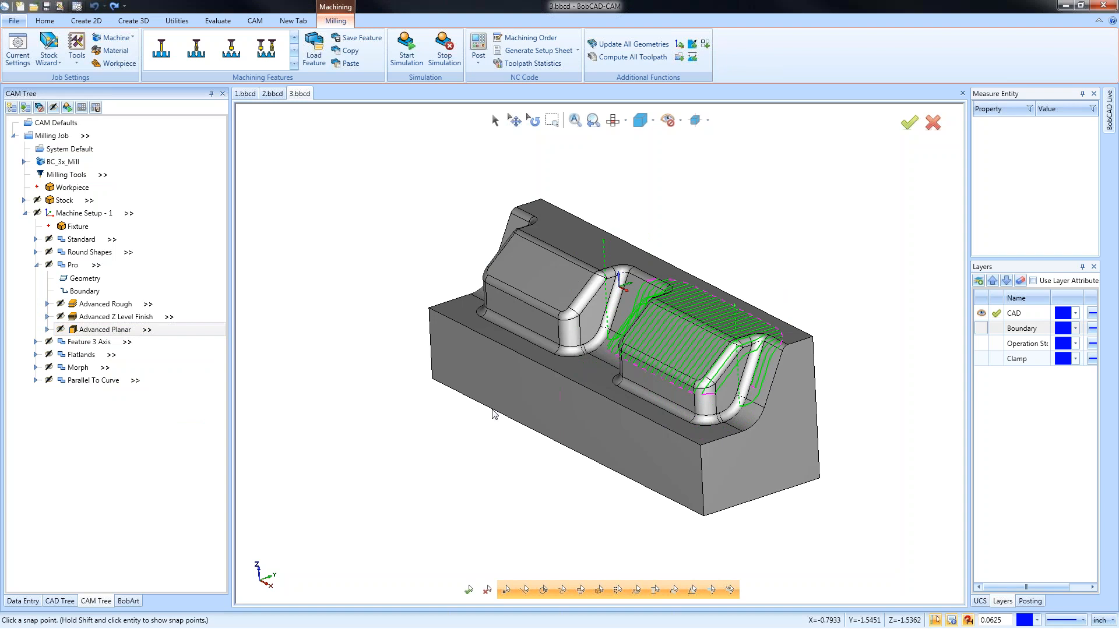
{"action": "left_click", "coordinate": [84, 292]}
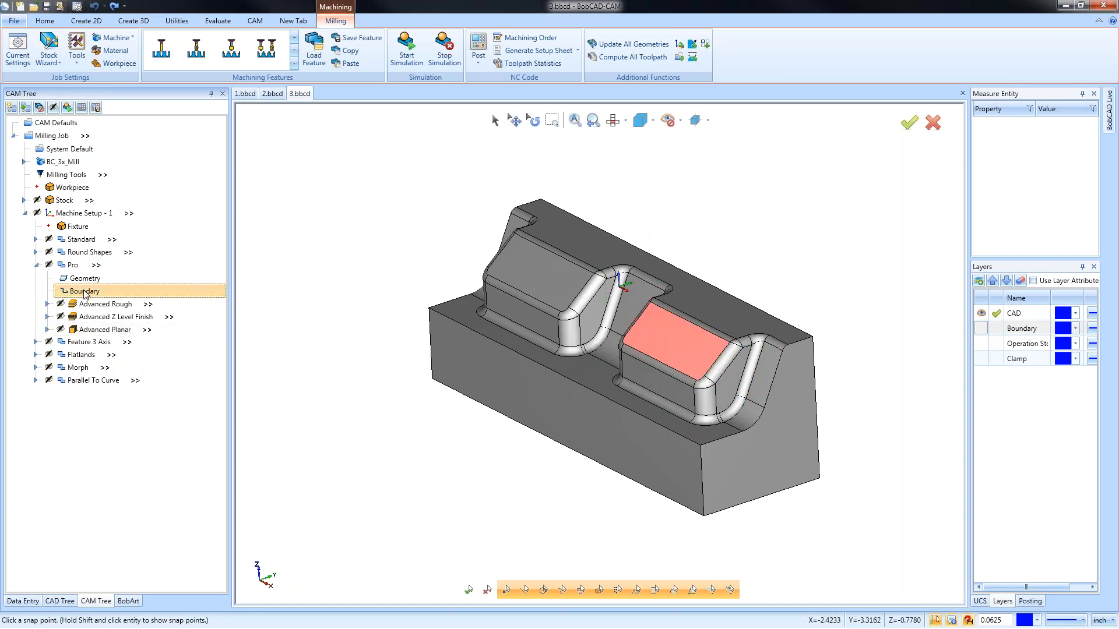
{"action": "left_click", "coordinate": [96, 329]}
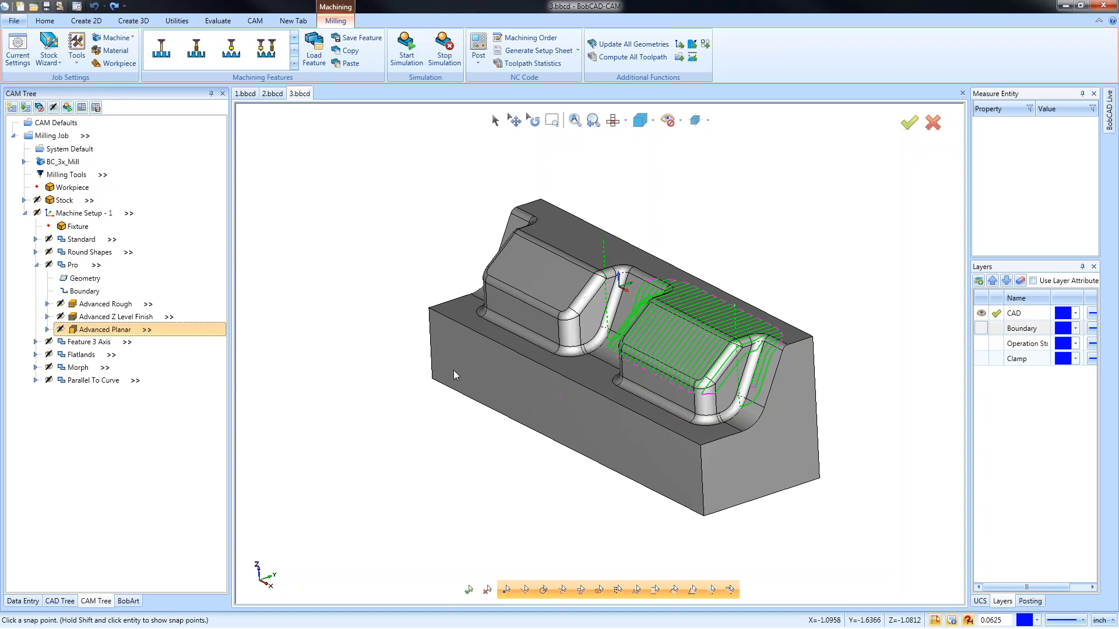
{"action": "left_click", "coordinate": [48, 329]}
{"action": "left_click", "coordinate": [47, 329]}
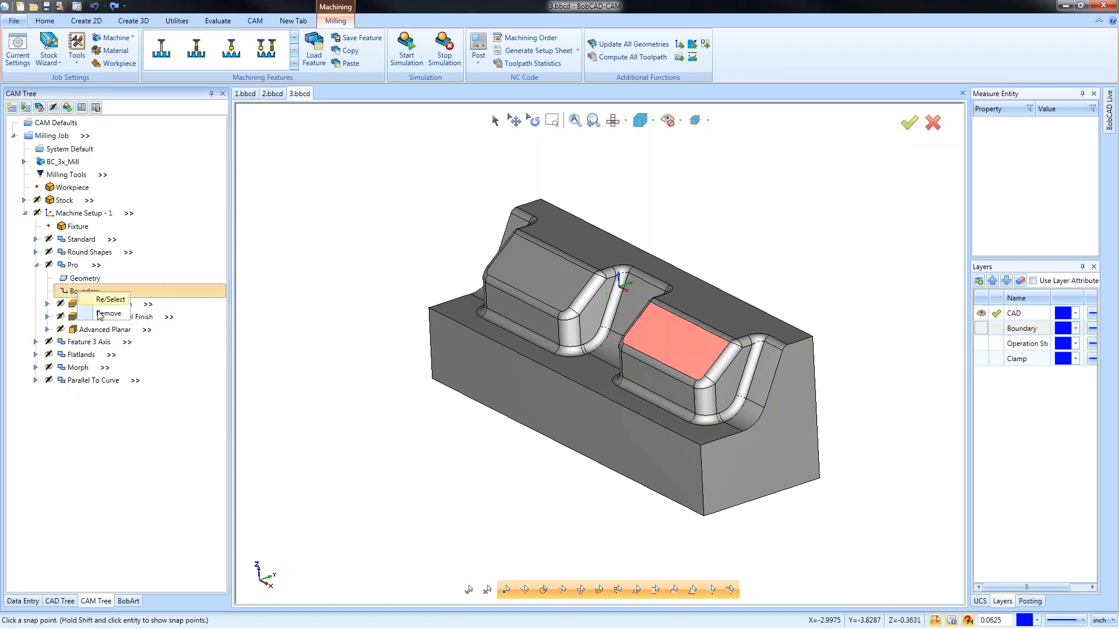
Step: Add the left block's sloped top face to the Pro feature's boundary and recompute the Advanced Planar toolpath
{"action": "right_click", "coordinate": [101, 293]}
{"action": "left_click", "coordinate": [103, 298]}
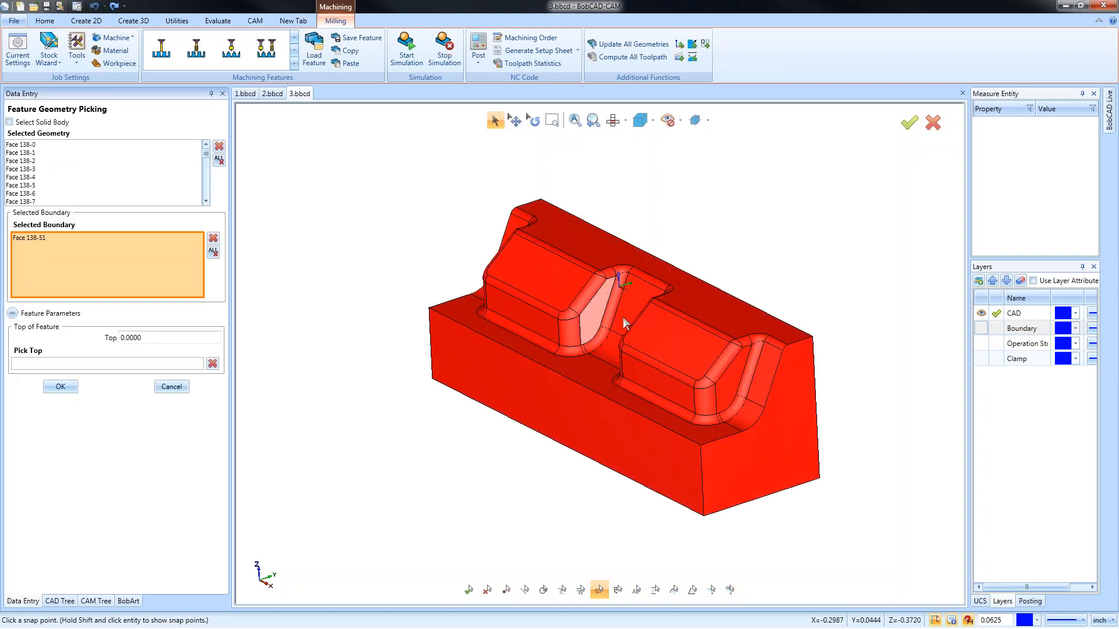
{"action": "left_click", "coordinate": [681, 327]}
{"action": "left_click", "coordinate": [539, 271]}
{"action": "left_click", "coordinate": [61, 387]}
{"action": "right_click", "coordinate": [99, 329]}
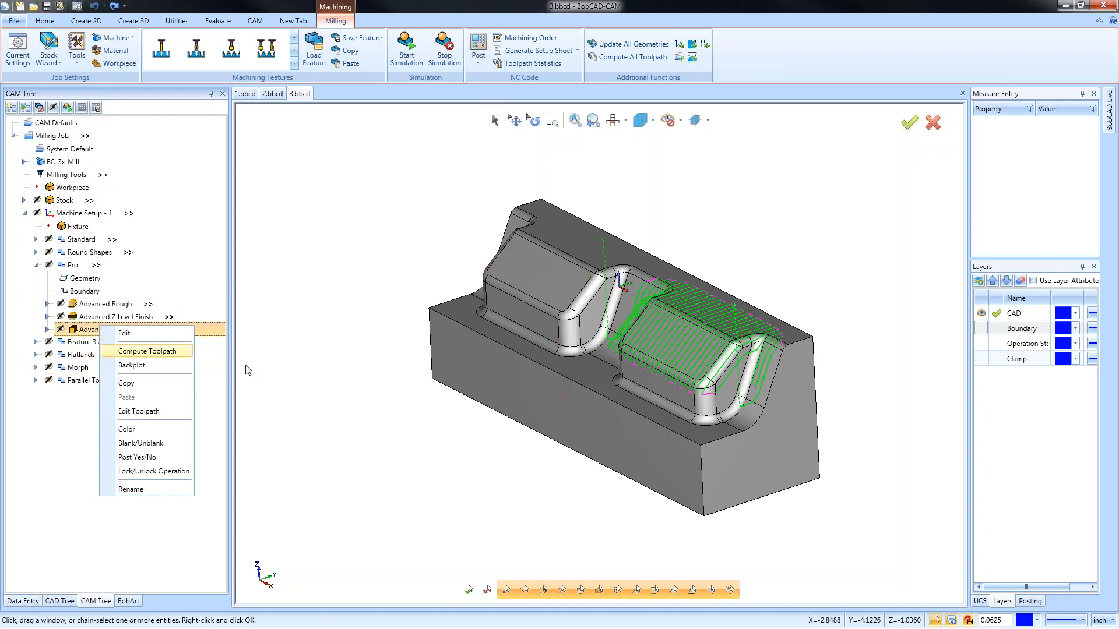
{"action": "left_click", "coordinate": [127, 351]}
{"action": "middle_click_drag", "start_coordinate": [457, 429], "coordinate": [602, 383]}
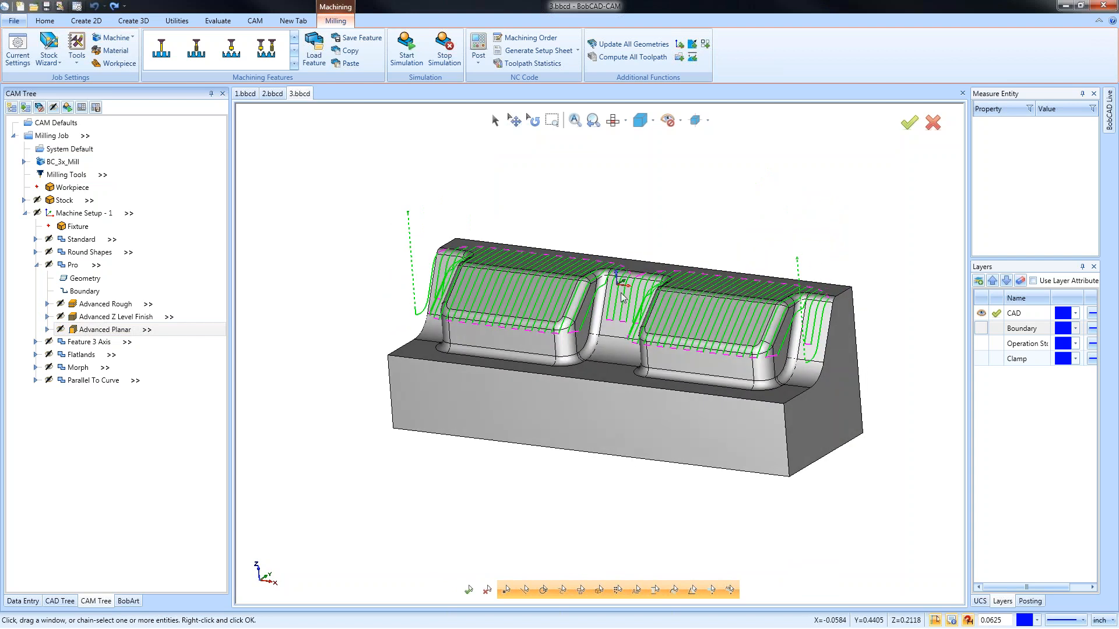
Step: Set the boundary option of the Advanced Planar operation to Center of Tool and recompute its toolpath
{"action": "right_click", "coordinate": [102, 328]}
{"action": "left_click", "coordinate": [136, 341]}
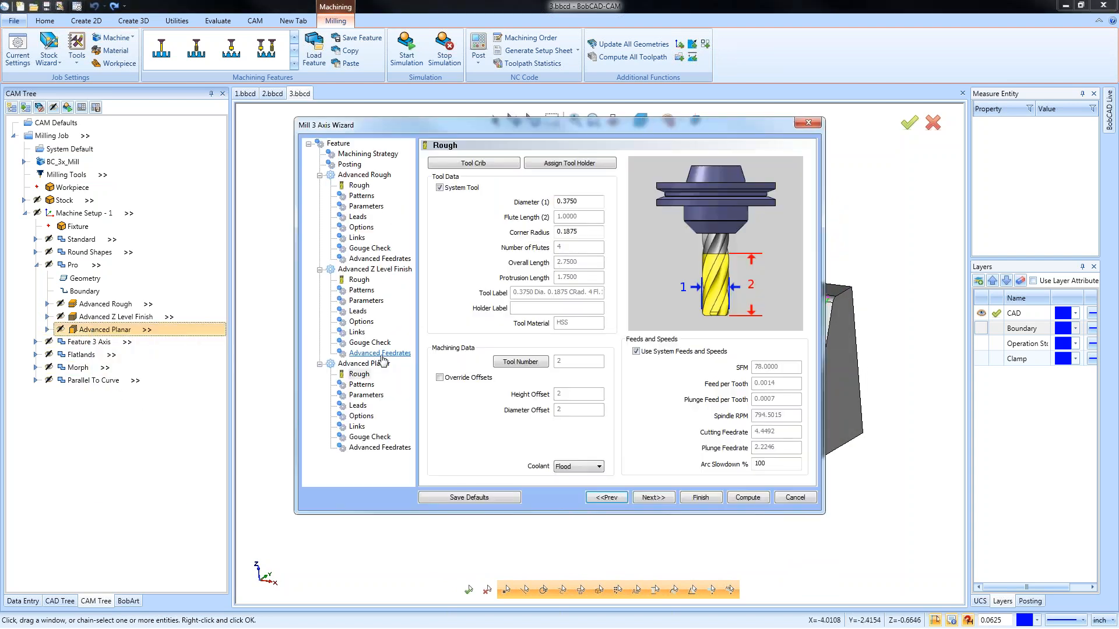
{"action": "left_click", "coordinate": [378, 428]}
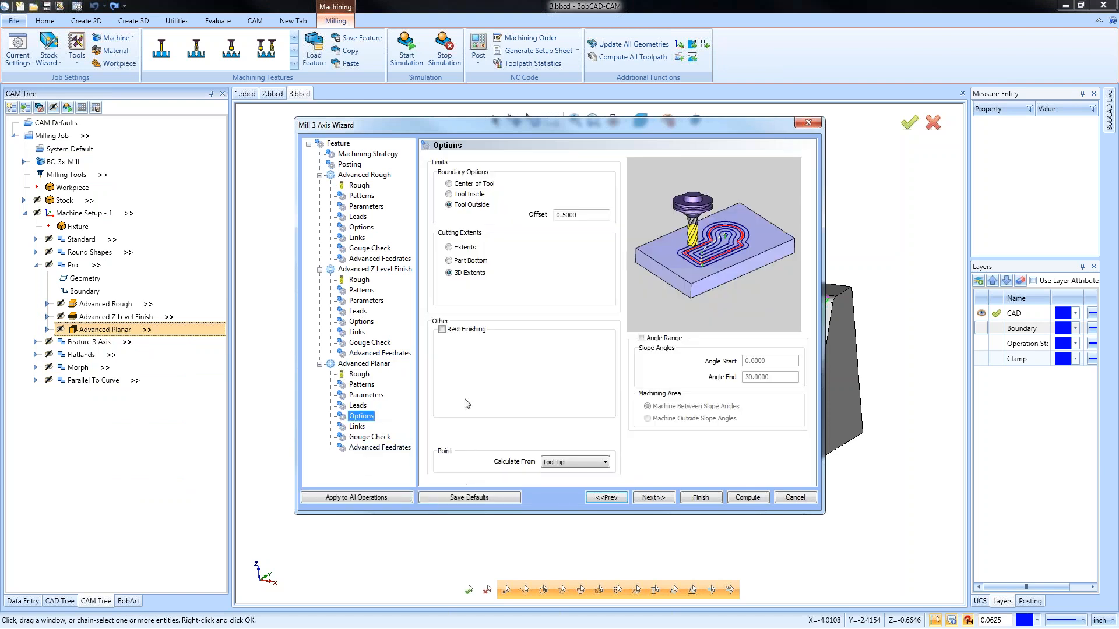
{"action": "left_click", "coordinate": [450, 184]}
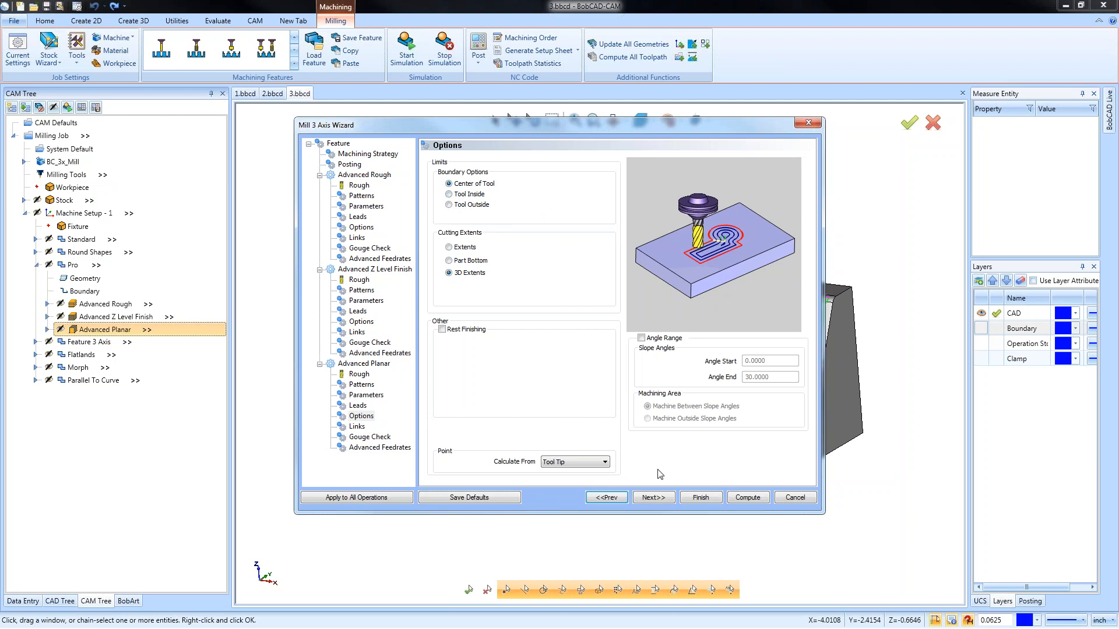
{"action": "left_click", "coordinate": [699, 497]}
{"action": "right_click", "coordinate": [87, 331]}
{"action": "left_click", "coordinate": [114, 350]}
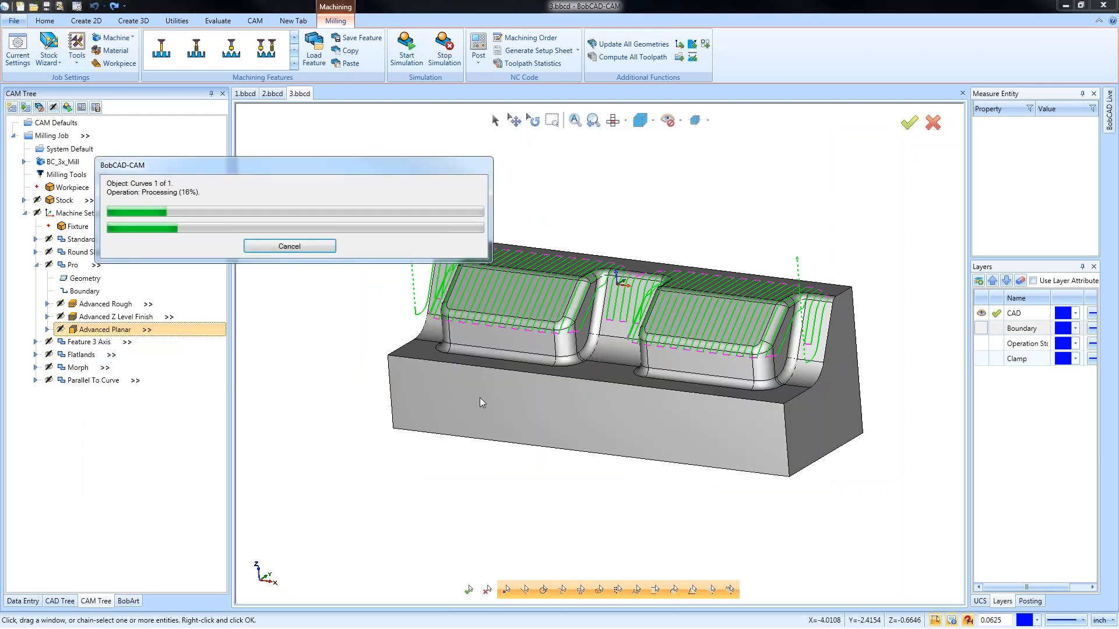
{"action": "middle_click_drag", "start_coordinate": [480, 398], "coordinate": [570, 444]}
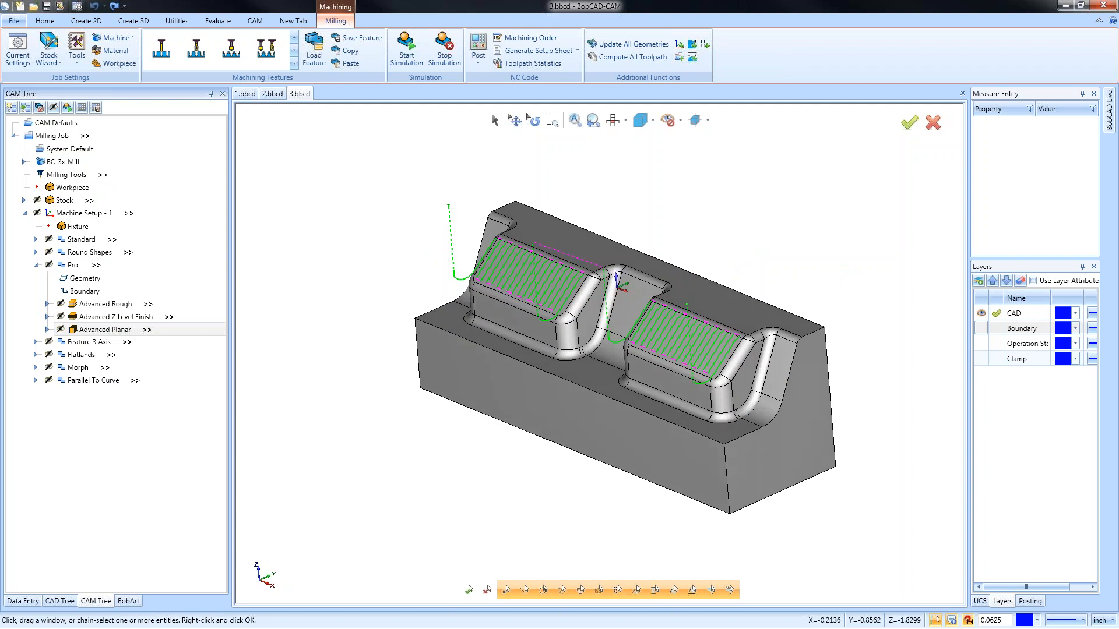
Step: Show the Boundary layer, make it the active layer and expand the Round Shapes feature
{"action": "left_click", "coordinate": [982, 328]}
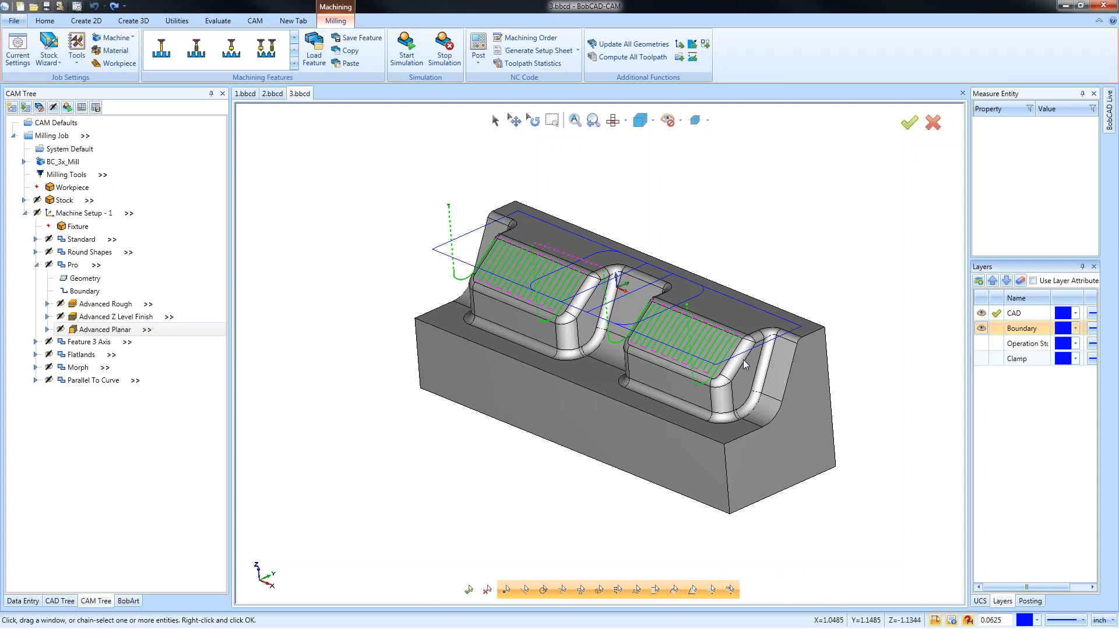
{"action": "middle_click_drag", "start_coordinate": [621, 378], "coordinate": [636, 372]}
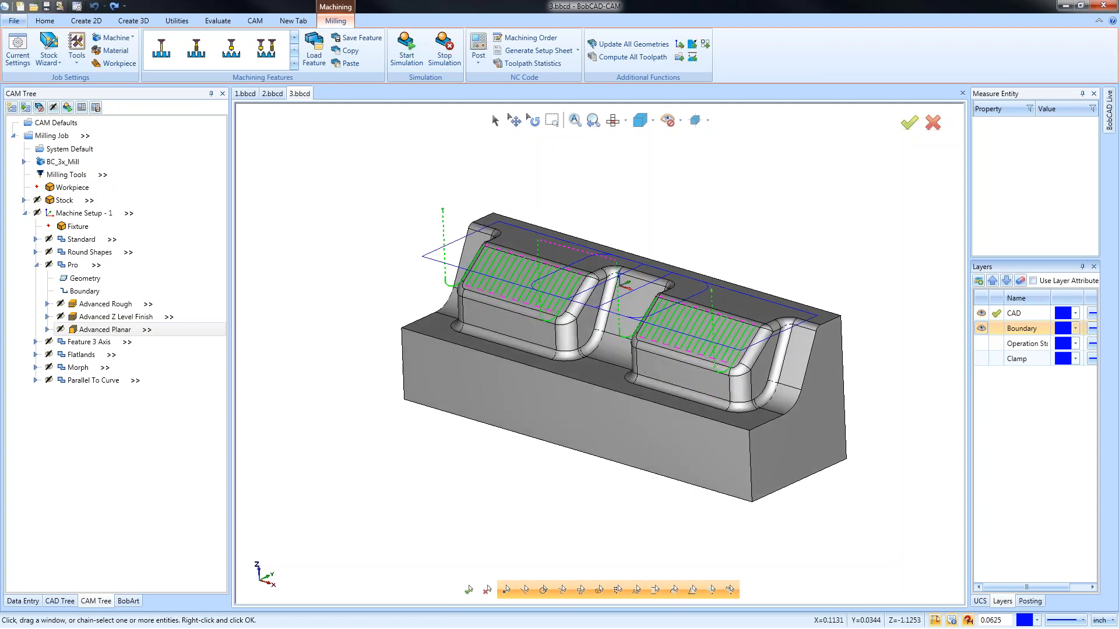
{"action": "left_click", "coordinate": [36, 266]}
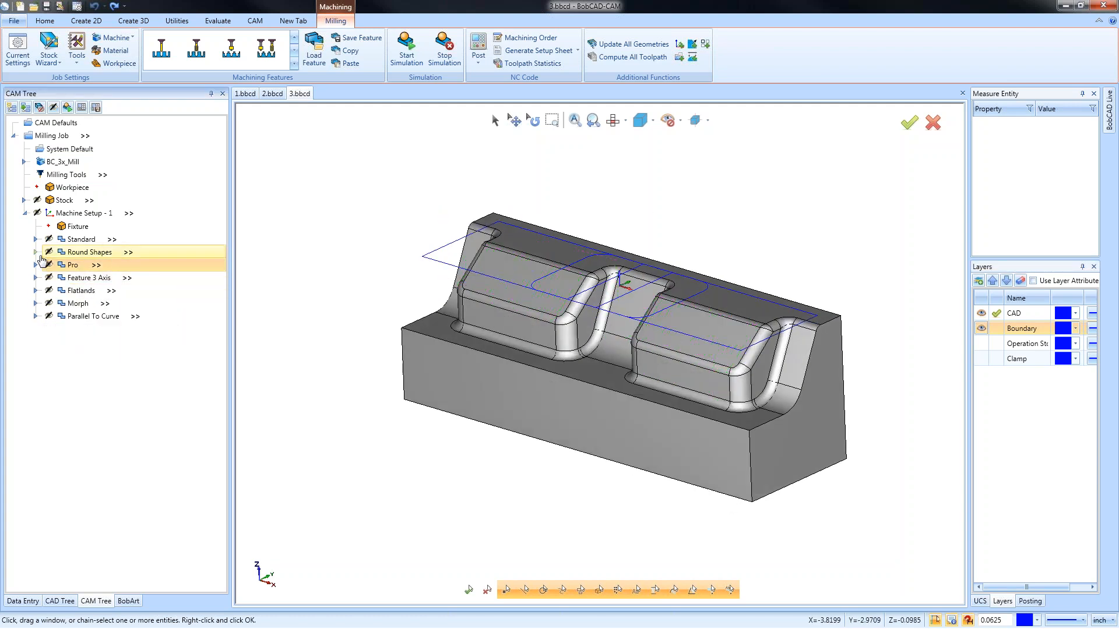
{"action": "left_click", "coordinate": [36, 253]}
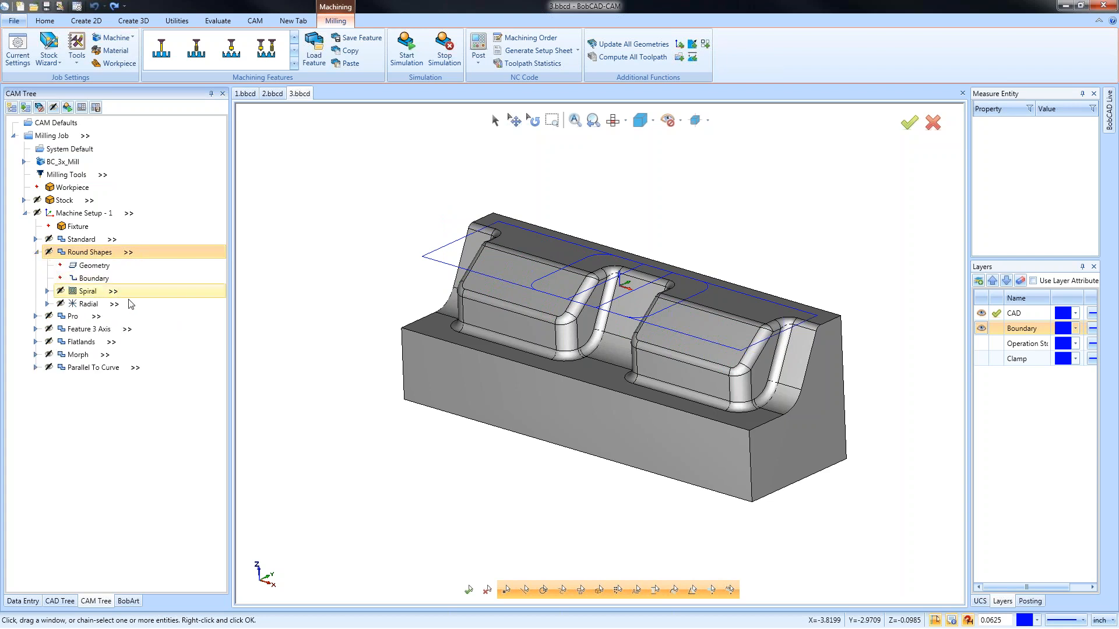
{"action": "left_click", "coordinate": [996, 329]}
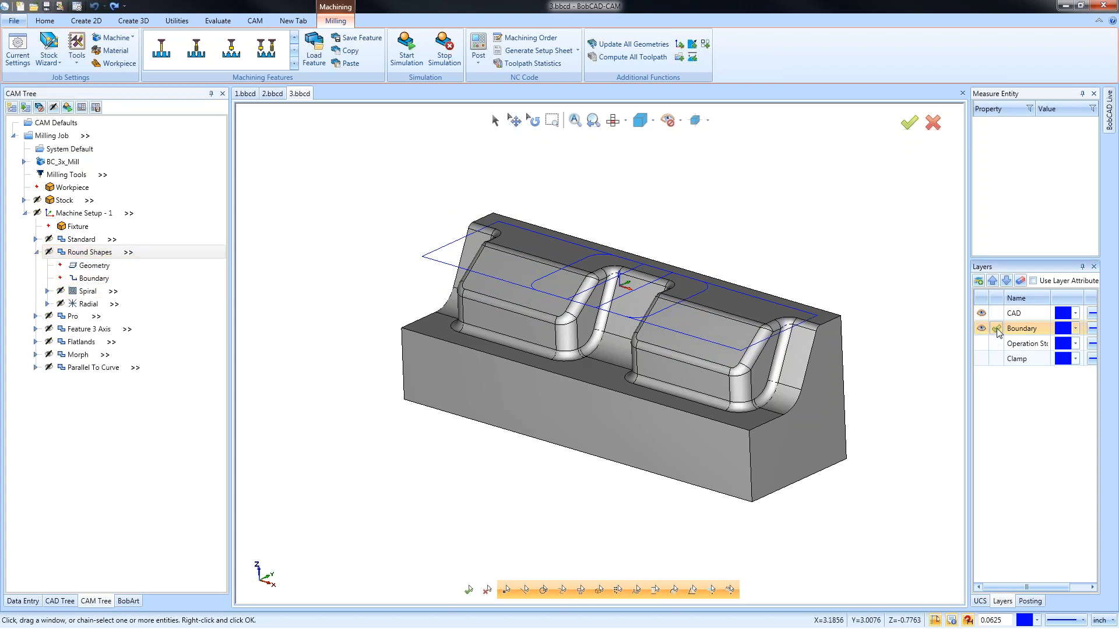
Step: Assign all faces of the part as the geometry of the Round Shapes feature
{"action": "right_click", "coordinate": [91, 267]}
{"action": "left_click", "coordinate": [124, 273]}
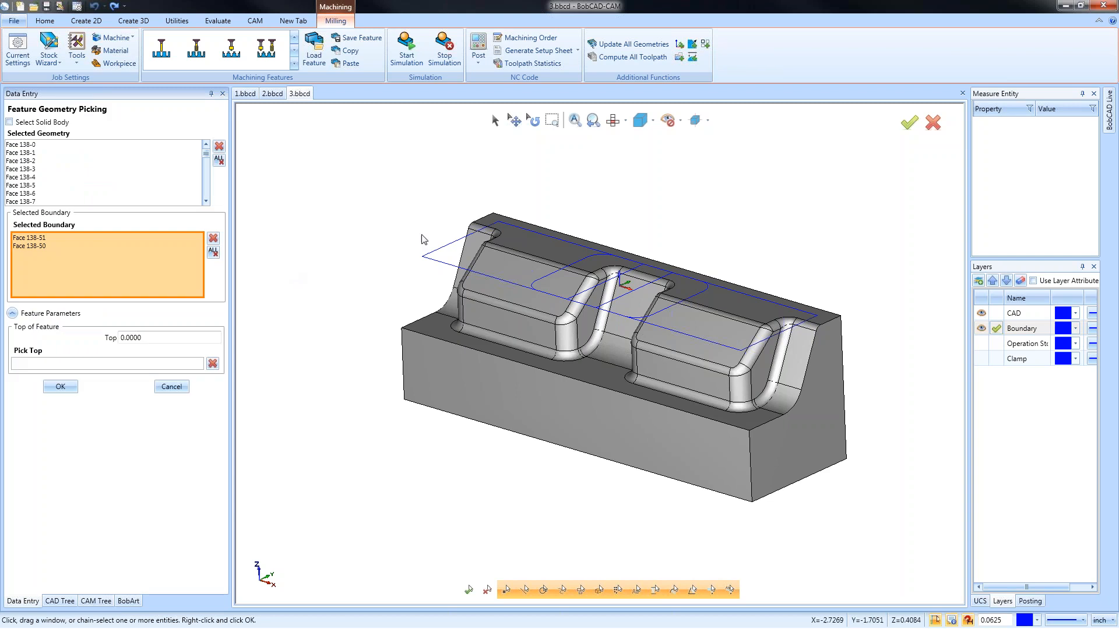
{"action": "left_click_drag", "start_coordinate": [366, 170], "coordinate": [888, 558]}
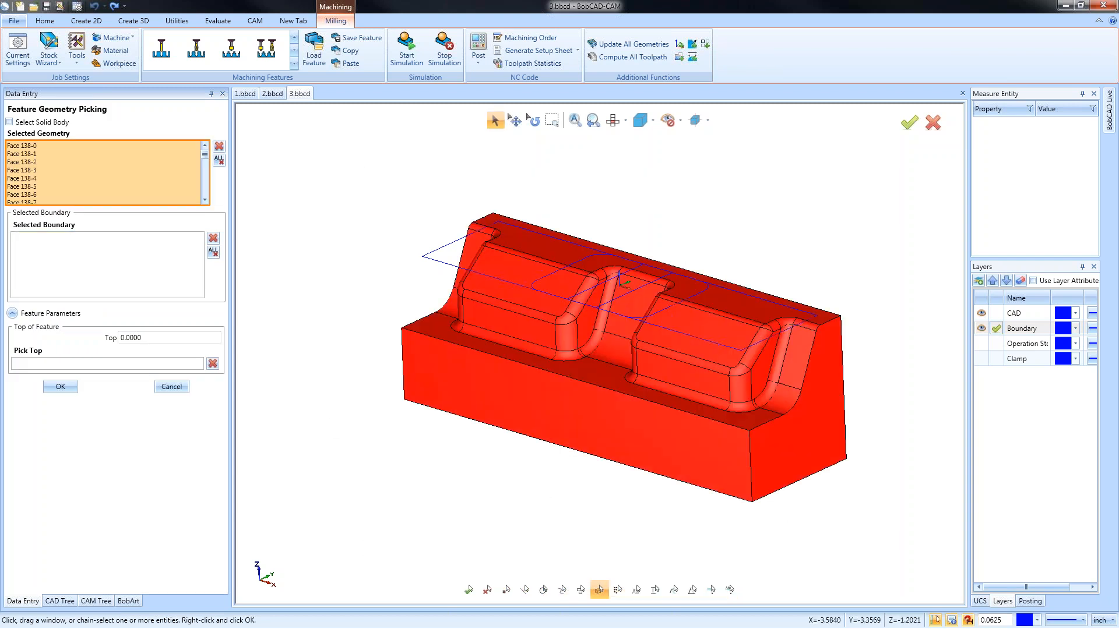
{"action": "left_click", "coordinate": [60, 387]}
Step: Assign the four lines of the left-hand rectangle as the boundary of the Round Shapes feature
{"action": "right_click", "coordinate": [108, 280]}
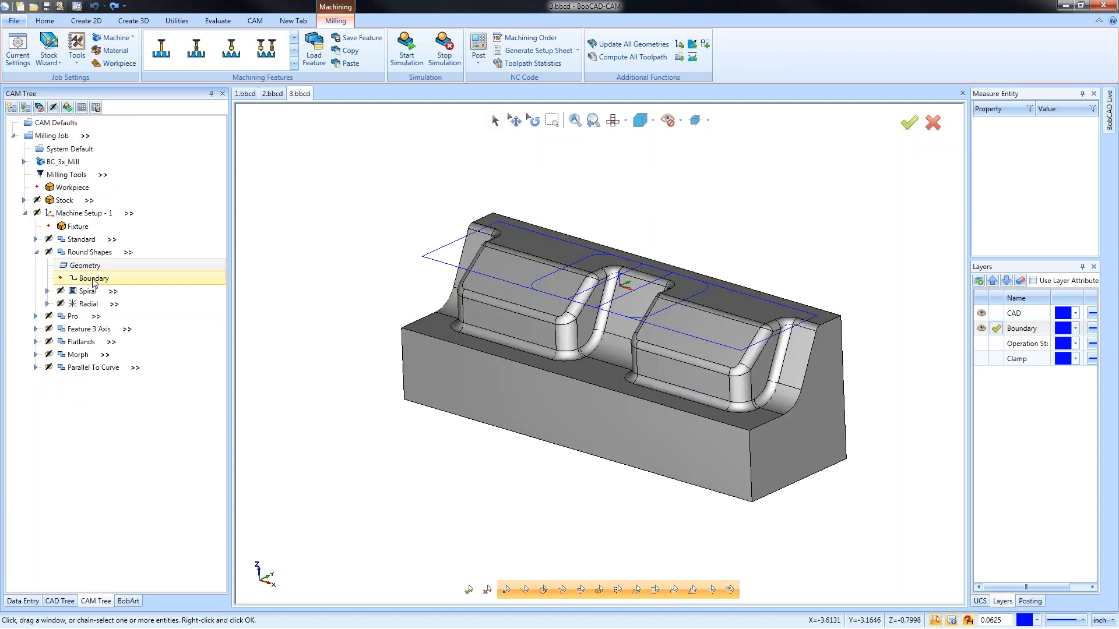
{"action": "left_click", "coordinate": [117, 286]}
{"action": "left_click", "coordinate": [447, 246]}
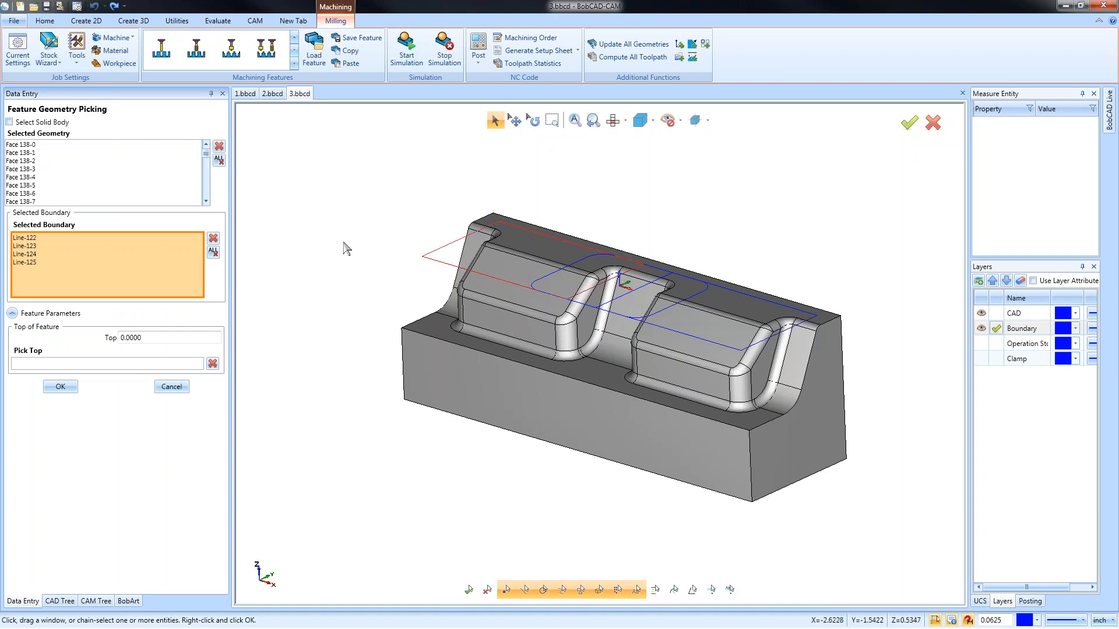
{"action": "left_click", "coordinate": [60, 387]}
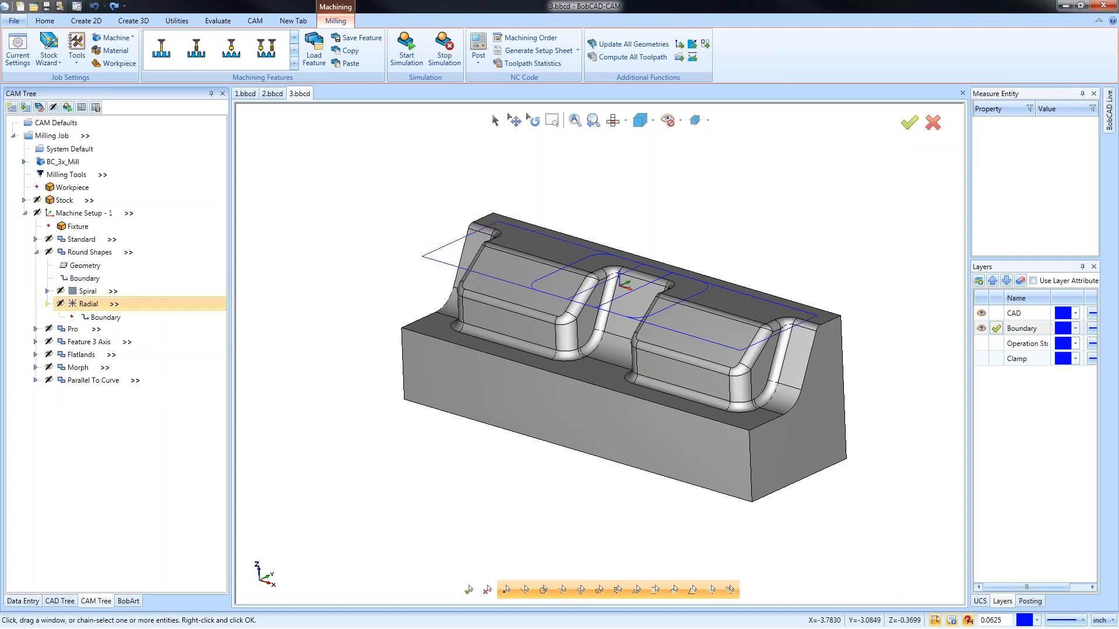
Step: Give the Radial operation its own boundary using the right-hand rectangle
{"action": "right_click", "coordinate": [115, 319]}
{"action": "left_click", "coordinate": [128, 325]}
{"action": "left_click", "coordinate": [732, 305]}
{"action": "left_click", "coordinate": [732, 305]}
{"action": "left_click", "coordinate": [787, 331]}
{"action": "left_click", "coordinate": [61, 202]}
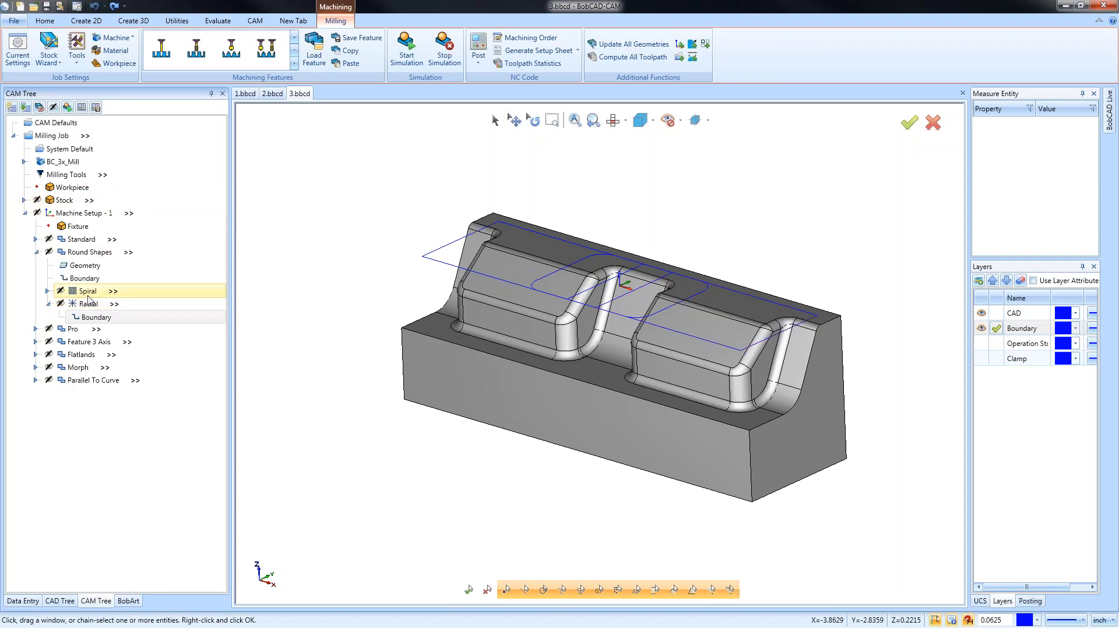
Step: Compute the Spiral and Radial toolpaths and inspect each one on the part
{"action": "right_click", "coordinate": [88, 292]}
{"action": "left_click", "coordinate": [124, 319]}
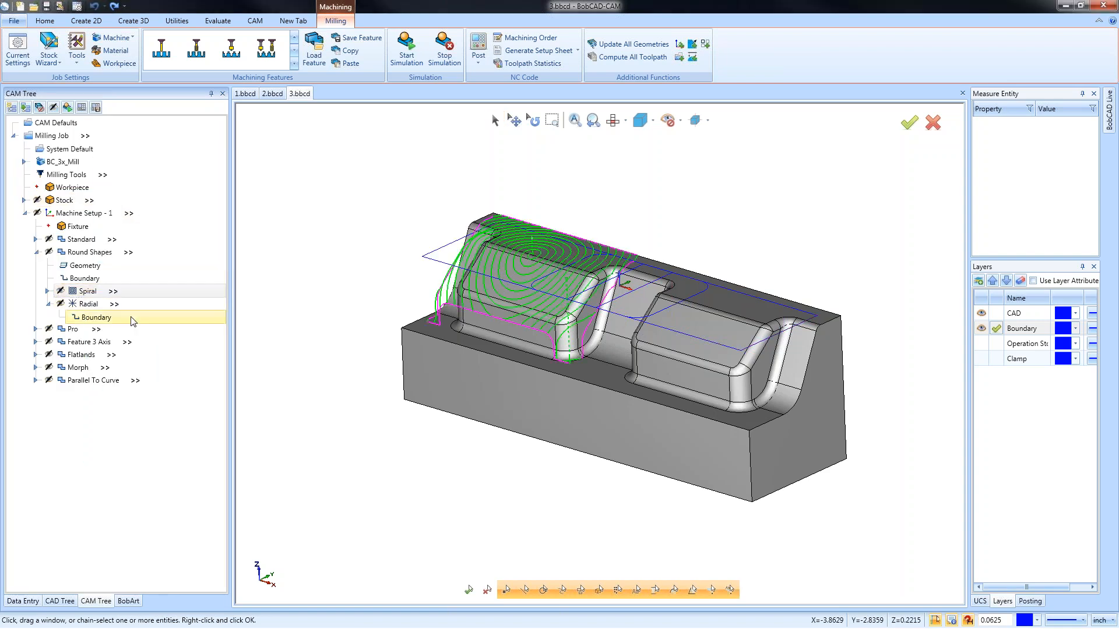
{"action": "middle_click_drag", "start_coordinate": [574, 324], "coordinate": [591, 346]}
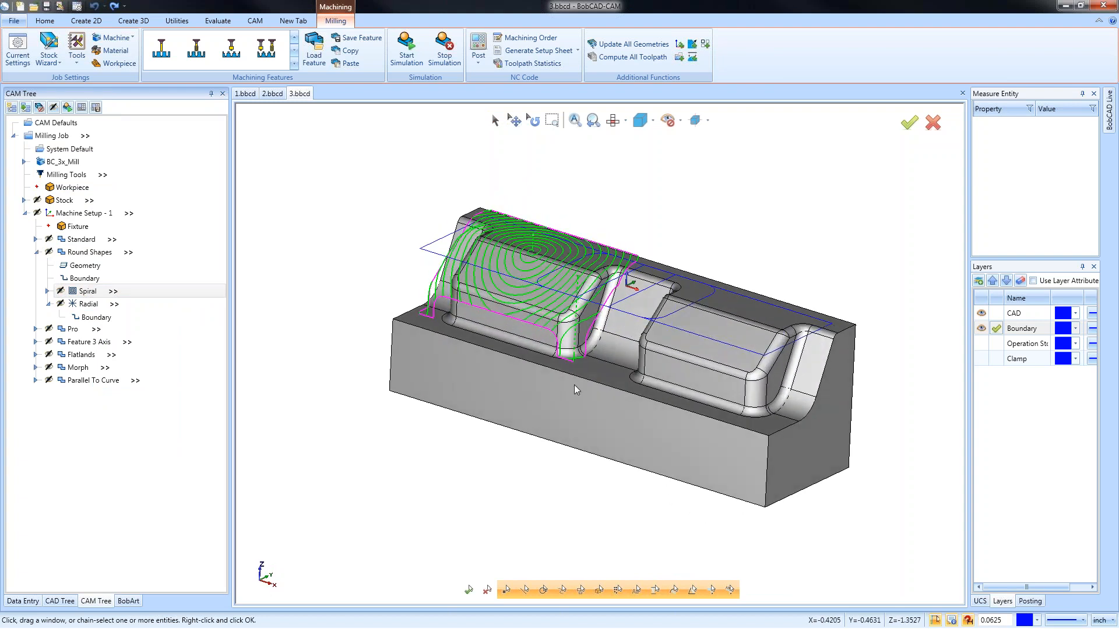
{"action": "left_click", "coordinate": [88, 303]}
{"action": "right_click", "coordinate": [84, 304]}
{"action": "left_click", "coordinate": [132, 328]}
{"action": "middle_click_drag", "start_coordinate": [535, 415], "coordinate": [547, 445]}
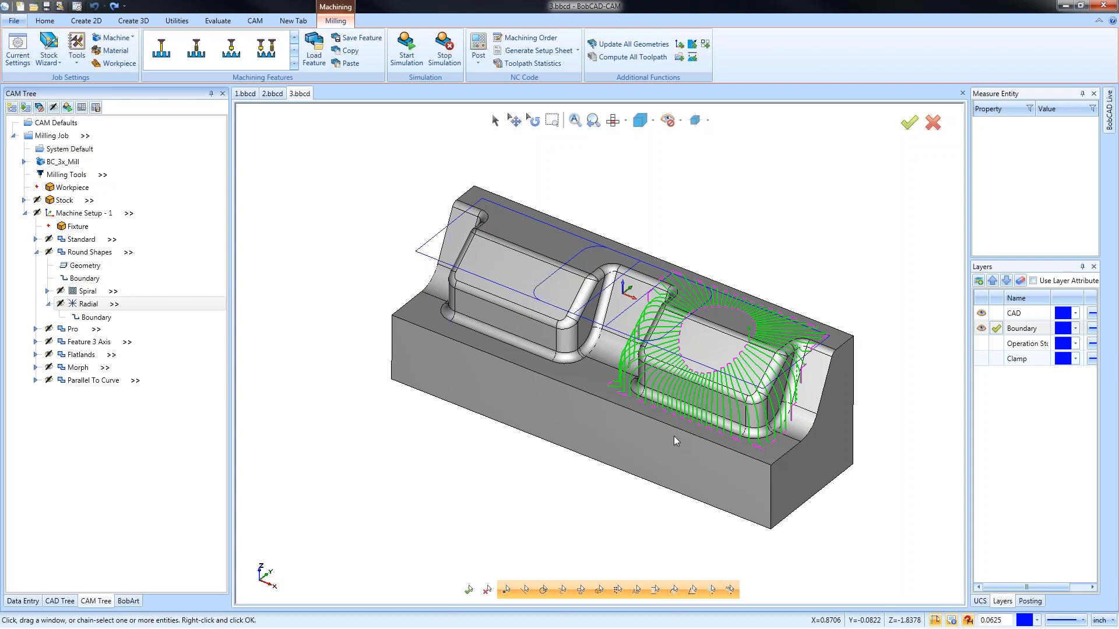
Step: Compare the Round Shapes boundary with the areas covered by the Spiral and Radial toolpaths
{"action": "left_click", "coordinate": [85, 278]}
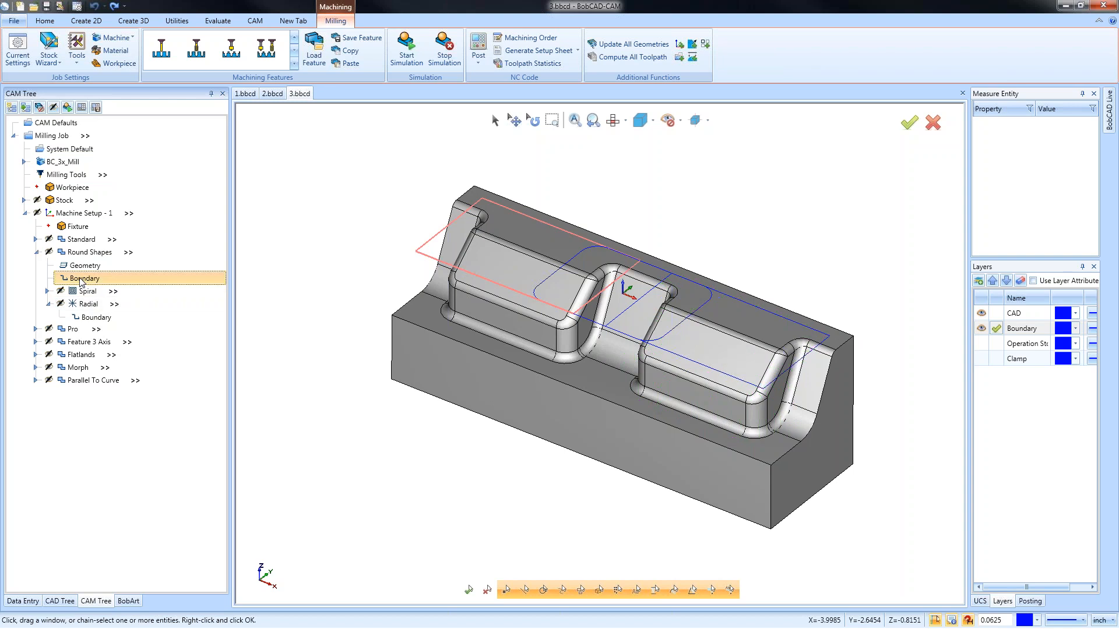
{"action": "left_click", "coordinate": [90, 293]}
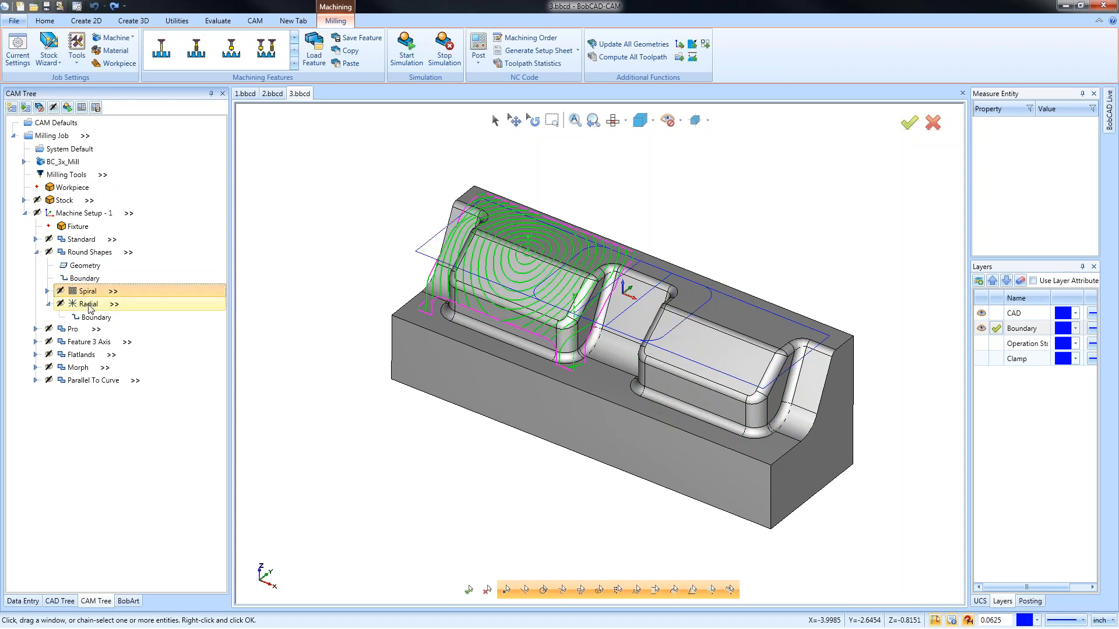
{"action": "left_click", "coordinate": [89, 304]}
{"action": "left_click", "coordinate": [87, 292]}
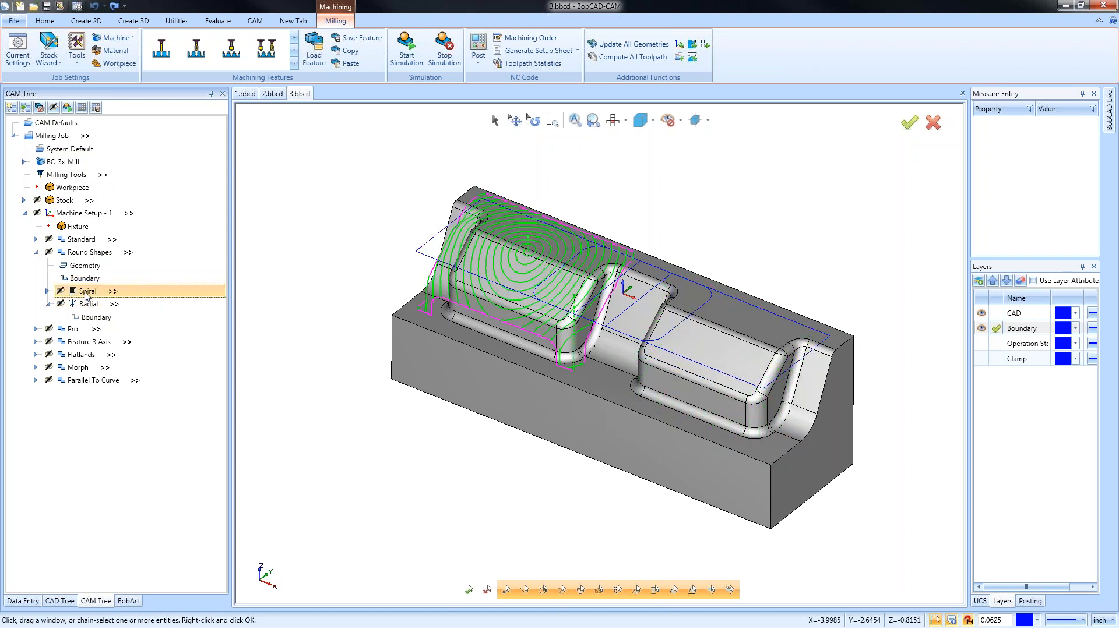
Step: Inspect the Radial toolpath on the part and collapse the Round Shapes feature
{"action": "left_click", "coordinate": [90, 307]}
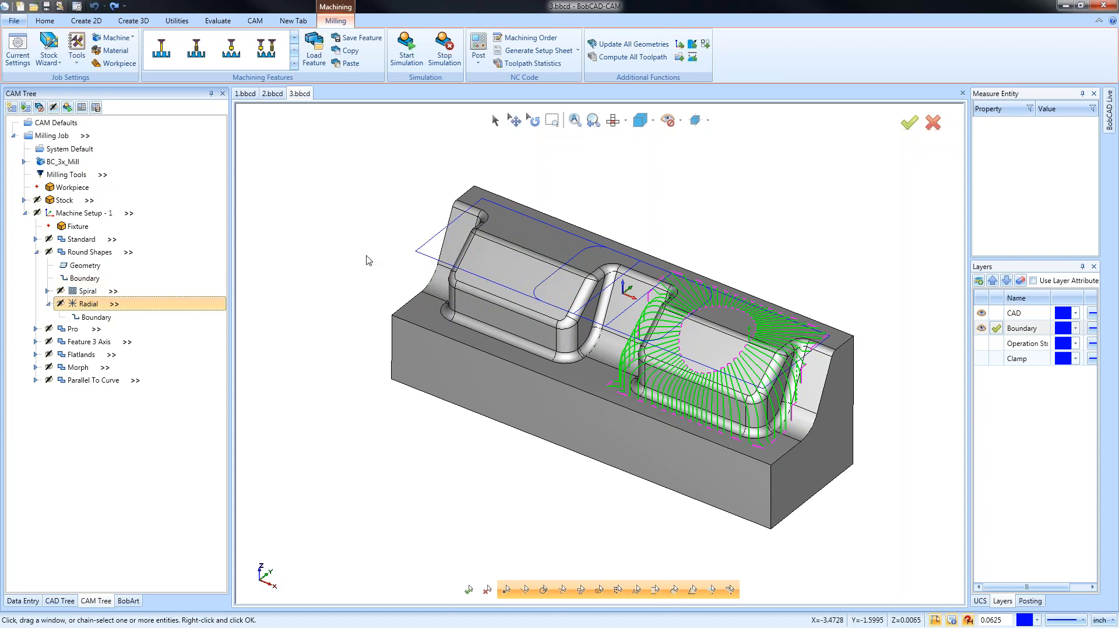
{"action": "right_click", "coordinate": [631, 187]}
{"action": "left_click", "coordinate": [680, 207]}
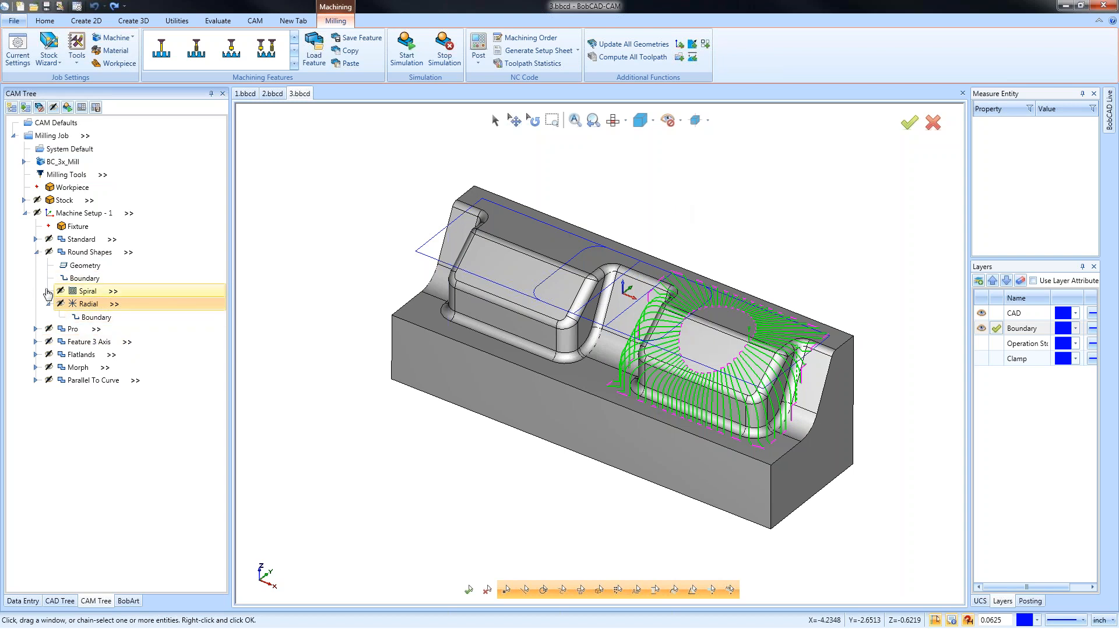
{"action": "left_click", "coordinate": [37, 252]}
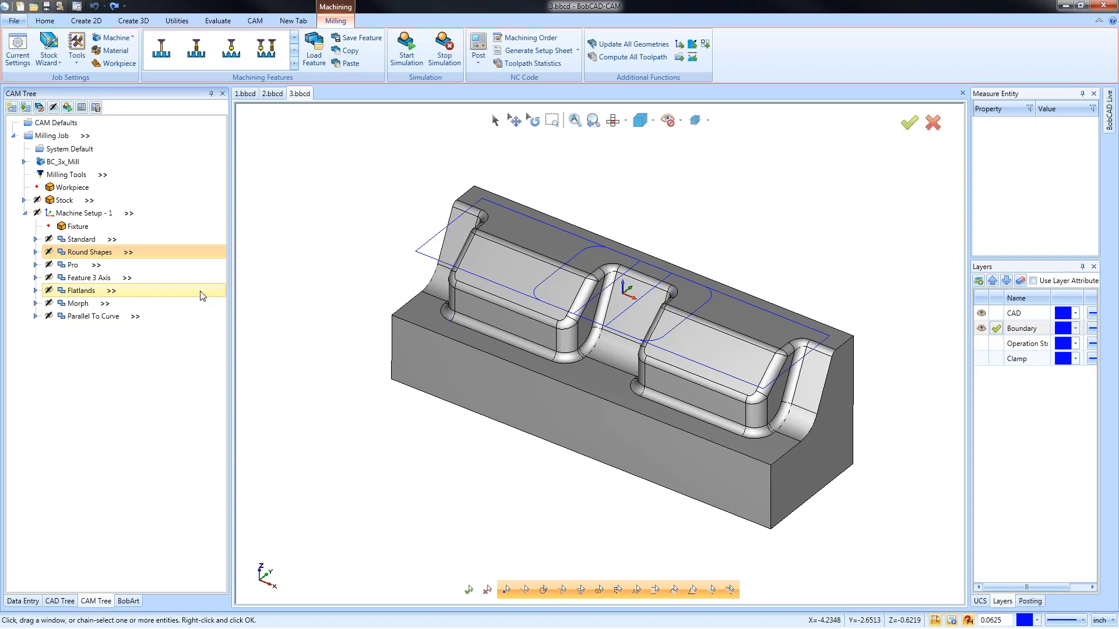
Step: Display the Standard feature's Z Level Rough toolpath, make the CAD layer active and hide the Boundary layer
{"action": "left_click", "coordinate": [36, 240]}
{"action": "left_click", "coordinate": [101, 279]}
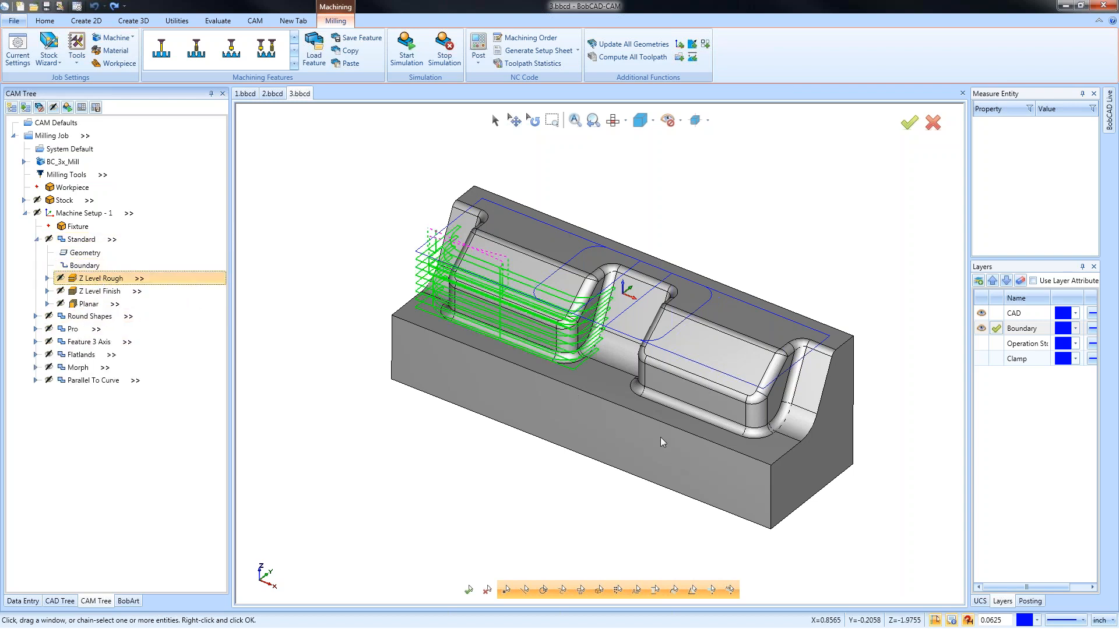
{"action": "middle_click_drag", "start_coordinate": [660, 439], "coordinate": [665, 411]}
{"action": "left_click", "coordinate": [995, 317]}
{"action": "left_click", "coordinate": [981, 329]}
{"action": "middle_click_drag", "start_coordinate": [600, 379], "coordinate": [593, 354]}
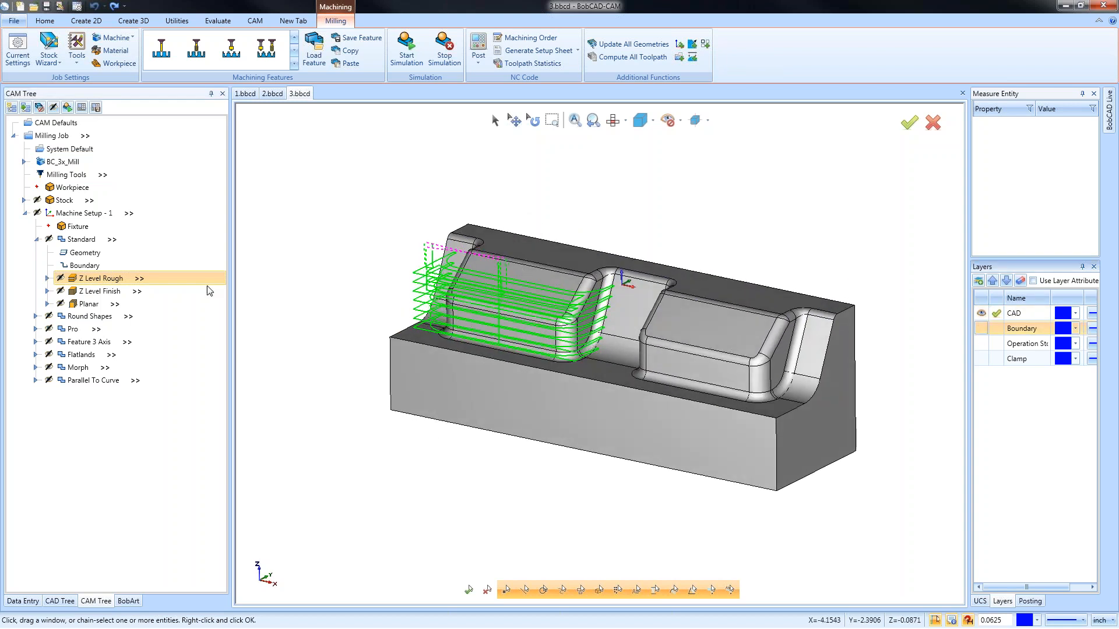
Step: Limit the Z Level Rough operation to a Bottom of Job depth of -.5 and recompute its toolpath
{"action": "right_click", "coordinate": [105, 282]}
{"action": "left_click", "coordinate": [357, 296]}
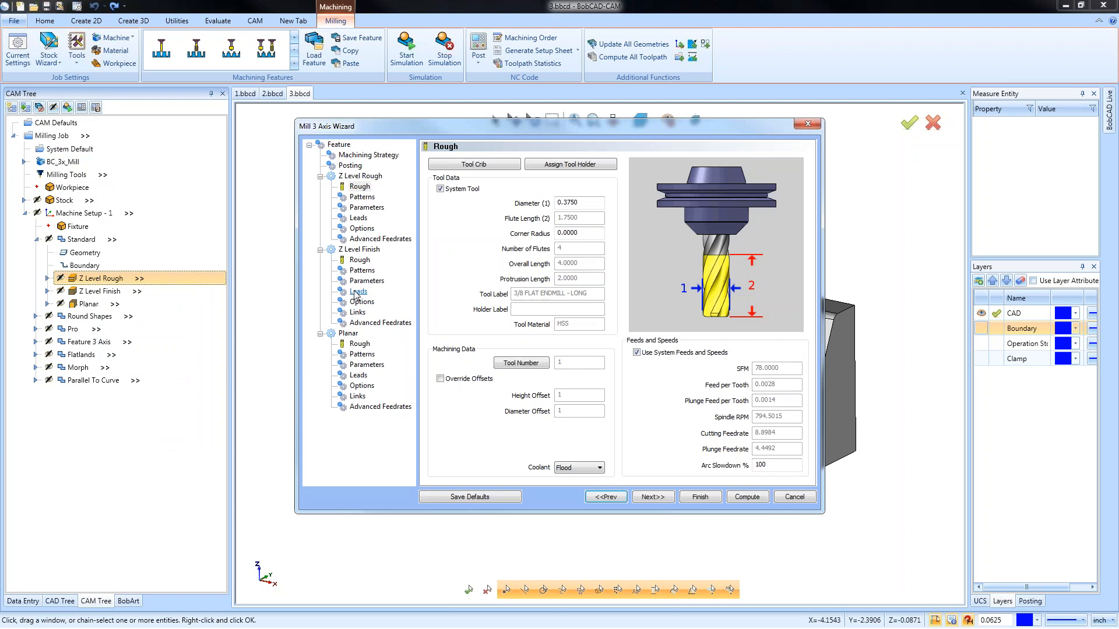
{"action": "left_click", "coordinate": [367, 208]}
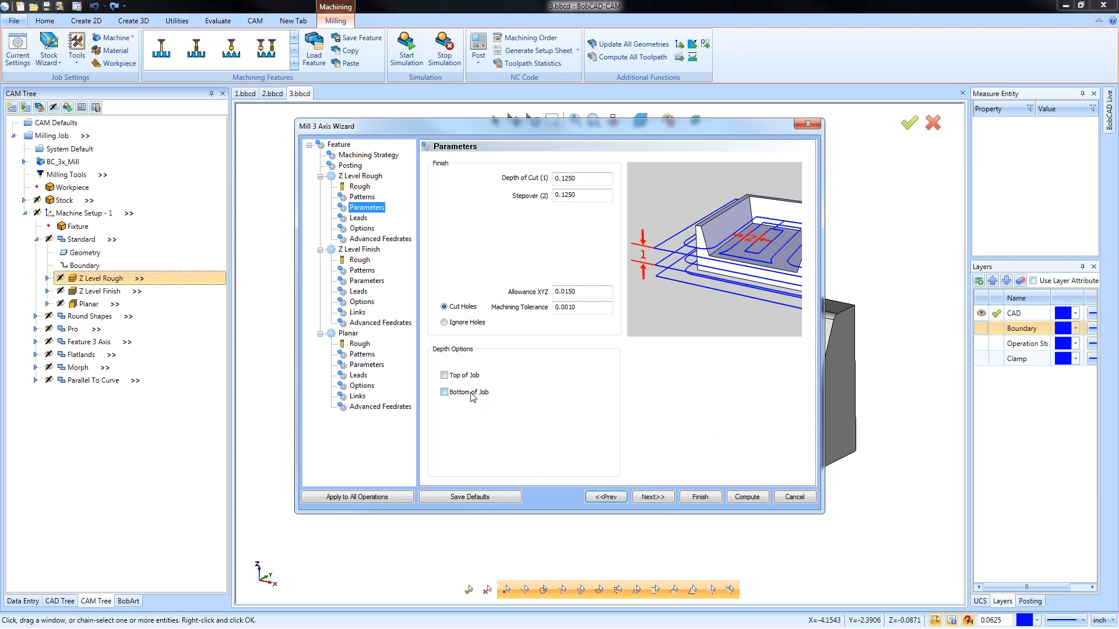
{"action": "left_click", "coordinate": [444, 392]}
{"action": "type", "text": "-.5"}
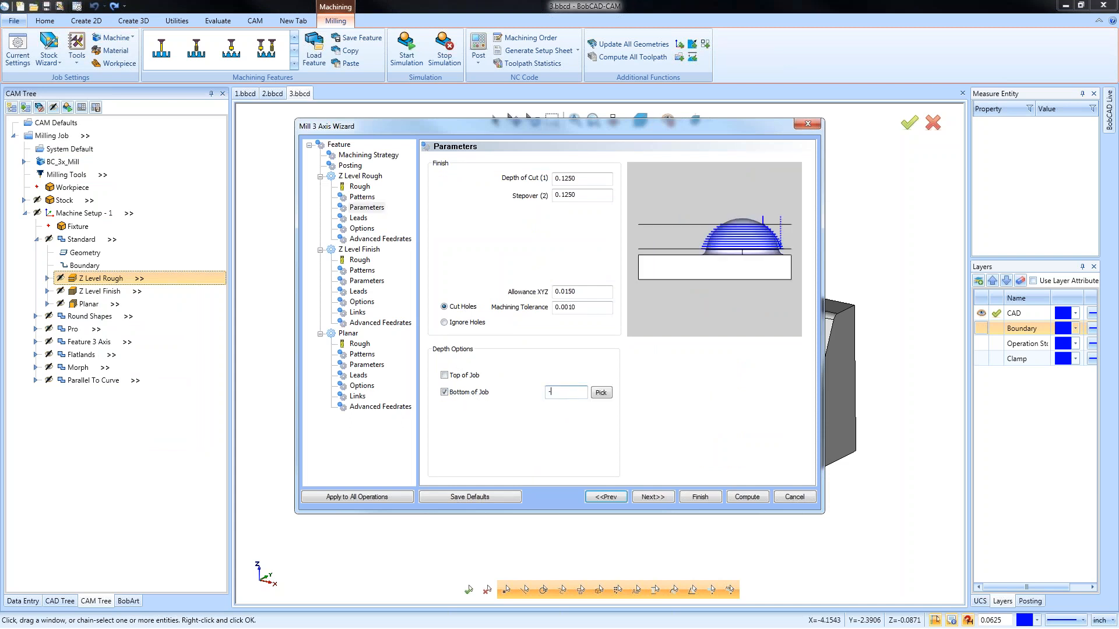
{"action": "left_click", "coordinate": [700, 497]}
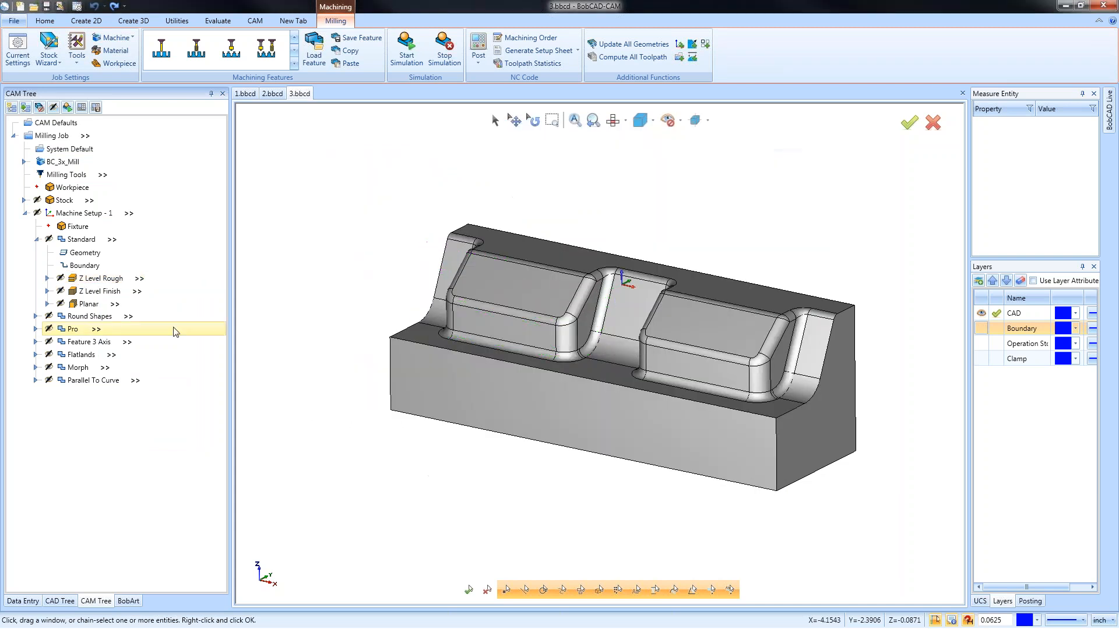
{"action": "right_click", "coordinate": [105, 279]}
{"action": "left_click", "coordinate": [167, 305]}
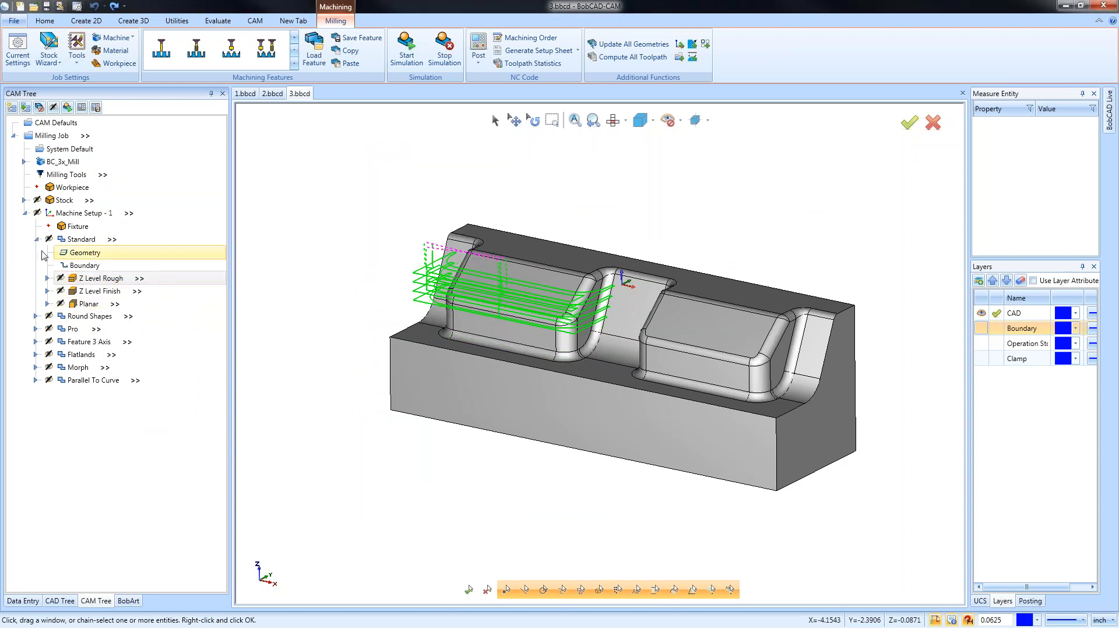
Step: Open the Pro feature's Advanced Rough settings and review its automatic and user-defined depth options
{"action": "left_click", "coordinate": [81, 239]}
{"action": "left_click", "coordinate": [35, 239]}
{"action": "left_click", "coordinate": [36, 253]}
{"action": "left_click", "coordinate": [36, 253]}
{"action": "left_click", "coordinate": [35, 265]}
{"action": "left_click", "coordinate": [90, 305]}
{"action": "right_click", "coordinate": [91, 307]}
{"action": "left_click", "coordinate": [111, 313]}
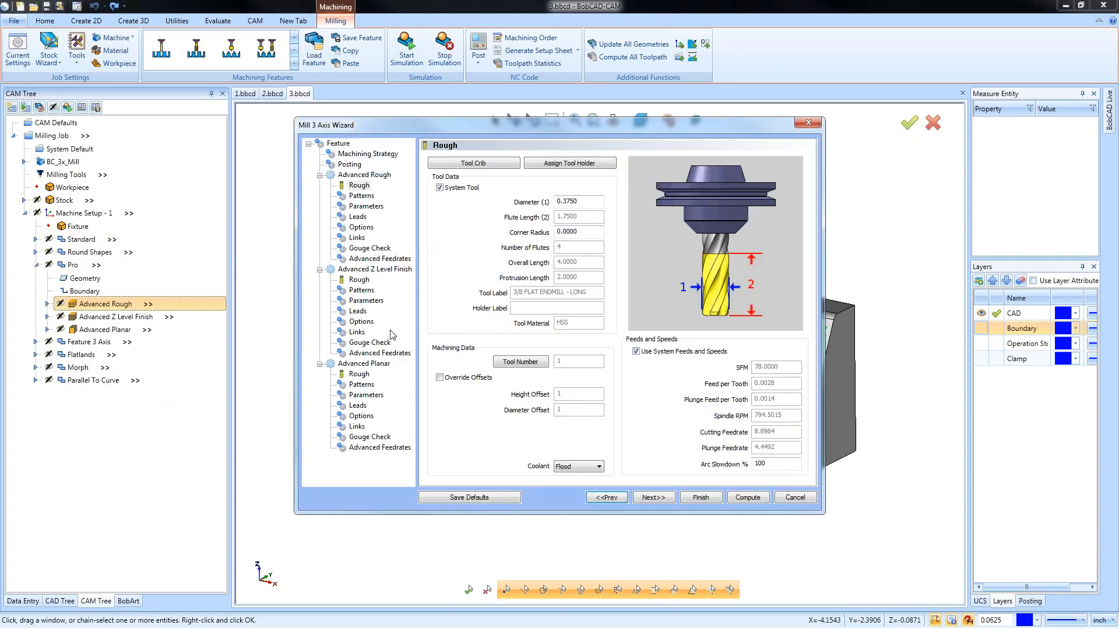
{"action": "left_click", "coordinate": [366, 206]}
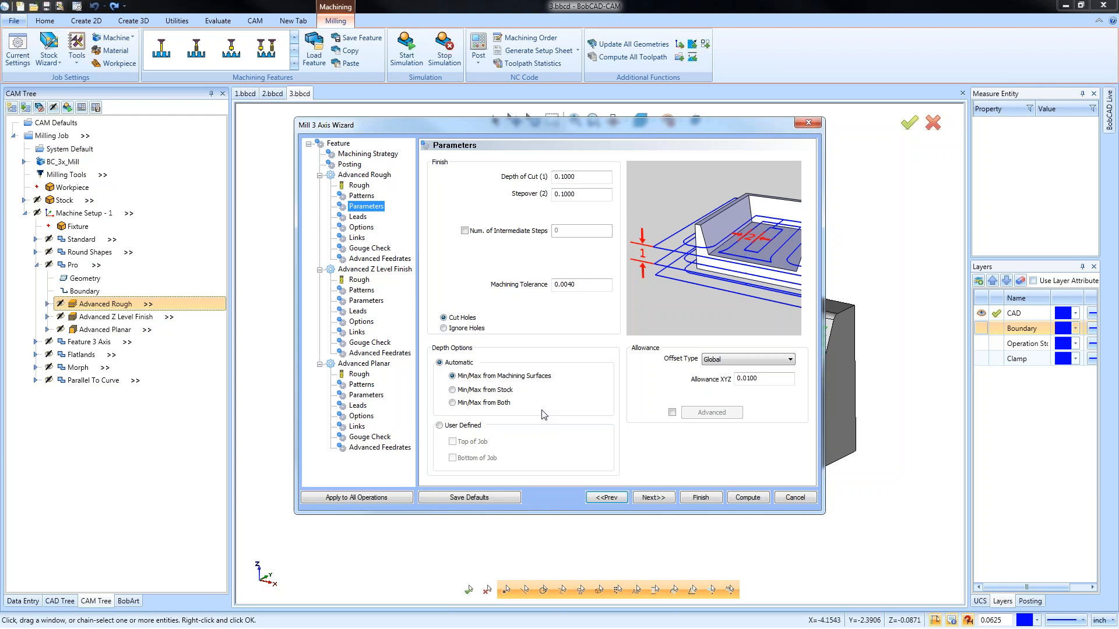
Step: Review the Advanced Z Level Finish depth, boundary, Angle Range and Undercut options, and discard any changes
{"action": "left_click", "coordinate": [367, 301]}
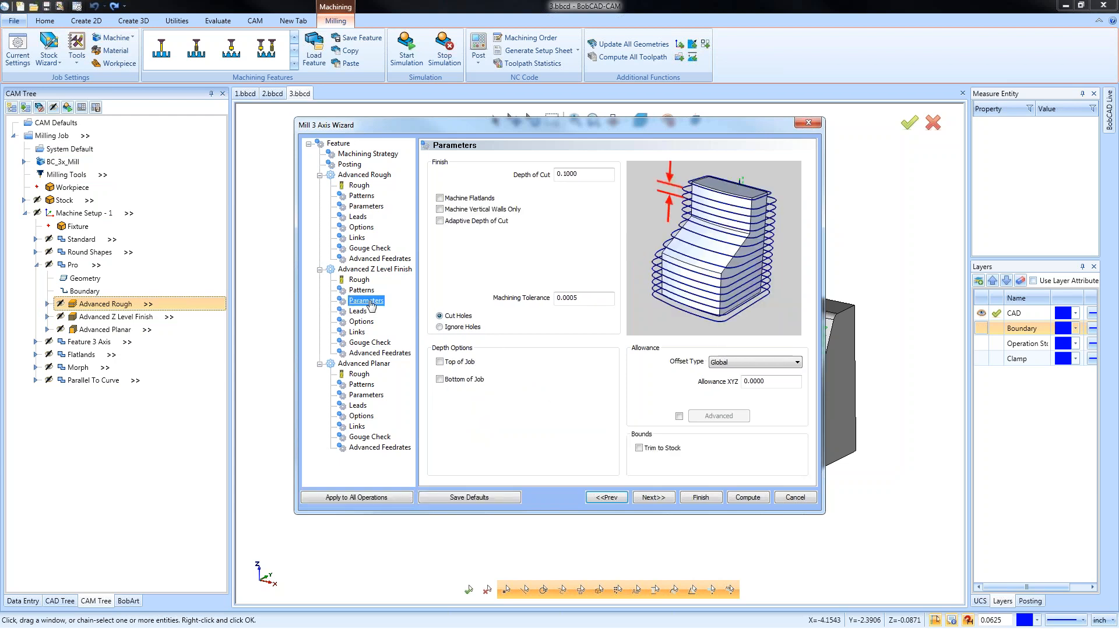
{"action": "left_click", "coordinate": [361, 322]}
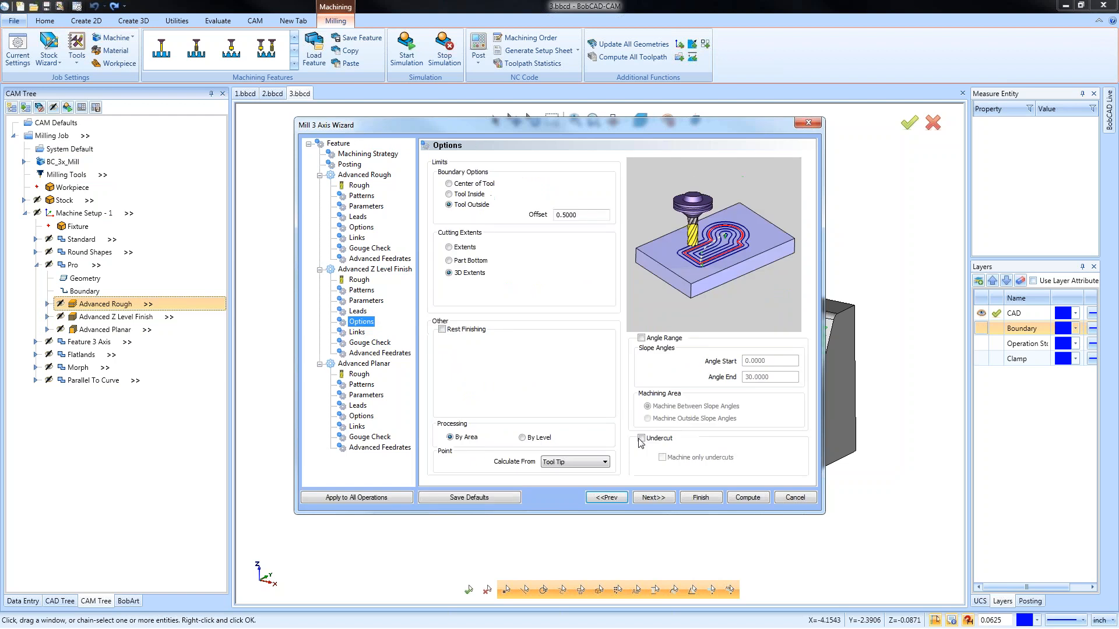
{"action": "left_click", "coordinate": [642, 338]}
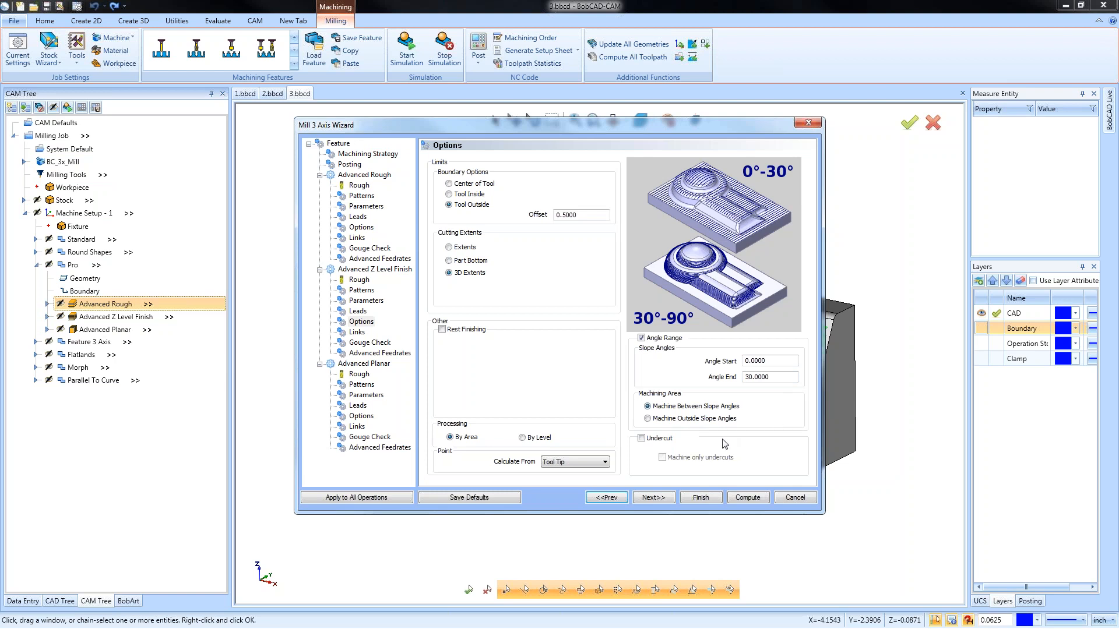
{"action": "left_click", "coordinate": [641, 439]}
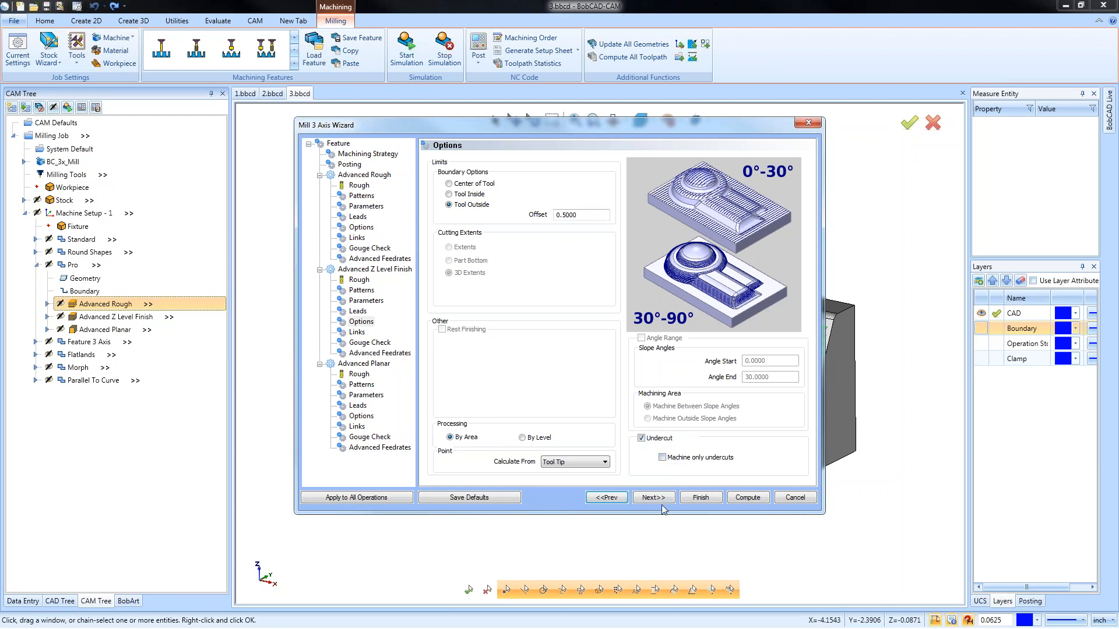
{"action": "left_click", "coordinate": [642, 439]}
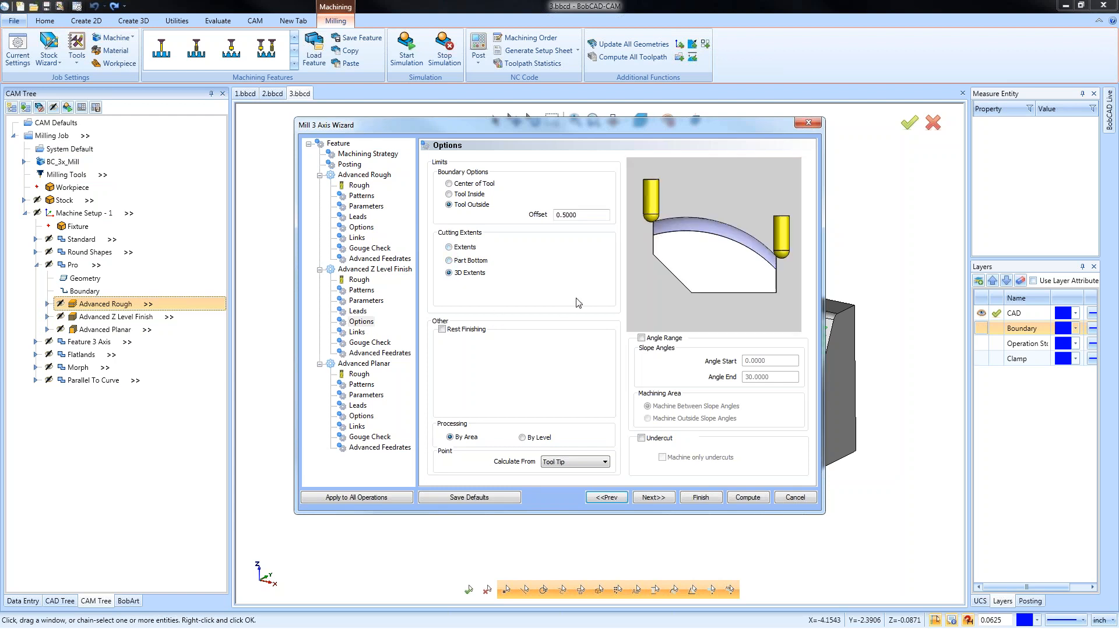
{"action": "left_click", "coordinate": [795, 498]}
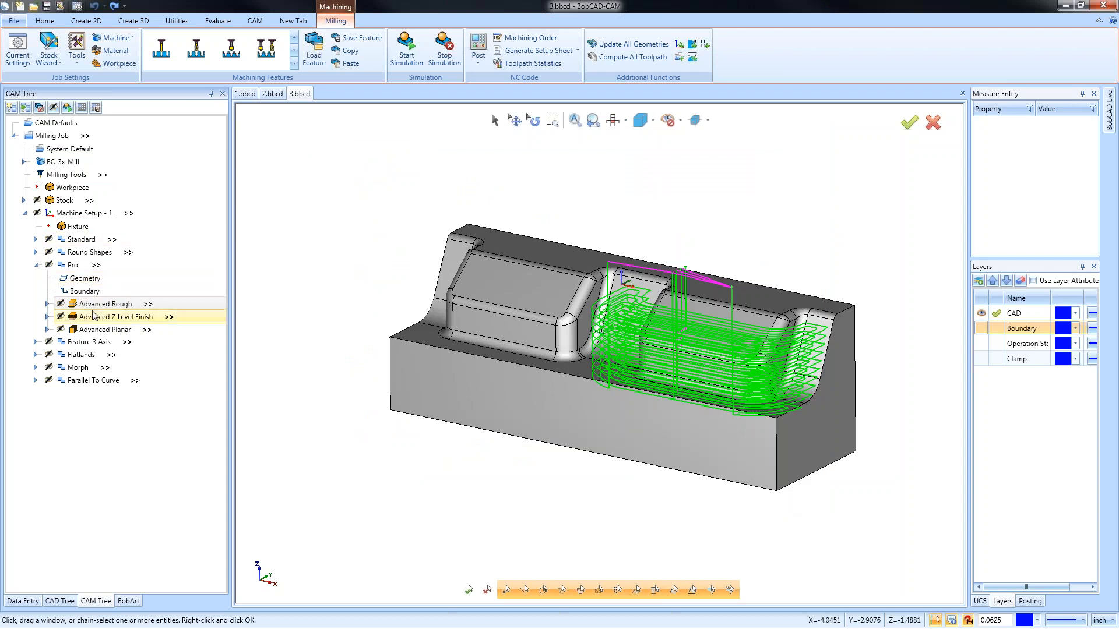
Step: Highlight the milling job's stock to examine how it covers the part
{"action": "left_click", "coordinate": [78, 203]}
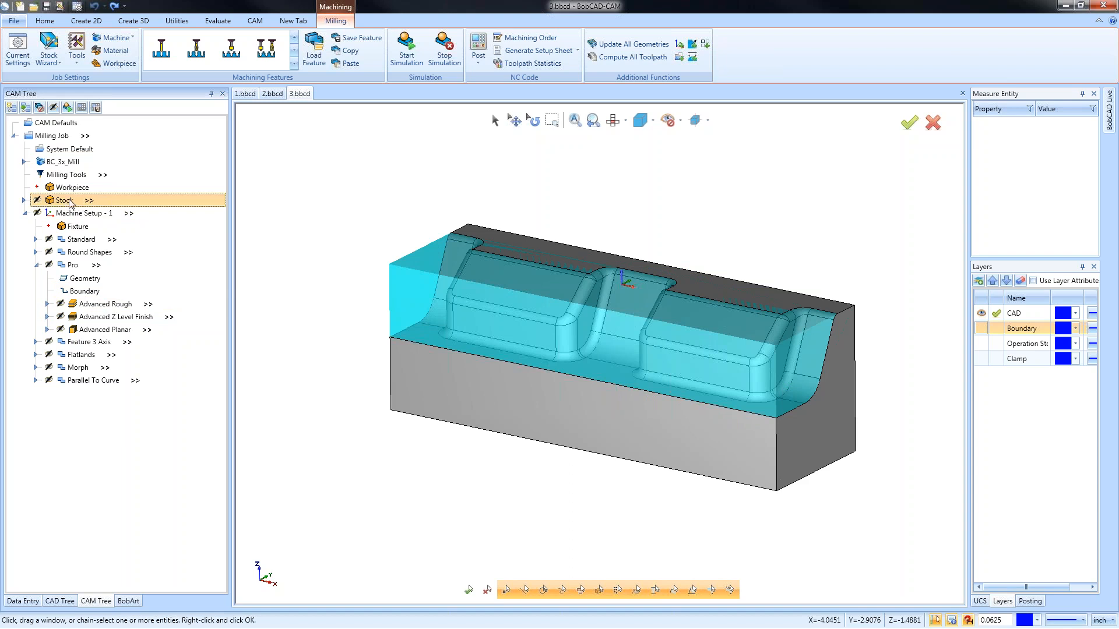
{"action": "left_click", "coordinate": [13, 135]}
{"action": "left_click", "coordinate": [12, 136]}
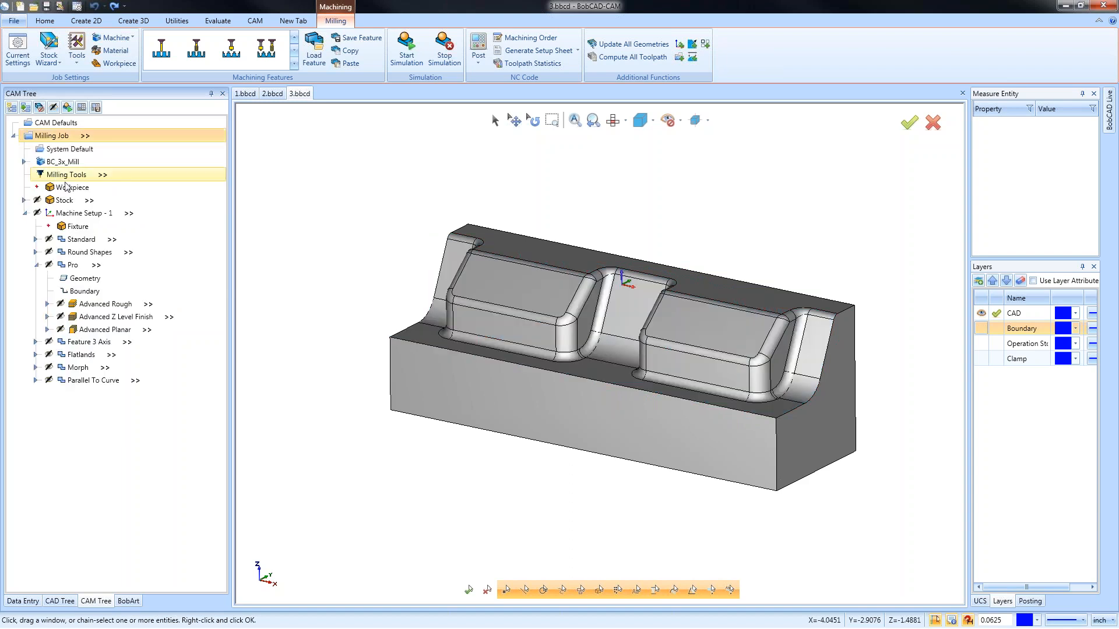
{"action": "left_click", "coordinate": [73, 188]}
{"action": "left_click", "coordinate": [69, 201]}
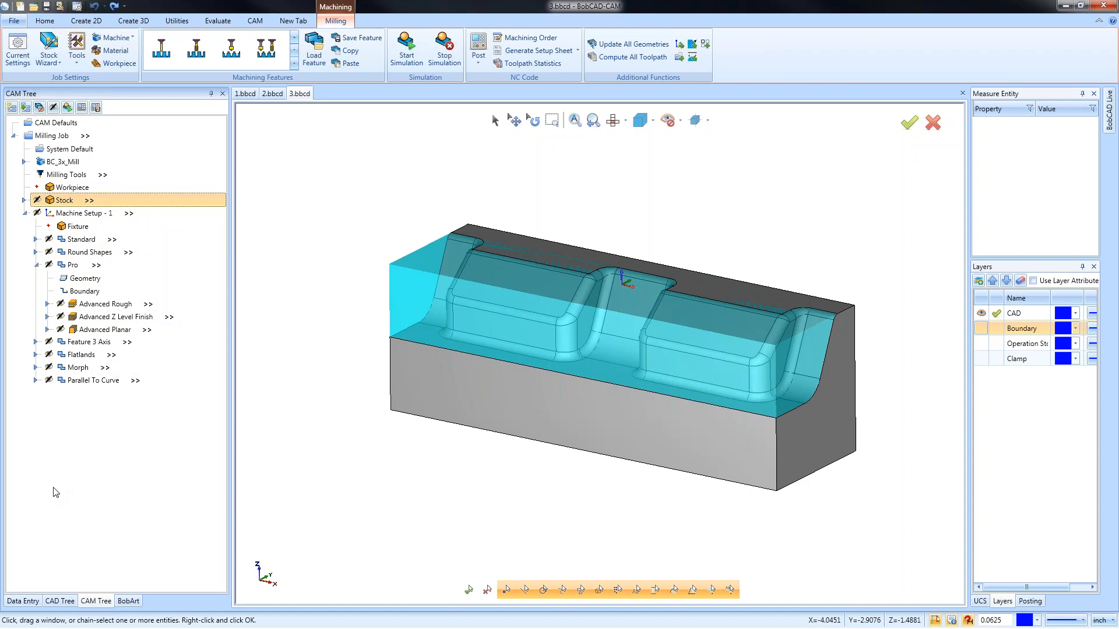
Step: Show only the Boundary layer and extrude its central rounded profile 1.3125 in downward with caps
{"action": "left_click", "coordinate": [983, 329]}
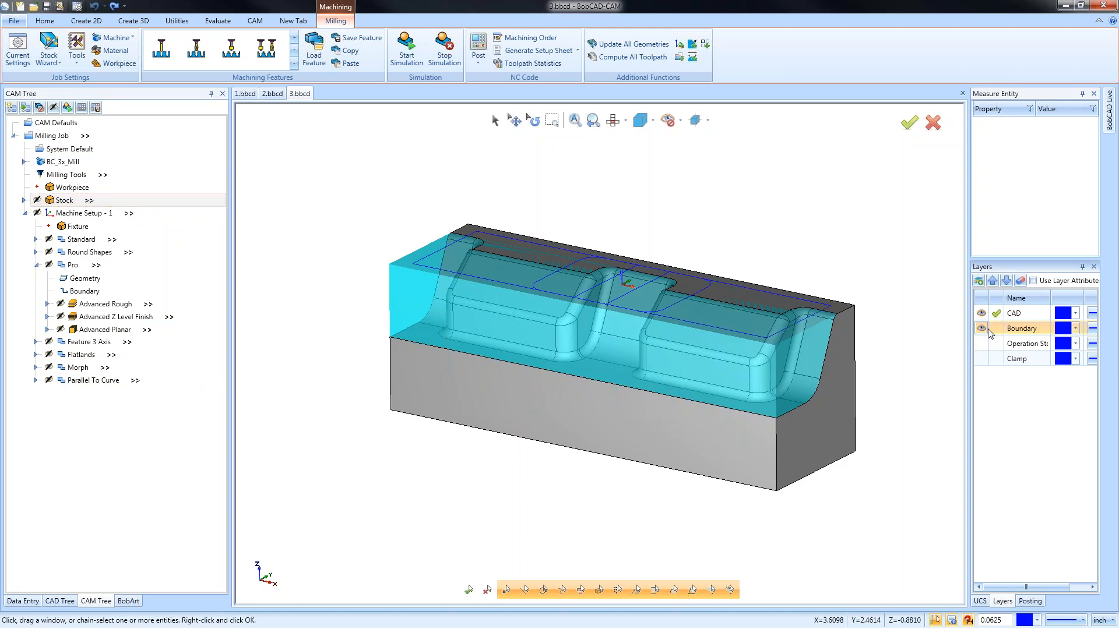
{"action": "left_click", "coordinate": [982, 314]}
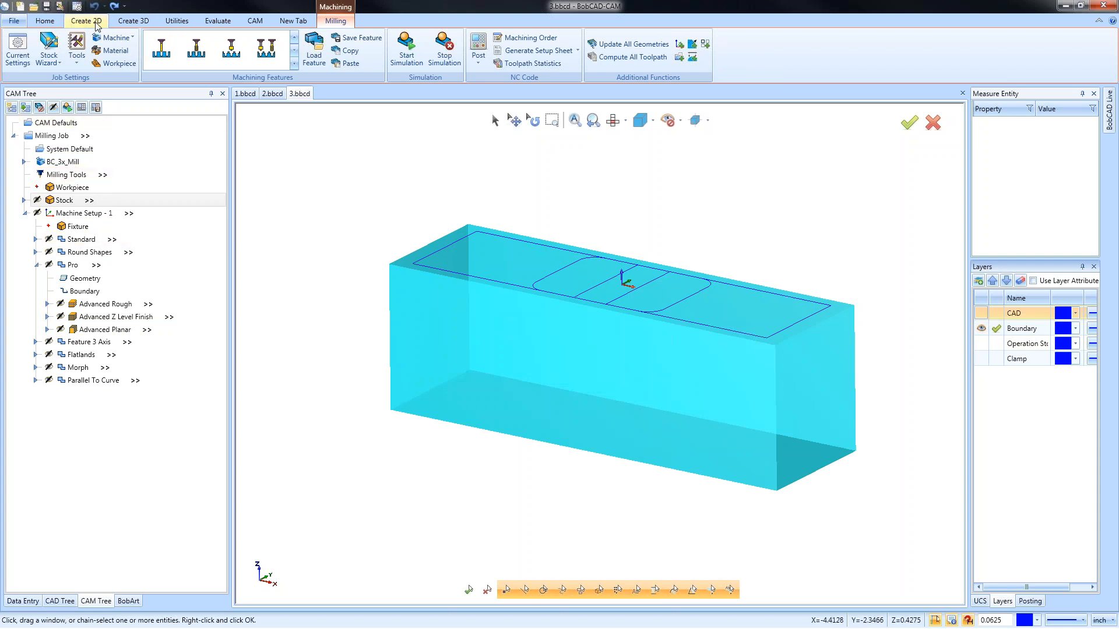
{"action": "left_click", "coordinate": [133, 21]}
{"action": "left_click", "coordinate": [185, 37]}
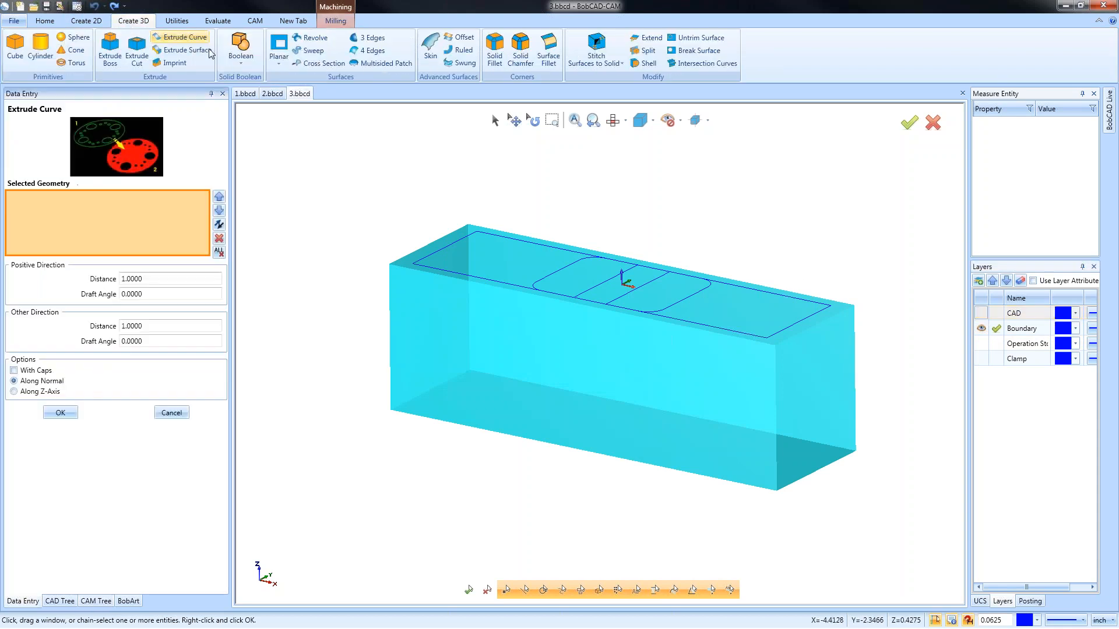
{"action": "left_click", "coordinate": [565, 268]}
{"action": "left_click_drag", "start_coordinate": [625, 298], "coordinate": [631, 380]}
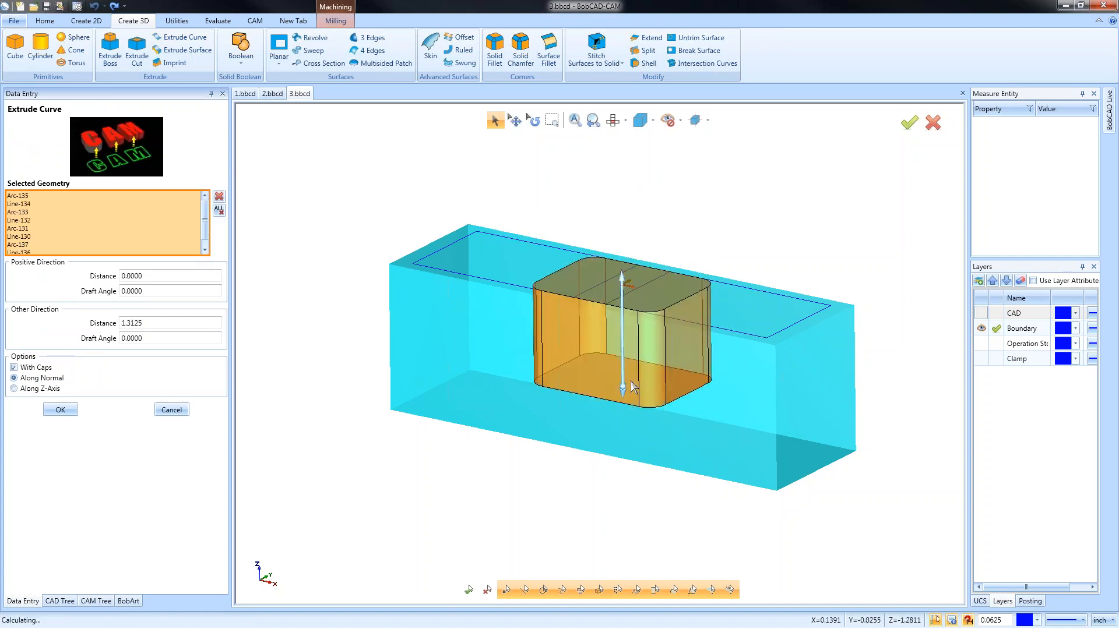
{"action": "left_click", "coordinate": [60, 410]}
{"action": "left_click", "coordinate": [172, 409]}
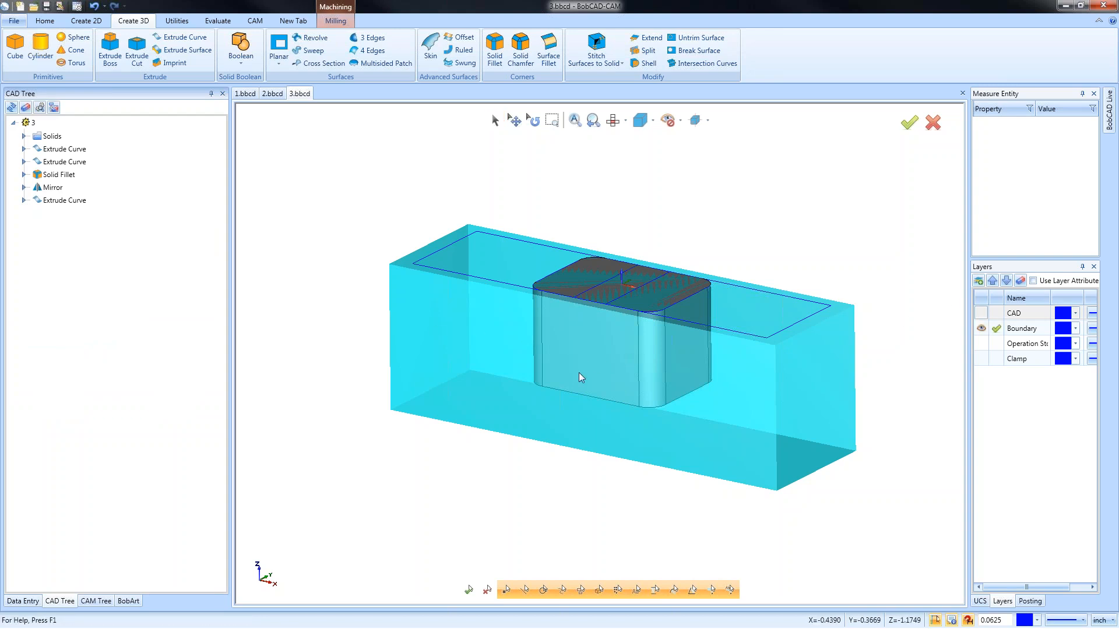
Step: Remove the Pro feature's boundary, show the CAD layer, hide the Boundary layer and recompute the Advanced Rough toolpath
{"action": "left_click", "coordinate": [96, 601]}
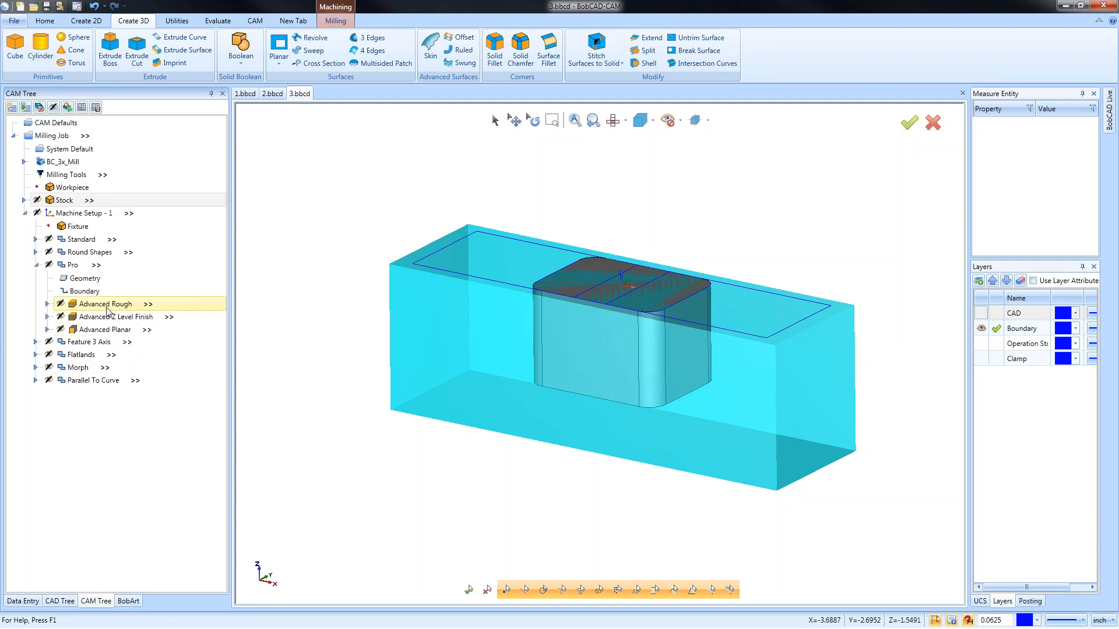
{"action": "double_click", "coordinate": [92, 308]}
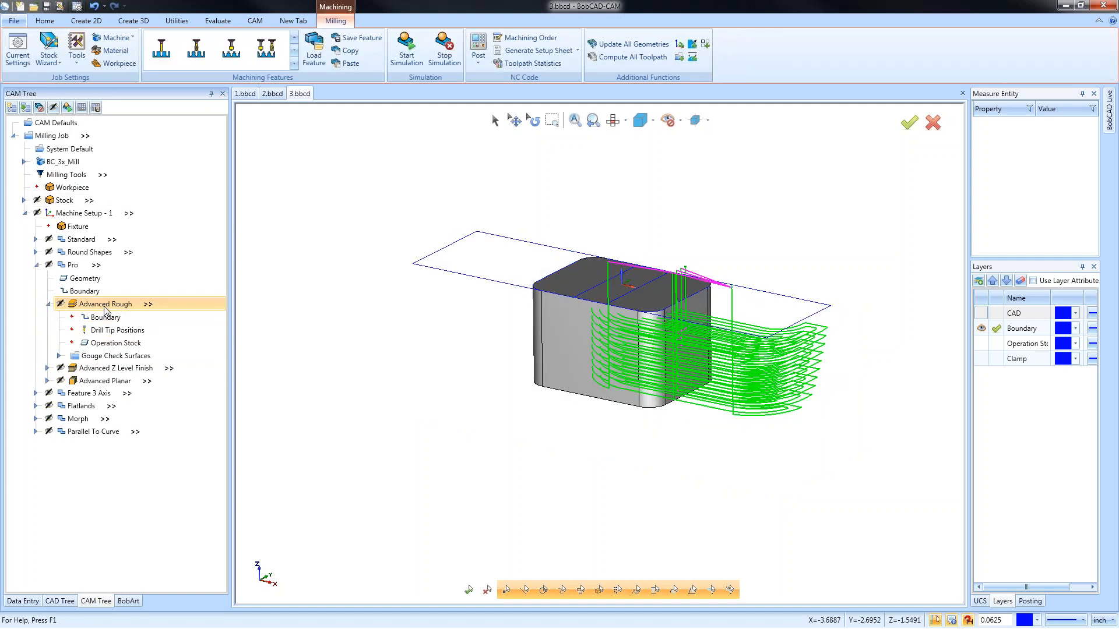
{"action": "left_click", "coordinate": [88, 291]}
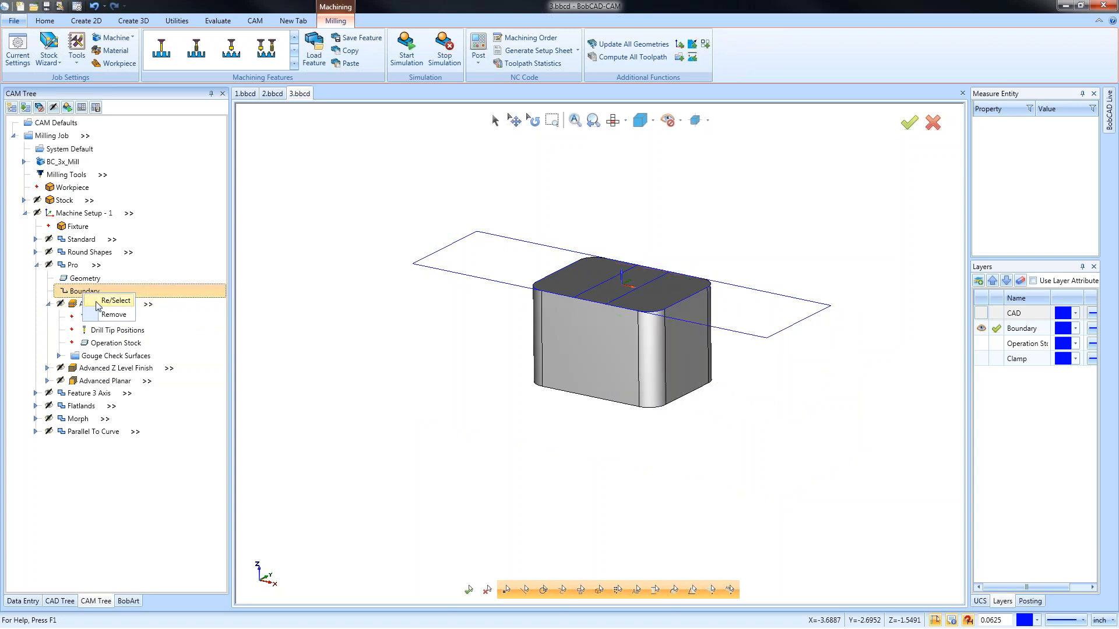
{"action": "left_click", "coordinate": [106, 306]}
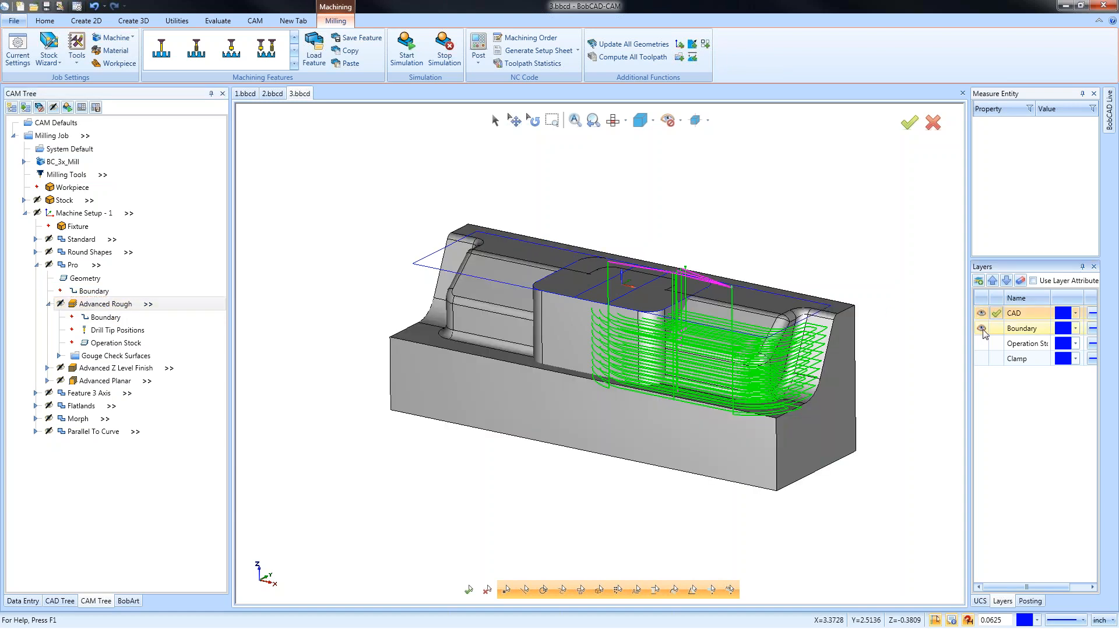
{"action": "right_click", "coordinate": [104, 303]}
{"action": "left_click", "coordinate": [143, 328]}
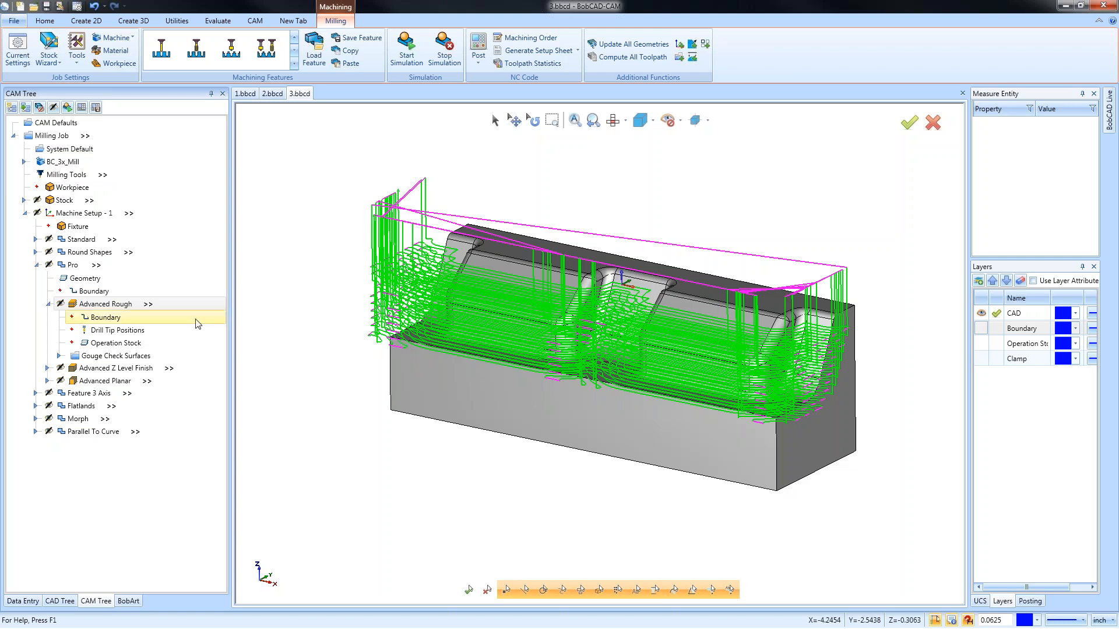
Step: Assign the extruded rounded block as the Advanced Rough operation's solid-model operation stock and compute its toolpath
{"action": "left_click", "coordinate": [122, 346]}
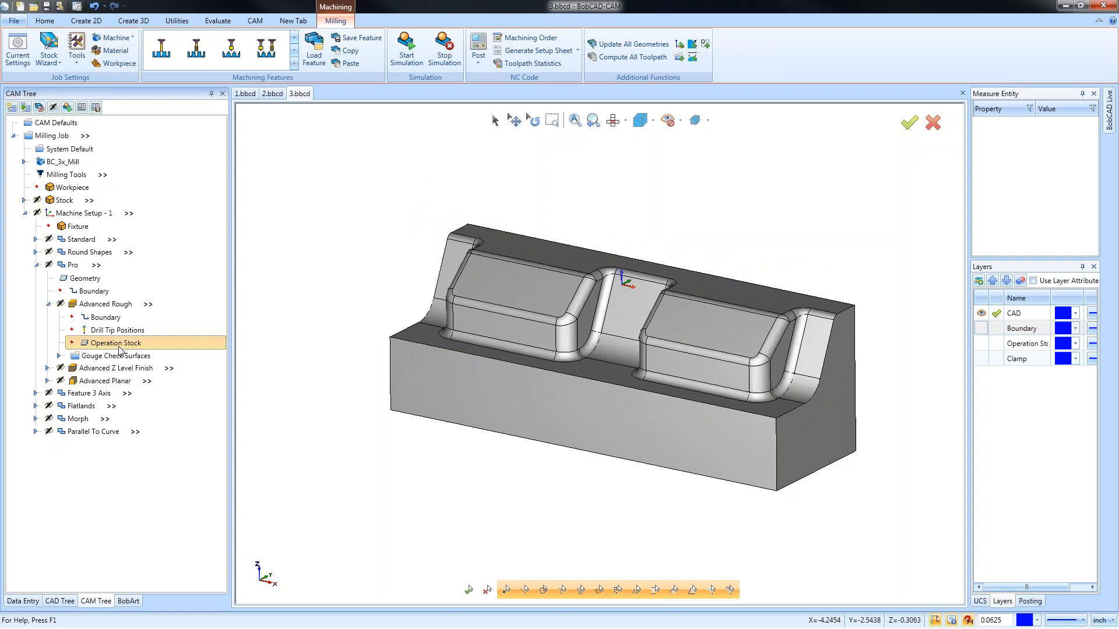
{"action": "right_click", "coordinate": [121, 349]}
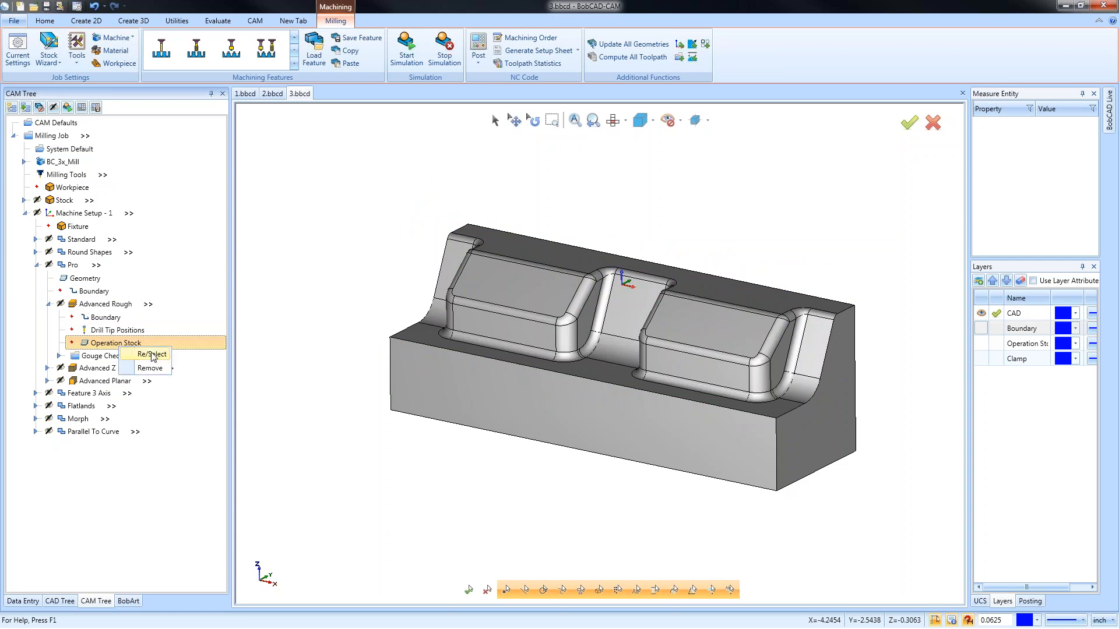
{"action": "left_click", "coordinate": [153, 354]}
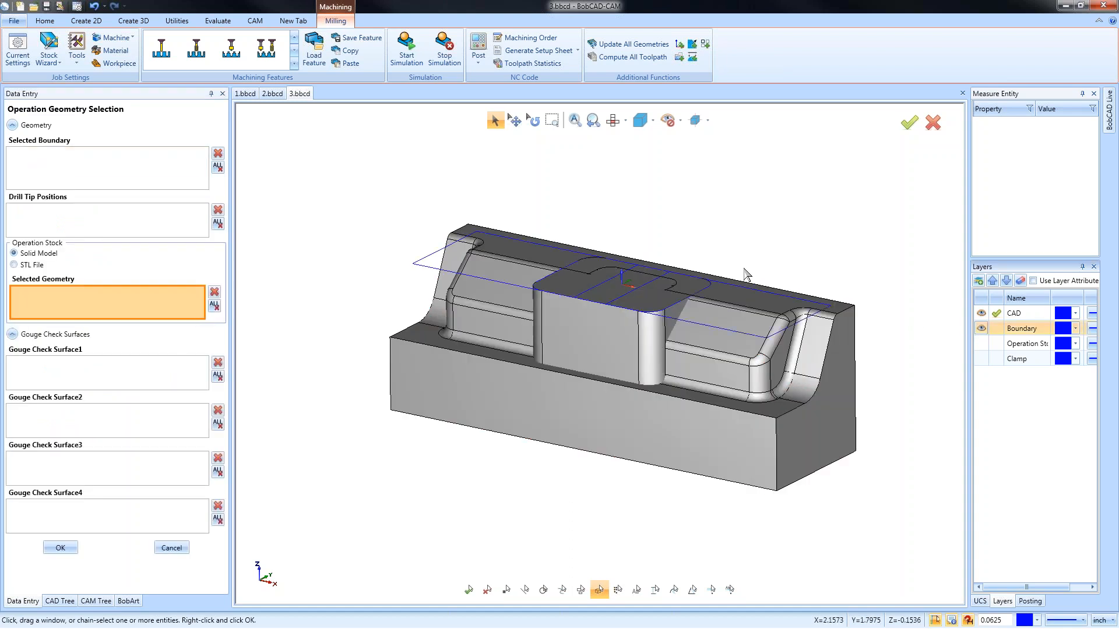
{"action": "left_click", "coordinate": [588, 341]}
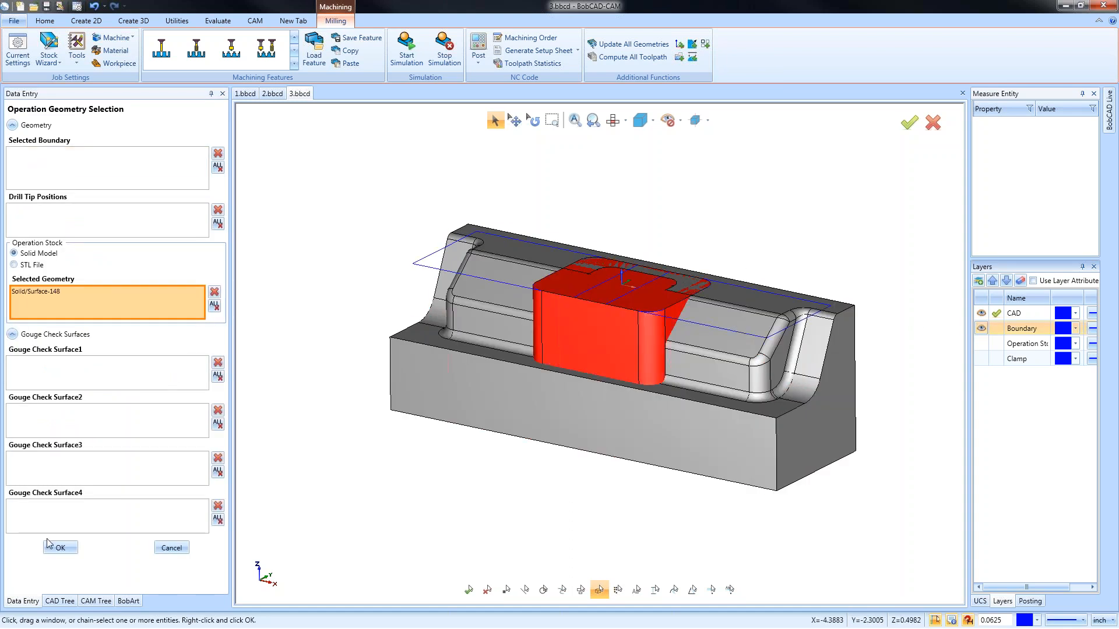
{"action": "left_click", "coordinate": [62, 548]}
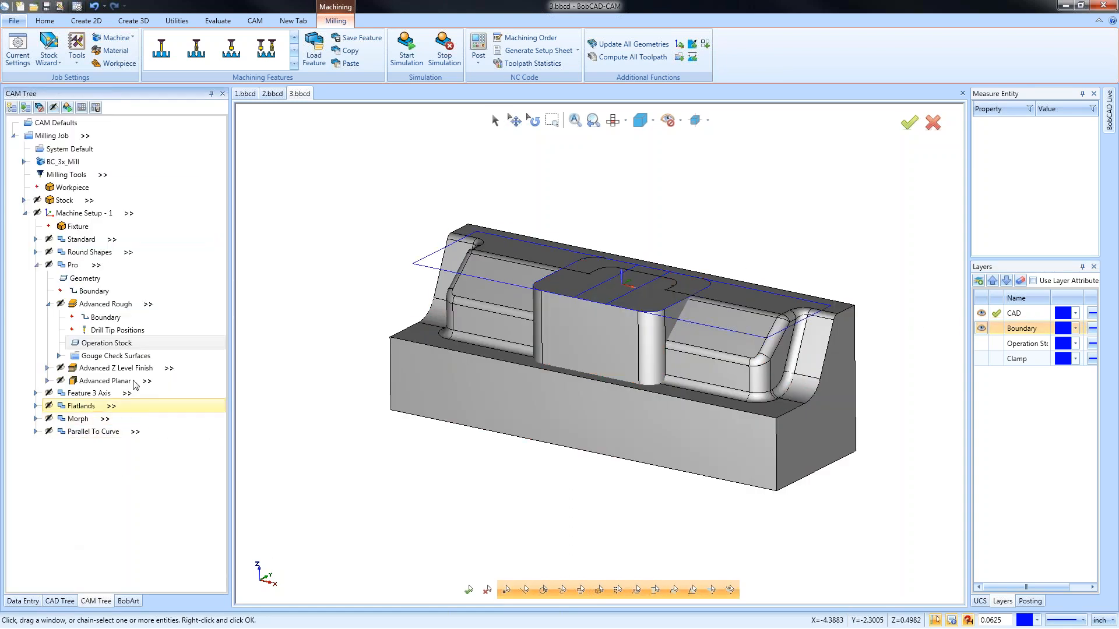
{"action": "right_click", "coordinate": [97, 304]}
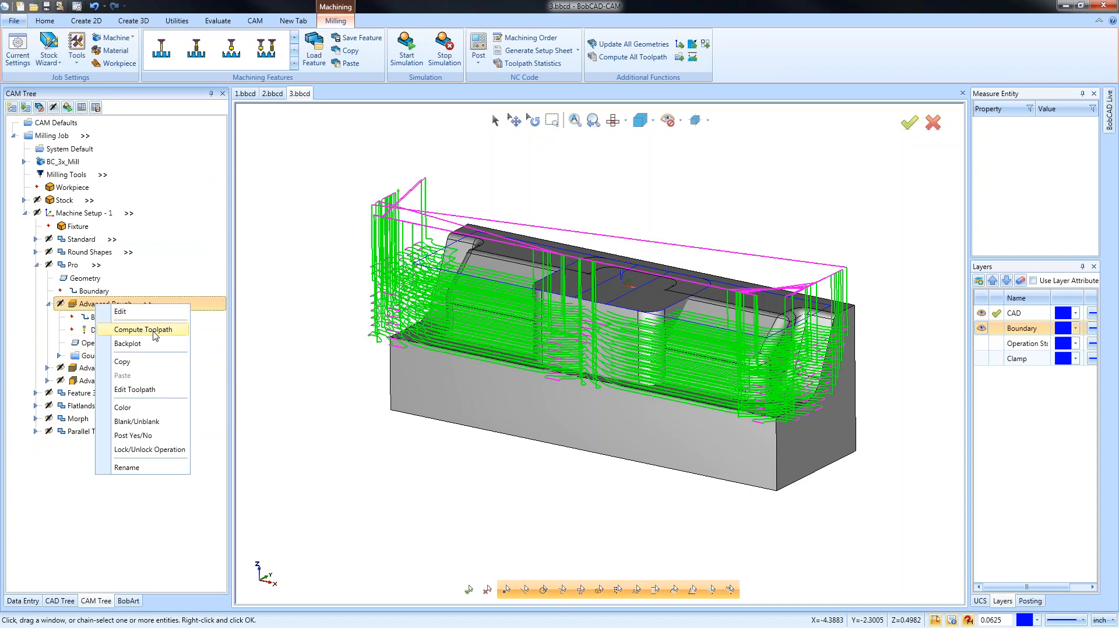
{"action": "left_click", "coordinate": [143, 329]}
Step: Hide the Boundary and CAD layers and make Boundary the active layer
{"action": "left_click", "coordinate": [982, 328]}
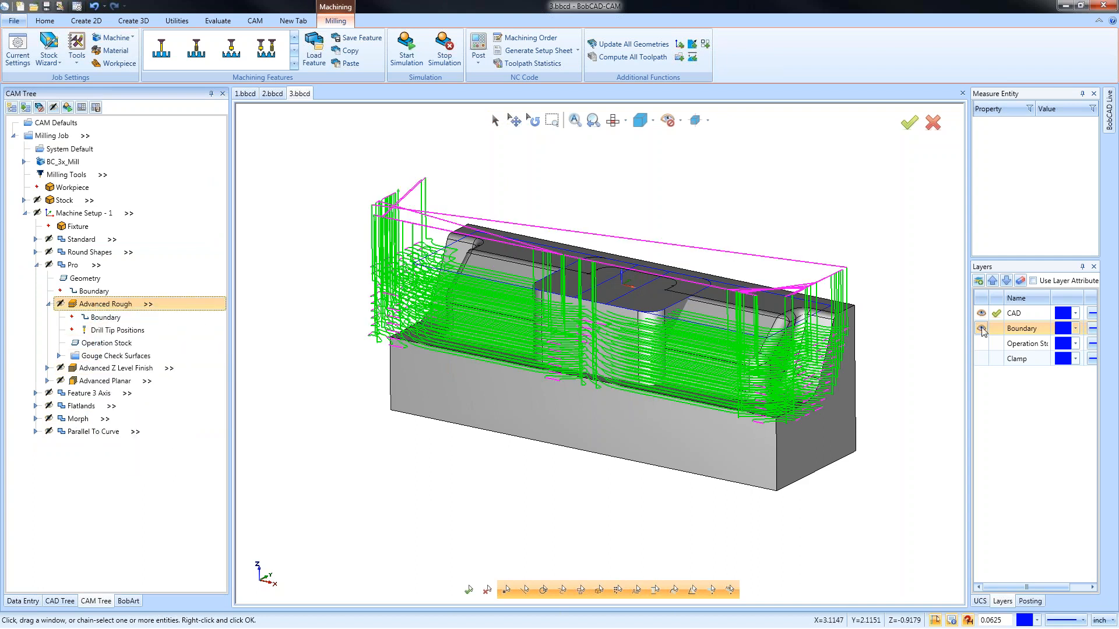
{"action": "left_click", "coordinate": [996, 329]}
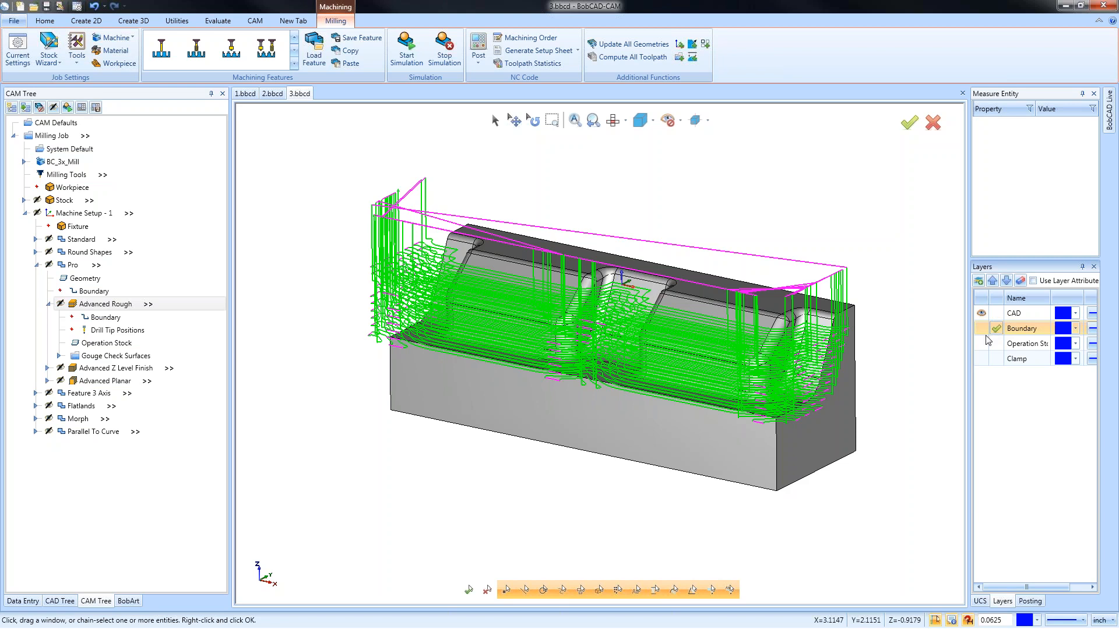
{"action": "left_click", "coordinate": [981, 313]}
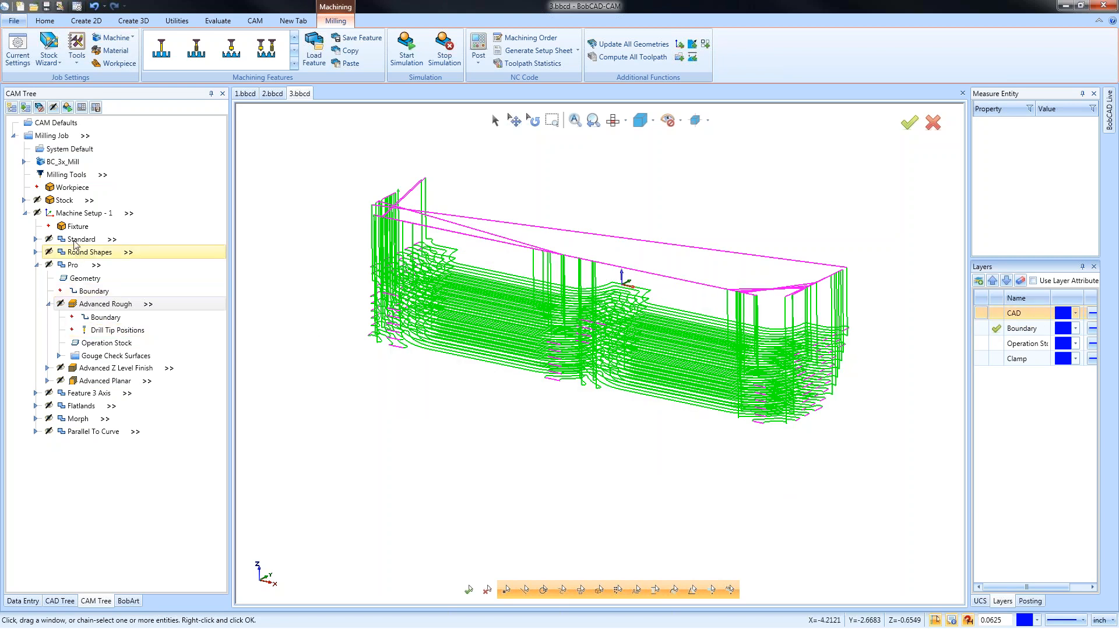
Step: Highlight the job stock and the operation stock to compare them, and recompute the Advanced Rough toolpath
{"action": "left_click", "coordinate": [68, 202]}
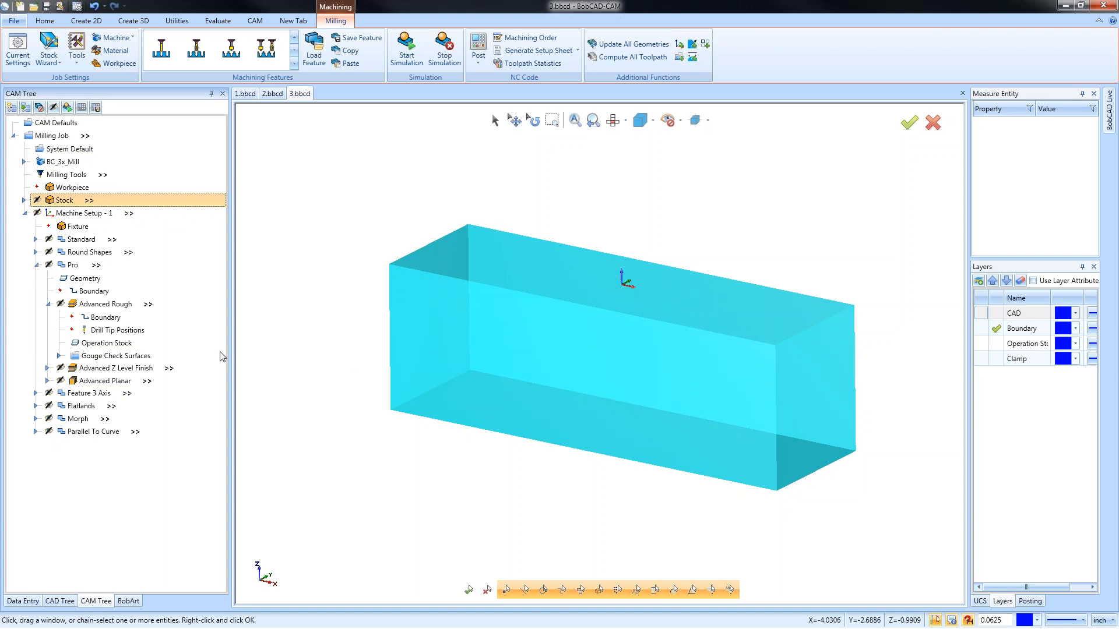
{"action": "left_click", "coordinate": [114, 344]}
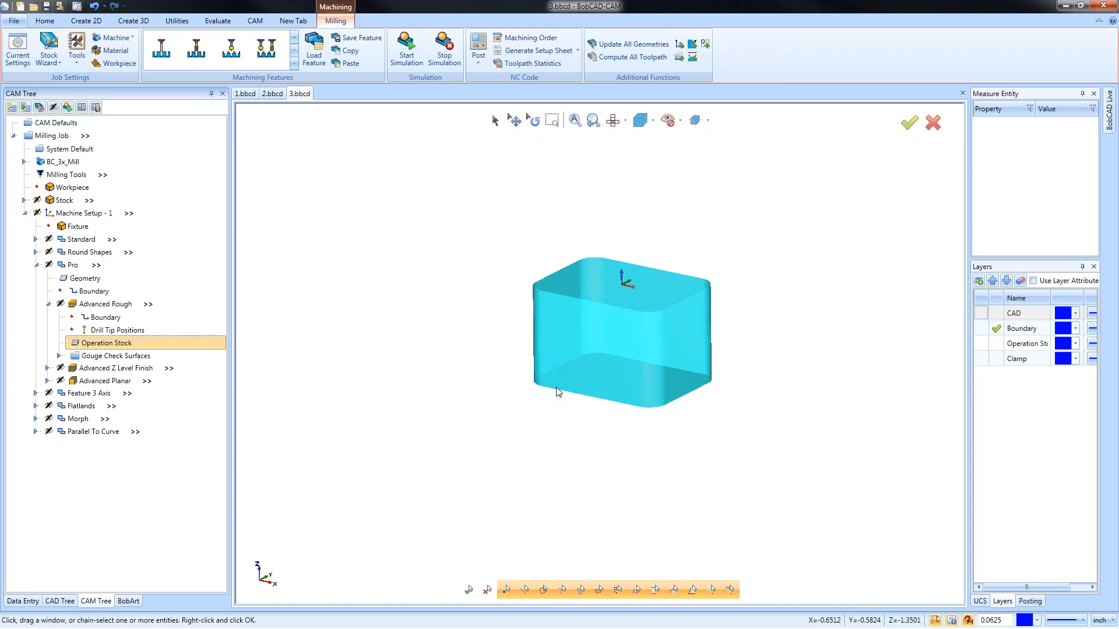
{"action": "left_click", "coordinate": [103, 304]}
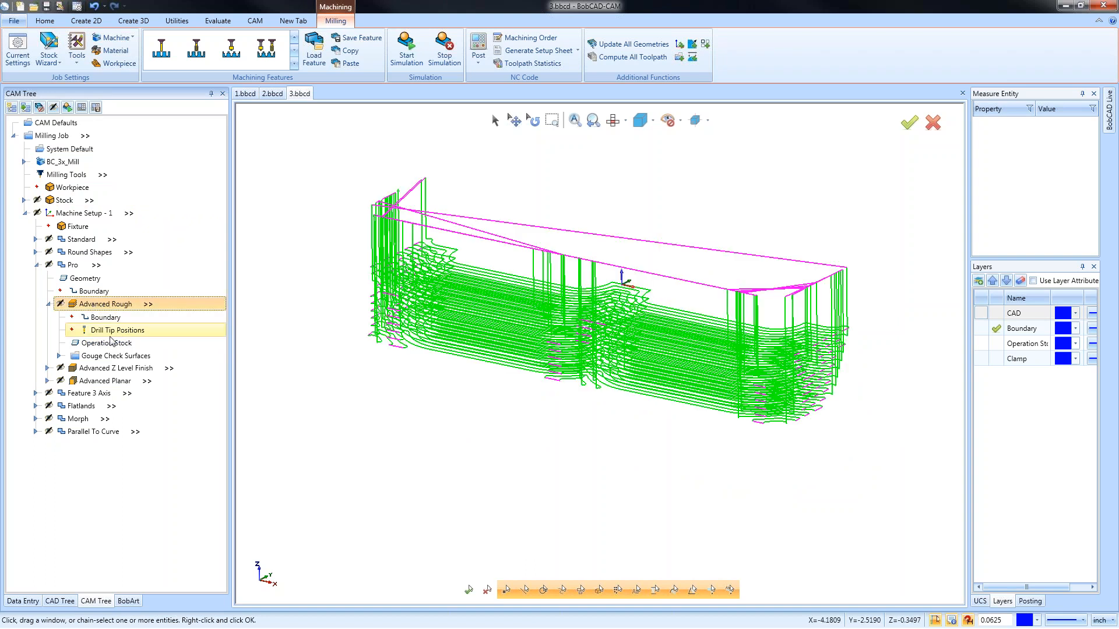
{"action": "right_click", "coordinate": [104, 304]}
{"action": "left_click", "coordinate": [153, 324]}
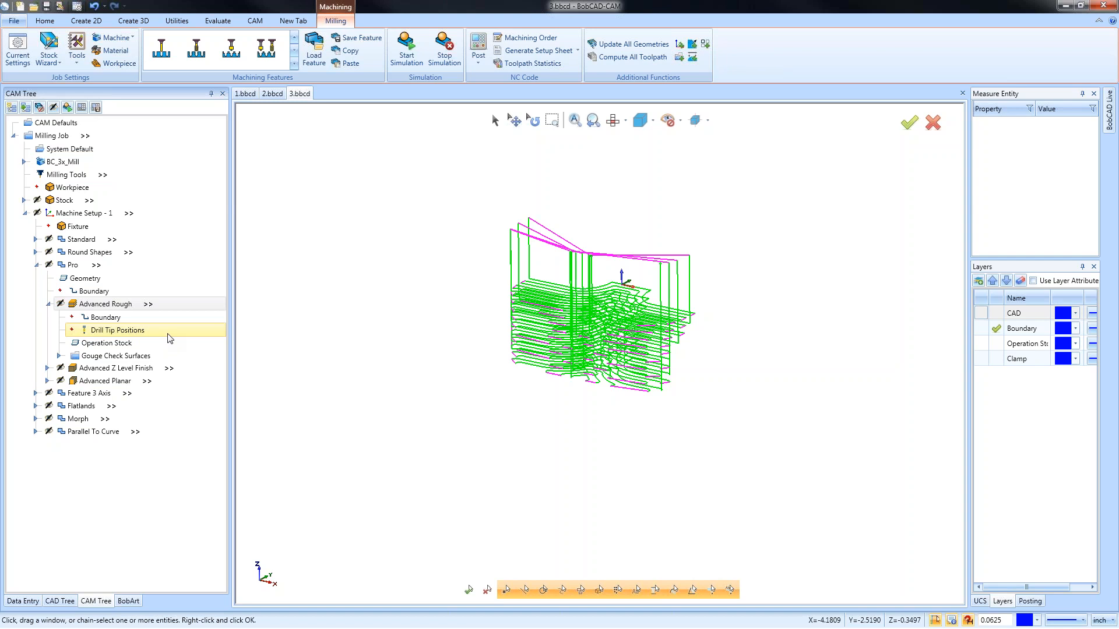
Step: Show the Boundary layer, view the block from the side and activate the Side(Y/Z) UCS
{"action": "middle_click_drag", "start_coordinate": [686, 389], "coordinate": [641, 385]}
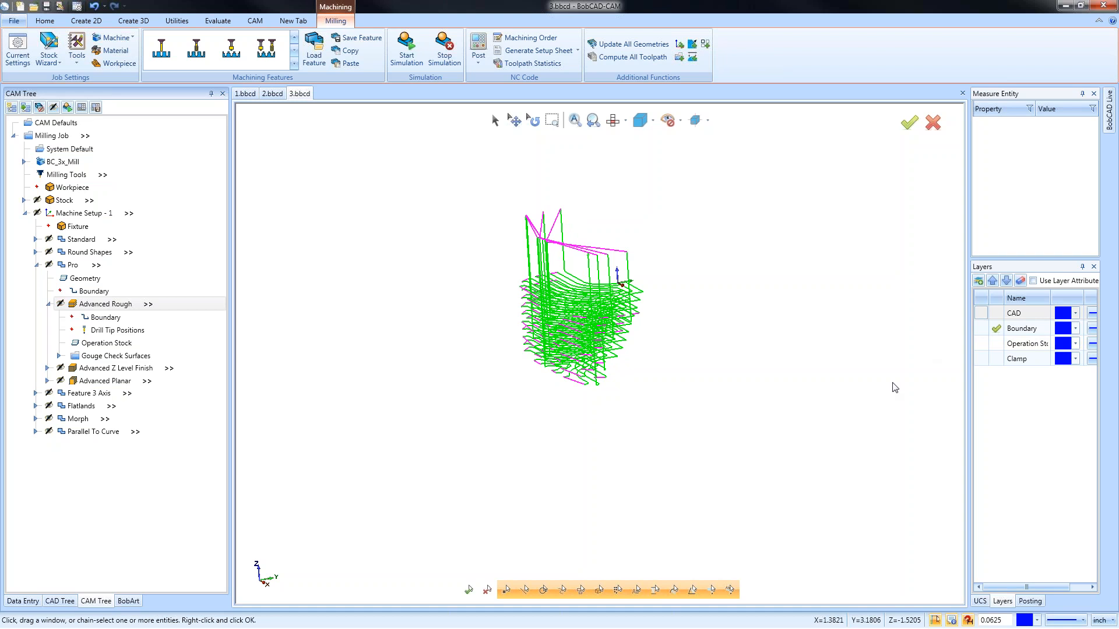
{"action": "left_click", "coordinate": [982, 328]}
{"action": "key", "text": "Down"}
{"action": "key", "text": "Right"}
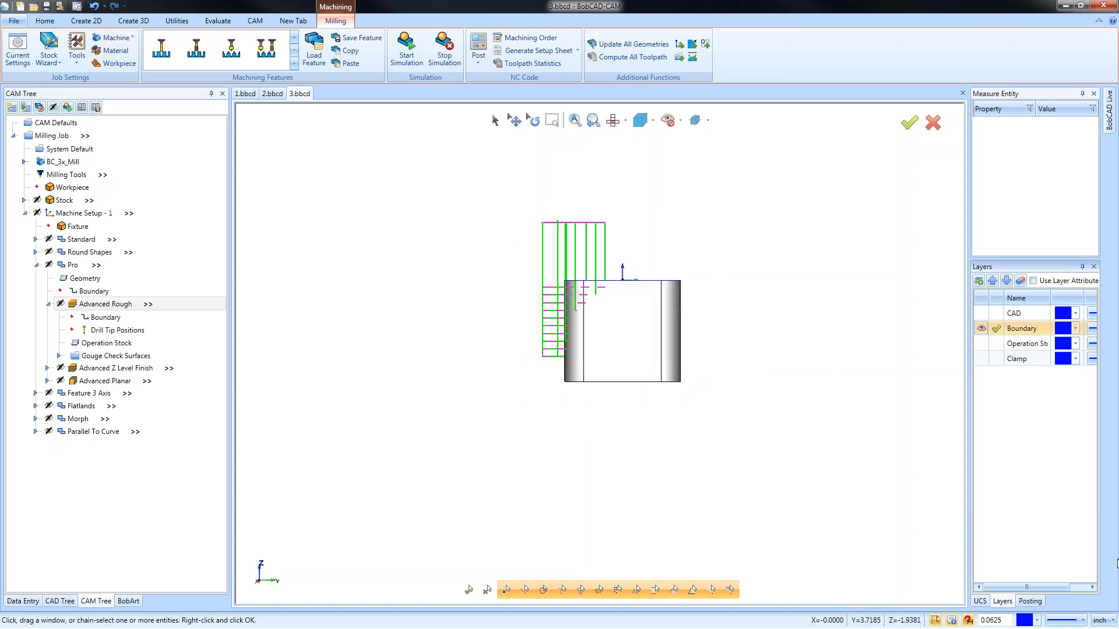
{"action": "left_click", "coordinate": [980, 600]}
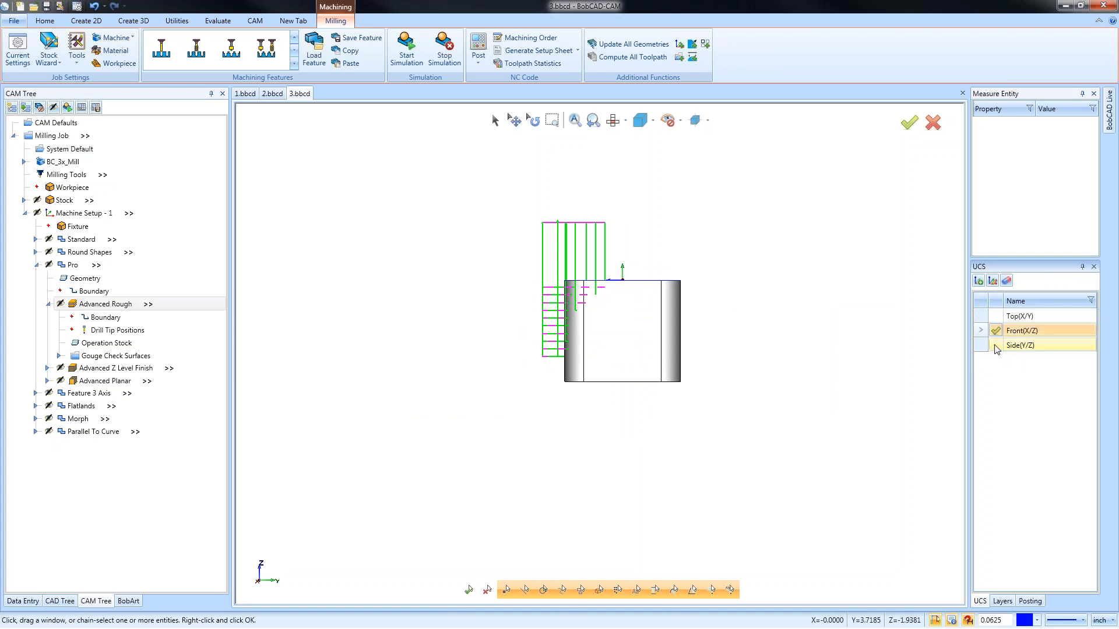
{"action": "left_click", "coordinate": [996, 345]}
Step: Draw a slanted line across the block's side from about X -1.1875, Y -1.1250 to X 0.2500, Y 0.2500
{"action": "left_click", "coordinate": [86, 20]}
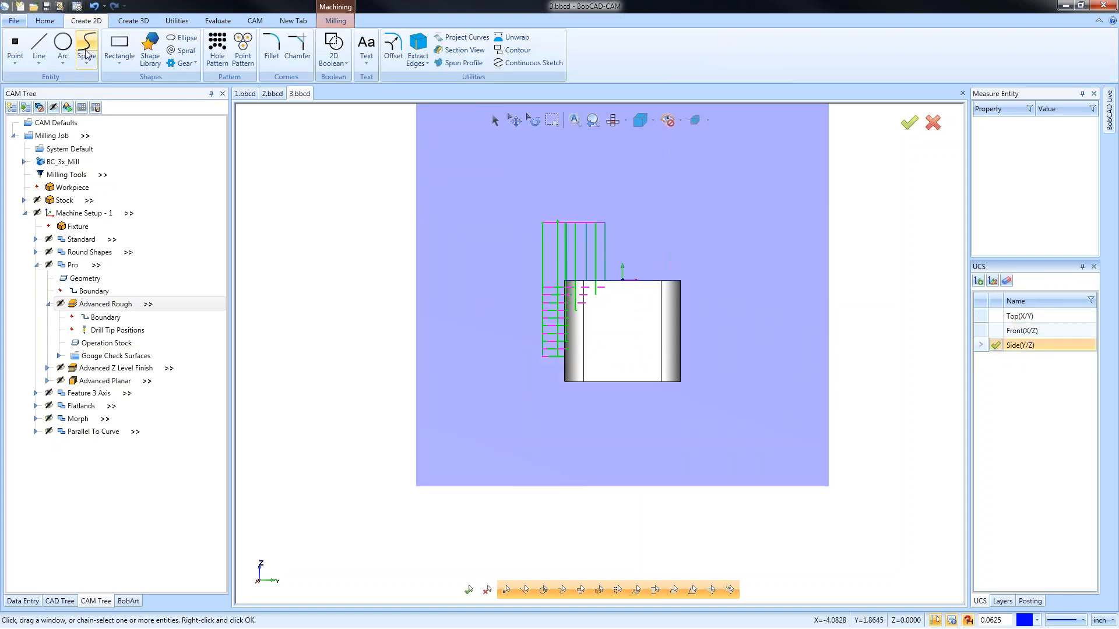
{"action": "left_click", "coordinate": [39, 45]}
{"action": "left_click", "coordinate": [529, 366]}
{"action": "left_click", "coordinate": [641, 261]}
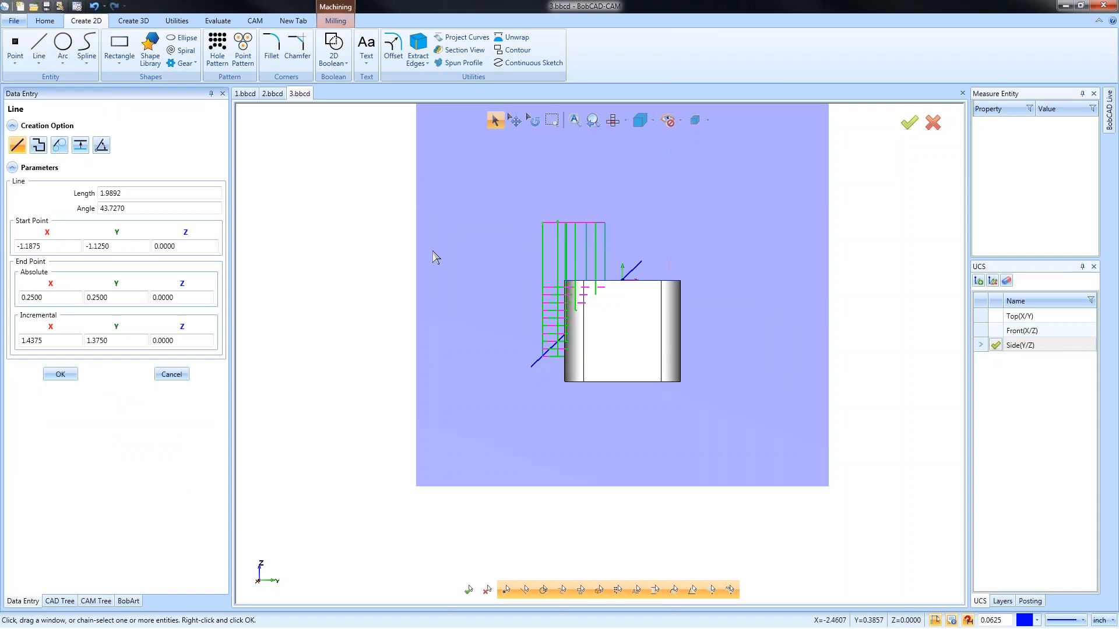
{"action": "middle_click_drag", "start_coordinate": [525, 386], "coordinate": [609, 415]}
{"action": "right_click", "coordinate": [709, 246]}
{"action": "left_click", "coordinate": [751, 265]}
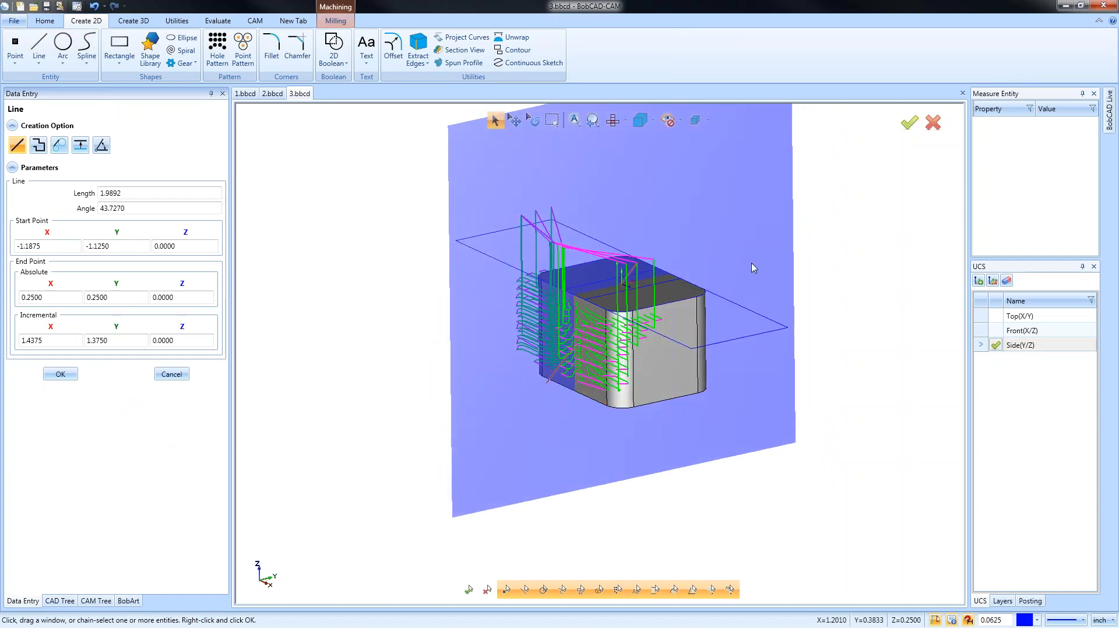
Step: Extrude the slanted line along the Z-axis by 2 in in both the positive and the other direction
{"action": "left_click", "coordinate": [142, 22]}
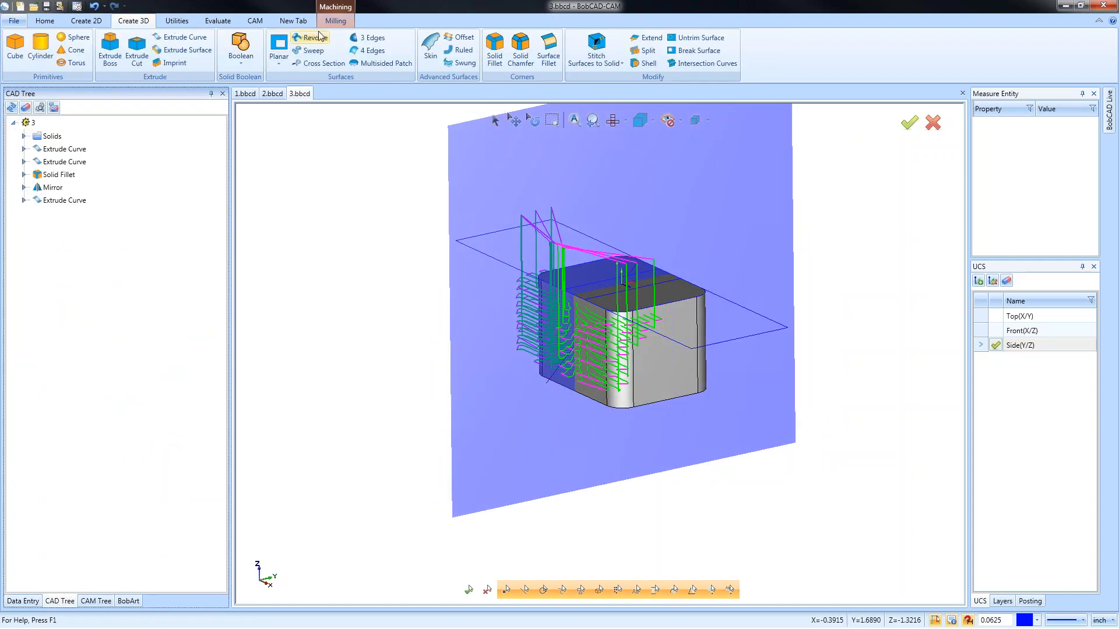
{"action": "left_click", "coordinate": [182, 37]}
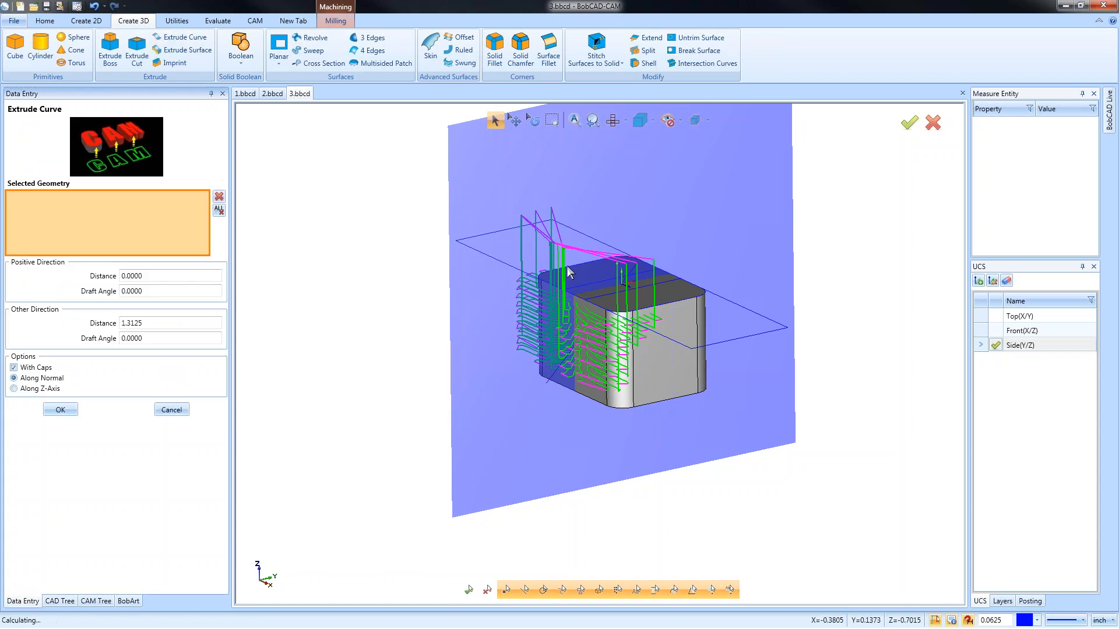
{"action": "left_click", "coordinate": [547, 383]}
{"action": "left_click", "coordinate": [14, 389]}
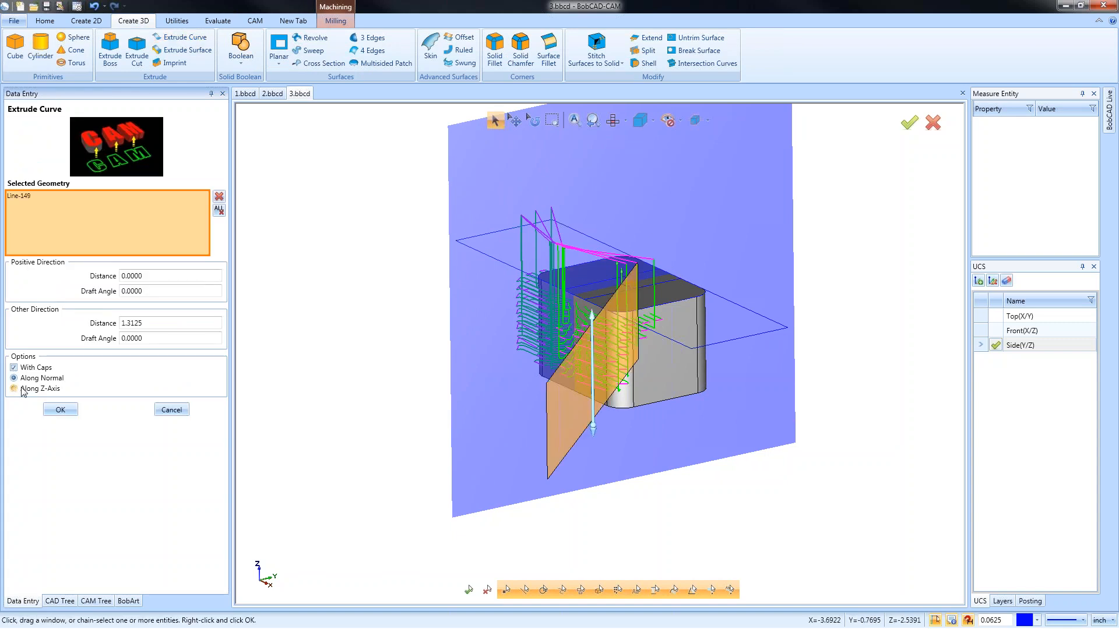
{"action": "left_click_drag", "start_coordinate": [503, 283], "coordinate": [459, 286]}
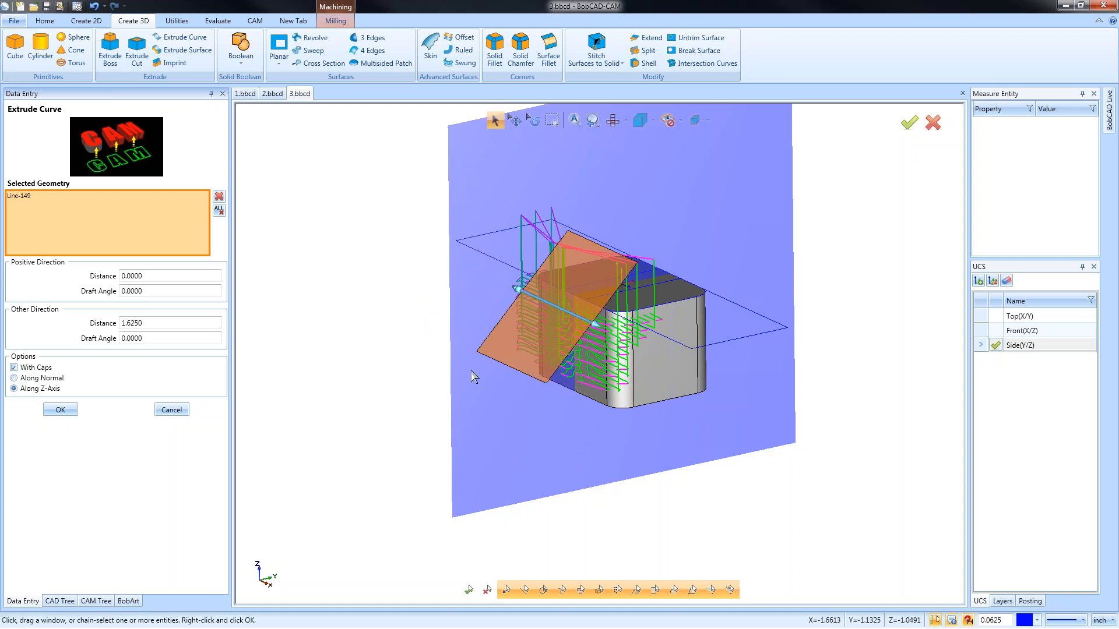
{"action": "left_click_drag", "start_coordinate": [143, 276], "coordinate": [58, 281]}
{"action": "type", "text": "2"}
{"action": "key", "text": "Tab"}
{"action": "key", "text": "Tab"}
{"action": "type", "text": "2"}
{"action": "key", "text": "Tab"}
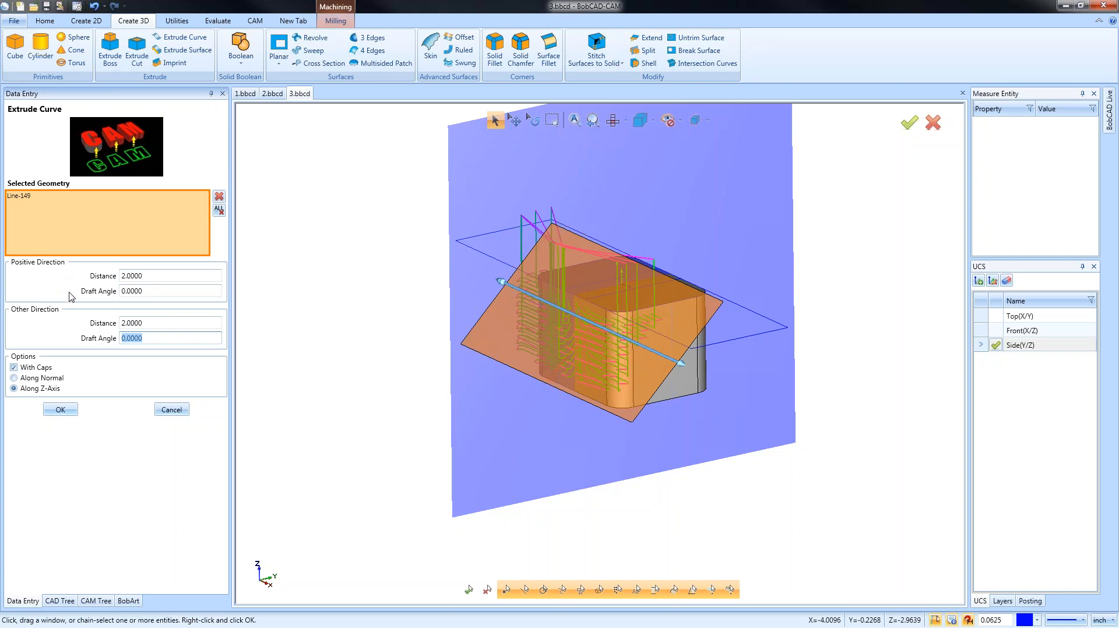
{"action": "left_click", "coordinate": [61, 411]}
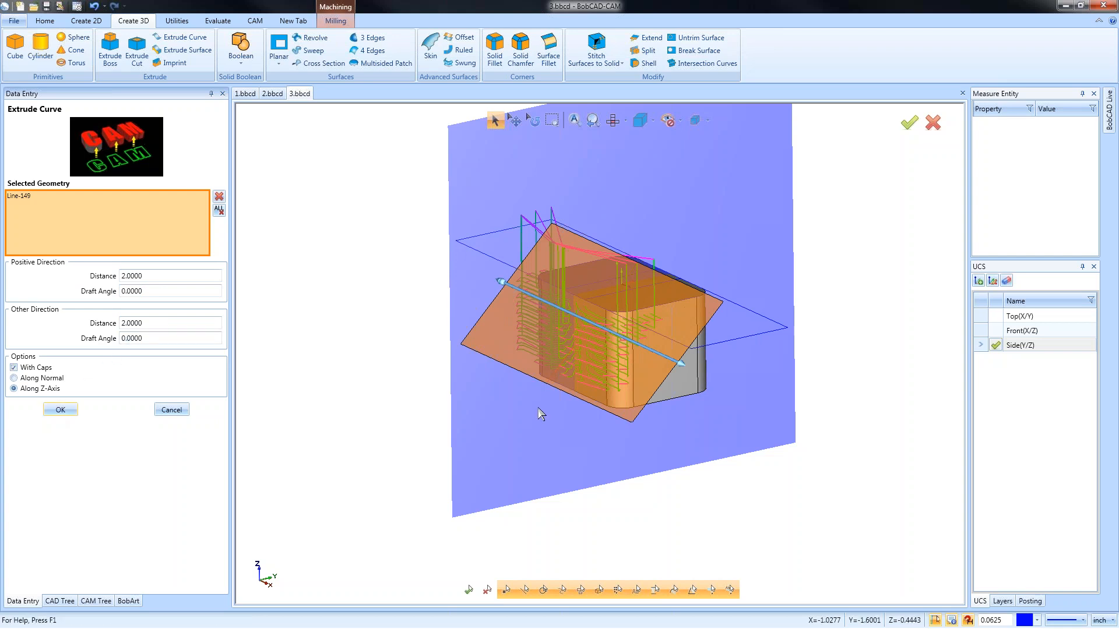
Step: Split the rounded block solid using the slanted extruded surface as the splitting surface
{"action": "left_click", "coordinate": [641, 51]}
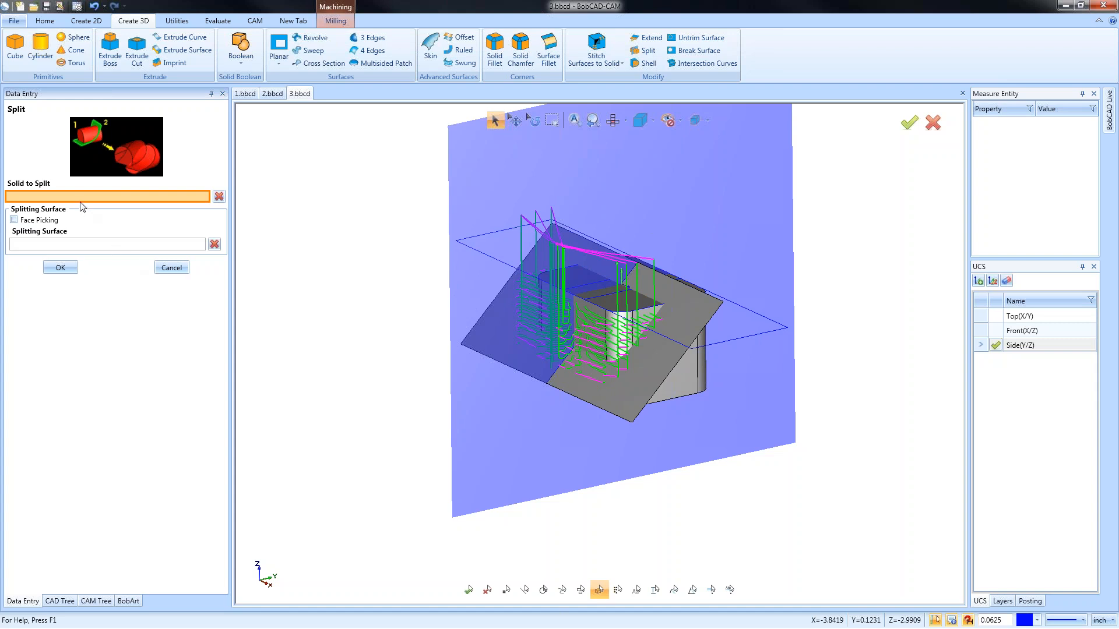
{"action": "left_click", "coordinate": [670, 384]}
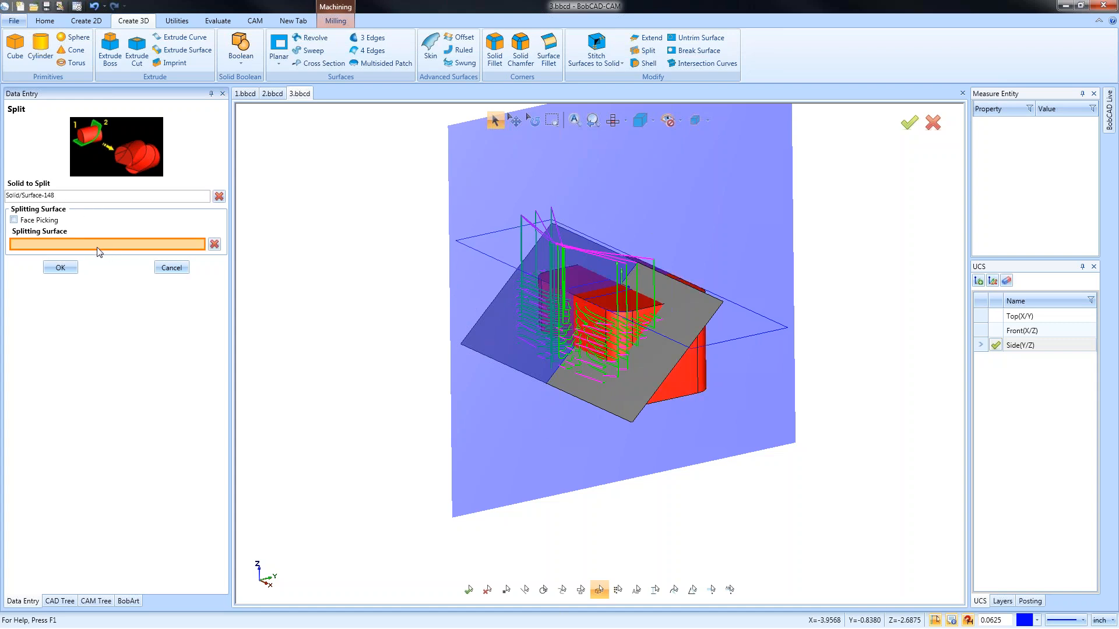
{"action": "left_click", "coordinate": [559, 371]}
{"action": "left_click", "coordinate": [61, 269]}
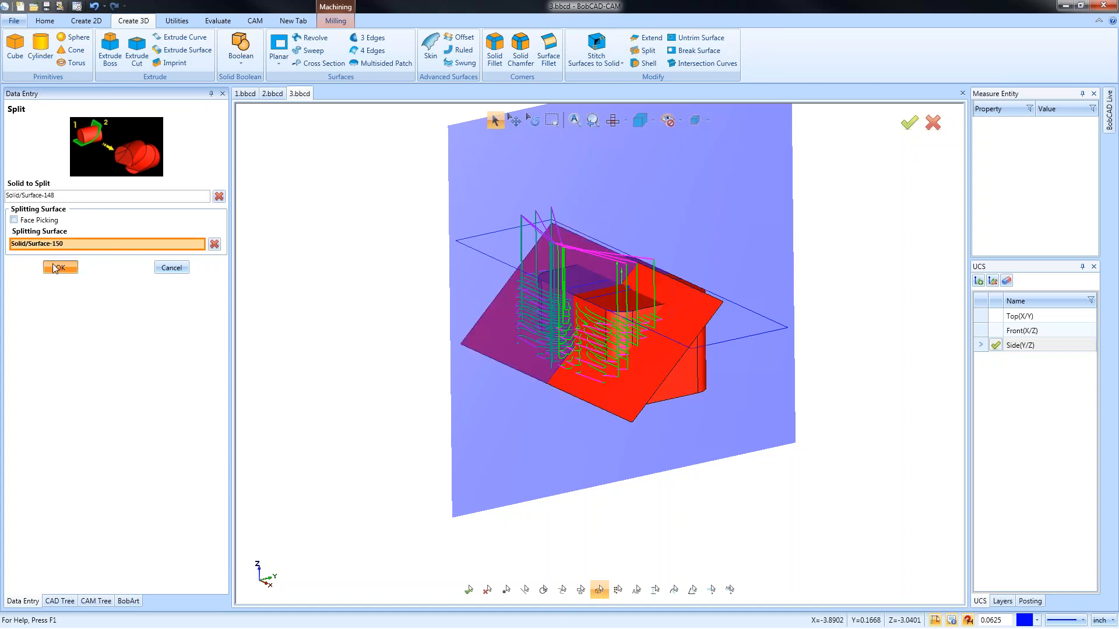
{"action": "left_click", "coordinate": [172, 268]}
{"action": "right_click", "coordinate": [655, 208]}
Step: Blank the cut-off upper piece and the splitting surface, and activate the Top(X/Y) UCS
{"action": "left_click", "coordinate": [668, 120]}
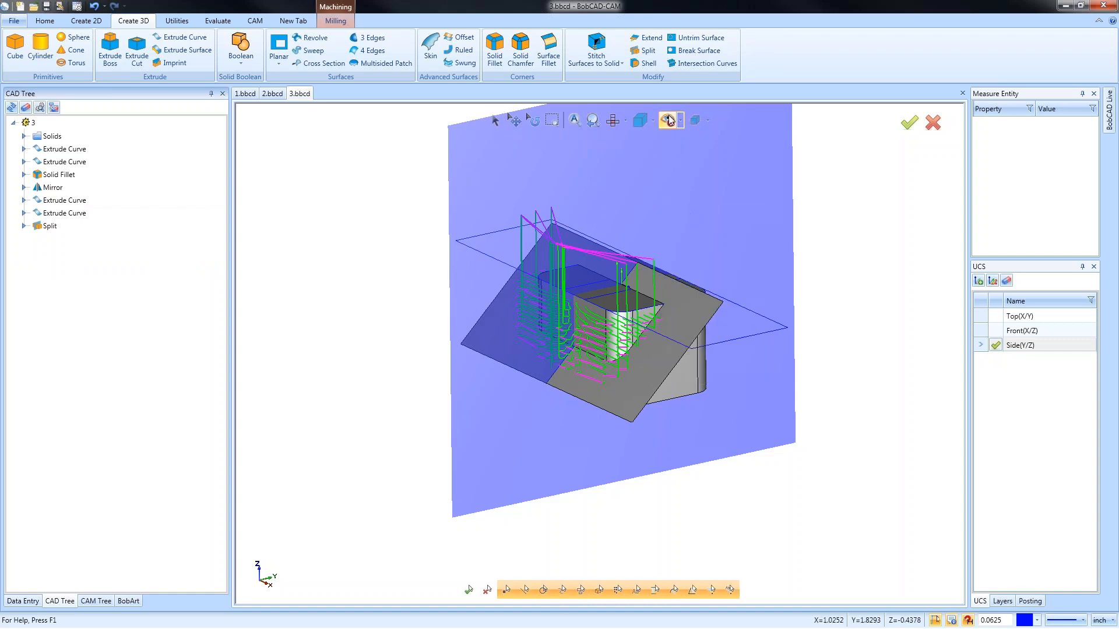
{"action": "left_click", "coordinate": [635, 299]}
{"action": "left_click", "coordinate": [679, 288]}
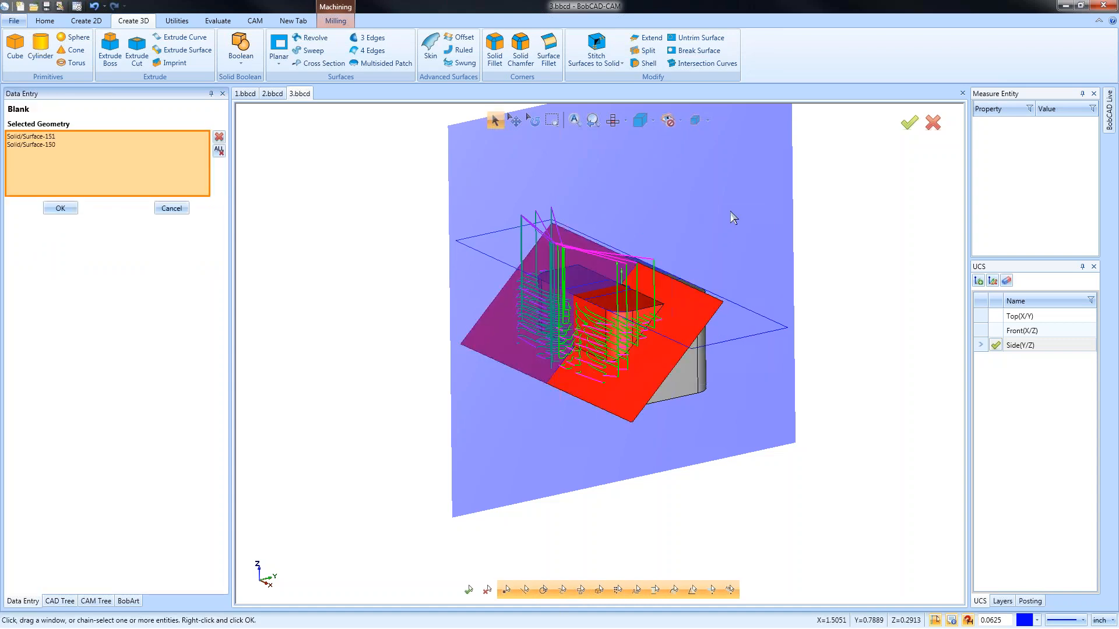
{"action": "key", "text": "space"}
{"action": "middle_click_drag", "start_coordinate": [728, 387], "coordinate": [764, 223]}
{"action": "right_click", "coordinate": [763, 217]}
{"action": "left_click", "coordinate": [794, 237]}
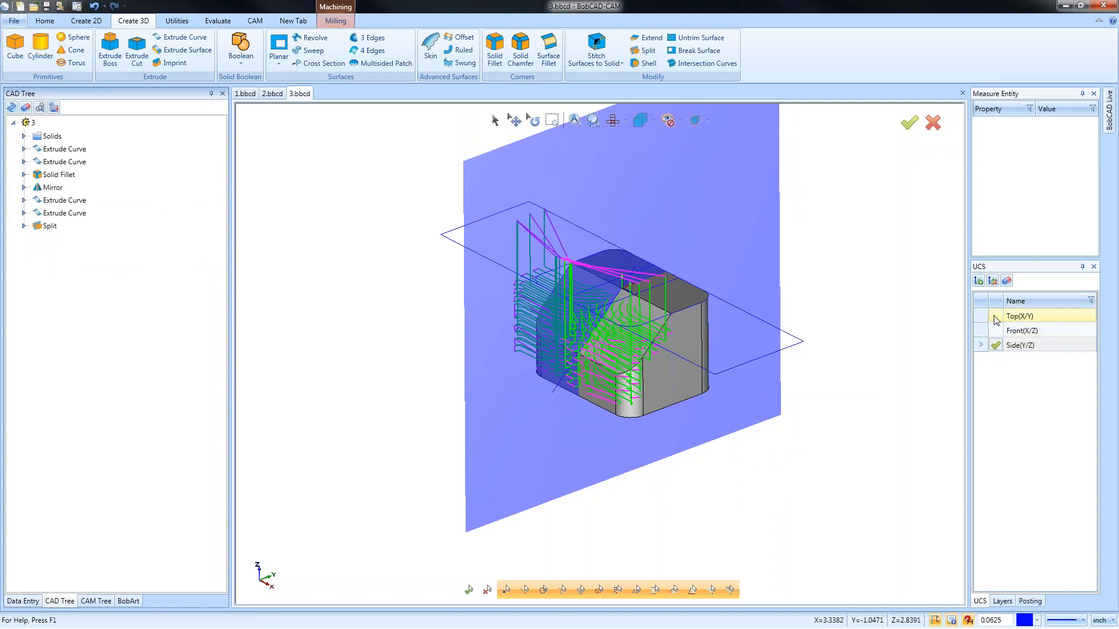
{"action": "left_click", "coordinate": [995, 319]}
{"action": "mouse_move", "coordinate": [665, 428]}
{"action": "middle_mouse_down"}
{"action": "mouse_move", "coordinate": [628, 407]}
{"action": "mouse_move", "coordinate": [655, 420]}
{"action": "middle_mouse_up"}
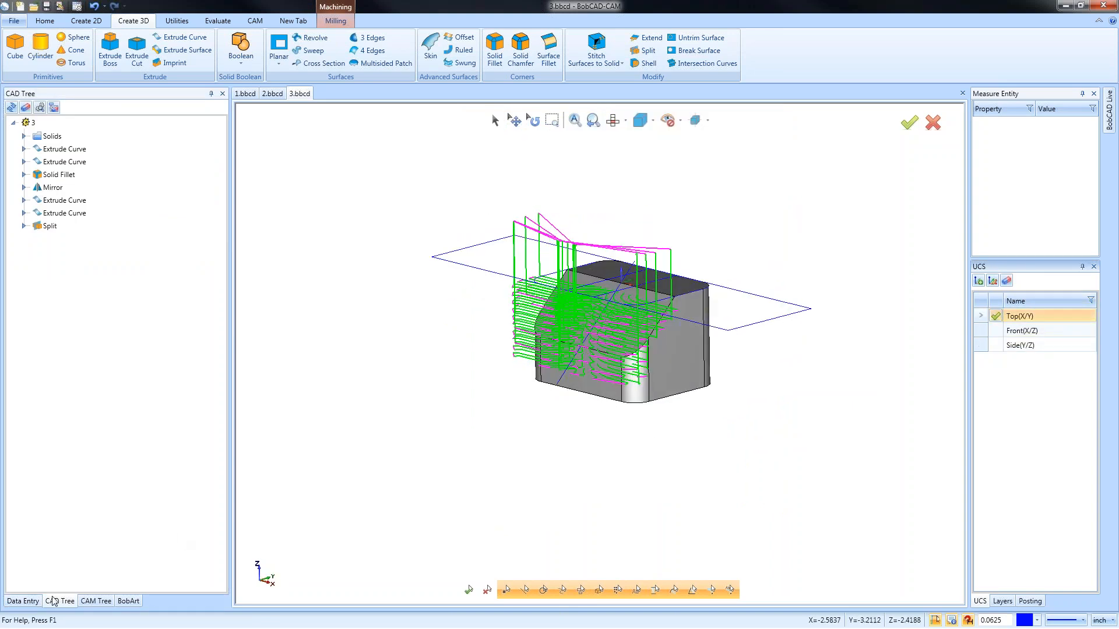
Step: Reselect the Advanced Rough operation stock as the remaining block with the slanted face
{"action": "left_click", "coordinate": [96, 600]}
{"action": "right_click", "coordinate": [103, 343]}
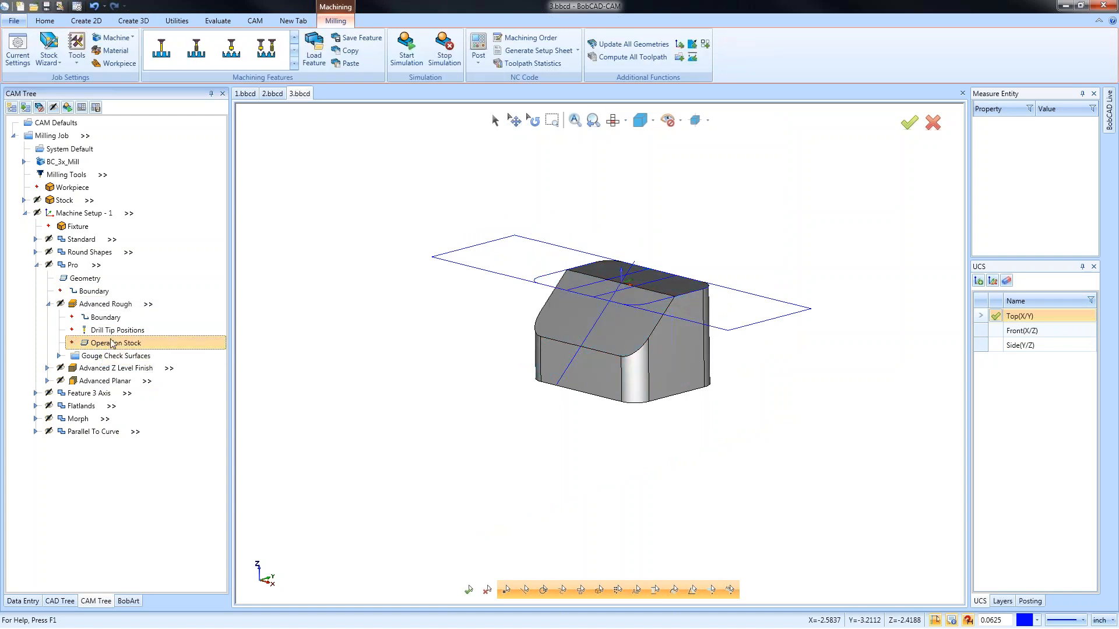
{"action": "left_click", "coordinate": [133, 345]}
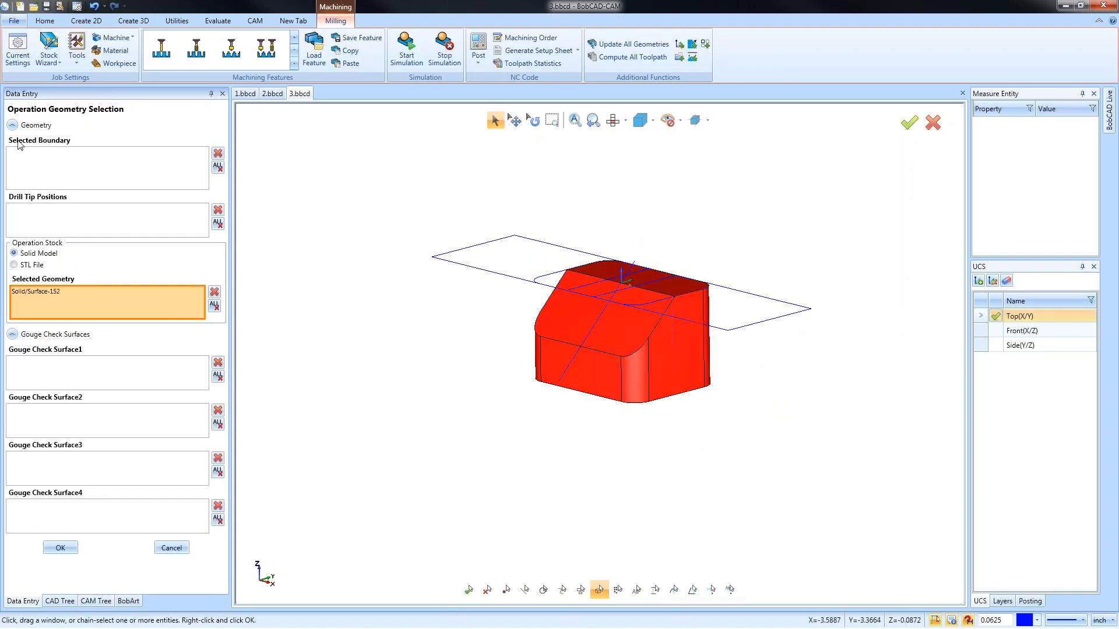
{"action": "left_click", "coordinate": [60, 548]}
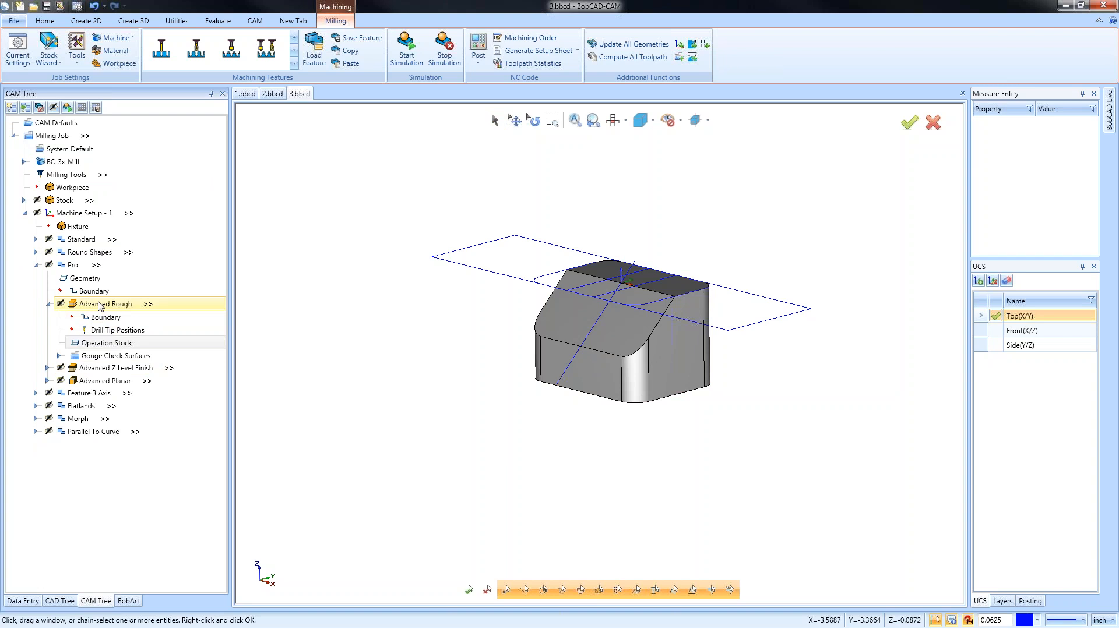
Step: Compute the Advanced Rough toolpath with the slanted block as its operation stock
{"action": "right_click", "coordinate": [99, 304]}
{"action": "left_click", "coordinate": [153, 328]}
{"action": "middle_click_drag", "start_coordinate": [699, 449], "coordinate": [621, 371]}
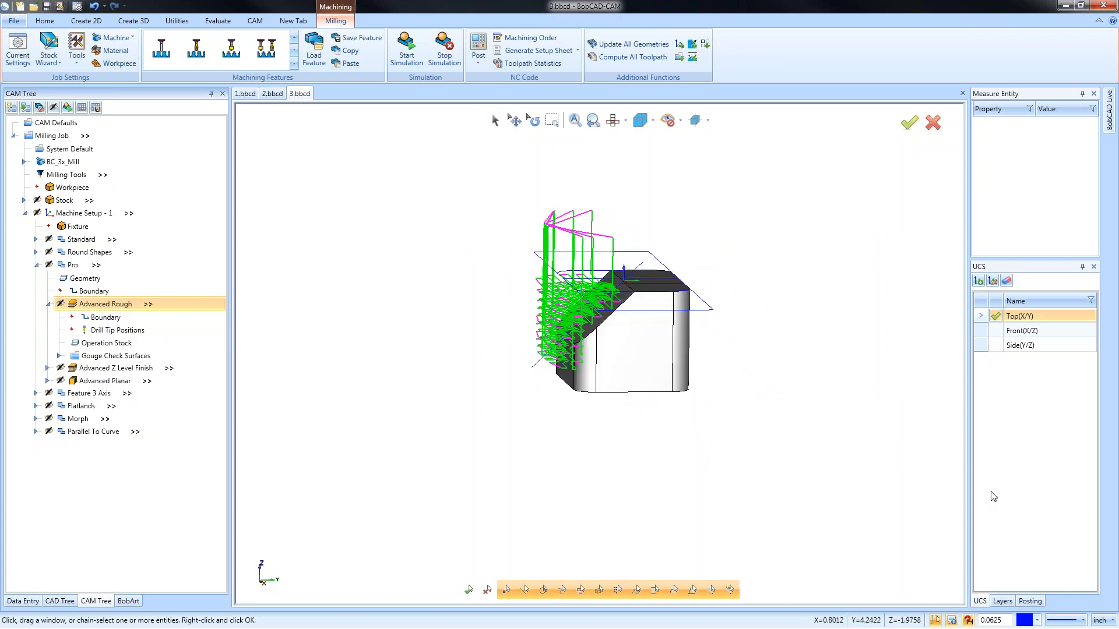
Step: Show the CAD layer, make it the active layer and hide the Boundary layer
{"action": "left_click", "coordinate": [1002, 601]}
{"action": "left_click", "coordinate": [981, 314]}
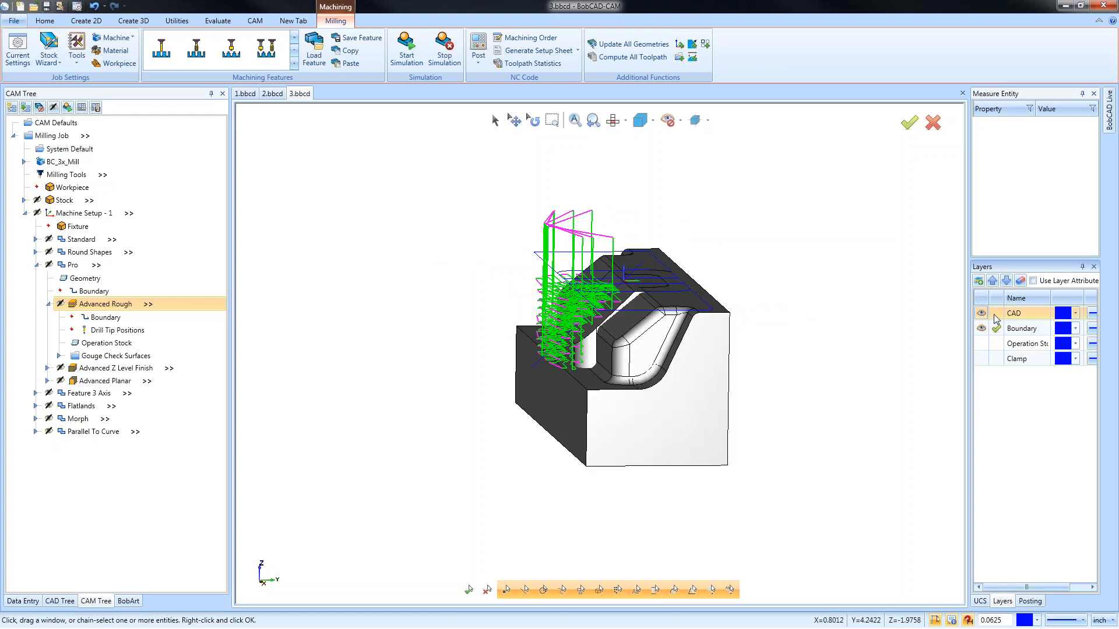
{"action": "left_click", "coordinate": [982, 329]}
{"action": "middle_click_drag", "start_coordinate": [513, 428], "coordinate": [553, 432]}
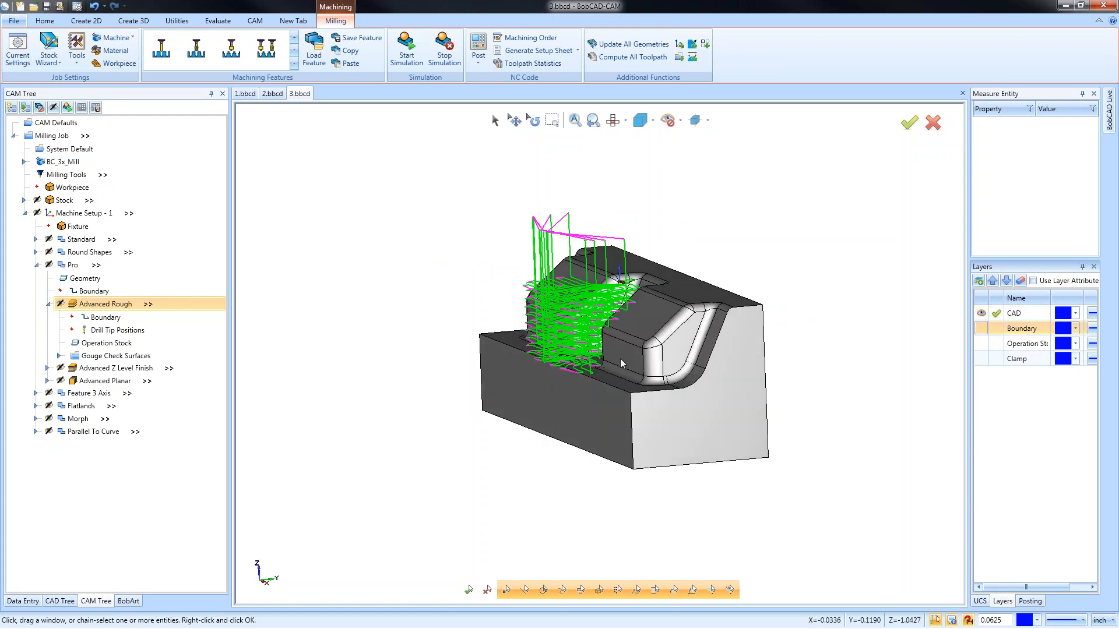
{"action": "scroll", "coordinate": [616, 343], "scroll_direction": "up", "scroll_amount": 3}
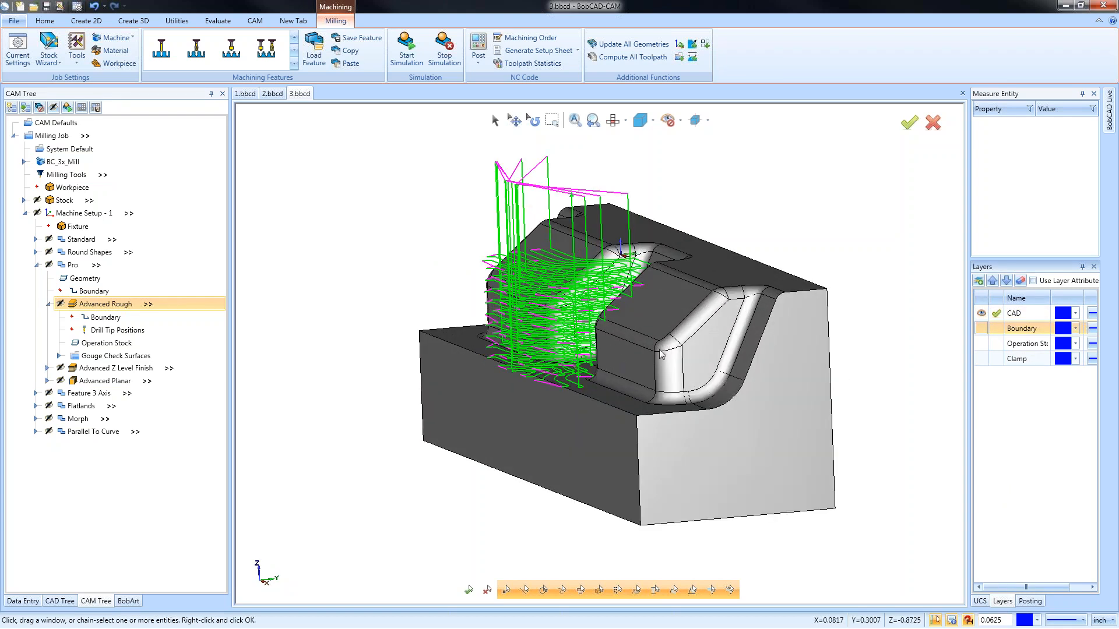
Step: Recompute the Advanced Rough toolpath in the right side view and highlight its operation stock against the part
{"action": "key", "text": "t"}
{"action": "key", "text": "f"}
{"action": "key", "text": "r"}
{"action": "left_click", "coordinate": [102, 345]}
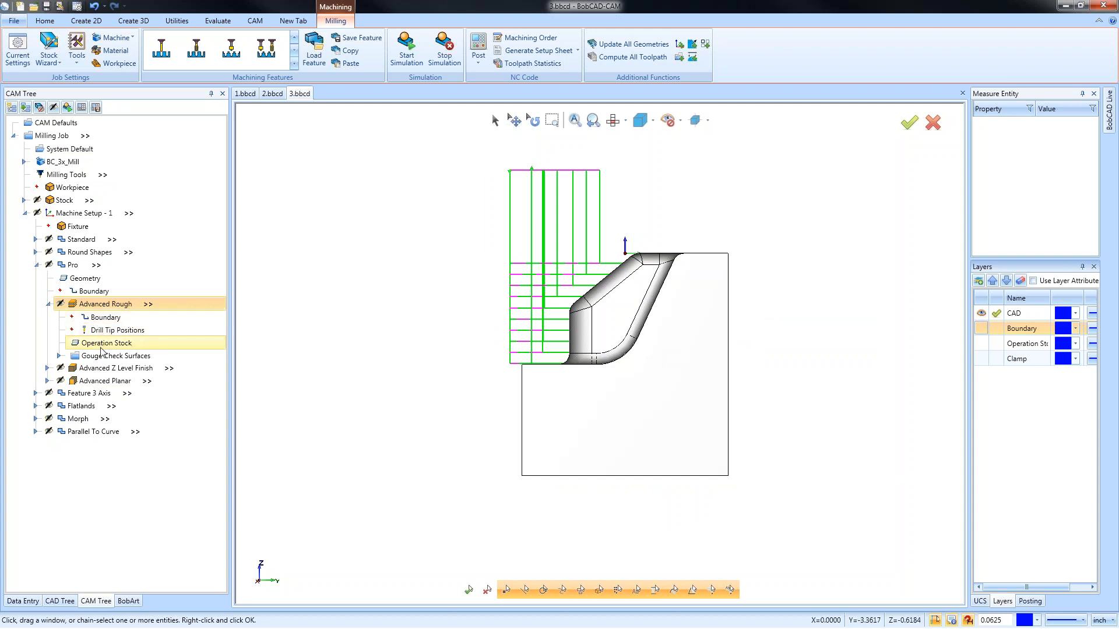
{"action": "left_click", "coordinate": [102, 303]}
{"action": "right_click", "coordinate": [102, 306]}
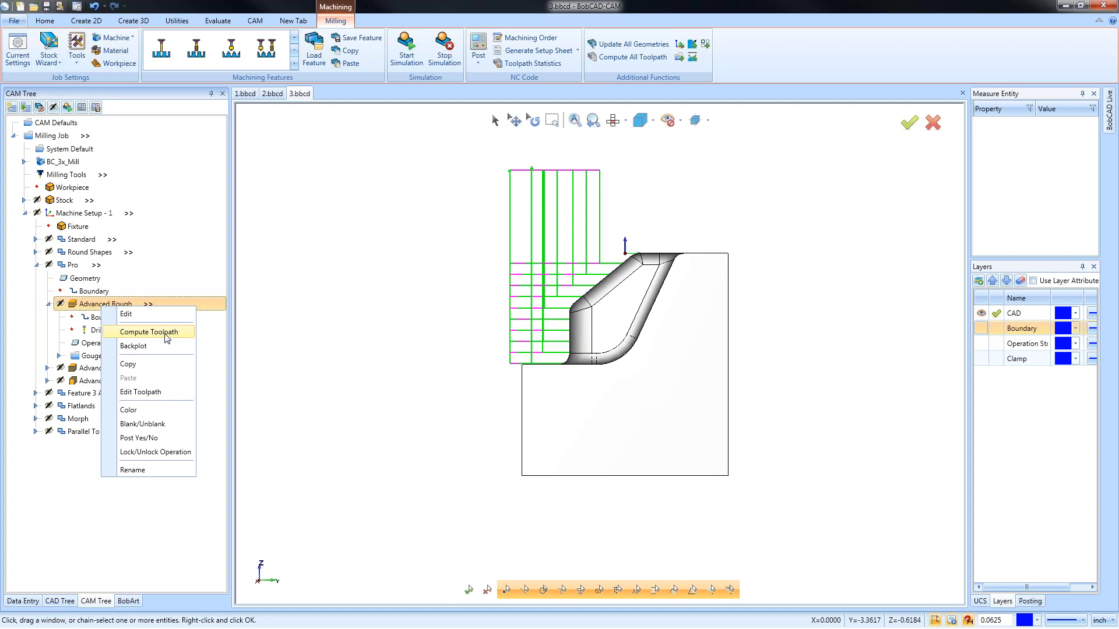
{"action": "left_click", "coordinate": [153, 332]}
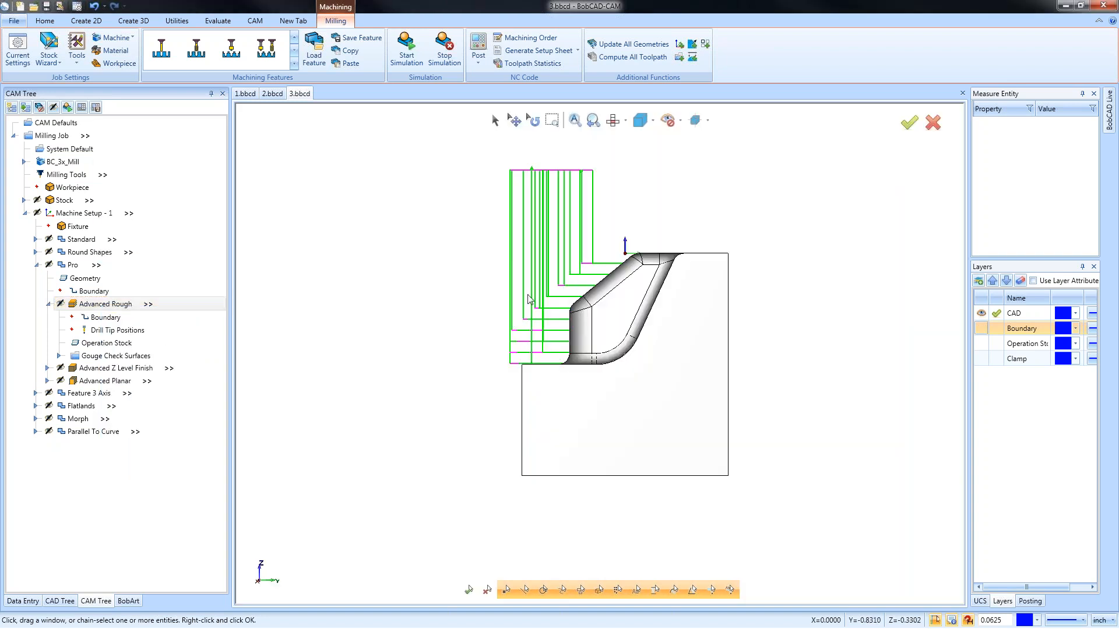
{"action": "left_click", "coordinate": [106, 344]}
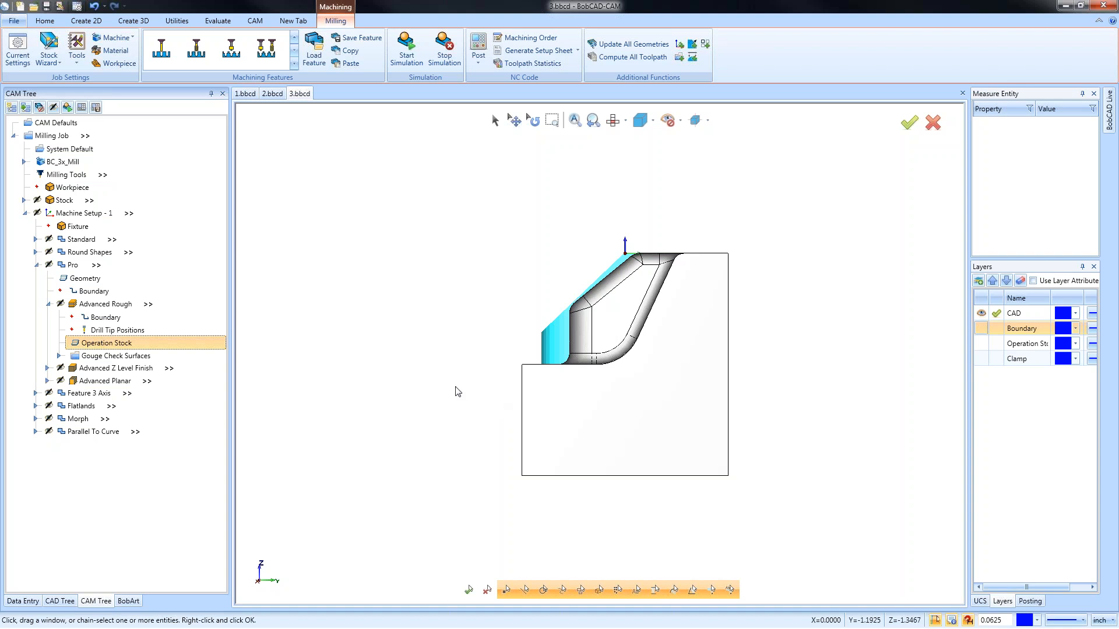
Step: Collapse the Pro feature and show the Clamp layer together with the part
{"action": "left_click", "coordinate": [72, 265]}
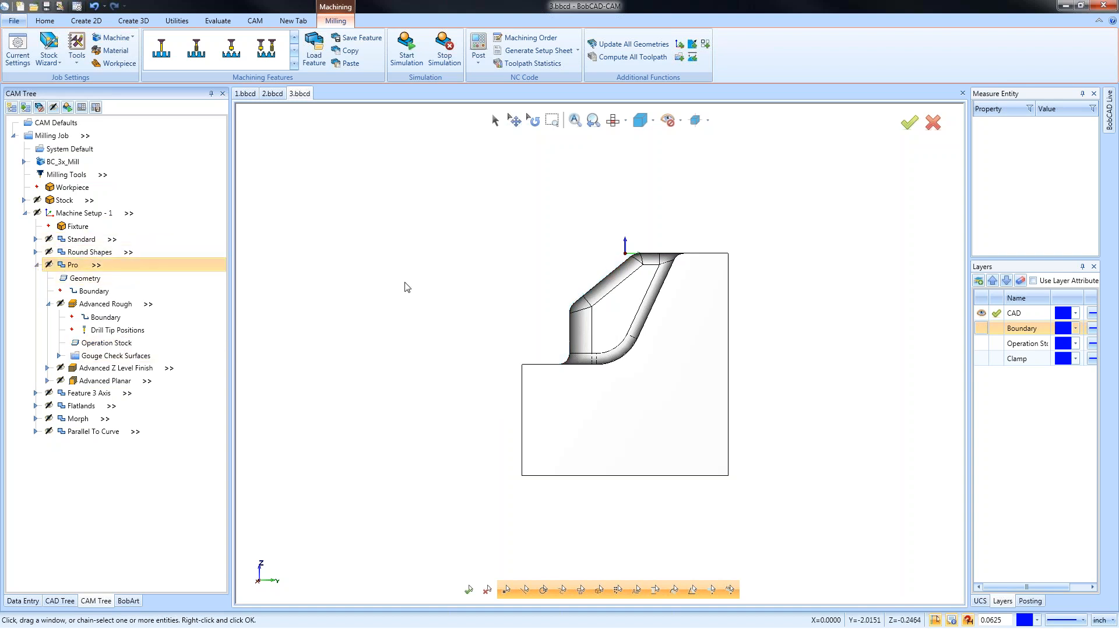
{"action": "left_click", "coordinate": [36, 266]}
{"action": "middle_click_drag", "start_coordinate": [563, 346], "coordinate": [575, 430]}
{"action": "scroll", "coordinate": [542, 400], "scroll_direction": "down", "scroll_amount": 3}
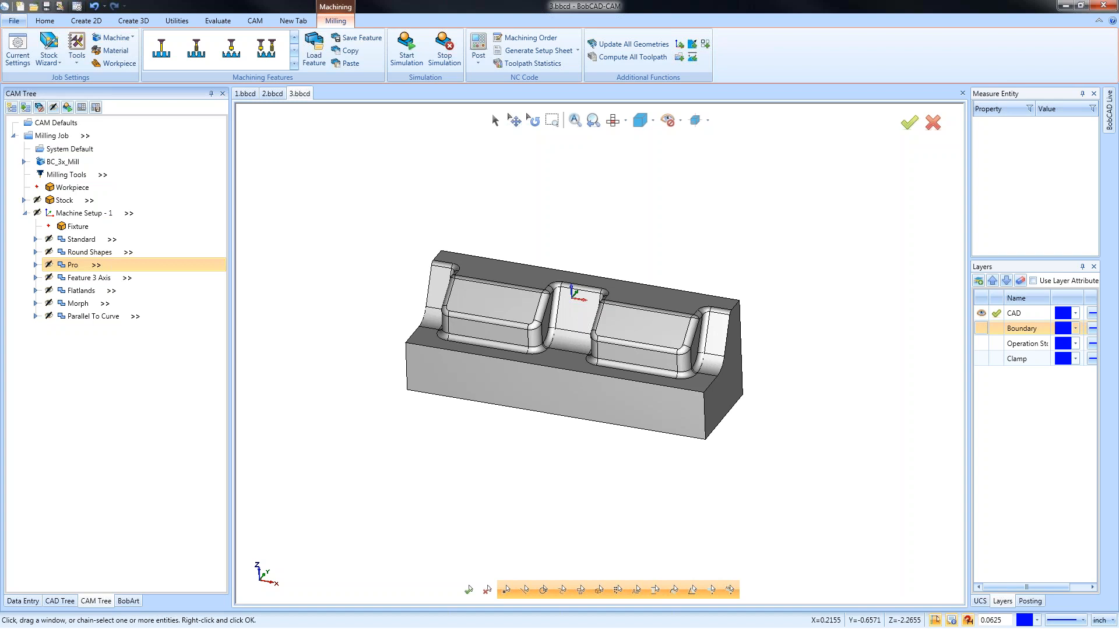
{"action": "left_click", "coordinate": [981, 358]}
{"action": "middle_click_drag", "start_coordinate": [558, 373], "coordinate": [564, 368]}
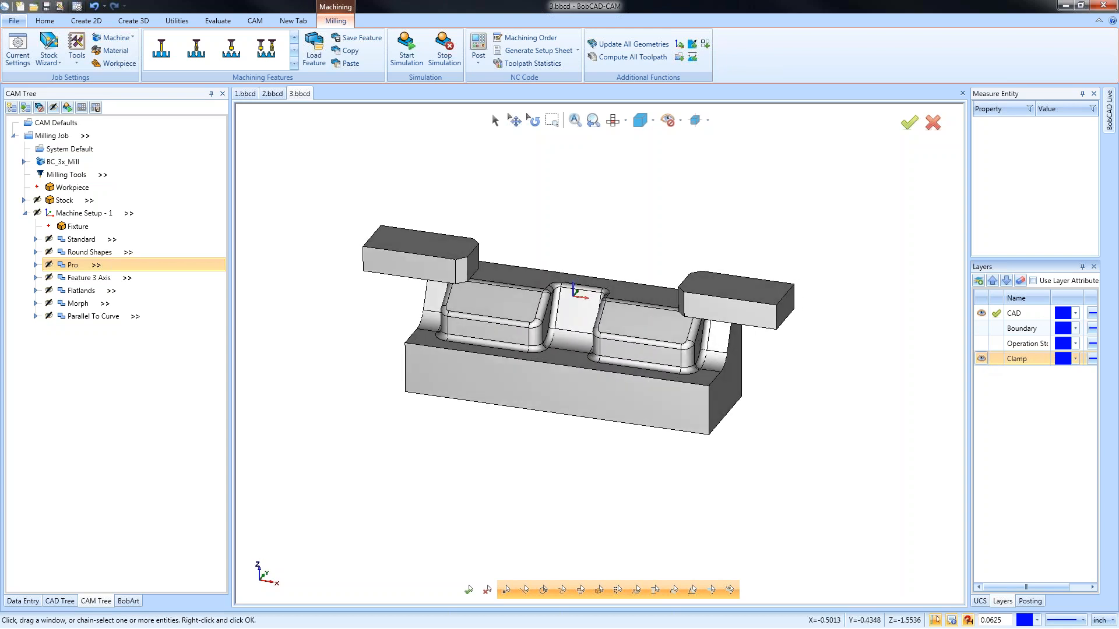
Step: Remove the operation stock from the Pro feature's Advanced Rough operation and compute its toolpath
{"action": "left_click", "coordinate": [35, 265]}
{"action": "left_click", "coordinate": [88, 278]}
{"action": "left_click", "coordinate": [98, 344]}
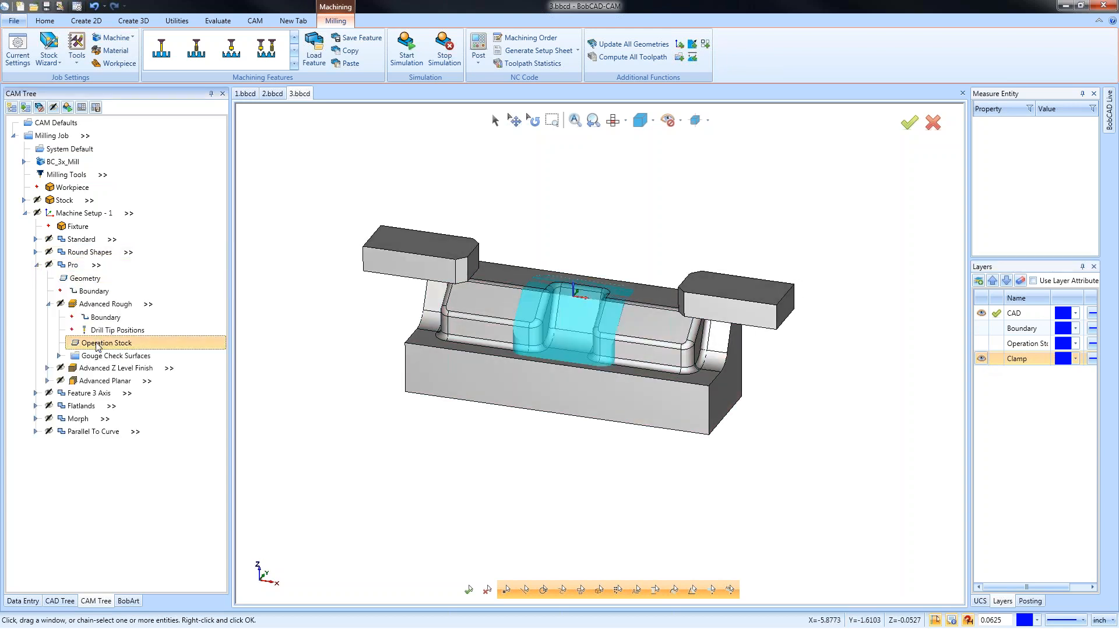
{"action": "right_click", "coordinate": [100, 304]}
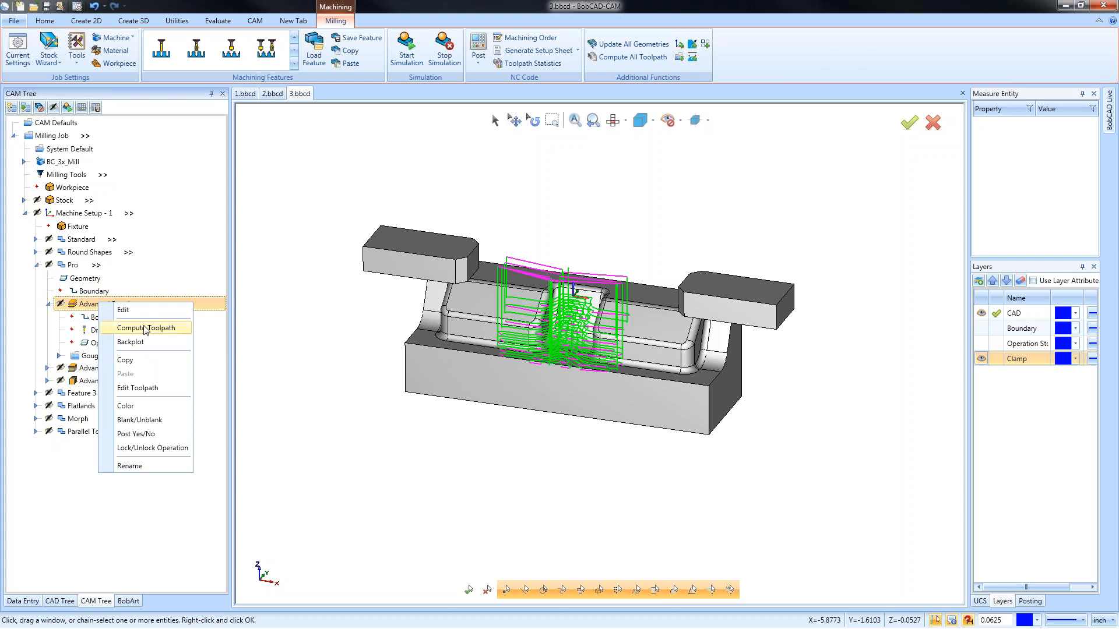
{"action": "left_click", "coordinate": [145, 329]}
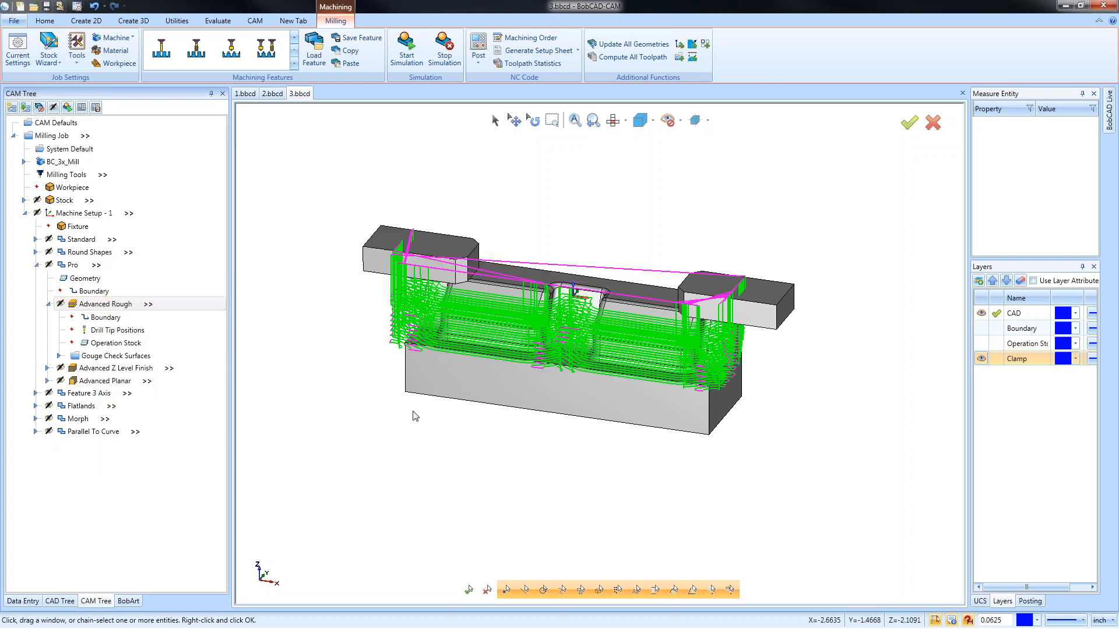
Step: Assign the two clamp solids as the fixture of Machine Setup - 1 and highlight the fixture to check it
{"action": "mouse_move", "coordinate": [624, 400]}
{"action": "middle_mouse_down"}
{"action": "mouse_move", "coordinate": [499, 419]}
{"action": "mouse_move", "coordinate": [618, 411]}
{"action": "middle_mouse_up"}
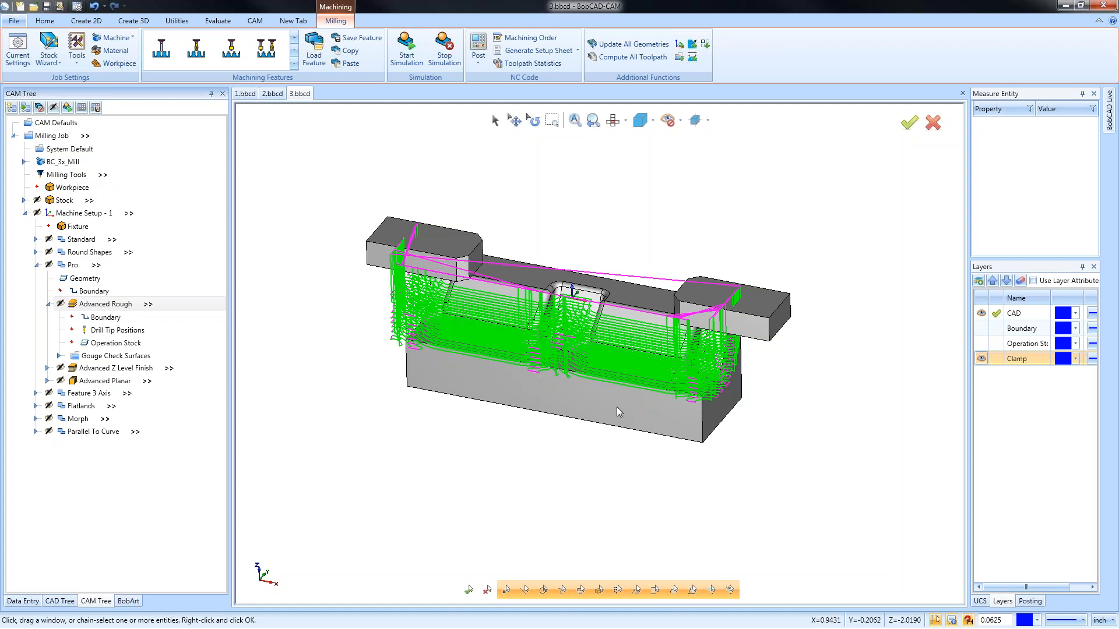
{"action": "middle_click_drag", "start_coordinate": [617, 407], "coordinate": [588, 403]}
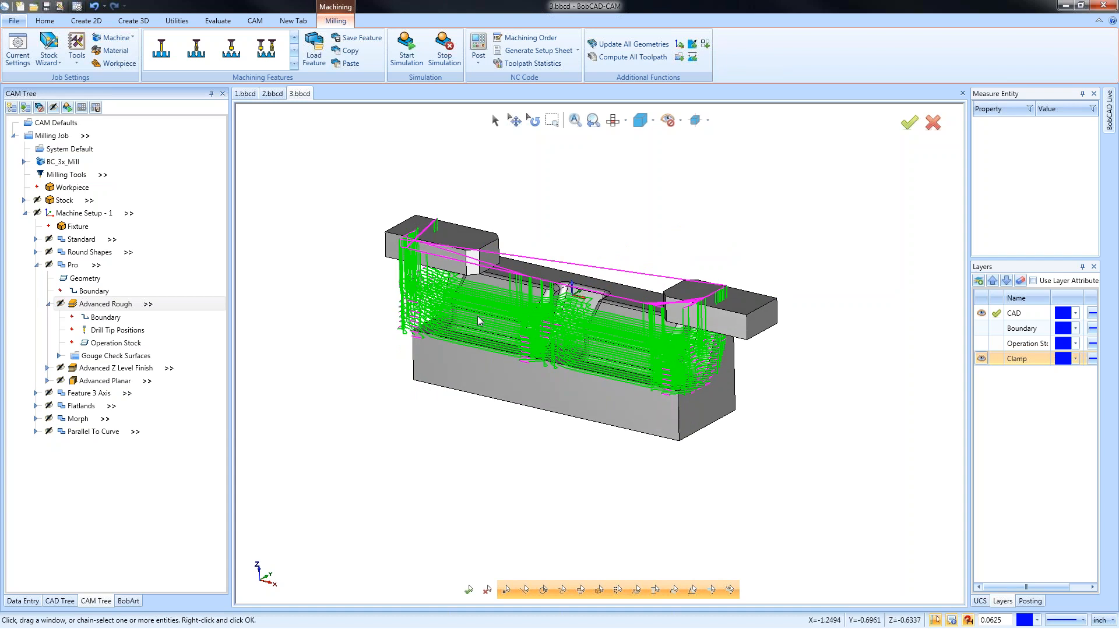
{"action": "middle_click_drag", "start_coordinate": [582, 378], "coordinate": [574, 391]}
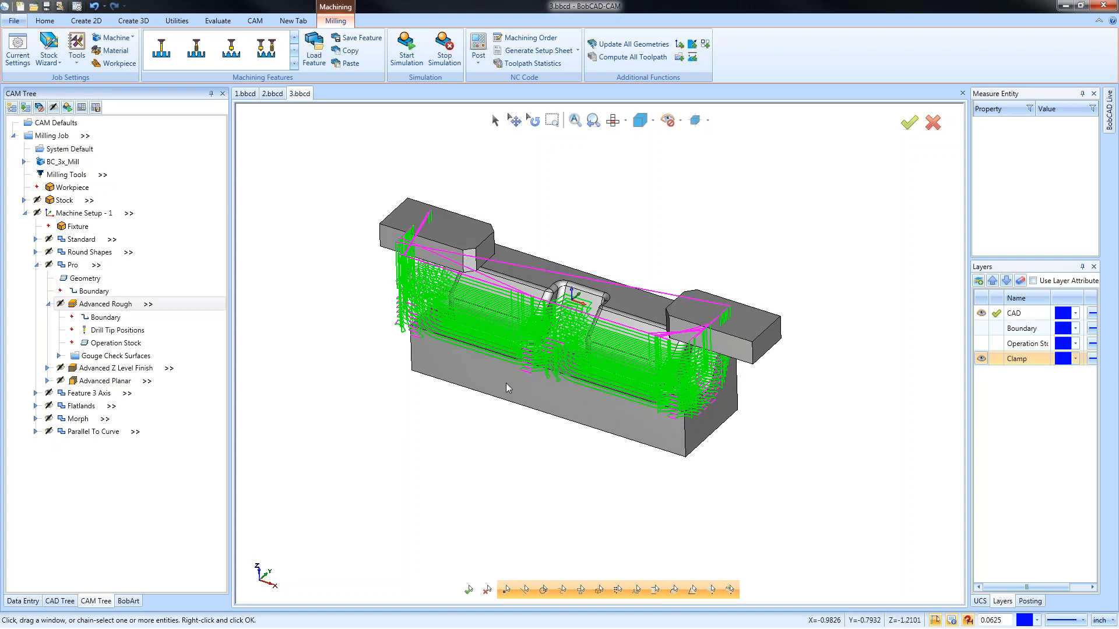
{"action": "middle_click_drag", "start_coordinate": [509, 396], "coordinate": [521, 433]}
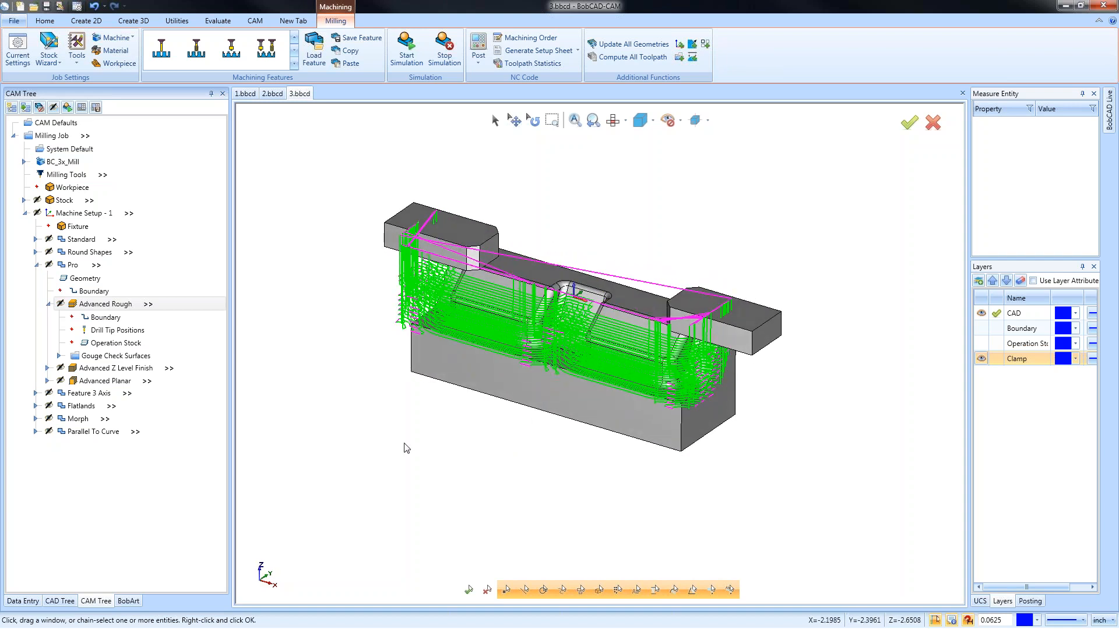
{"action": "left_click", "coordinate": [78, 226]}
{"action": "right_click", "coordinate": [77, 227]}
{"action": "left_click", "coordinate": [108, 235]}
{"action": "left_click", "coordinate": [413, 237]}
{"action": "left_click", "coordinate": [717, 307]}
{"action": "left_click", "coordinate": [99, 210]}
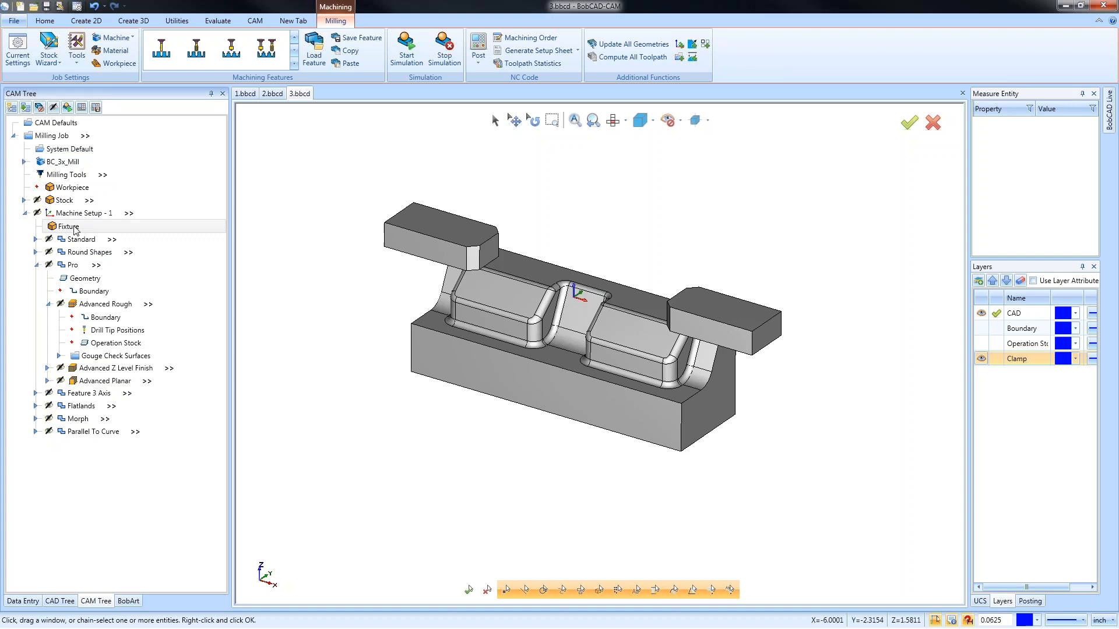
{"action": "left_click", "coordinate": [73, 231]}
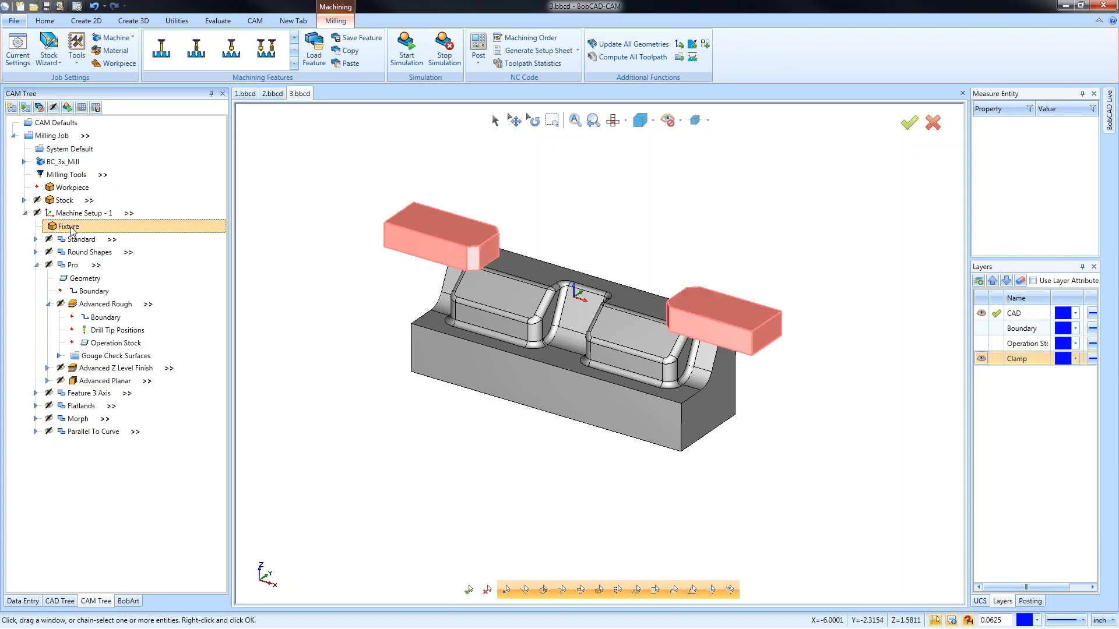
Step: Turn on advanced allowances with Use Setup Fixture in the Advanced Rough parameters and compute the toolpath
{"action": "right_click", "coordinate": [105, 303]}
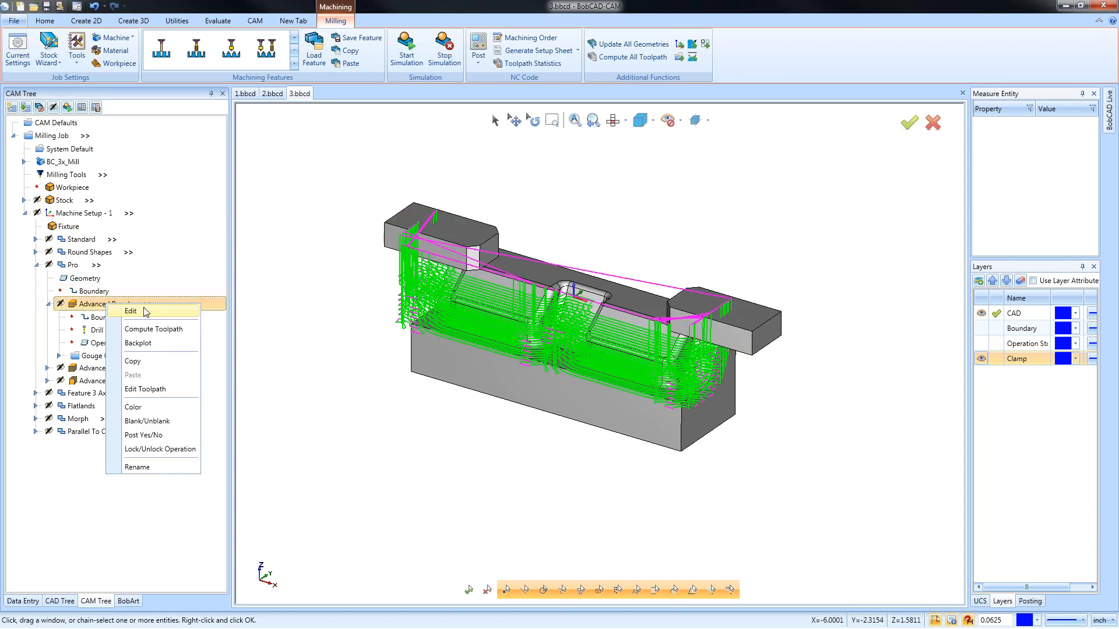
{"action": "left_click", "coordinate": [197, 311]}
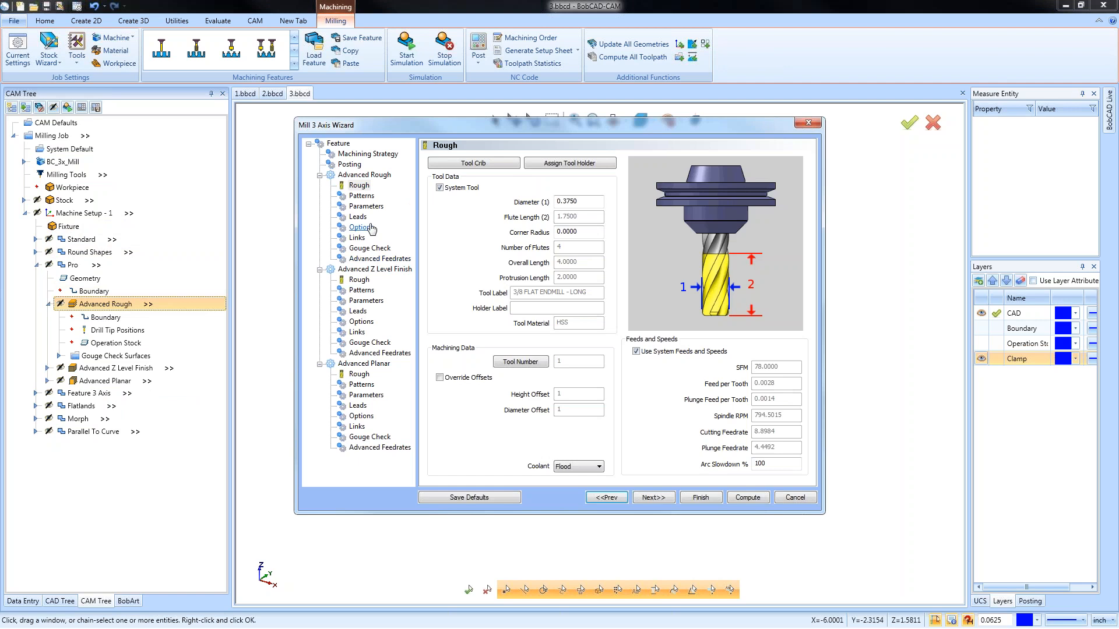
{"action": "left_click", "coordinate": [365, 207]}
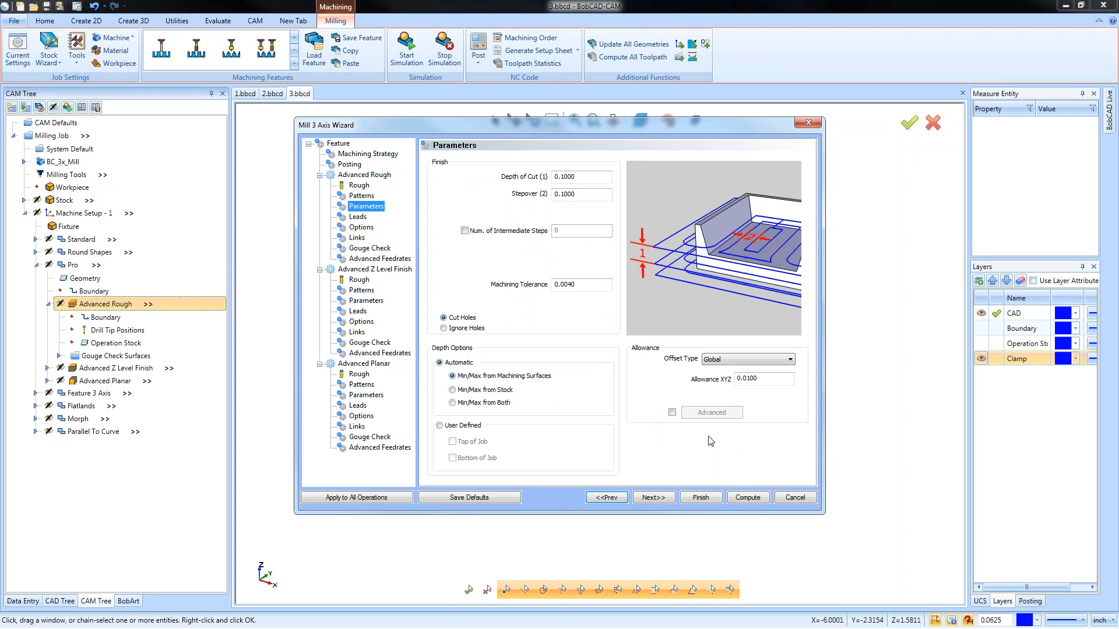
{"action": "left_click", "coordinate": [672, 412]}
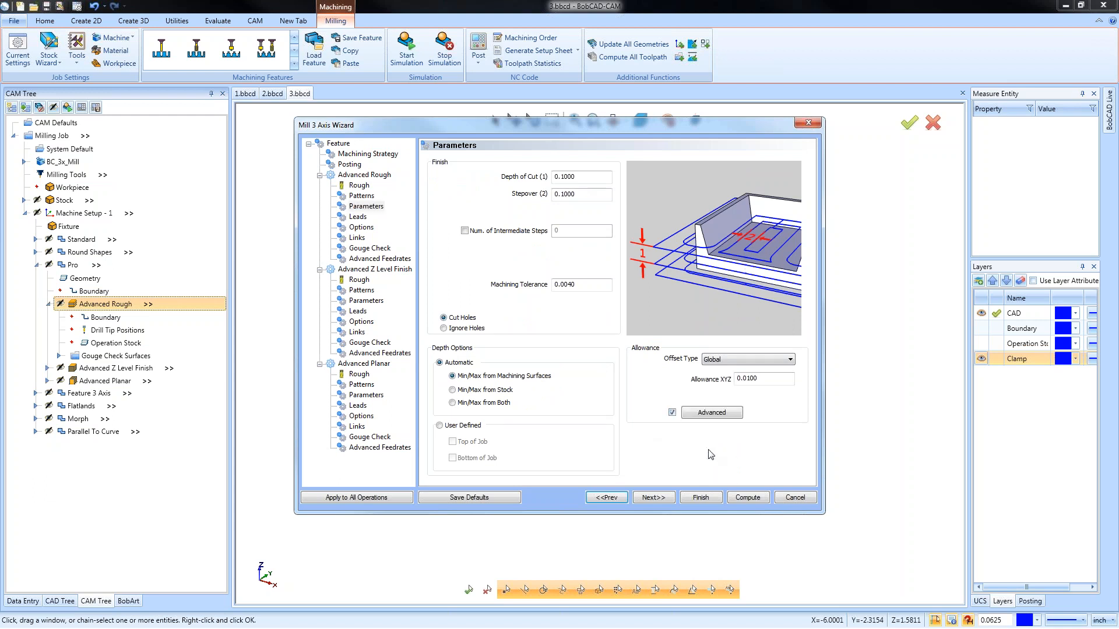
{"action": "left_click", "coordinate": [723, 412]}
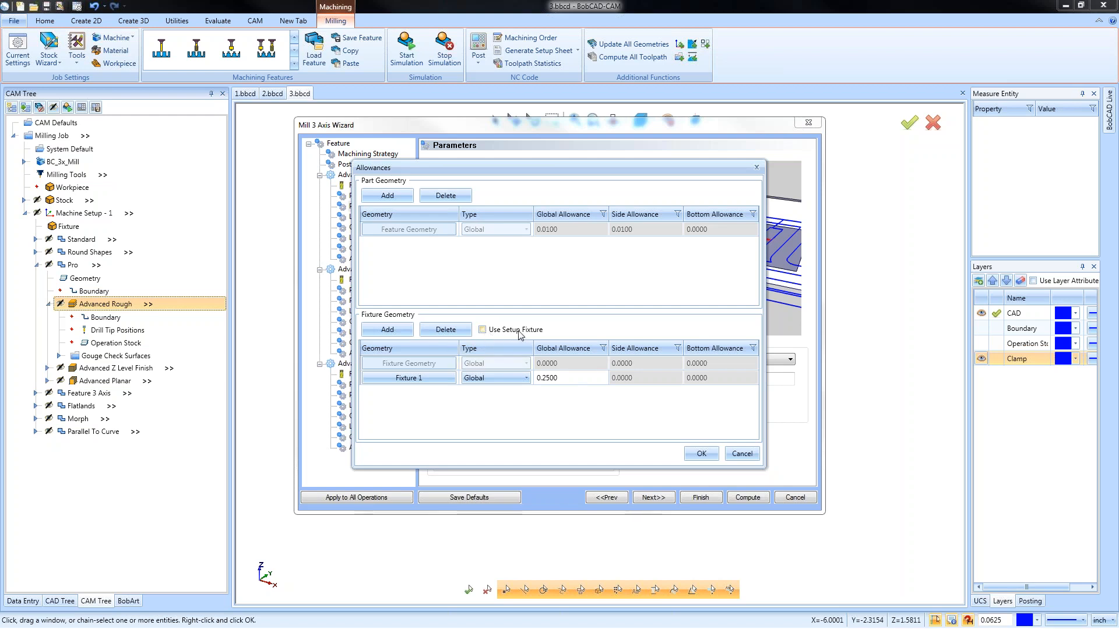
{"action": "left_click", "coordinate": [482, 330]}
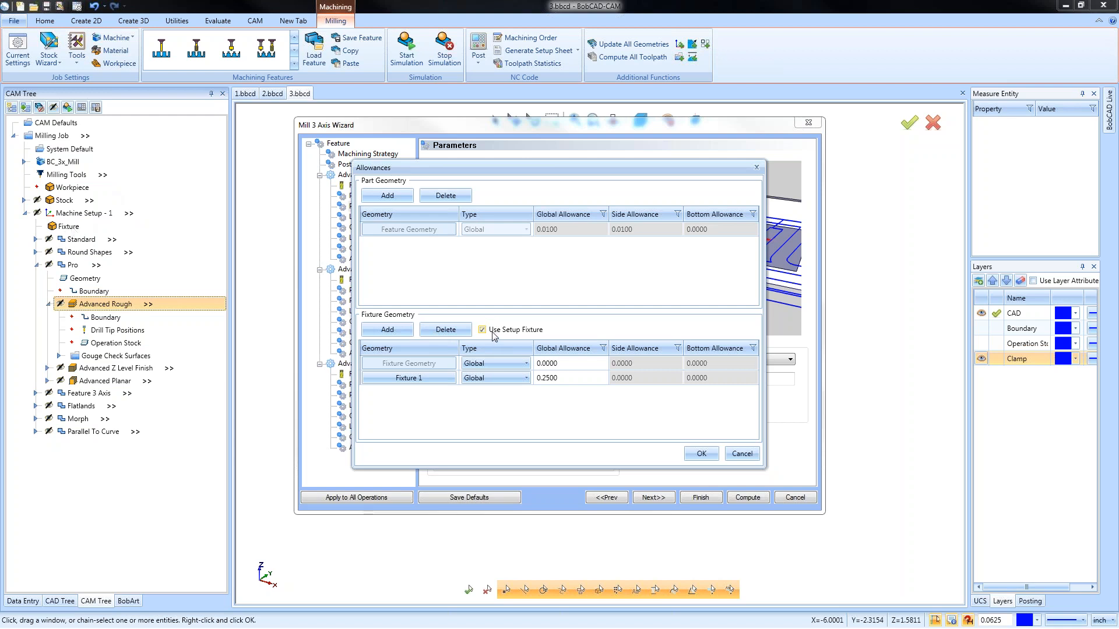
{"action": "left_click", "coordinate": [595, 382]}
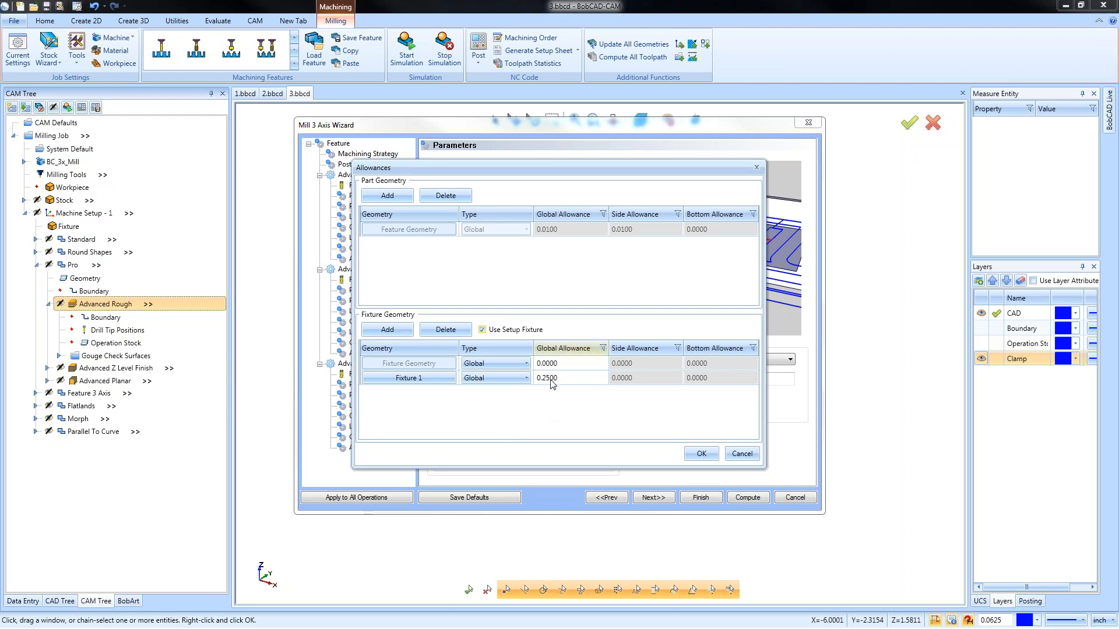
{"action": "left_click", "coordinate": [703, 456]}
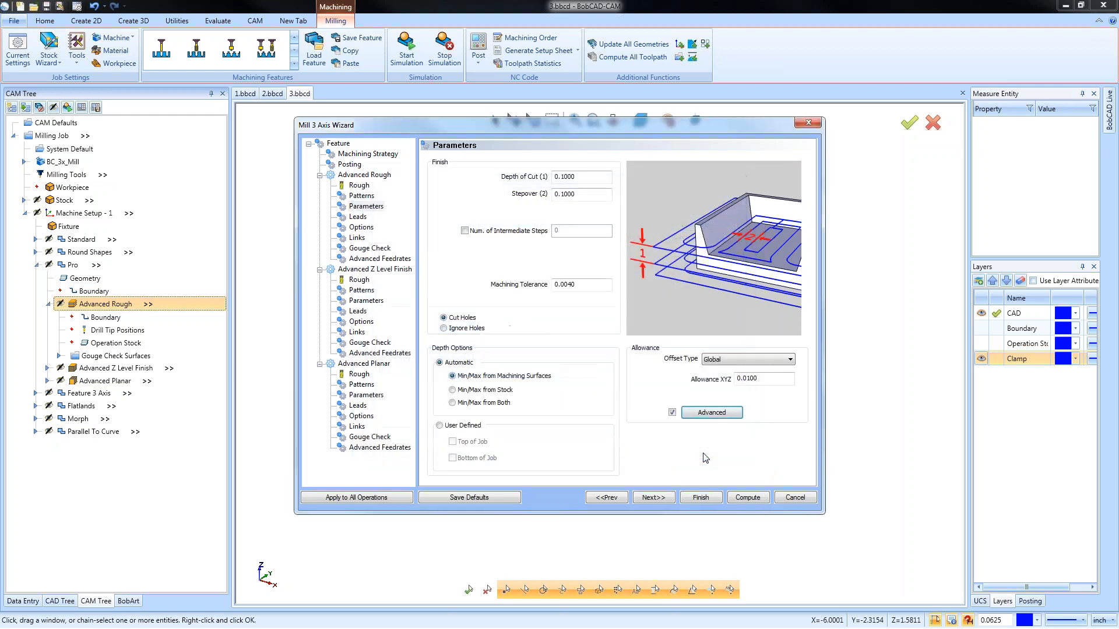
{"action": "left_click", "coordinate": [751, 498]}
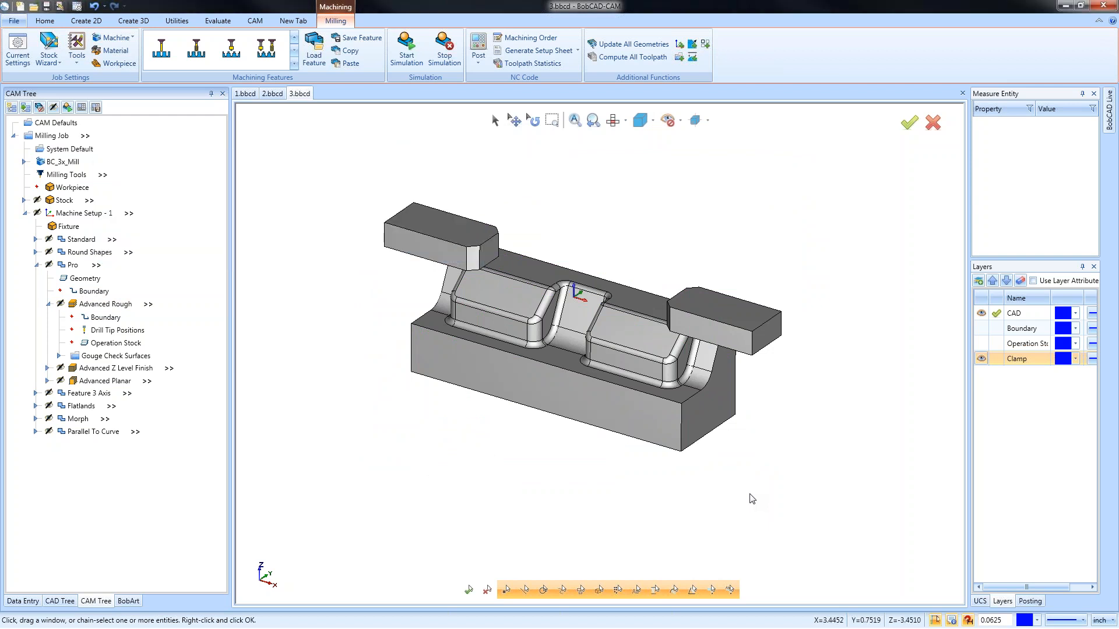
{"action": "middle_click_drag", "start_coordinate": [478, 361], "coordinate": [520, 422]}
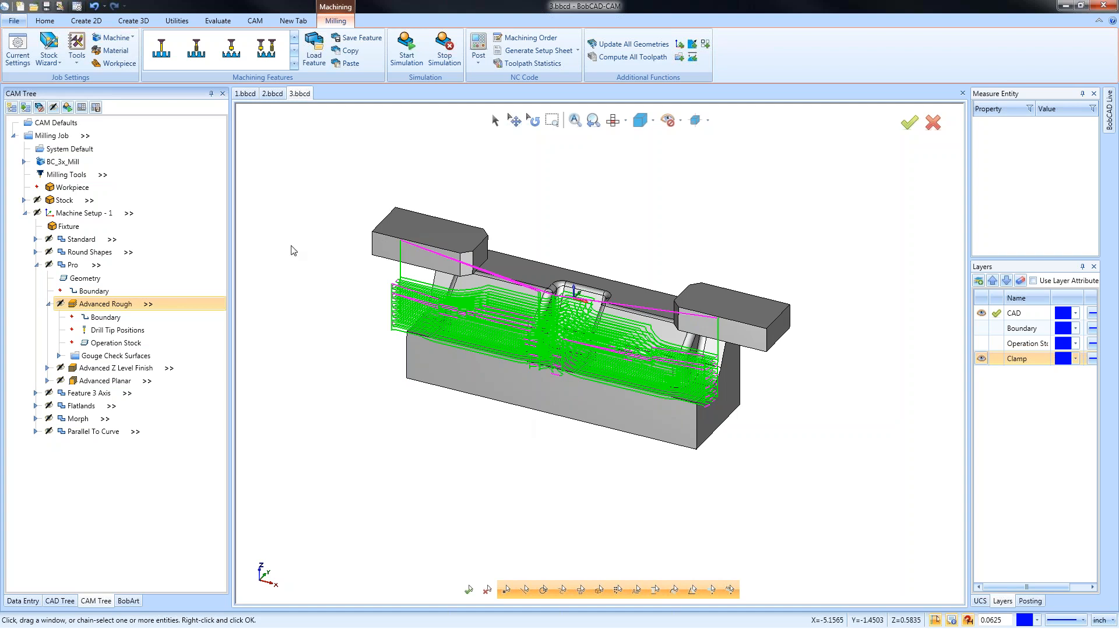
Step: Expand the Pro feature's Advanced Z Level Finish operation and show its existing toolpath against the clamps
{"action": "left_click", "coordinate": [36, 264]}
{"action": "left_click", "coordinate": [36, 264]}
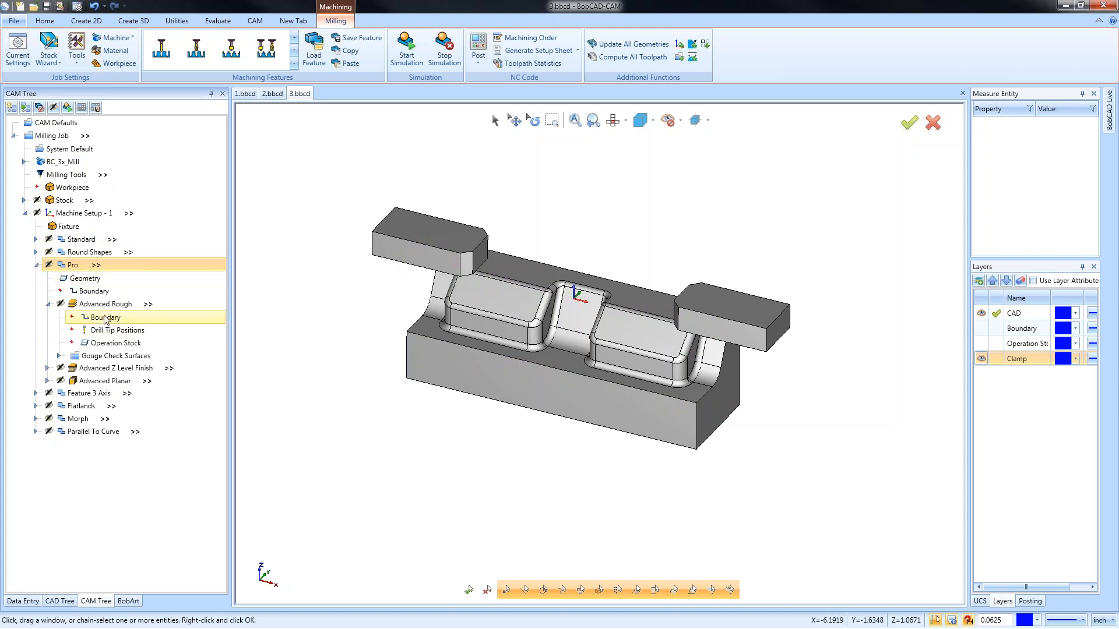
{"action": "left_click", "coordinate": [64, 303]}
{"action": "left_click", "coordinate": [47, 303]}
{"action": "left_click", "coordinate": [48, 317]}
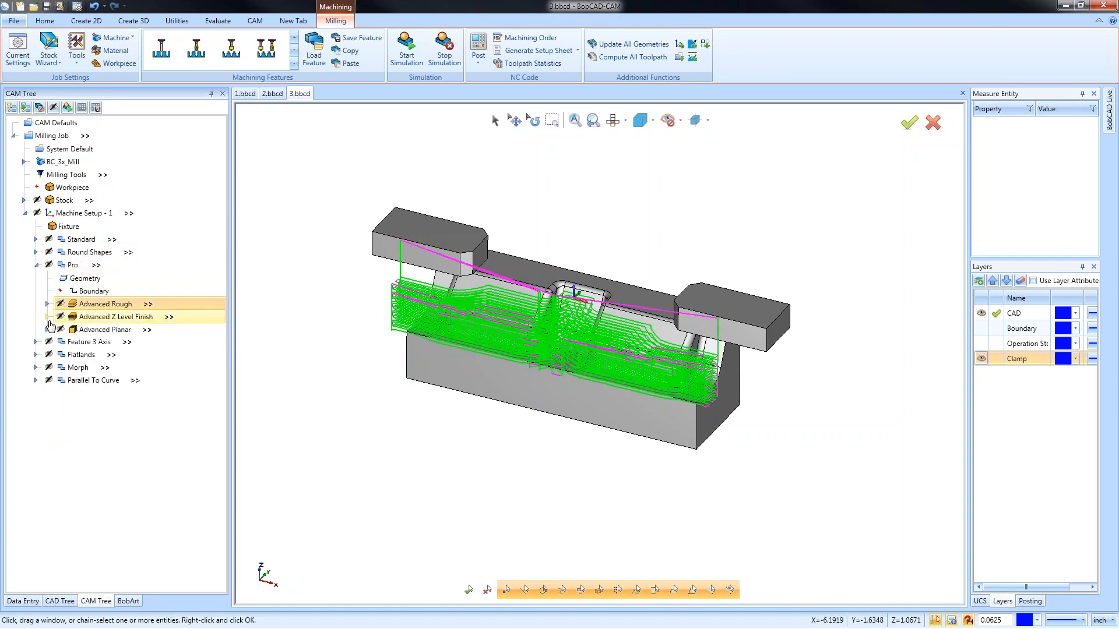
{"action": "left_click", "coordinate": [58, 316]}
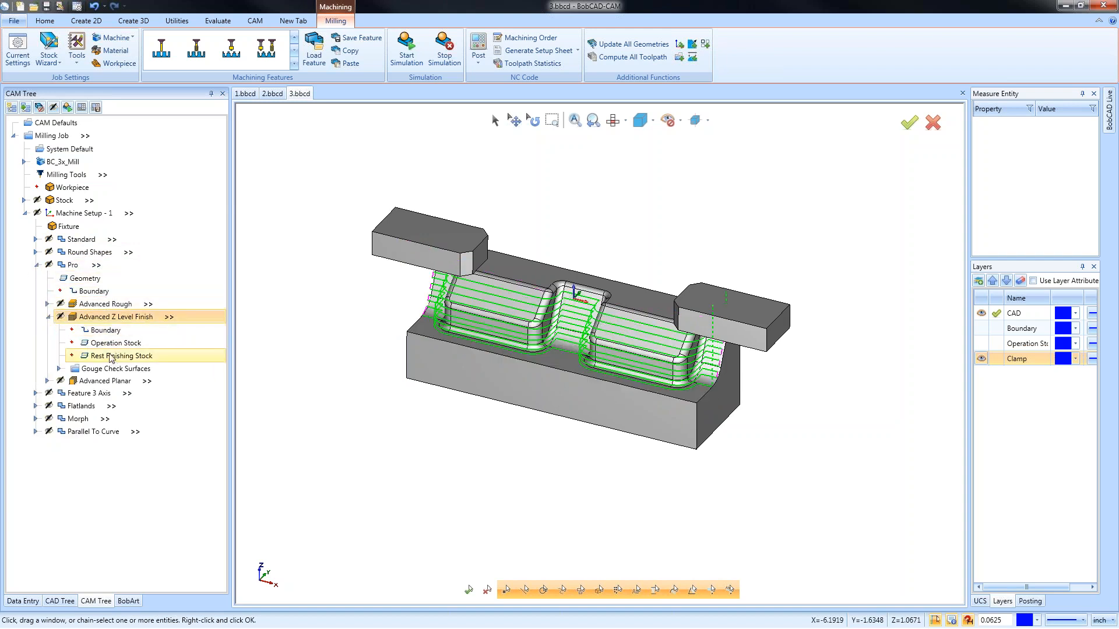
Step: Turn on advanced allowances for Advanced Z Level Finish, using the setup fixture with a global fixture allowance of 0.25
{"action": "right_click", "coordinate": [105, 318]}
{"action": "left_click", "coordinate": [127, 324]}
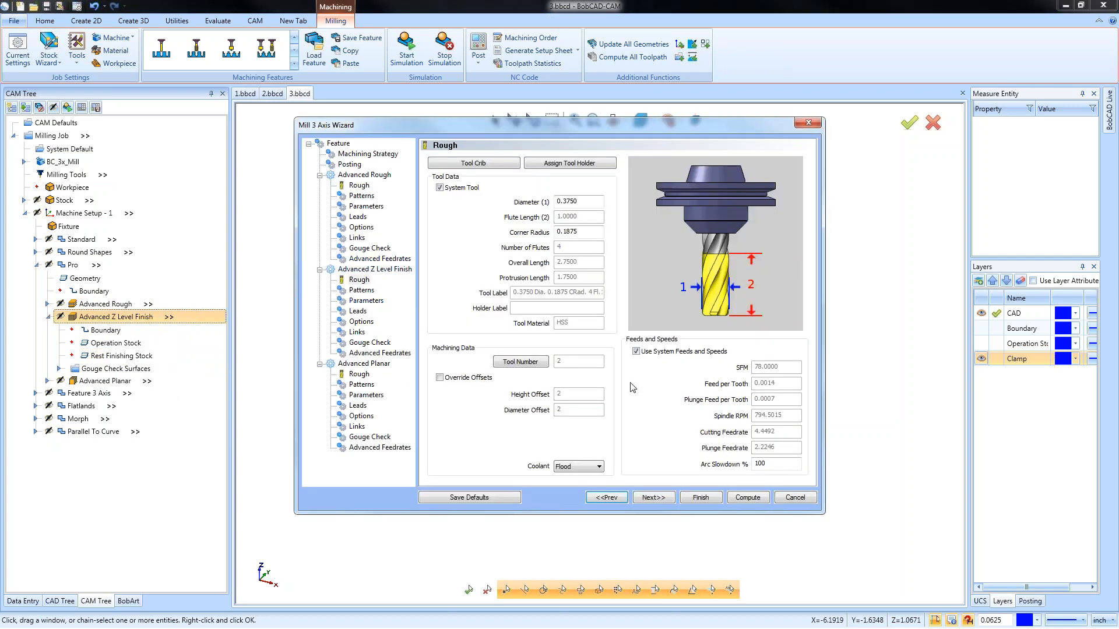
{"action": "left_click", "coordinate": [378, 301]}
{"action": "left_click", "coordinate": [679, 417]}
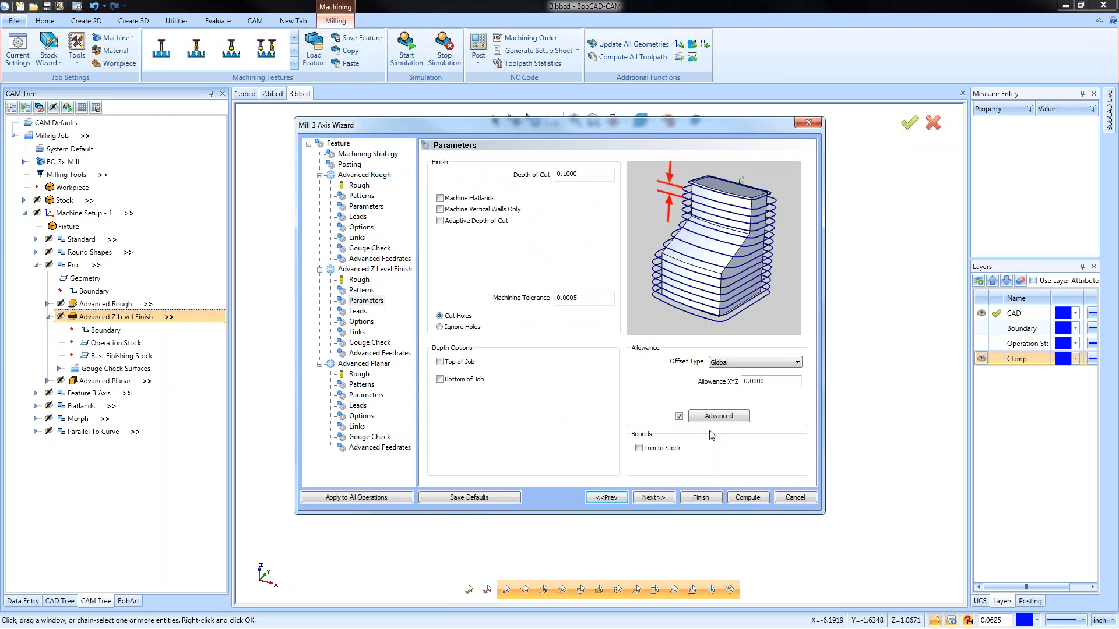
{"action": "left_click", "coordinate": [720, 416]}
{"action": "left_click", "coordinate": [482, 330]}
{"action": "type", "text": "25"}
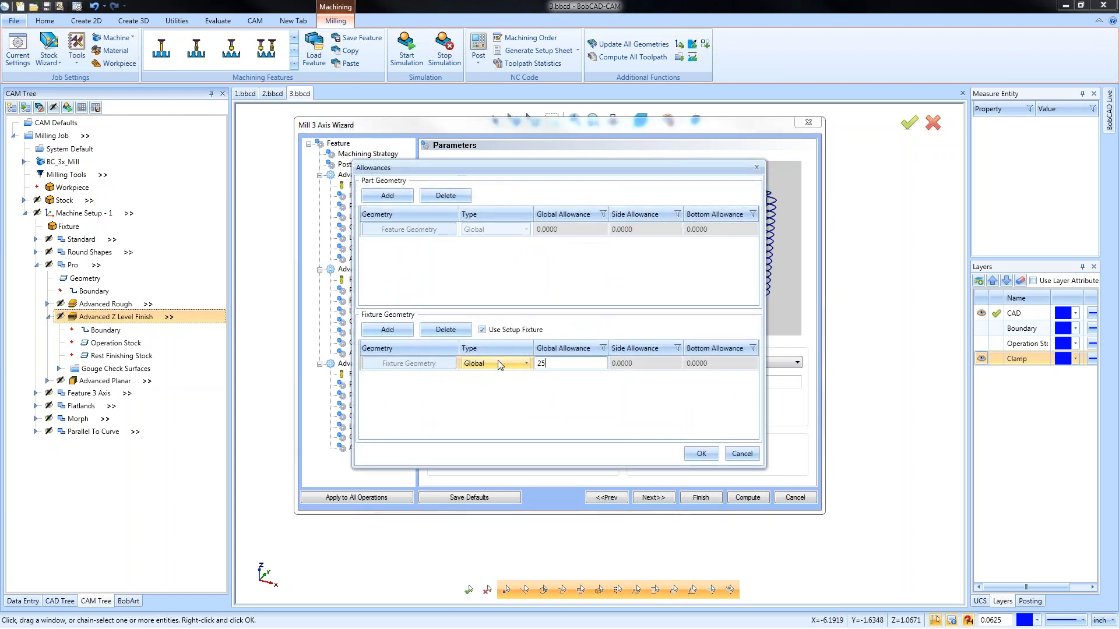
{"action": "left_click_drag", "start_coordinate": [551, 363], "coordinate": [492, 360]}
{"action": "type", "text": ".25"}
{"action": "left_click", "coordinate": [701, 454]}
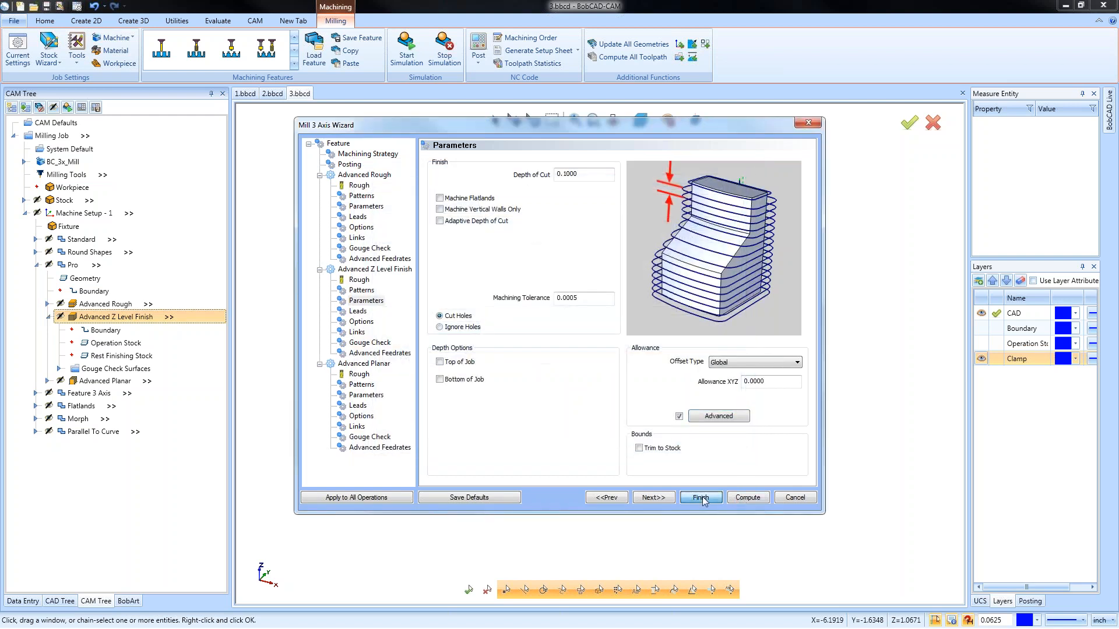
{"action": "left_click", "coordinate": [702, 499]}
Step: Compute the Advanced Z Level Finish toolpath and inspect the cuts around the clamps
{"action": "right_click", "coordinate": [129, 316]}
{"action": "left_click", "coordinate": [183, 336]}
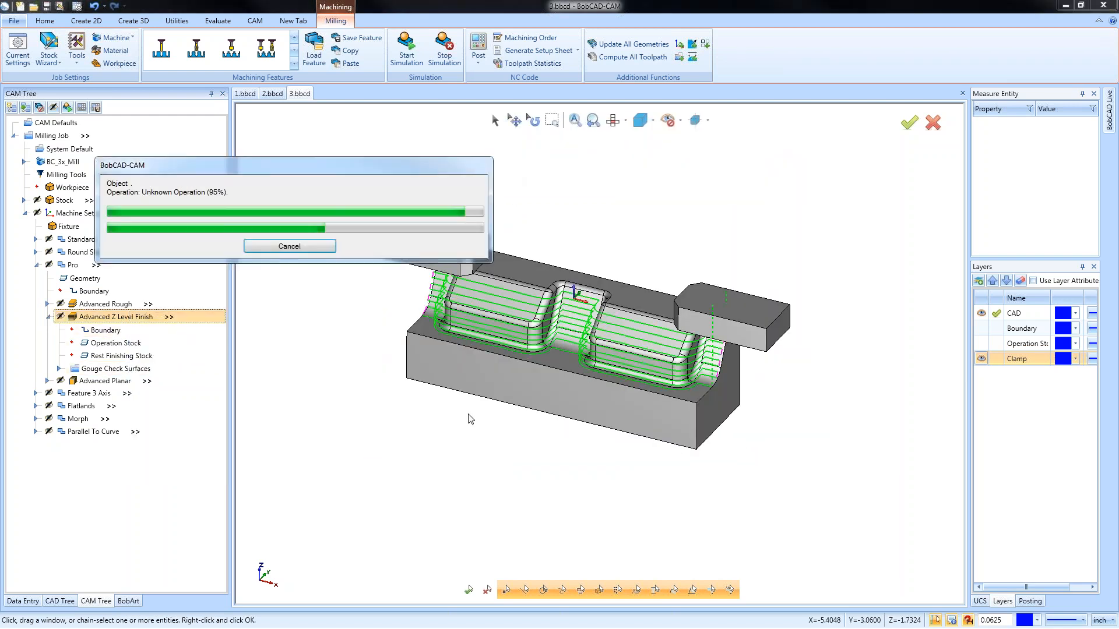
{"action": "middle_click_drag", "start_coordinate": [469, 417], "coordinate": [544, 439]}
{"action": "middle_click_drag", "start_coordinate": [516, 442], "coordinate": [527, 430]}
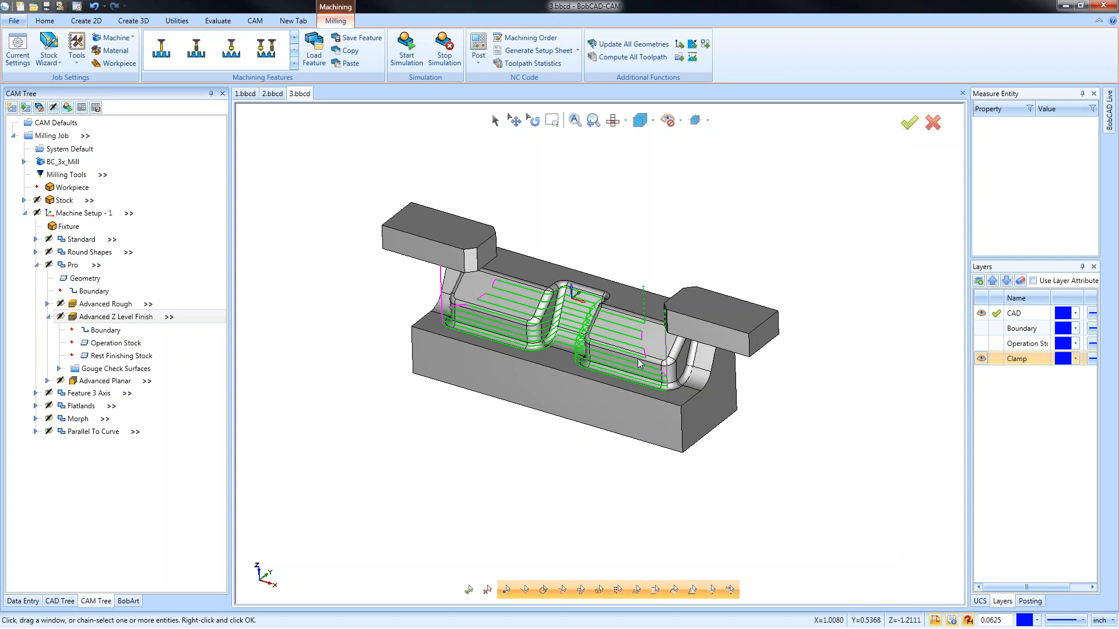
{"action": "scroll", "coordinate": [630, 346], "scroll_direction": "up", "scroll_amount": 3}
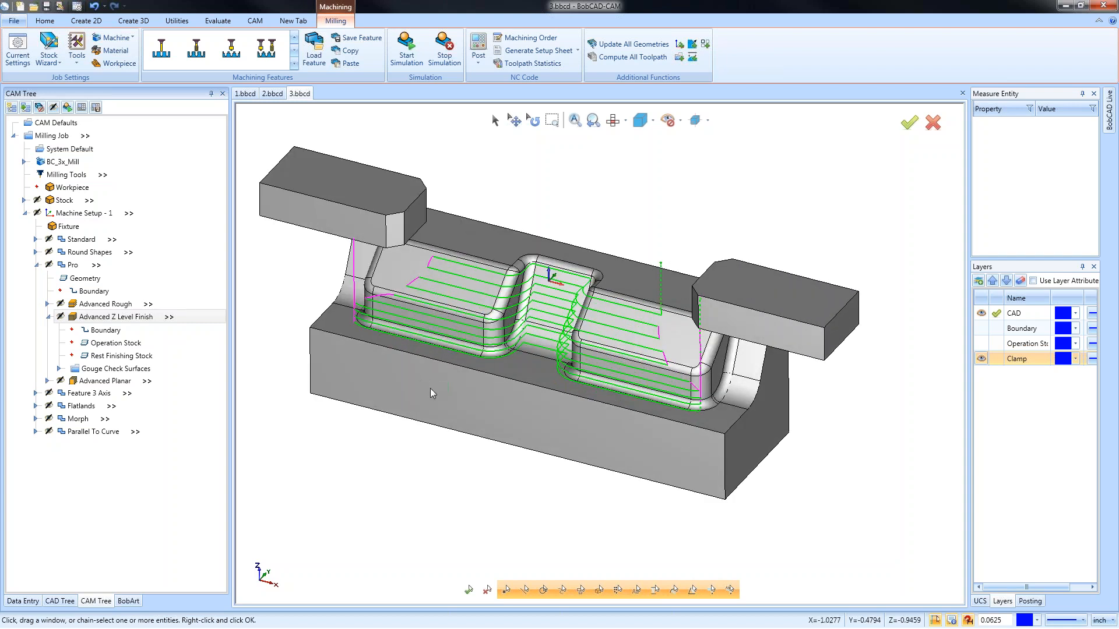
Step: Show the Pro feature's Advanced Planar toolpath and hide the Clamp layer
{"action": "left_click", "coordinate": [36, 265]}
{"action": "left_click", "coordinate": [37, 265]}
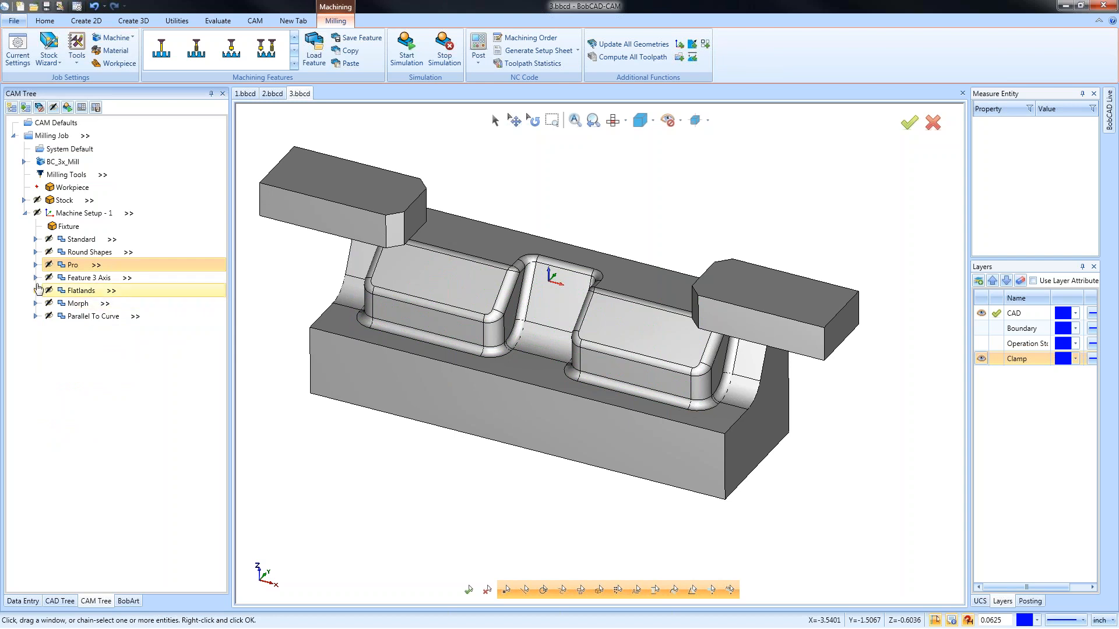
{"action": "left_click", "coordinate": [36, 278]}
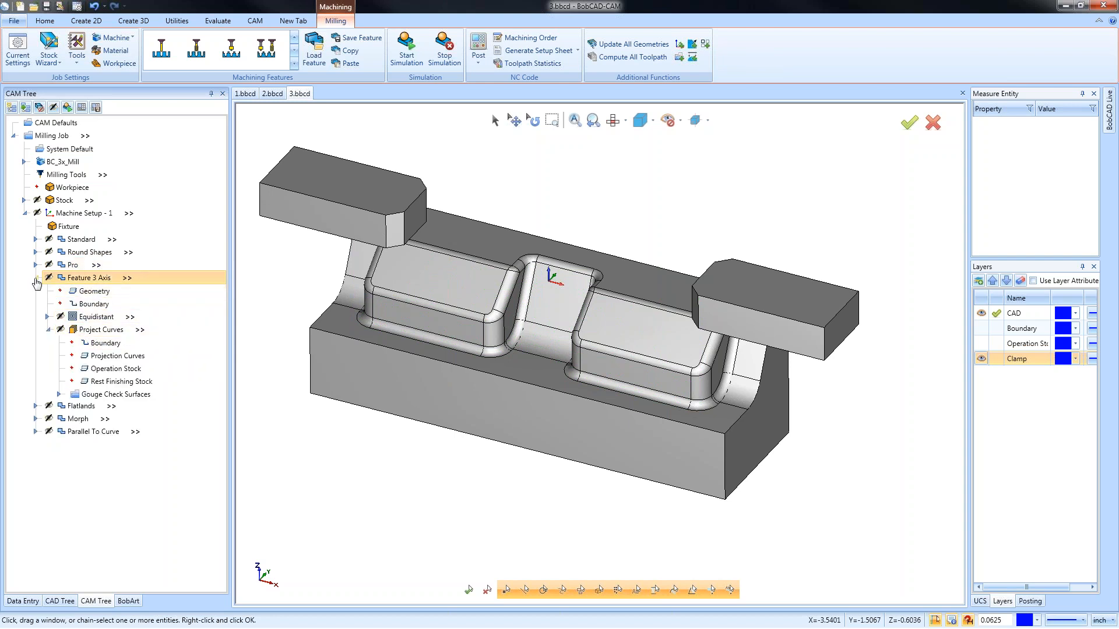
{"action": "left_click", "coordinate": [36, 266]}
{"action": "left_click", "coordinate": [49, 317]}
{"action": "left_click", "coordinate": [52, 330]}
{"action": "left_click", "coordinate": [49, 330]}
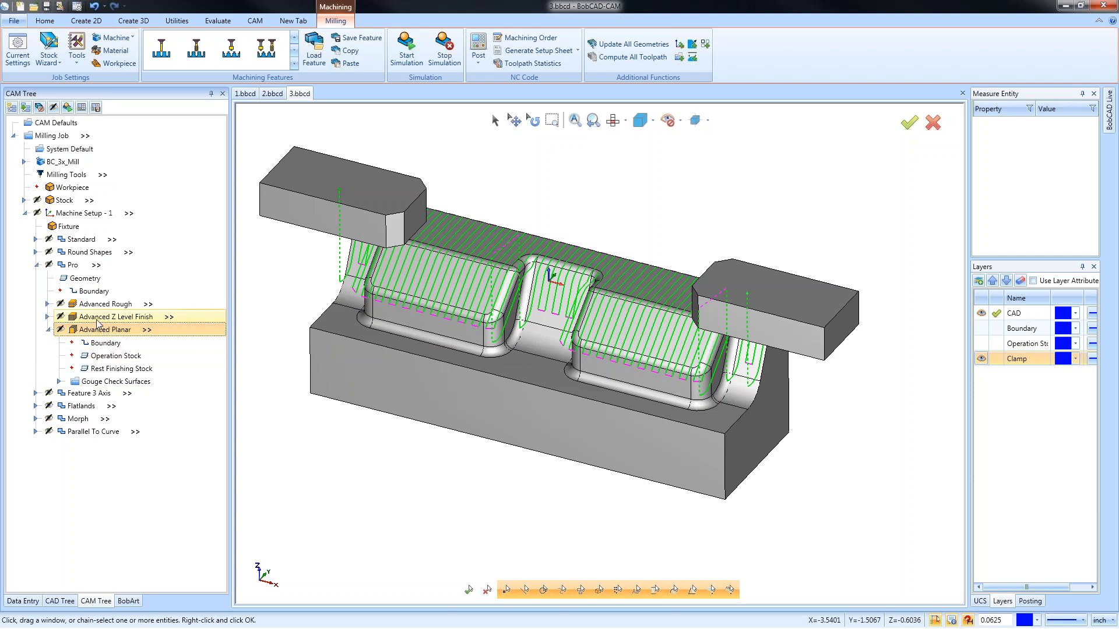
{"action": "left_click", "coordinate": [76, 215]}
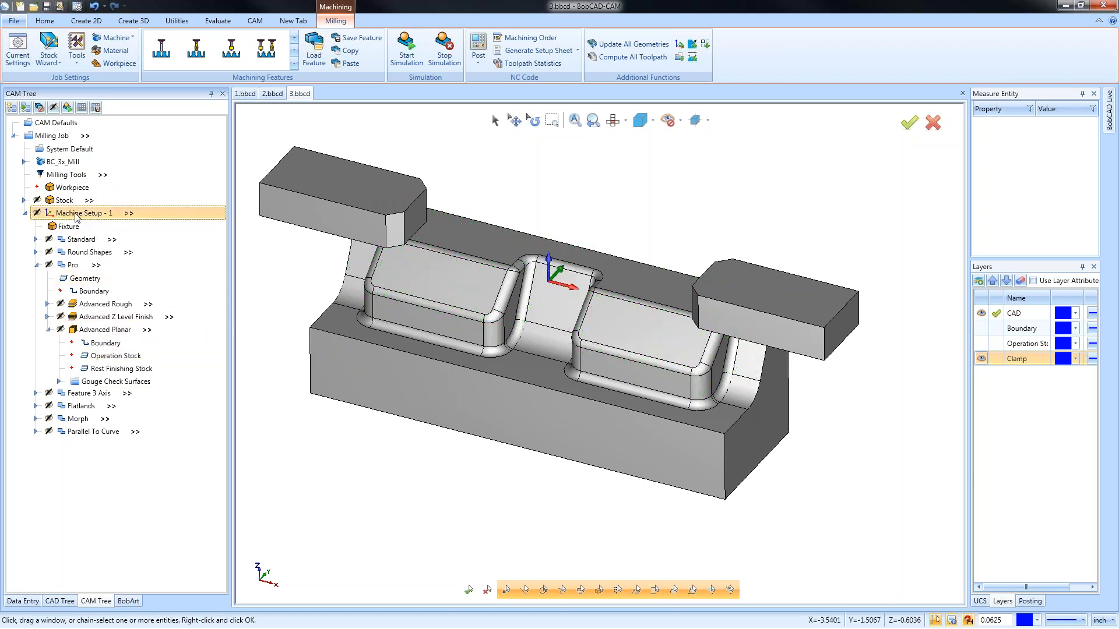
{"action": "left_click", "coordinate": [99, 331]}
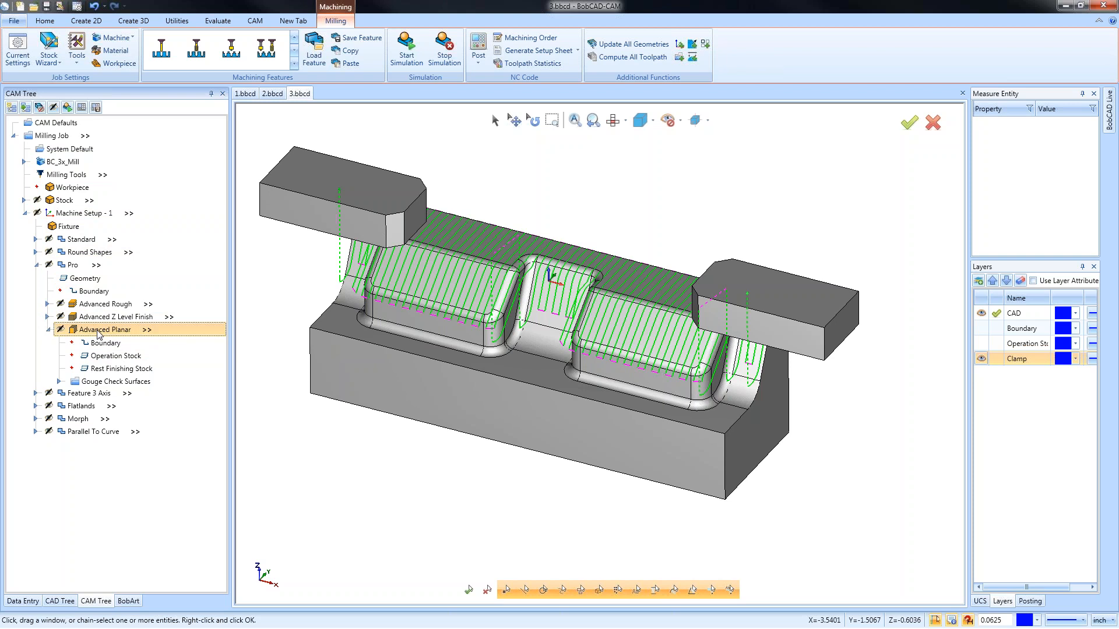
{"action": "left_click", "coordinate": [981, 359]}
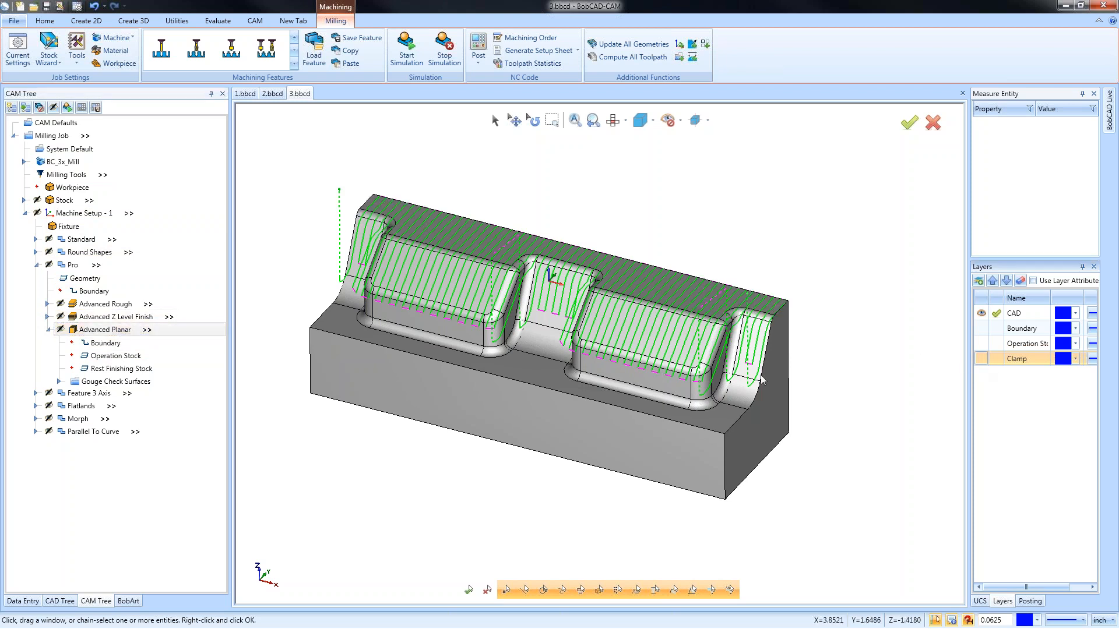
Step: Turn off the Bottom of Job depth limit in the Advanced Planar parameters and compute the toolpath
{"action": "right_click", "coordinate": [106, 330]}
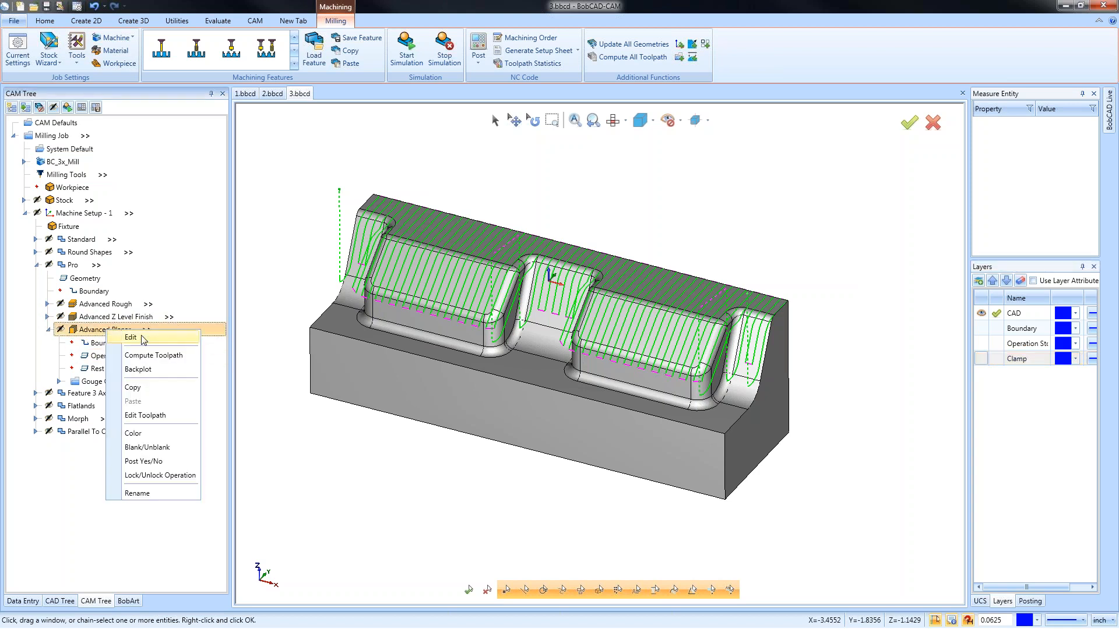
{"action": "key", "text": "Escape"}
{"action": "left_click", "coordinate": [361, 385]}
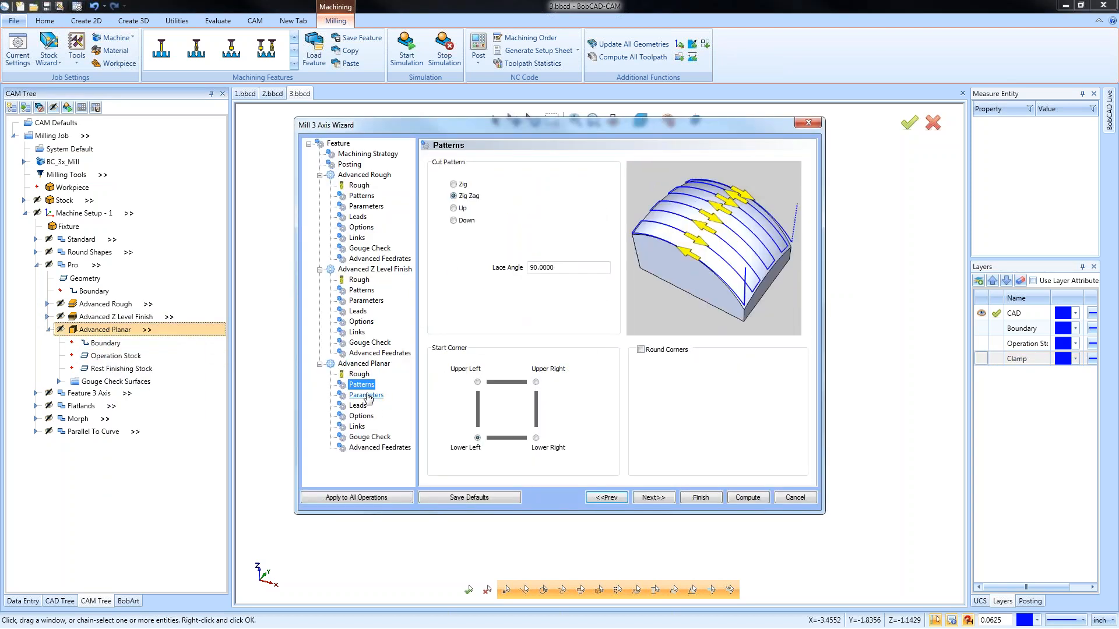
{"action": "left_click", "coordinate": [366, 395]}
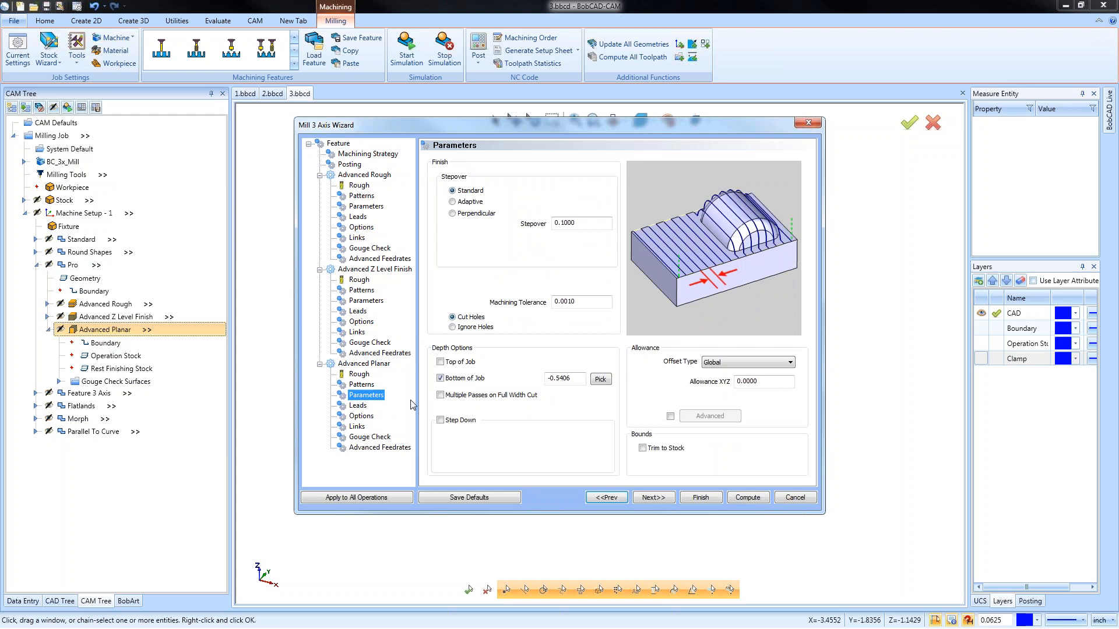
{"action": "left_click", "coordinate": [441, 378]}
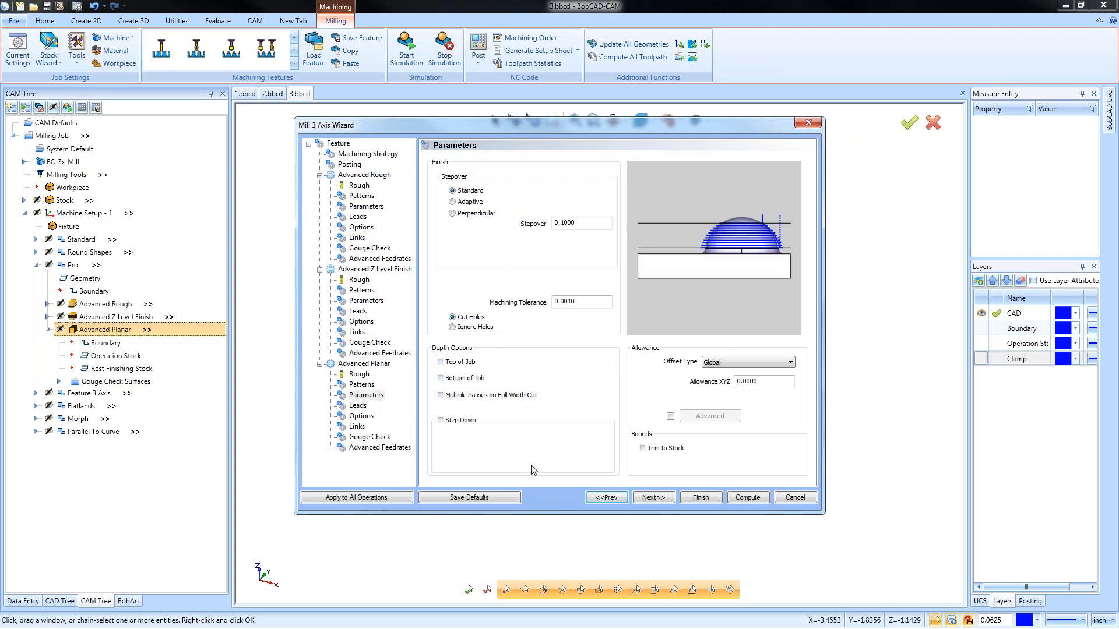
{"action": "left_click", "coordinate": [695, 499]}
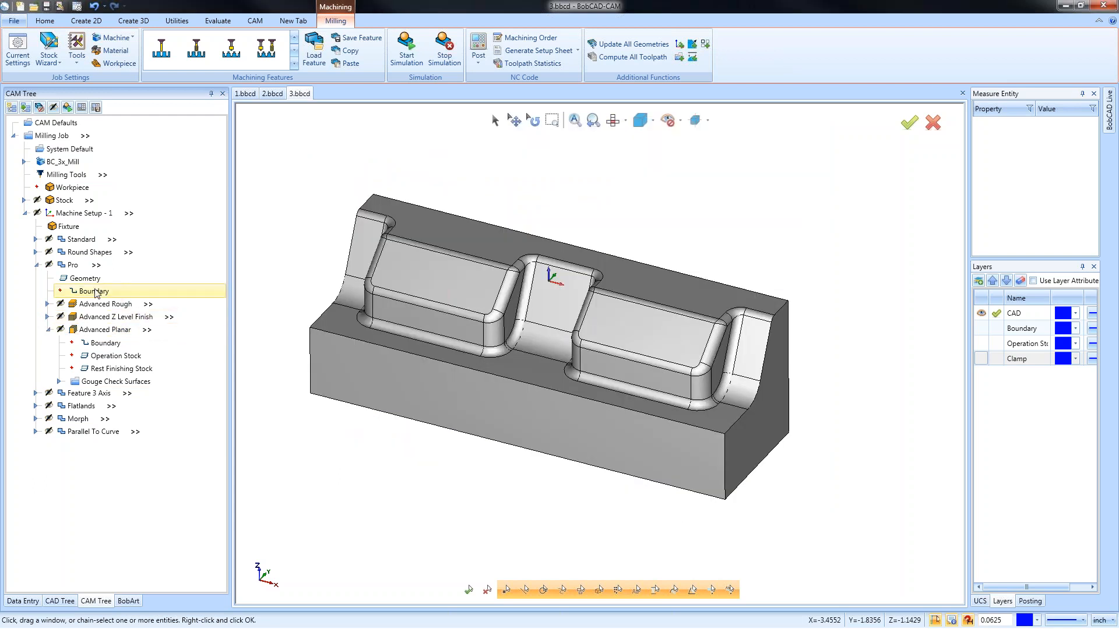
{"action": "left_click", "coordinate": [103, 330]}
{"action": "right_click", "coordinate": [103, 329]}
{"action": "left_click", "coordinate": [162, 354]}
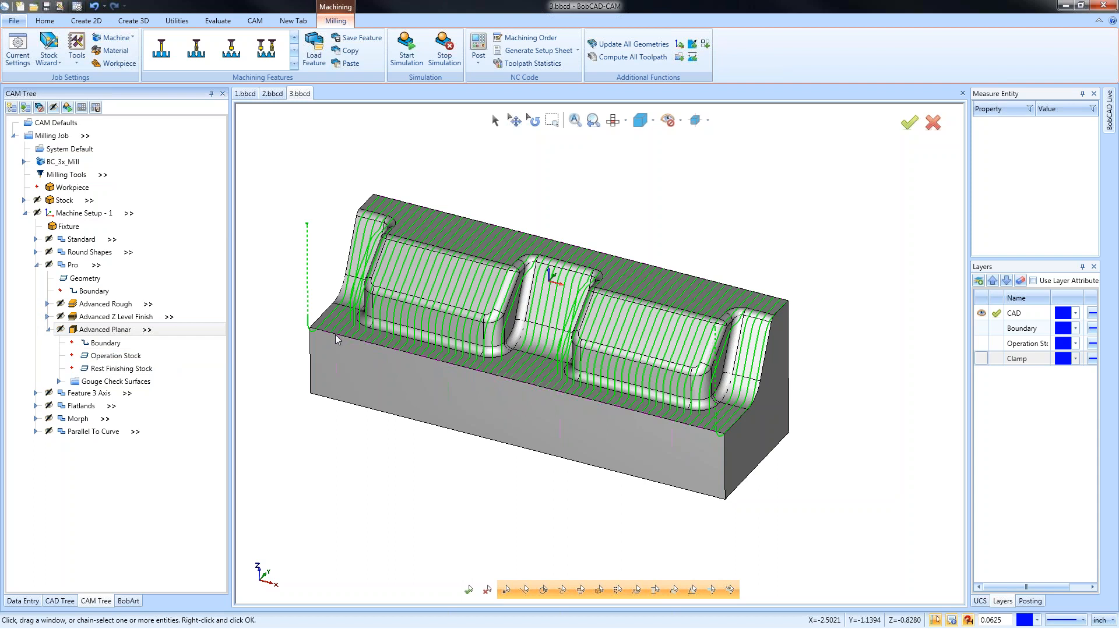
Step: Enable gouge Check 1 for Advanced Planar and assign the flat ledge face in front of the bosses as its check surface
{"action": "right_click", "coordinate": [116, 330]}
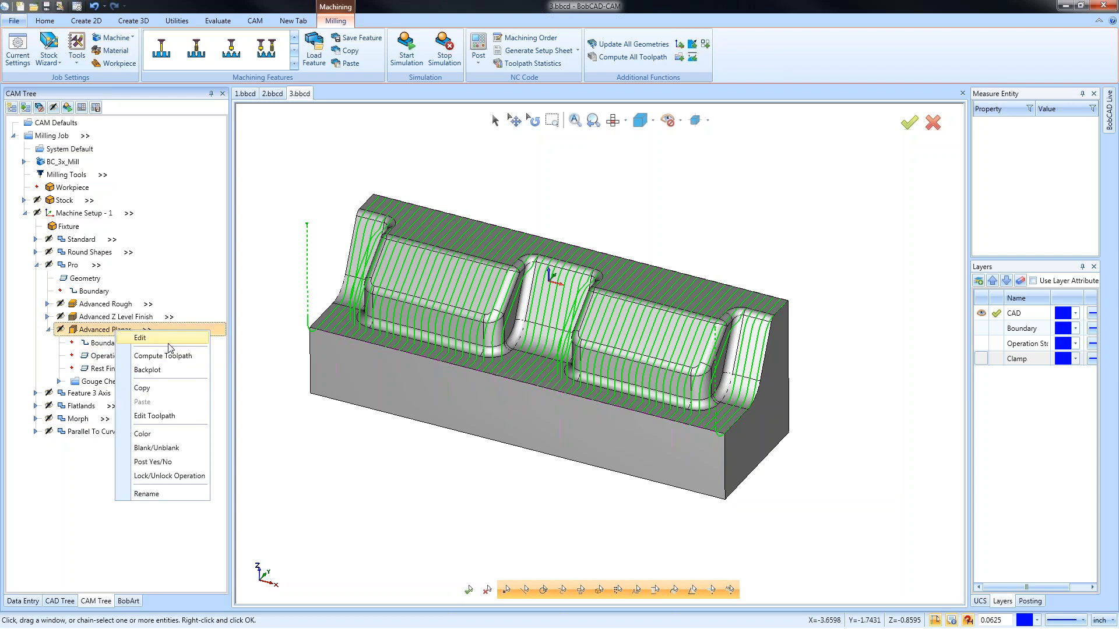
{"action": "left_click", "coordinate": [162, 339]}
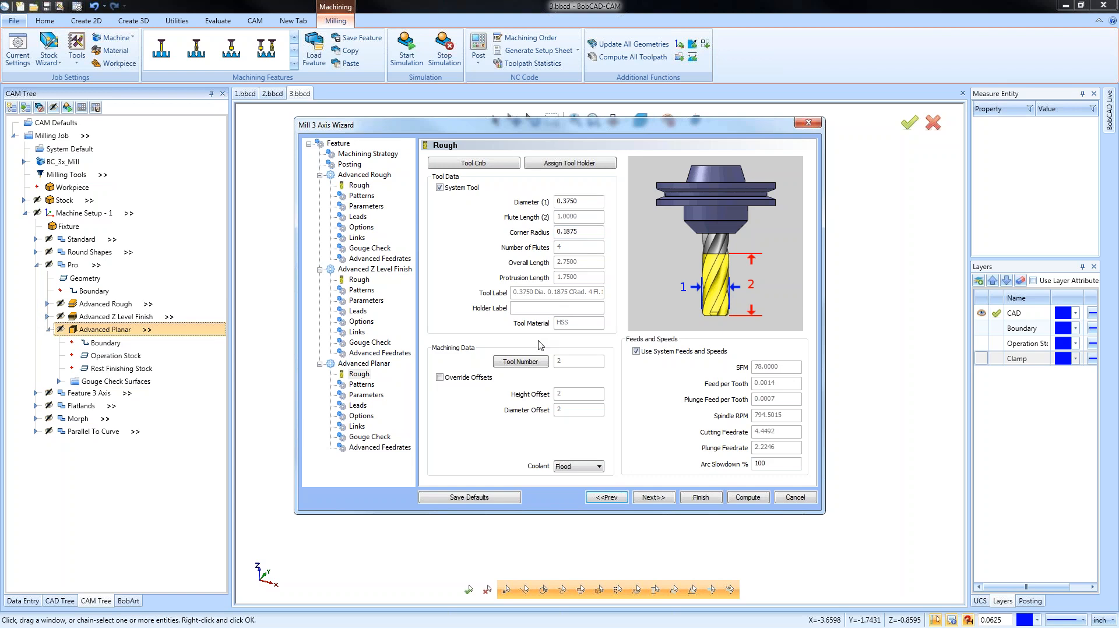
{"action": "left_click", "coordinate": [370, 436]}
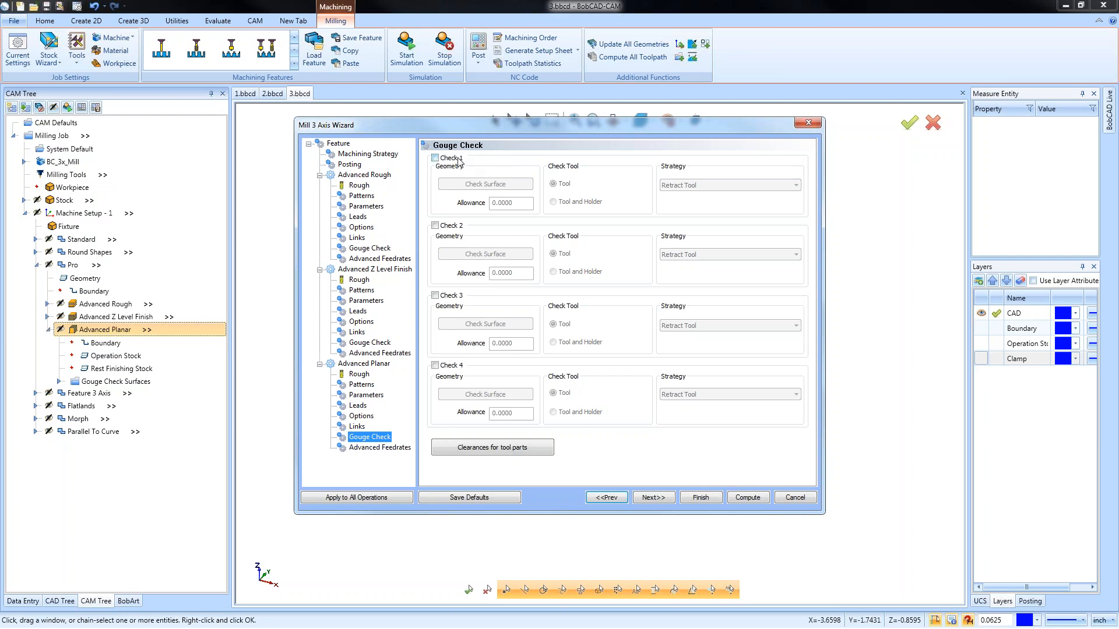
{"action": "left_click", "coordinate": [435, 158]}
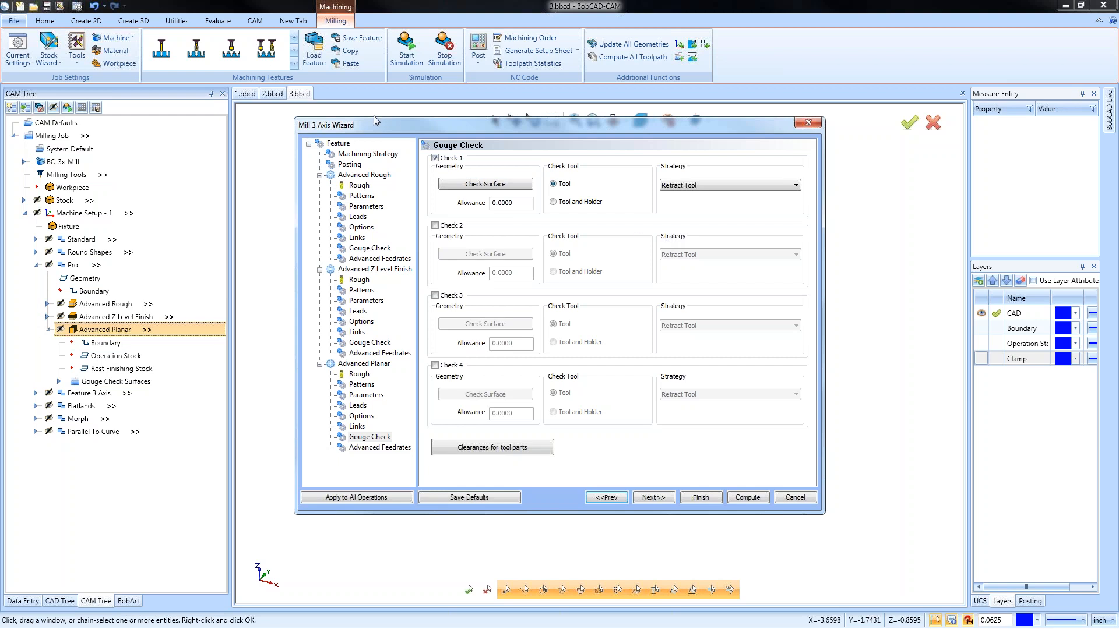
{"action": "left_click", "coordinate": [486, 184]}
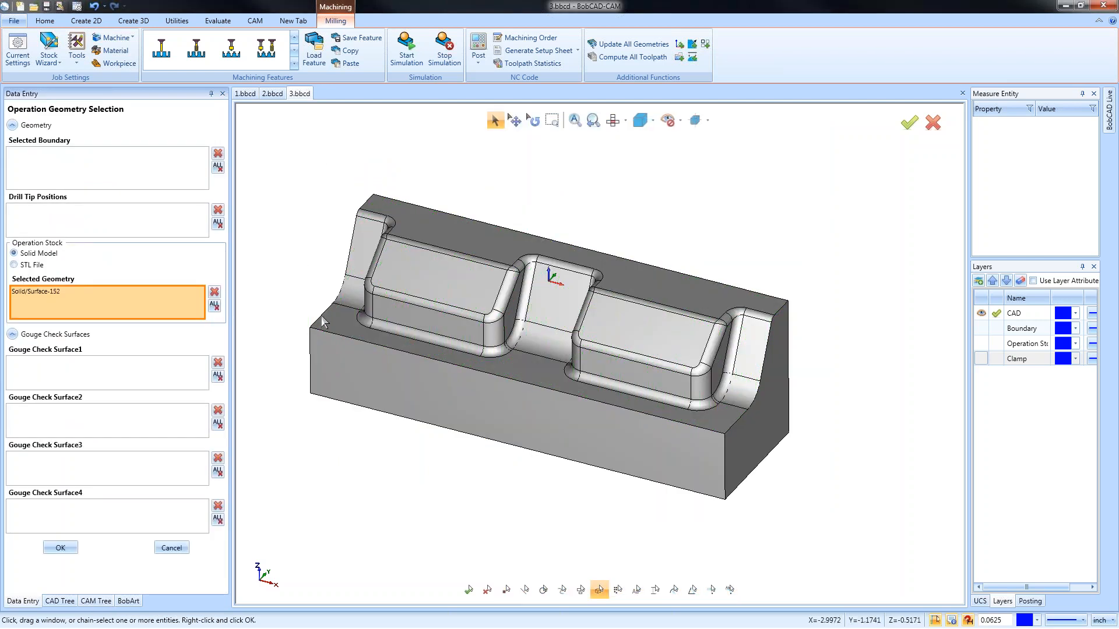
{"action": "left_click", "coordinate": [340, 327]}
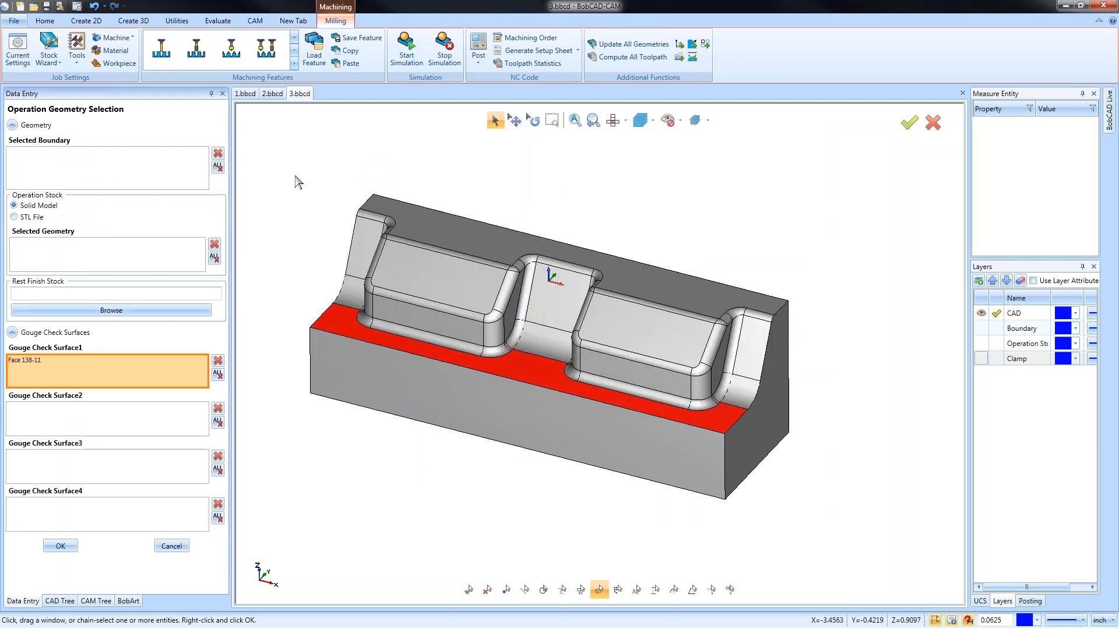
{"action": "left_click", "coordinate": [60, 546]}
Step: Set the gouge Check 1 allowance to 0.25 with the Retract Tool strategy and finish editing the operation
{"action": "double_click", "coordinate": [501, 202]}
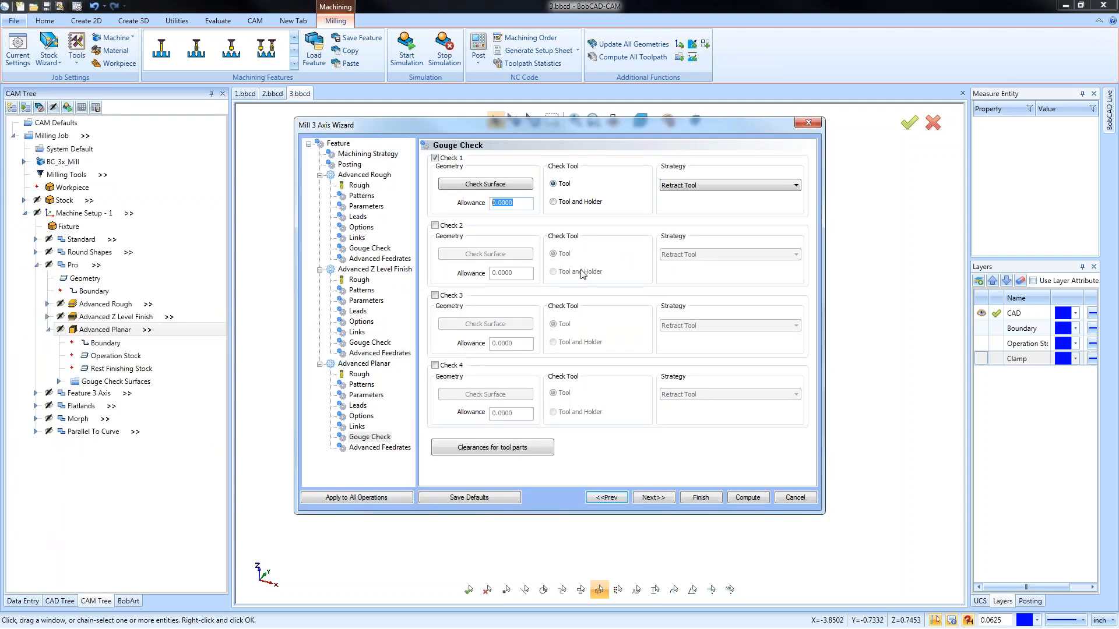
{"action": "type", "text": ".01"}
{"action": "key", "text": "BackSpace"}
{"action": "key", "text": "BackSpace"}
{"action": "key", "text": "BackSpace"}
{"action": "type", "text": ".25"}
{"action": "key", "text": "Tab"}
{"action": "left_click", "coordinate": [708, 186]}
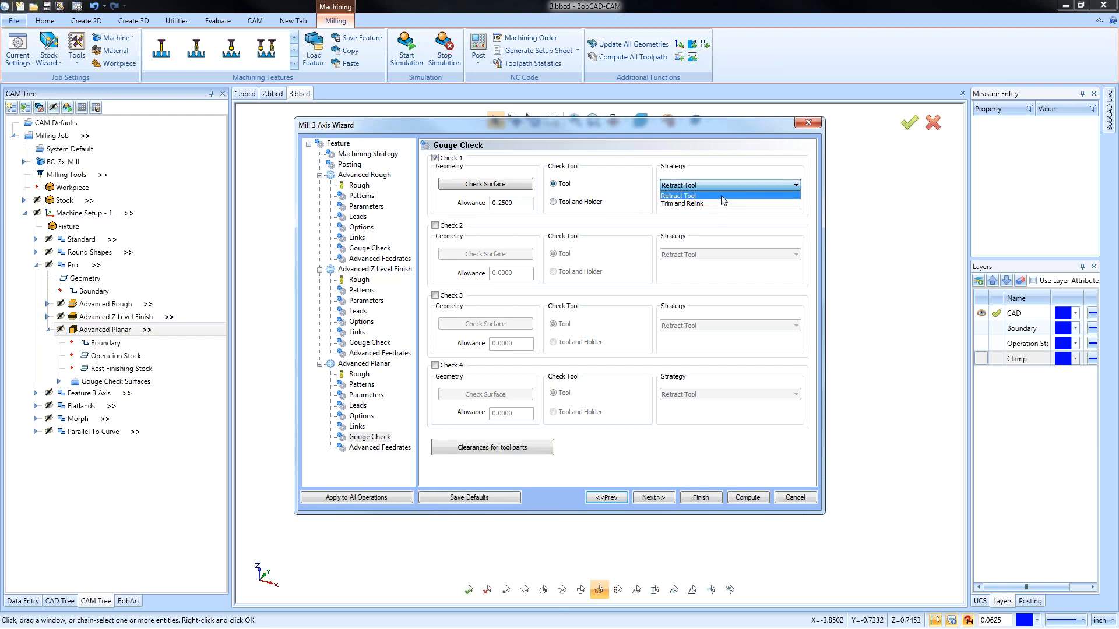
{"action": "left_click", "coordinate": [722, 197]}
{"action": "left_click", "coordinate": [700, 499]}
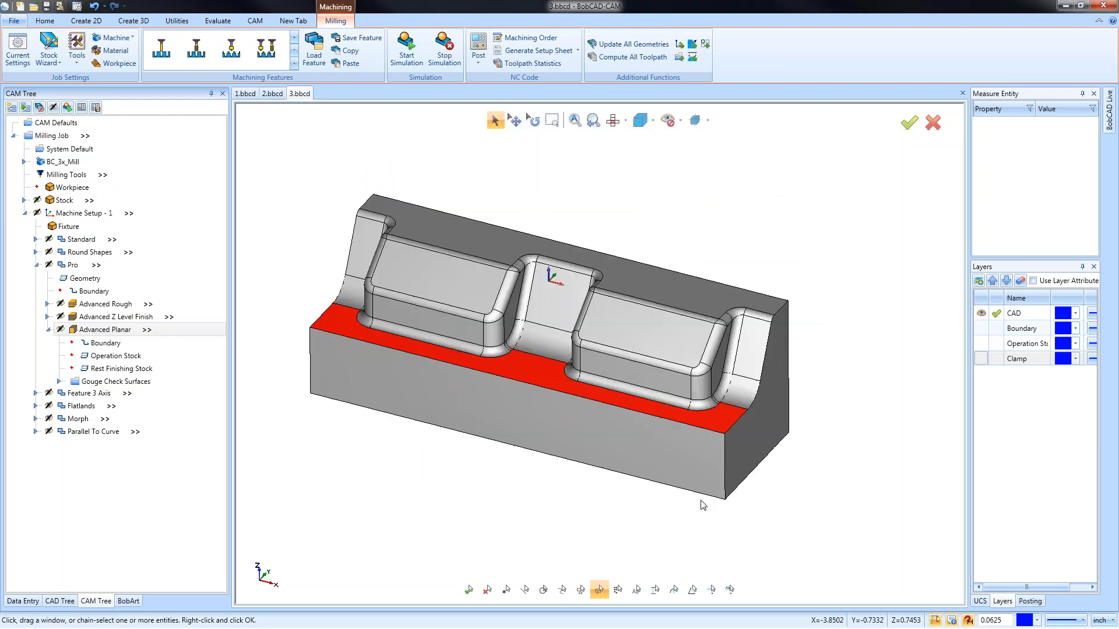
Step: Examine the Advanced Planar toolpath from the side and highlight its first gouge check surface on the part
{"action": "middle_click_drag", "start_coordinate": [584, 443], "coordinate": [508, 405]}
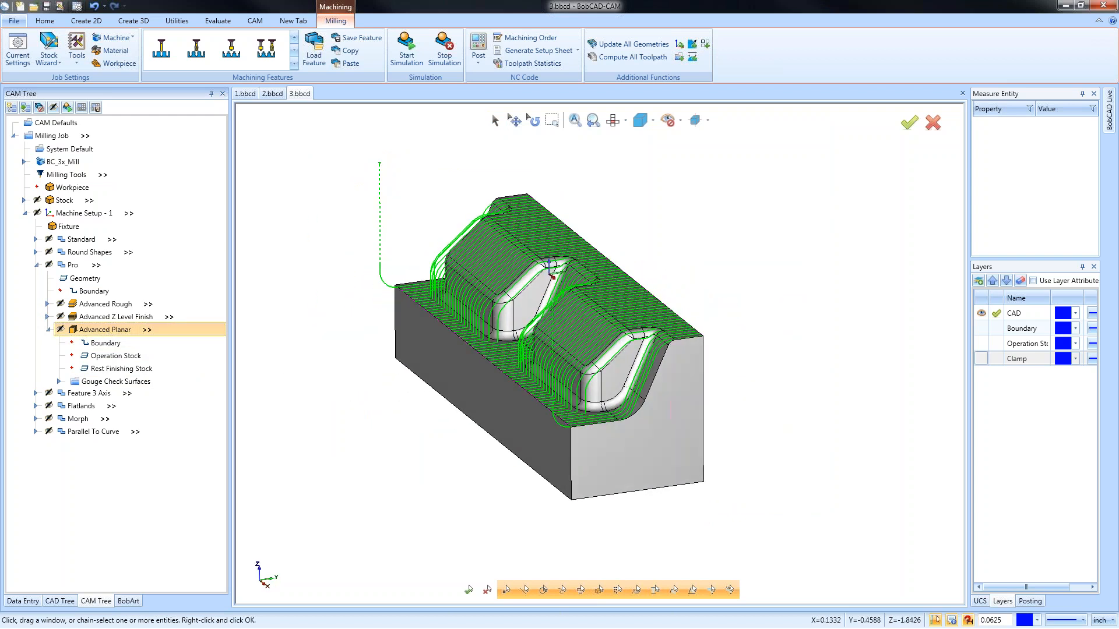
{"action": "key", "text": "ctrl+4"}
{"action": "scroll", "coordinate": [510, 351], "scroll_direction": "up", "scroll_amount": 3}
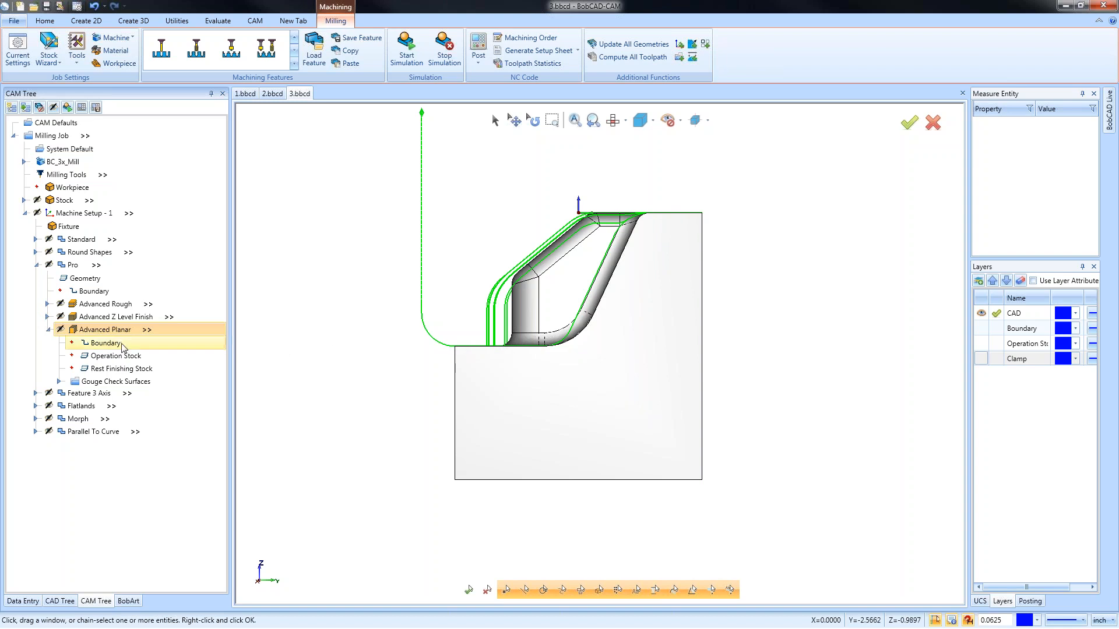
{"action": "double_click", "coordinate": [85, 383]}
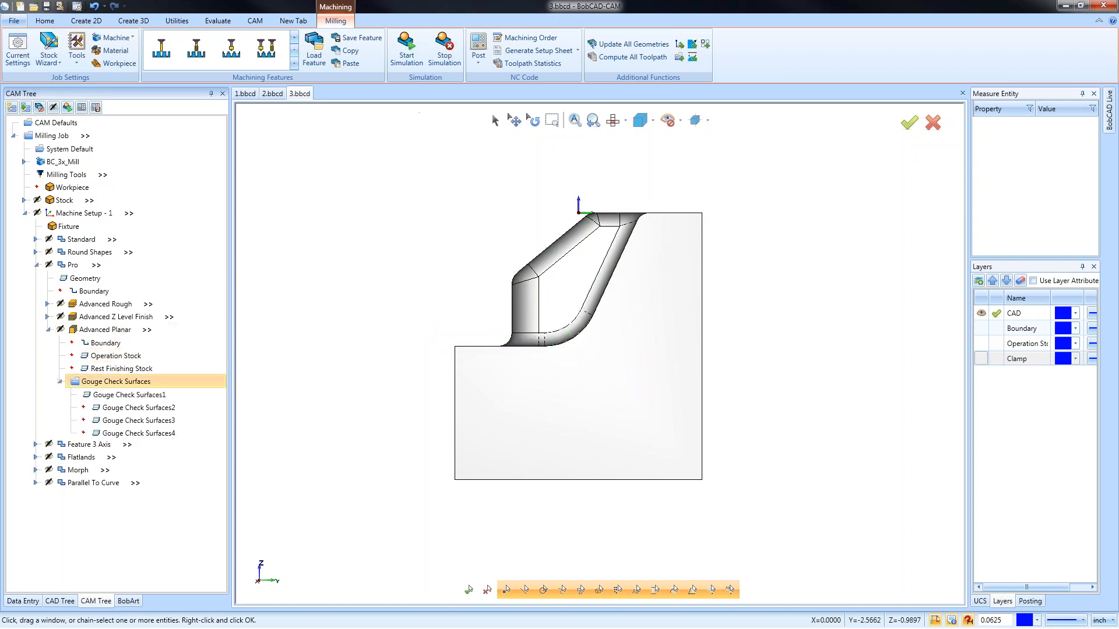
{"action": "left_click", "coordinate": [118, 400]}
{"action": "middle_click_drag", "start_coordinate": [475, 402], "coordinate": [542, 400]}
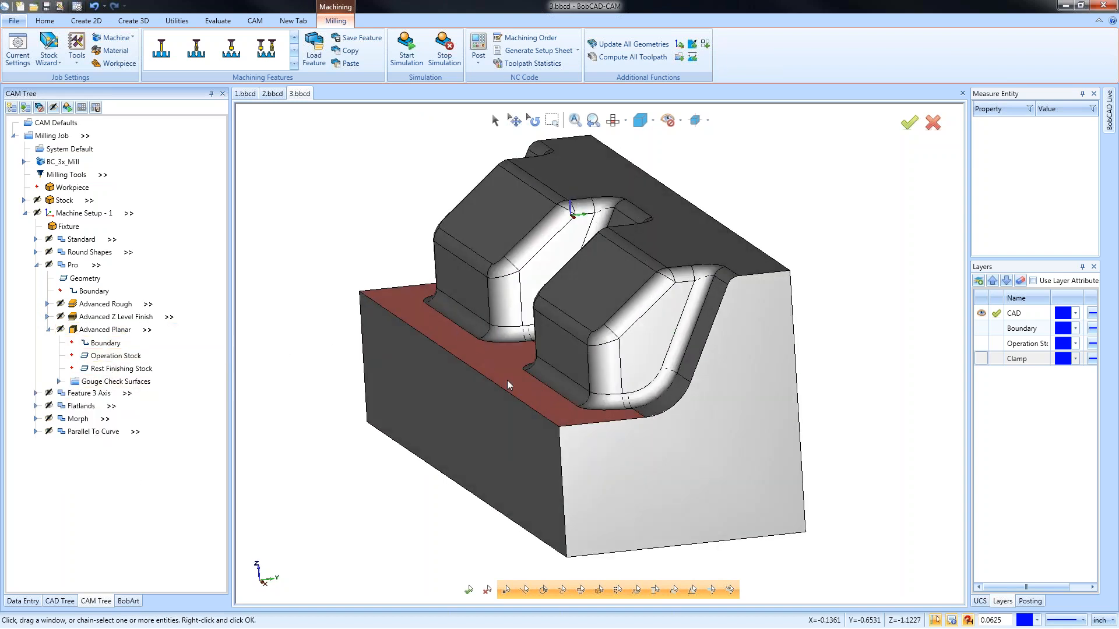
Step: Compute the Advanced Planar toolpath with the 0.25 gouge check allowance applied
{"action": "right_click", "coordinate": [105, 330]}
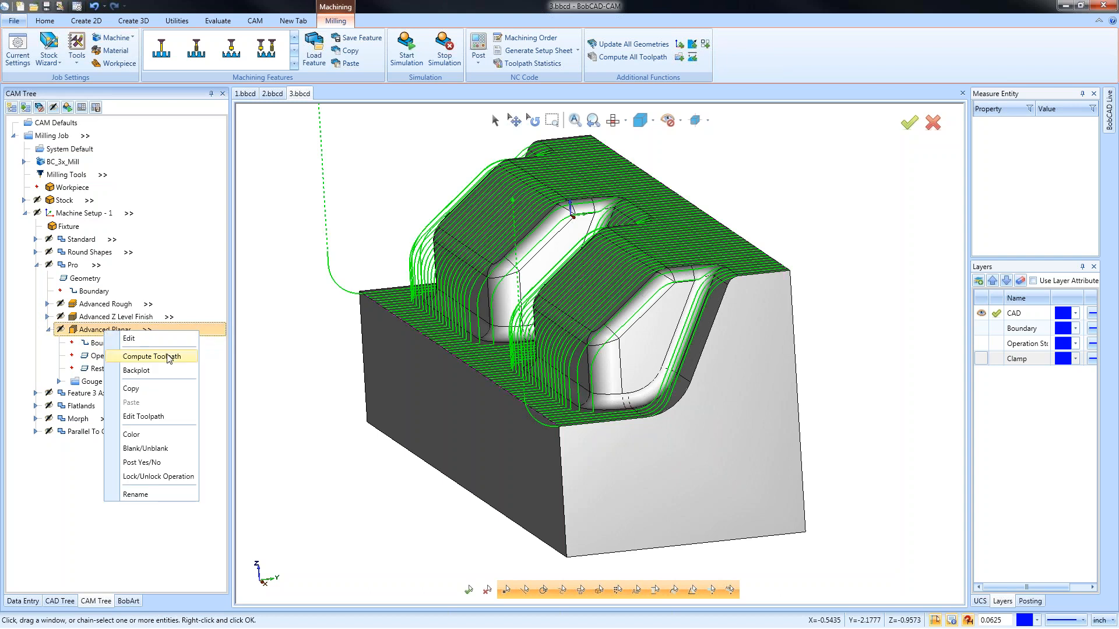
{"action": "left_click", "coordinate": [169, 358]}
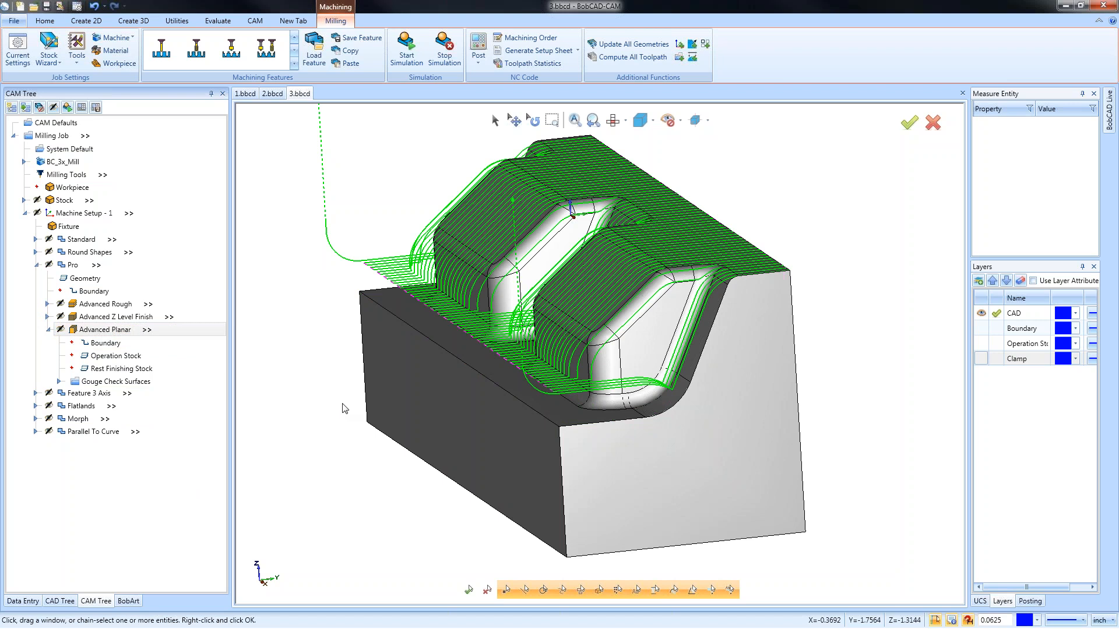
{"action": "middle_click_drag", "start_coordinate": [643, 409], "coordinate": [665, 432]}
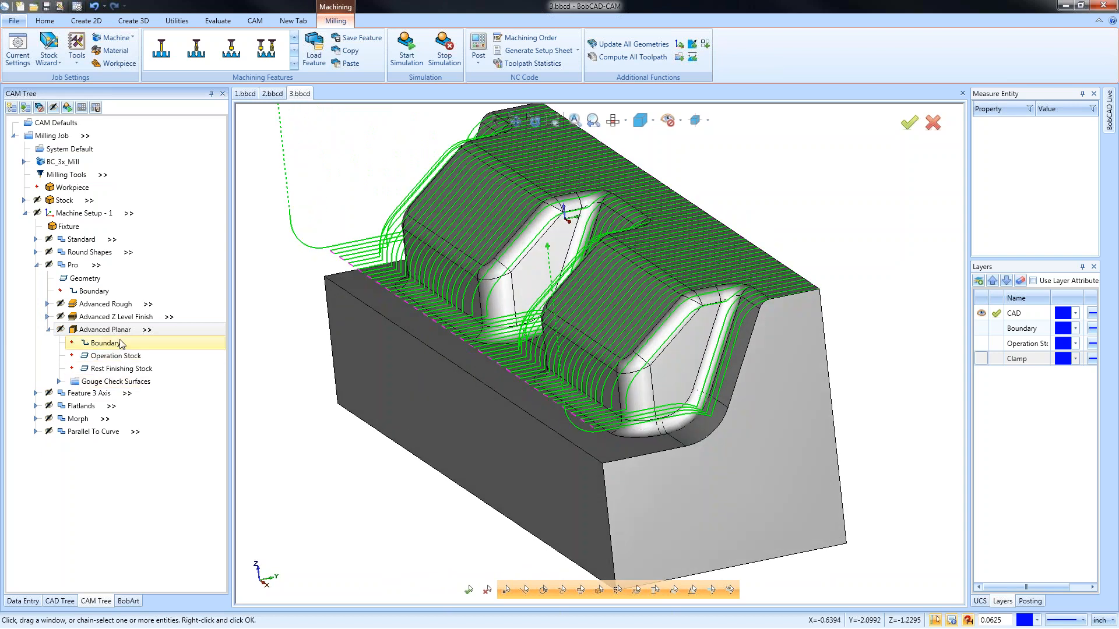
Step: Set the gouge Check 1 allowance of Advanced Planar to 0.125 and recompute the toolpath
{"action": "right_click", "coordinate": [110, 330]}
{"action": "left_click", "coordinate": [137, 340]}
{"action": "left_click", "coordinate": [361, 416]}
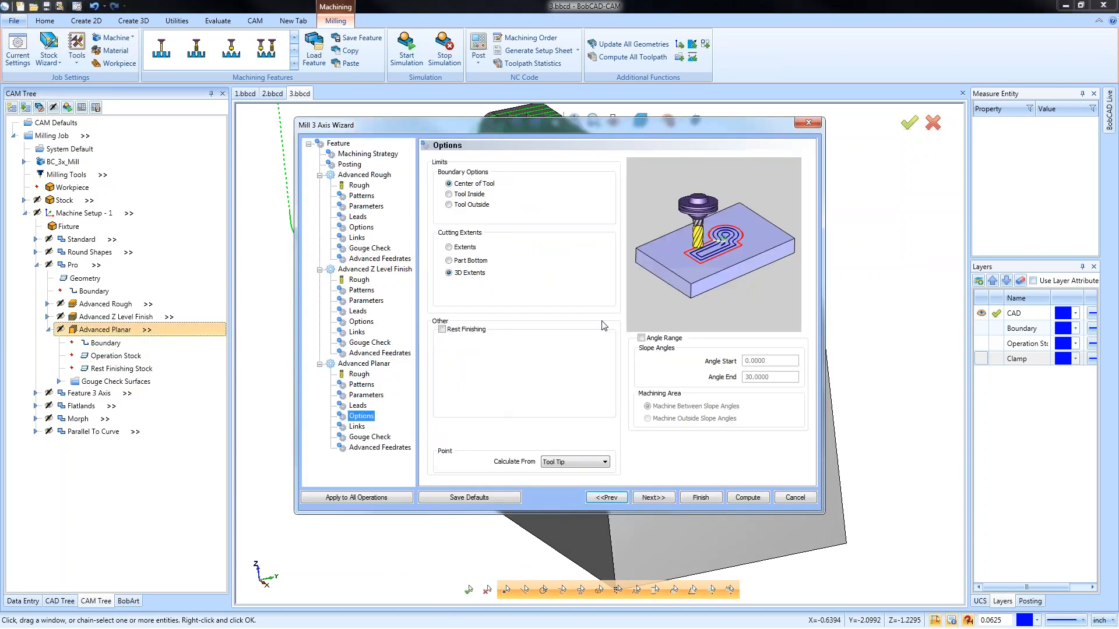
{"action": "left_click", "coordinate": [373, 437]}
{"action": "double_click", "coordinate": [507, 202]}
{"action": "type", "text": ".125"}
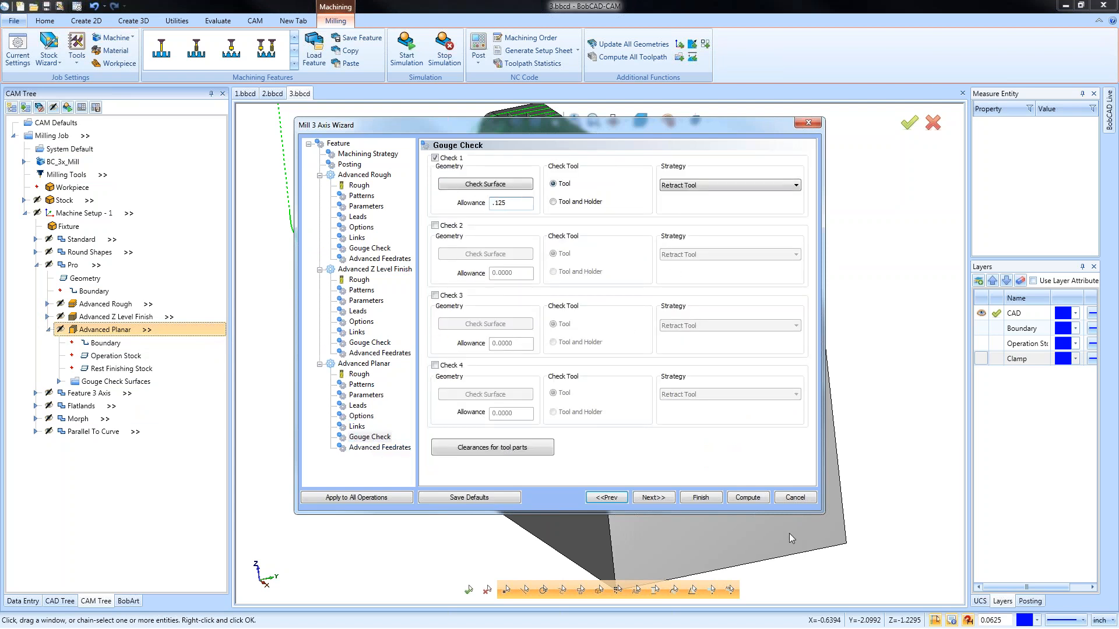
{"action": "left_click", "coordinate": [701, 497]}
{"action": "left_click", "coordinate": [105, 329]}
{"action": "right_click", "coordinate": [105, 329]}
{"action": "left_click", "coordinate": [134, 356]}
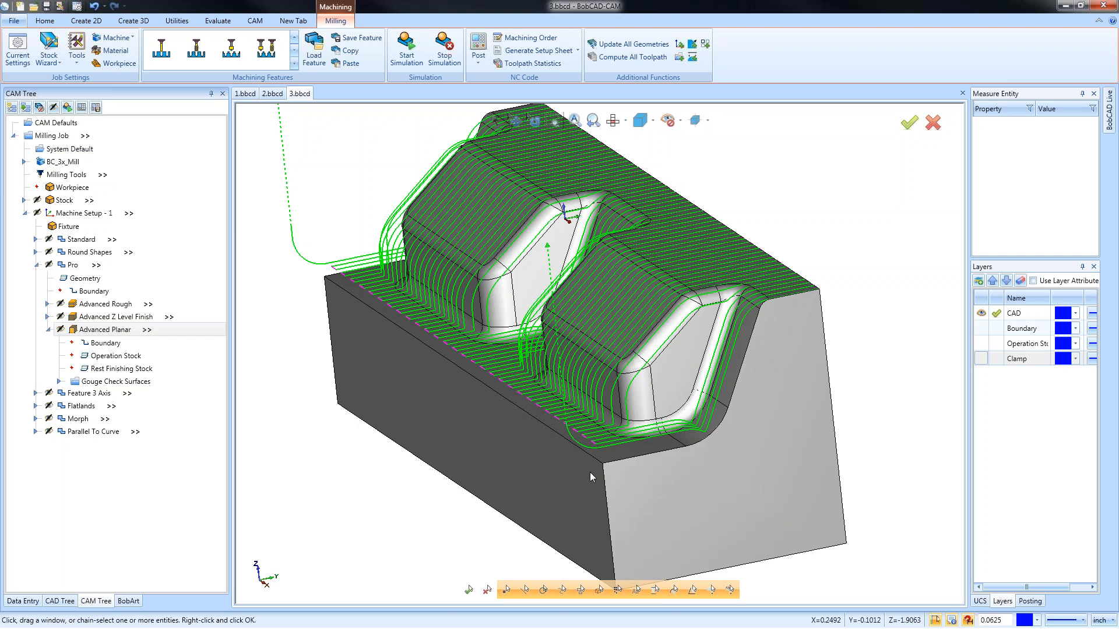
Step: Switch the gouge Check 1 strategy of Advanced Planar to Trim and Relink with Trim collision only, and recompute the toolpath
{"action": "right_click", "coordinate": [103, 331]}
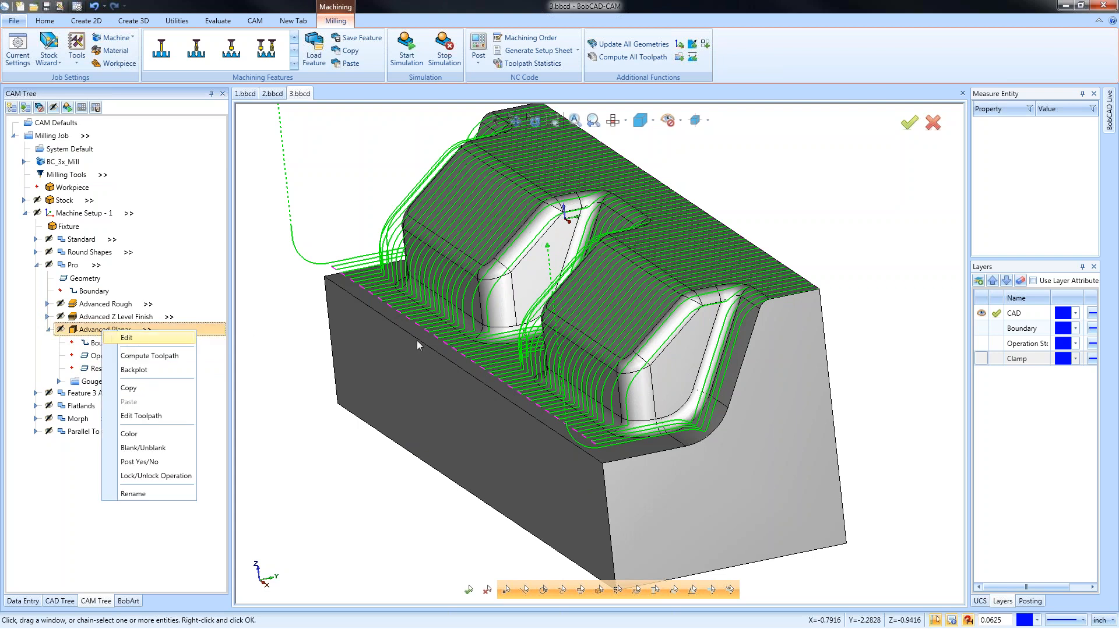
{"action": "left_click", "coordinate": [139, 338]}
{"action": "left_click", "coordinate": [372, 437]}
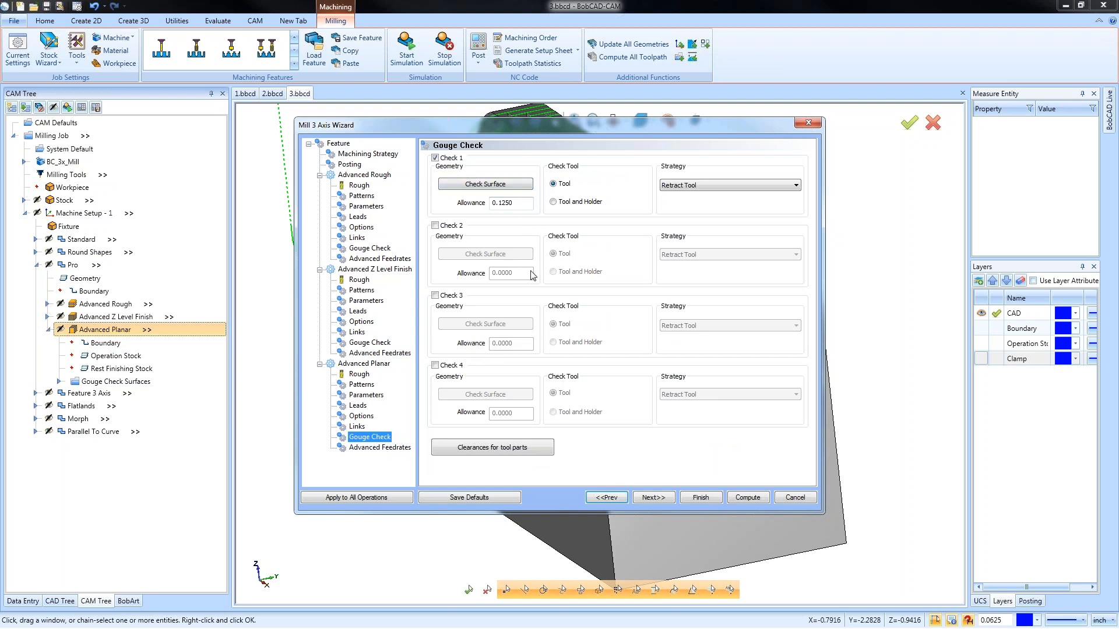
{"action": "left_click", "coordinate": [699, 186]}
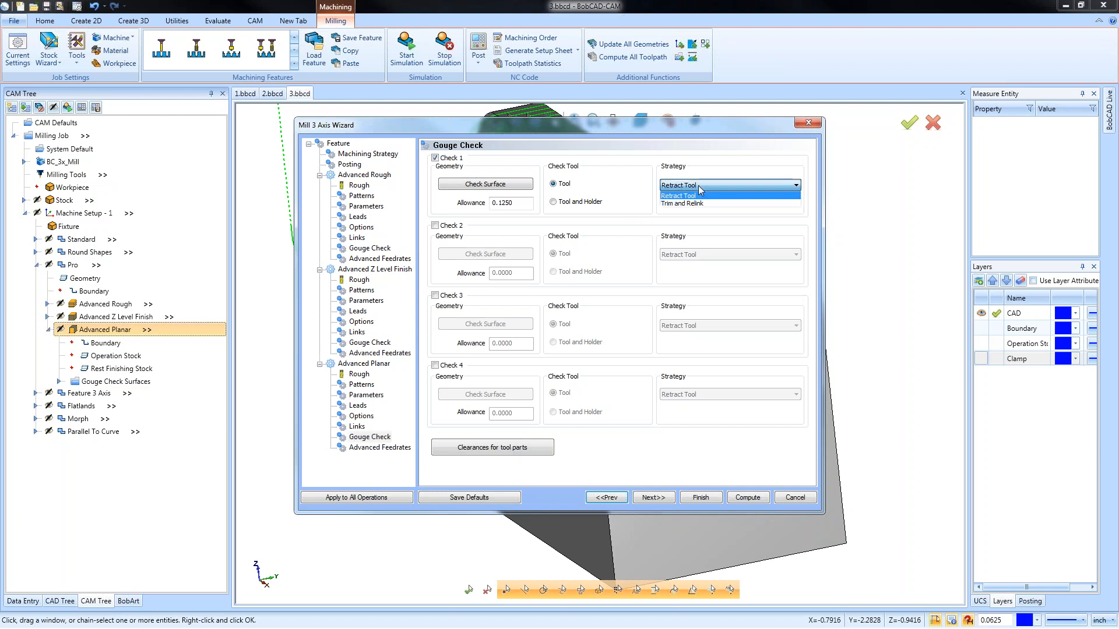
{"action": "left_click", "coordinate": [699, 204]}
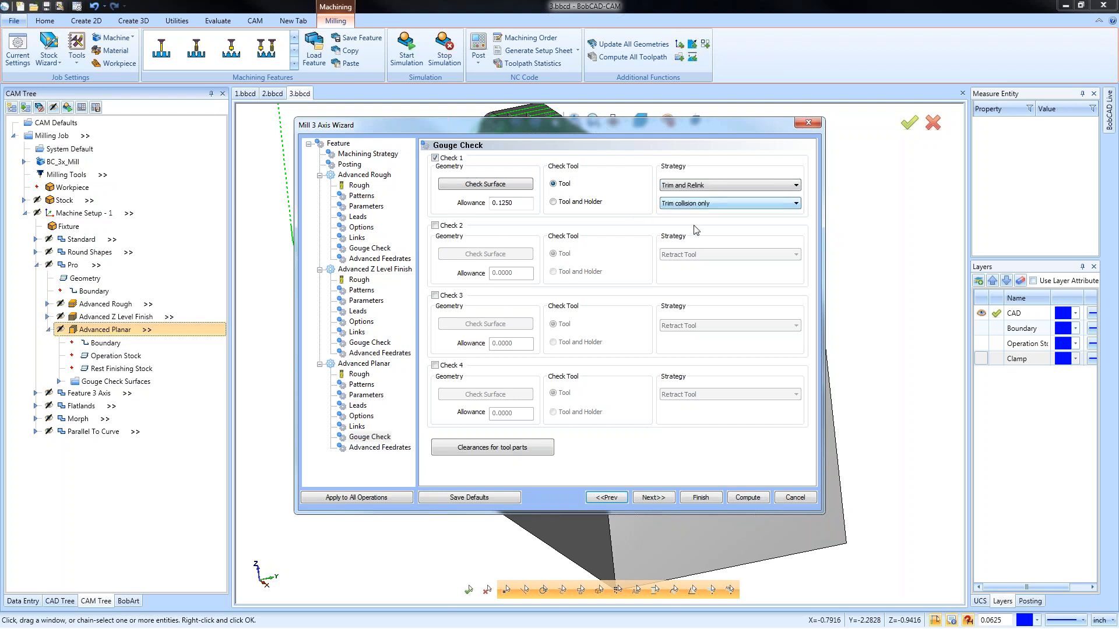
{"action": "left_click", "coordinate": [700, 497]}
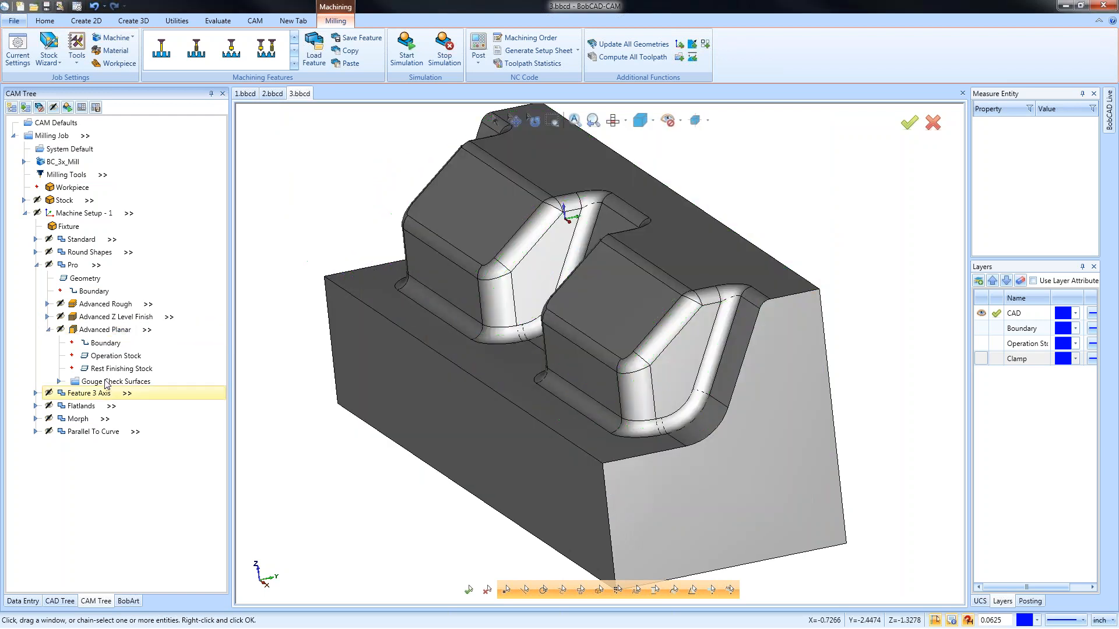
{"action": "right_click", "coordinate": [106, 330]}
{"action": "left_click", "coordinate": [151, 358]}
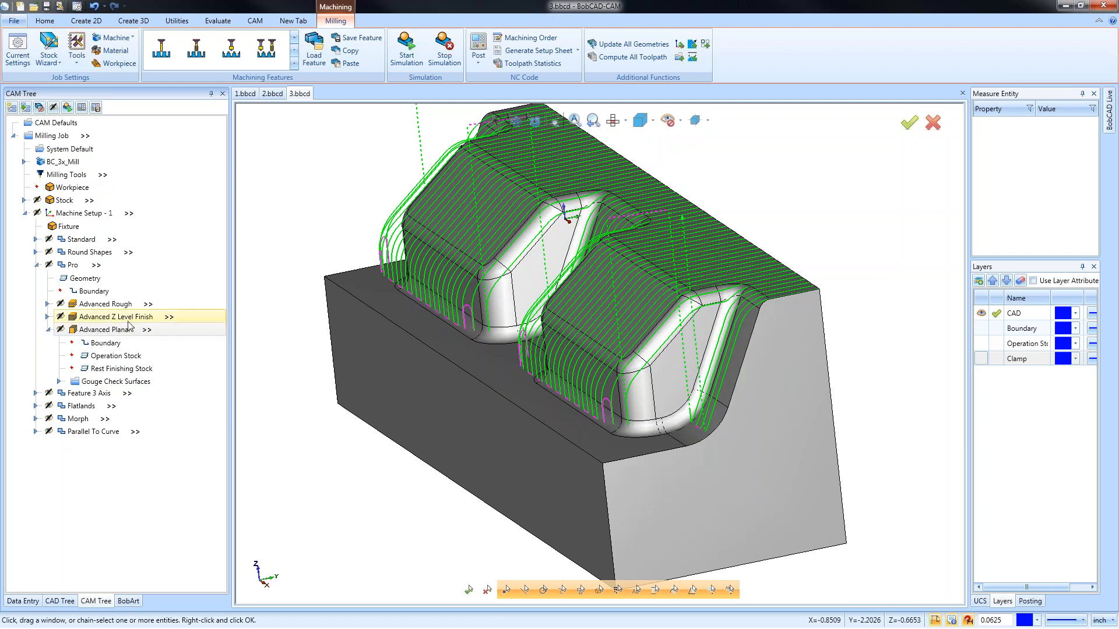
Step: Assign all faces of the part as the machining geometry of Feature 3 Axis
{"action": "left_click", "coordinate": [37, 265]}
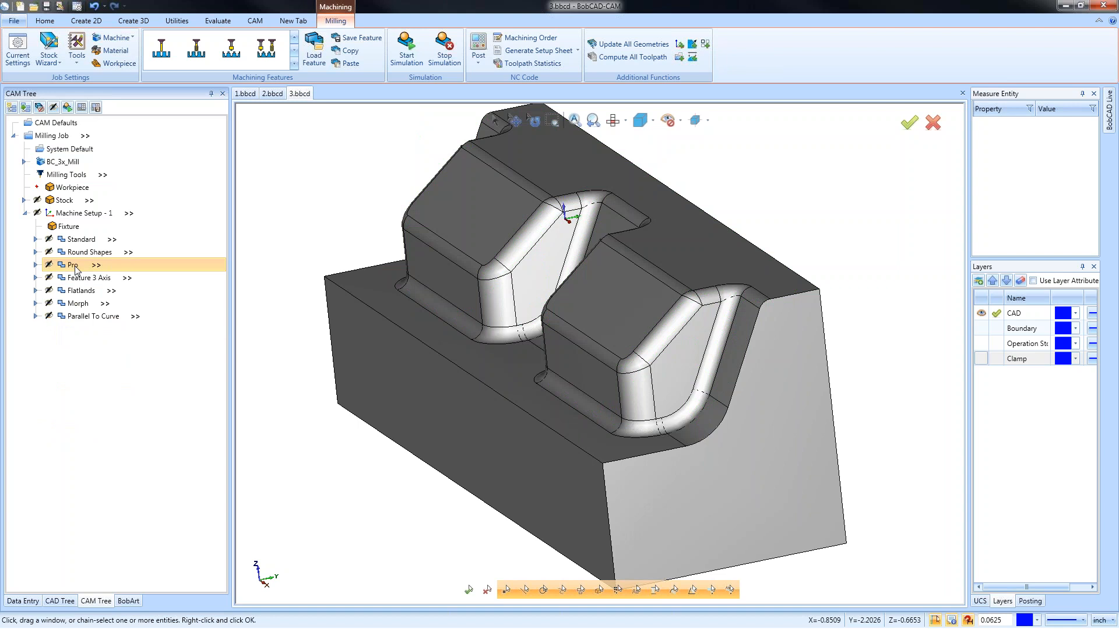
{"action": "middle_click_drag", "start_coordinate": [400, 407], "coordinate": [402, 375]}
{"action": "scroll", "coordinate": [491, 387], "scroll_direction": "down", "scroll_amount": 2}
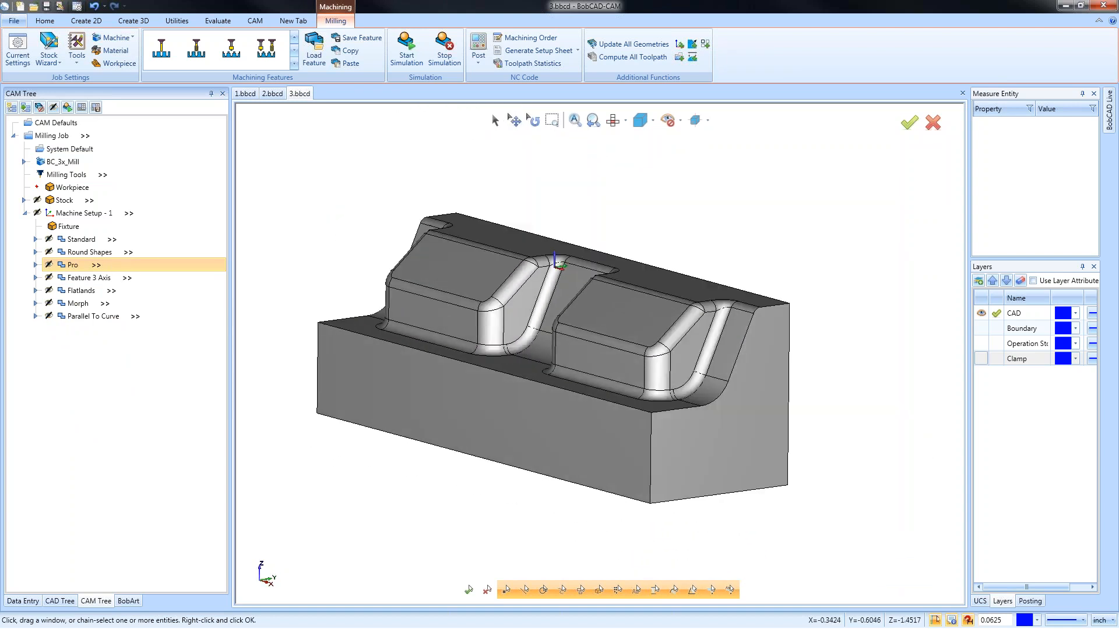
{"action": "left_click", "coordinate": [36, 278]}
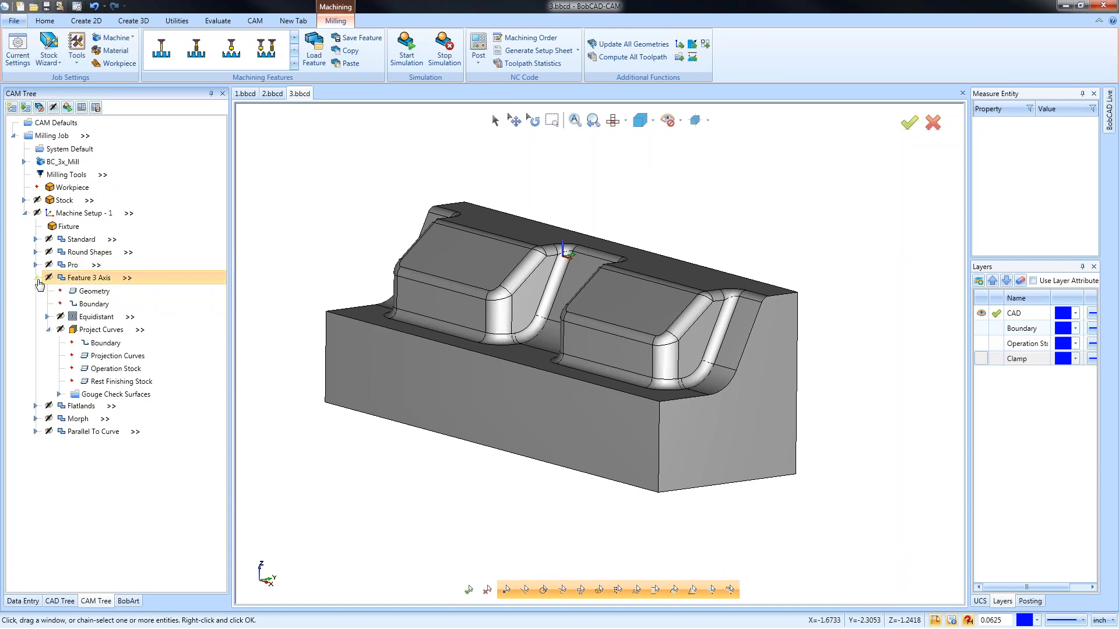
{"action": "double_click", "coordinate": [99, 292]}
{"action": "left_click_drag", "start_coordinate": [292, 168], "coordinate": [848, 535]}
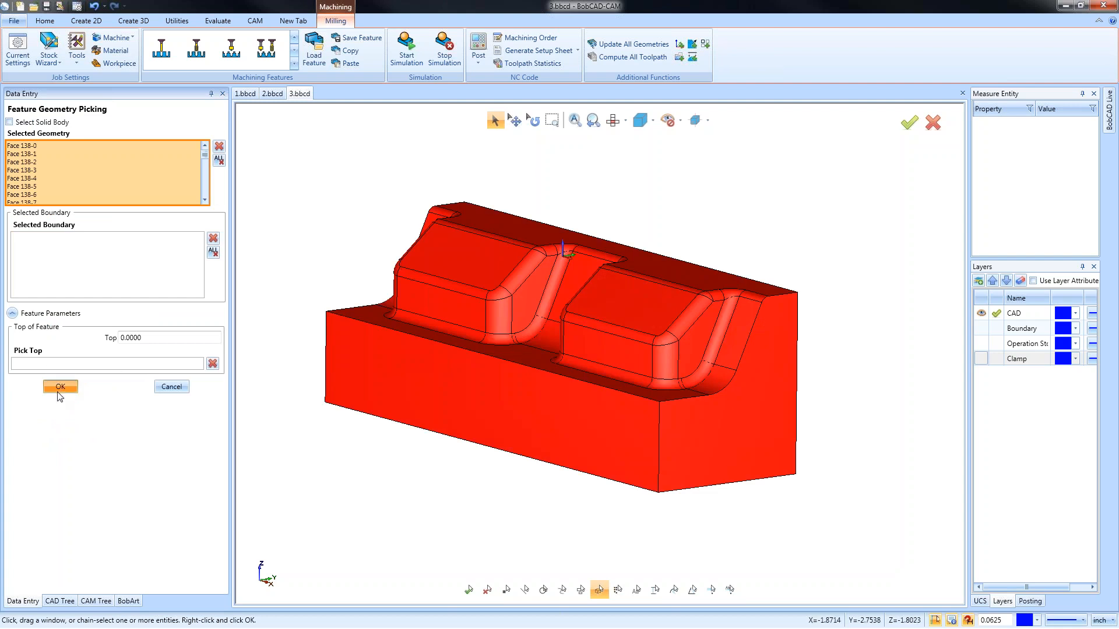
{"action": "left_click", "coordinate": [61, 387]}
Step: Assign the straight upper edge of the boss nearest the part's end face as the projection curve for Project Curves
{"action": "left_click", "coordinate": [108, 331]}
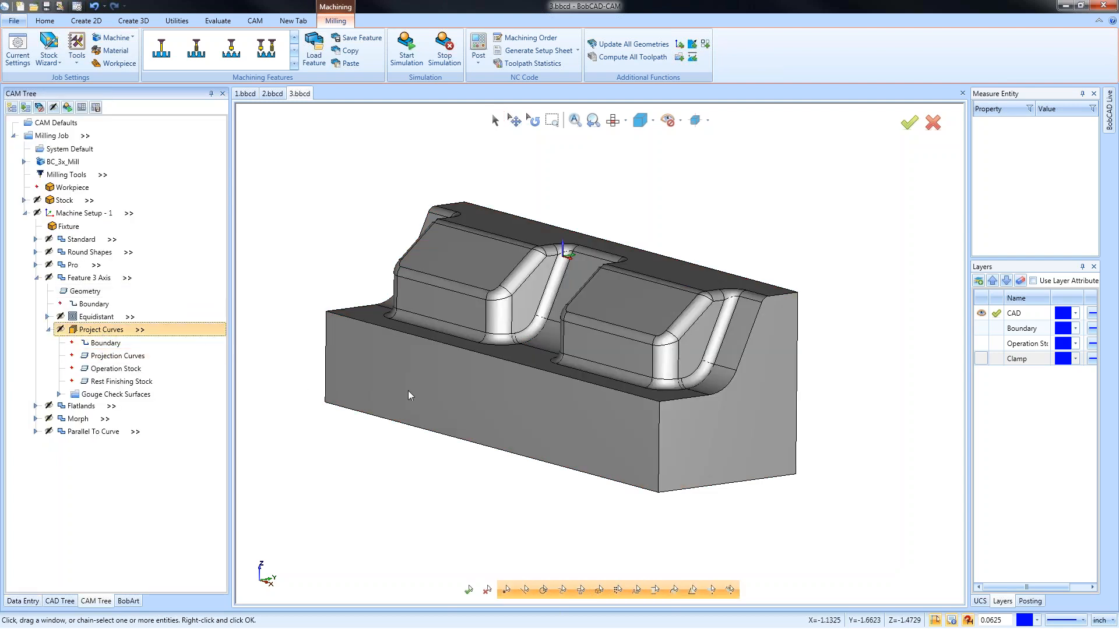
{"action": "middle_click_drag", "start_coordinate": [430, 413], "coordinate": [438, 436]}
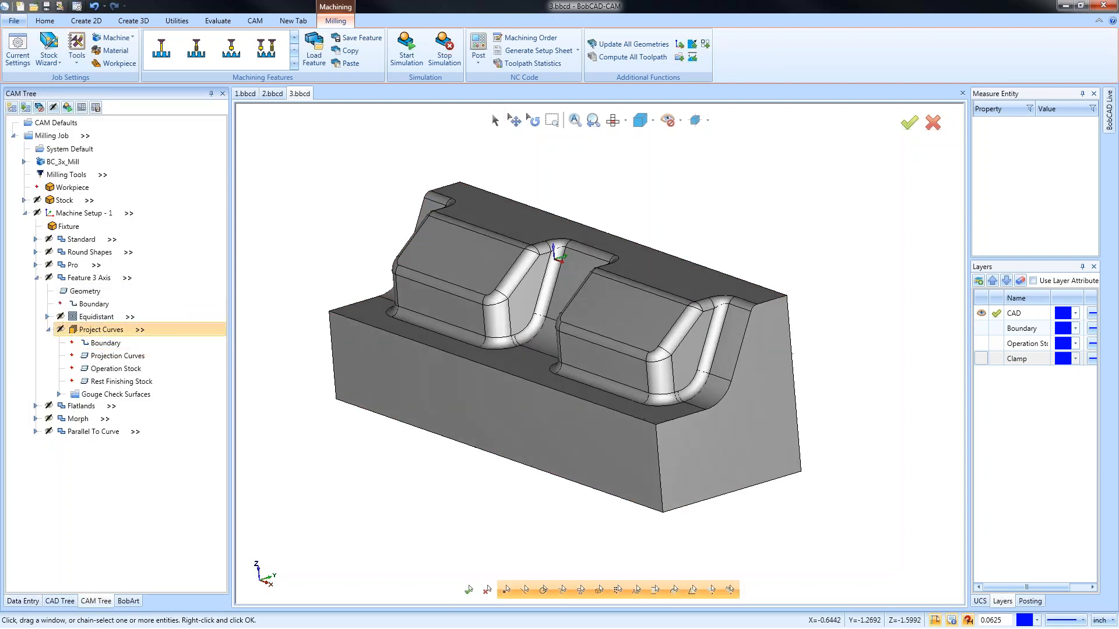
{"action": "right_click", "coordinate": [117, 356]}
{"action": "left_click", "coordinate": [174, 359]}
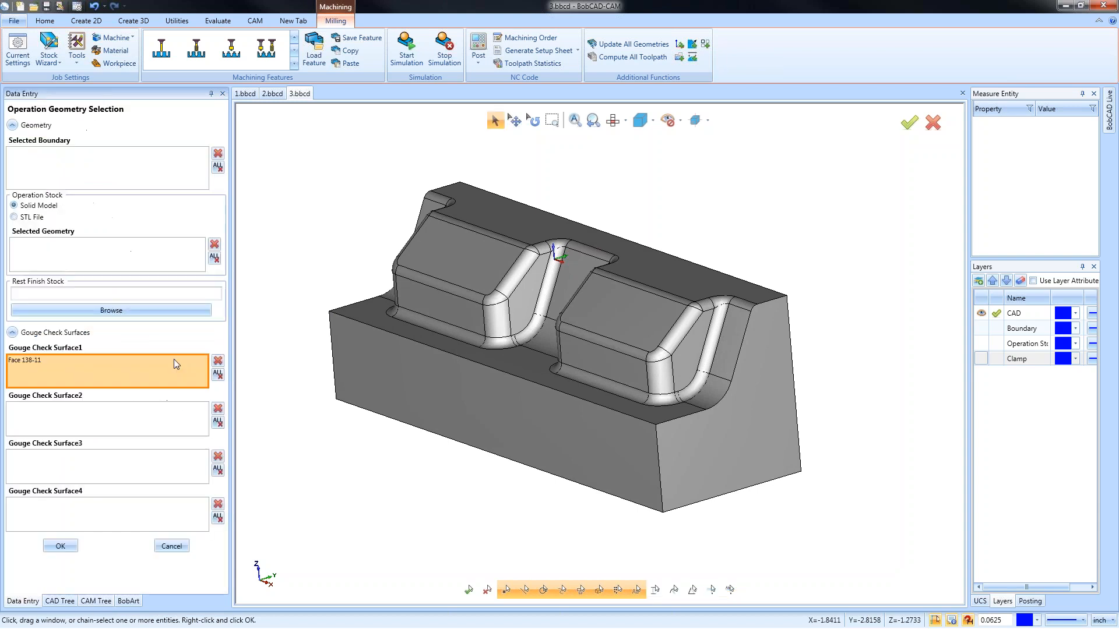
{"action": "left_click", "coordinate": [631, 284]}
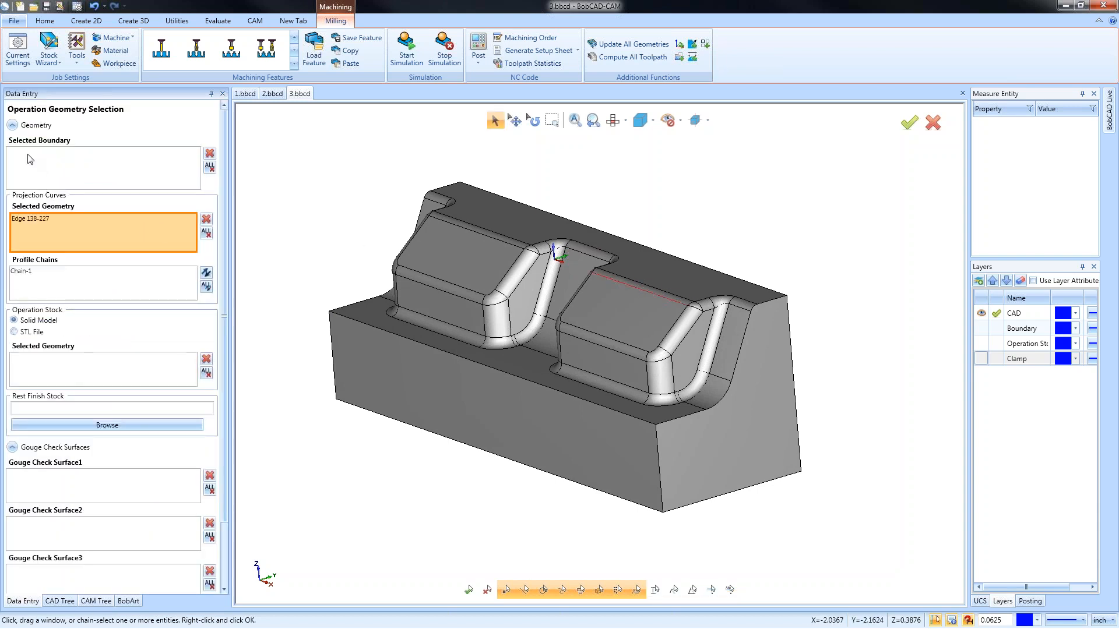
{"action": "scroll", "coordinate": [64, 554], "scroll_direction": "down", "scroll_amount": 5}
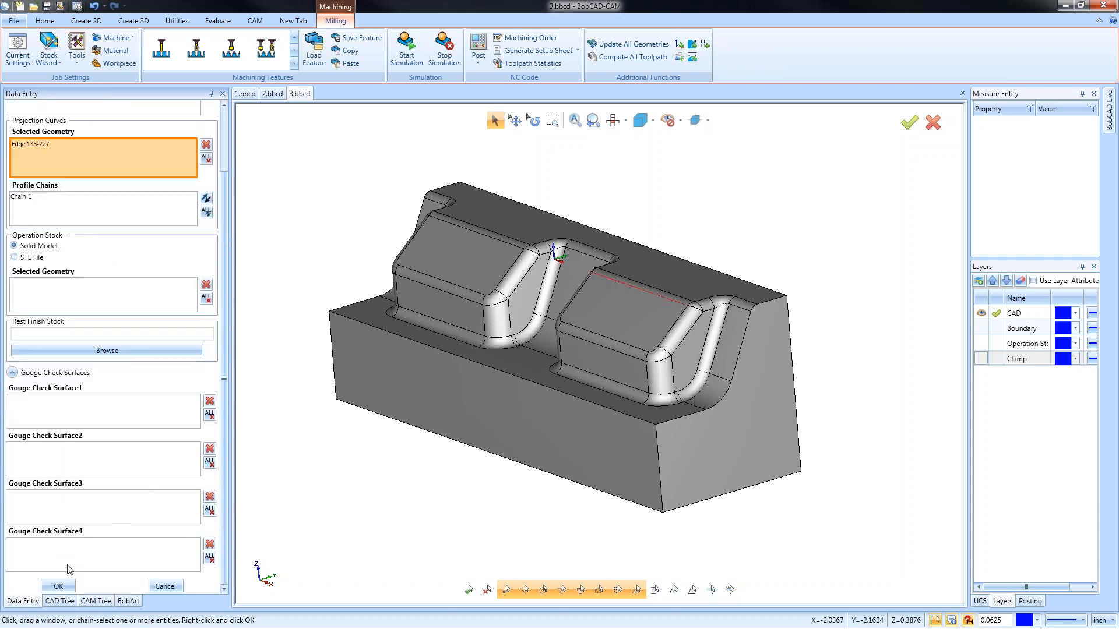
{"action": "left_click", "coordinate": [61, 583]}
Step: Use the Left step direction for the Project Curves offset pattern, finish editing, and compute the toolpath
{"action": "right_click", "coordinate": [99, 329]}
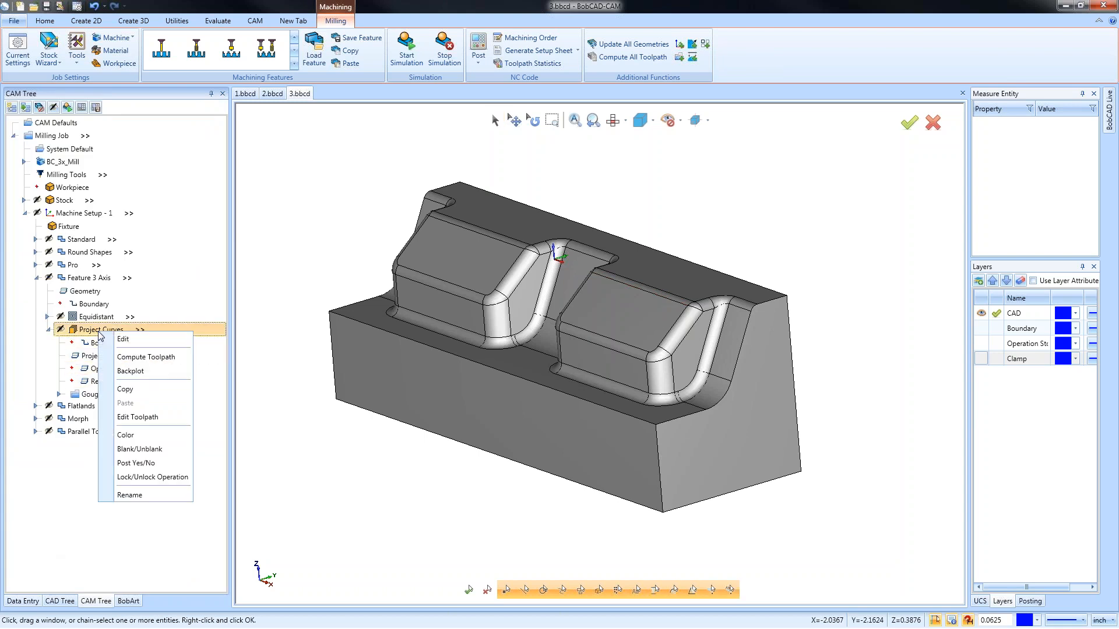
{"action": "left_click", "coordinate": [145, 340]}
{"action": "left_click", "coordinate": [362, 291]}
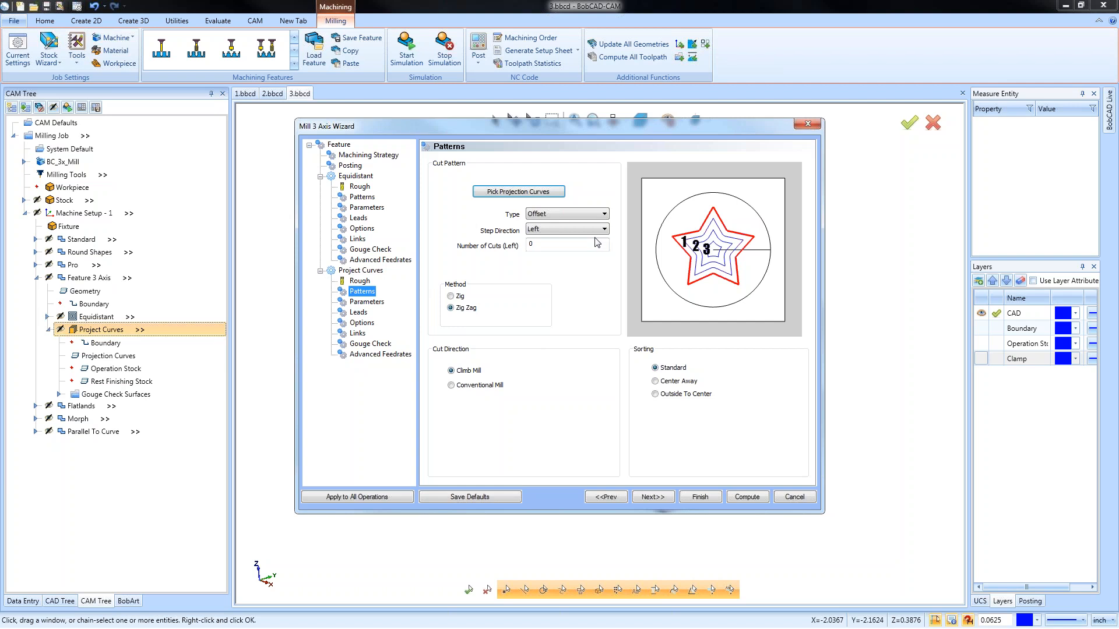
{"action": "left_click", "coordinate": [591, 230]}
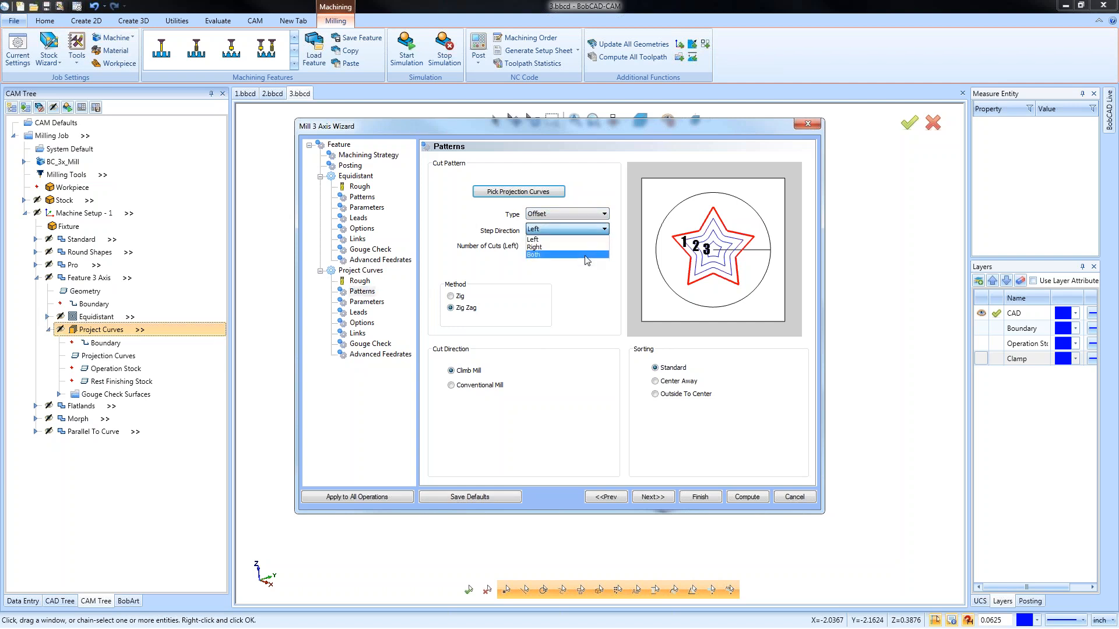
{"action": "left_click", "coordinate": [586, 240]}
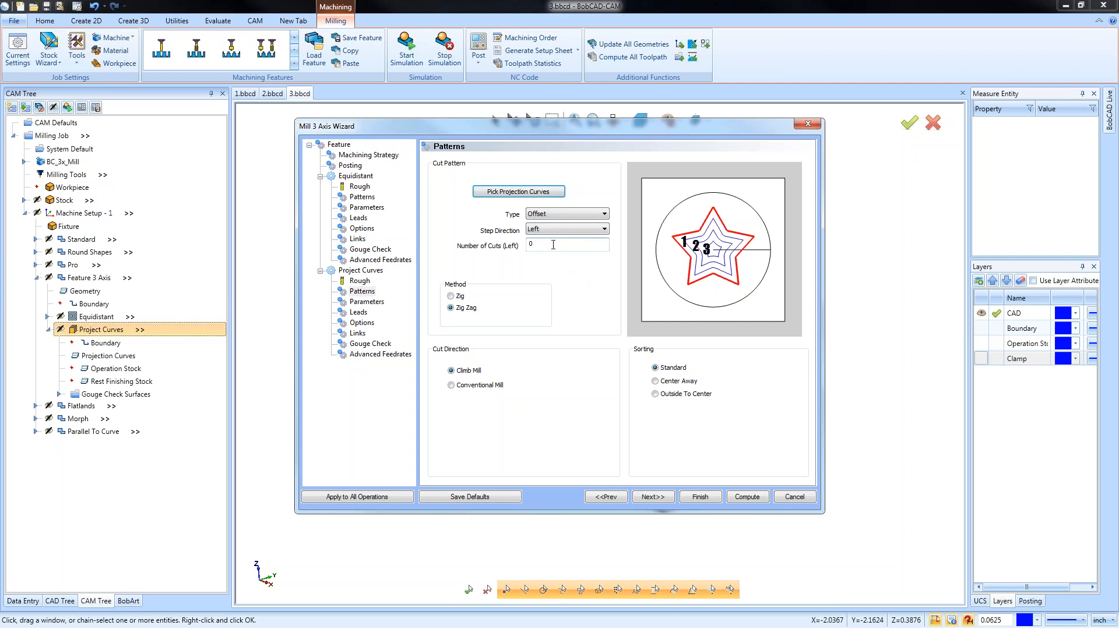
{"action": "left_click", "coordinate": [367, 208]}
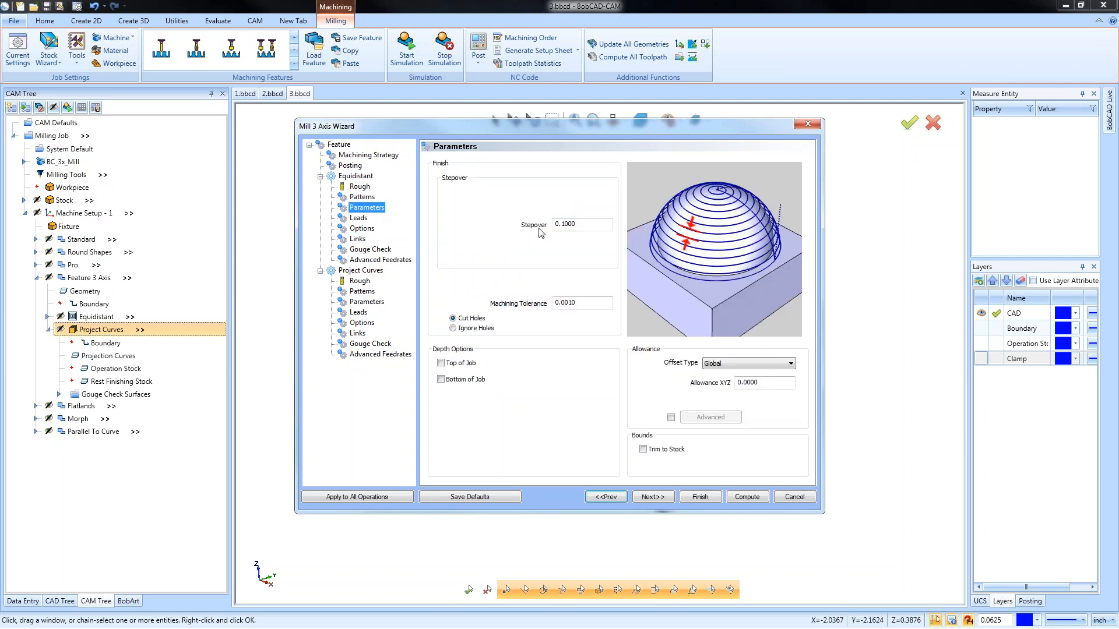
{"action": "left_click", "coordinate": [702, 497]}
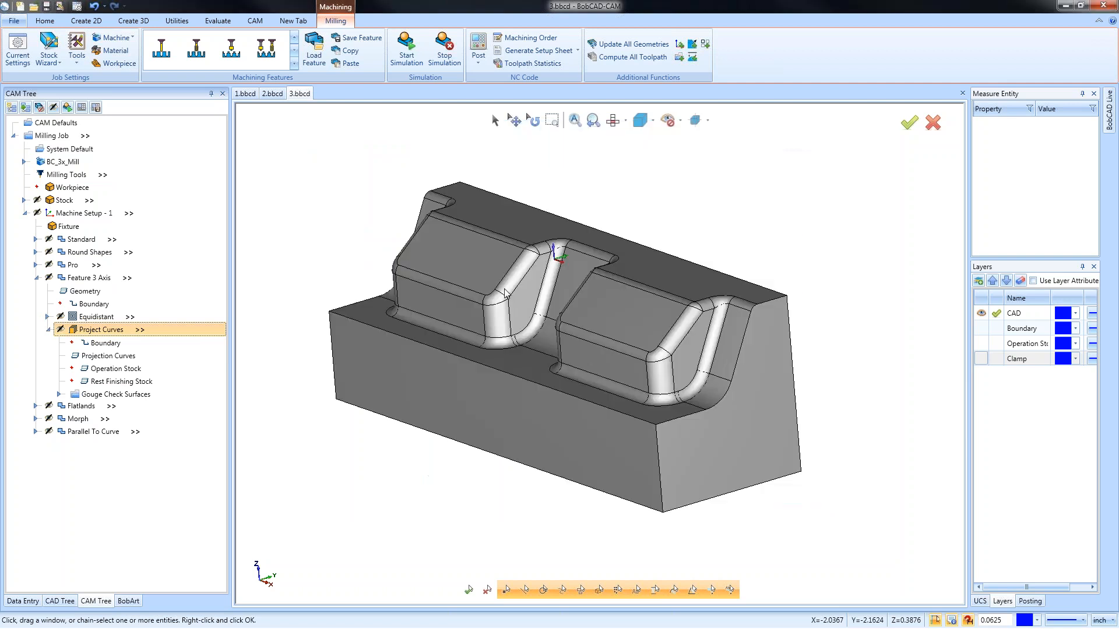
{"action": "right_click", "coordinate": [102, 329]}
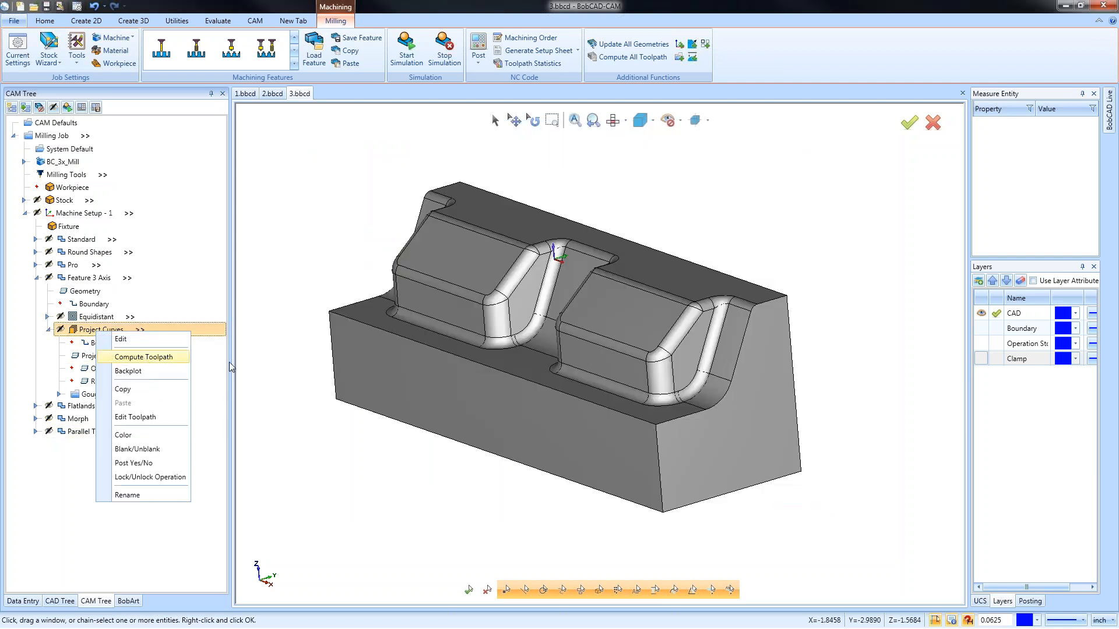
{"action": "left_click", "coordinate": [169, 353]}
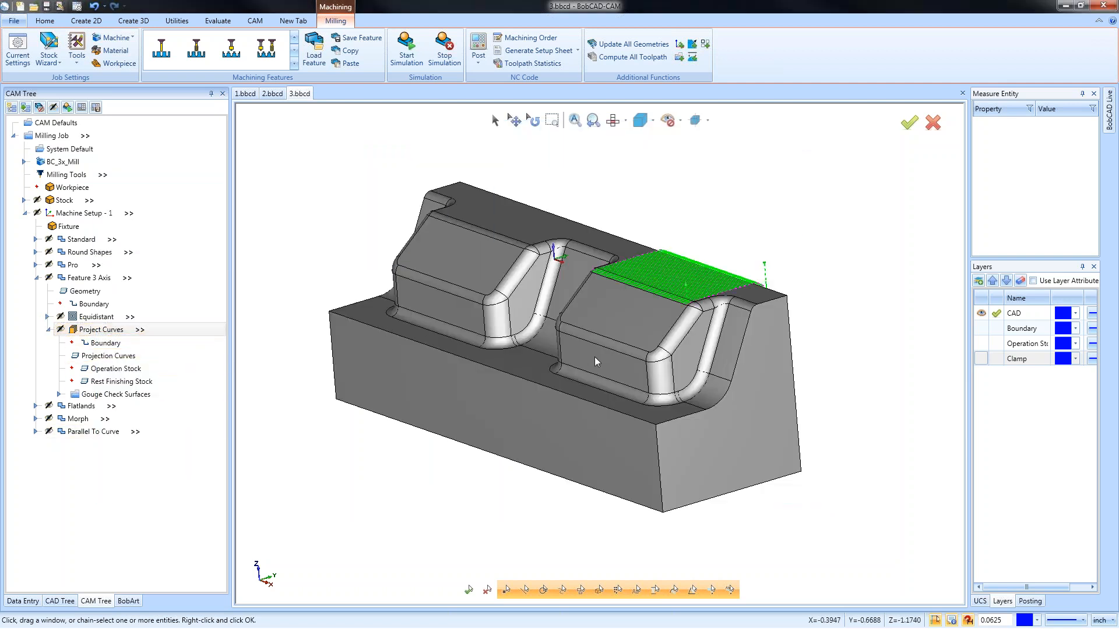
Step: Reverse the direction of the projection curve and recompute the Project Curves toolpath
{"action": "left_click", "coordinate": [120, 356]}
{"action": "right_click", "coordinate": [116, 356]}
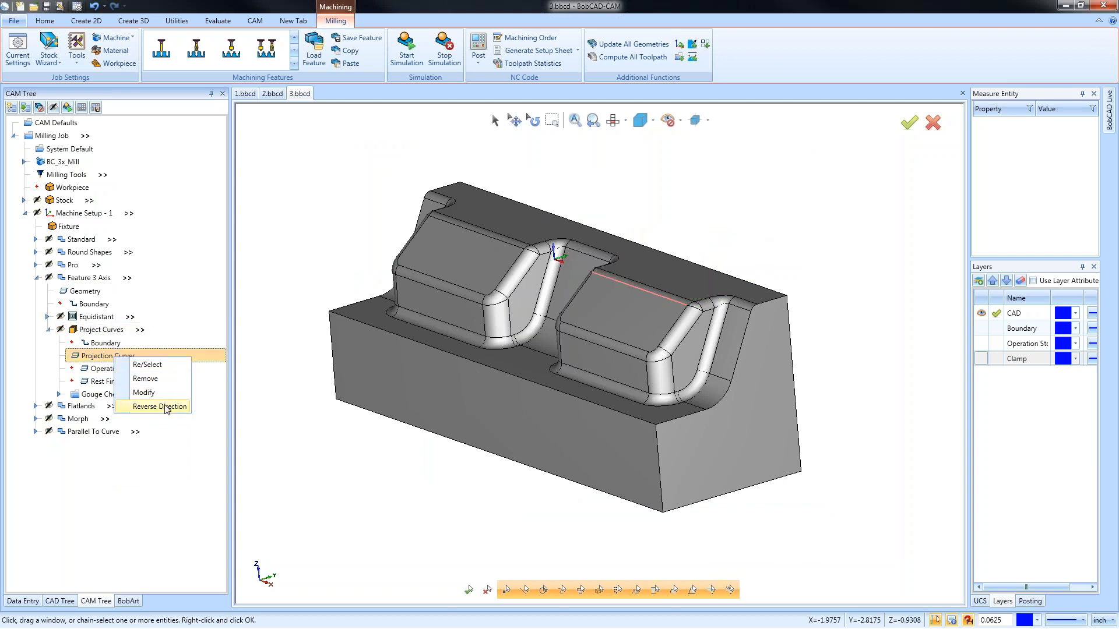
{"action": "left_click", "coordinate": [160, 406]}
{"action": "right_click", "coordinate": [98, 333]}
{"action": "left_click", "coordinate": [149, 353]}
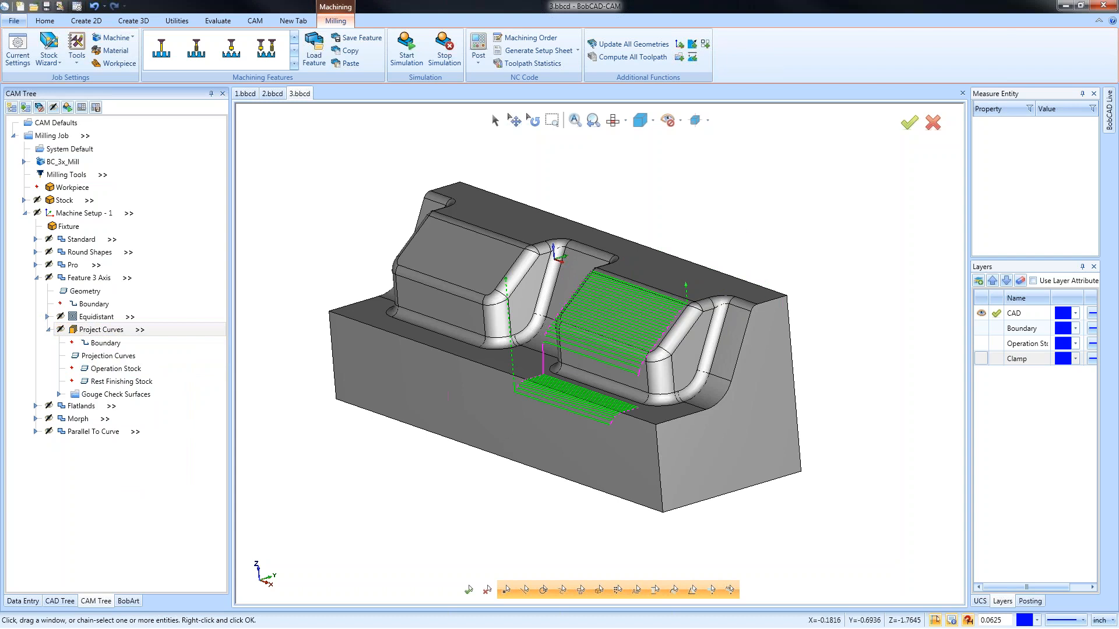
{"action": "middle_click_drag", "start_coordinate": [554, 415], "coordinate": [487, 423]}
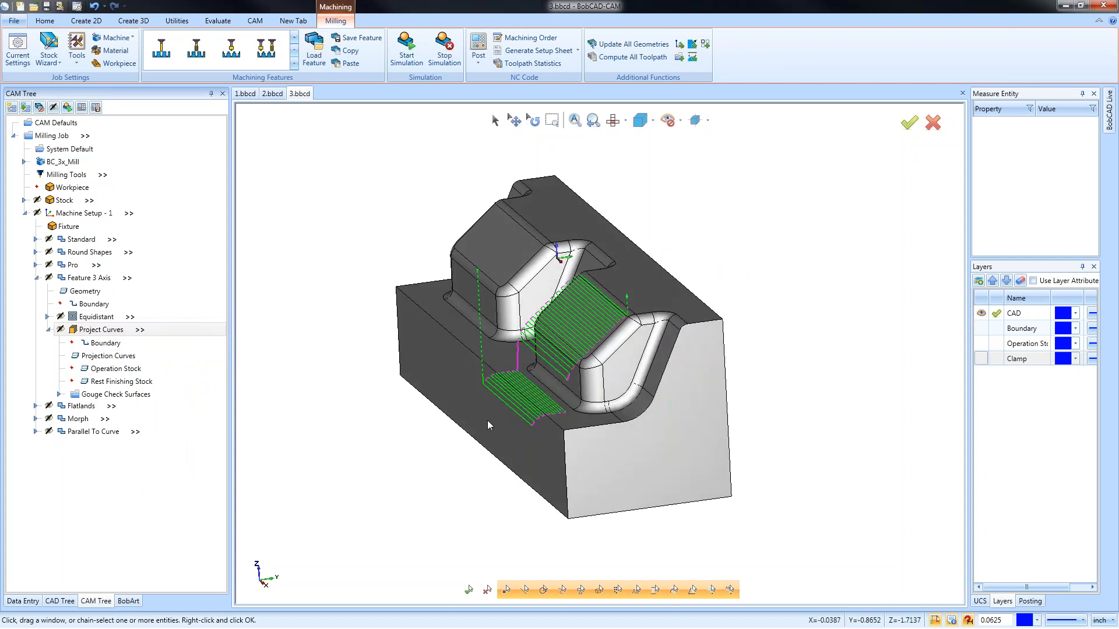
Step: Replace the projection curve for Project Curves with the end face's straight floor edge and the adjoining curved edge
{"action": "right_click", "coordinate": [117, 356]}
{"action": "left_click", "coordinate": [139, 379]}
{"action": "right_click", "coordinate": [109, 356]}
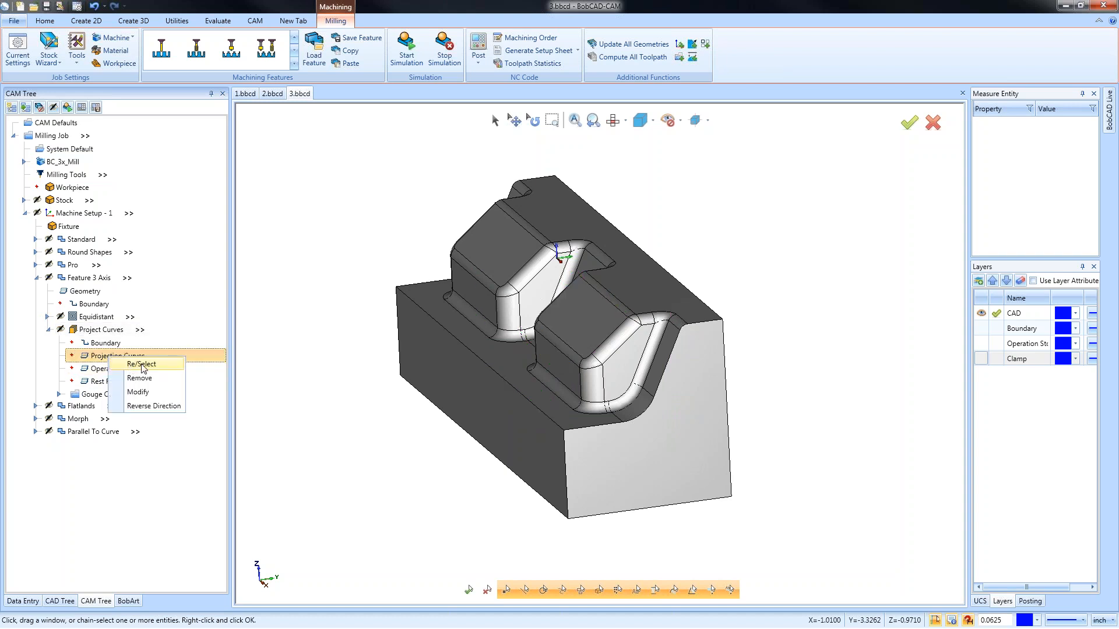
{"action": "left_click", "coordinate": [132, 366]}
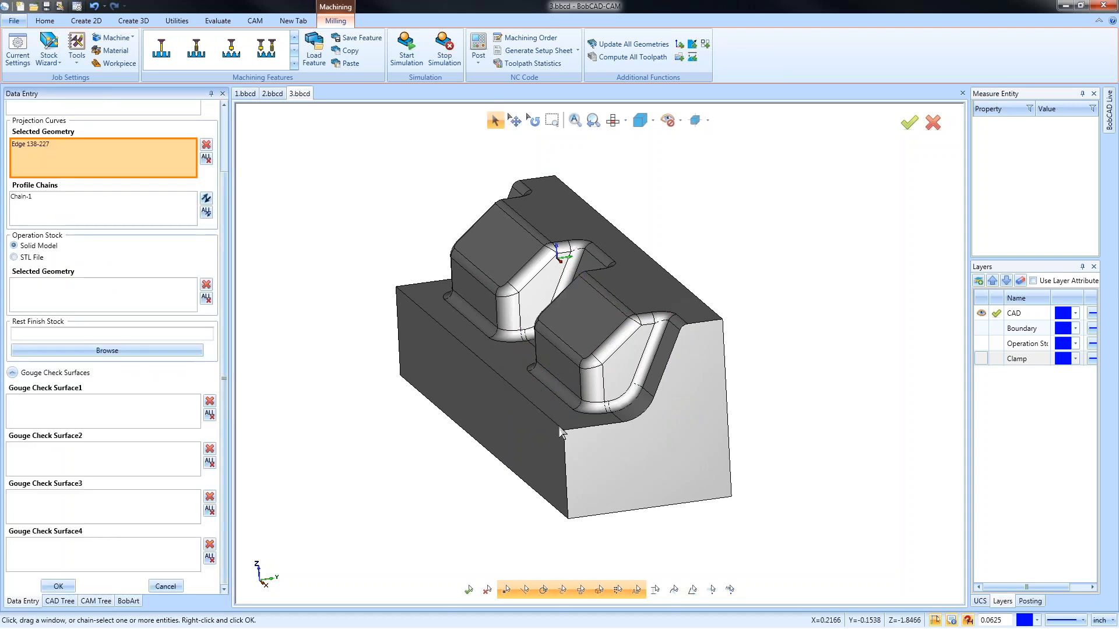
{"action": "left_click", "coordinate": [593, 428]}
{"action": "left_click", "coordinate": [592, 429]}
{"action": "left_click", "coordinate": [644, 415]}
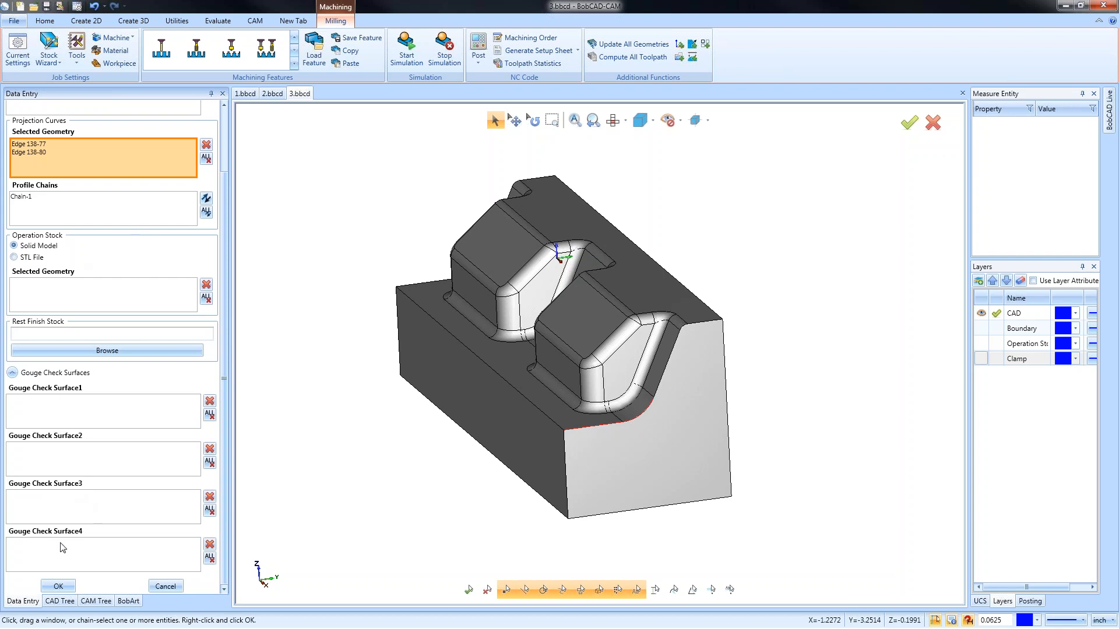
{"action": "left_click", "coordinate": [58, 586]}
Step: Compute the Project Curves toolpath from the end-face edges and inspect its passes across both bosses
{"action": "right_click", "coordinate": [100, 330]}
{"action": "left_click", "coordinate": [131, 358]}
{"action": "middle_click_drag", "start_coordinate": [374, 412], "coordinate": [435, 416]}
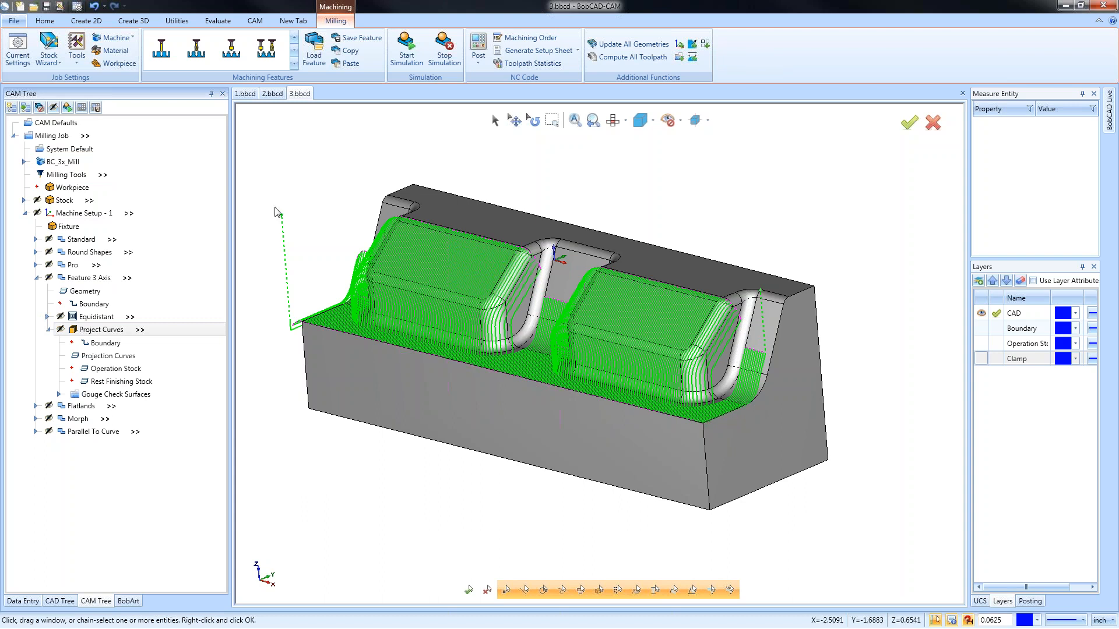
{"action": "middle_click_drag", "start_coordinate": [640, 325], "coordinate": [662, 356]}
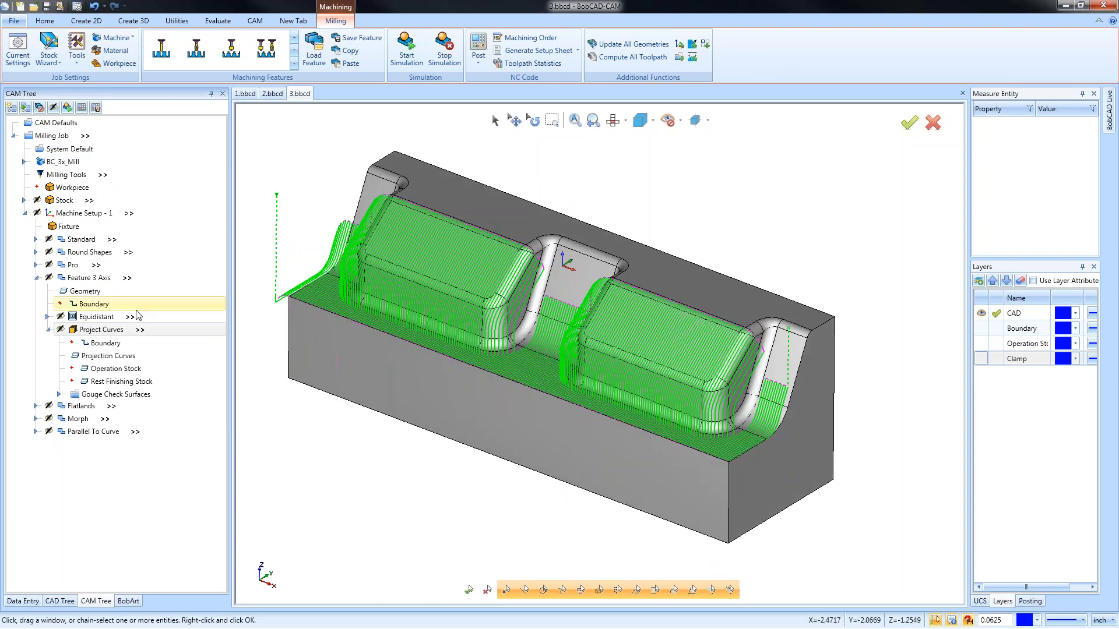
Step: Compare the limit options of Project Curves and Equidistant, and set the number of left cuts for Project Curves to 20
{"action": "right_click", "coordinate": [100, 336]}
{"action": "left_click", "coordinate": [117, 343]}
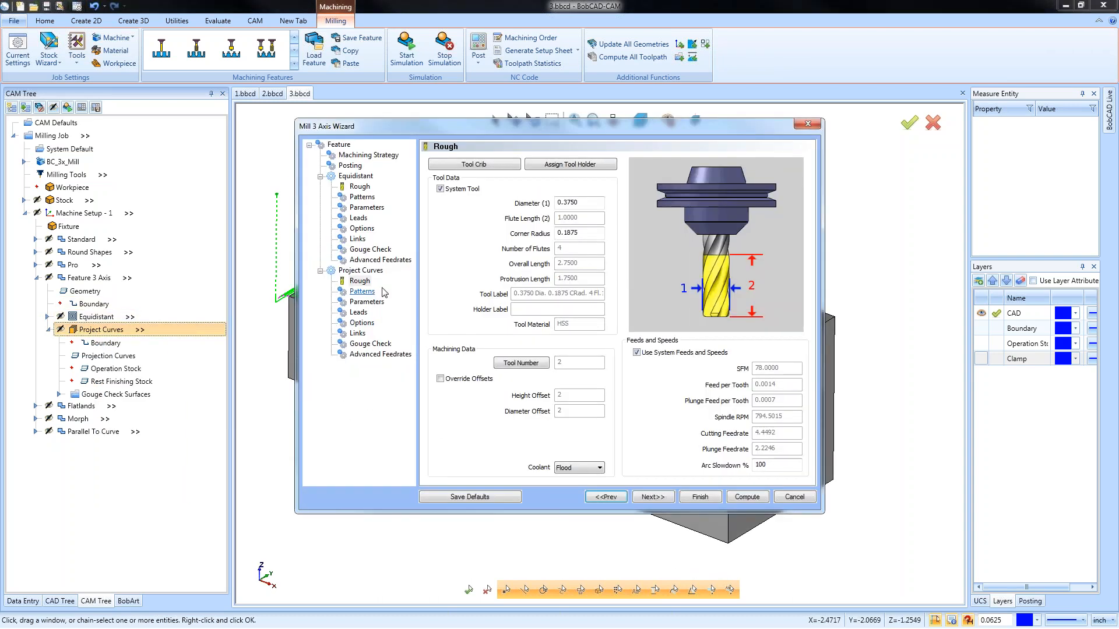
{"action": "left_click", "coordinate": [362, 323]}
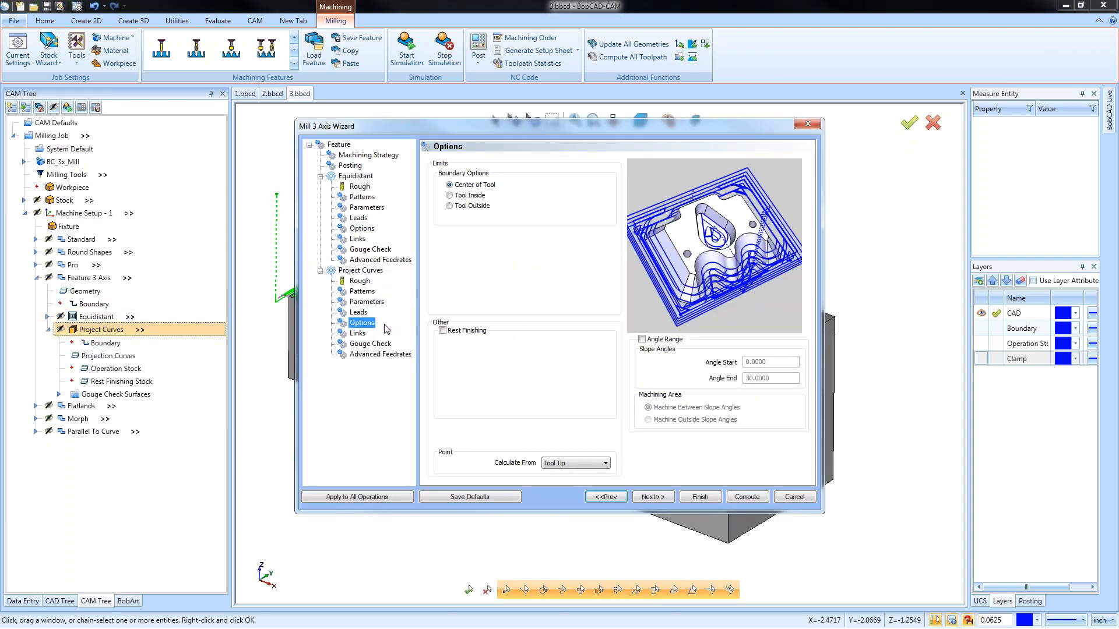
{"action": "left_click", "coordinate": [362, 208]}
{"action": "left_click", "coordinate": [362, 229]}
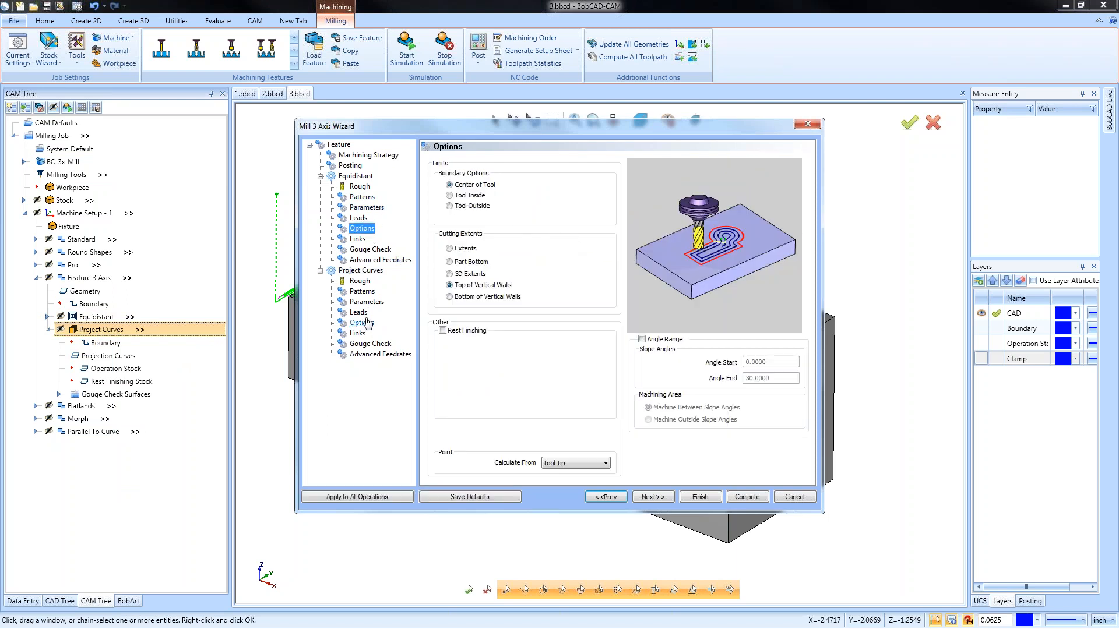
{"action": "left_click", "coordinate": [362, 292]}
{"action": "left_click", "coordinate": [567, 245]}
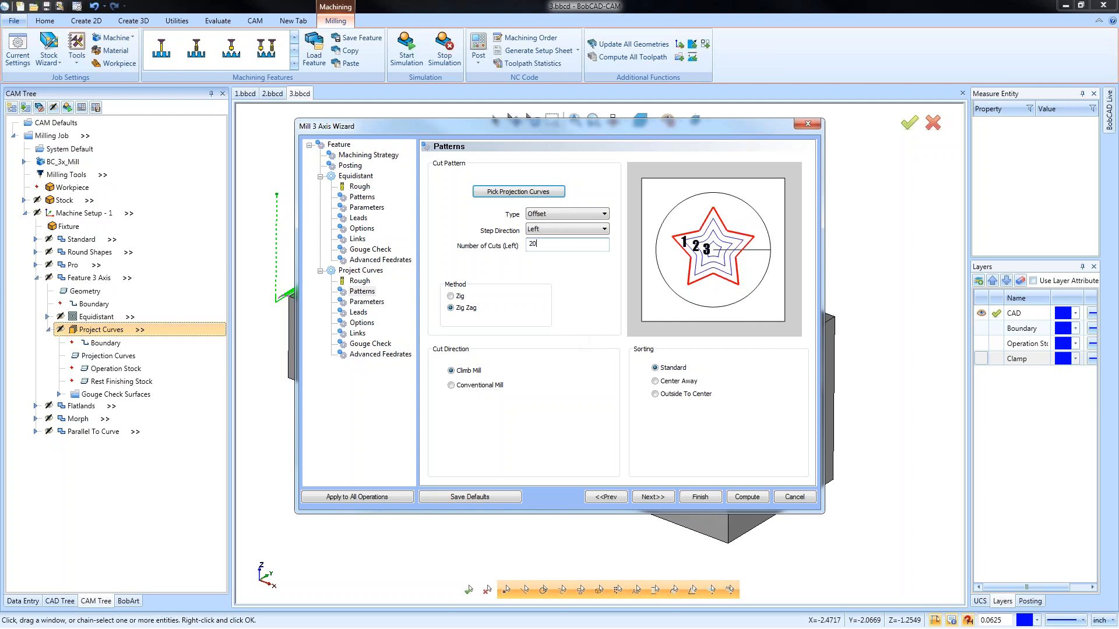
{"action": "left_click", "coordinate": [700, 497]}
Step: Recompute the Project Curves toolpath with the limited number of cuts
{"action": "left_click", "coordinate": [117, 330]}
{"action": "right_click", "coordinate": [132, 331]}
{"action": "left_click", "coordinate": [146, 354]}
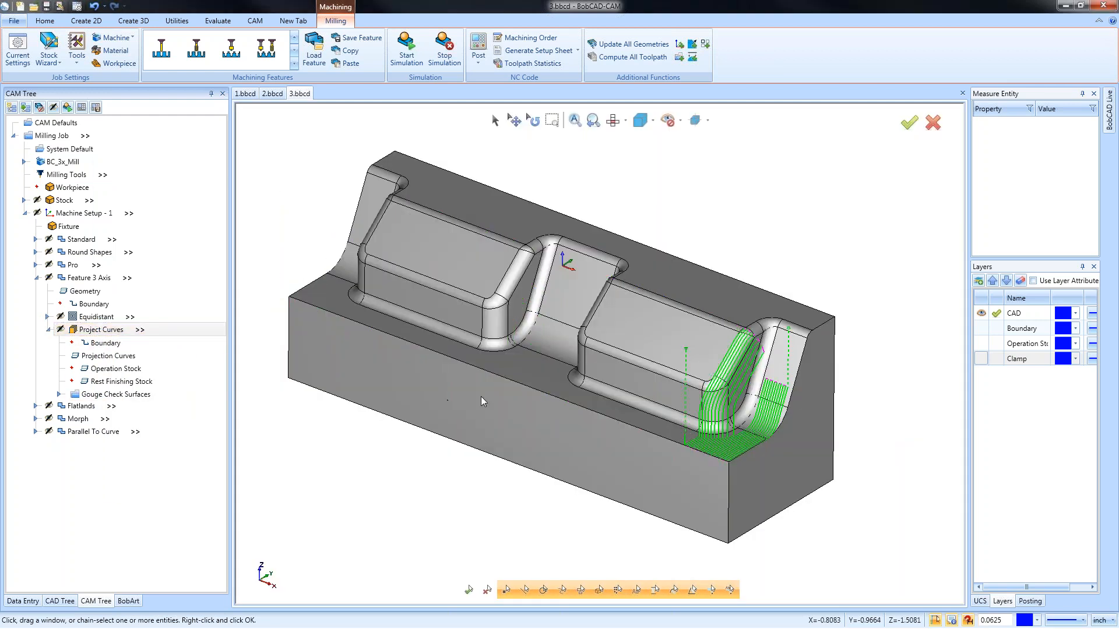